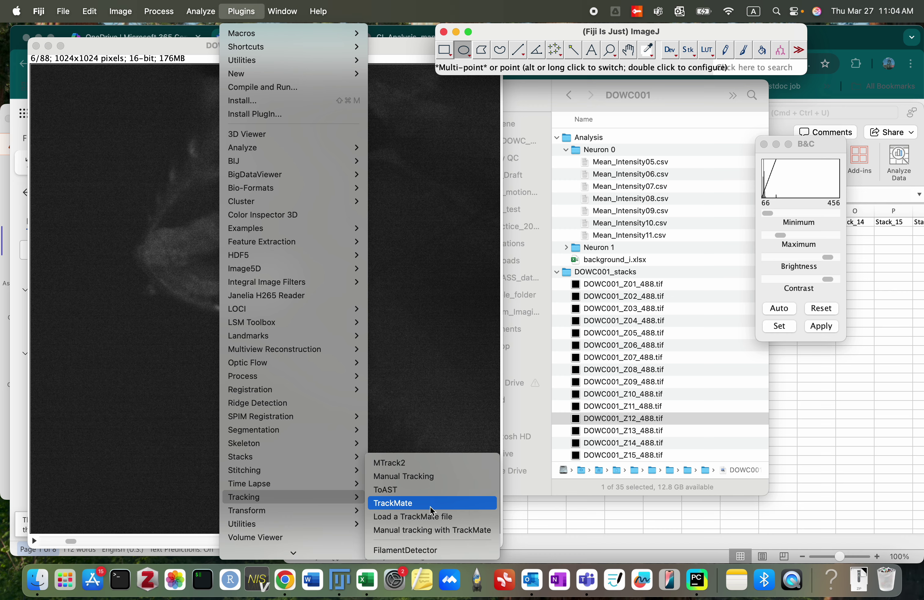
# Start TrackMate on the DOWC001_Z12_488 stack with the full image range and DoG detector, and preview the spots at the existing settings.
pyautogui.click(430, 506)
pyautogui.click(506, 331)
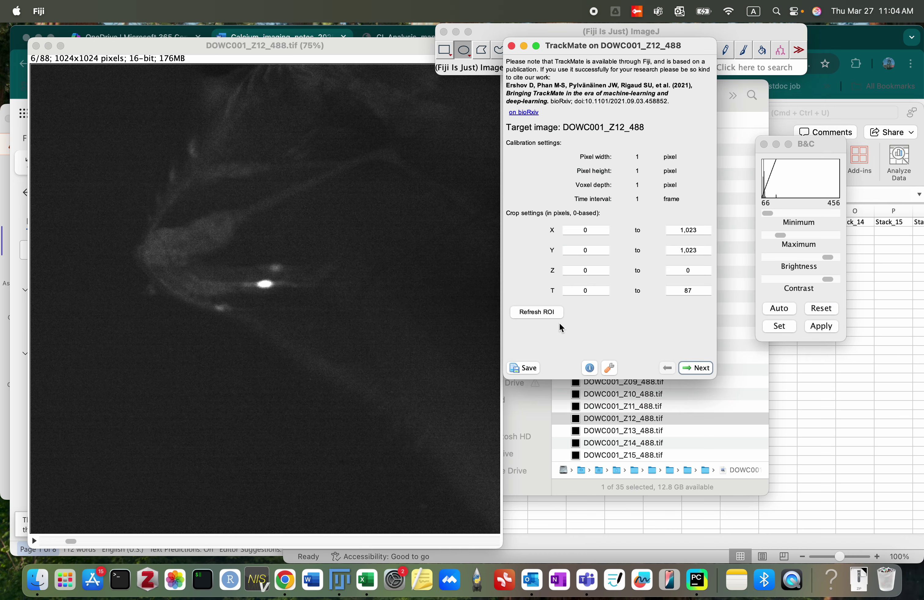
pyautogui.click(690, 369)
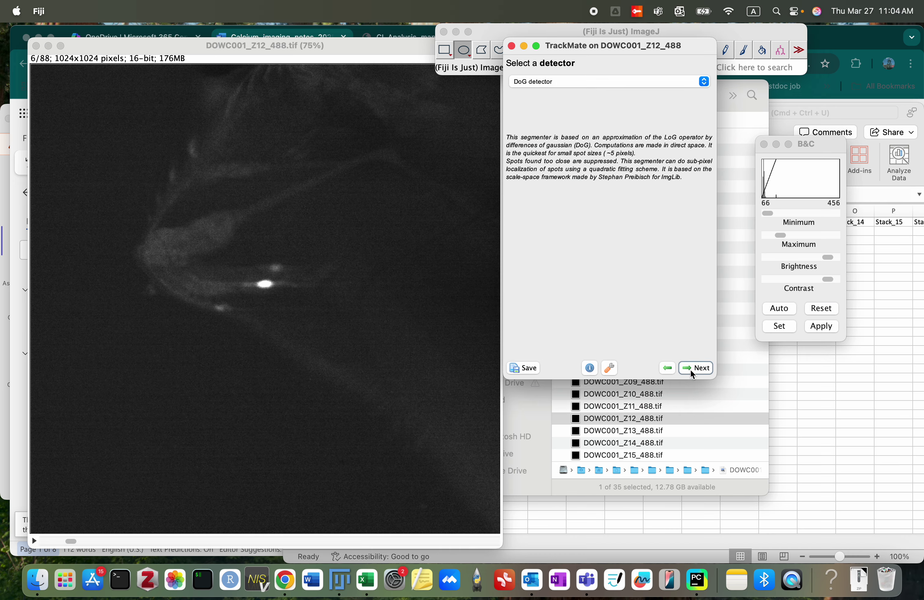
pyautogui.click(690, 370)
pyautogui.click(690, 330)
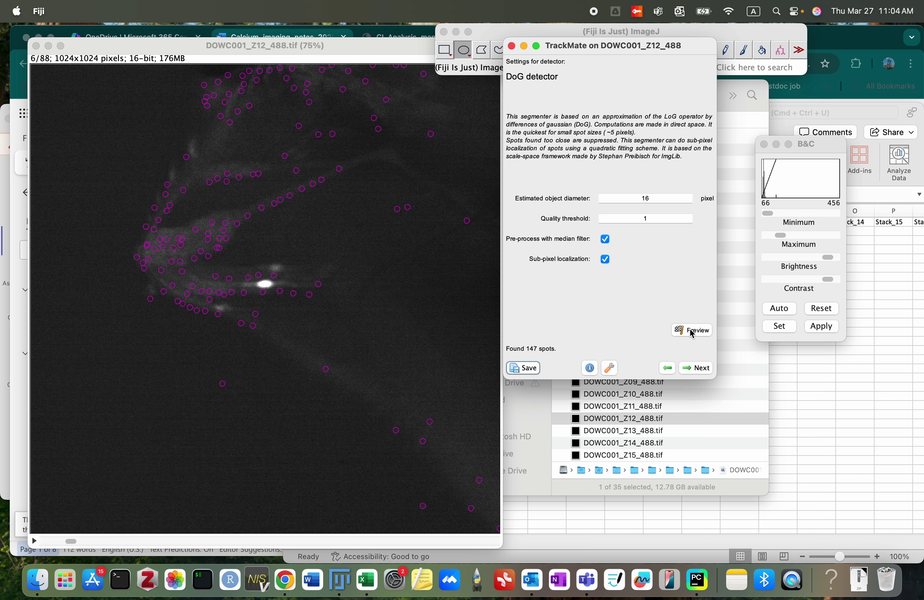
# Set the estimated object diameter to 17 pixels and preview the detected spots.
pyautogui.click(658, 200)
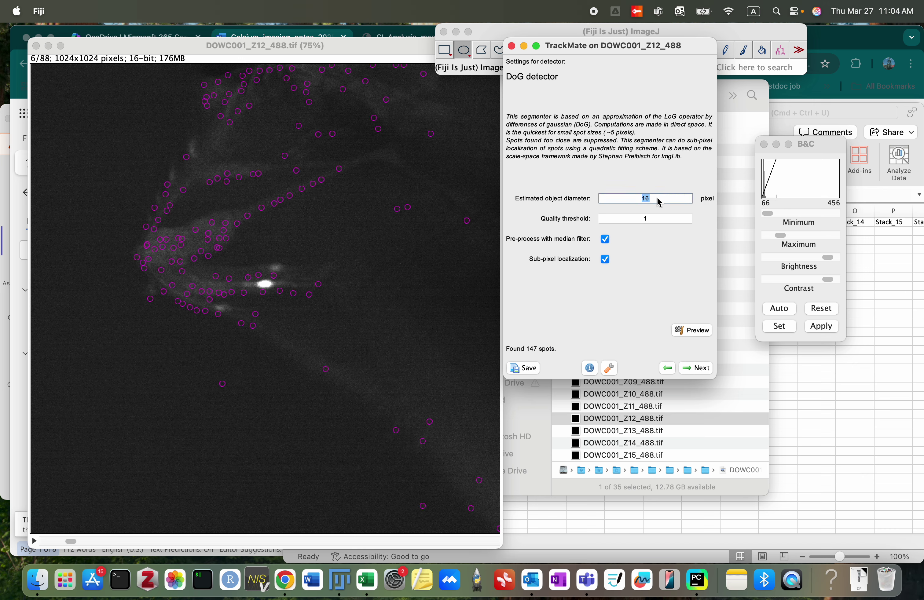
pyautogui.click(695, 334)
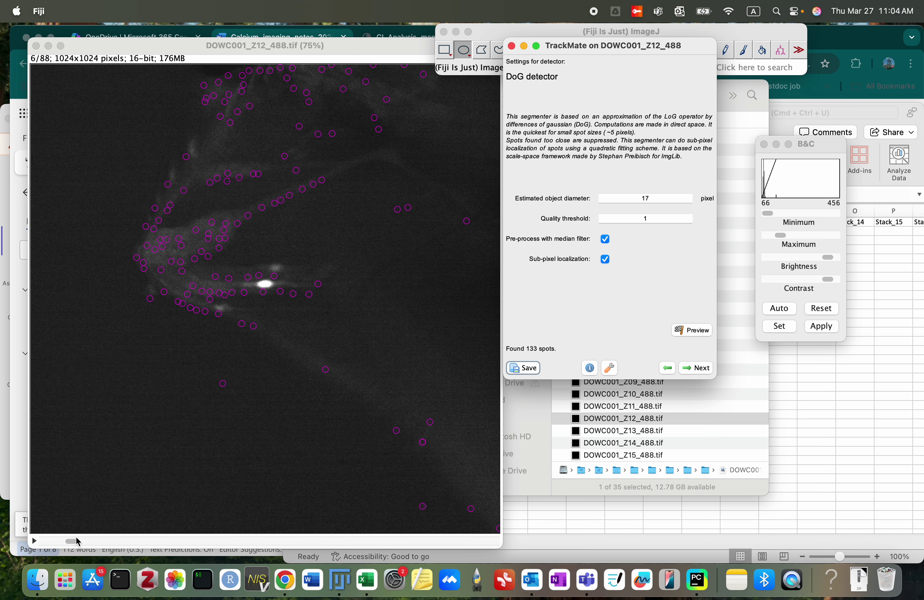
pyautogui.moveTo(71, 541)
pyautogui.mouseDown()
pyautogui.moveTo(88, 541)
pyautogui.moveTo(67, 541)
pyautogui.mouseUp()
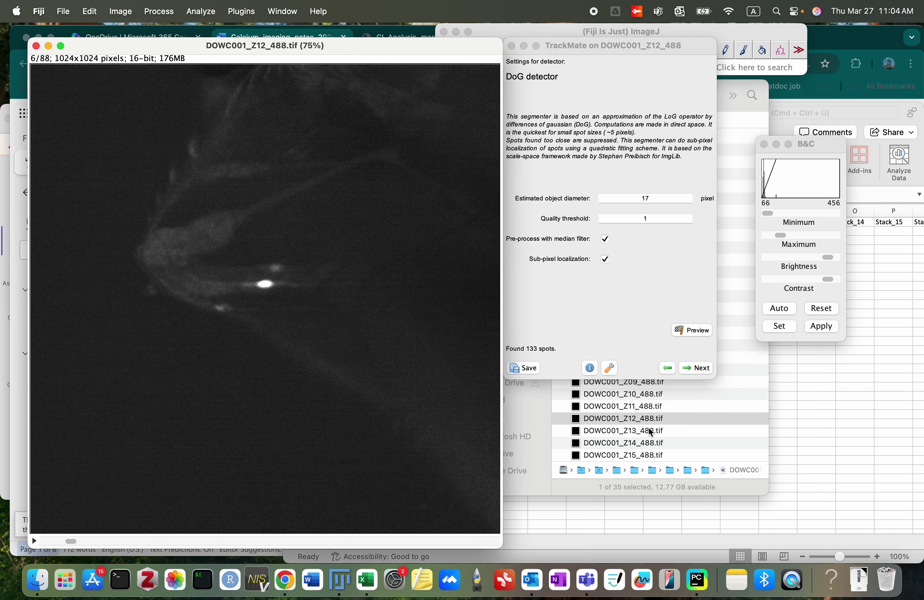
pyautogui.click(697, 332)
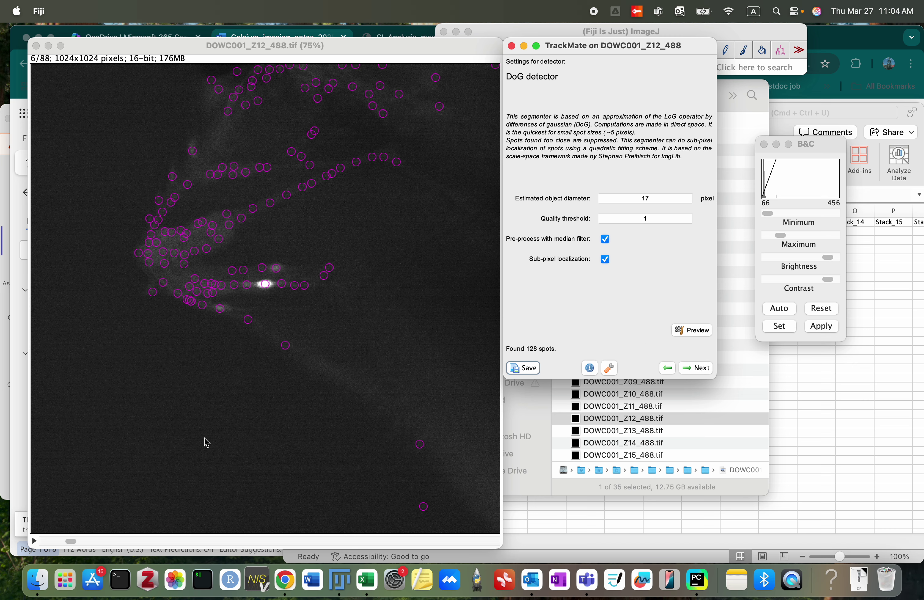
pyautogui.moveTo(71, 543)
pyautogui.mouseDown()
pyautogui.moveTo(62, 543)
pyautogui.moveTo(75, 545)
pyautogui.mouseUp()
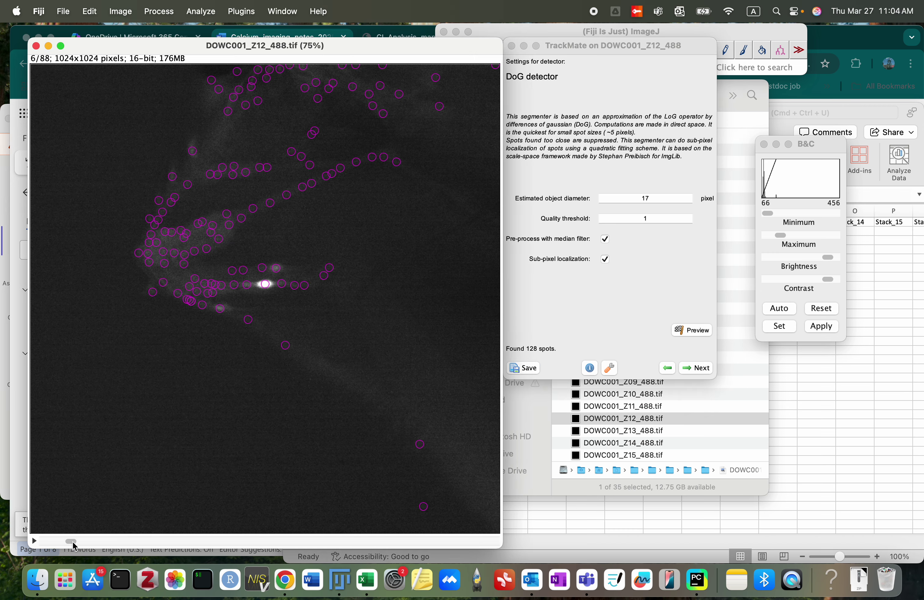
pyautogui.click(698, 337)
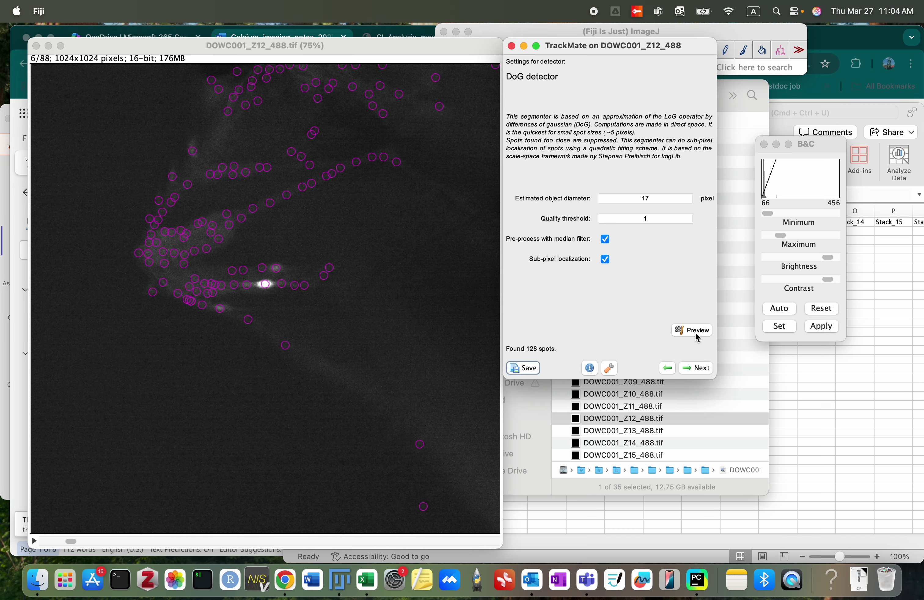
pyautogui.click(687, 330)
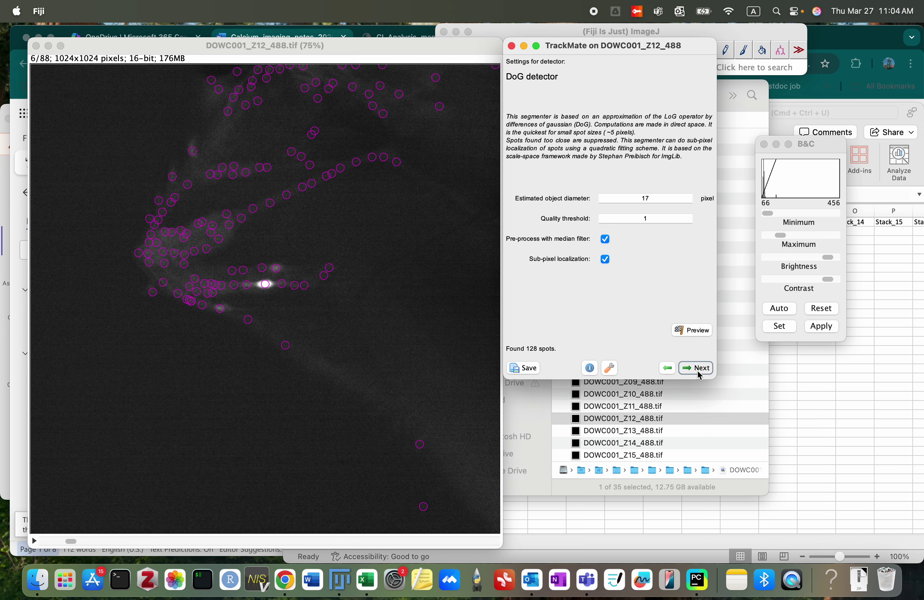
# Run spot detection on the whole stack and continue through to the spot filters.
pyautogui.click(697, 368)
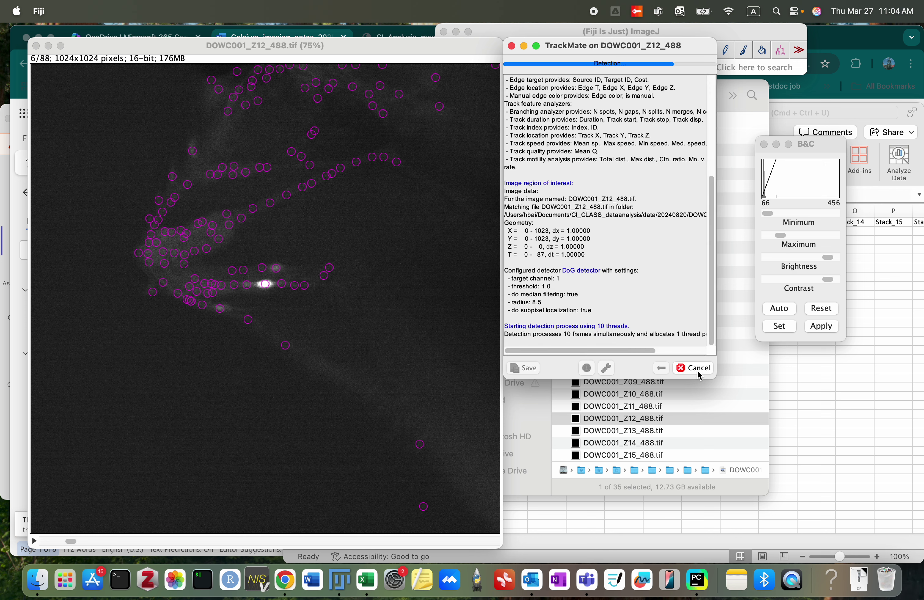
pyautogui.click(701, 368)
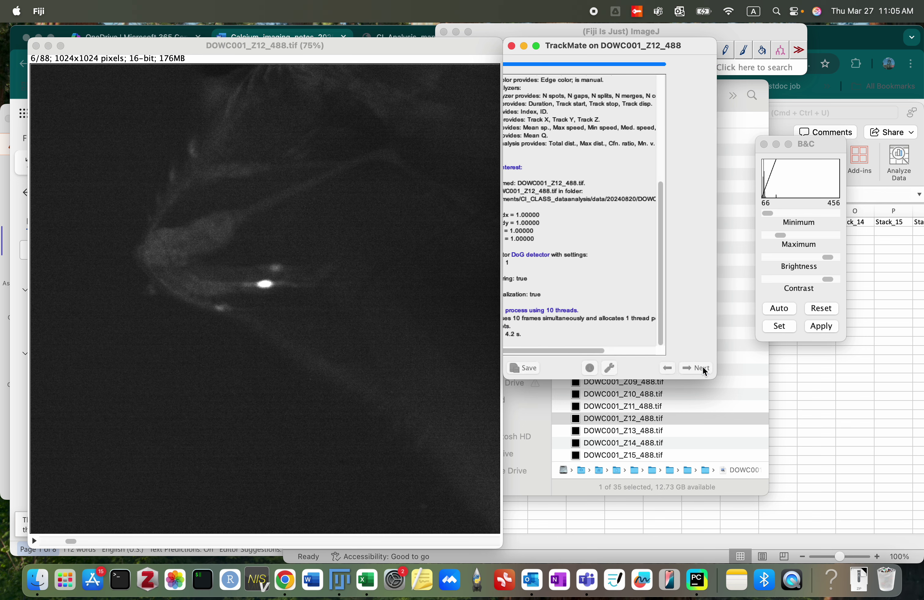
pyautogui.click(703, 368)
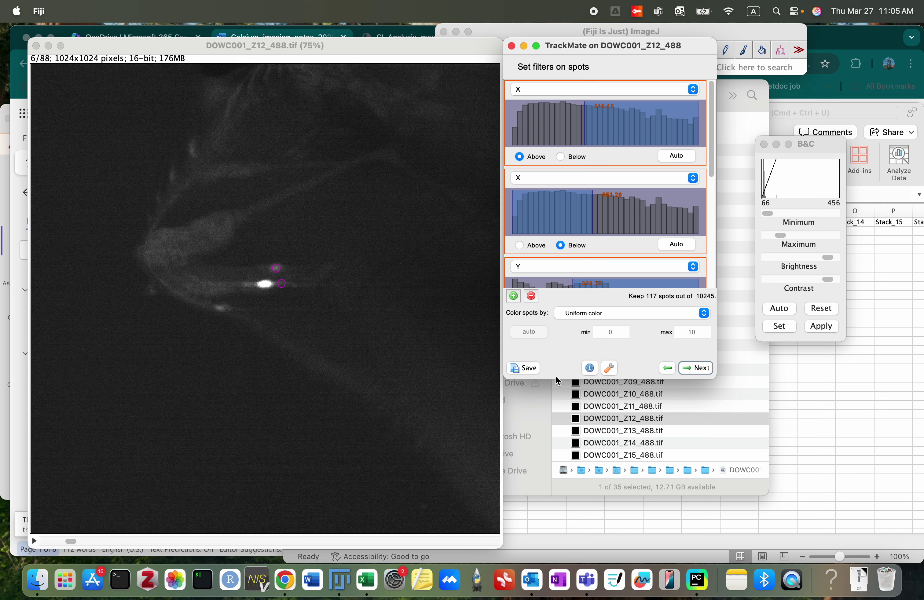
# Loosen the spot filters by lowering the minimum X threshold and raising the maximum Y threshold to 520.93.
pyautogui.scroll(-3, 559, 262)
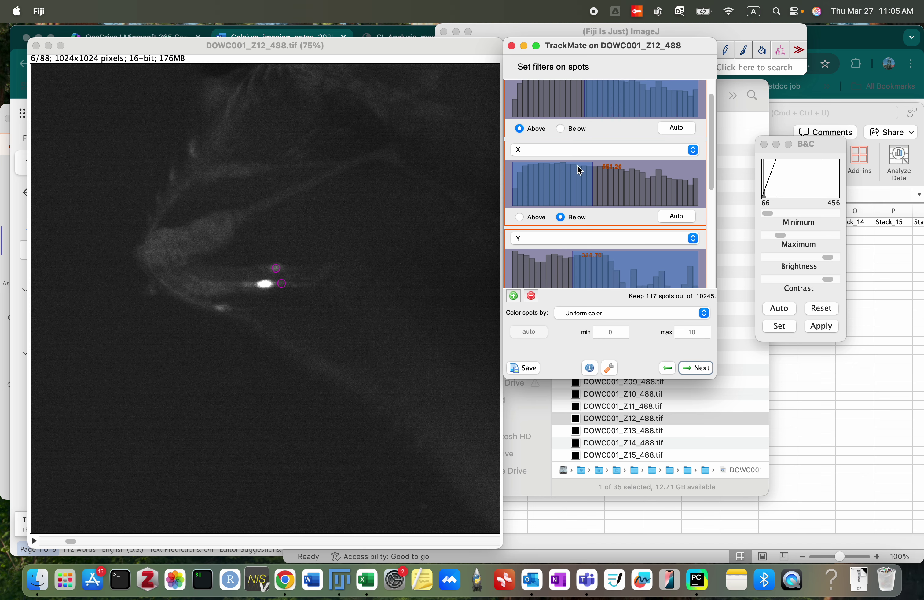
pyautogui.scroll(3, 584, 183)
pyautogui.moveTo(590, 124); pyautogui.dragTo(581, 124)
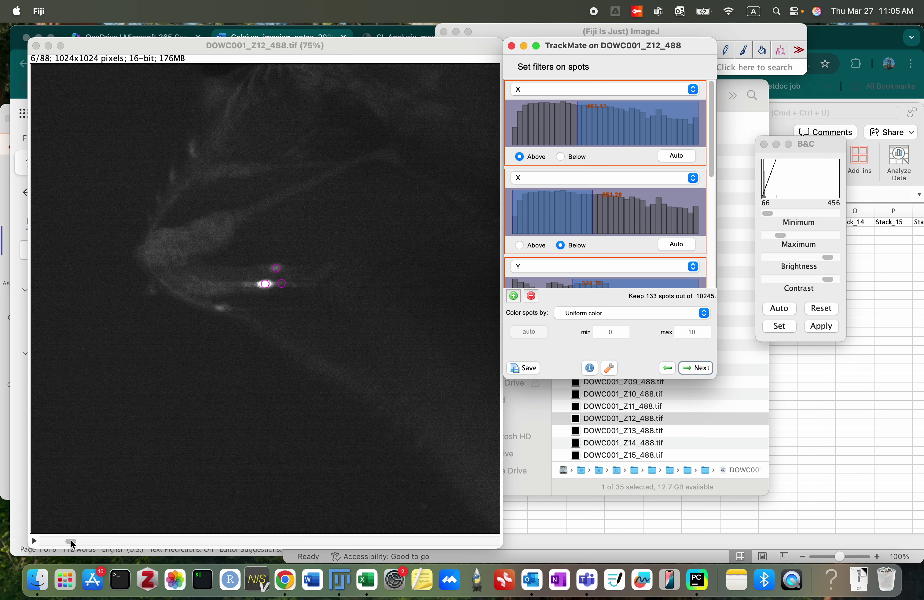
pyautogui.moveTo(72, 544); pyautogui.dragTo(49, 543)
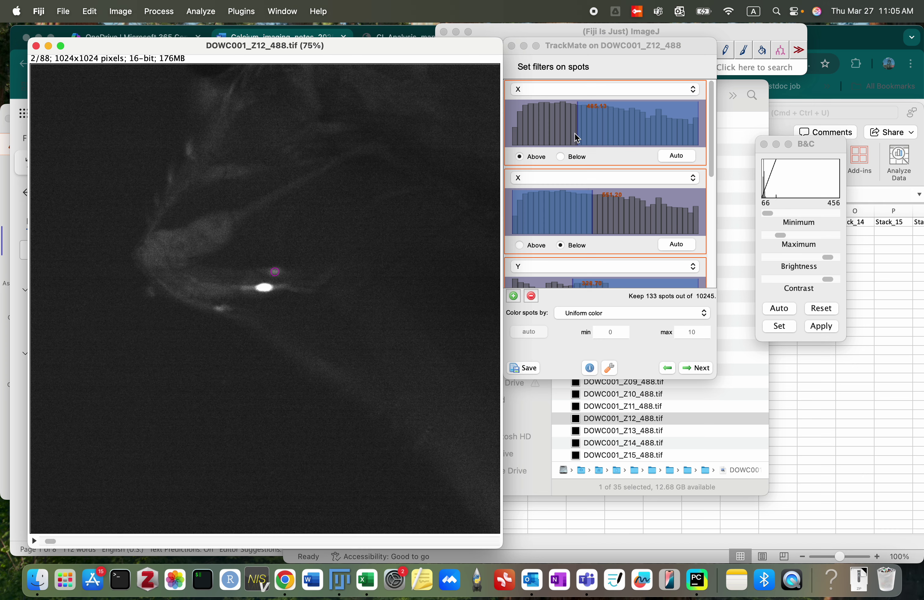
pyautogui.moveTo(574, 133); pyautogui.dragTo(571, 132)
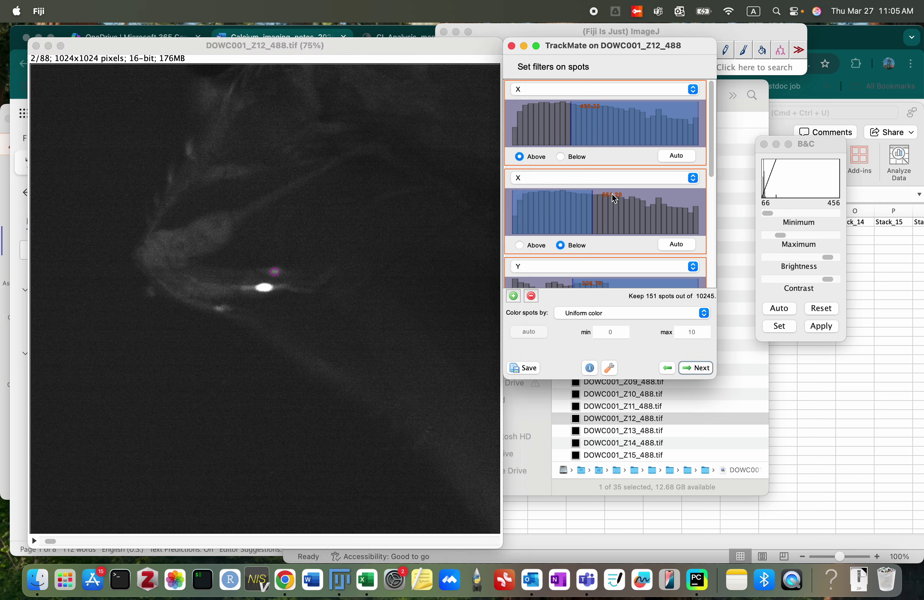
pyautogui.scroll(-5, 613, 199)
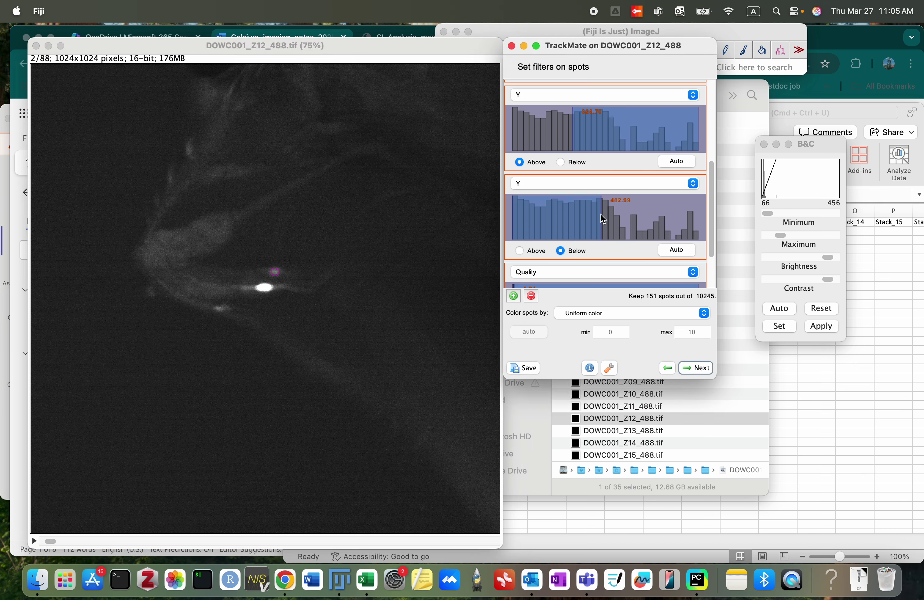
pyautogui.moveTo(601, 214); pyautogui.dragTo(609, 214)
pyautogui.scroll(1, 573, 79)
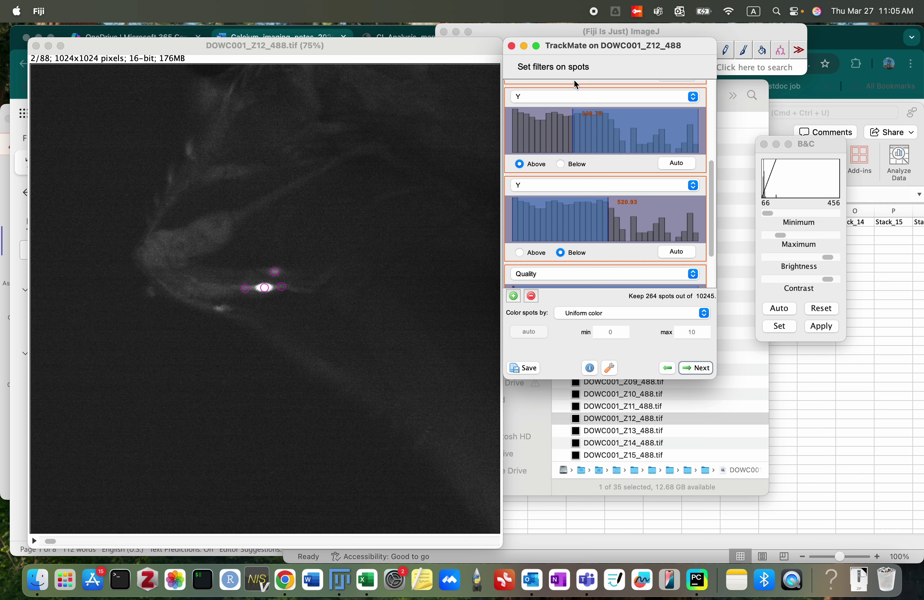
# Tighten the spot filters around the bright neuron: minimum X about 471, minimum Y about 464.5 and maximum X about 548.
pyautogui.scroll(4, 574, 79)
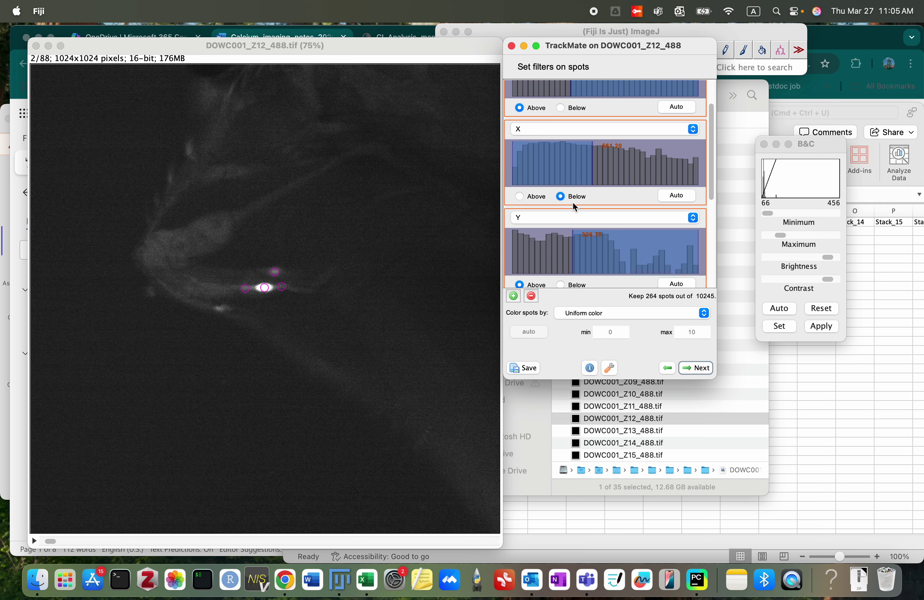
pyautogui.scroll(2, 574, 205)
pyautogui.moveTo(571, 134); pyautogui.dragTo(576, 134)
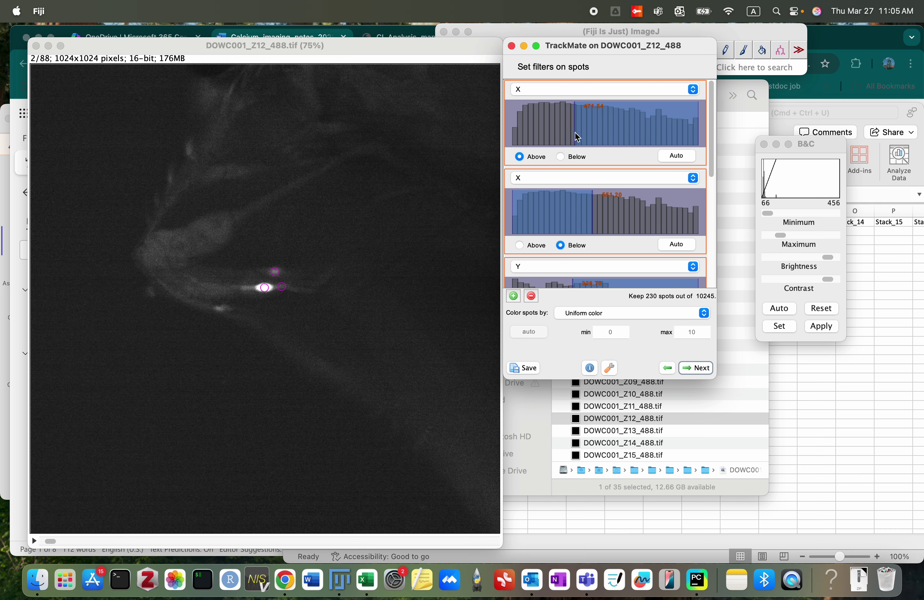
pyautogui.scroll(-4, 574, 247)
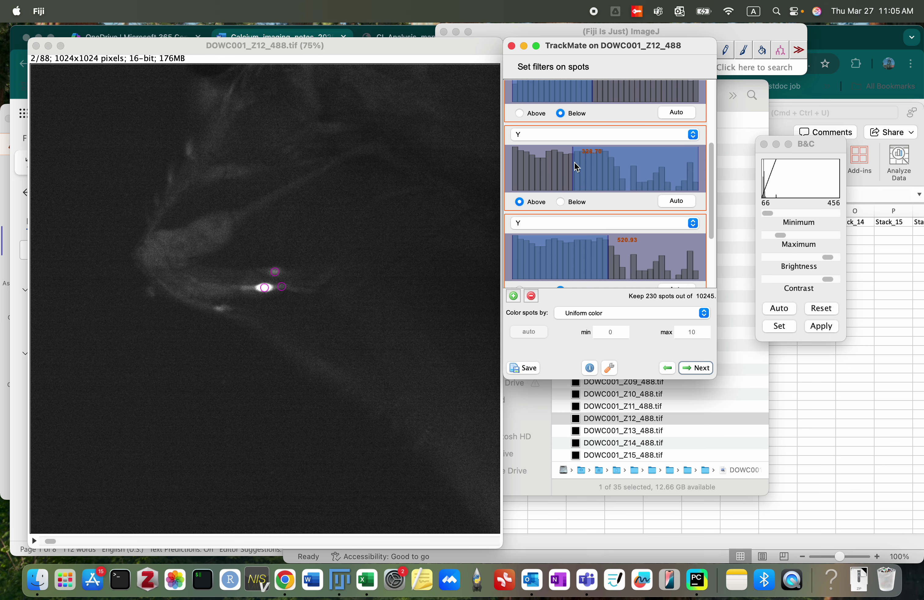
pyautogui.moveTo(580, 162); pyautogui.dragTo(599, 167)
pyautogui.scroll(4, 600, 164)
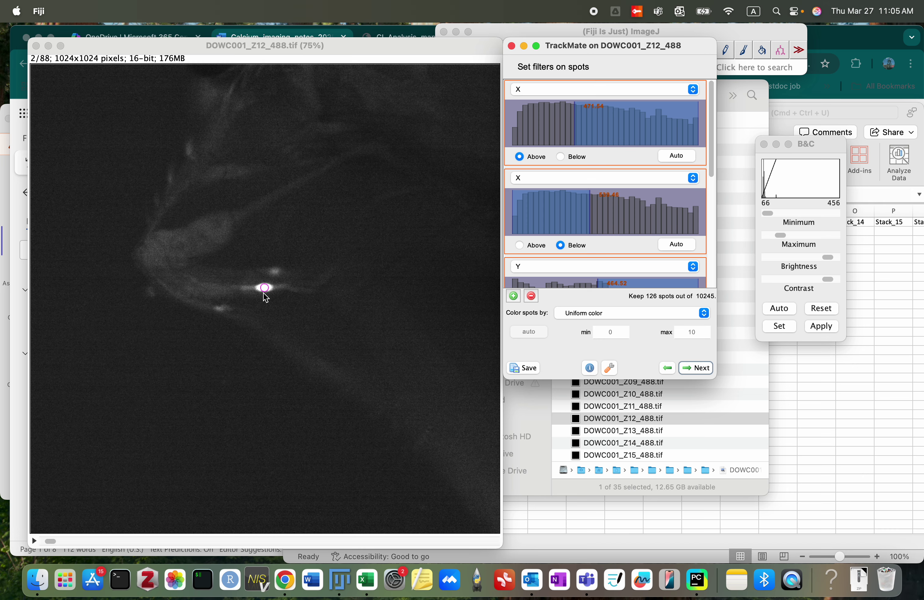
# Go through the stack from frame 1 to frame 18 to check which spots the filters keep.
pyautogui.moveTo(51, 541); pyautogui.dragTo(40, 540)
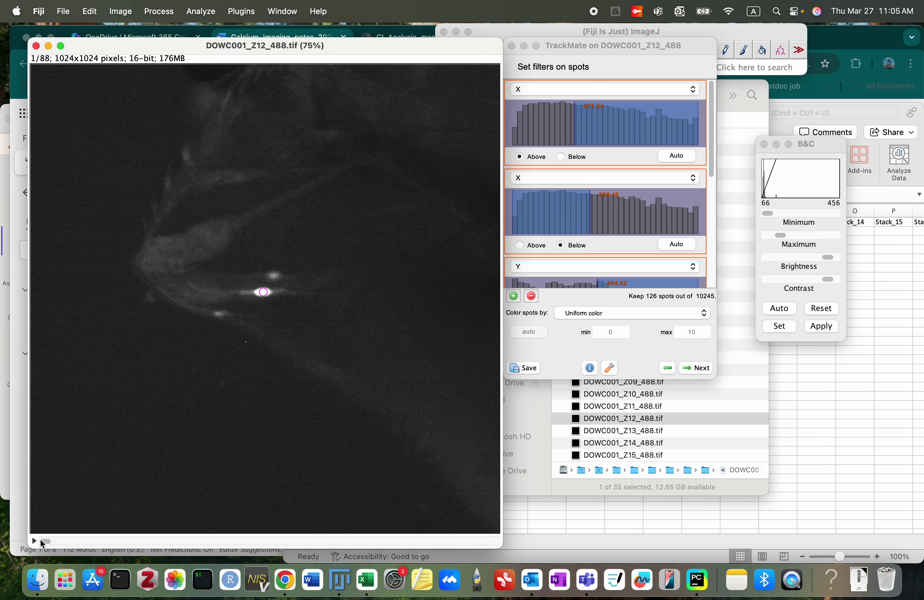
pyautogui.press('Right')
pyautogui.press('Right')
pyautogui.press('Right')
pyautogui.press('Right')
pyautogui.press('Right')
pyautogui.press('Right')
pyautogui.press('Right')
pyautogui.press('Right')
pyautogui.press('Right')
pyautogui.press('Right')
pyautogui.press('Right')
pyautogui.press('Right')
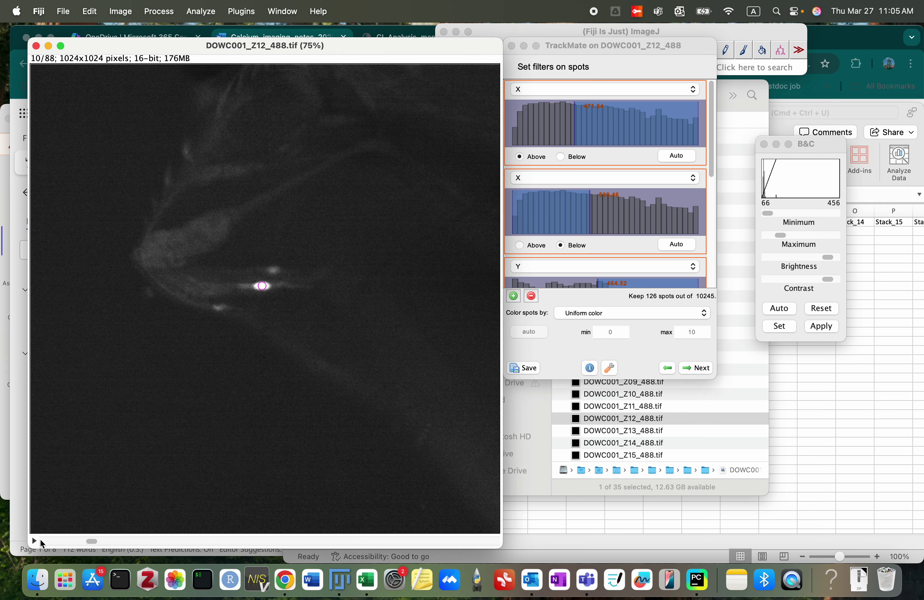
pyautogui.press('Right')
pyautogui.press('+')
pyautogui.press('+')
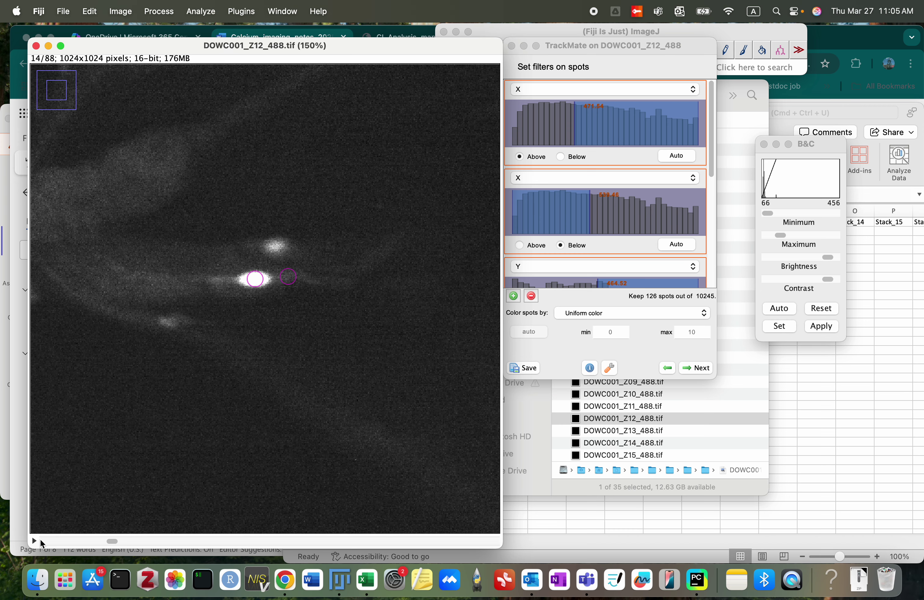
pyautogui.press('-')
pyautogui.press('-')
pyautogui.press('Right')
pyautogui.press('Right')
pyautogui.press('Right')
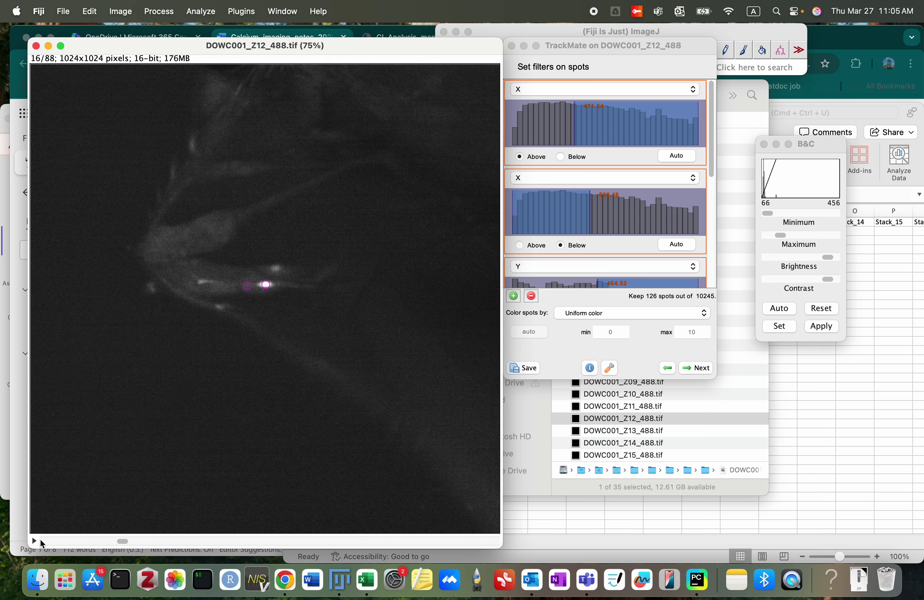
pyautogui.press('Right')
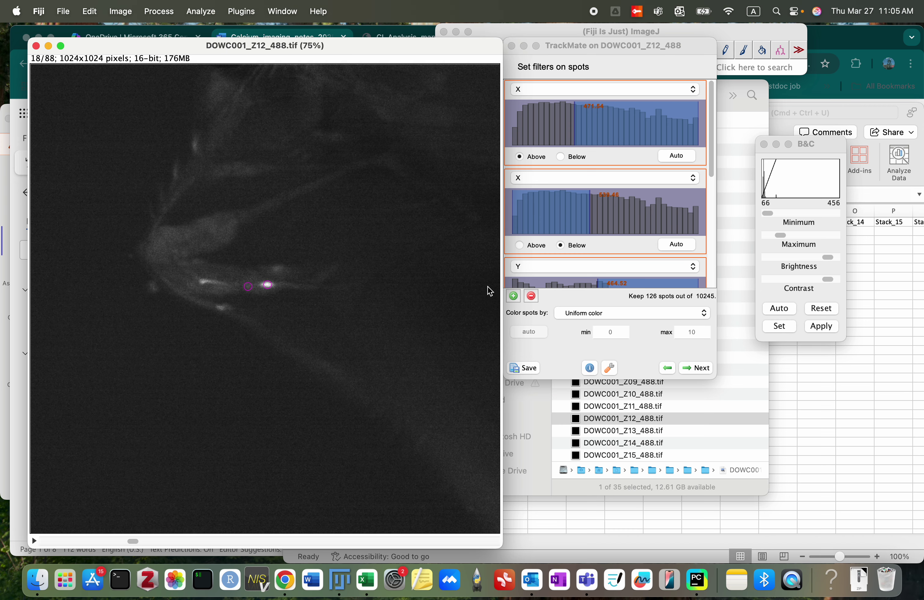
# Raise the minimum Quality threshold in the spot filters to 5.47.
pyautogui.scroll(-5, 560, 258)
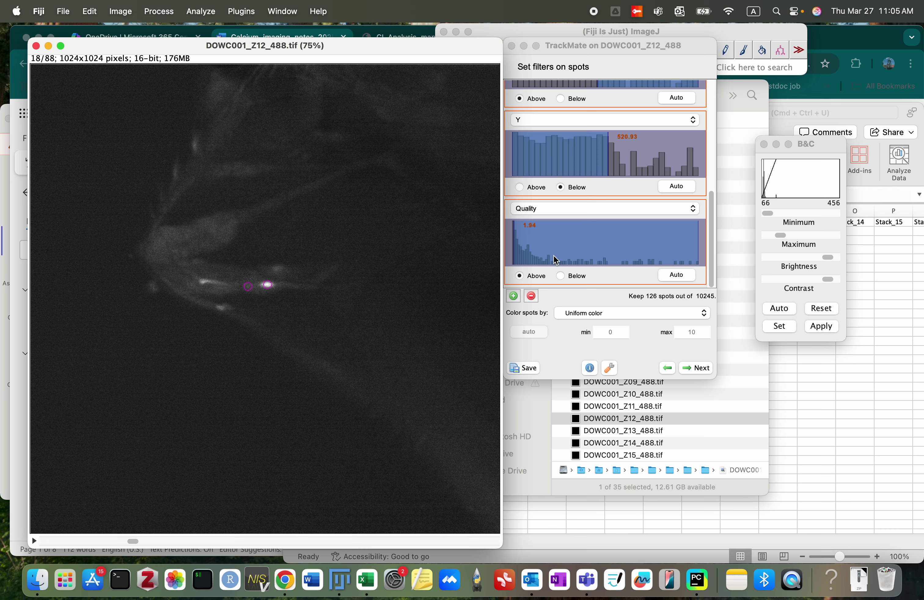
pyautogui.click(514, 238)
pyautogui.moveTo(514, 239); pyautogui.dragTo(520, 242)
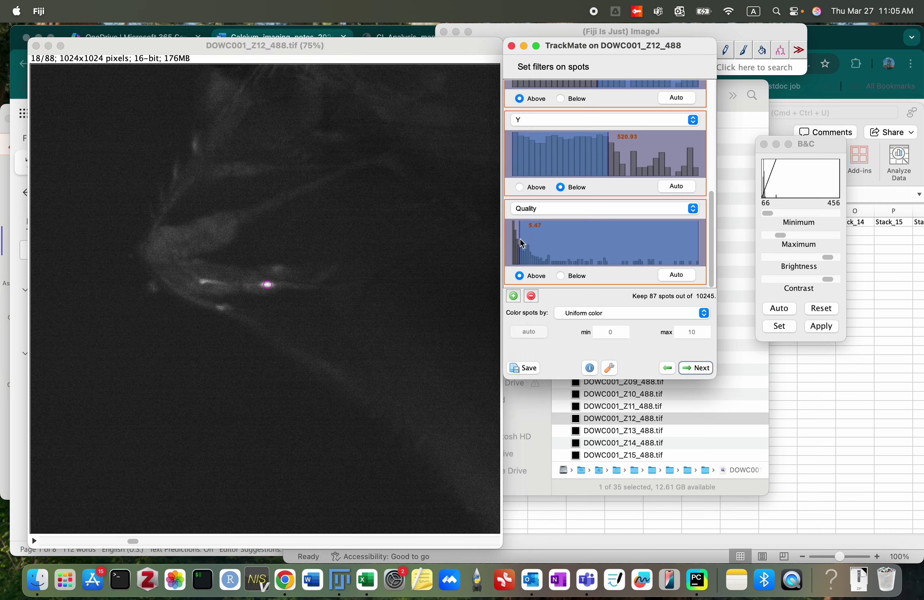
# Move back and forth through the early frames to check that only the bright neuron's spot is kept.
pyautogui.click(130, 542)
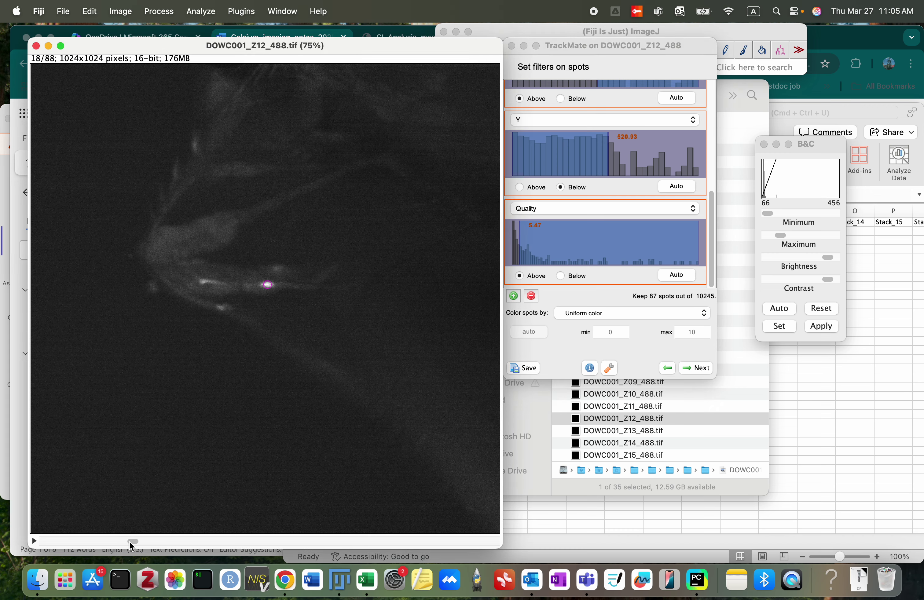
pyautogui.press('Left')
pyautogui.press('Left')
pyautogui.press('Left')
pyautogui.press('Left')
pyautogui.press('Left')
pyautogui.press('Left')
pyautogui.press('Left')
pyautogui.press('Left')
pyautogui.press('Left')
pyautogui.press('Left')
pyautogui.press('Left')
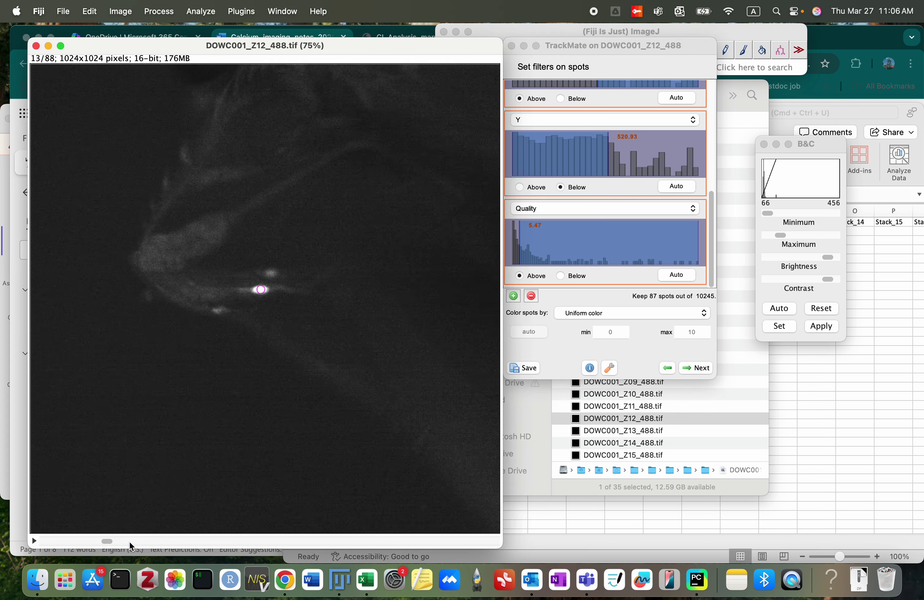
pyautogui.press('Left')
pyautogui.press('Left')
pyautogui.press('Left')
pyautogui.press('Left')
pyautogui.press('Left')
pyautogui.press('Left')
pyautogui.press('Right')
pyautogui.press('Right')
pyautogui.press('Right')
pyautogui.press('Right')
pyautogui.press('Right')
pyautogui.press('Right')
pyautogui.press('Right')
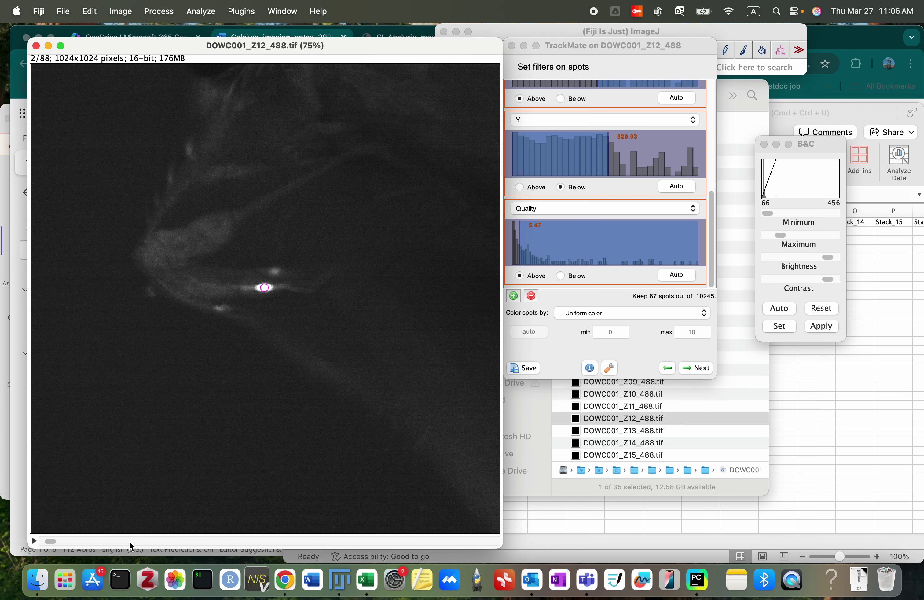
pyautogui.press('Right')
pyautogui.press('Right')
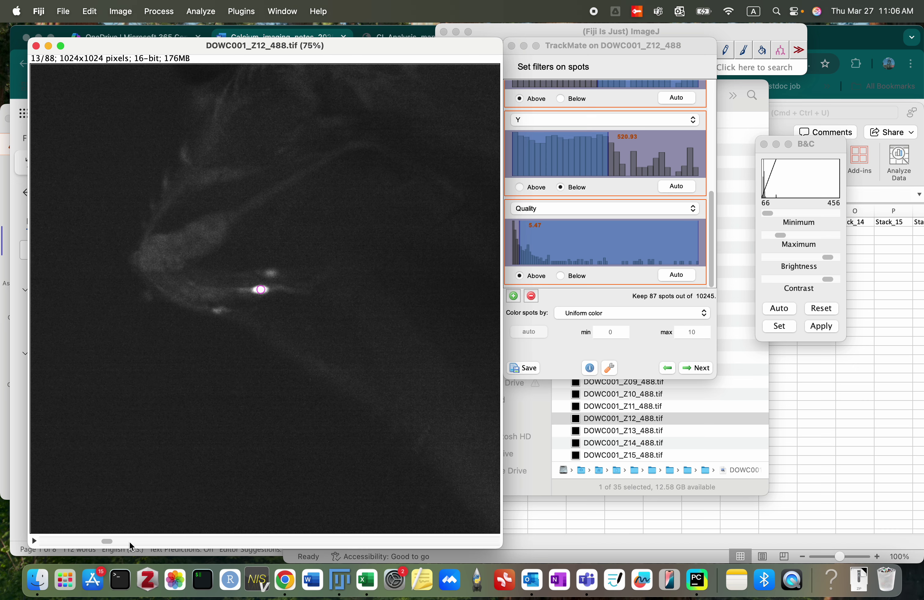
pyautogui.press('Left')
pyautogui.press('Left')
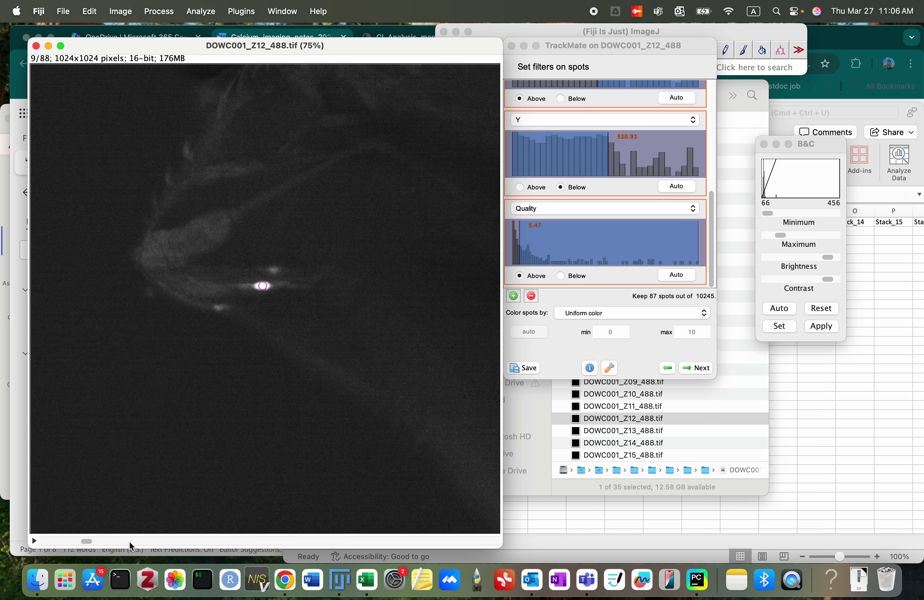
# Go forward through the stack from frame 9 to past frame 66, checking each frame for the bright neuron's spot.
pyautogui.press('Right')
pyautogui.press('Right')
pyautogui.press('Right')
pyautogui.press('Right')
pyautogui.press('Right')
pyautogui.press('Right')
pyautogui.press('Right')
pyautogui.press('Right')
pyautogui.press('Right')
pyautogui.press('Right')
pyautogui.press('Right')
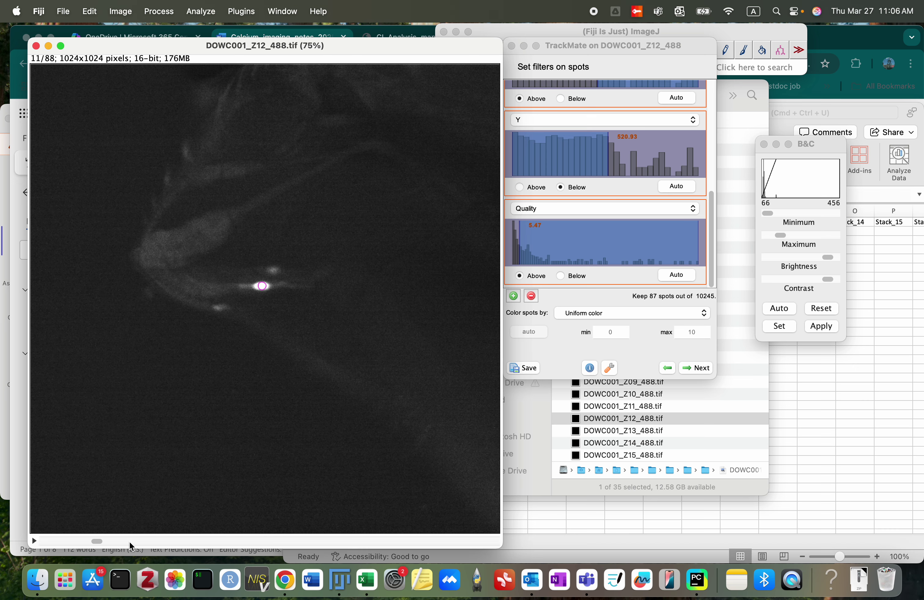
pyautogui.press('Right')
pyautogui.press('Right')
pyautogui.press('Right')
pyautogui.press('Right')
pyautogui.press('Right')
pyautogui.press('Right')
pyautogui.press('Right')
pyautogui.press('Right')
pyautogui.press('Right')
pyautogui.press('Right')
pyautogui.press('Right')
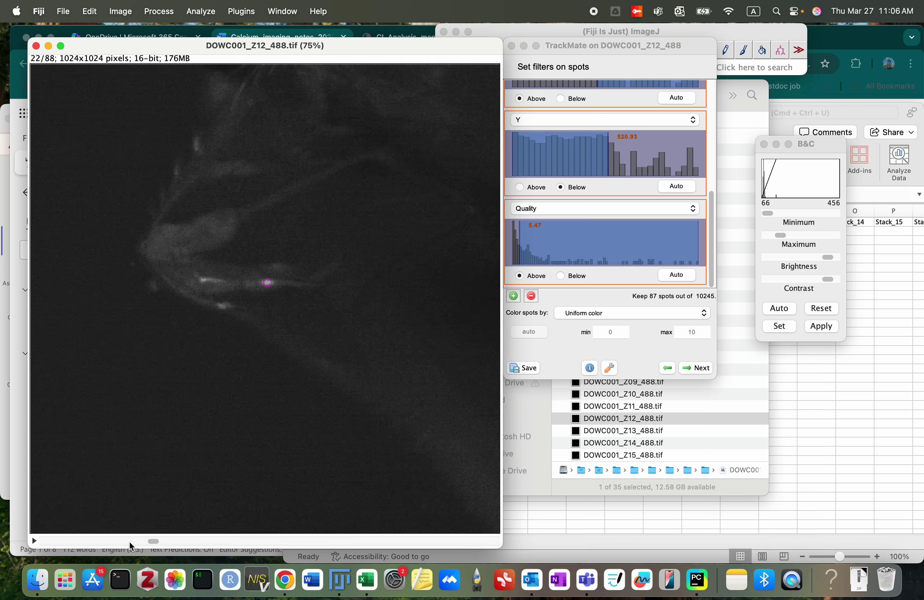
pyautogui.press('Right')
pyautogui.press('Right')
pyautogui.press('Right')
pyautogui.press('Right')
pyautogui.press('Right')
pyautogui.press('Right')
pyautogui.press('Right')
pyautogui.press('Right')
pyautogui.press('Right')
pyautogui.press('Right')
pyautogui.press('Right')
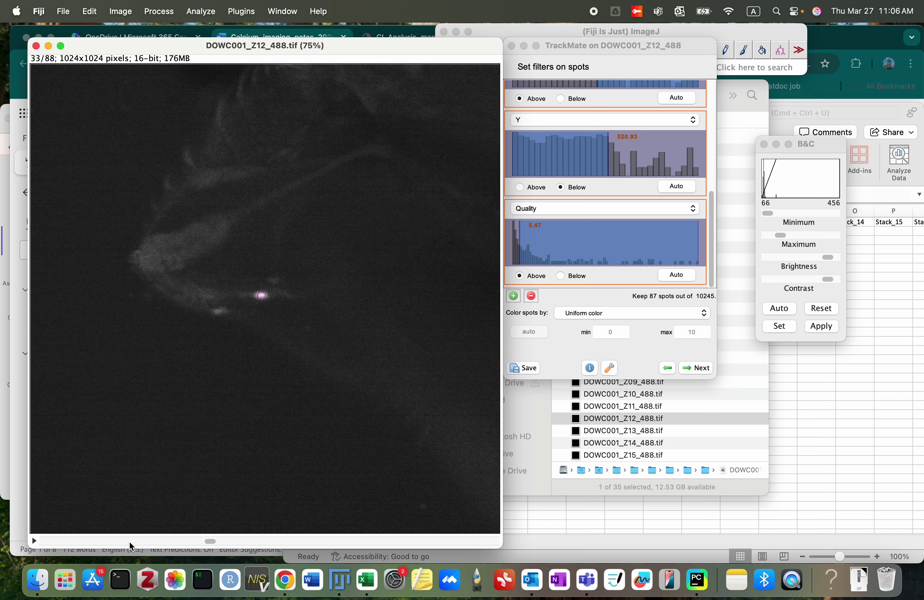
pyautogui.press('Right')
pyautogui.press('Right')
pyautogui.press('Right')
pyautogui.press('Right')
pyautogui.press('Right')
pyautogui.press('Right')
pyautogui.press('Right')
pyautogui.press('Right')
pyautogui.press('Right')
pyautogui.press('Right')
pyautogui.press('Right')
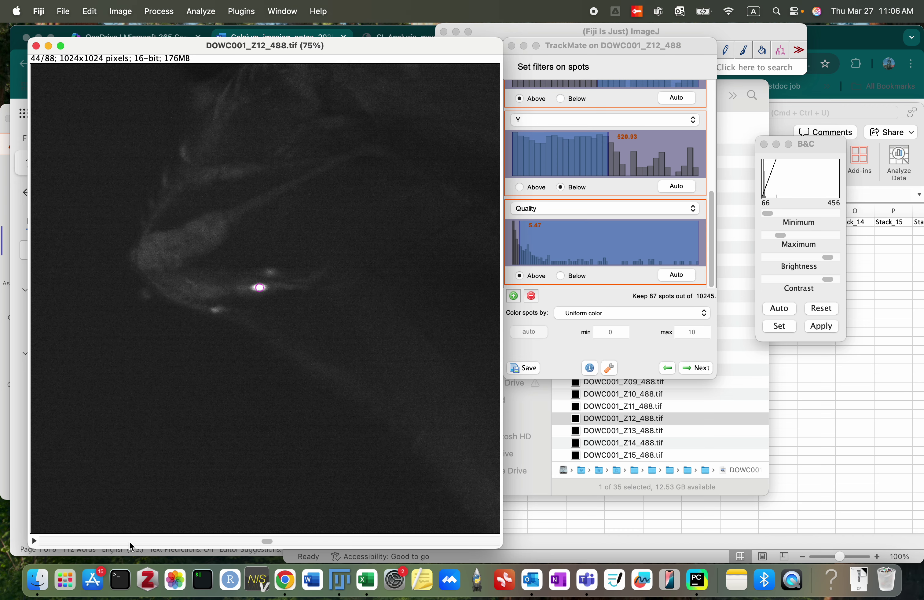
pyautogui.press('Right')
pyautogui.press('Right')
pyautogui.press('Right')
pyautogui.press('Right')
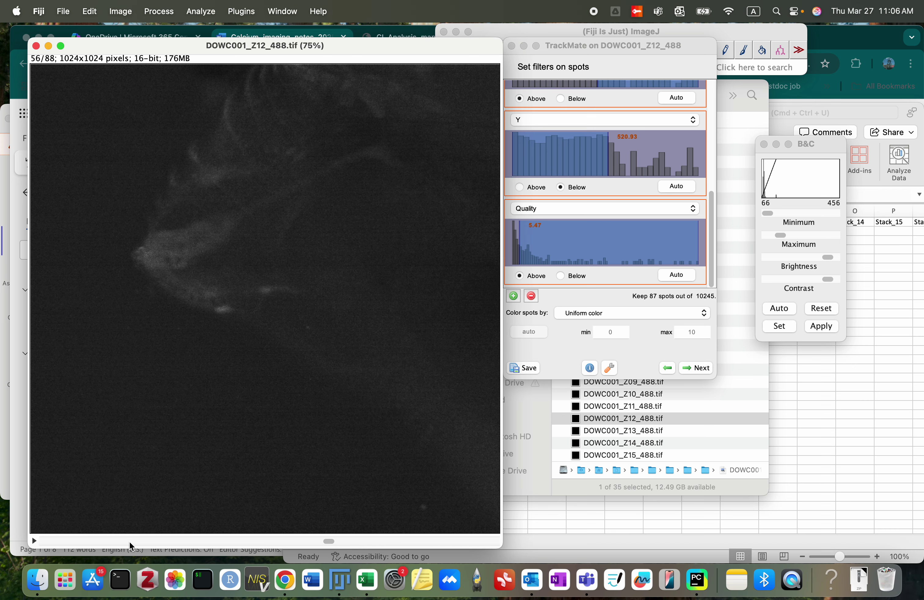
pyautogui.press('Right')
pyautogui.press('Right')
pyautogui.press('Right')
pyautogui.press('Right')
pyautogui.press('Right')
pyautogui.press('Right')
pyautogui.press('Right')
pyautogui.press('Right')
pyautogui.press('Right')
pyautogui.press('Right')
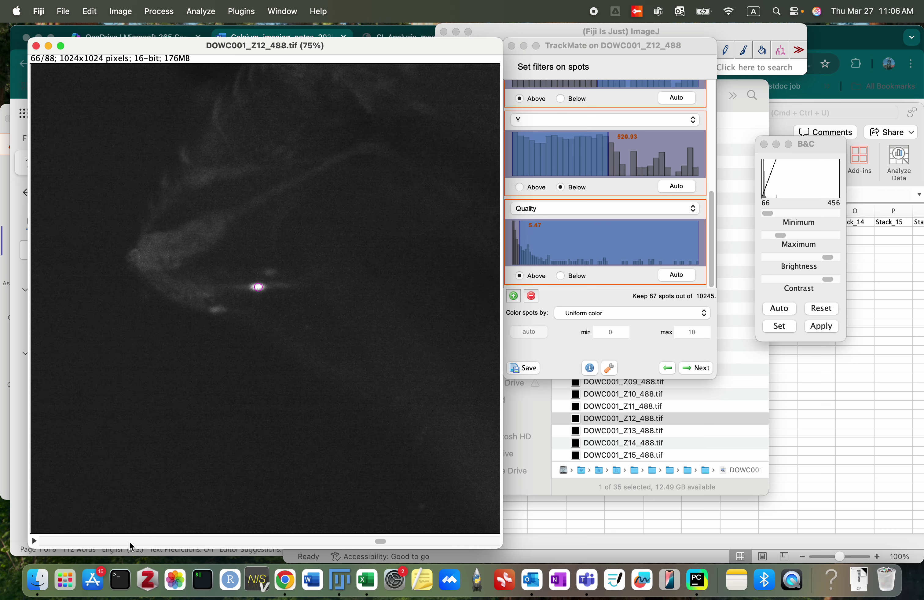
pyautogui.press('Right')
pyautogui.press('Right')
pyautogui.press('Right')
pyautogui.press('Right')
# Go back to frame 56 and examine whether the neuron has a spot there.
pyautogui.press('Left')
pyautogui.press('Left')
pyautogui.press('Left')
pyautogui.press('Left')
pyautogui.press('Left')
pyautogui.press('Left')
pyautogui.press('Left')
pyautogui.press('Left')
pyautogui.press('Left')
pyautogui.press('Left')
pyautogui.press('Left')
pyautogui.press('Left')
pyautogui.press('Left')
pyautogui.press('Left')
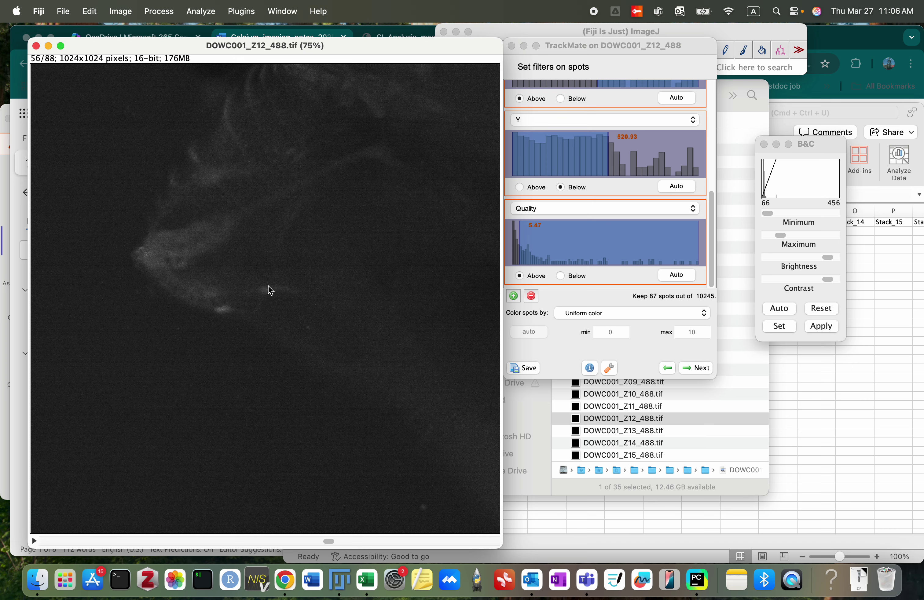
# Lower the minimum Quality threshold in the spot filters to about 4.36.
pyautogui.click(521, 239)
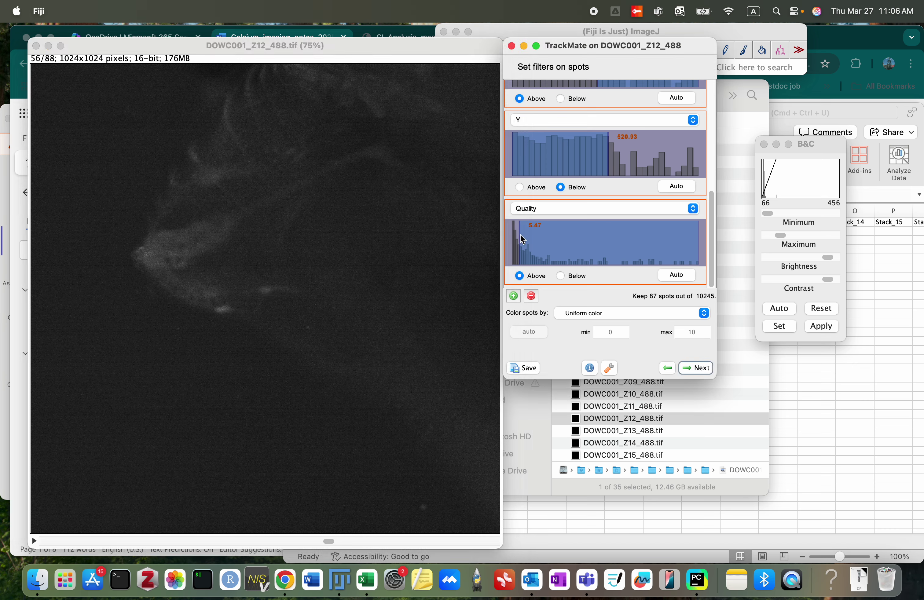
pyautogui.moveTo(521, 239); pyautogui.dragTo(519, 239)
# Go forward from frame 56 to past frame 80 to check the neuron's spot under the lowered Quality threshold.
pyautogui.click(333, 541)
pyautogui.press('Right')
pyautogui.press('Right')
pyautogui.press('Right')
pyautogui.press('Right')
pyautogui.press('Right')
pyautogui.press('Right')
pyautogui.press('Right')
pyautogui.press('Right')
pyautogui.press('Right')
pyautogui.press('Right')
pyautogui.press('Right')
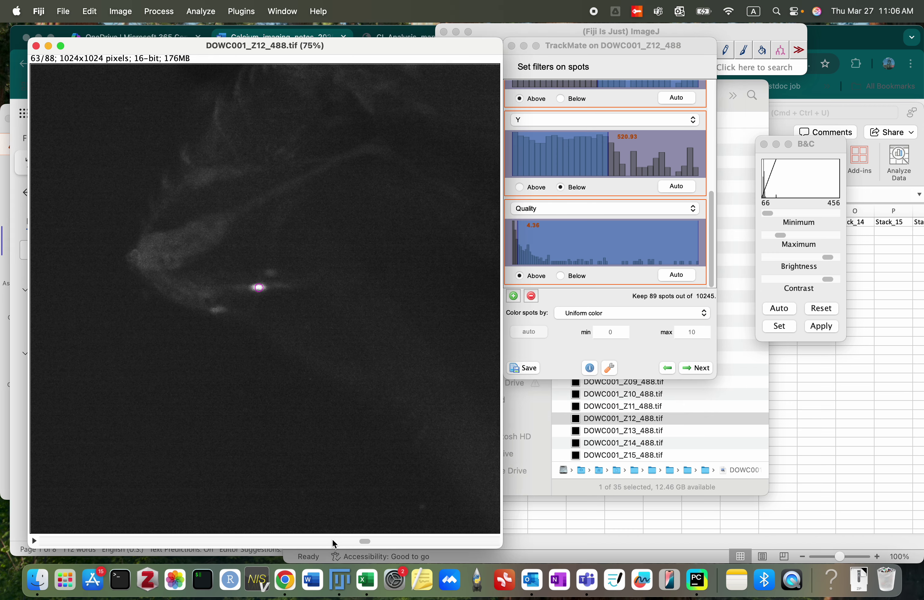
pyautogui.press('Right')
pyautogui.press('Right')
pyautogui.press('Right')
pyautogui.press('Right')
pyautogui.press('Right')
pyautogui.press('Right')
pyautogui.press('Right')
pyautogui.press('Right')
pyautogui.press('Right')
pyautogui.press('Right')
pyautogui.press('Right')
pyautogui.press('Right')
pyautogui.press('Right')
pyautogui.press('Right')
pyautogui.press('Right')
pyautogui.press('Right')
pyautogui.press('Right')
pyautogui.press('Right')
pyautogui.press('Right')
pyautogui.press('Right')
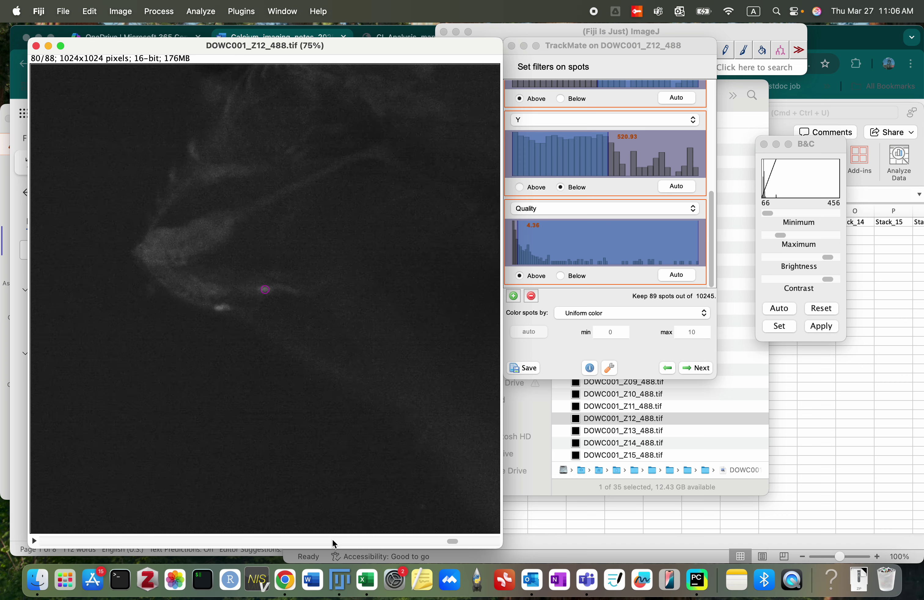
# Go back through the stack from the last frames to frame 61 to recheck that only the neuron's spot is kept.
pyautogui.press('Left')
pyautogui.press('Left')
pyautogui.press('Left')
pyautogui.press('Left')
pyautogui.press('Left')
pyautogui.press('Left')
pyautogui.press('Left')
pyautogui.press('Left')
pyautogui.press('Left')
pyautogui.press('Left')
pyautogui.press('Left')
pyautogui.press('Left')
pyautogui.press('Left')
pyautogui.press('Left')
pyautogui.press('Left')
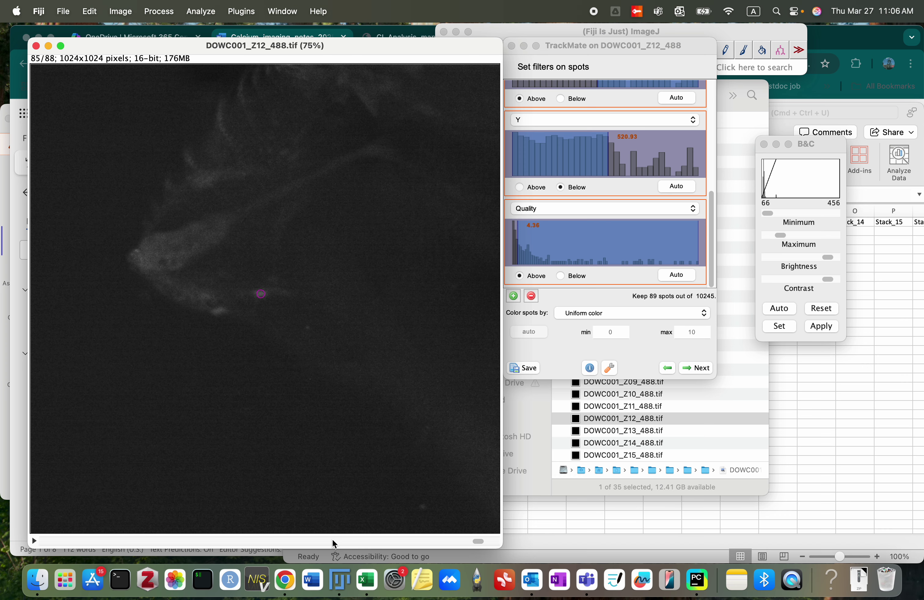
pyautogui.press('Left')
pyautogui.press('Left')
pyautogui.press('Left')
pyautogui.press('Left')
pyautogui.press('Left')
pyautogui.press('Left')
pyautogui.press('Left')
pyautogui.press('Left')
pyautogui.press('Left')
pyautogui.press('Left')
pyautogui.press('Left')
pyautogui.press('Left')
pyautogui.press('Left')
pyautogui.press('Left')
pyautogui.press('Left')
pyautogui.press('Left')
pyautogui.press('Left')
pyautogui.press('Left')
pyautogui.press('Left')
pyautogui.press('Left')
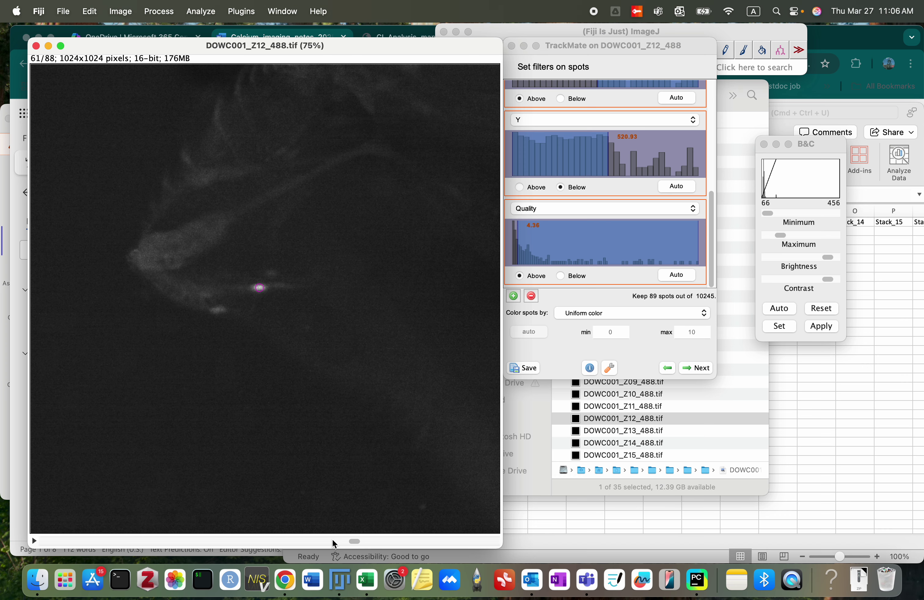
# Go back from frame 61 to frame 1 to check that only the neuron's spot is kept.
pyautogui.press('Left')
pyautogui.press('Left')
pyautogui.press('Left')
pyautogui.press('Left')
pyautogui.press('Left')
pyautogui.press('Left')
pyautogui.press('Left')
pyautogui.press('Left')
pyautogui.press('Left')
pyautogui.press('Left')
pyautogui.press('Left')
pyautogui.press('Left')
pyautogui.press('Left')
pyautogui.press('Left')
pyautogui.press('Left')
pyautogui.press('Left')
pyautogui.press('Left')
pyautogui.press('Left')
pyautogui.press('Left')
pyautogui.press('Left')
pyautogui.press('Left')
pyautogui.press('Left')
pyautogui.press('Left')
pyautogui.press('Left')
pyautogui.press('Left')
pyautogui.press('Left')
pyautogui.press('Left')
pyautogui.press('Left')
pyautogui.press('Left')
pyautogui.press('Left')
pyautogui.press('Left')
pyautogui.press('Left')
pyautogui.press('Left')
pyautogui.press('Left')
pyautogui.press('Left')
pyautogui.press('Left')
pyautogui.press('Left')
pyautogui.press('Left')
pyautogui.press('Left')
pyautogui.press('Left')
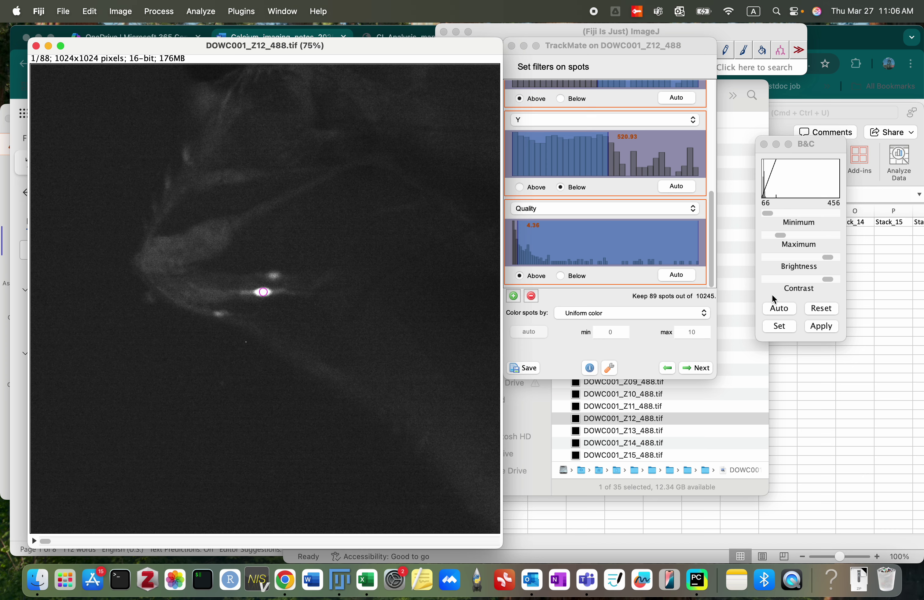
# Accept the spot filters, run the Simple LAP tracker with its existing settings, and continue past the track filters to the display options.
pyautogui.click(694, 371)
pyautogui.click(694, 372)
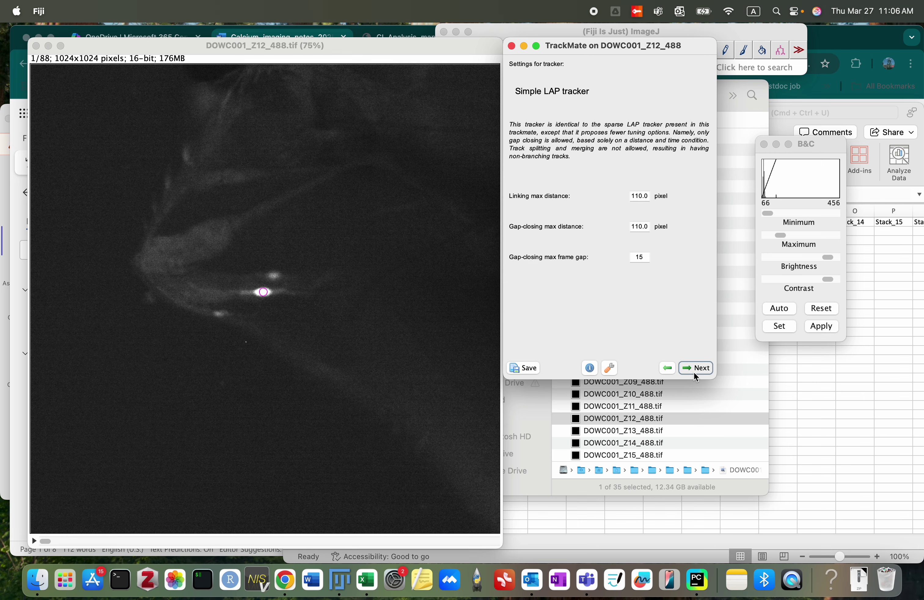
pyautogui.click(694, 372)
pyautogui.click(694, 371)
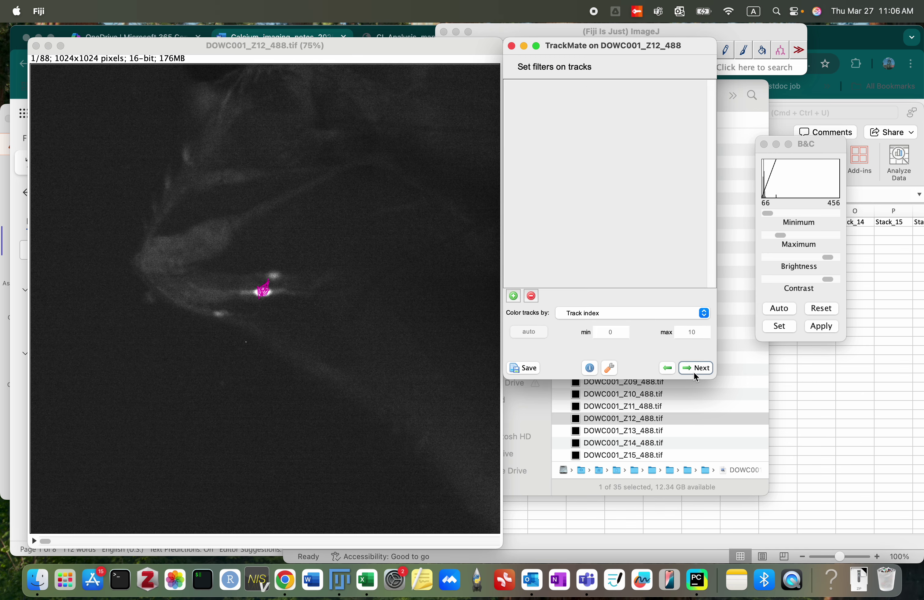
pyautogui.click(694, 372)
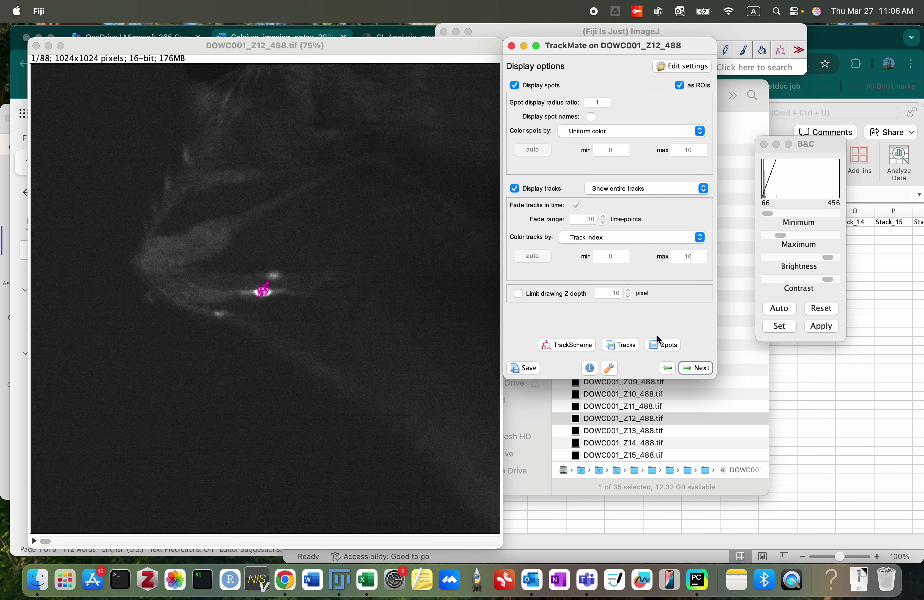
# Hide the tracks in the image and open the table of all spots, sorted by Track ID.
pyautogui.click(514, 189)
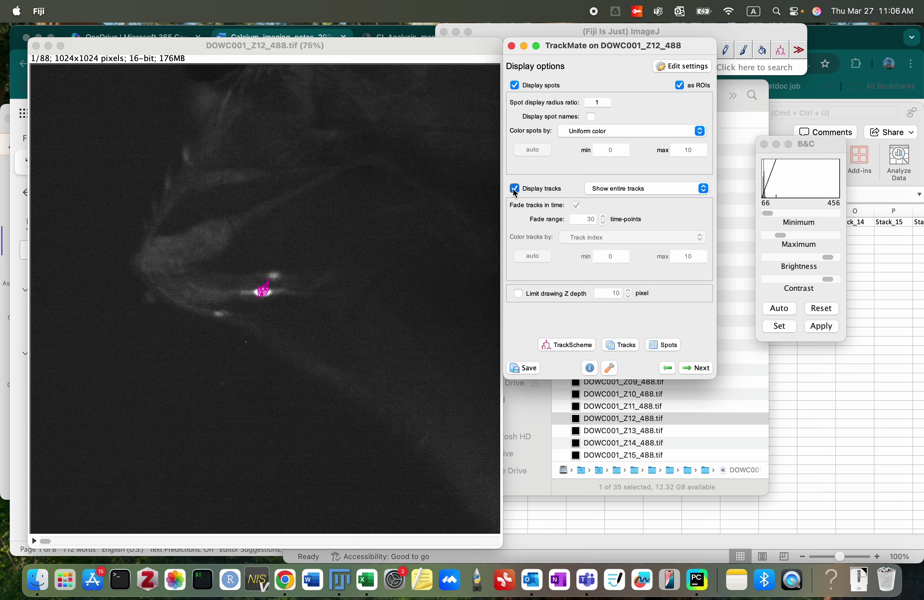
pyautogui.click(665, 345)
pyautogui.click(439, 182)
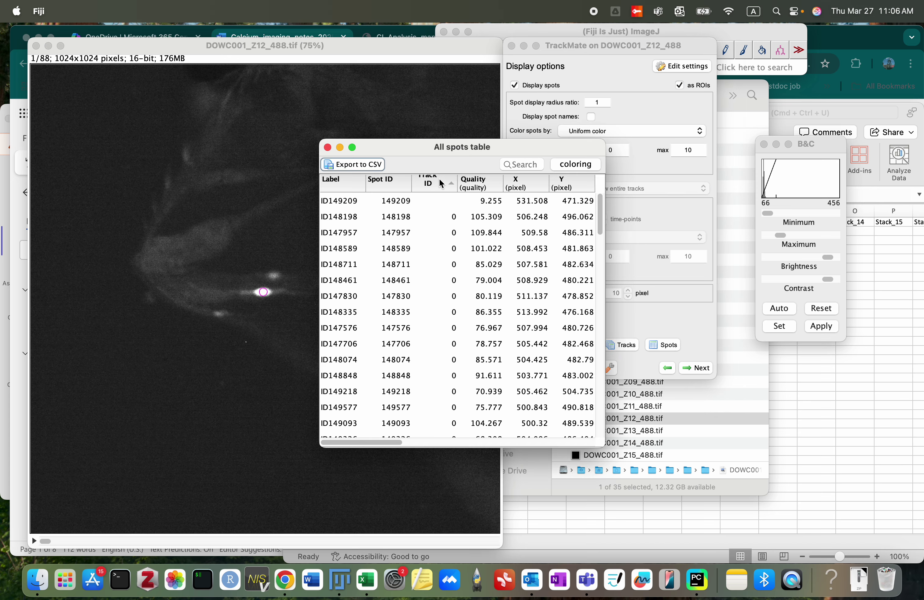
# Export the spots table as Mean_Intensity12.csv into the Neuron 1 folder, and select the spot without a Track ID to locate it.
pyautogui.click(366, 164)
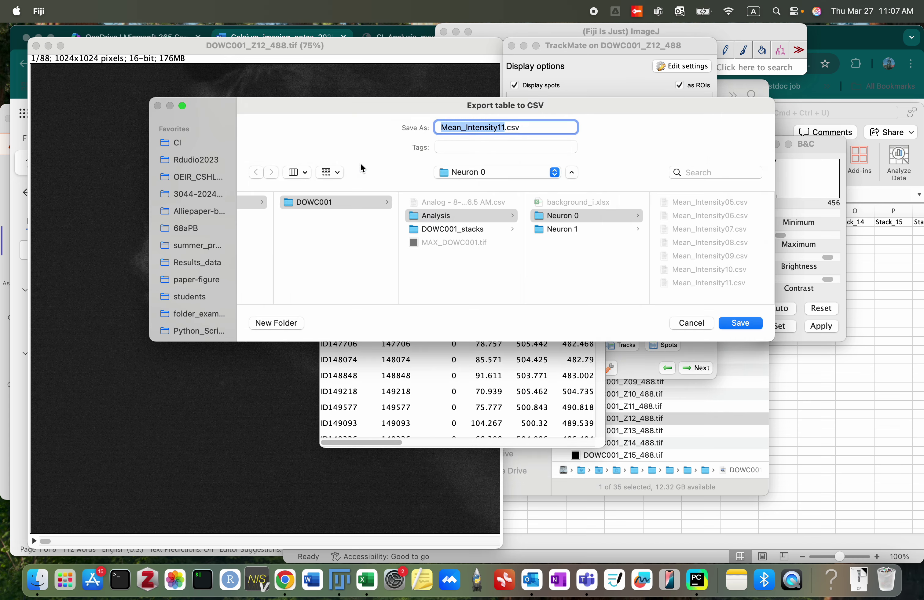
pyautogui.click(575, 229)
pyautogui.click(504, 129)
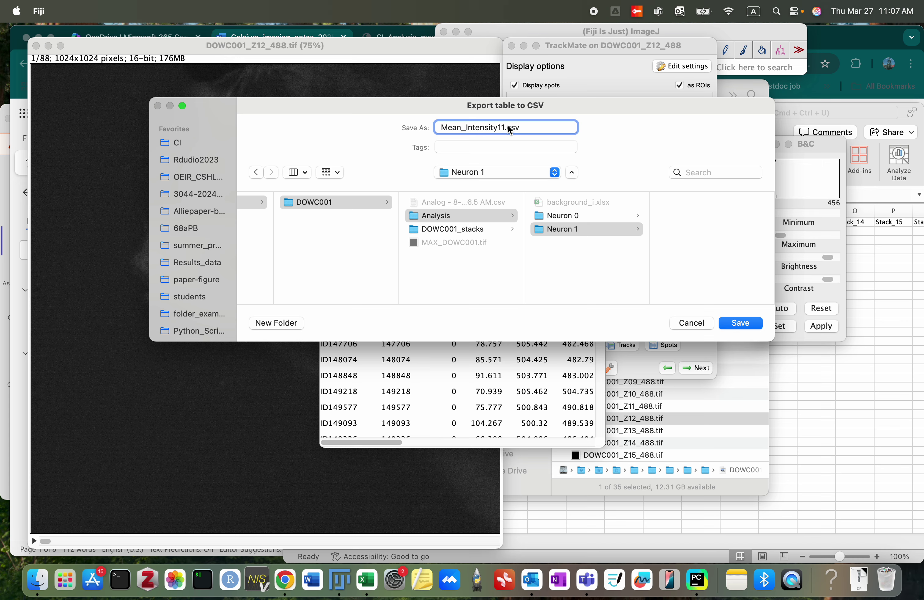
pyautogui.write('2')
pyautogui.press('Return')
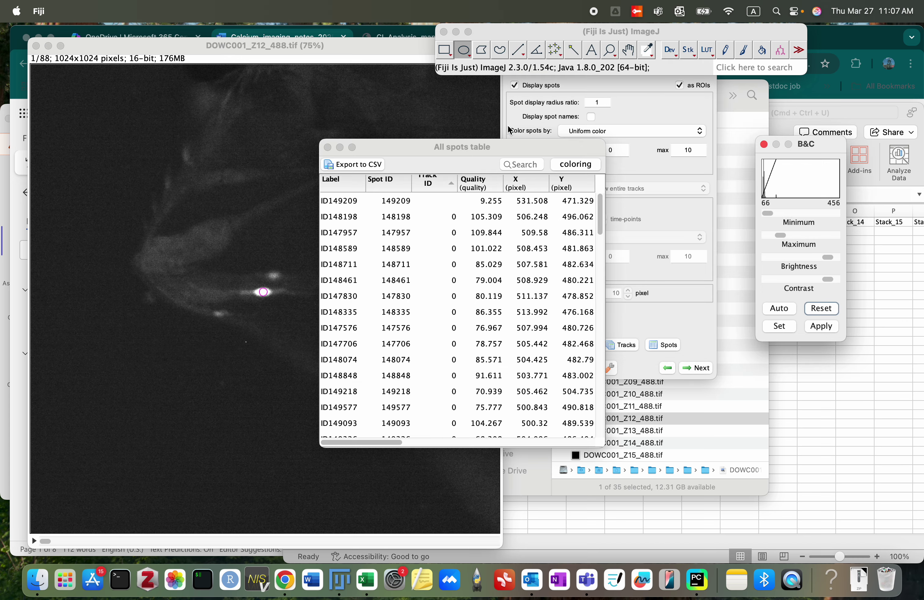
pyautogui.click(445, 204)
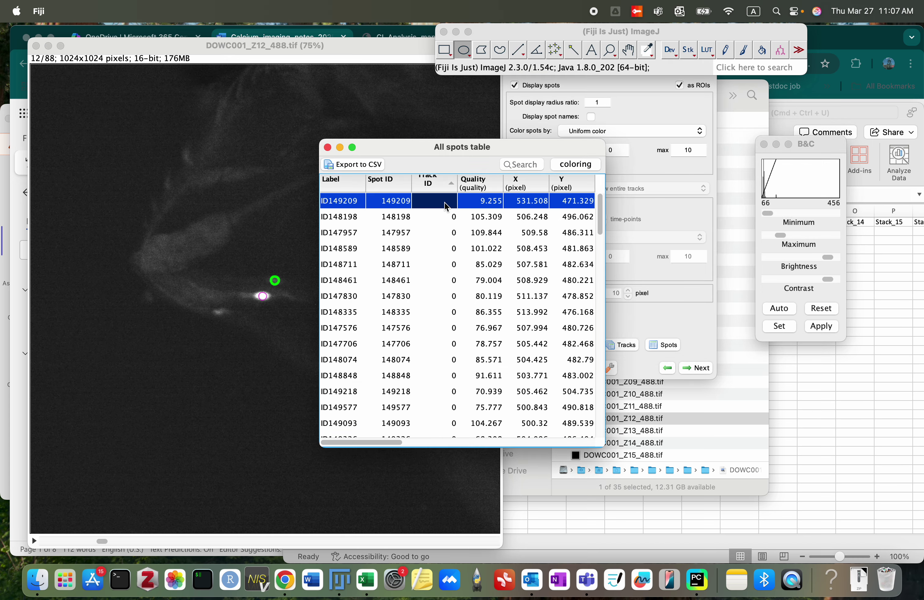
# Switch to Finder and open Mean_Intensity12.csv from the Neuron 1 folder in Excel, declining the automatic data conversion.
pyautogui.press('super+Tab')
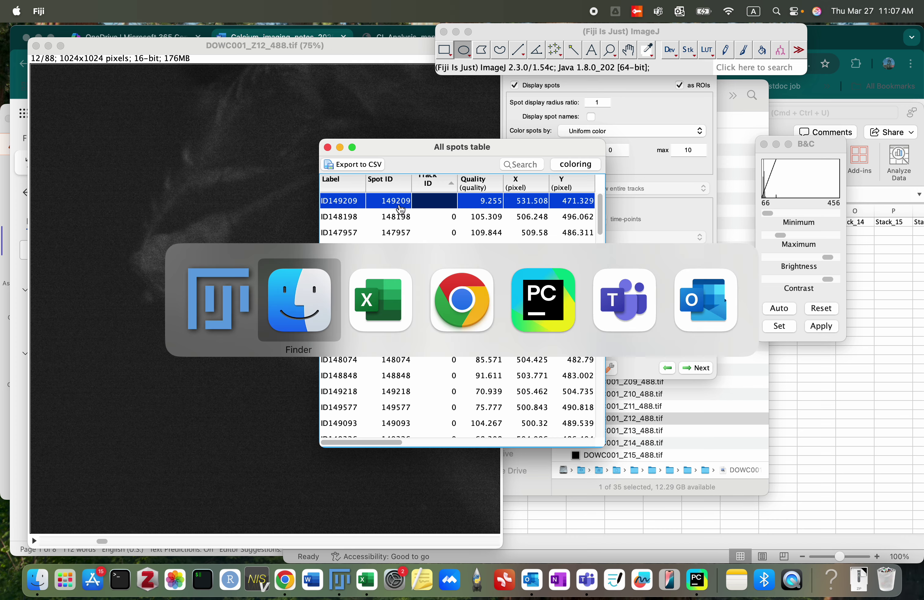
pyautogui.press('super+Tab')
pyautogui.press('super+shift+Tab')
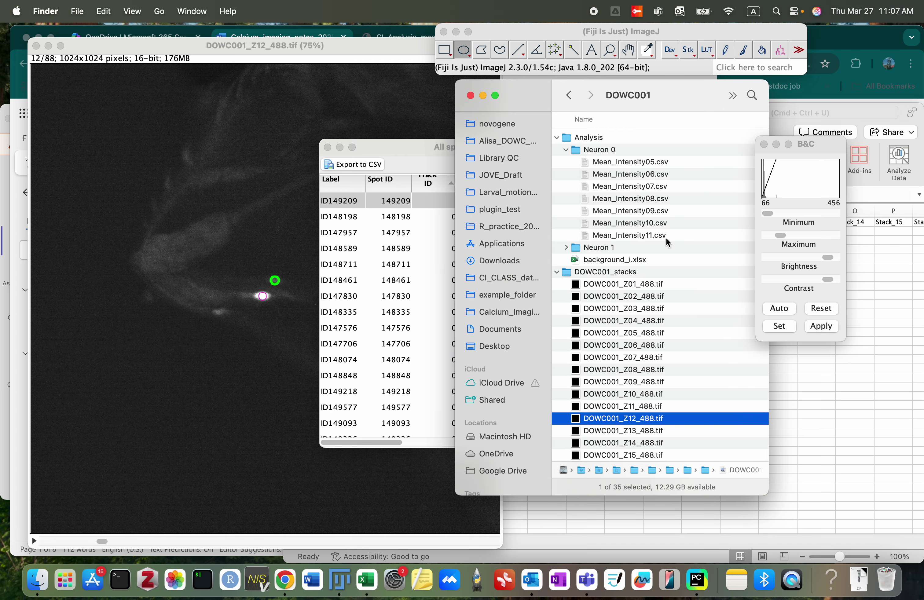
pyautogui.click(639, 260)
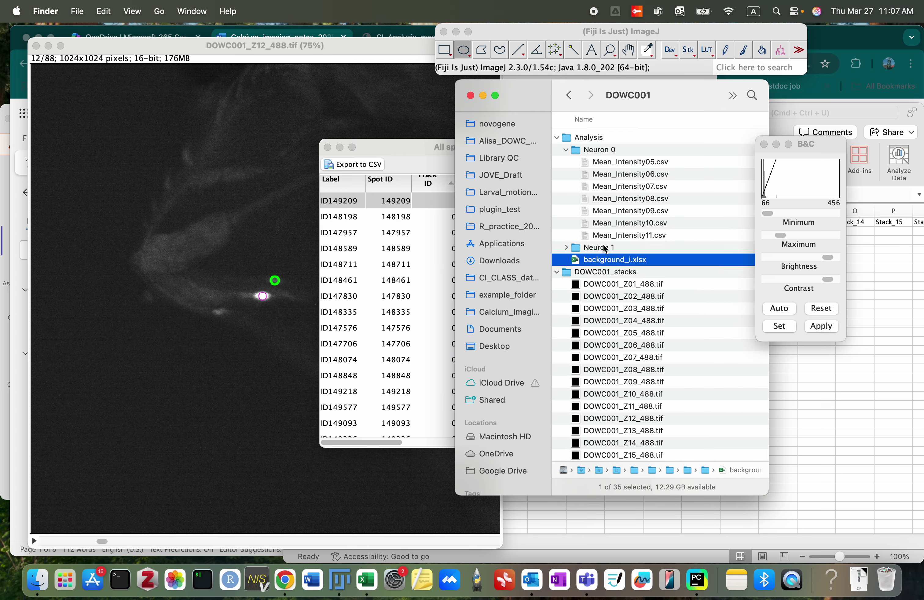
pyautogui.click(565, 248)
pyautogui.click(629, 260)
pyautogui.rightClick(639, 261)
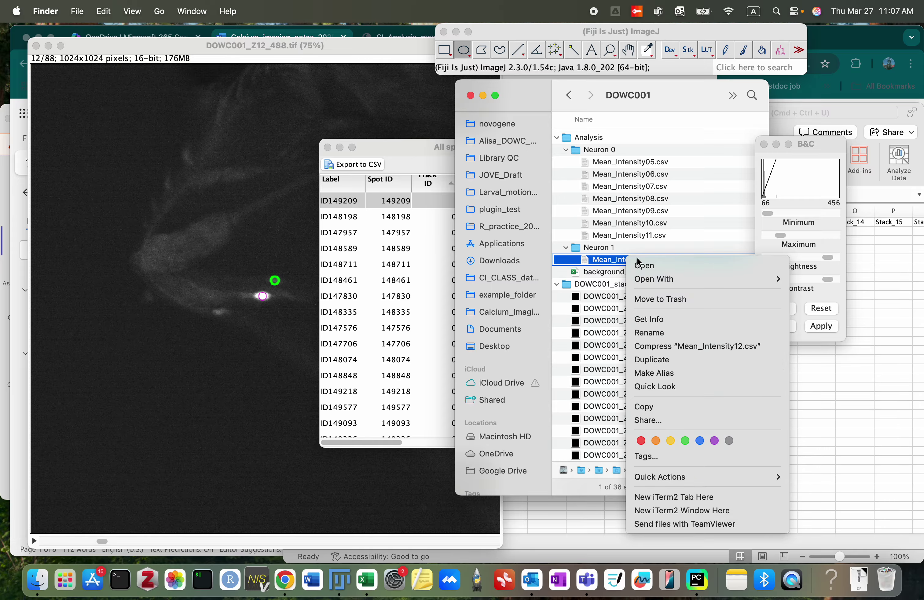
pyautogui.moveTo(654, 283)
pyautogui.click(810, 326)
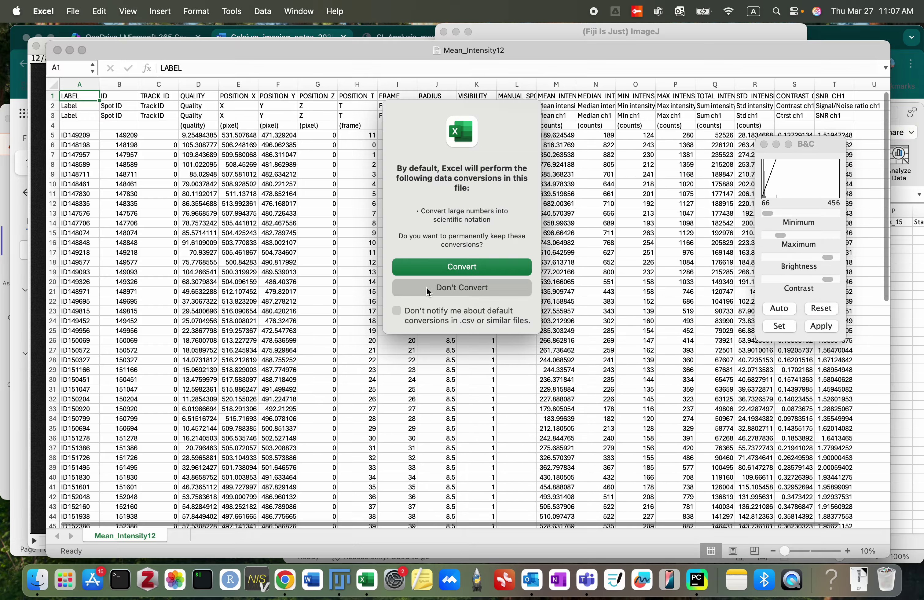
pyautogui.click(427, 290)
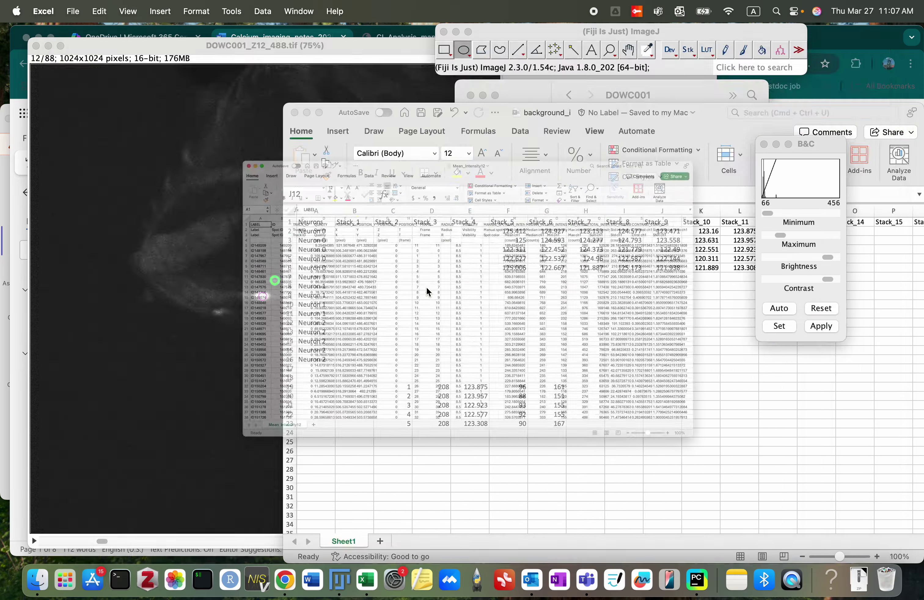
# Delete rows 2 to 4, the extra label and unit rows beneath the column names.
pyautogui.click(53, 189)
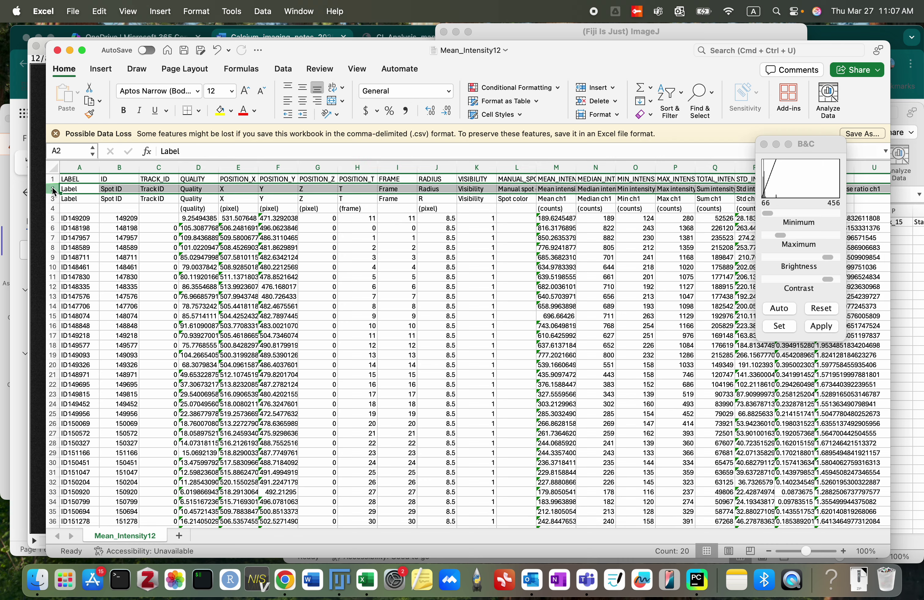
pyautogui.moveTo(53, 189); pyautogui.dragTo(78, 202)
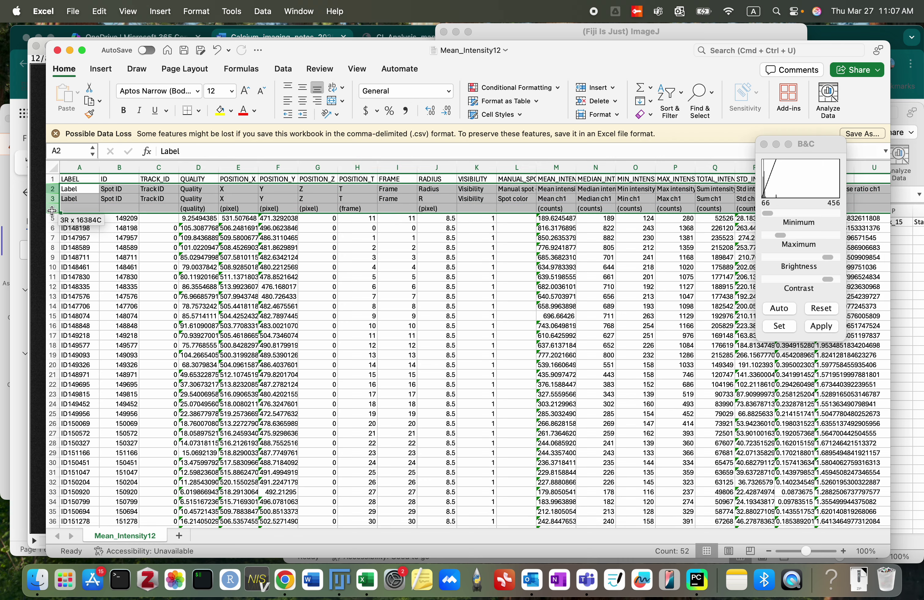
pyautogui.rightClick(78, 202)
pyautogui.click(112, 285)
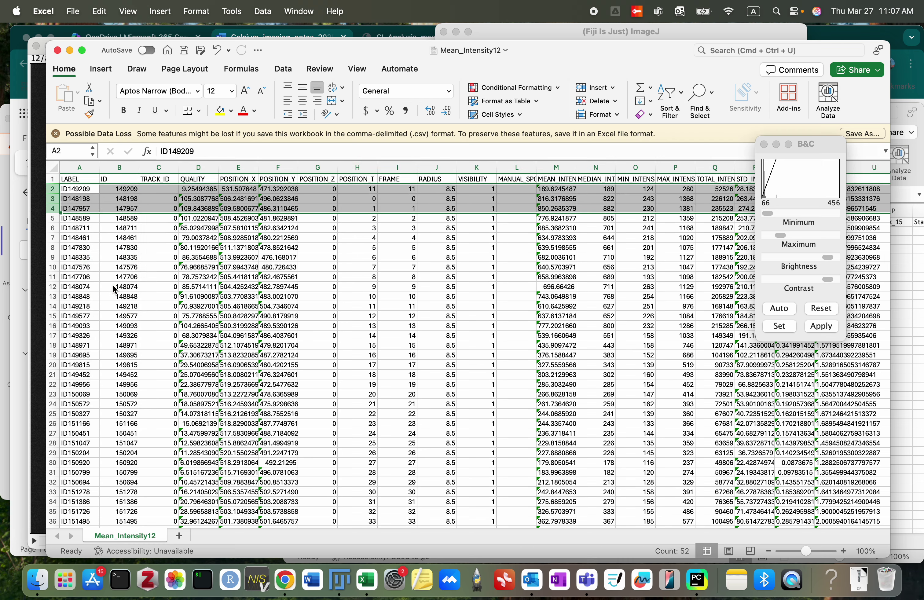
# Delete the row of spot ID149209, which has no track ID.
pyautogui.click(194, 269)
pyautogui.click(159, 191)
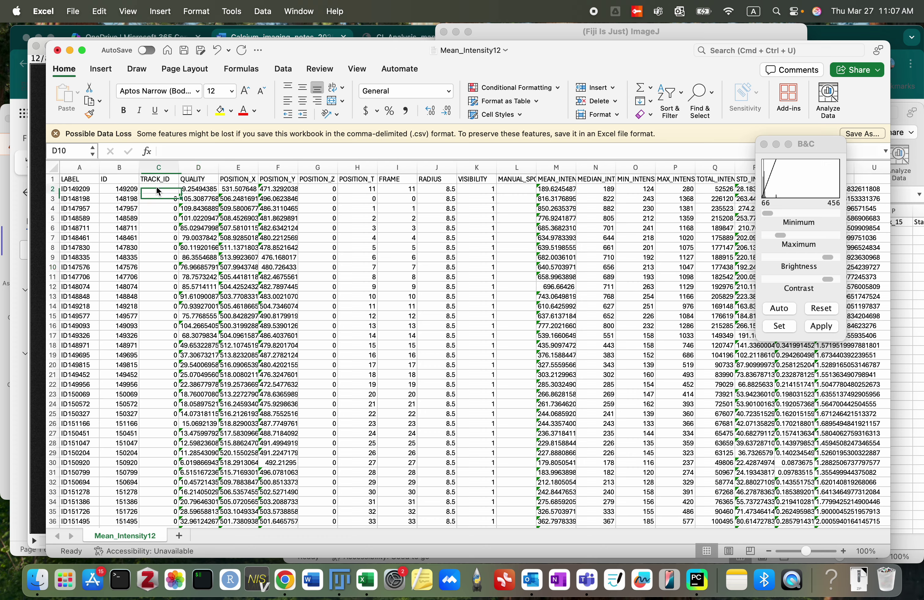
pyautogui.rightClick(54, 192)
pyautogui.click(80, 275)
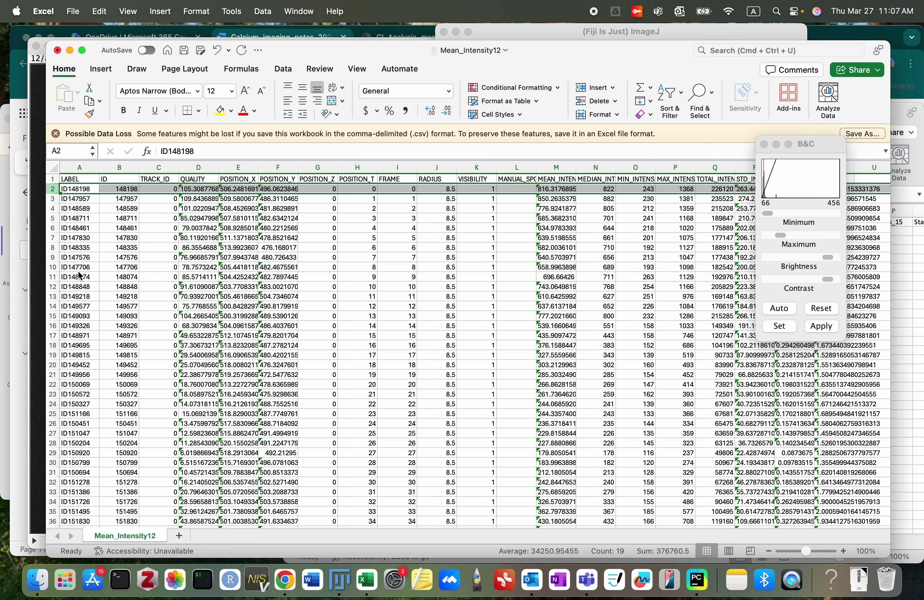
# Switch to Fiji and go through the All spots table from ID148198 to the last row, checking each spot's position on the neuron.
pyautogui.press('super+Tab')
pyautogui.press('super+Tab')
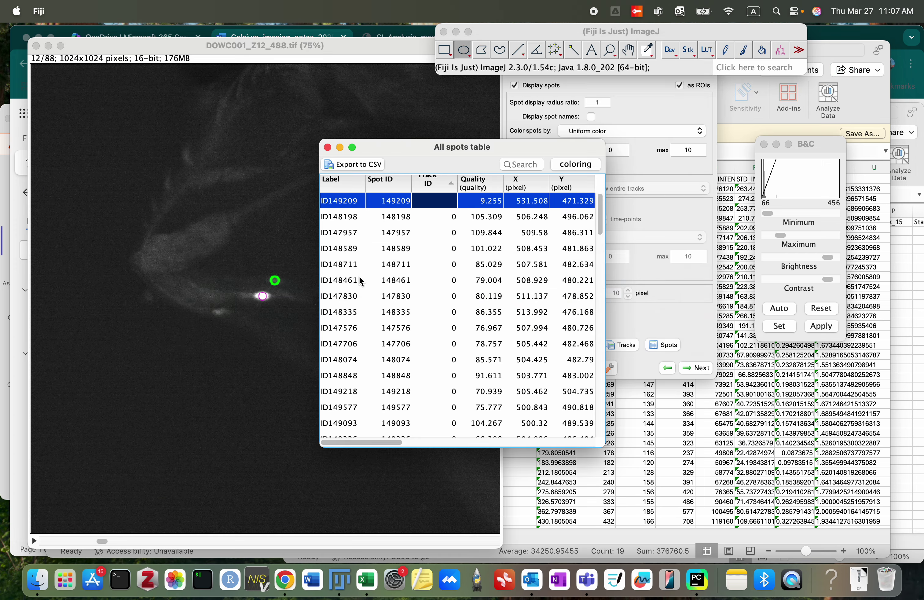
pyautogui.click(428, 214)
pyautogui.moveTo(436, 156); pyautogui.dragTo(544, 155)
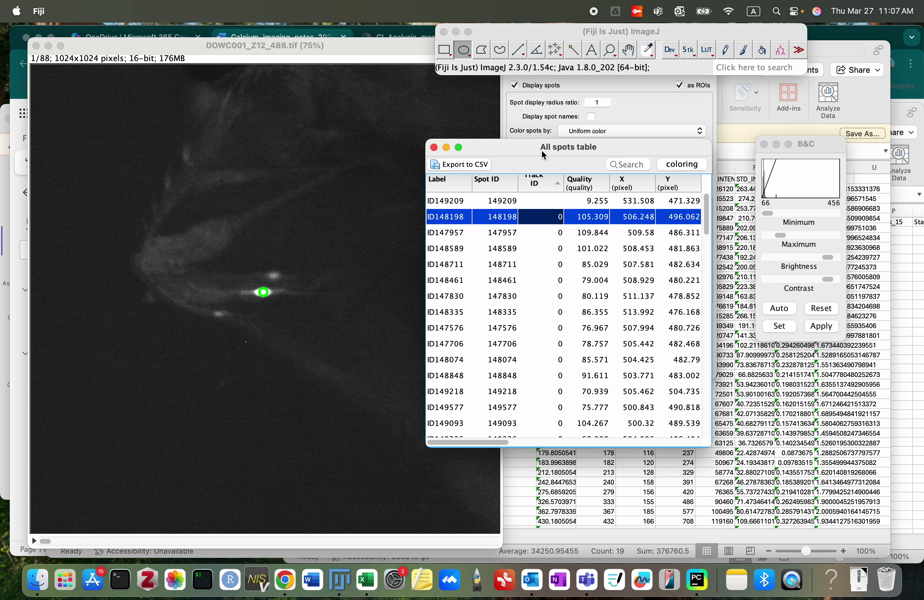
pyautogui.press('Down')
pyautogui.press('Down')
pyautogui.press('Down')
pyautogui.press('Down')
pyautogui.press('Down')
pyautogui.press('Down')
pyautogui.press('Down')
pyautogui.press('Down')
pyautogui.press('Down')
pyautogui.press('Down')
pyautogui.press('Down')
pyautogui.press('Down')
pyautogui.press('Down')
pyautogui.press('Down')
pyautogui.press('Down')
pyautogui.press('Down')
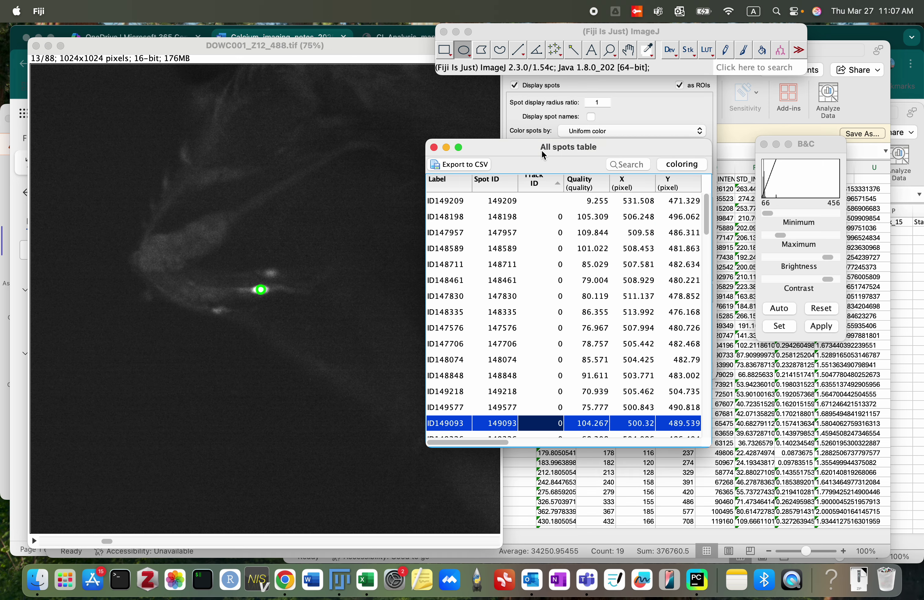
pyautogui.press('Down')
pyautogui.press('Down')
pyautogui.press('Down')
pyautogui.press('Down')
pyautogui.press('Down')
pyautogui.press('Down')
pyautogui.press('Down')
pyautogui.press('Down')
pyautogui.press('Down')
pyautogui.press('Down')
pyautogui.press('Down')
pyautogui.press('Down')
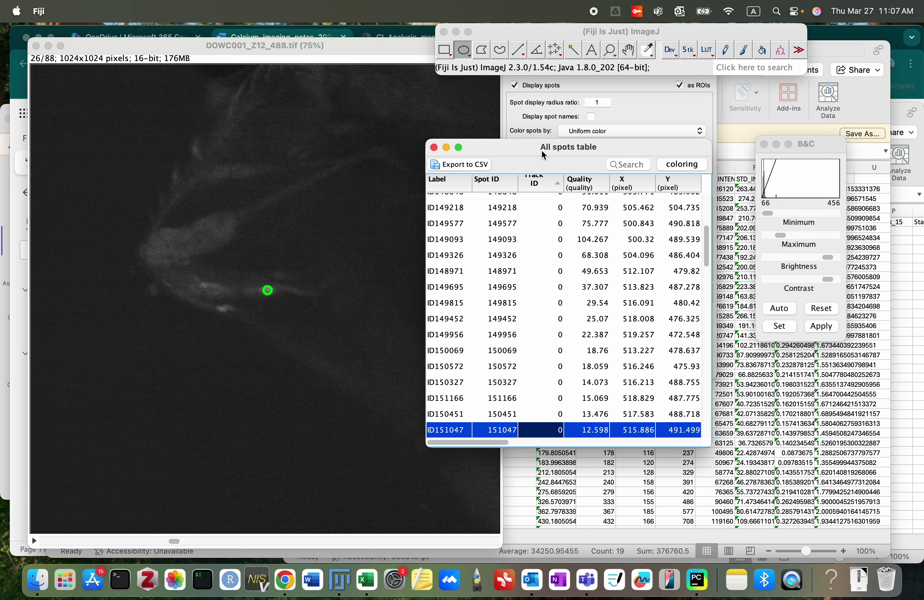
pyautogui.press('Down')
pyautogui.press('Down')
pyautogui.press('Down')
pyautogui.press('Down')
pyautogui.press('Down')
pyautogui.press('Down')
pyautogui.press('Down')
pyautogui.press('Down')
pyautogui.press('Down')
pyautogui.press('Down')
pyautogui.press('Down')
pyautogui.press('Down')
pyautogui.press('Down')
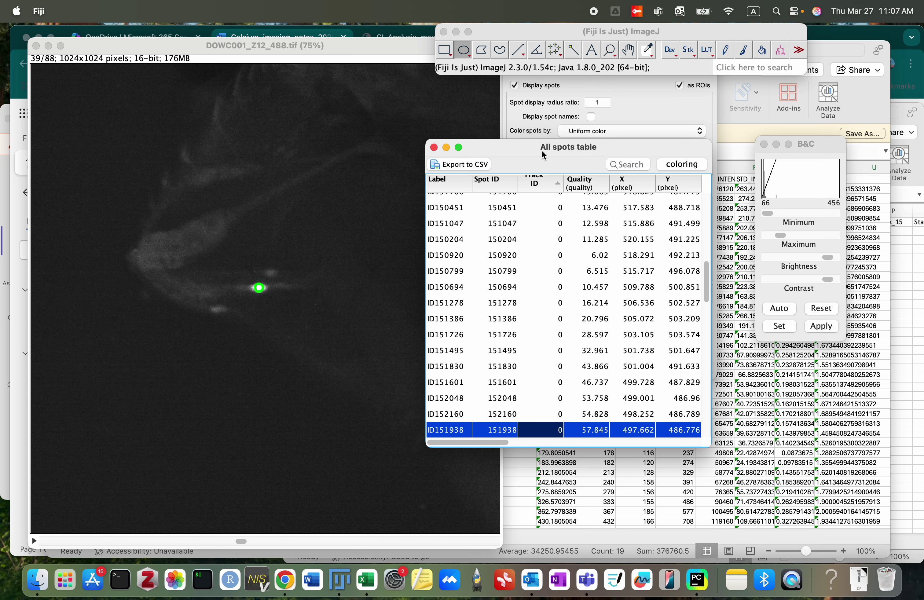
pyautogui.press('Down')
pyautogui.press('Down')
pyautogui.press('Down')
pyautogui.press('Down')
pyautogui.press('Down')
pyautogui.press('Down')
pyautogui.press('Down')
pyautogui.press('Down')
pyautogui.press('Down')
pyautogui.press('Down')
pyautogui.press('Down')
pyautogui.press('Down')
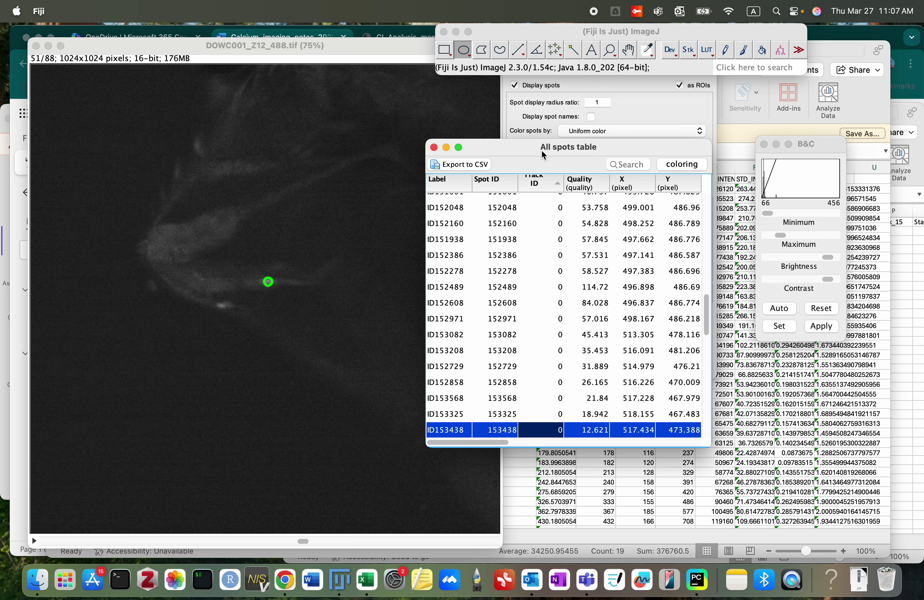
pyautogui.press('Down')
pyautogui.press('Down')
pyautogui.press('Down')
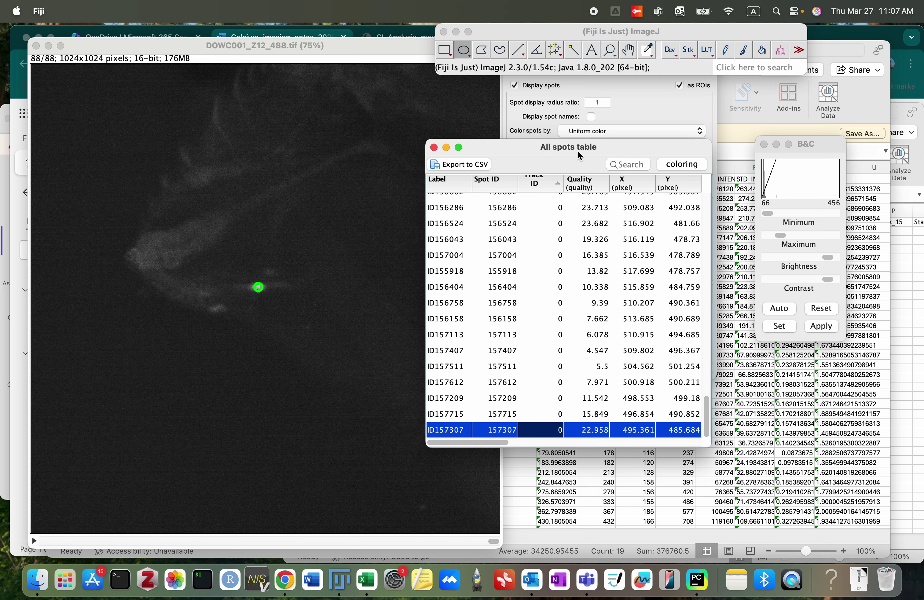
pyautogui.scroll(6, 540, 301)
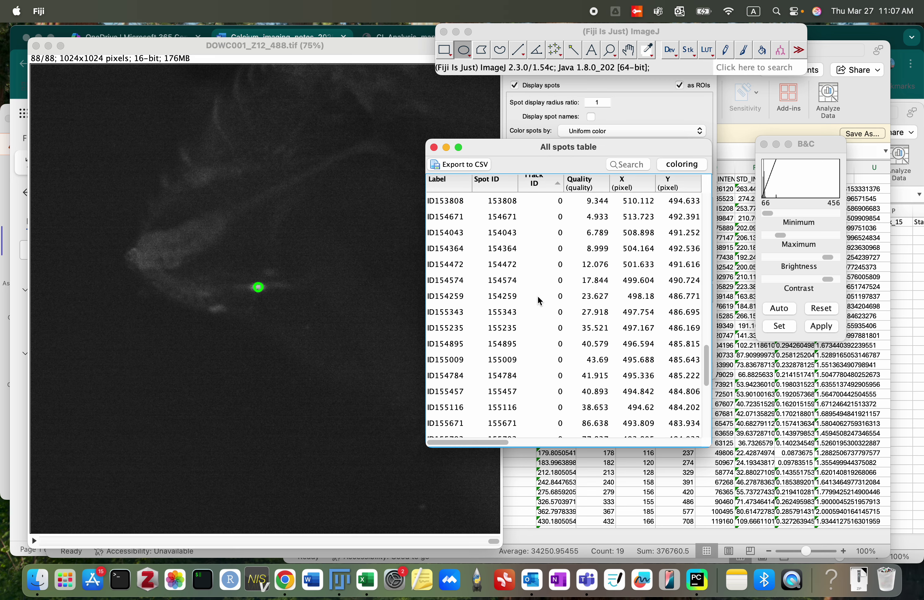
# Switch to Excel and apply a duplicate-values highlighting rule to the POSITION_T column of Mean_Intensity12.csv.
pyautogui.press('super+Tab')
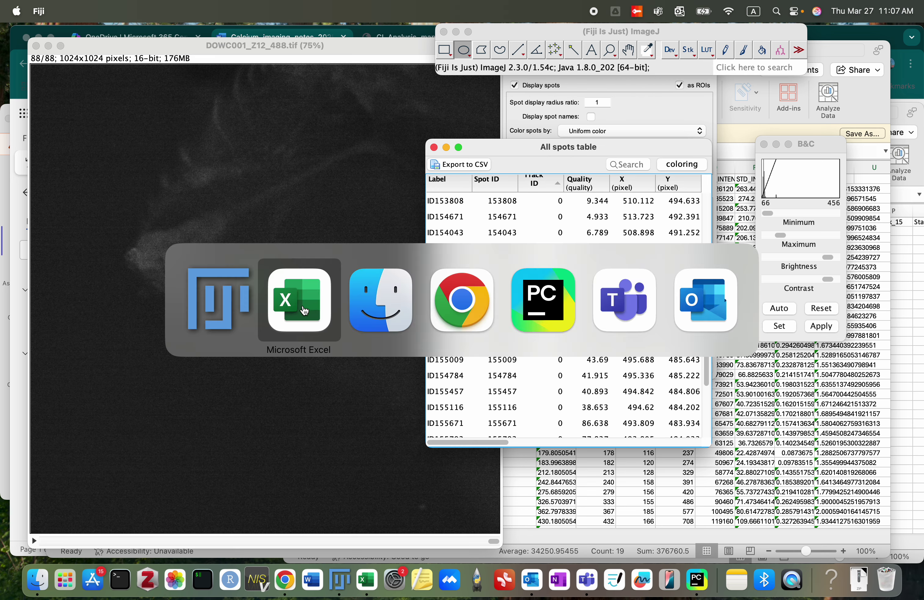
pyautogui.click(305, 308)
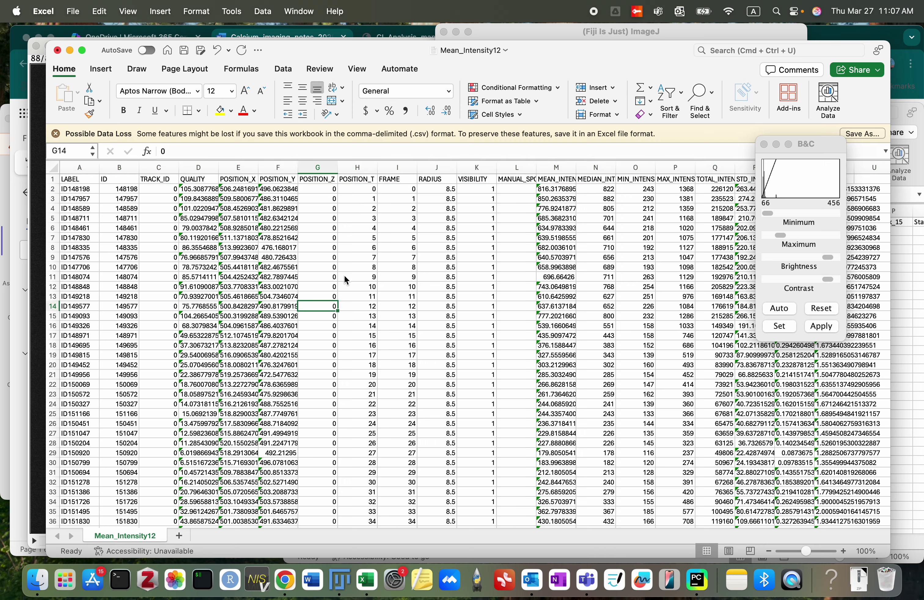
pyautogui.scroll(-12, 344, 275)
pyautogui.scroll(12, 344, 275)
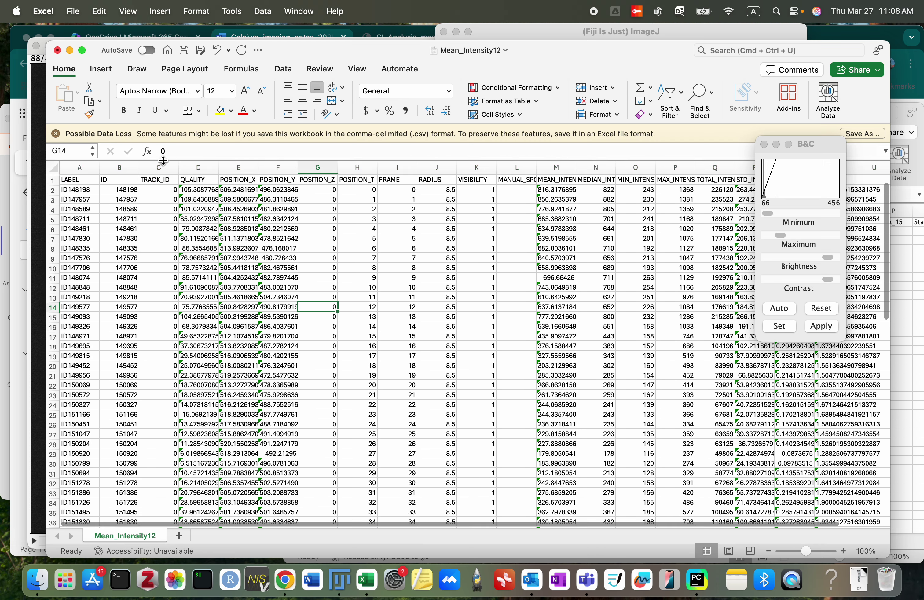
pyautogui.click(164, 188)
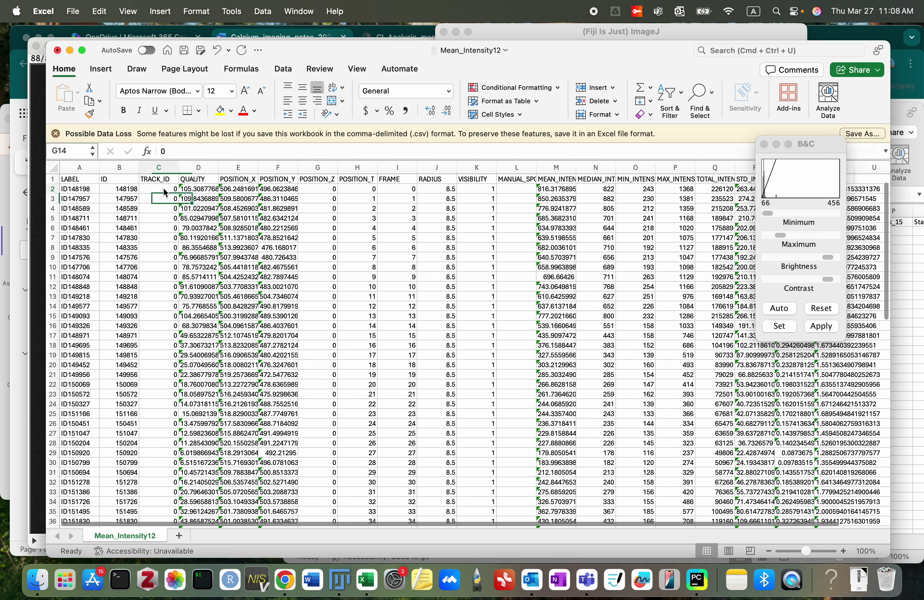
pyautogui.click(363, 168)
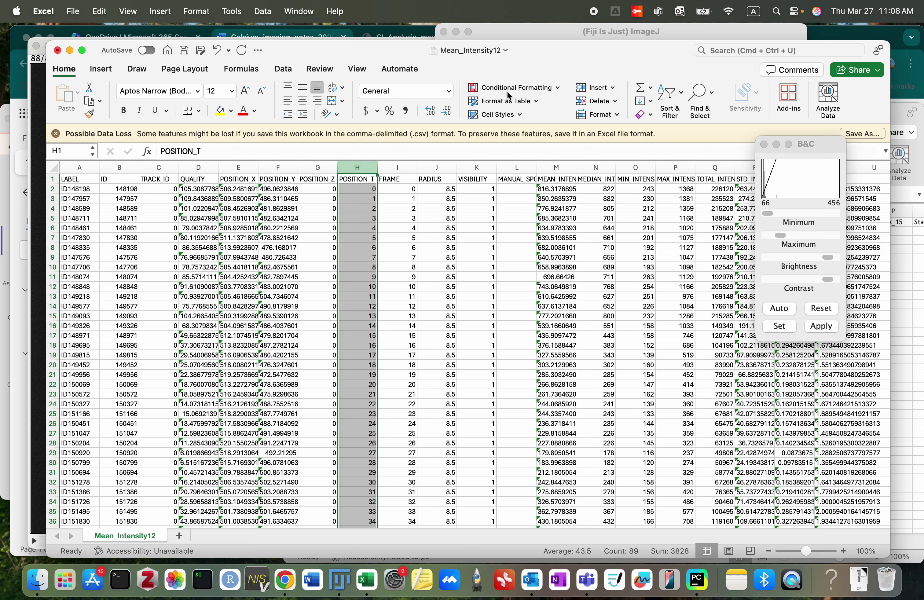
pyautogui.click(513, 88)
pyautogui.moveTo(573, 102)
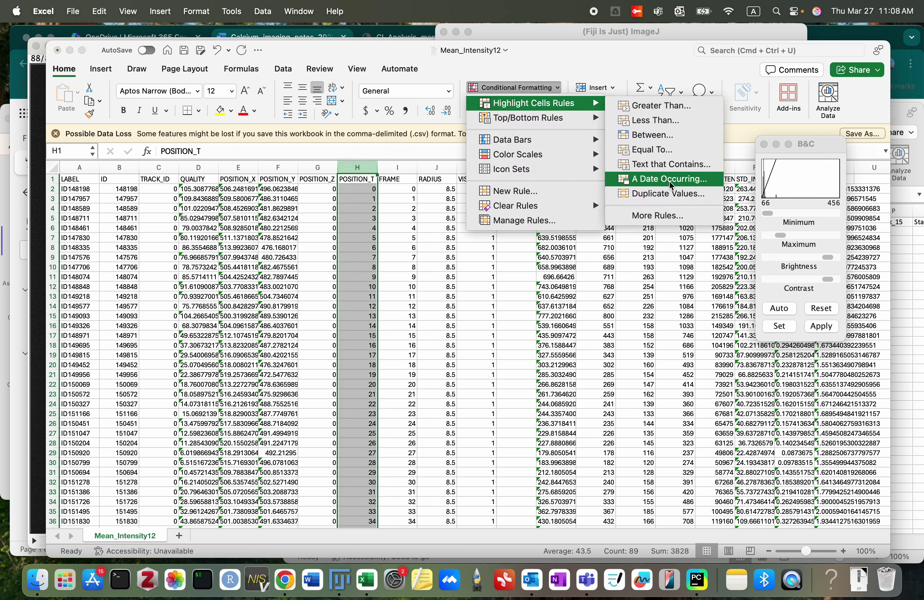
pyautogui.click(663, 193)
pyautogui.click(542, 251)
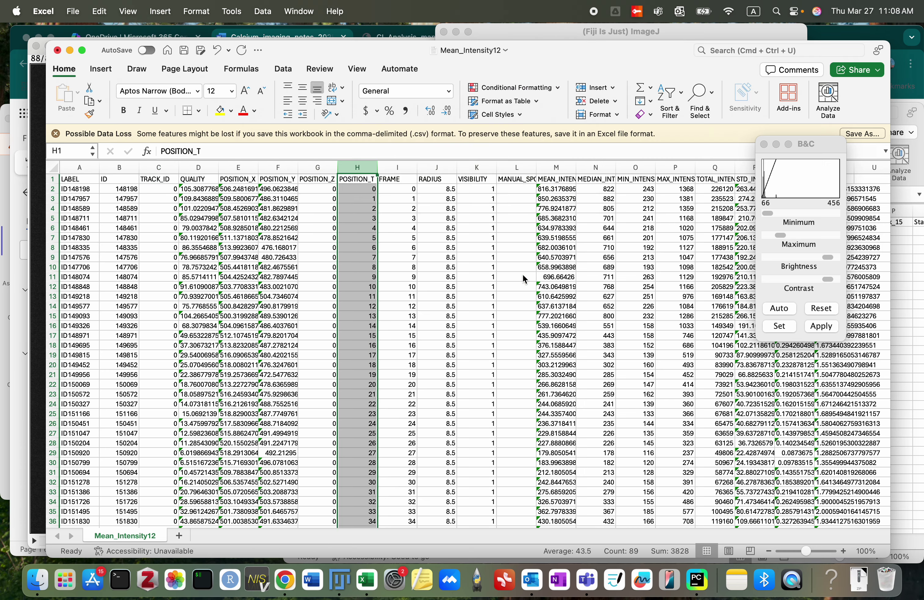
# Check the POSITION_T column down to its last row for highlighted duplicates, and save and close Mean_Intensity12.csv.
pyautogui.scroll(-15, 440, 380)
pyautogui.scroll(-4, 440, 380)
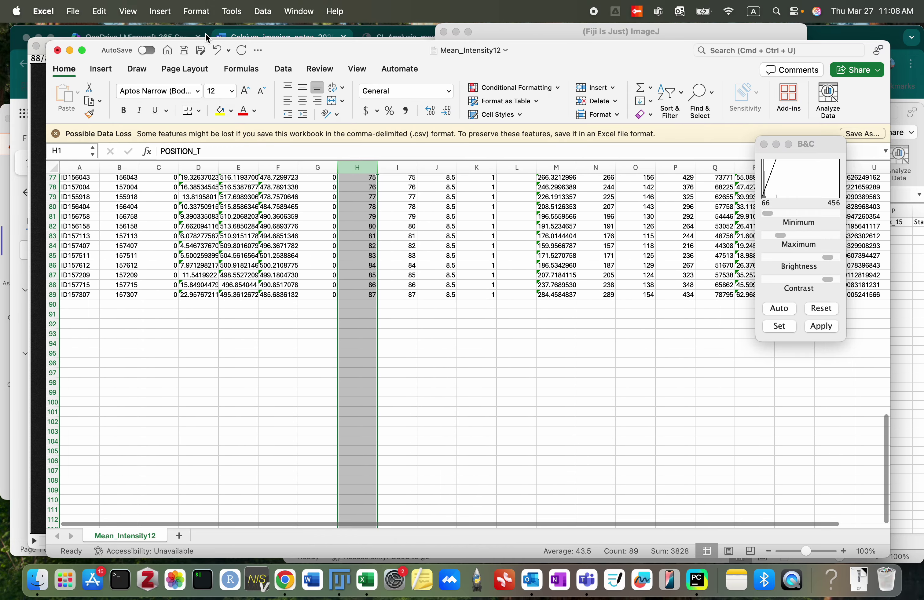
pyautogui.click(184, 50)
pyautogui.click(57, 51)
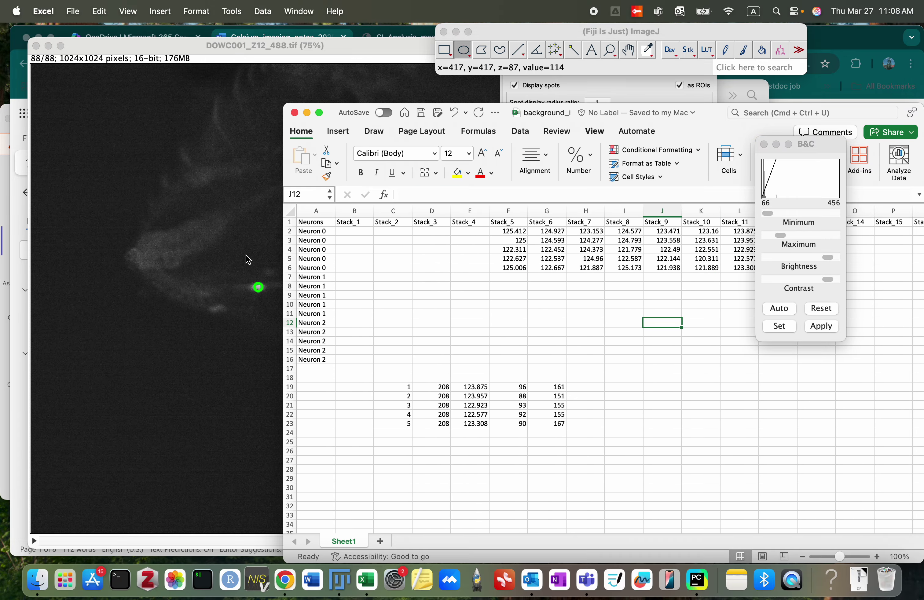
# In Fiji's DOWC001_Z12_488.tif, enlarge the view to 200% around the neuron and draw a circular selection about 17 by 17 pixels below it.
pyautogui.click(242, 235)
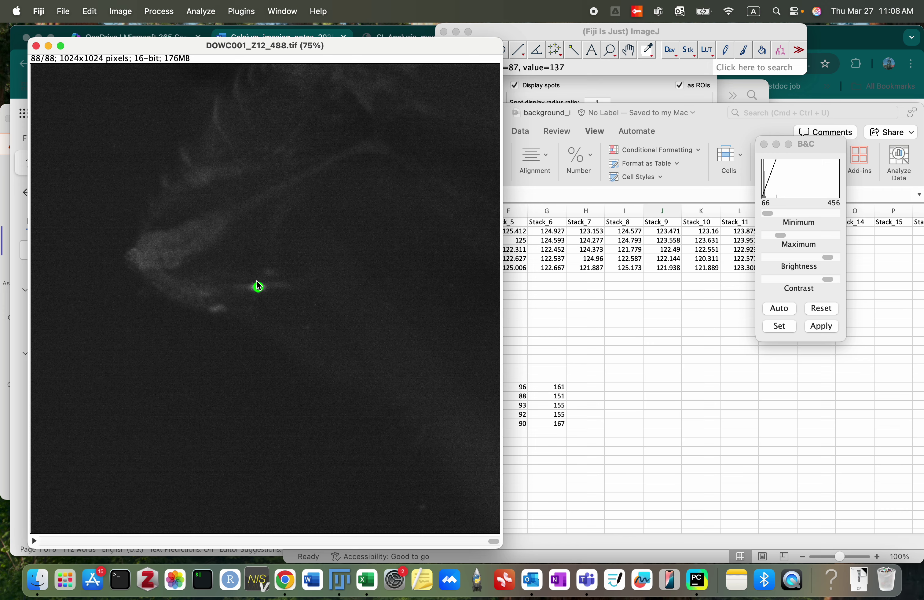
pyautogui.scroll(3, 257, 283)
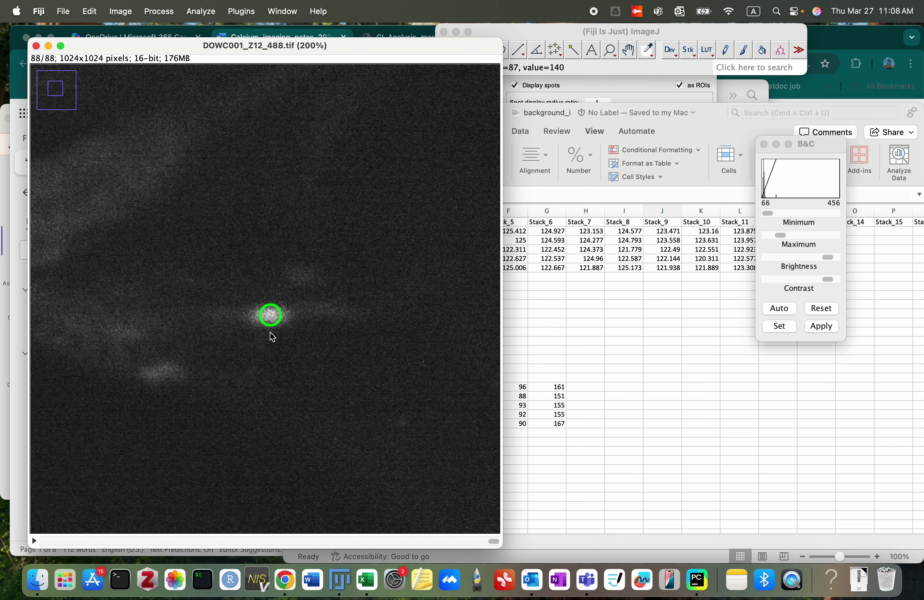
pyautogui.moveTo(259, 345); pyautogui.dragTo(281, 364)
# Go to frame 12, move the circle down and right onto dark background clear of the neuron, and measure it.
pyautogui.moveTo(489, 540); pyautogui.dragTo(99, 540)
pyautogui.press('Down')
pyautogui.press('Down')
pyautogui.press('Down')
pyautogui.press('Down')
pyautogui.press('Down')
pyautogui.press('Down')
pyautogui.press('Down')
pyautogui.press('Down')
pyautogui.press('Down')
pyautogui.press('Down')
pyautogui.press('Down')
pyautogui.press('Down')
pyautogui.press('Down')
pyautogui.press('Down')
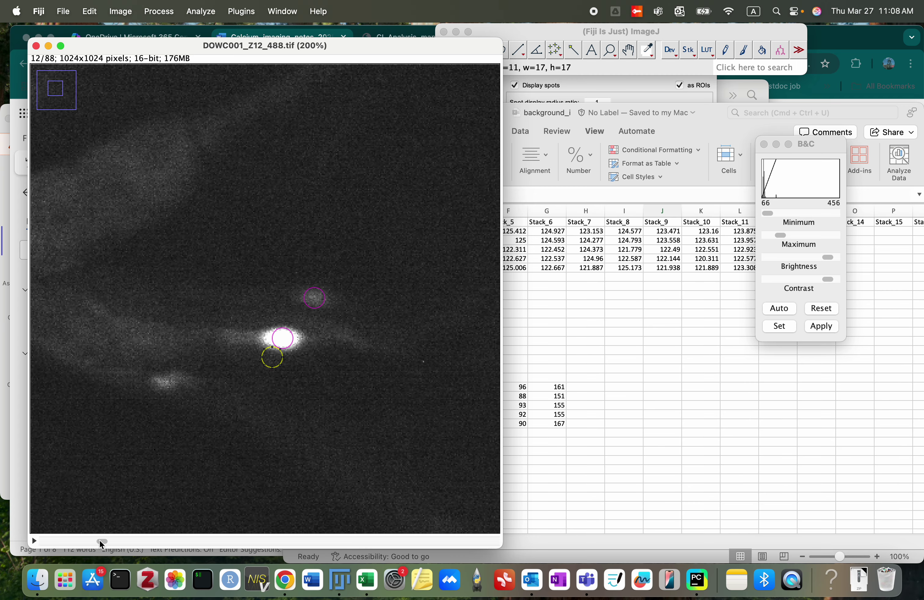
pyautogui.press('Down')
pyautogui.press('Down')
pyautogui.press('Down')
pyautogui.press('Down')
pyautogui.press('Down')
pyautogui.press('Right')
pyautogui.press('Right')
pyautogui.press('Right')
pyautogui.press('Right')
pyautogui.press('Right')
pyautogui.press('Right')
pyautogui.press('m')
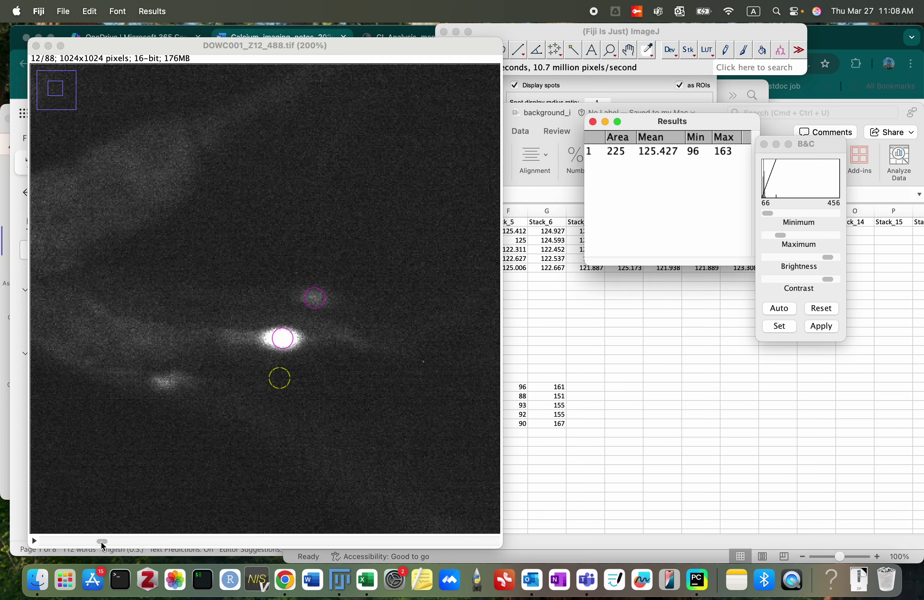
# Go to frame 24, shift the background circle right and up to just below the neuron, and measure it.
pyautogui.moveTo(101, 541); pyautogui.dragTo(166, 549)
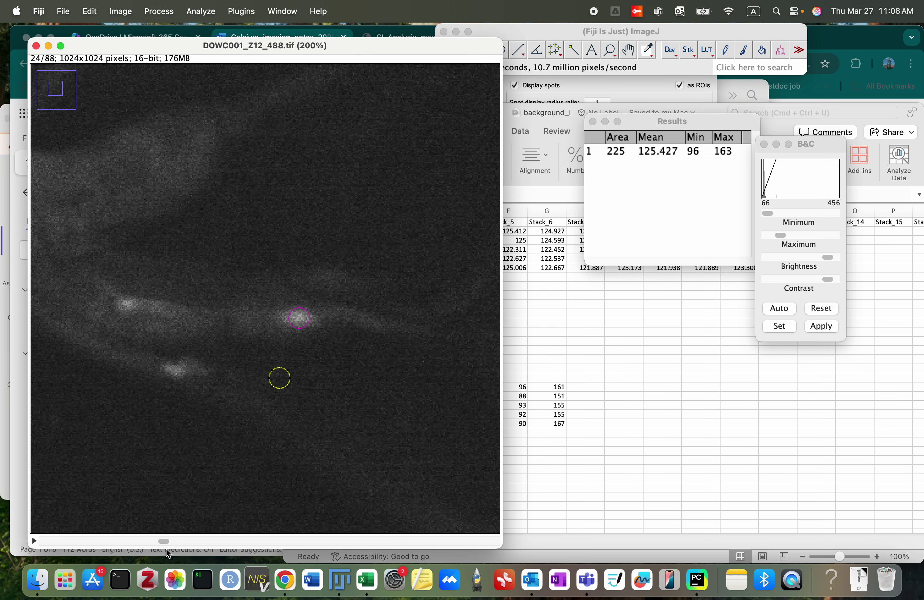
pyautogui.press('Right')
pyautogui.press('Right')
pyautogui.press('Right')
pyautogui.press('Right')
pyautogui.press('Right')
pyautogui.press('Right')
pyautogui.press('Right')
pyautogui.press('Right')
pyautogui.press('Right')
pyautogui.press('Up')
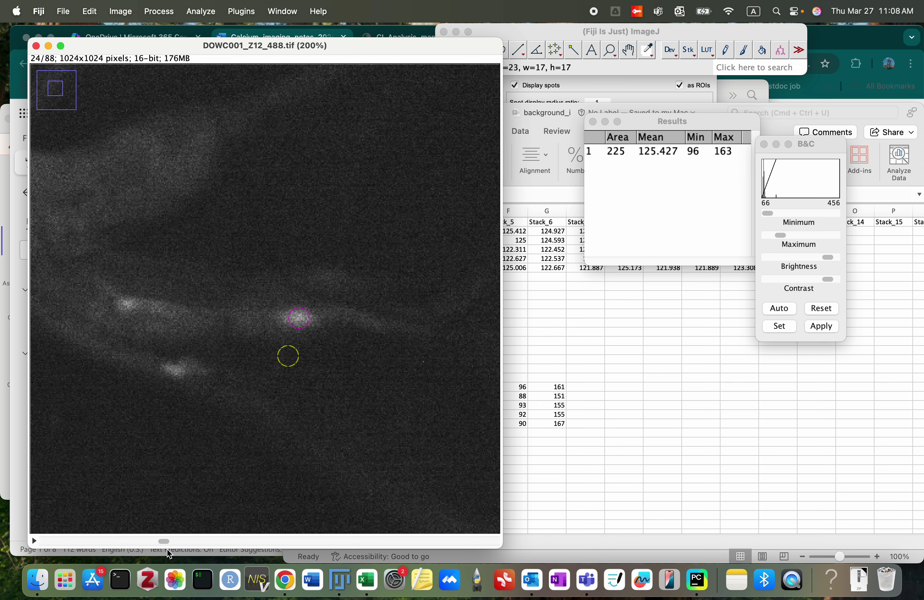
pyautogui.press('m')
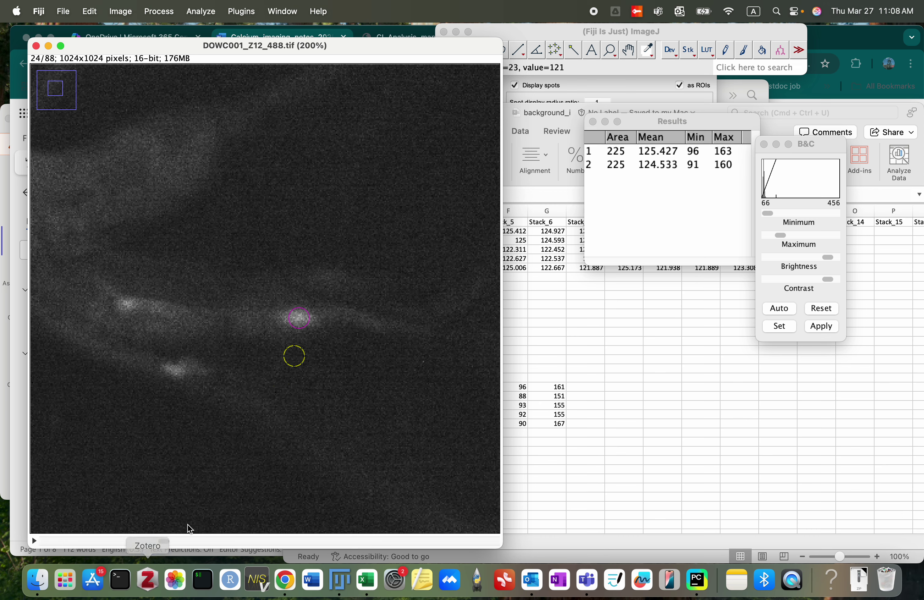
# Go to frame 36, shift the background circle left until it lies directly below the neuron, and measure it.
pyautogui.moveTo(166, 542); pyautogui.dragTo(231, 550)
pyautogui.press('Left')
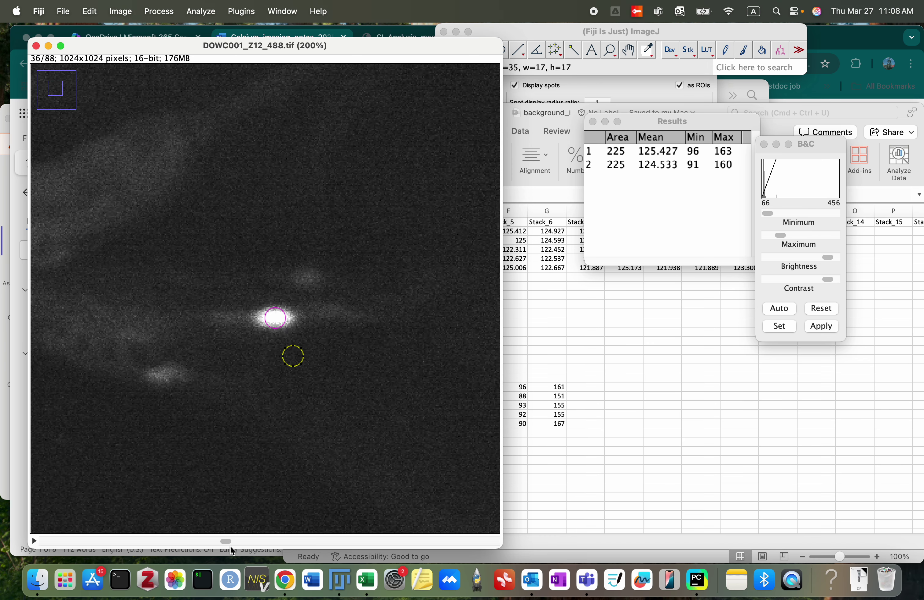
pyautogui.press('m')
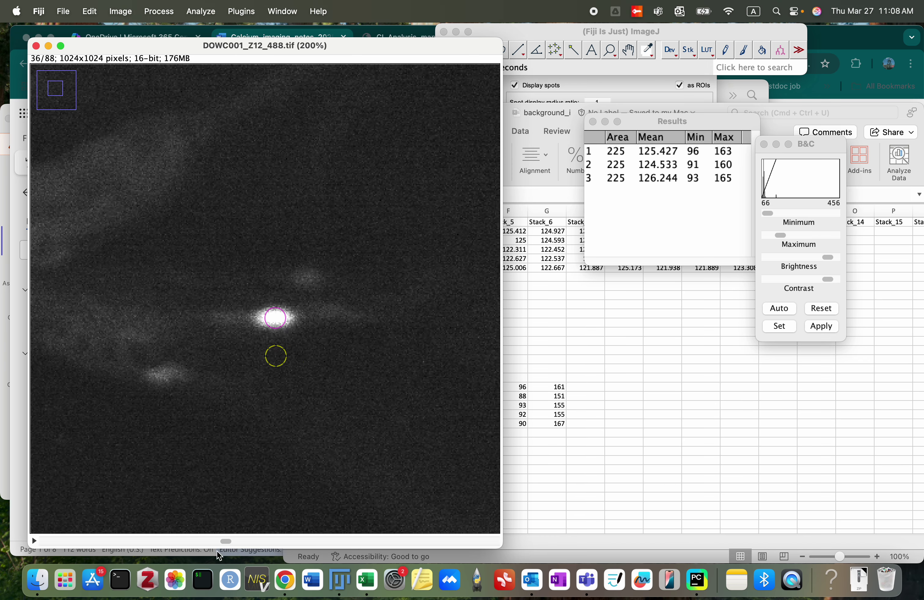
# Go to frame 48, move the background circle up and right to just below the neuron, and measure it.
pyautogui.moveTo(229, 541); pyautogui.dragTo(288, 546)
pyautogui.press('Up')
pyautogui.press('Up')
pyautogui.press('Up')
pyautogui.press('Up')
pyautogui.press('Up')
pyautogui.press('Up')
pyautogui.press('Up')
pyautogui.press('Up')
pyautogui.press('Up')
pyautogui.press('Up')
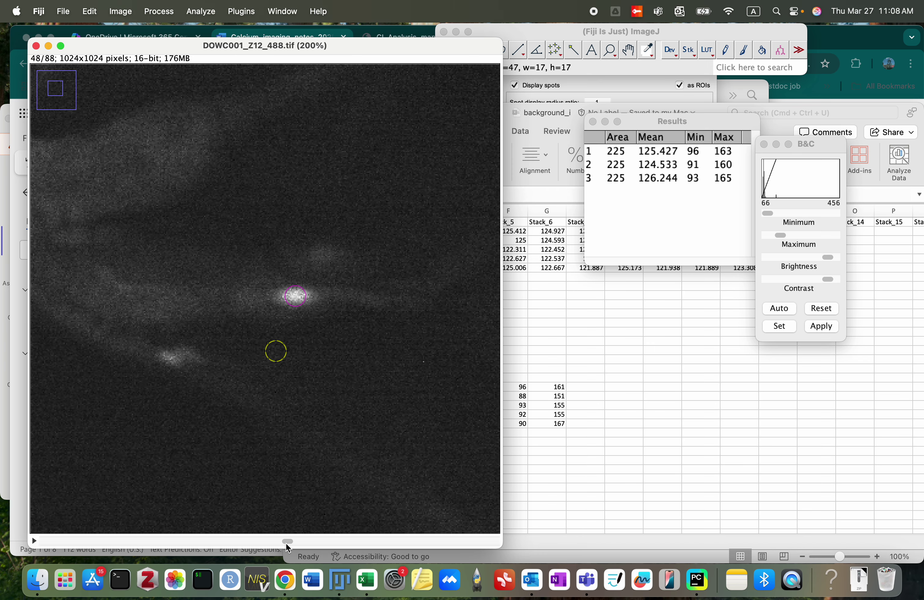
pyautogui.press('Right')
pyautogui.press('Right')
pyautogui.press('Right')
pyautogui.press('Right')
pyautogui.press('Right')
pyautogui.press('Right')
pyautogui.press('Right')
pyautogui.press('Right')
pyautogui.press('Right')
pyautogui.press('Right')
pyautogui.press('m')
# Go to frame 60, move the background circle left and down to dark background below the neuron, and measure it.
pyautogui.moveTo(291, 540); pyautogui.dragTo(354, 542)
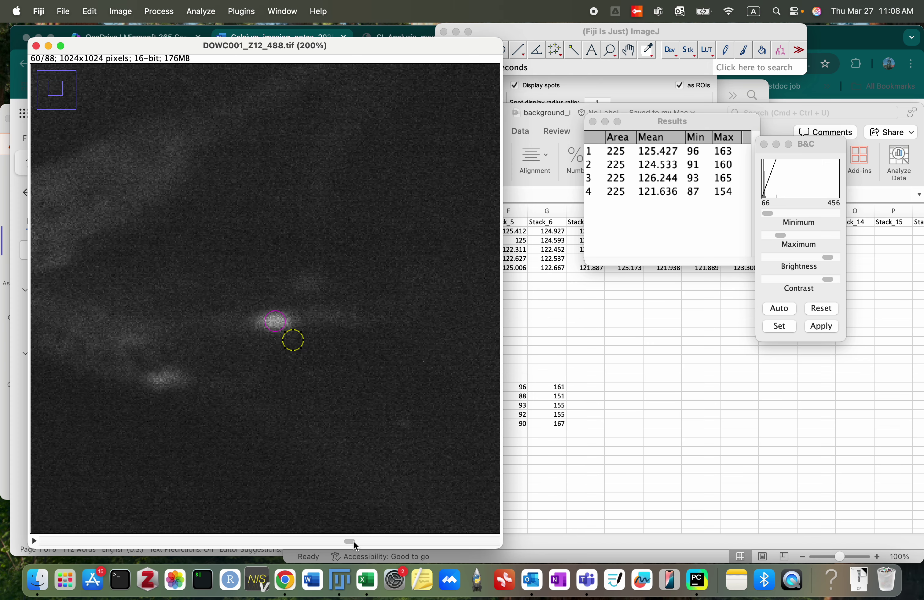
pyautogui.press('Left')
pyautogui.press('Left')
pyautogui.press('Left')
pyautogui.press('Left')
pyautogui.press('Left')
pyautogui.press('Left')
pyautogui.press('Left')
pyautogui.press('Left')
pyautogui.press('Left')
pyautogui.press('Left')
pyautogui.press('Left')
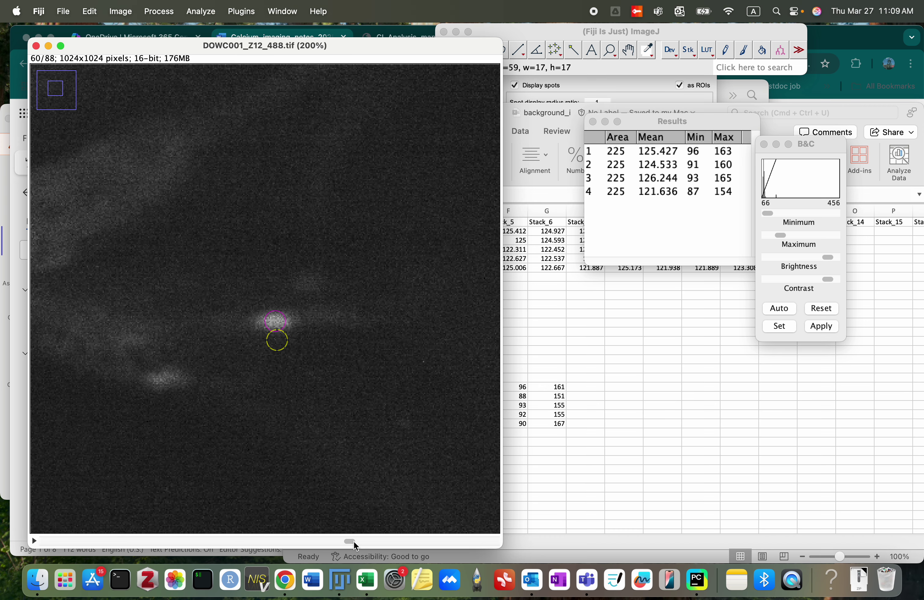
pyautogui.press('Down')
pyautogui.press('Down')
pyautogui.press('Down')
pyautogui.press('Down')
pyautogui.press('Down')
pyautogui.press('Down')
pyautogui.press('Down')
pyautogui.press('Down')
pyautogui.press('Down')
pyautogui.press('Down')
pyautogui.press('m')
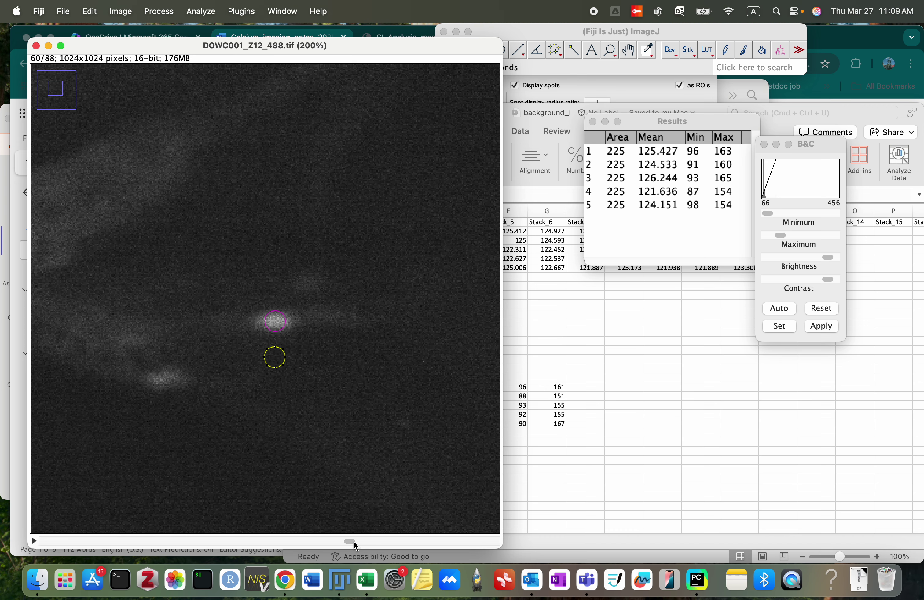
# Copy all five rows of the Results table and paste them into the background_i workbook in Excel, starting at cell C19.
pyautogui.moveTo(644, 152); pyautogui.dragTo(645, 205)
pyautogui.press('cmd+c')
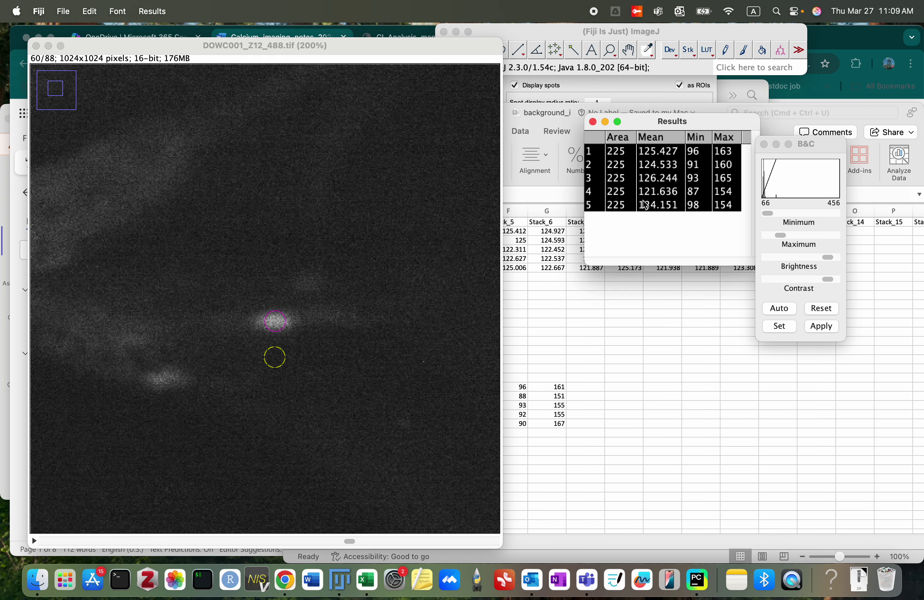
pyautogui.click(553, 407)
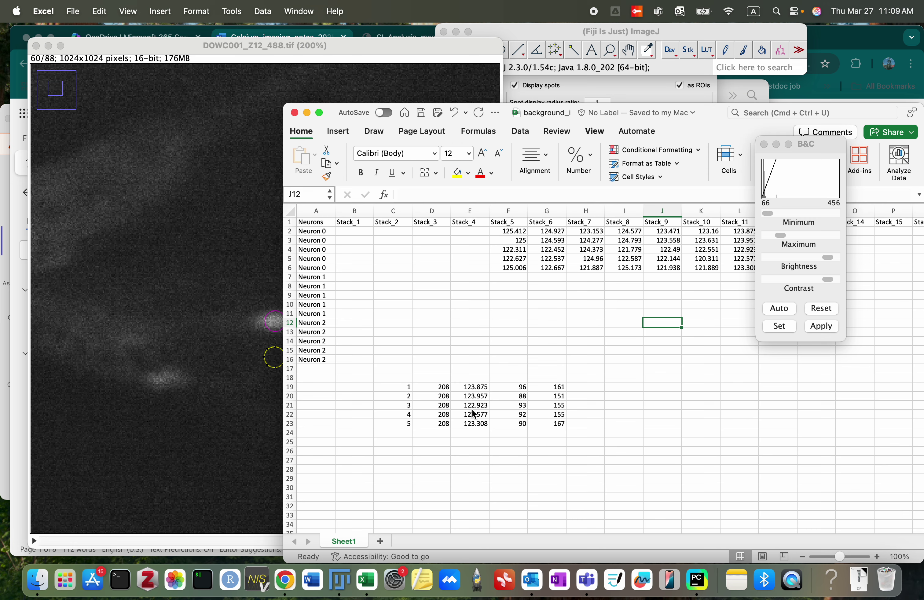
pyautogui.click(402, 385)
pyautogui.press('cmd+v')
# Copy the five mean values in E19:E23 into the Neuron 1 rows of the Stack_12 column, starting at M7.
pyautogui.moveTo(475, 387); pyautogui.dragTo(478, 422)
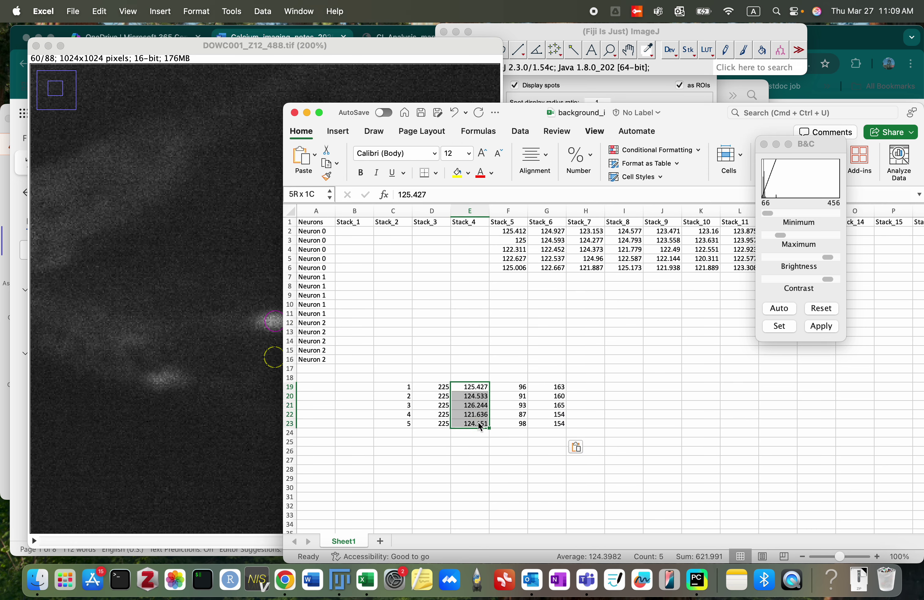
pyautogui.press('cmd+c')
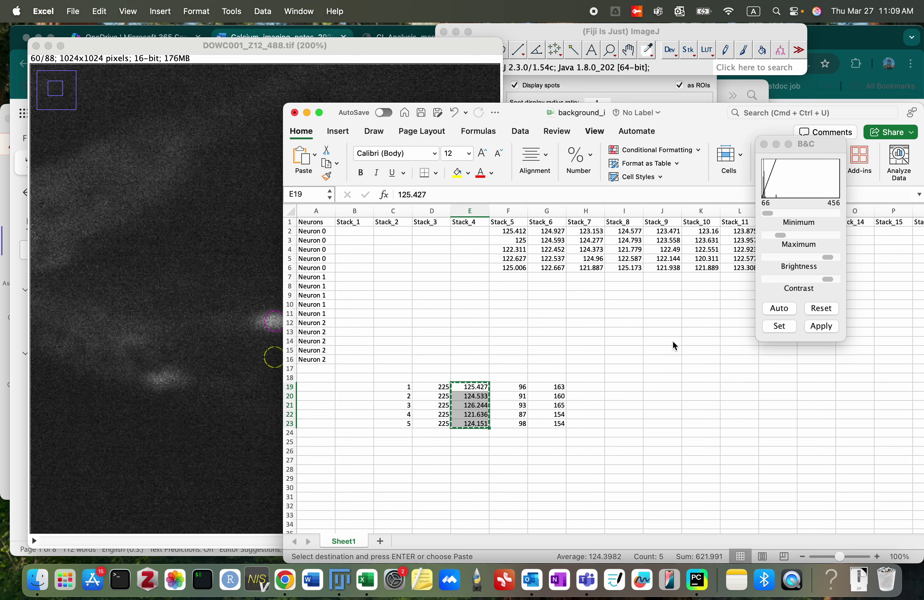
pyautogui.click(825, 141)
pyautogui.moveTo(824, 142); pyautogui.dragTo(902, 55)
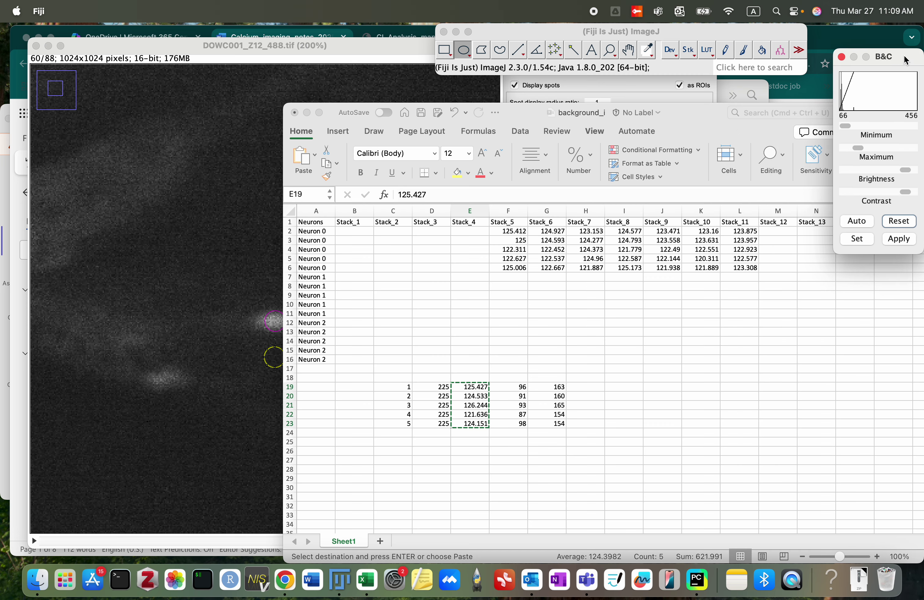
pyautogui.click(776, 276)
pyautogui.click(775, 276)
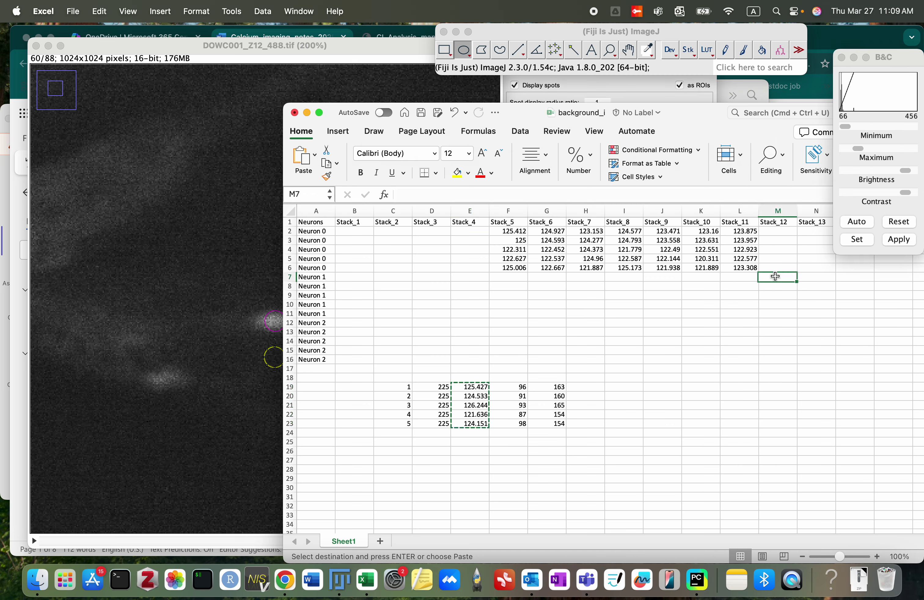
pyautogui.press('super+v')
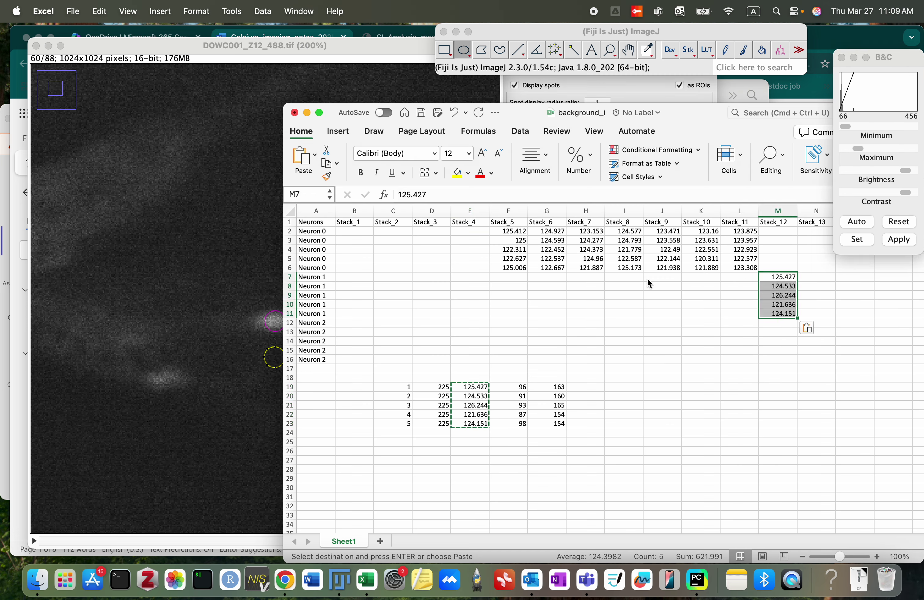
# Save the background_i workbook and minimize its window.
pyautogui.click(376, 421)
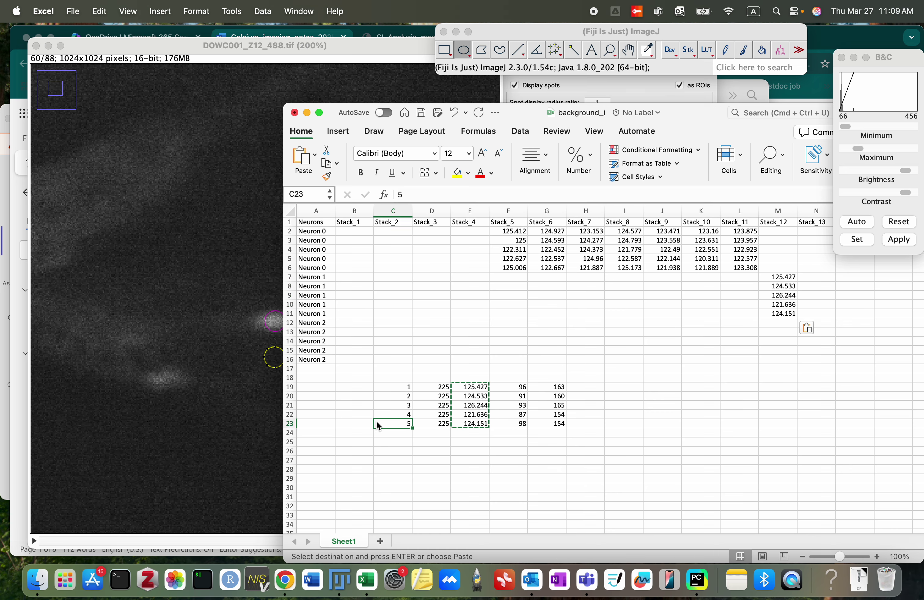
pyautogui.press('super+s')
pyautogui.click(307, 113)
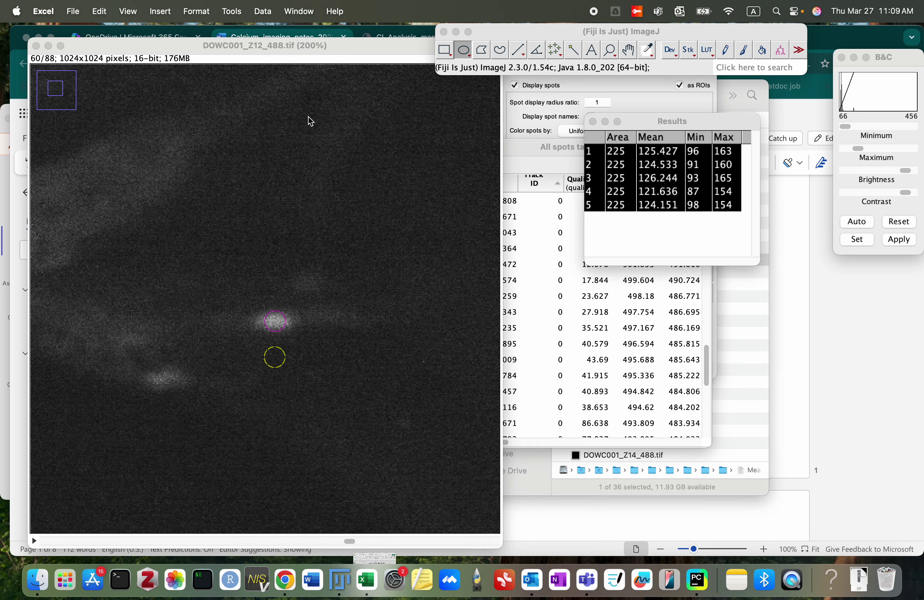
# Close the DOWC001_Z12_488.tif image, the All spots table, the TrackMate window and the Results table.
pyautogui.click(36, 46)
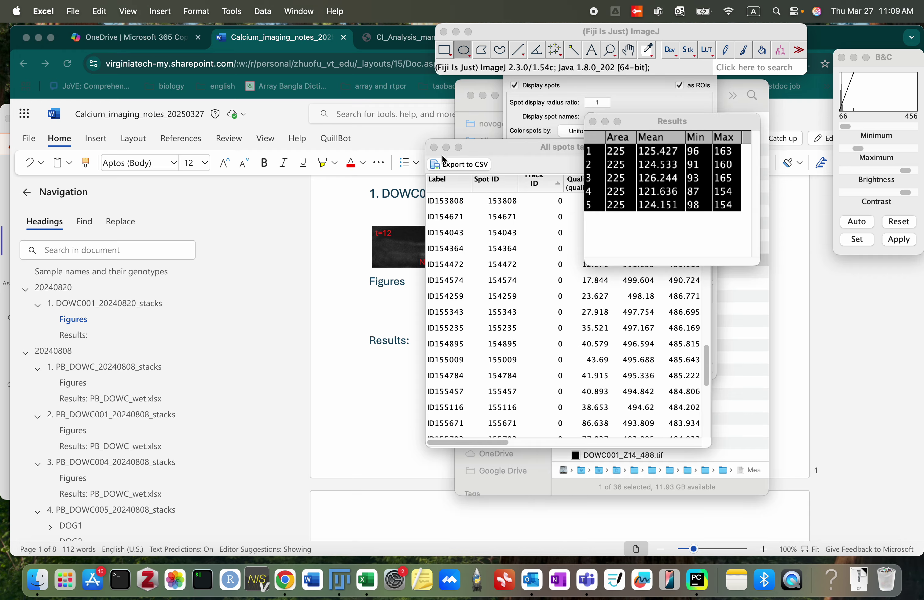
pyautogui.click(434, 148)
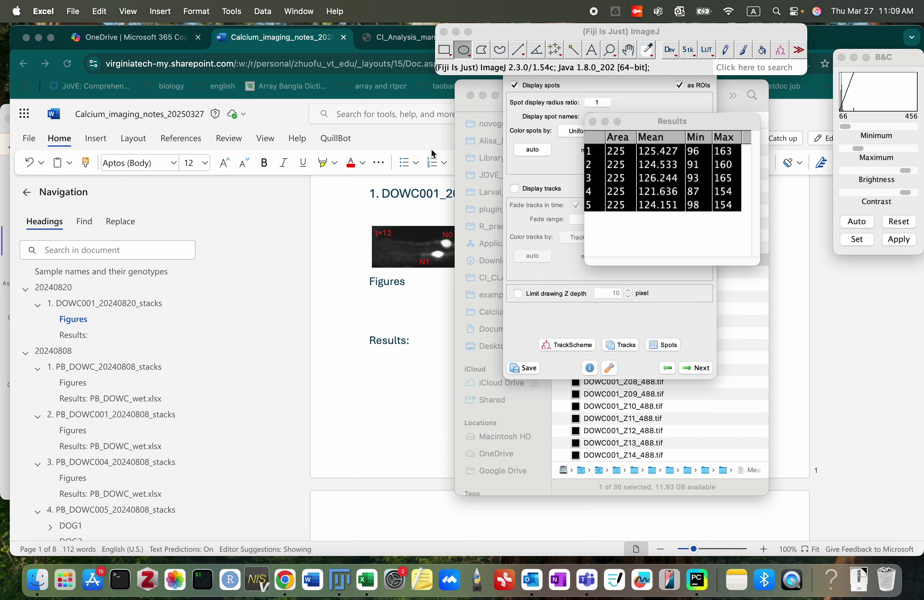
pyautogui.click(550, 85)
pyautogui.click(513, 45)
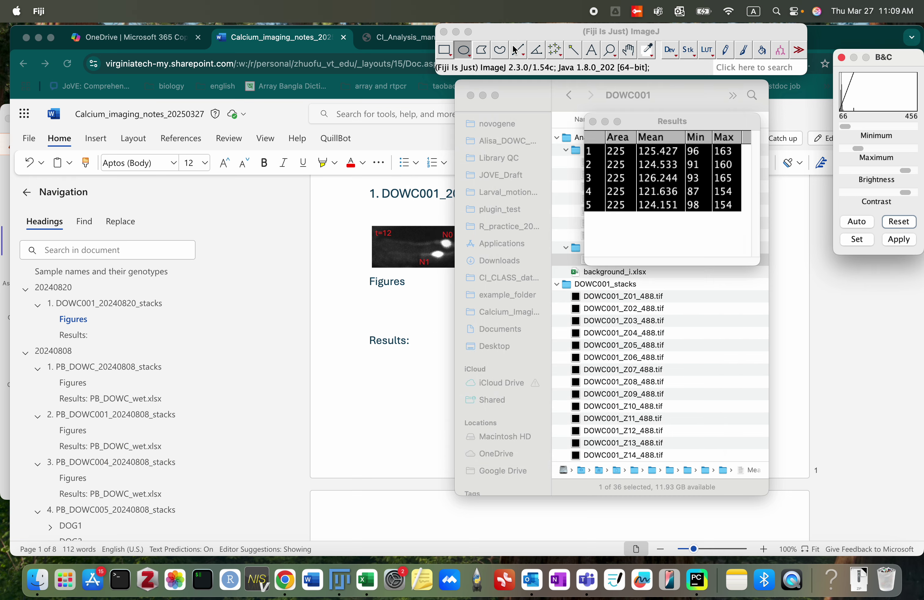
pyautogui.click(594, 122)
pyautogui.click(406, 201)
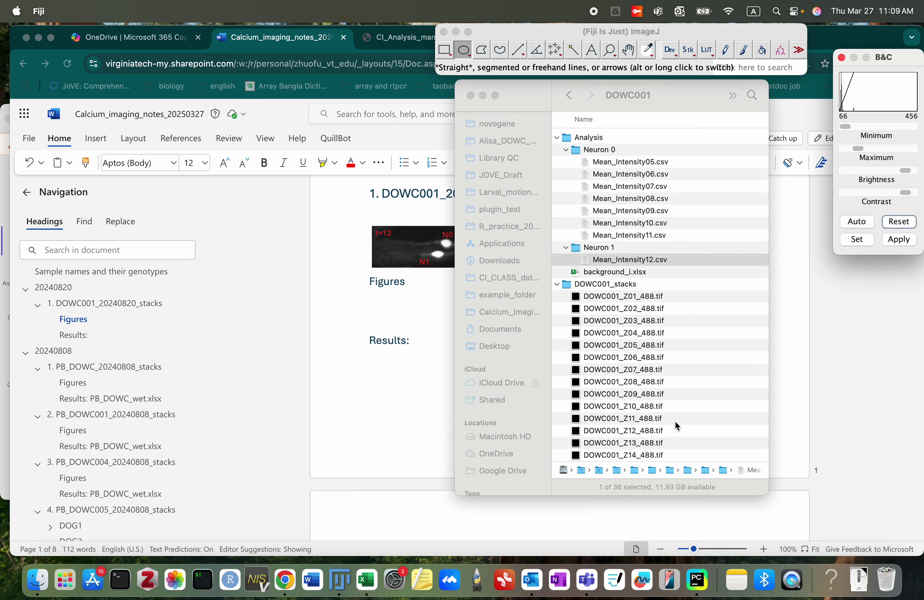
# Open DOWC001_Z13_488.tif in Fiji, reset its brightness and contrast, and set the display maximum to 358.
pyautogui.scroll(-3, 675, 420)
pyautogui.click(599, 406)
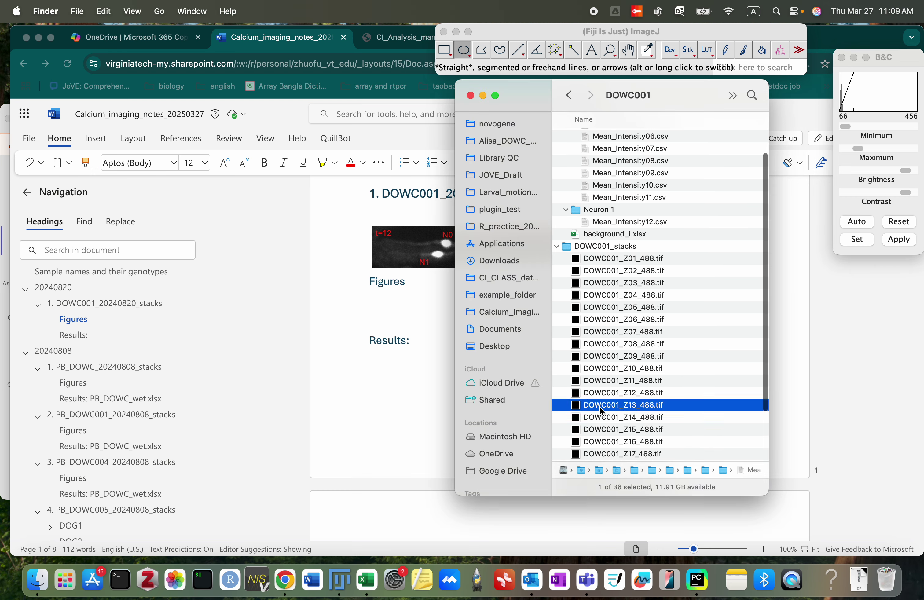
pyautogui.moveTo(584, 407); pyautogui.dragTo(548, 67)
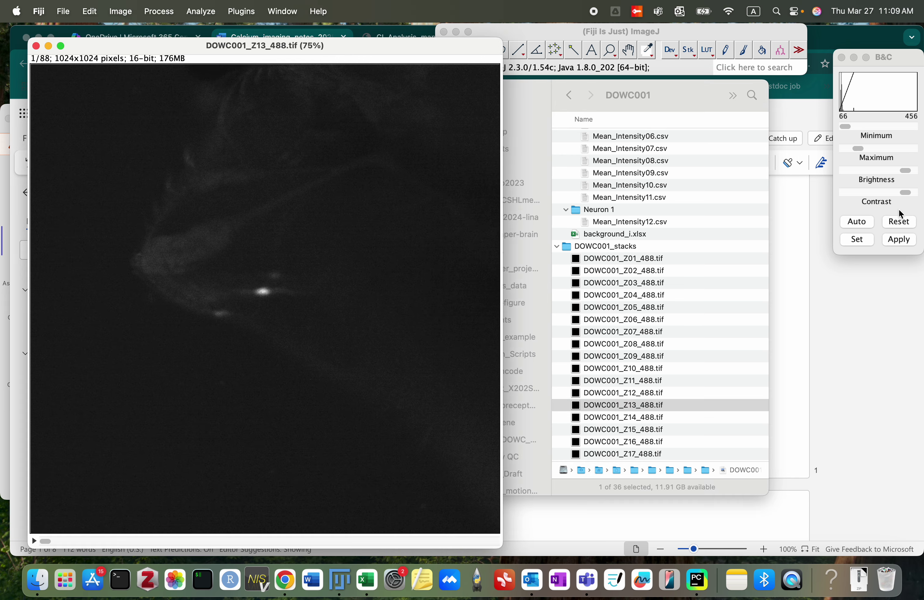
pyautogui.click(901, 222)
pyautogui.moveTo(914, 150); pyautogui.dragTo(880, 151)
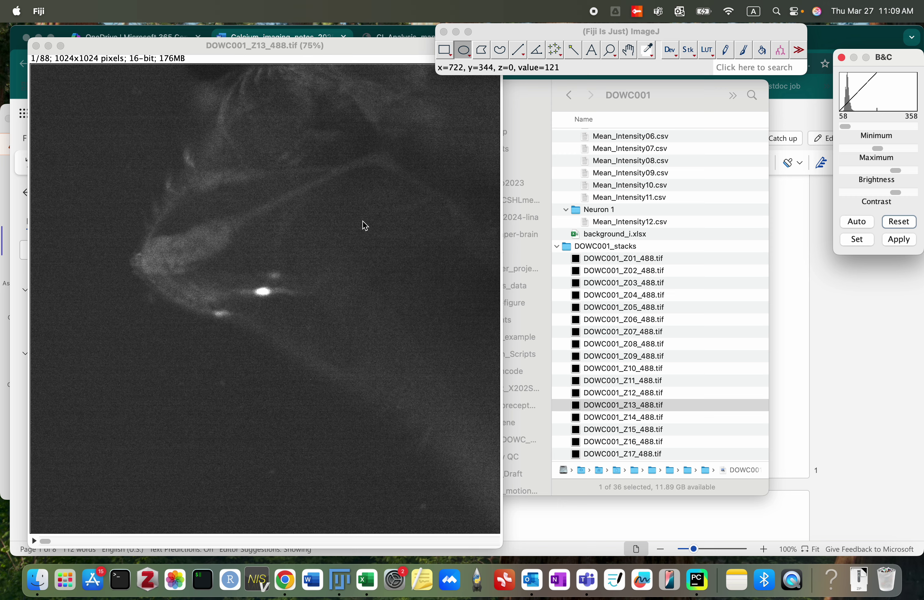
# Start TrackMate on the DOWC001_Z13_488 stack and accept swapping Z and T.
pyautogui.click(516, 39)
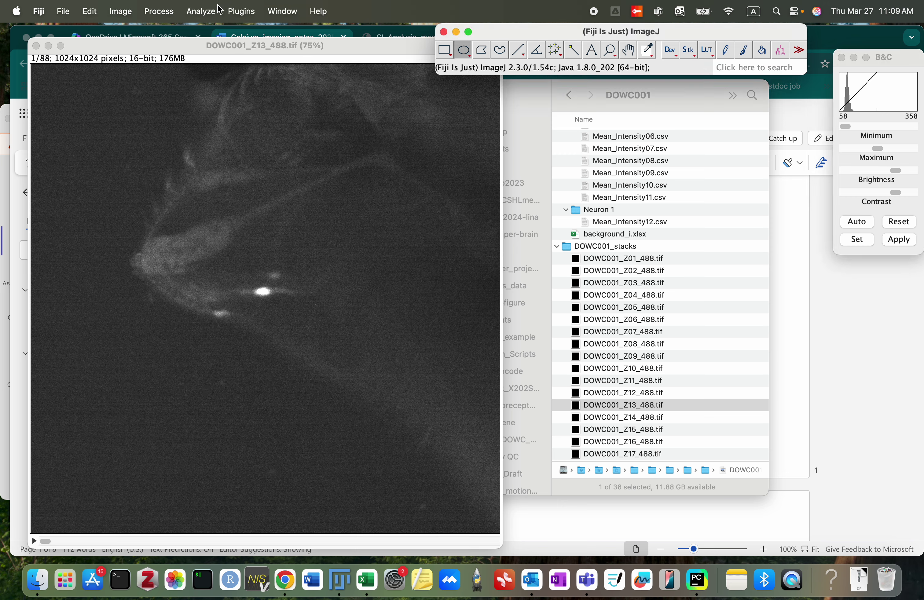
pyautogui.click(241, 13)
pyautogui.moveTo(288, 497)
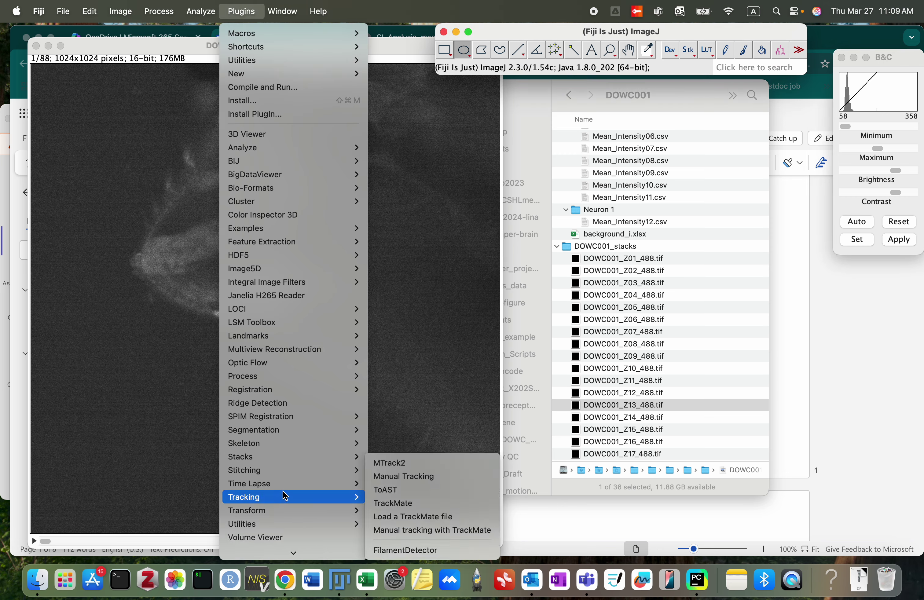
pyautogui.click(413, 507)
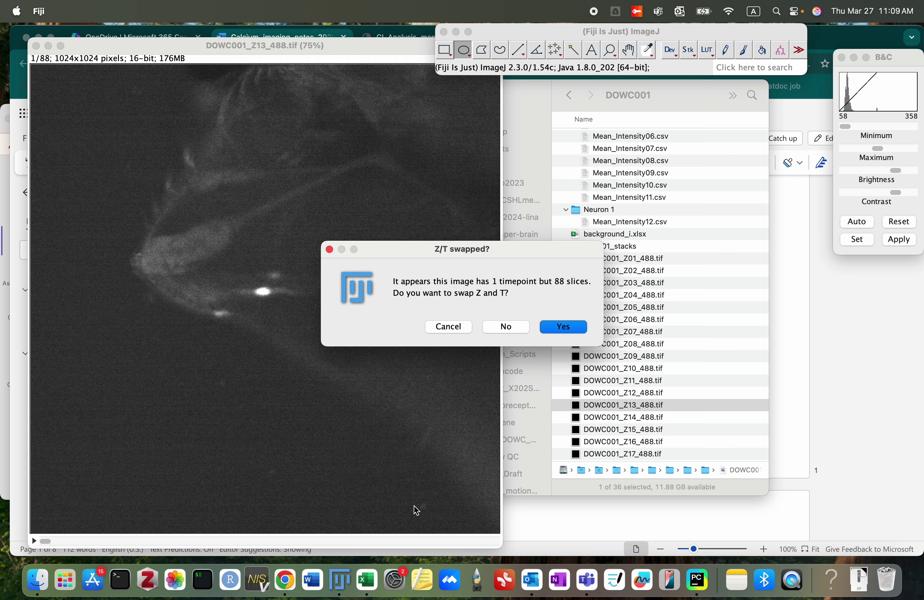
pyautogui.click(560, 328)
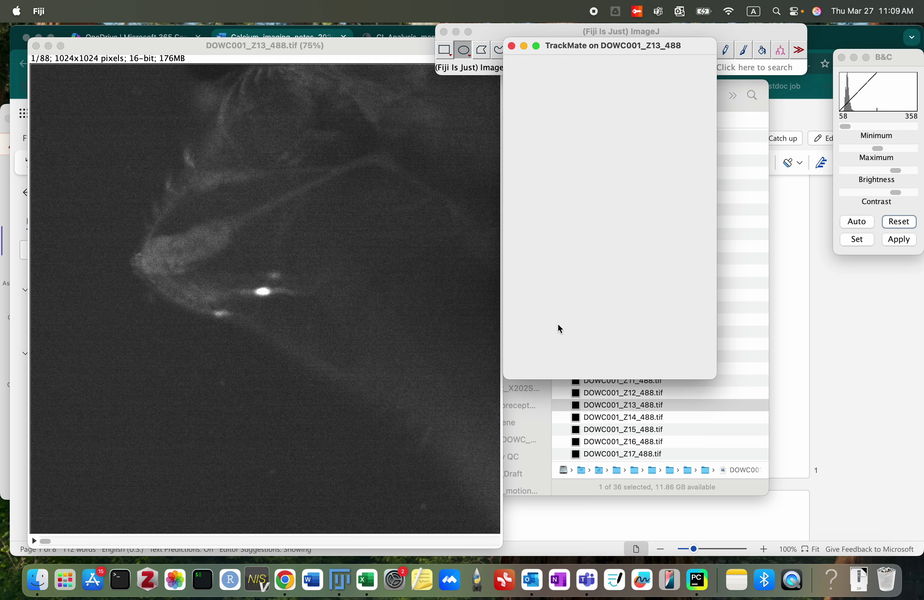
# Preview and run the DoG detector with object diameter 17 pixels and quality threshold 1, and proceed to the spot filters.
pyautogui.click(690, 370)
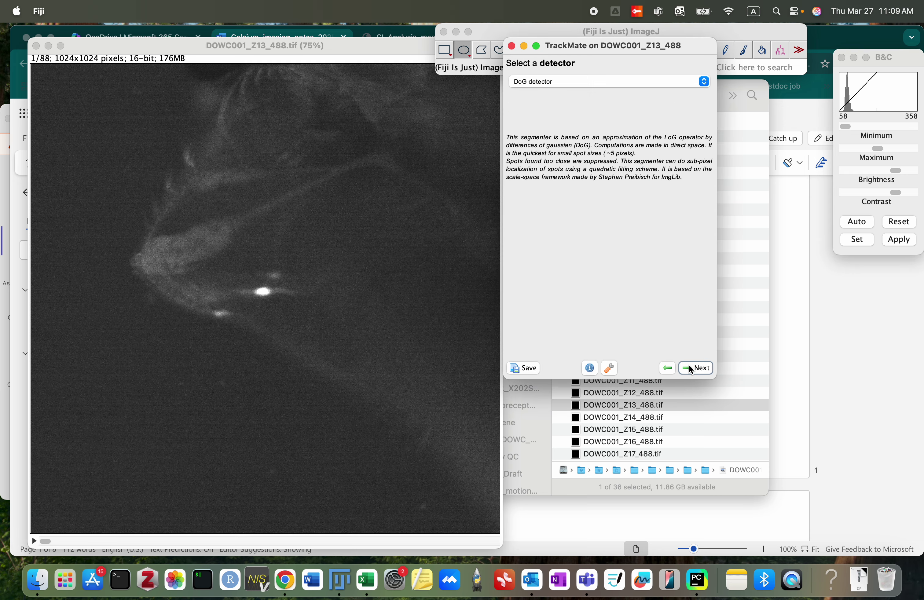
pyautogui.click(690, 366)
pyautogui.click(686, 332)
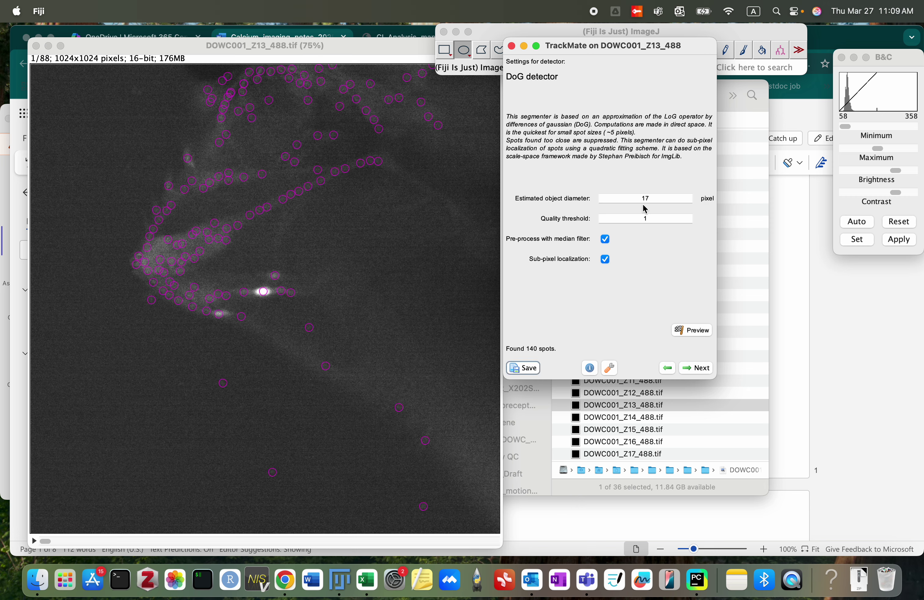
pyautogui.click(694, 371)
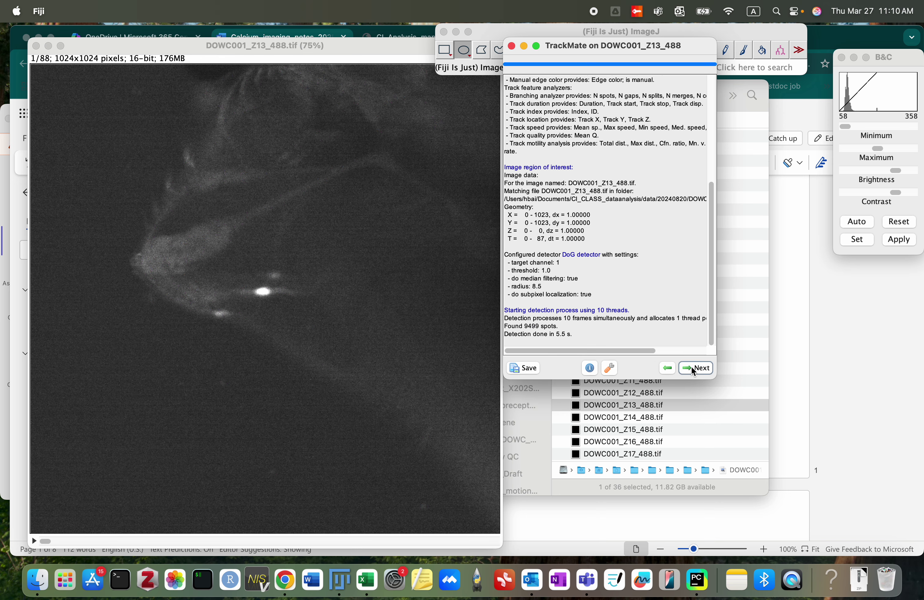
pyautogui.click(694, 370)
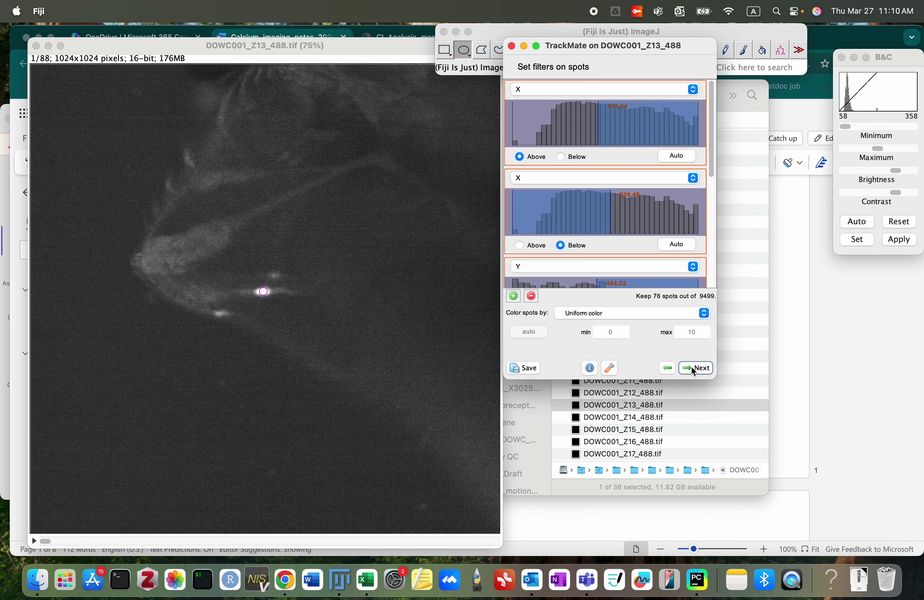
# Check the neuron's spot over the first 28 frames and lower the Quality filter threshold to 2.15.
pyautogui.click(47, 542)
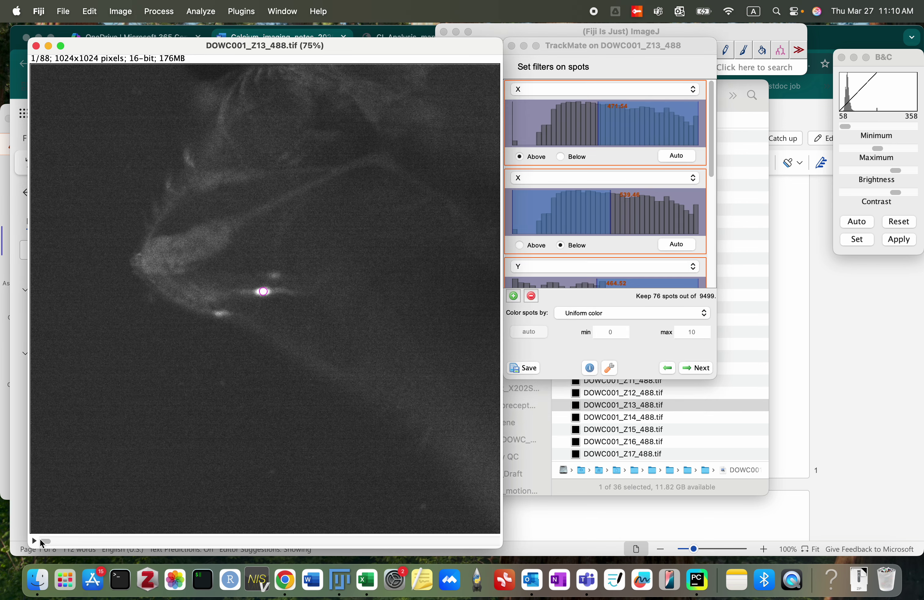
pyautogui.scroll(-9, 41, 541)
pyautogui.scroll(-18, 40, 540)
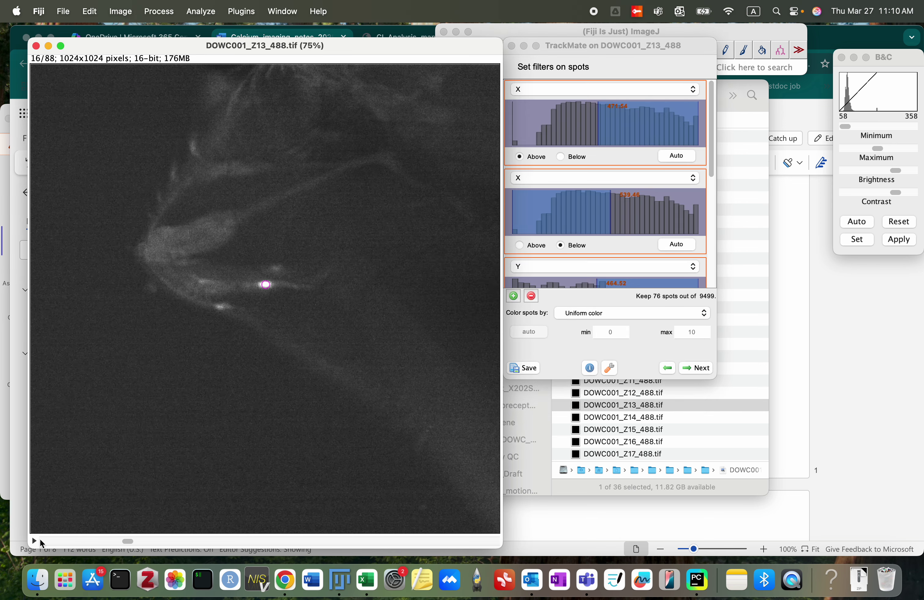
pyautogui.scroll(6, 41, 540)
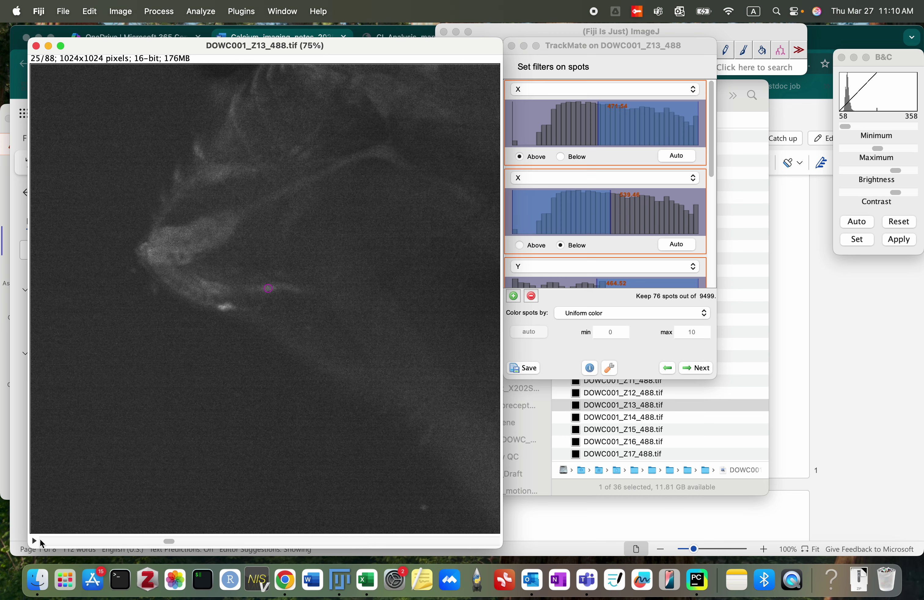
pyautogui.scroll(-6, 41, 540)
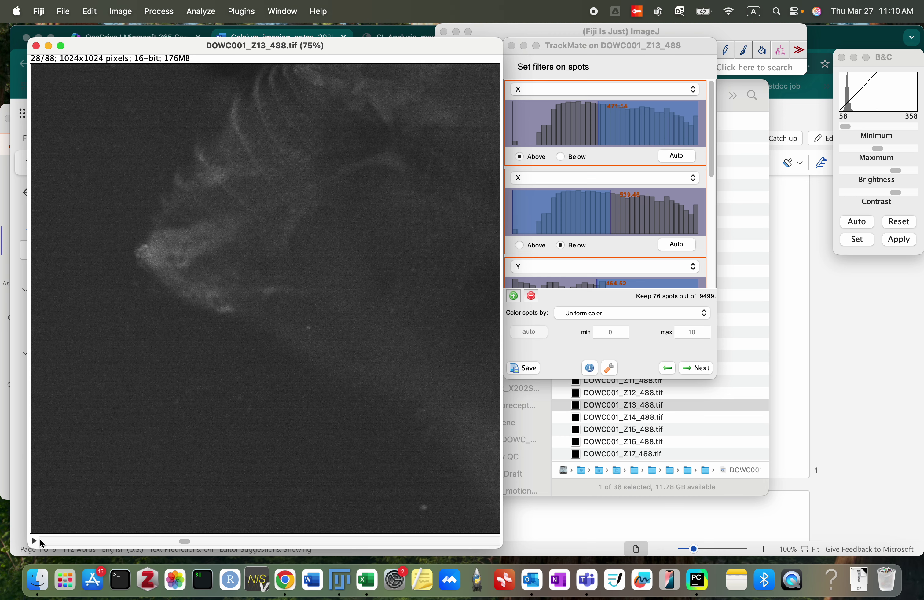
pyautogui.scroll(-6, 568, 284)
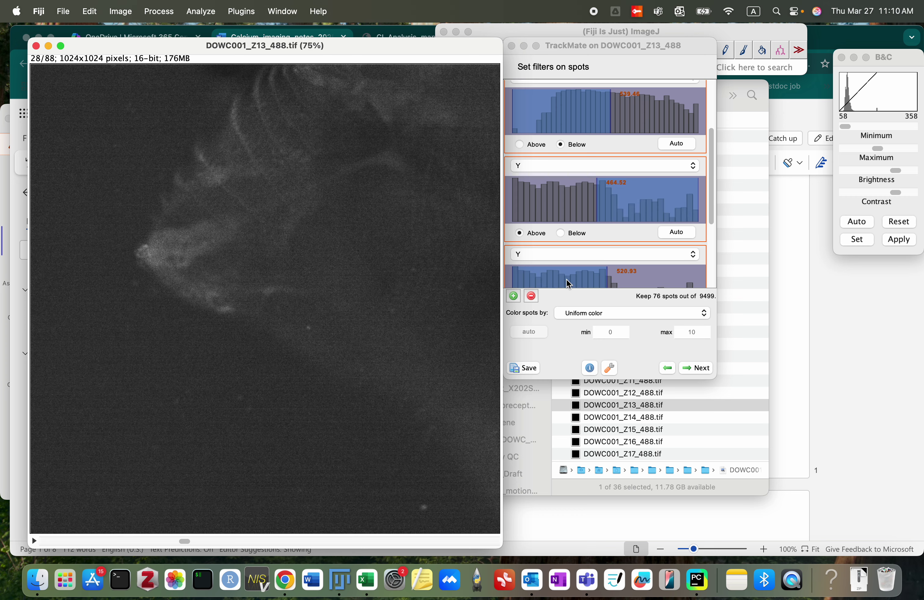
pyautogui.moveTo(526, 236); pyautogui.dragTo(519, 236)
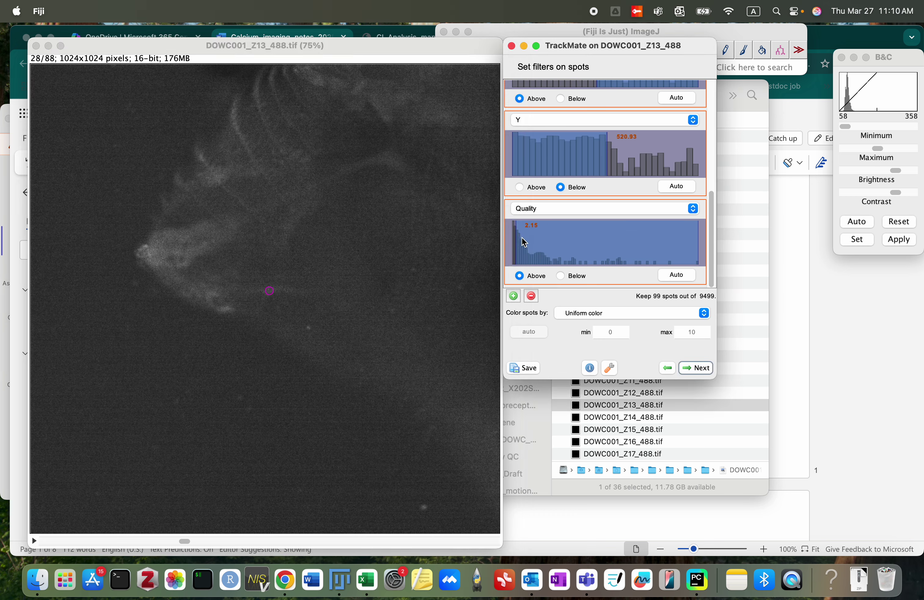
# Examine the remaining frames of the stack for missing or extra spots around the neuron, especially around frame 72.
pyautogui.click(183, 541)
pyautogui.scroll(-6, 184, 542)
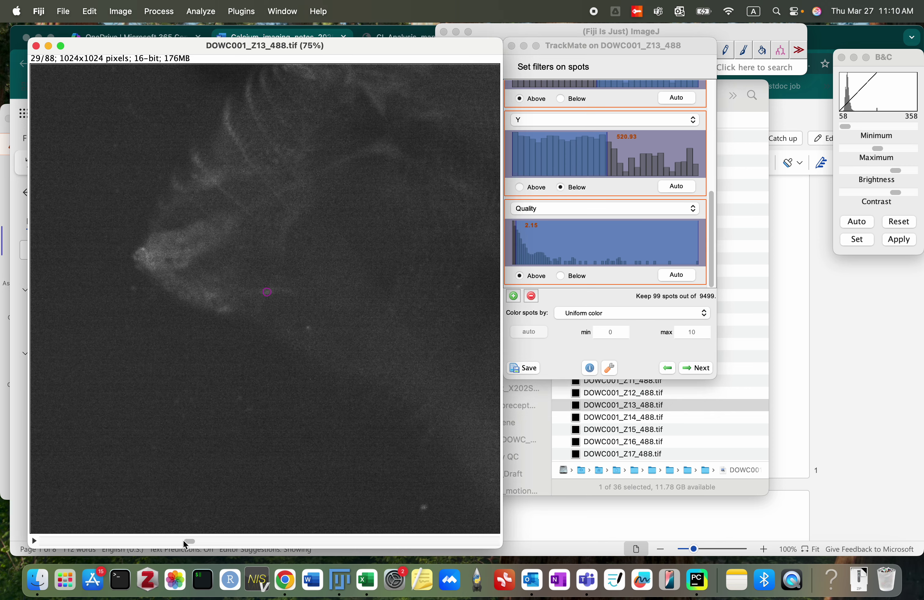
pyautogui.scroll(9, 183, 540)
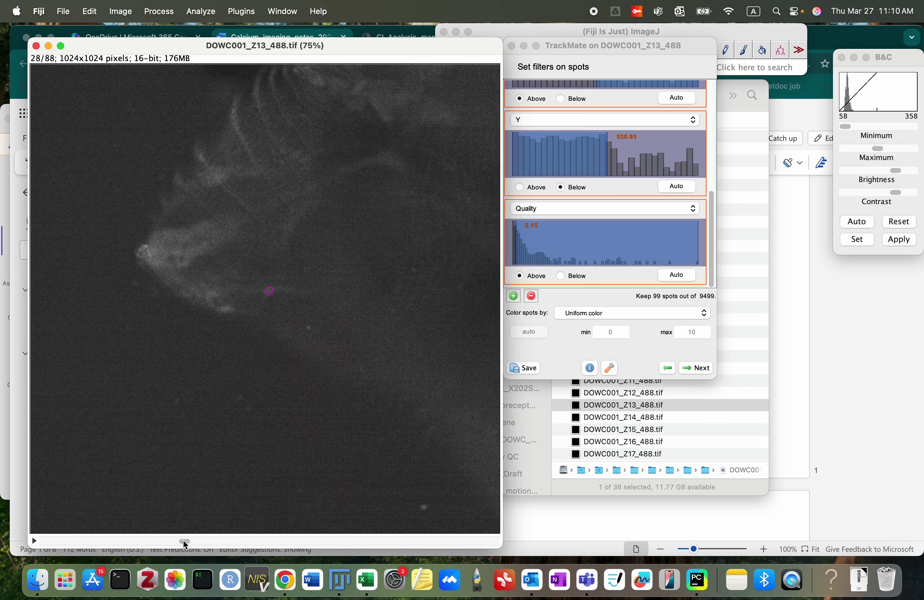
pyautogui.scroll(-12, 183, 540)
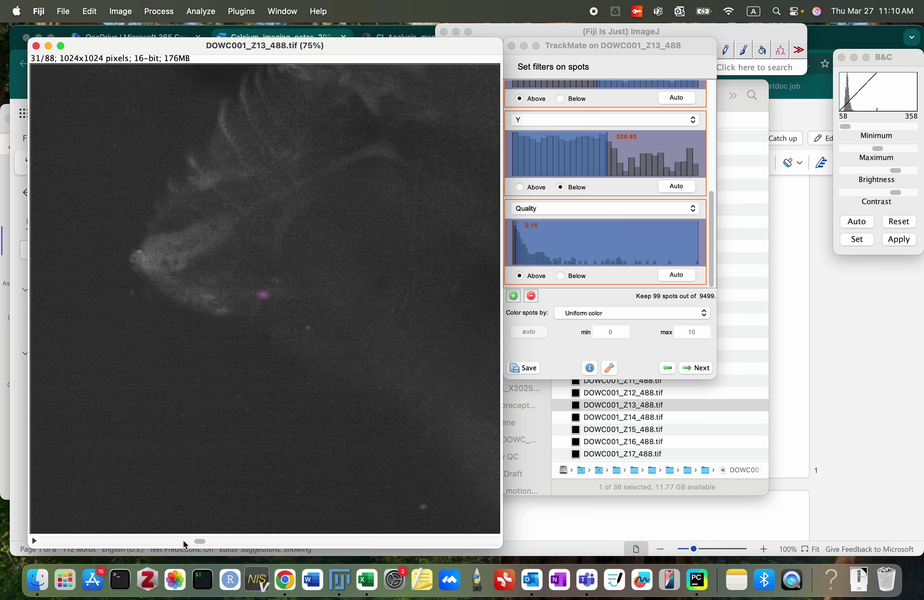
pyautogui.scroll(-5, 183, 541)
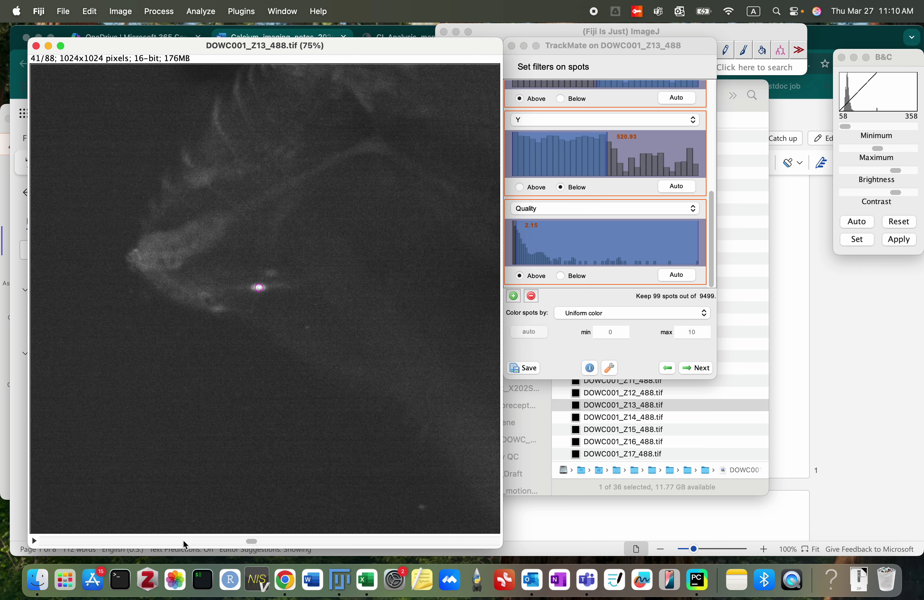
pyautogui.scroll(-8, 184, 540)
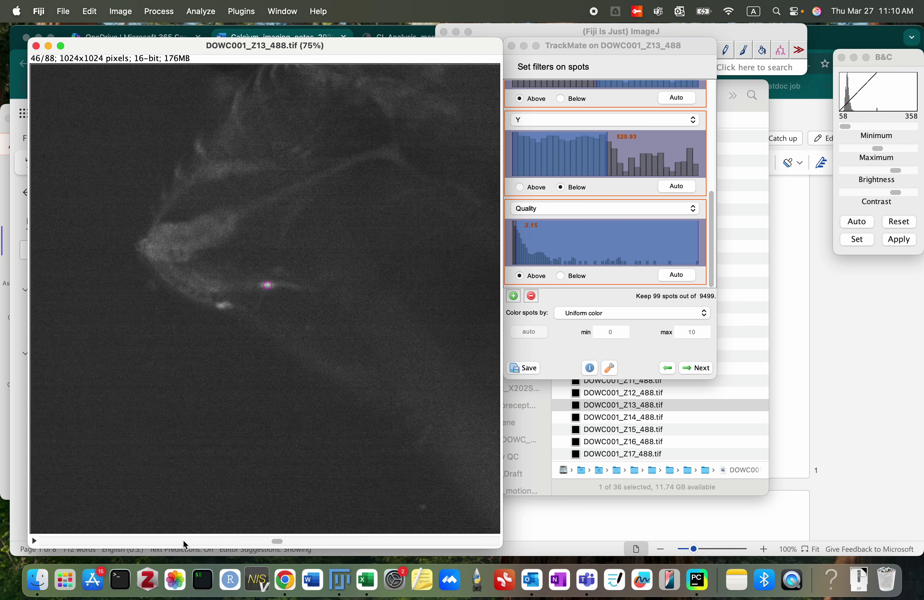
pyautogui.scroll(-20, 183, 540)
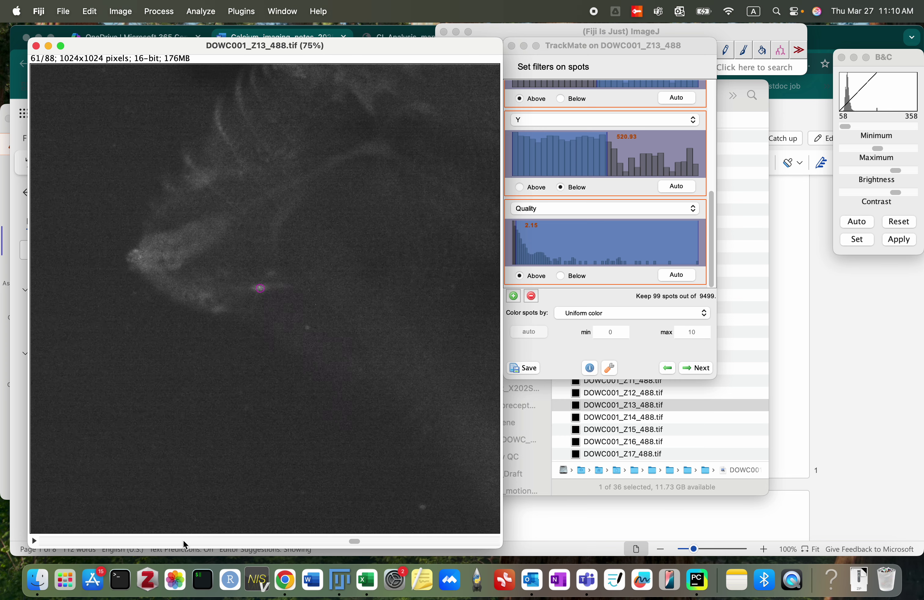
pyautogui.scroll(-15, 183, 540)
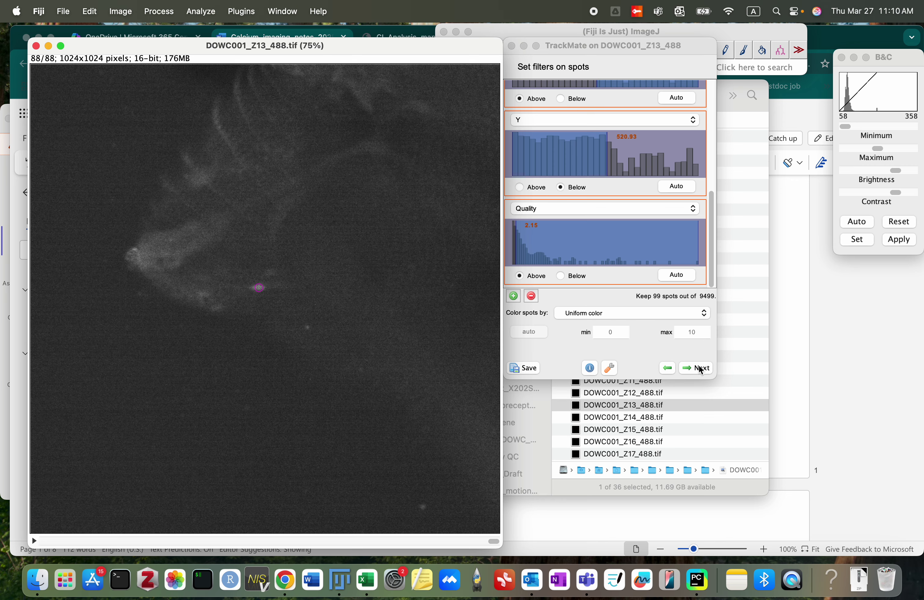
pyautogui.scroll(14, 292, 339)
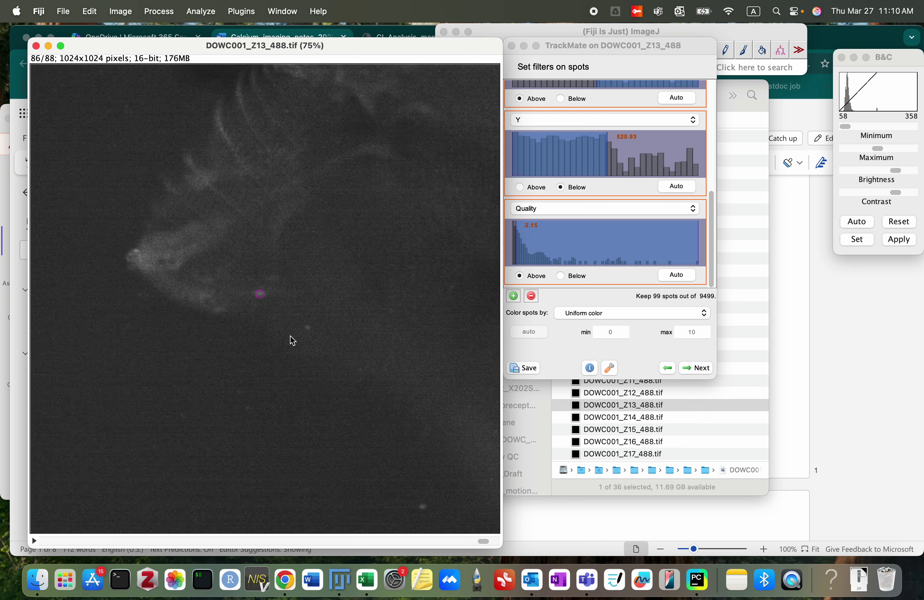
pyautogui.scroll(6, 290, 336)
pyautogui.press('+')
pyautogui.press('+')
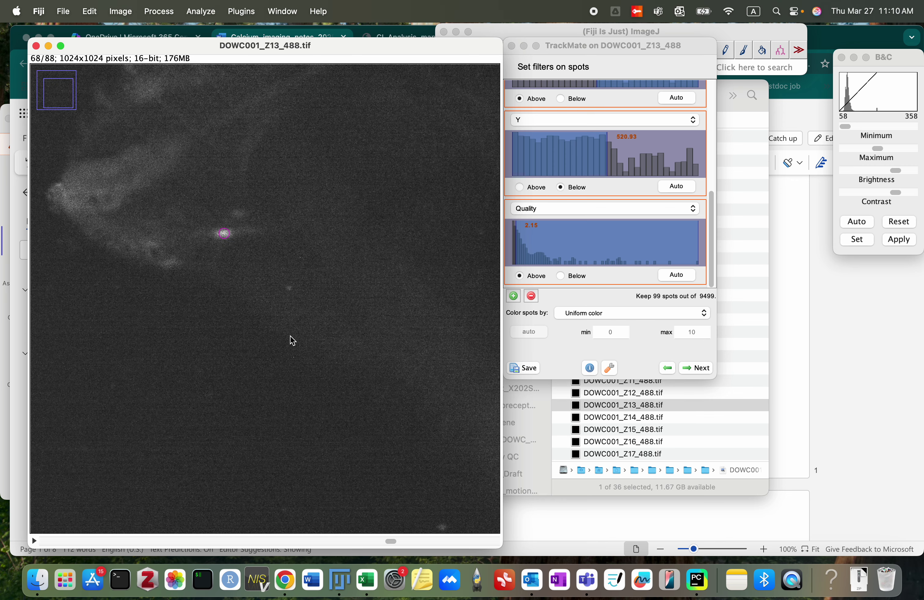
pyautogui.press('-')
pyautogui.press('-')
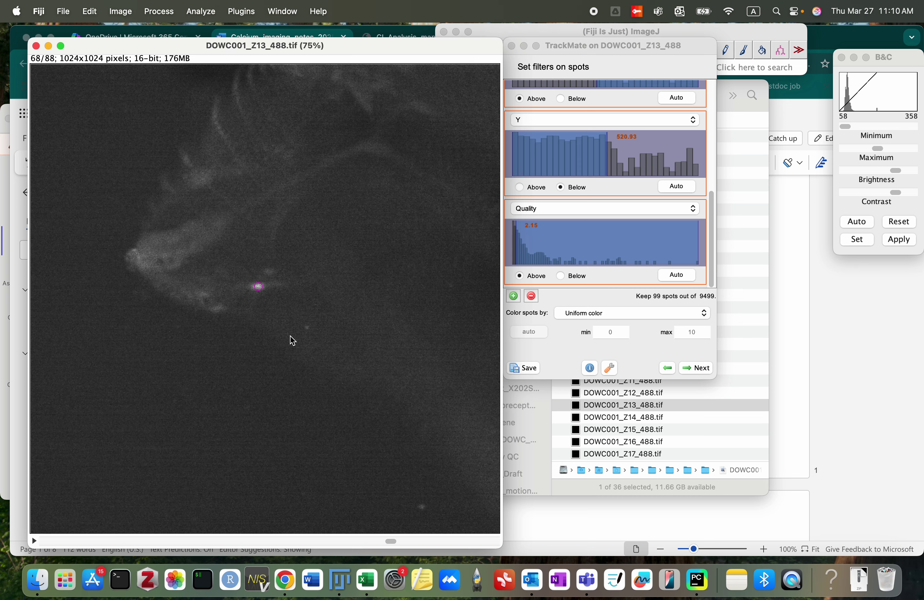
pyautogui.scroll(1, 290, 335)
pyautogui.scroll(-3, 290, 336)
pyautogui.scroll(-2, 290, 335)
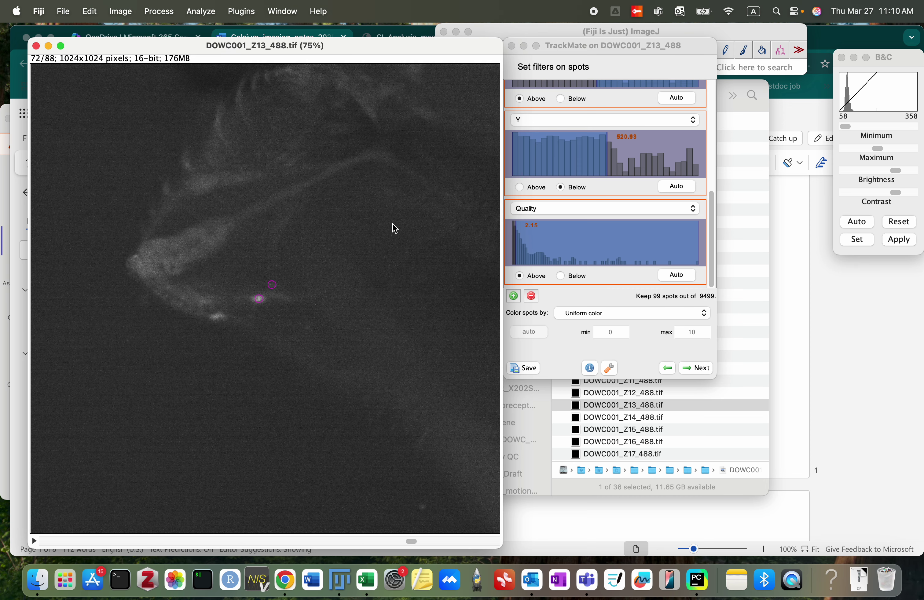
pyautogui.scroll(1, 395, 229)
pyautogui.scroll(-1, 394, 229)
pyautogui.scroll(1, 392, 224)
pyautogui.scroll(-1, 392, 224)
# Raise the lower Y filter limit to 472.93 and reduce the upper X filter limit to exclude the extra spot.
pyautogui.scroll(3, 628, 159)
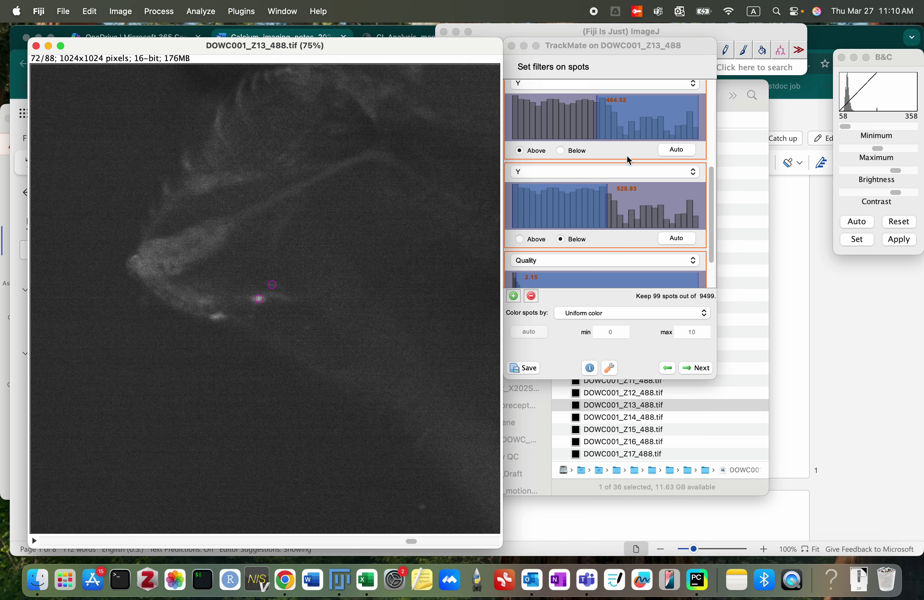
pyautogui.scroll(2, 629, 159)
pyautogui.click(601, 149)
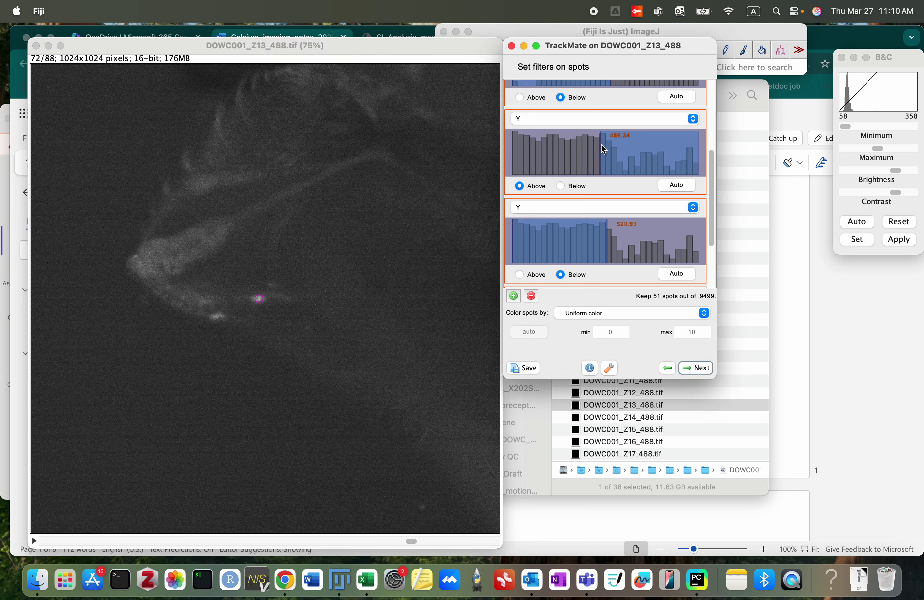
pyautogui.scroll(3, 608, 152)
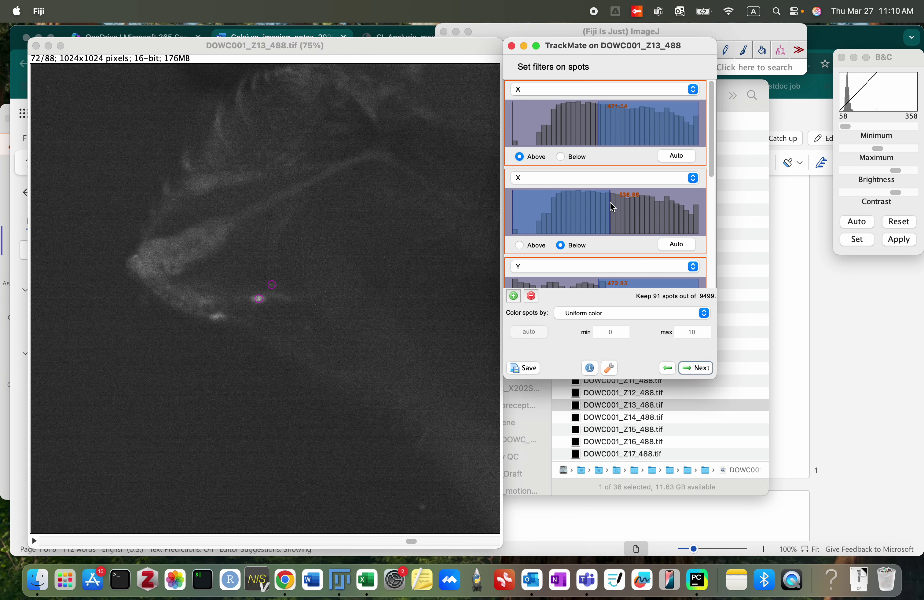
pyautogui.moveTo(612, 203); pyautogui.dragTo(608, 204)
# Check the spots in the neighbouring frames, then set the upper Y filter limit to 533.3 and the lower Y limit to 456.16.
pyautogui.click(414, 541)
pyautogui.scroll(-15, 414, 540)
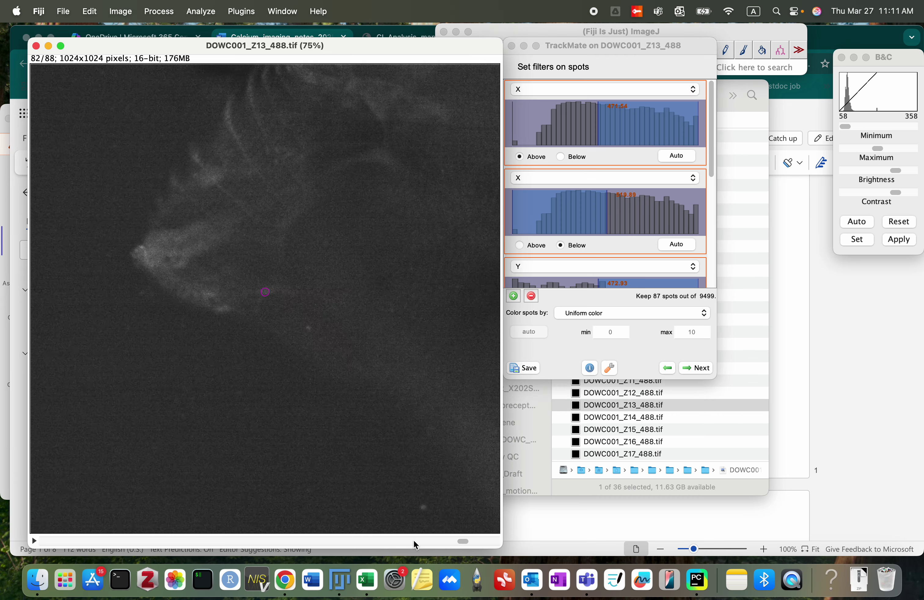
pyautogui.scroll(17, 414, 540)
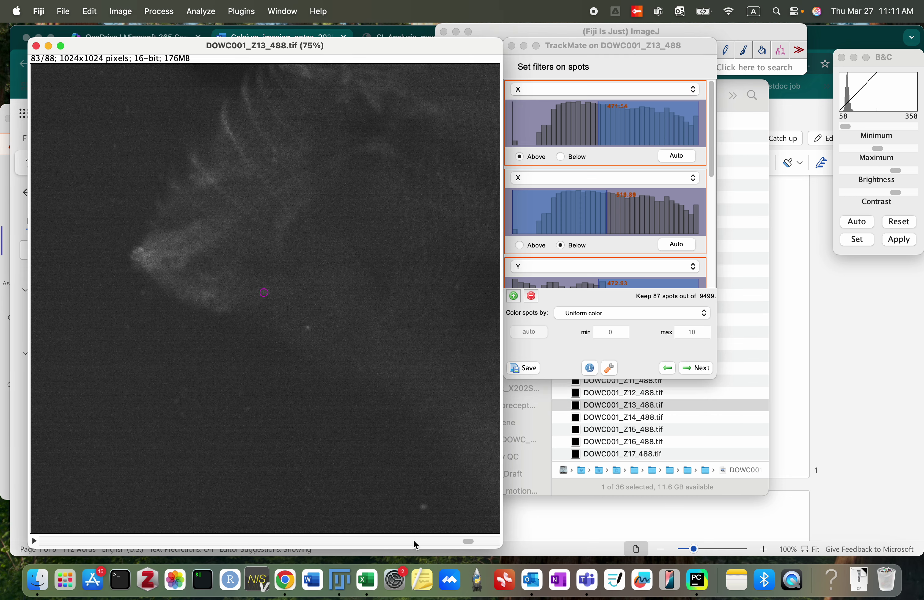
pyautogui.scroll(20, 414, 540)
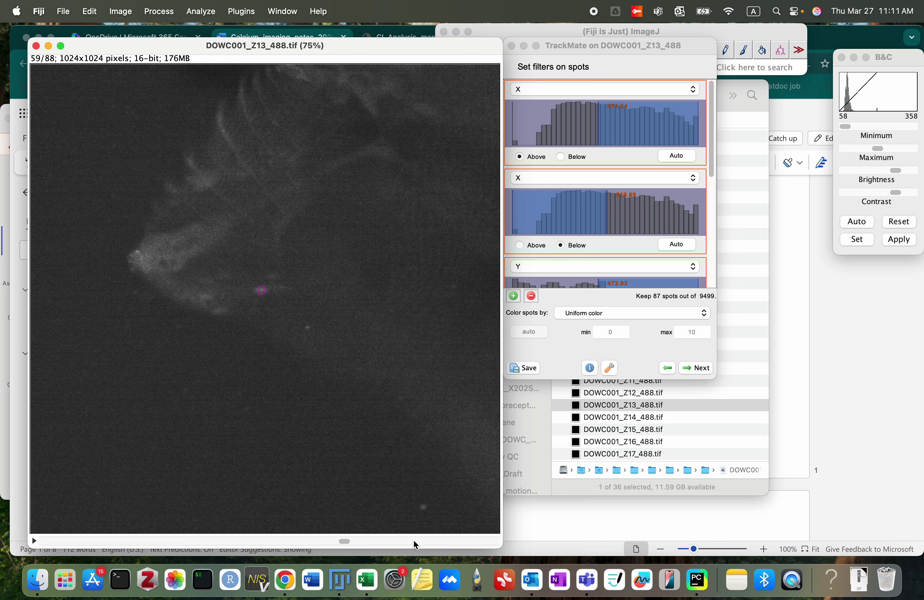
pyautogui.scroll(-4, 414, 540)
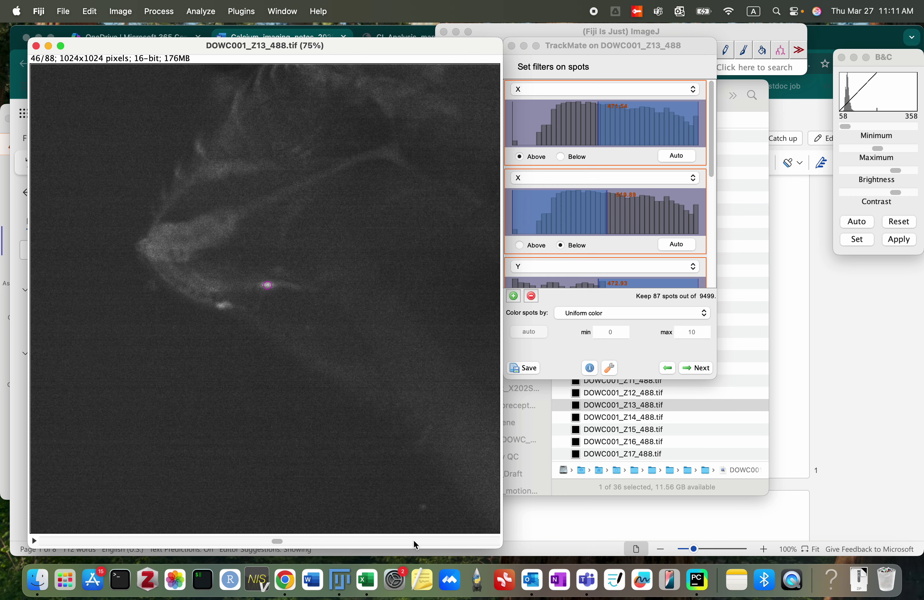
pyautogui.click(609, 207)
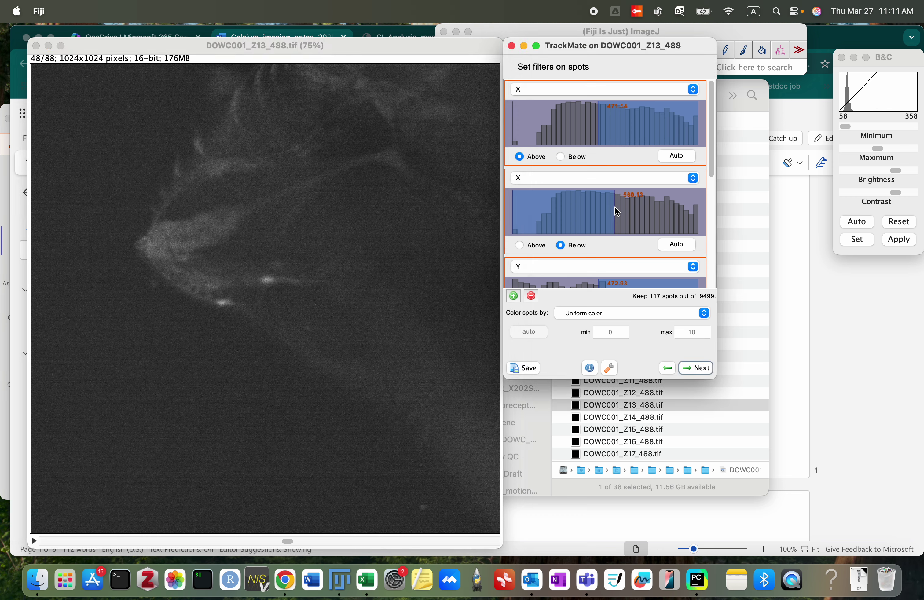
pyautogui.moveTo(615, 207); pyautogui.dragTo(610, 206)
pyautogui.scroll(-5, 596, 237)
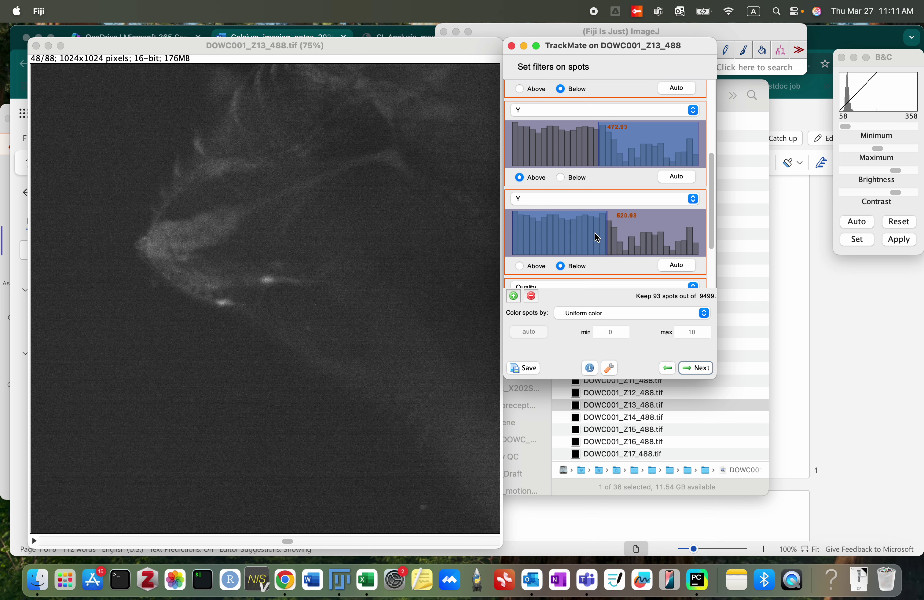
pyautogui.moveTo(611, 216); pyautogui.dragTo(612, 215)
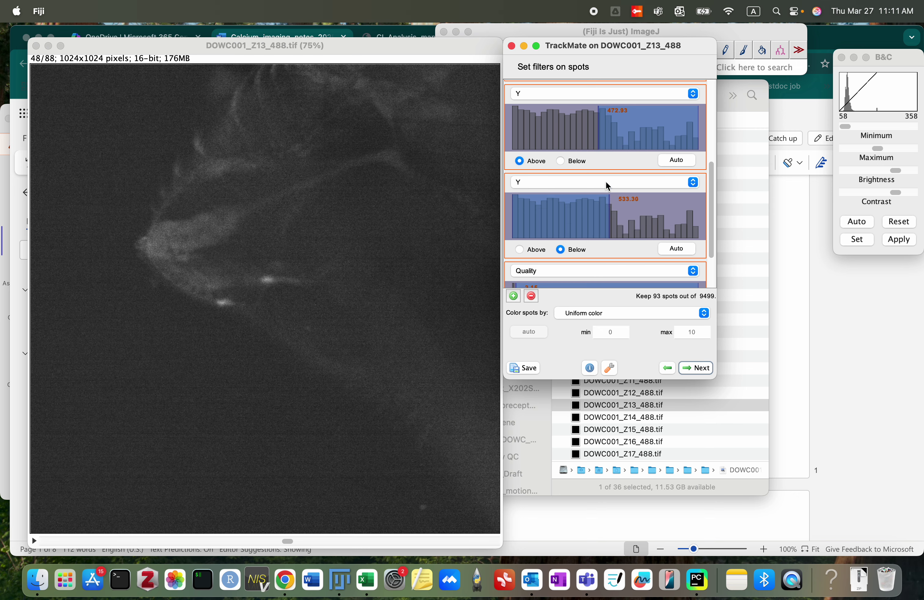
pyautogui.moveTo(599, 133); pyautogui.dragTo(596, 132)
# Reduce the upper X filter limit to 523.24 to exclude the extra spot beside the neuron in frame 72.
pyautogui.moveTo(287, 542); pyautogui.dragTo(410, 530)
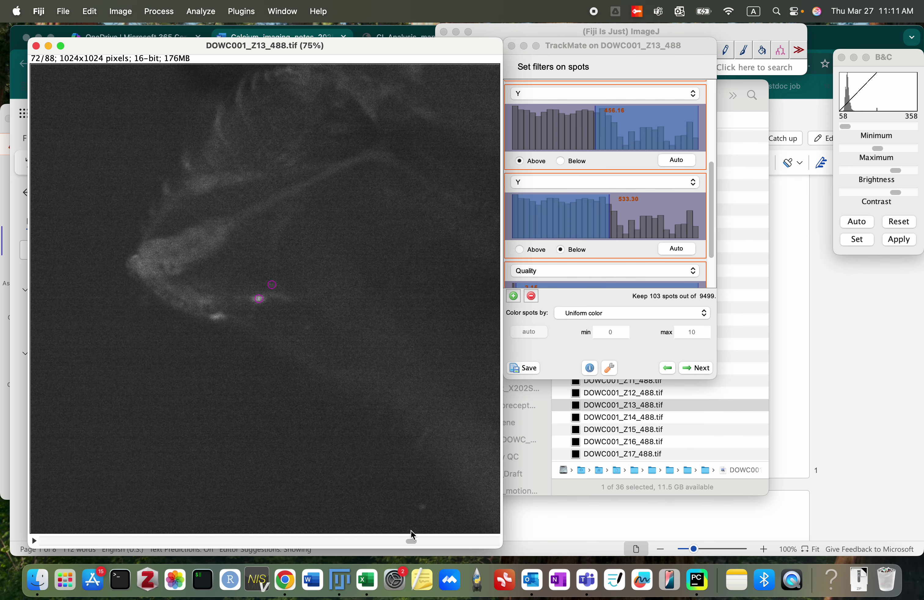
pyautogui.scroll(5, 576, 153)
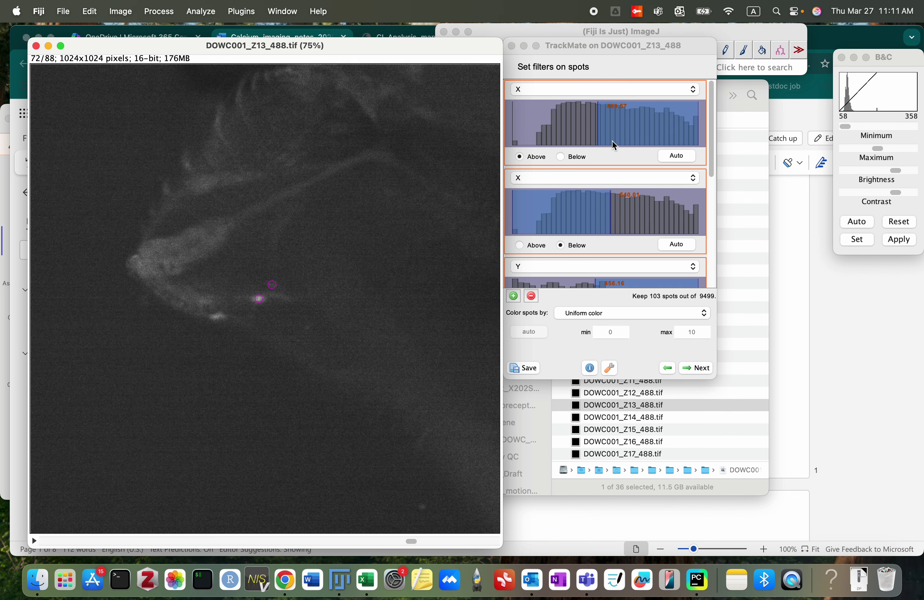
pyautogui.click(612, 199)
pyautogui.moveTo(610, 198); pyautogui.dragTo(610, 202)
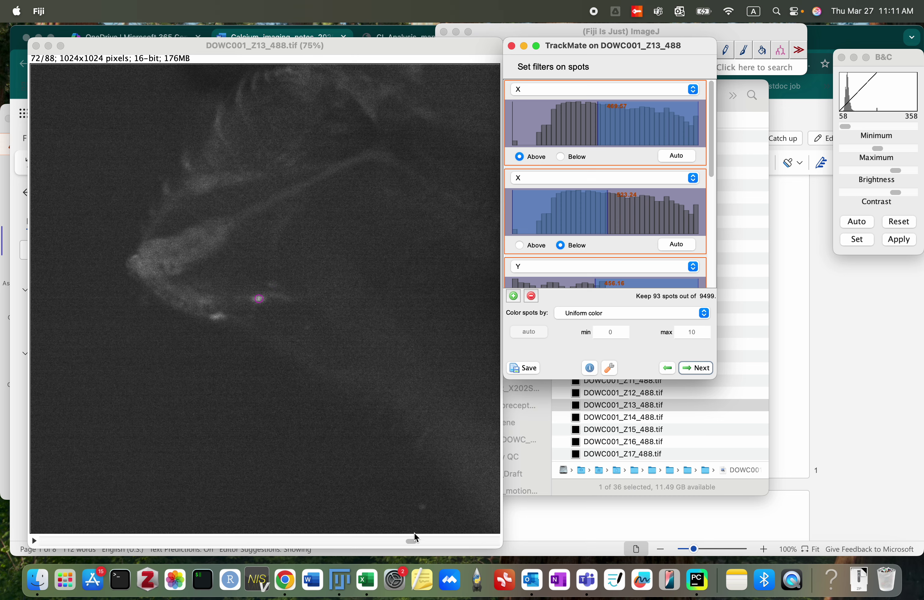
# Examine the frames from 72 to the end of the stack and back towards the start for missing or extra spots around the neuron.
pyautogui.click(413, 542)
pyautogui.press('Right')
pyautogui.press('Right')
pyautogui.press('Right')
pyautogui.press('Right')
pyautogui.press('Right')
pyautogui.press('Right')
pyautogui.press('Right')
pyautogui.press('Right')
pyautogui.press('Right')
pyautogui.press('Right')
pyautogui.press('Right')
pyautogui.press('Right')
pyautogui.press('Right')
pyautogui.press('Right')
pyautogui.press('Right')
pyautogui.press('Right')
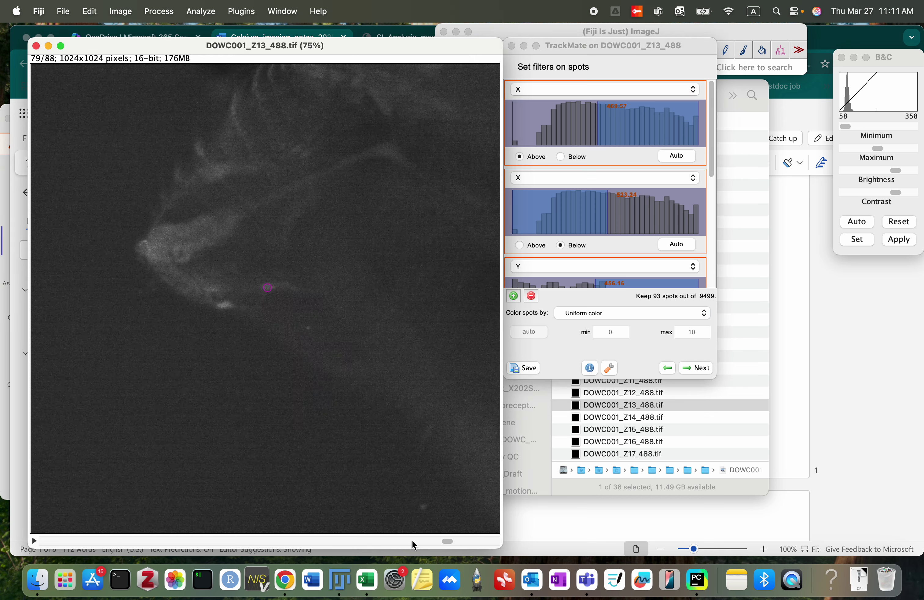
pyautogui.click(412, 542)
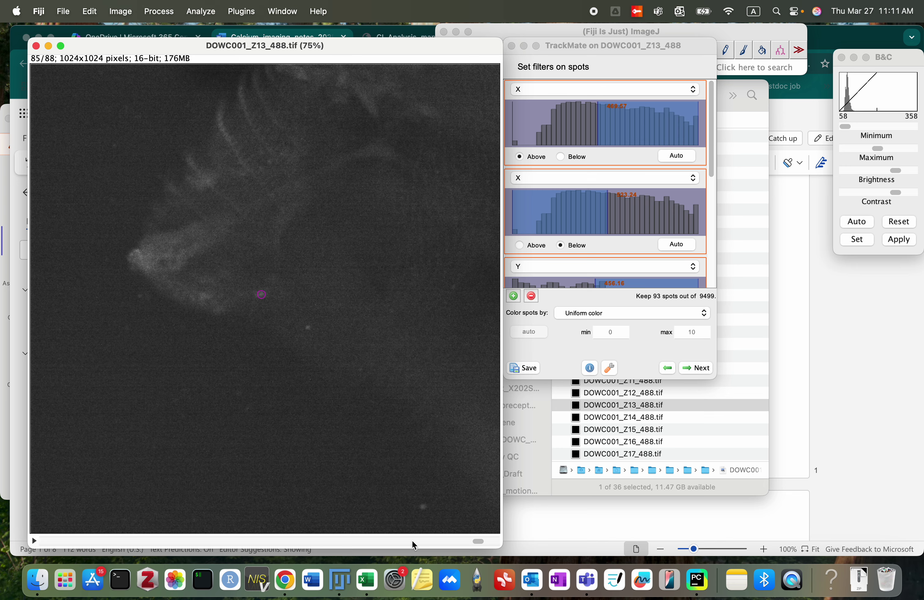
pyautogui.press('Left')
pyautogui.press('Left')
pyautogui.press('Left')
pyautogui.press('Left')
pyautogui.press('Left')
pyautogui.press('Left')
pyautogui.press('Left')
pyautogui.press('Left')
pyautogui.press('Left')
pyautogui.press('Left')
pyautogui.press('Left')
pyautogui.press('Left')
pyautogui.press('Left')
pyautogui.press('Left')
pyautogui.press('Left')
pyautogui.press('Left')
pyautogui.press('Left')
pyautogui.press('Left')
pyautogui.press('Left')
pyautogui.press('Left')
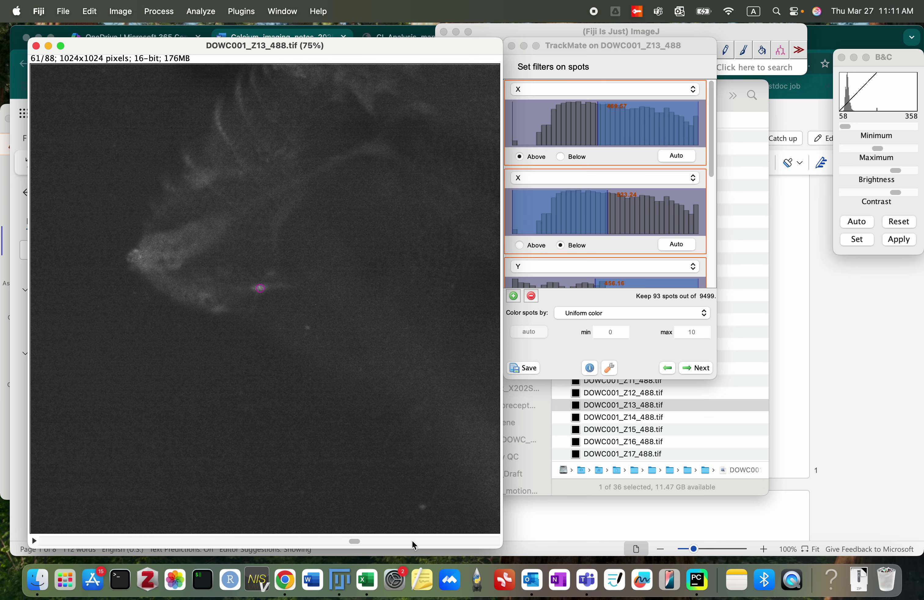
pyautogui.press('Left')
pyautogui.press('Left')
pyautogui.press('Left')
pyautogui.press('Left')
pyautogui.press('Left')
pyautogui.press('Left')
pyautogui.press('Left')
pyautogui.press('Left')
pyautogui.press('Left')
pyautogui.press('Left')
pyautogui.press('Left')
pyautogui.press('Left')
pyautogui.press('Left')
pyautogui.press('Left')
pyautogui.press('Left')
pyautogui.press('Left')
pyautogui.press('Left')
pyautogui.press('Left')
pyautogui.press('Left')
pyautogui.press('Left')
pyautogui.press('Left')
pyautogui.press('Left')
pyautogui.press('Left')
pyautogui.press('Left')
pyautogui.press('Left')
pyautogui.press('Left')
pyautogui.press('Left')
pyautogui.press('Left')
pyautogui.press('Left')
pyautogui.press('Left')
pyautogui.press('Left')
pyautogui.press('Left')
pyautogui.press('Left')
pyautogui.press('Left')
pyautogui.press('Left')
pyautogui.press('Left')
pyautogui.press('Left')
pyautogui.press('Left')
pyautogui.press('Left')
pyautogui.press('Left')
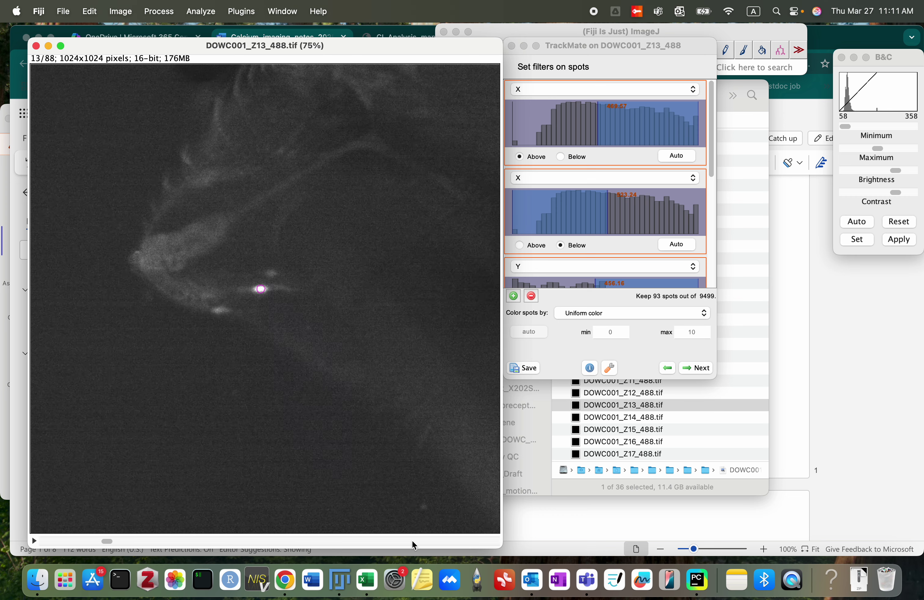
# Raise the lower X filter limit to 483 to exclude the extra spot beside the neuron in frame 7.
pyautogui.press('Right')
pyautogui.press('Right')
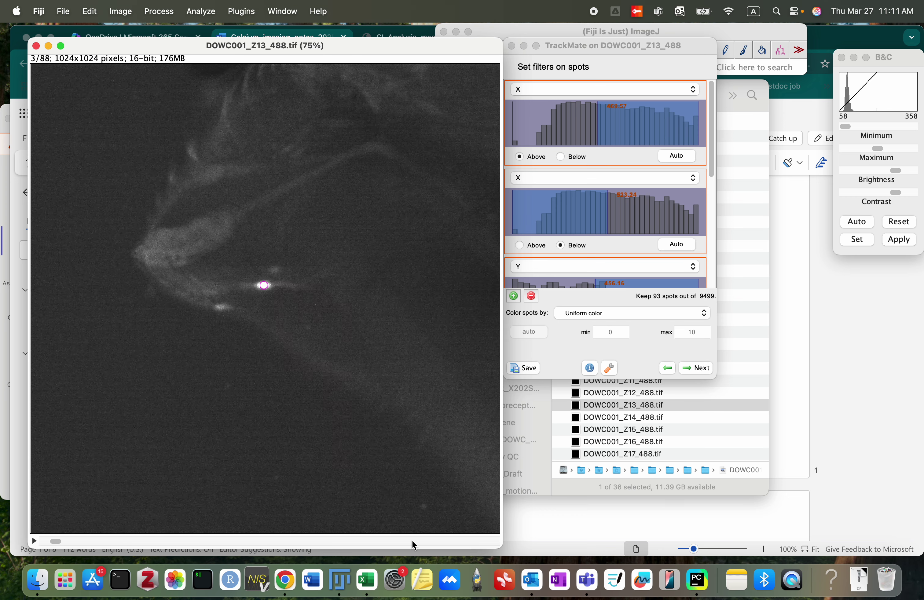
pyautogui.press('Left')
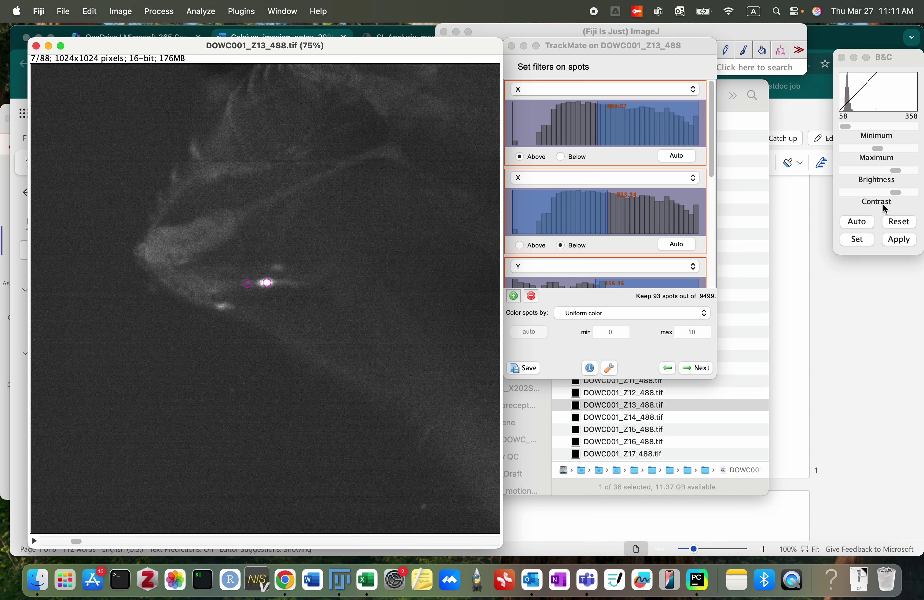
pyautogui.click(601, 133)
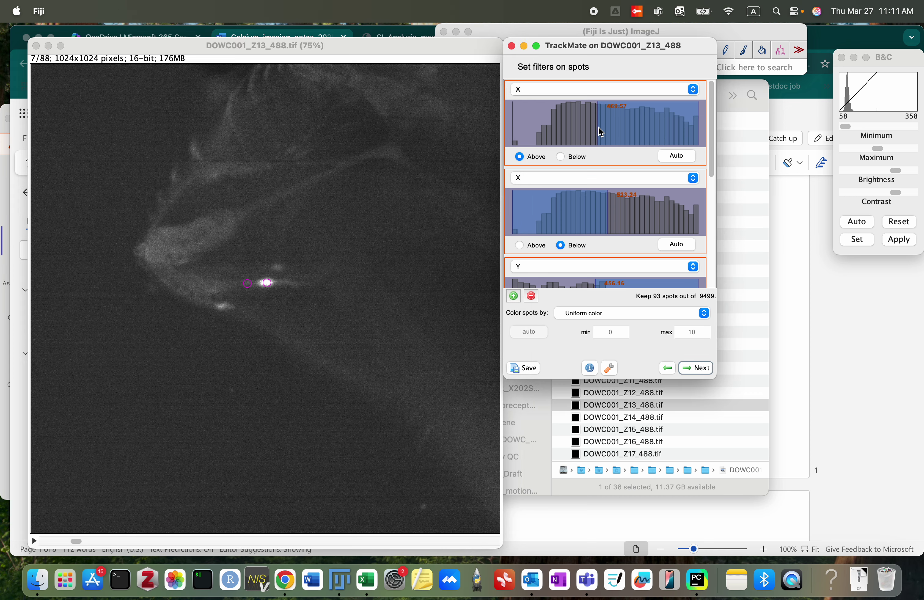
pyautogui.click(77, 540)
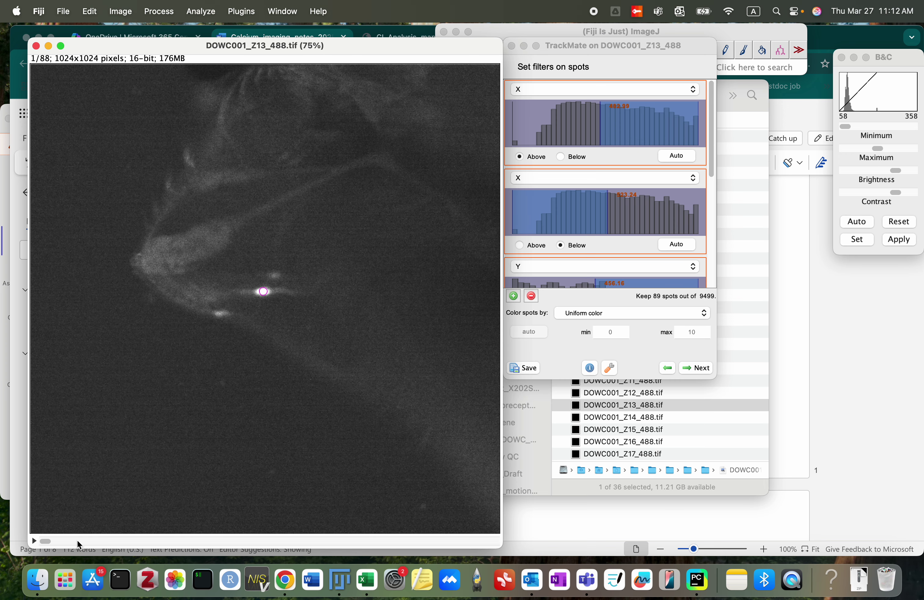
# Accept the spot filters, run the Simple LAP tracker with its current settings, and proceed to the display options.
pyautogui.click(684, 375)
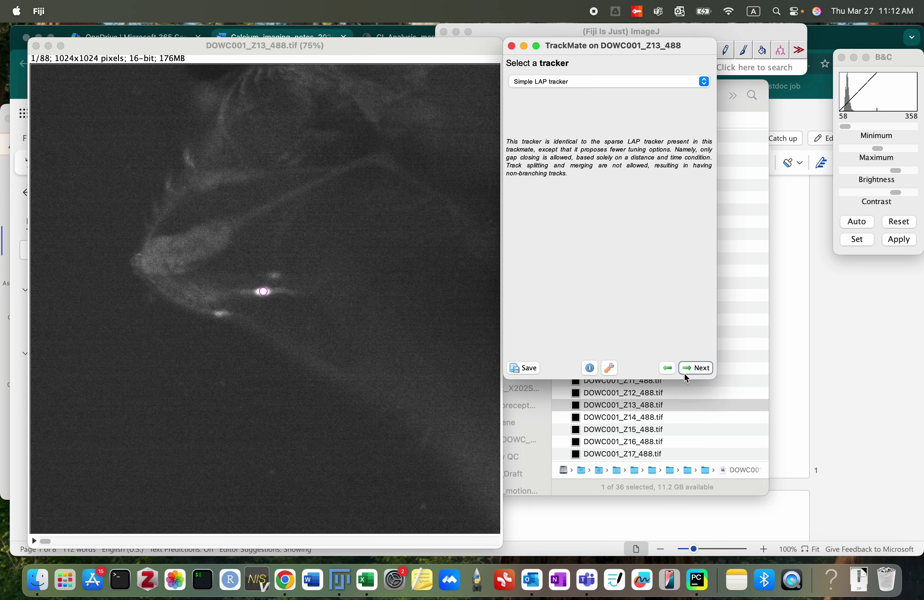
pyautogui.click(685, 375)
pyautogui.click(684, 375)
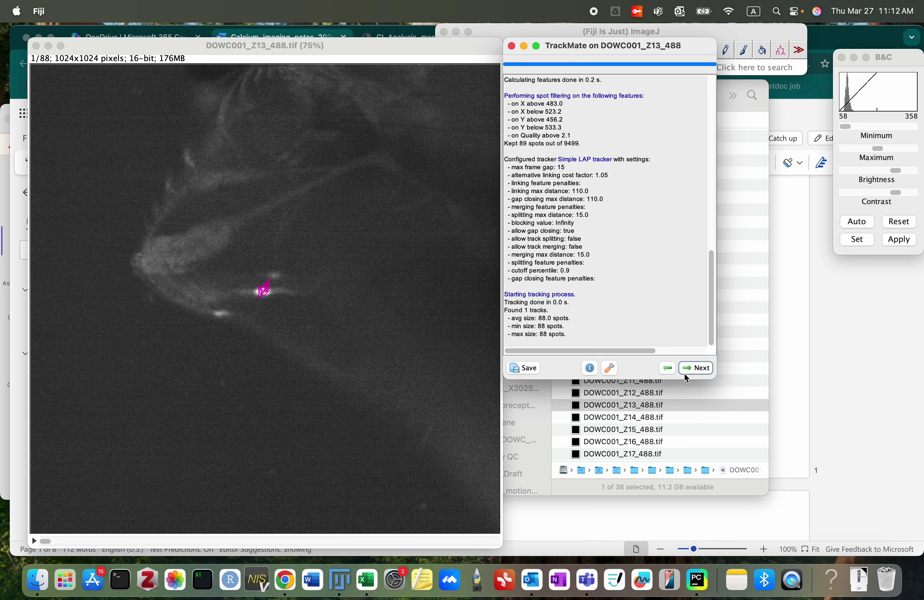
pyautogui.click(685, 374)
pyautogui.click(689, 369)
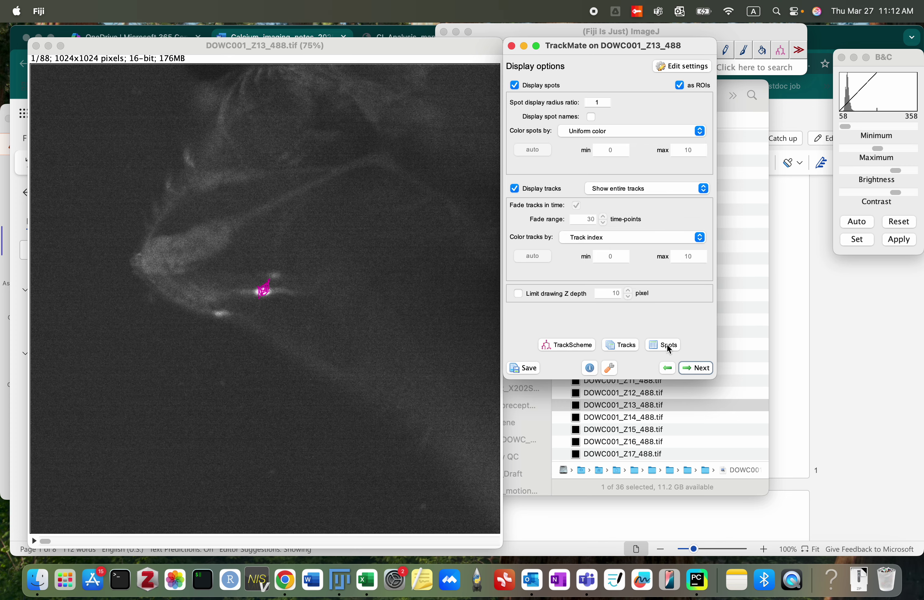
# Show the table of all spots sorted by Track ID, move it clear of the display options, and hide the tracks.
pyautogui.click(667, 345)
pyautogui.click(435, 181)
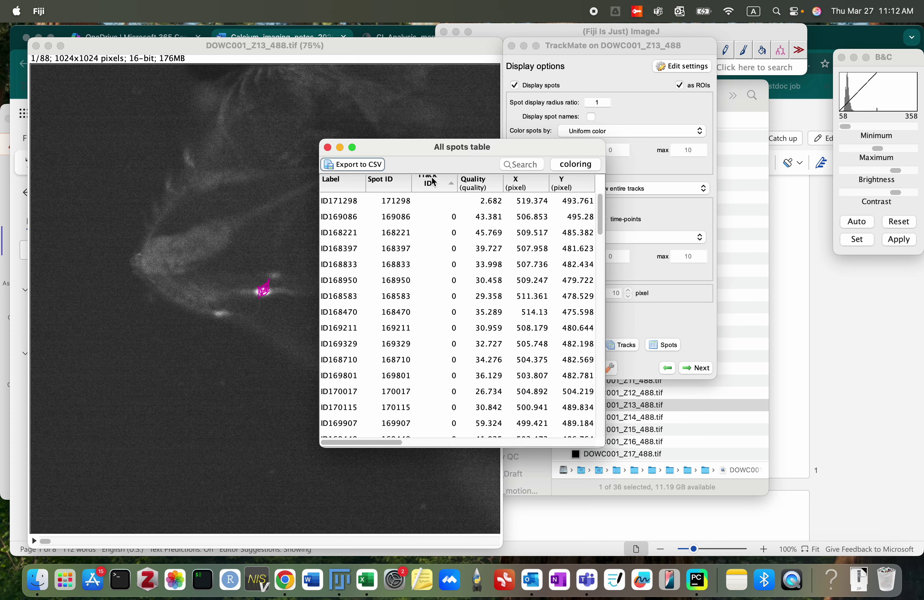
pyautogui.moveTo(467, 152); pyautogui.dragTo(448, 250)
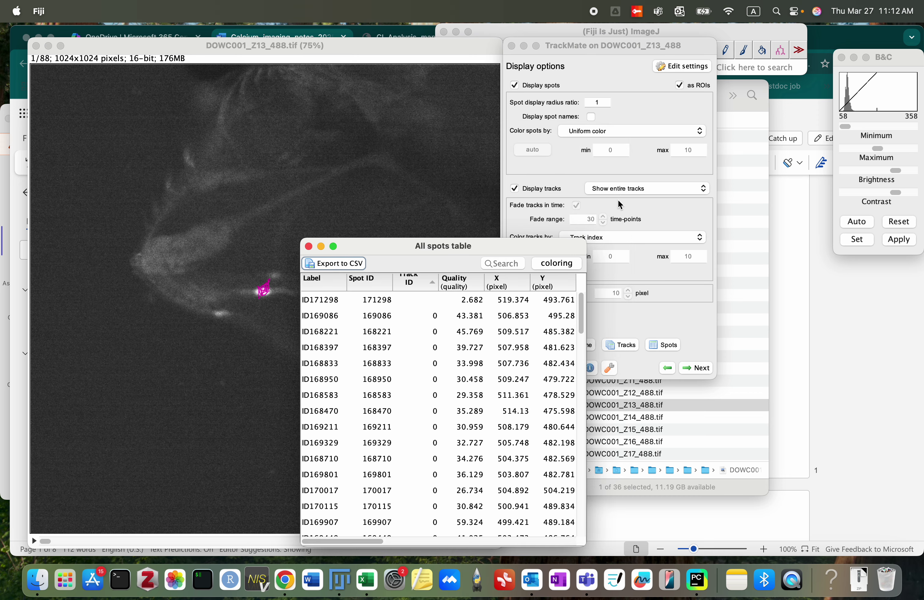
pyautogui.click(515, 189)
# Locate the spot without a track ID in the image and compare it with the first spot of track 0.
pyautogui.click(416, 299)
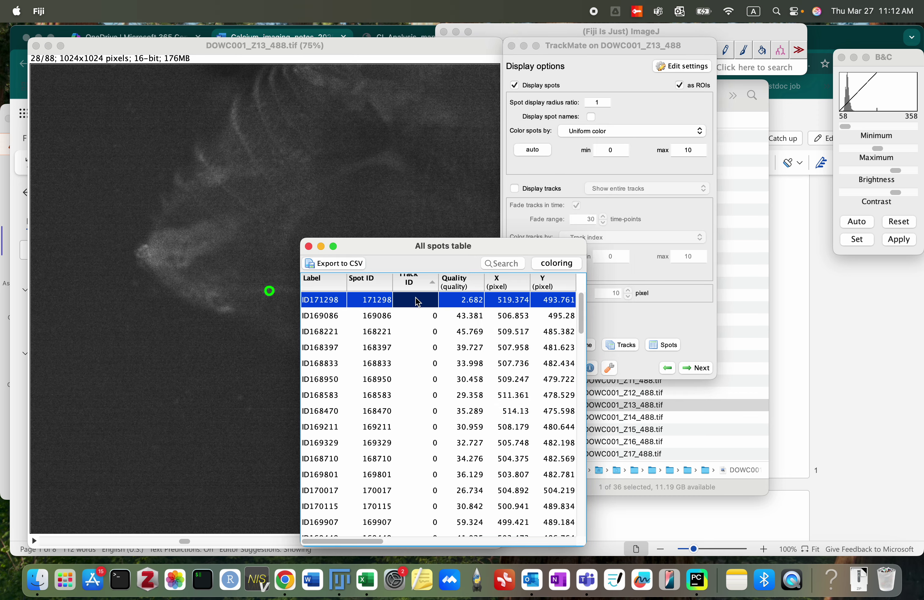
pyautogui.click(414, 315)
pyautogui.click(412, 302)
pyautogui.click(413, 315)
pyautogui.click(414, 302)
# Export the spots table as Mean_Intensity13.csv to the Neuron 1 folder.
pyautogui.click(340, 263)
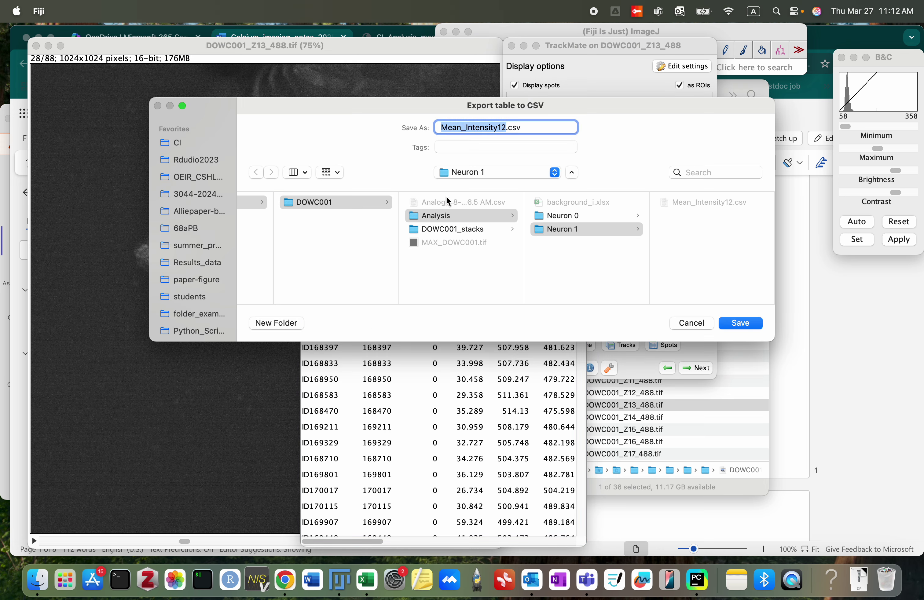
pyautogui.click(558, 230)
pyautogui.click(502, 128)
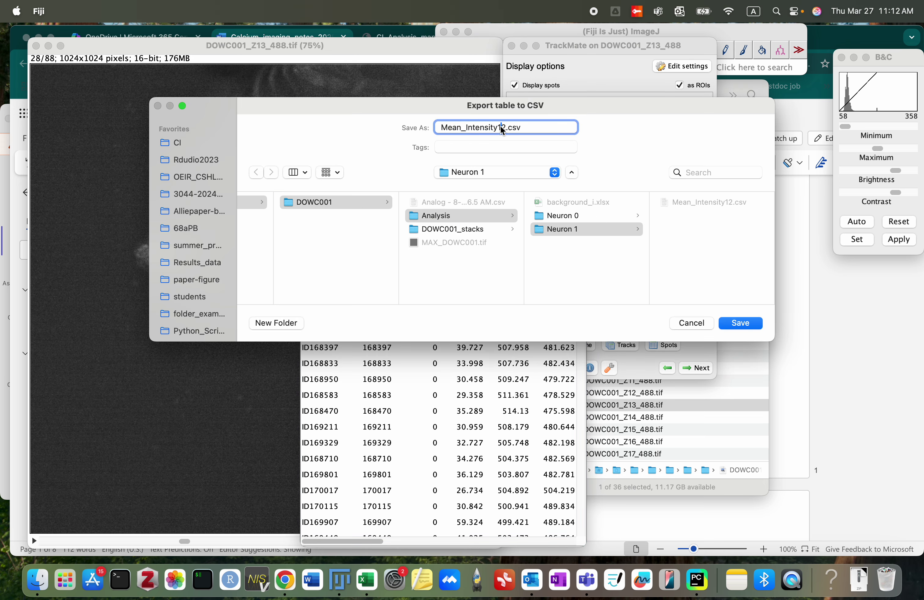
pyautogui.press('Return')
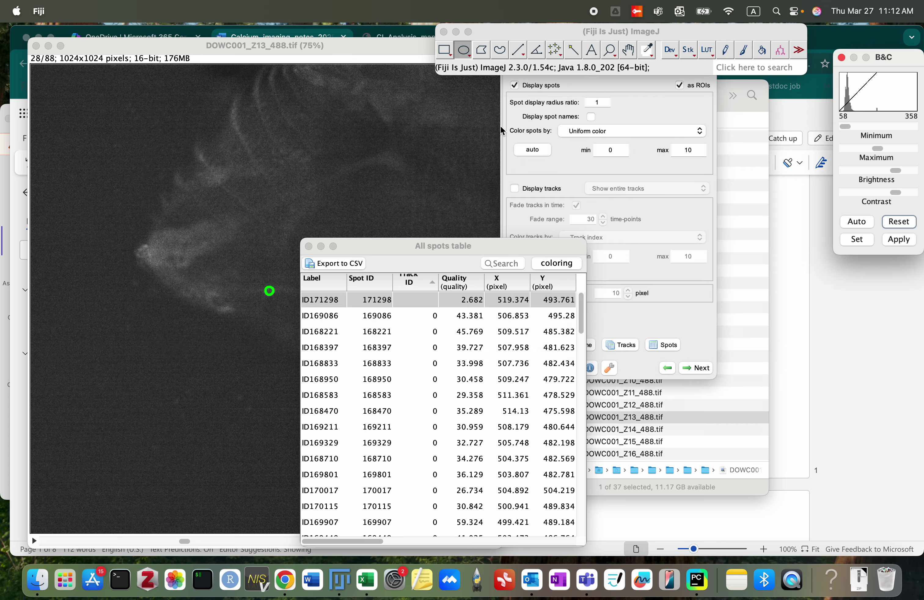
# Switch to Finder and open Mean_Intensity13.csv from the Neuron 1 folder in Excel.
pyautogui.click(760, 327)
pyautogui.click(664, 234)
pyautogui.rightClick(666, 234)
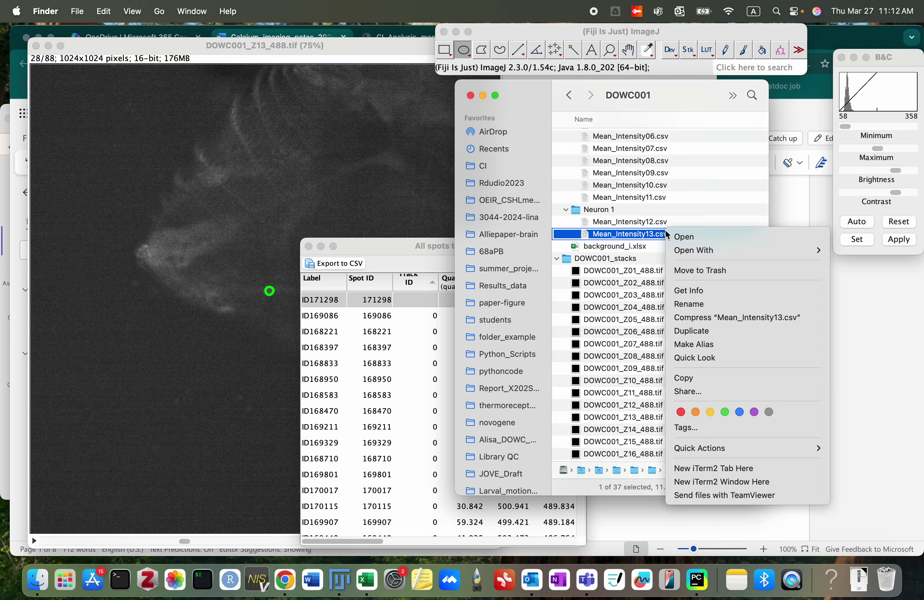
pyautogui.moveTo(695, 252)
pyautogui.click(601, 301)
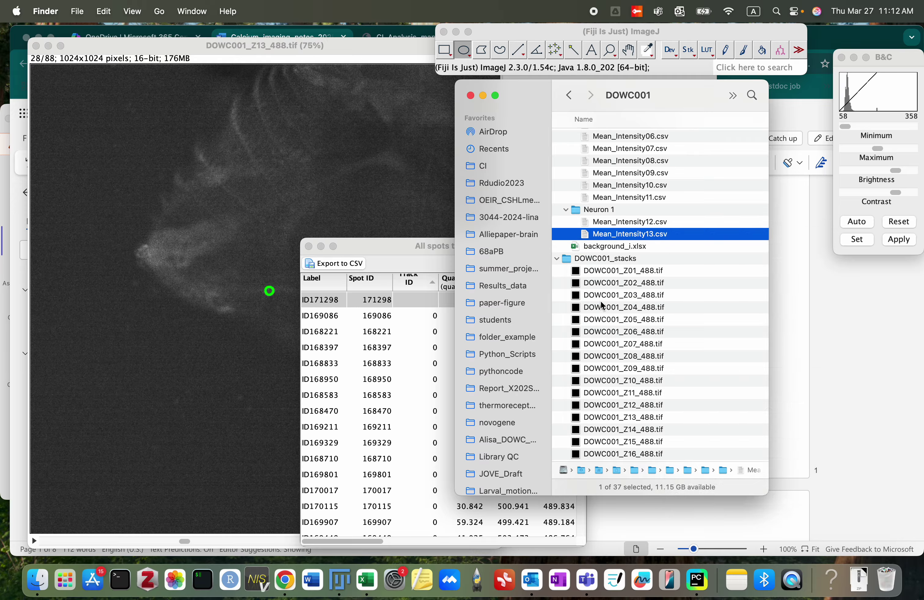
pyautogui.click(429, 287)
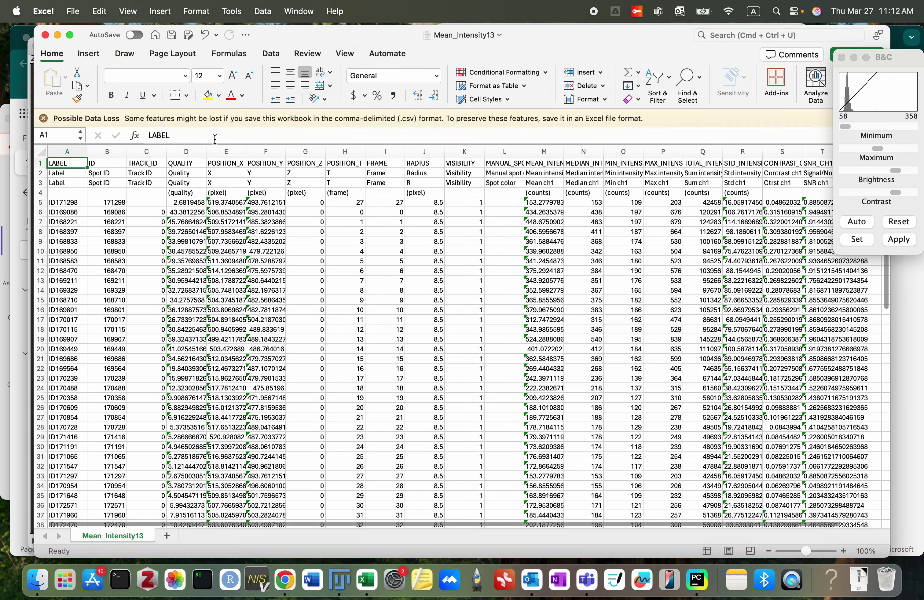
# Delete the redundant header rows 2 to 4 below the column names.
pyautogui.click(41, 174)
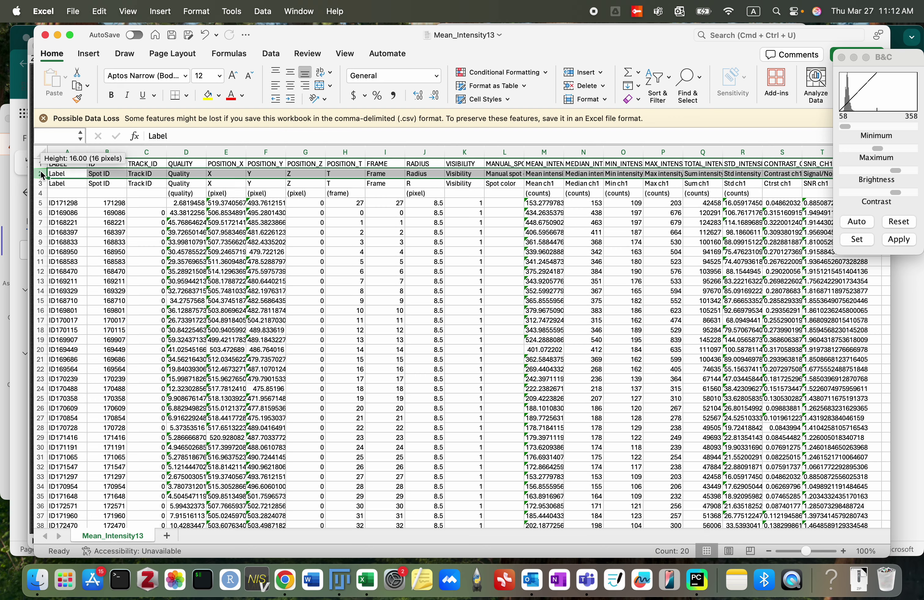
pyautogui.moveTo(41, 175); pyautogui.dragTo(40, 192)
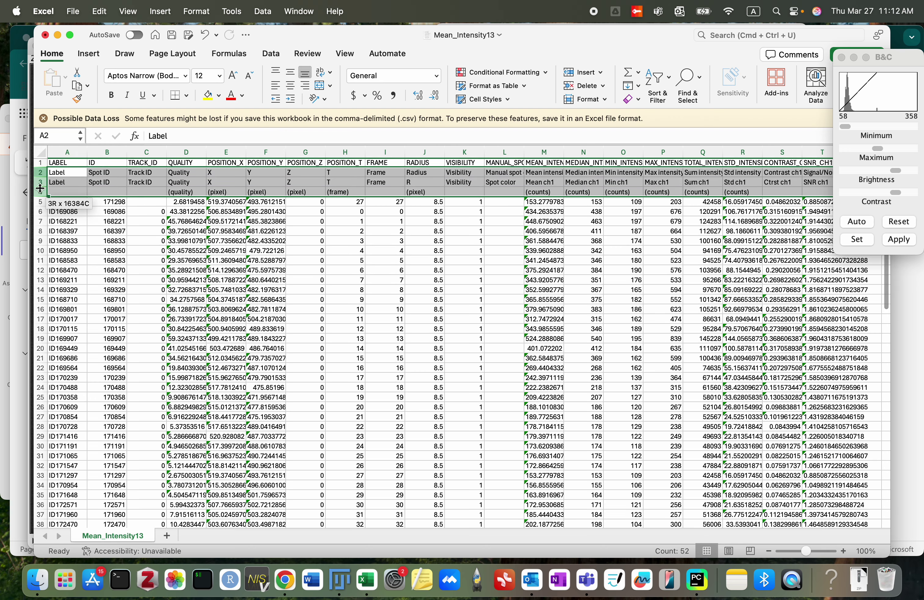
pyautogui.rightClick(72, 188)
pyautogui.click(92, 269)
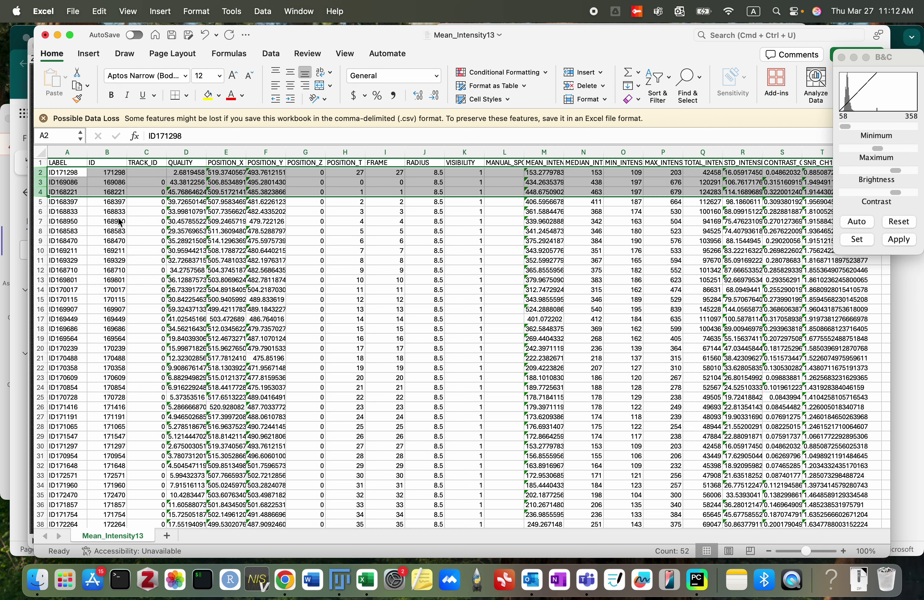
# Select the first spot's empty TRACK_ID cell, C2, and switch back to Fiji.
pyautogui.click(147, 173)
pyautogui.press('super+Tab')
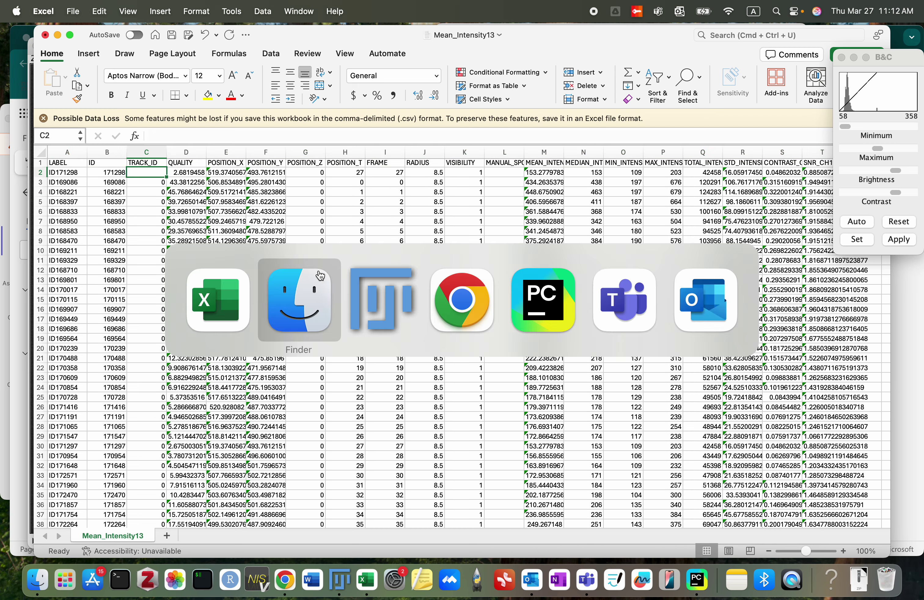
pyautogui.click(370, 288)
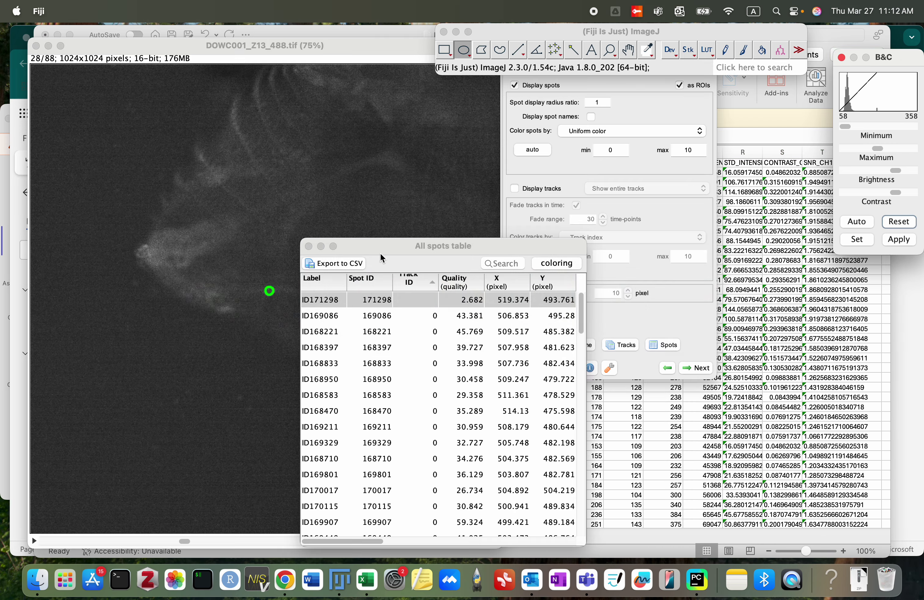
# Compare the untracked spot ID171298 with the first tracked spot on the image, moving the spots table clear of the image.
pyautogui.click(424, 320)
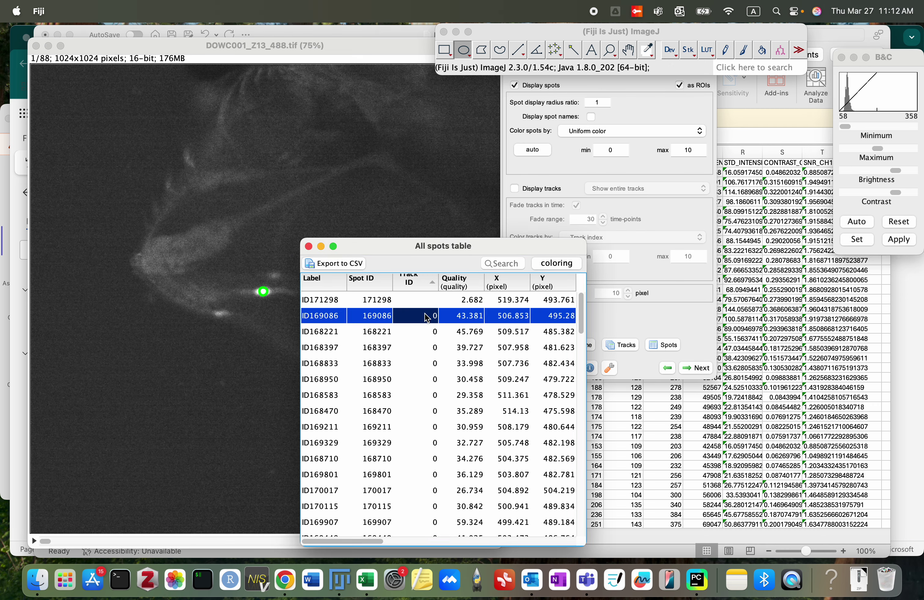
pyautogui.click(428, 300)
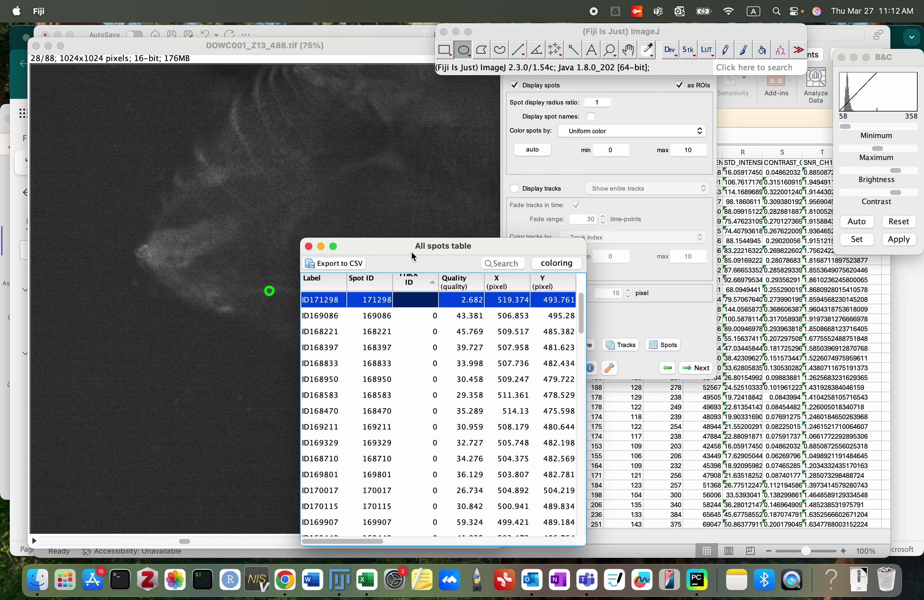
pyautogui.moveTo(413, 256); pyautogui.dragTo(544, 231)
# Examine every tracked spot from ID169086 to ID177597 in turn, checking that each one sits on the neuron.
pyautogui.click(550, 297)
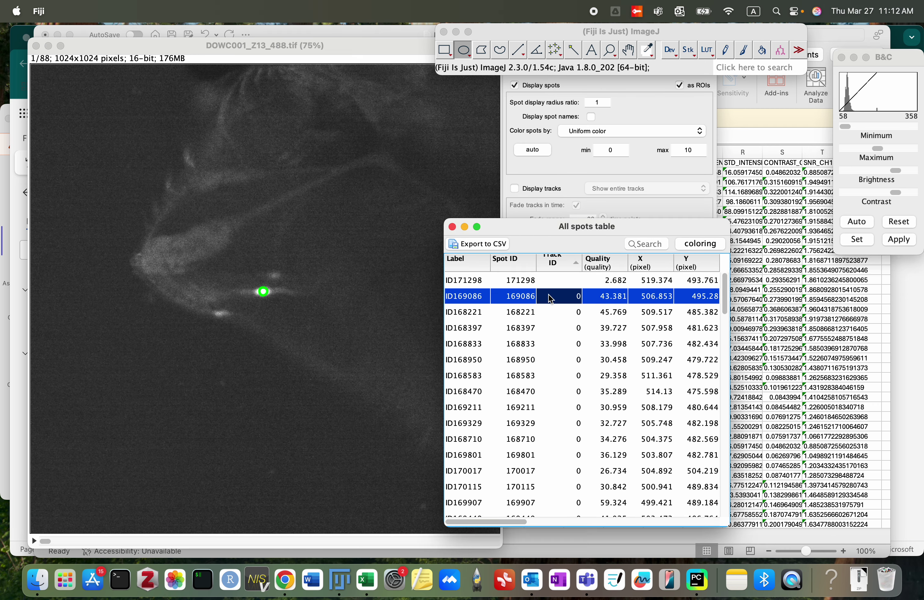
pyautogui.press('Down')
pyautogui.press('Down')
pyautogui.press('Down')
pyautogui.press('Down')
pyautogui.press('Down')
pyautogui.press('Down')
pyautogui.press('Down')
pyautogui.press('Down')
pyautogui.press('Down')
pyautogui.press('Down')
pyautogui.press('Down')
pyautogui.press('Down')
pyautogui.press('Down')
pyautogui.press('Down')
pyautogui.press('Down')
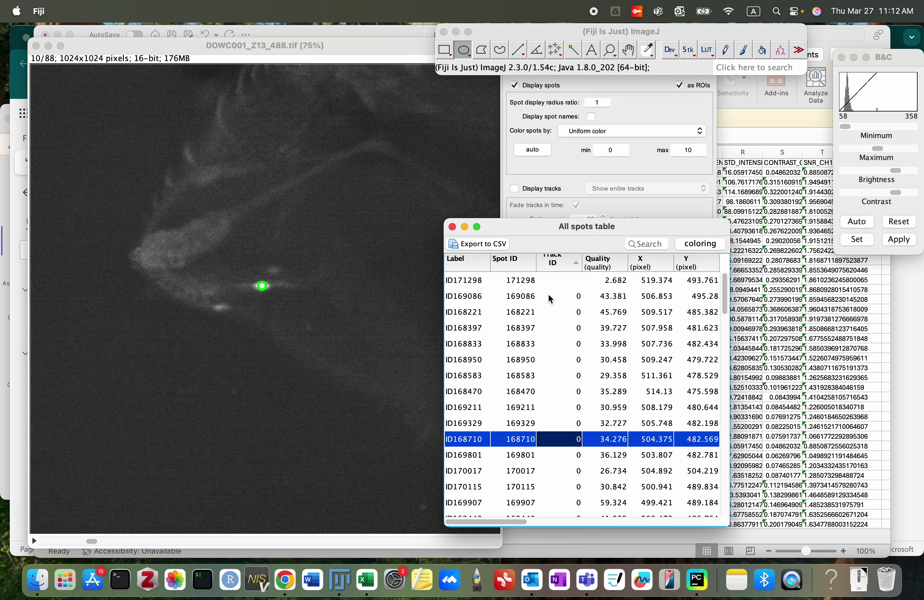
pyautogui.press('Down')
pyautogui.press('Down')
pyautogui.press('Down')
pyautogui.press('Down')
pyautogui.press('Down')
pyautogui.press('Down')
pyautogui.press('Down')
pyautogui.press('Down')
pyautogui.press('Down')
pyautogui.press('Down')
pyautogui.press('Down')
pyautogui.press('Down')
pyautogui.press('Down')
pyautogui.press('Down')
pyautogui.press('Down')
pyautogui.press('Down')
pyautogui.press('Down')
pyautogui.press('Down')
pyautogui.press('Down')
pyautogui.press('Down')
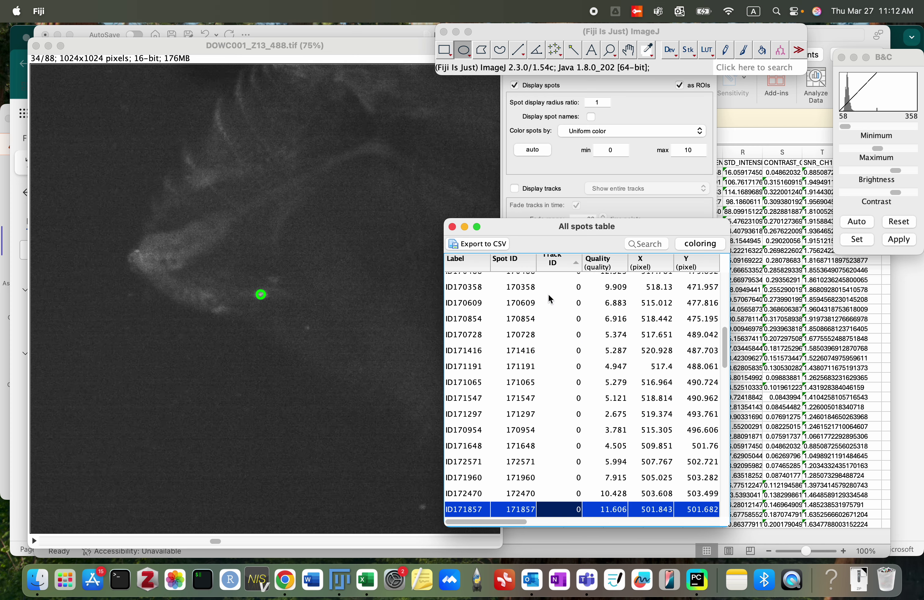
pyautogui.press('Down')
pyautogui.press('Down')
pyautogui.press('Down')
pyautogui.press('Down')
pyautogui.press('Down')
pyautogui.press('Down')
pyautogui.press('Down')
pyautogui.press('Down')
pyautogui.press('Down')
pyautogui.press('Down')
pyautogui.press('Down')
pyautogui.press('Down')
pyautogui.press('Down')
pyautogui.press('Down')
pyautogui.press('Down')
pyautogui.press('Down')
pyautogui.press('Down')
pyautogui.press('Down')
pyautogui.press('Down')
pyautogui.press('Down')
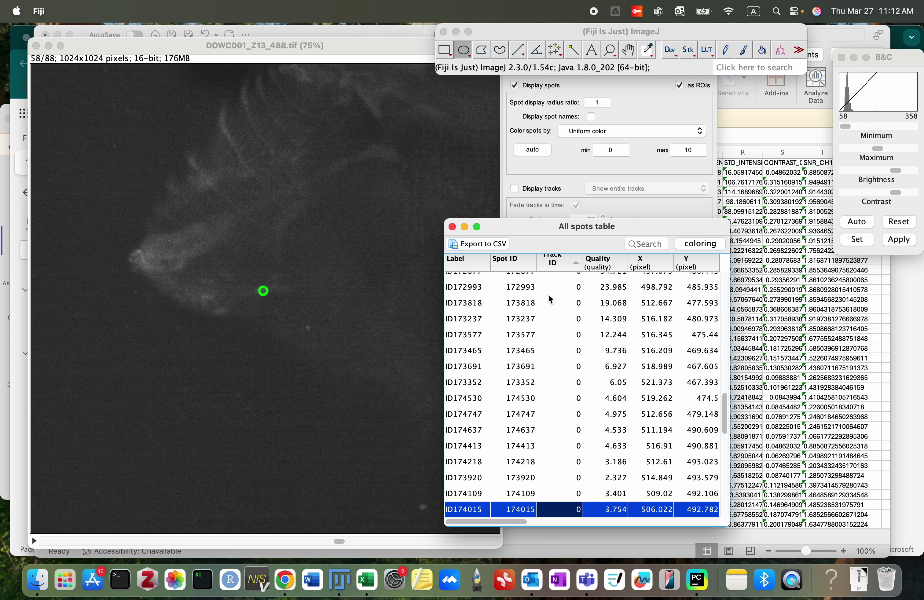
pyautogui.press('Down')
pyautogui.press('Down')
pyautogui.press('Down')
pyautogui.press('Down')
pyautogui.press('Down')
pyautogui.press('Down')
pyautogui.press('Down')
pyautogui.press('Down')
pyautogui.press('Down')
pyautogui.press('Down')
pyautogui.press('Down')
pyautogui.press('Down')
pyautogui.press('Down')
pyautogui.press('Down')
pyautogui.press('Down')
pyautogui.press('Down')
pyautogui.press('Down')
pyautogui.press('Down')
pyautogui.press('Down')
pyautogui.press('Down')
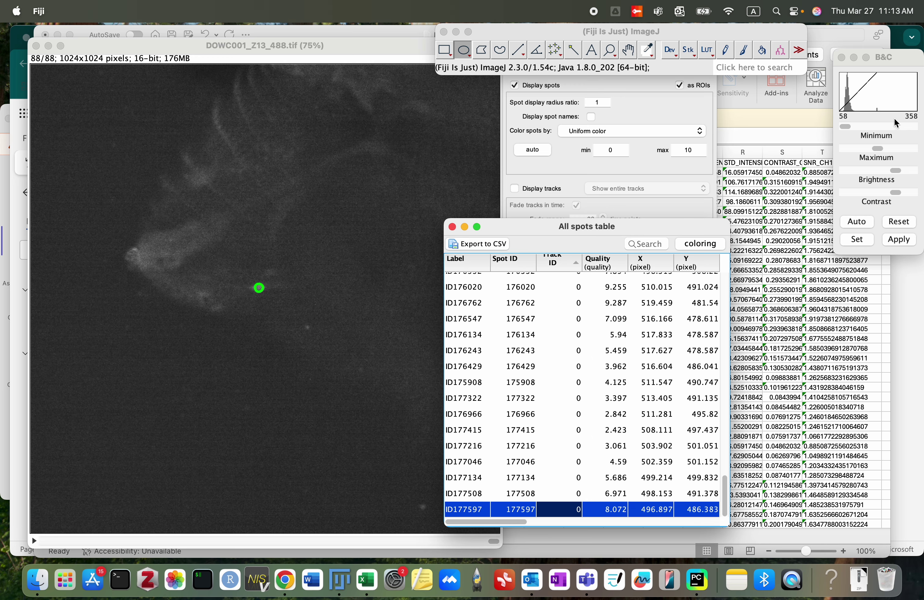
# Switch to Excel and sort the whole Mean_Intensity13 sheet by POSITION_T in ascending order.
pyautogui.press('super+Tab')
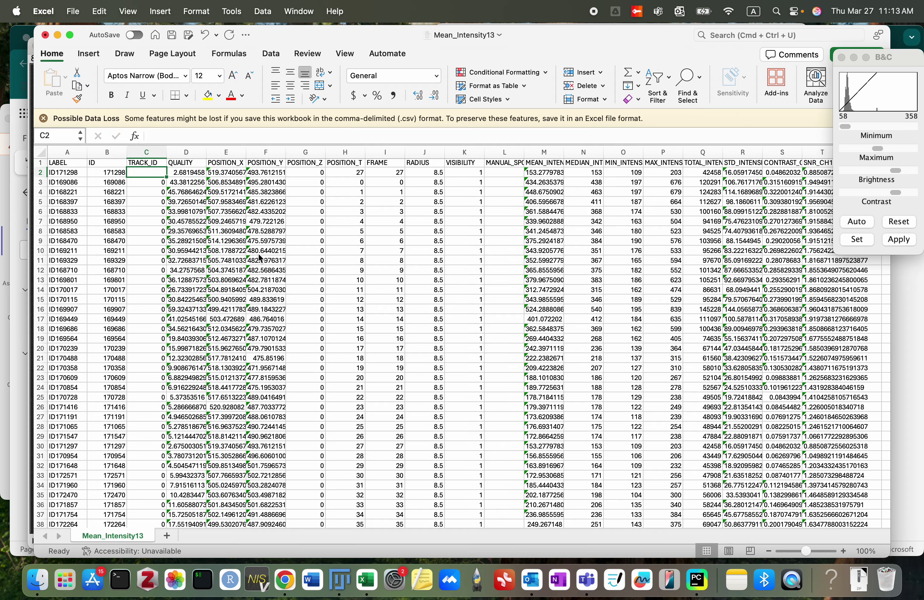
pyautogui.click(42, 153)
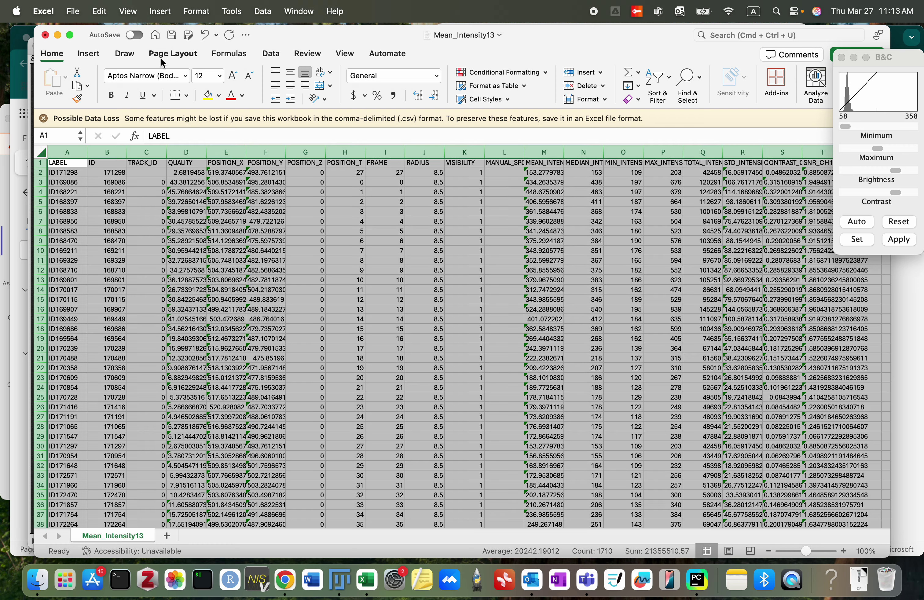
pyautogui.click(272, 55)
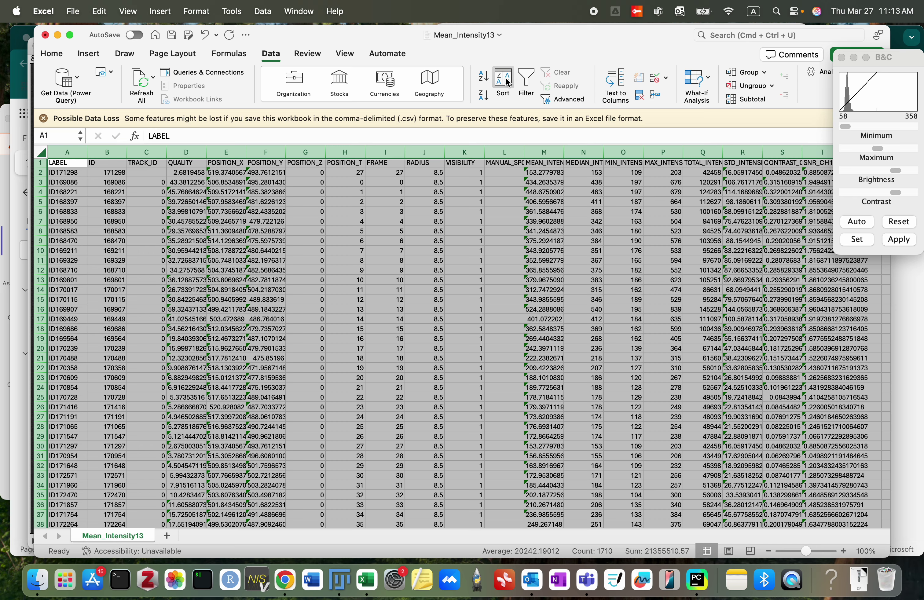
pyautogui.click(506, 82)
pyautogui.click(341, 93)
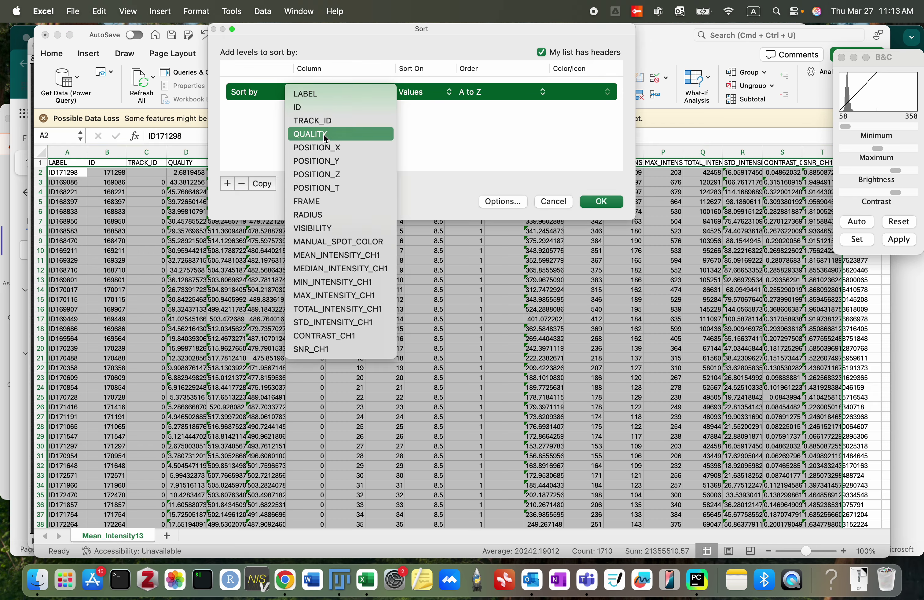
pyautogui.click(323, 187)
pyautogui.click(594, 201)
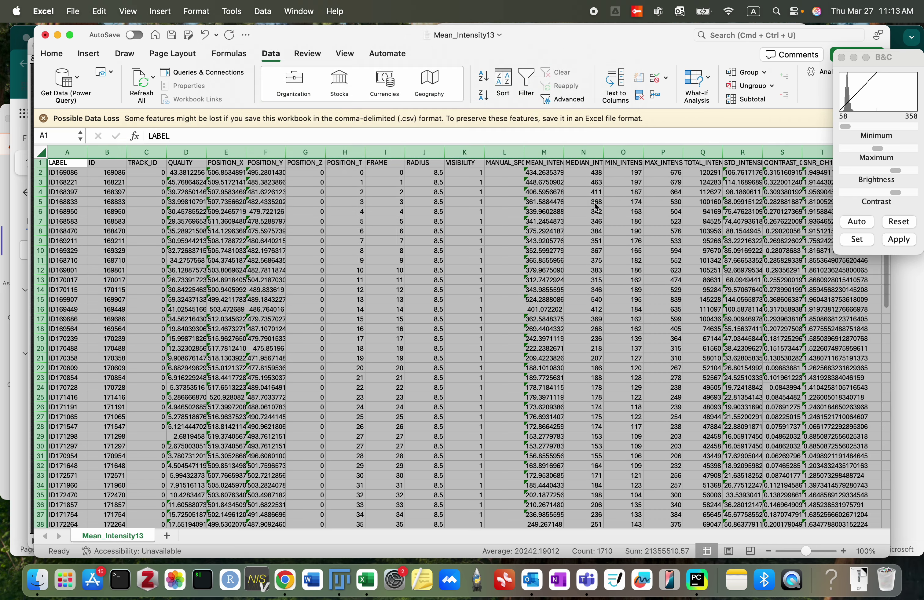
# Highlight duplicate values in the POSITION_T column with light red fill and dark red text.
pyautogui.click(342, 211)
pyautogui.click(357, 152)
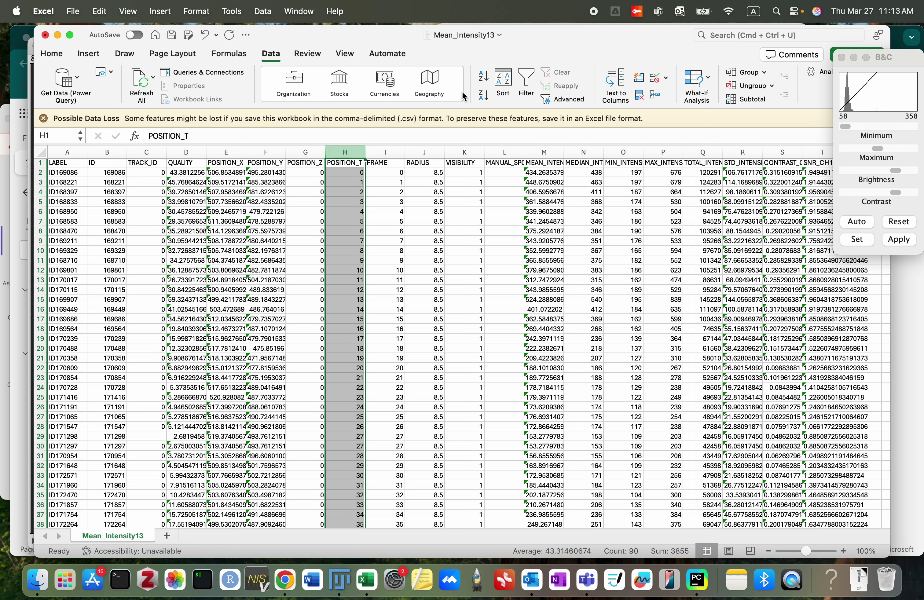
pyautogui.click(51, 54)
pyautogui.click(486, 72)
pyautogui.moveTo(527, 93)
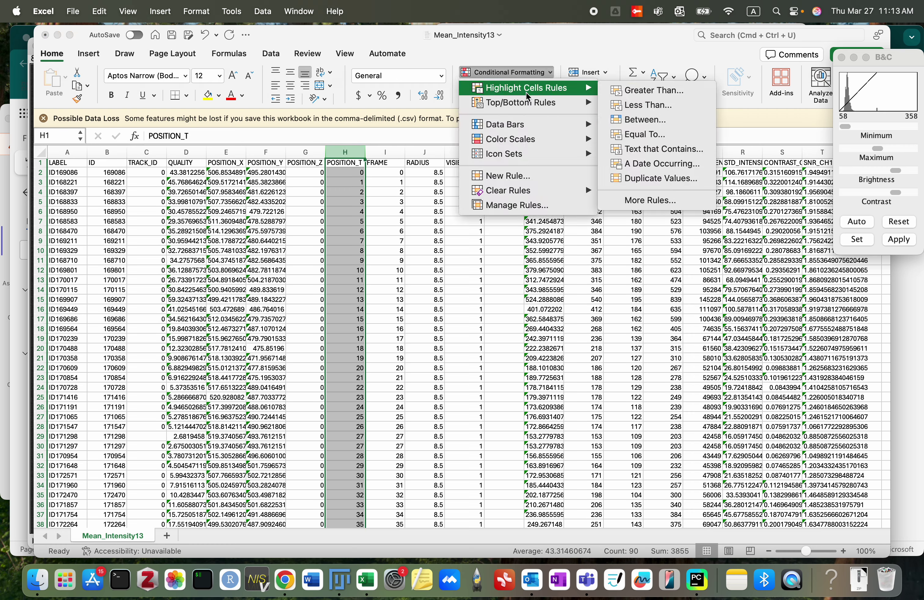
pyautogui.click(667, 182)
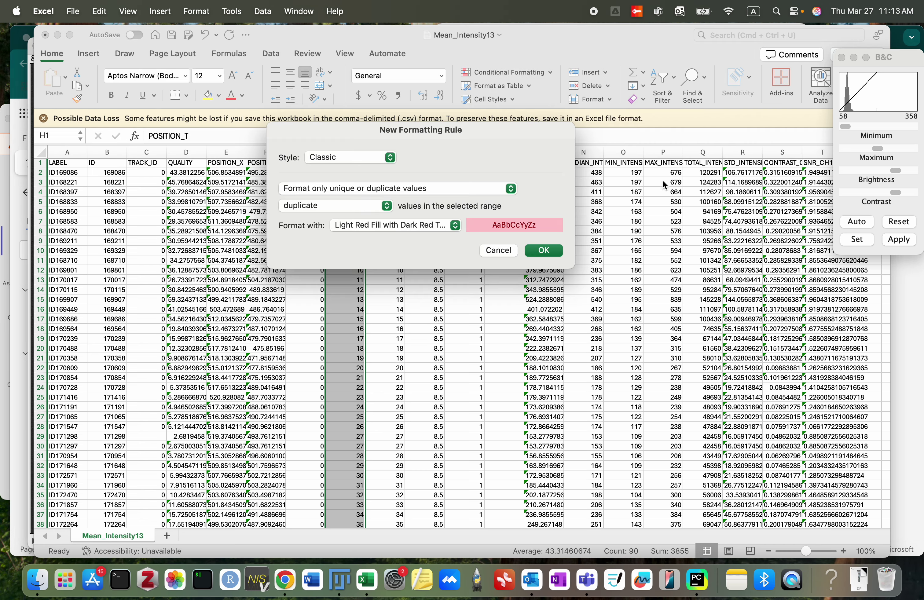
pyautogui.click(543, 250)
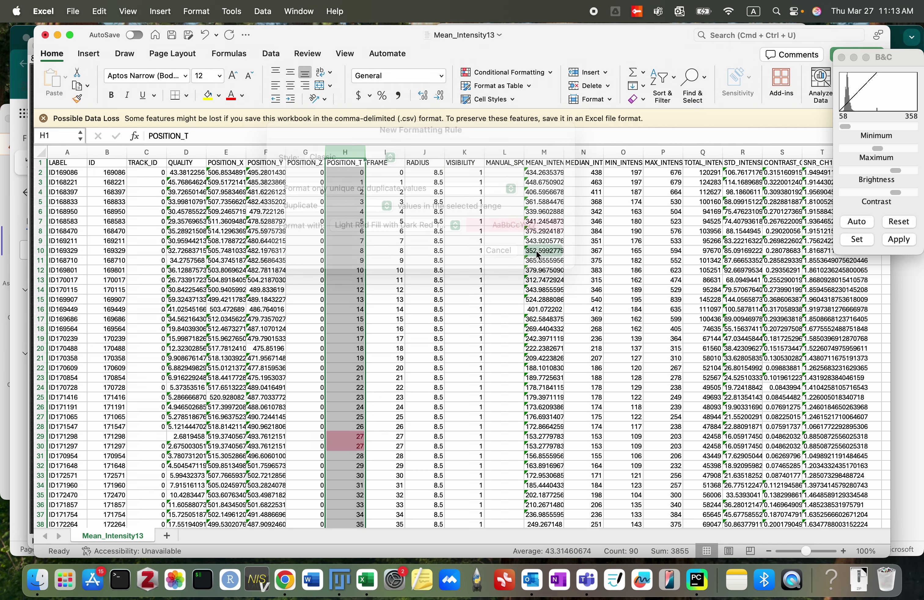
# Delete row 29, the duplicate time point 27 entry for ID171298 that has no track ID.
pyautogui.click(349, 439)
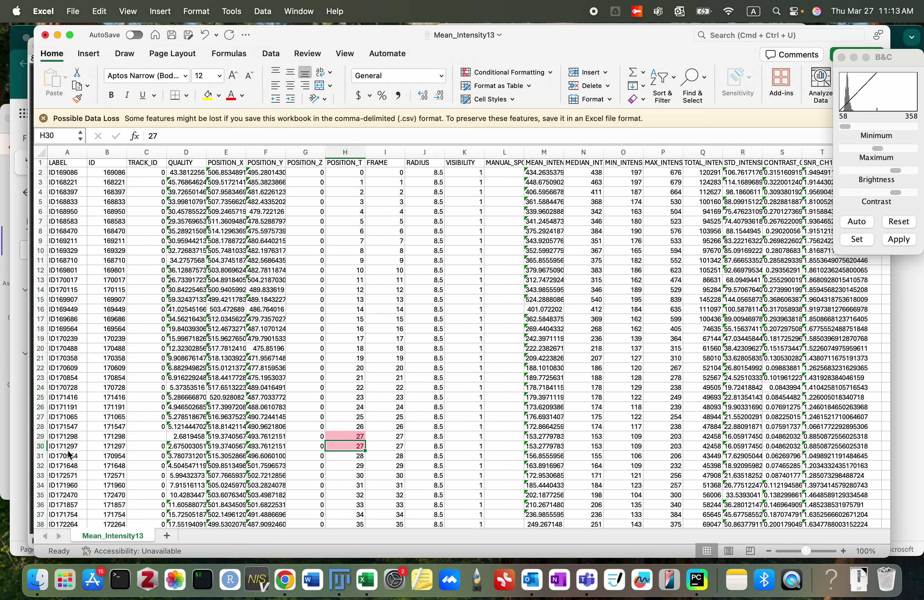
pyautogui.click(40, 436)
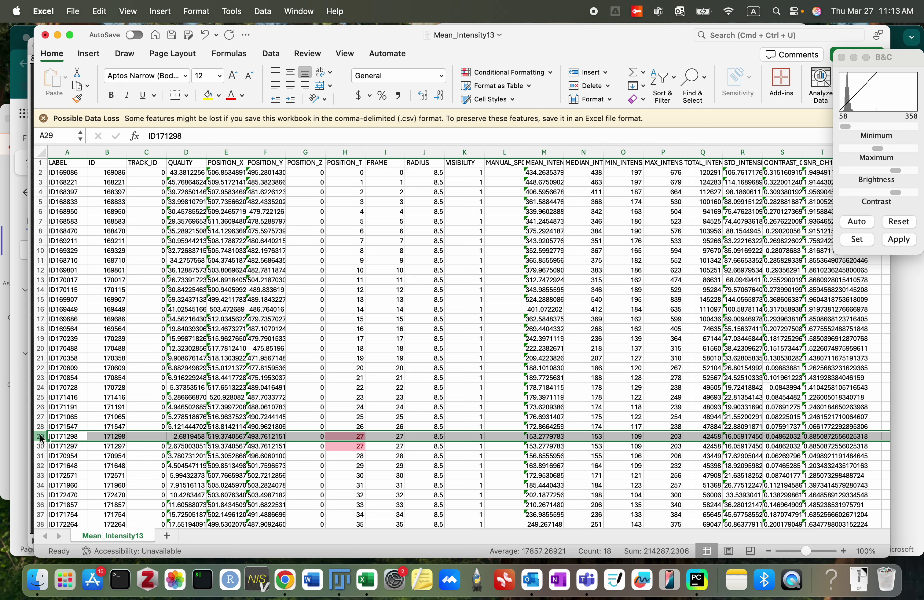
pyautogui.click(39, 426)
pyautogui.rightClick(39, 427)
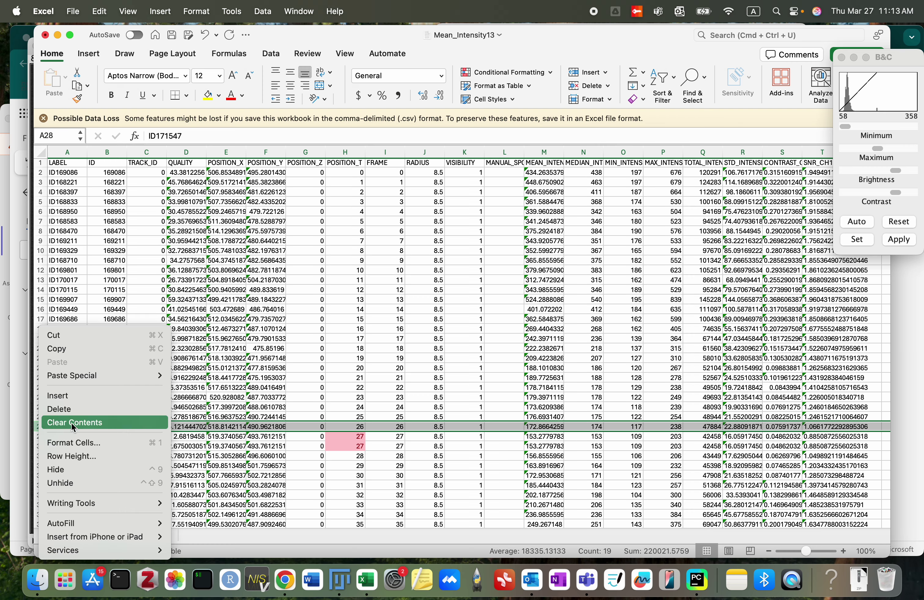
pyautogui.click(259, 439)
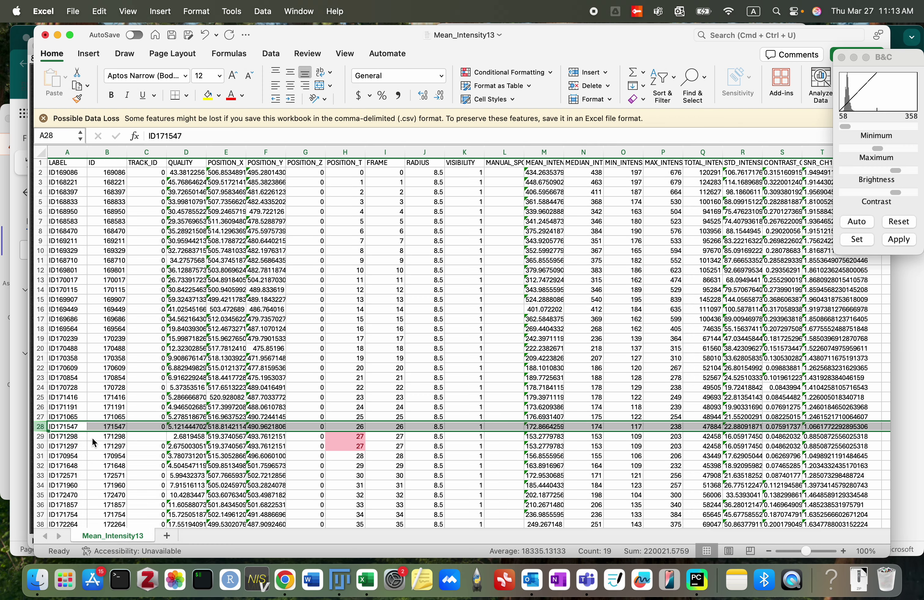
pyautogui.click(40, 436)
pyautogui.rightClick(40, 436)
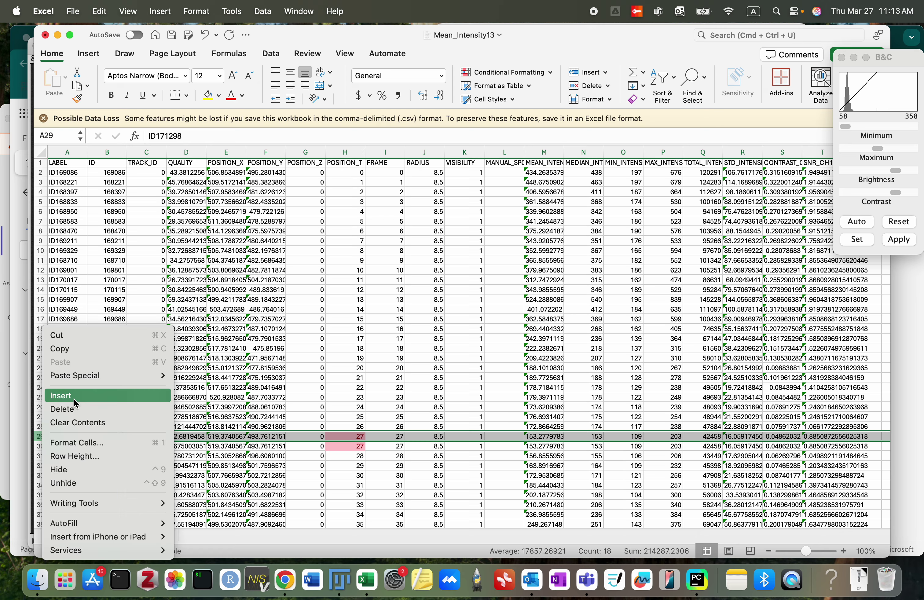
pyautogui.click(74, 409)
# Check the remaining POSITION_T rows for duplicates, save Mean_Intensity13.csv and close its window.
pyautogui.scroll(-15, 361, 431)
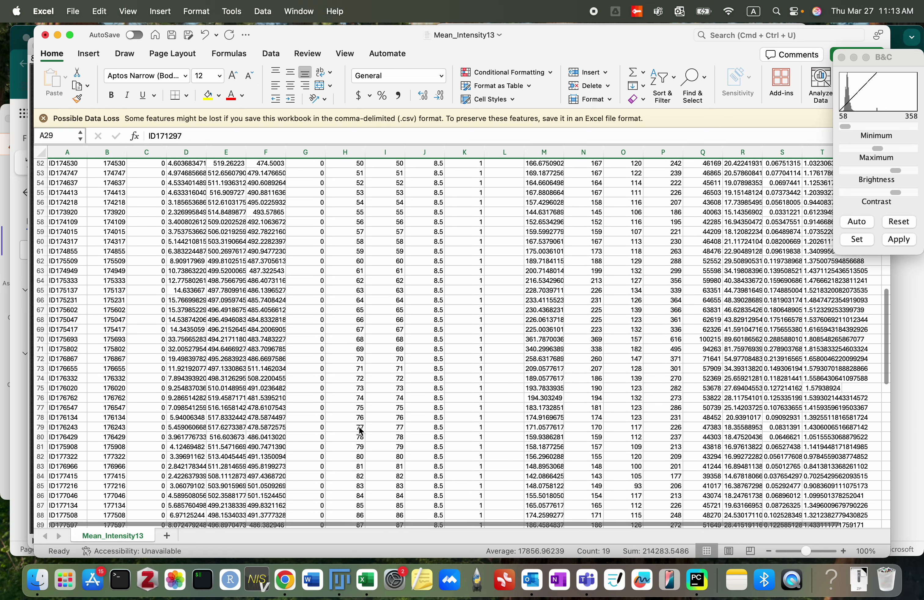
pyautogui.scroll(-5, 361, 431)
pyautogui.scroll(20, 361, 430)
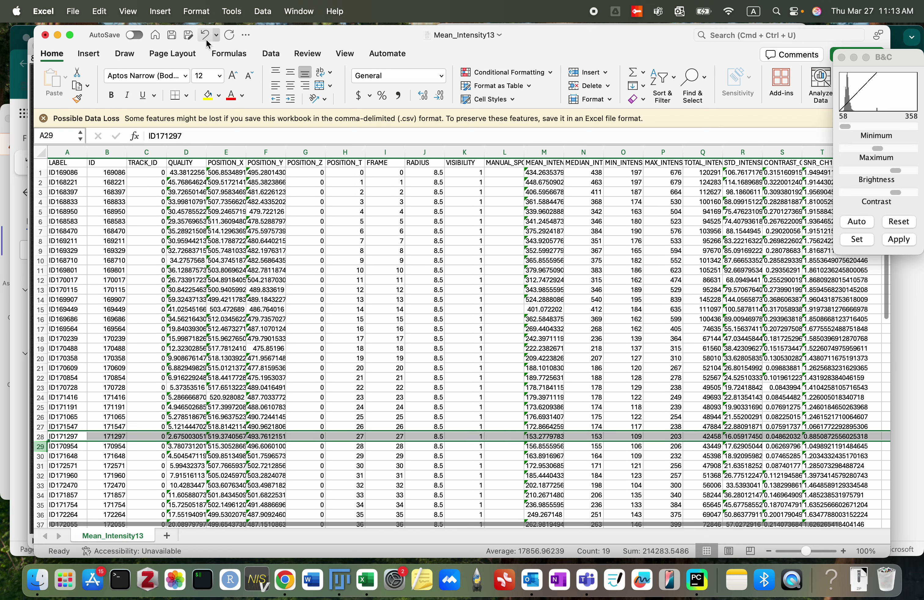
pyautogui.click(171, 34)
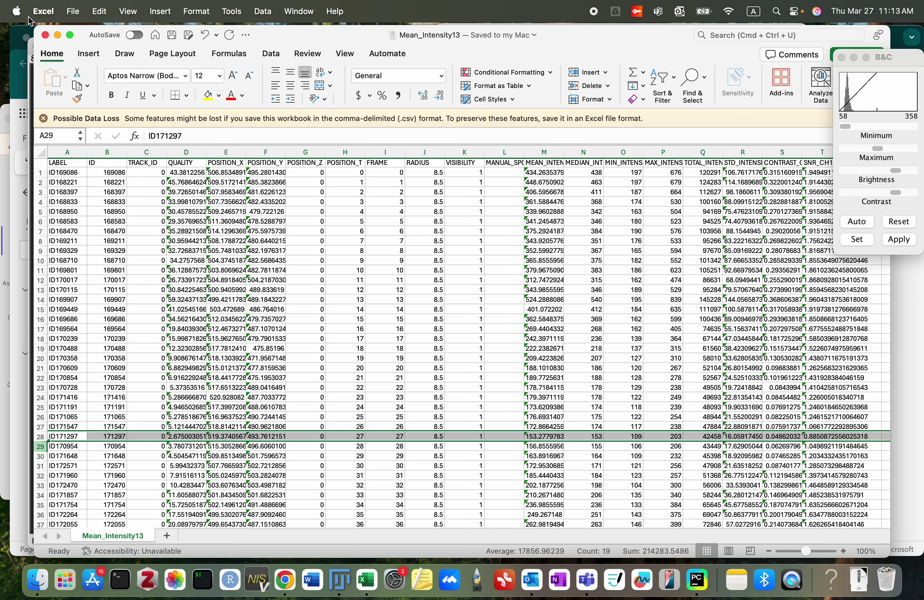
pyautogui.click(45, 36)
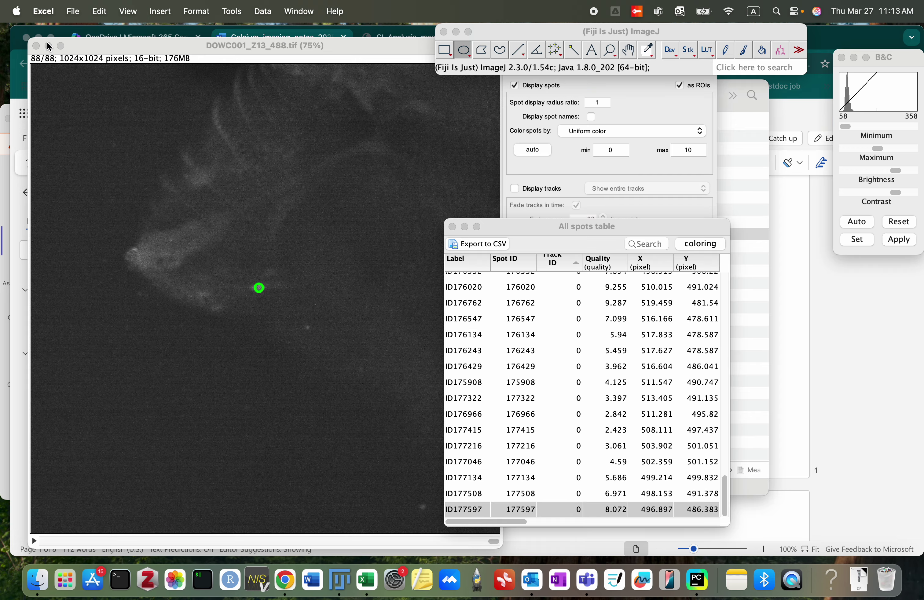
# Close the All spots table and the TrackMate window for DOWC001_Z13_488.
pyautogui.click(452, 225)
pyautogui.click(576, 177)
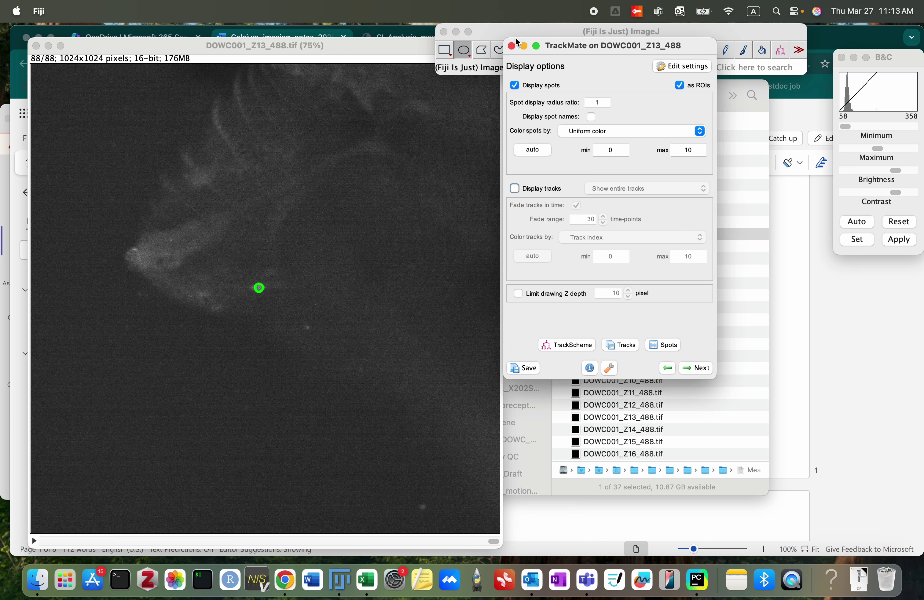
pyautogui.click(512, 46)
# Draw a circular background selection about 17 by 17 pixels just below the neuron, with the image at 200% zoom.
pyautogui.click(262, 292)
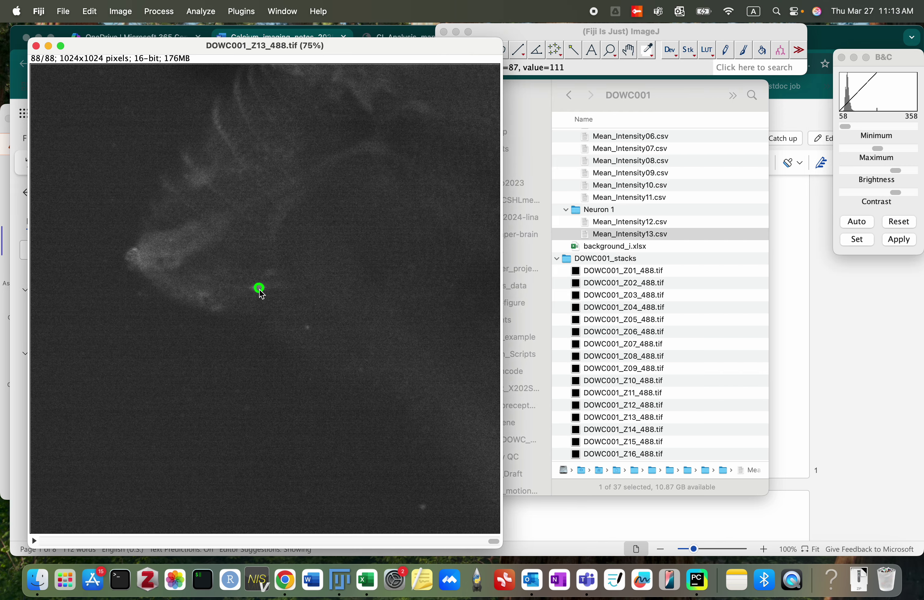
pyautogui.press('+')
pyautogui.press('+')
pyautogui.press('+')
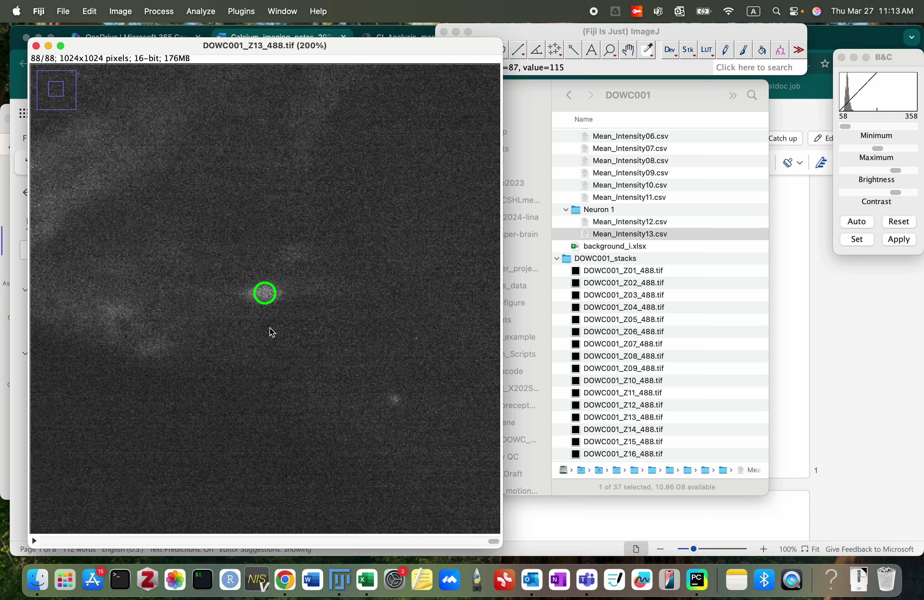
pyautogui.moveTo(252, 325); pyautogui.dragTo(272, 345)
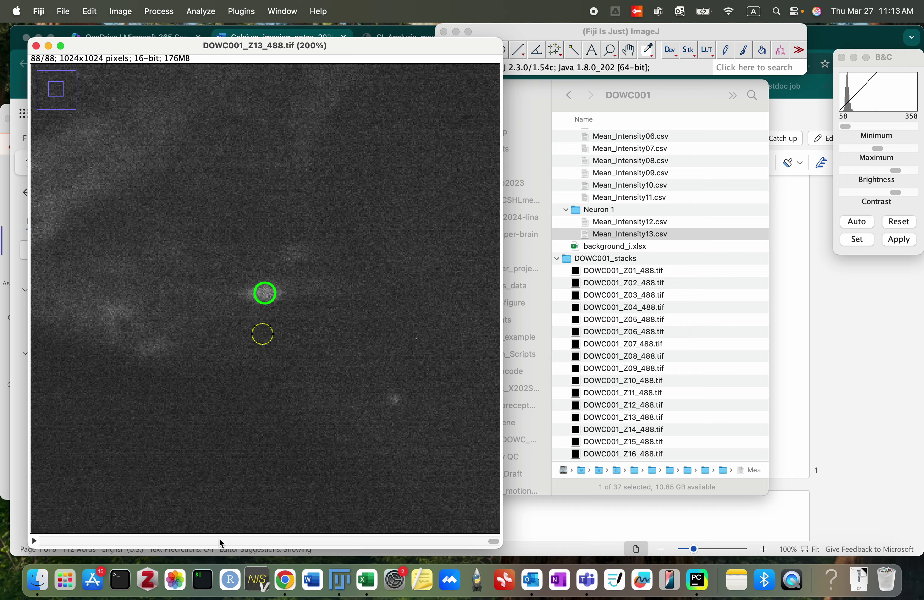
# Go to frame 12, shift the circle onto clear background below and right of its drawn position, and measure it.
pyautogui.moveTo(494, 541); pyautogui.dragTo(107, 524)
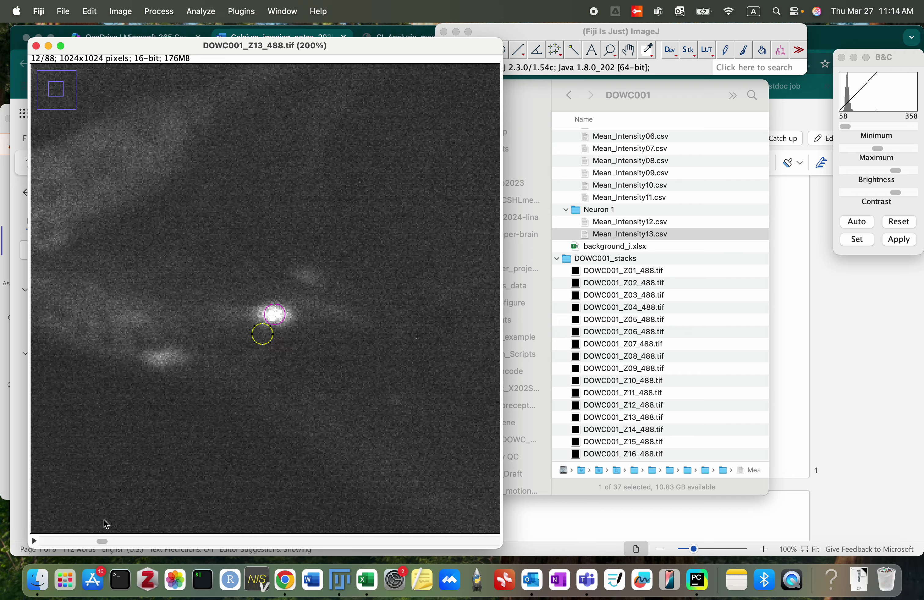
pyautogui.press('Right')
pyautogui.press('Right')
pyautogui.press('Right')
pyautogui.press('Right')
pyautogui.press('Down')
pyautogui.press('Down')
pyautogui.press('Down')
pyautogui.press('Down')
pyautogui.press('Down')
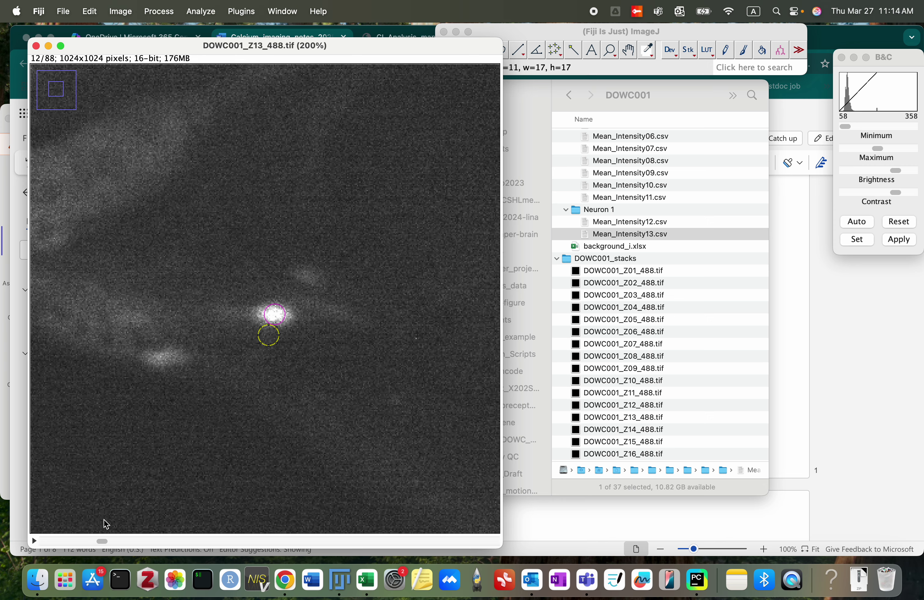
pyautogui.press('Down')
pyautogui.press('Down')
pyautogui.press('Down')
pyautogui.press('Down')
pyautogui.press('Down')
pyautogui.press('Right')
pyautogui.press('Right')
pyautogui.press('Right')
pyautogui.press('Right')
pyautogui.press('Right')
pyautogui.press('Right')
pyautogui.press('Down')
pyautogui.press('Down')
pyautogui.press('Down')
pyautogui.press('Down')
pyautogui.press('Down')
pyautogui.press('super+m')
# Go to frame 24, shift the circle right to stay below the neuron, and measure the background.
pyautogui.moveTo(101, 541); pyautogui.dragTo(165, 540)
pyautogui.press('Right')
pyautogui.press('Right')
pyautogui.press('Right')
pyautogui.press('Right')
pyautogui.press('Right')
pyautogui.press('Right')
pyautogui.press('Right')
pyautogui.press('Right')
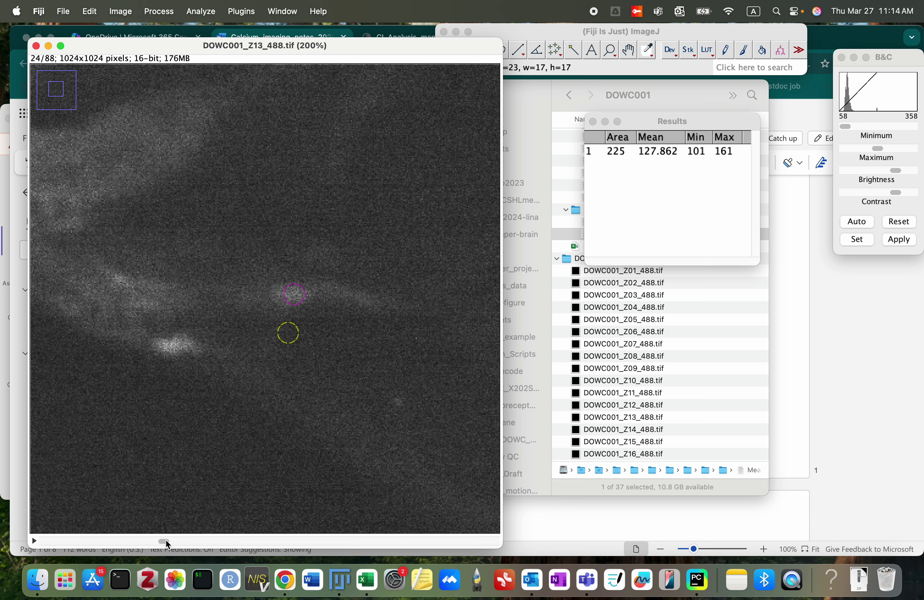
pyautogui.press('super+m')
# Go to frame 36, shift the circle left to sit below the neuron, and measure the background.
pyautogui.moveTo(165, 540); pyautogui.dragTo(230, 544)
pyautogui.press('Left')
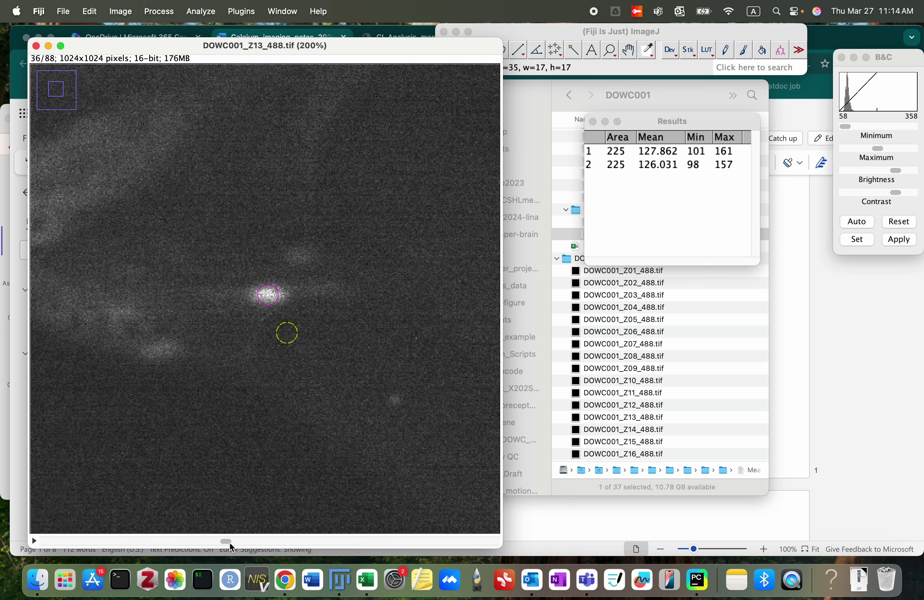
pyautogui.press('super+m')
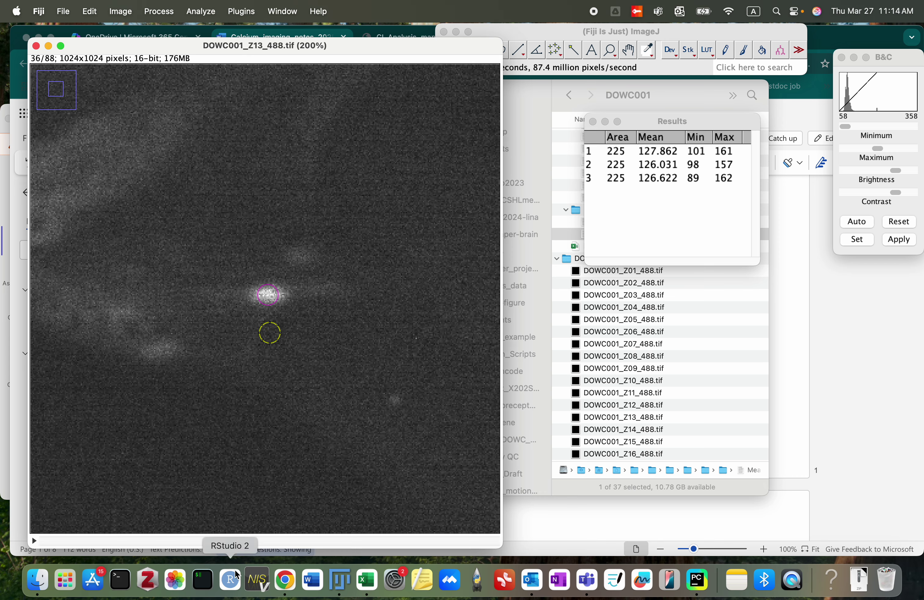
# Go to frame 48, shift the circle right and up to sit below the neuron, and measure the background.
pyautogui.moveTo(225, 540); pyautogui.dragTo(296, 540)
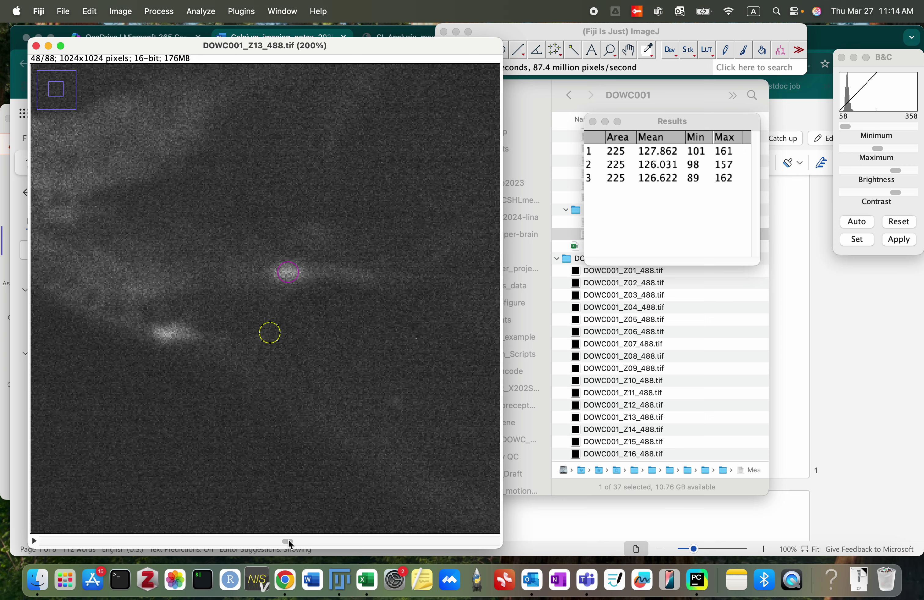
pyautogui.press('Right')
pyautogui.press('Right')
pyautogui.press('Right')
pyautogui.press('Right')
pyautogui.press('Right')
pyautogui.press('Right')
pyautogui.press('Right')
pyautogui.press('Right')
pyautogui.press('Right')
pyautogui.press('Right')
pyautogui.press('Right')
pyautogui.press('Right')
pyautogui.press('Right')
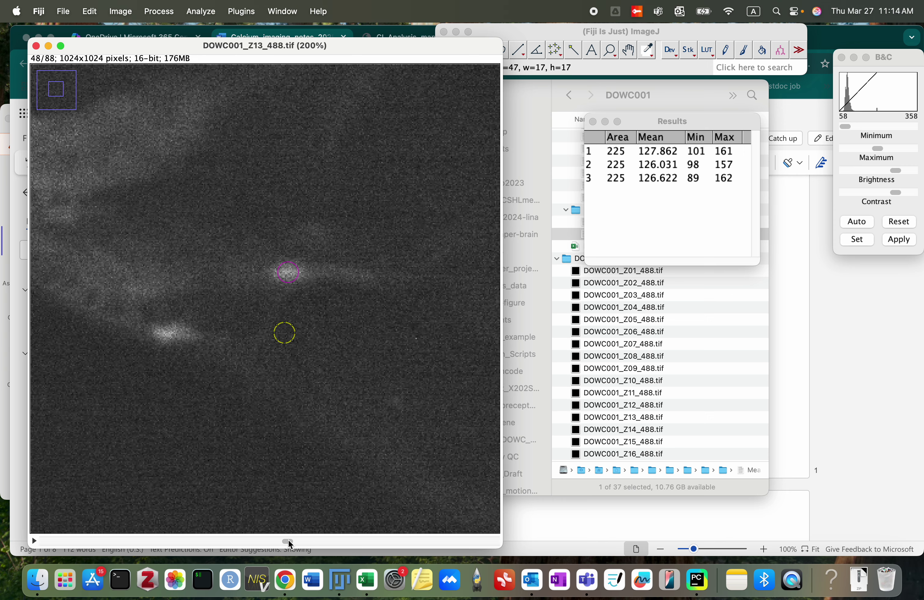
pyautogui.press('Up')
pyautogui.press('Up')
pyautogui.press('Up')
pyautogui.press('Up')
pyautogui.press('Up')
pyautogui.press('Up')
pyautogui.press('Up')
pyautogui.press('Up')
pyautogui.press('Up')
pyautogui.press('Up')
pyautogui.press('Up')
pyautogui.press('Up')
pyautogui.press('m')
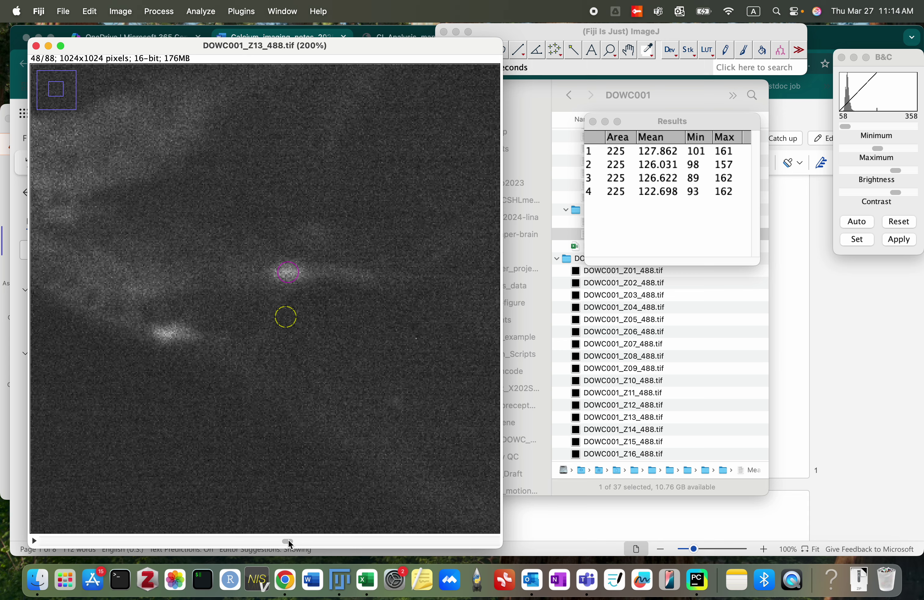
# Go to frame 60, shift the circle left and down to clear background below the neuron, and measure it.
pyautogui.moveTo(285, 540); pyautogui.dragTo(351, 547)
pyautogui.press('Left')
pyautogui.press('Left')
pyautogui.press('Left')
pyautogui.press('Left')
pyautogui.press('Left')
pyautogui.press('Left')
pyautogui.press('Left')
pyautogui.press('Left')
pyautogui.press('Left')
pyautogui.press('Left')
pyautogui.press('Left')
pyautogui.press('Left')
pyautogui.press('Left')
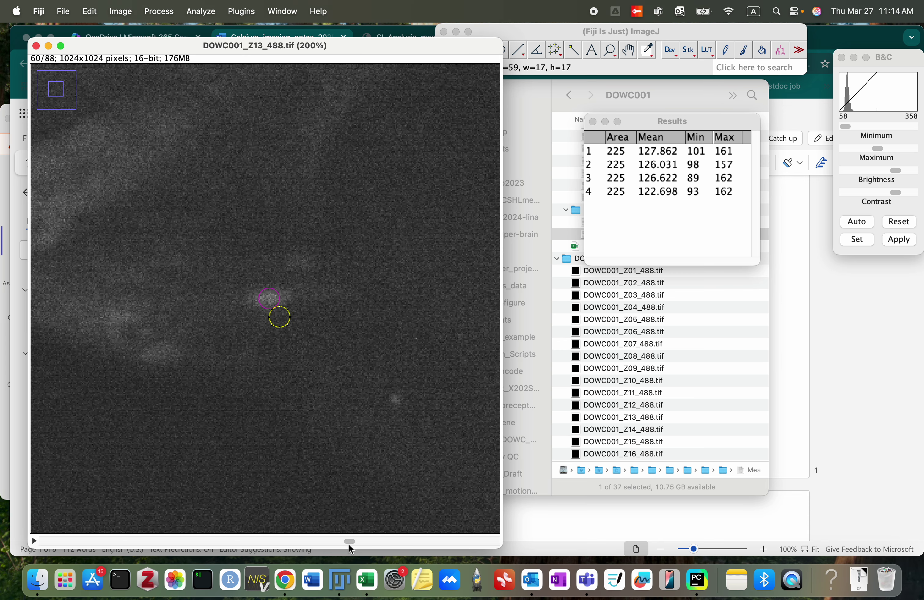
pyautogui.press('Down')
pyautogui.press('Down')
pyautogui.press('Down')
pyautogui.press('Down')
pyautogui.press('Down')
pyautogui.press('Down')
pyautogui.press('Down')
pyautogui.press('Down')
pyautogui.press('Down')
pyautogui.press('Down')
pyautogui.press('Down')
pyautogui.press('Down')
pyautogui.press('Down')
pyautogui.press('Down')
pyautogui.press('Down')
pyautogui.press('m')
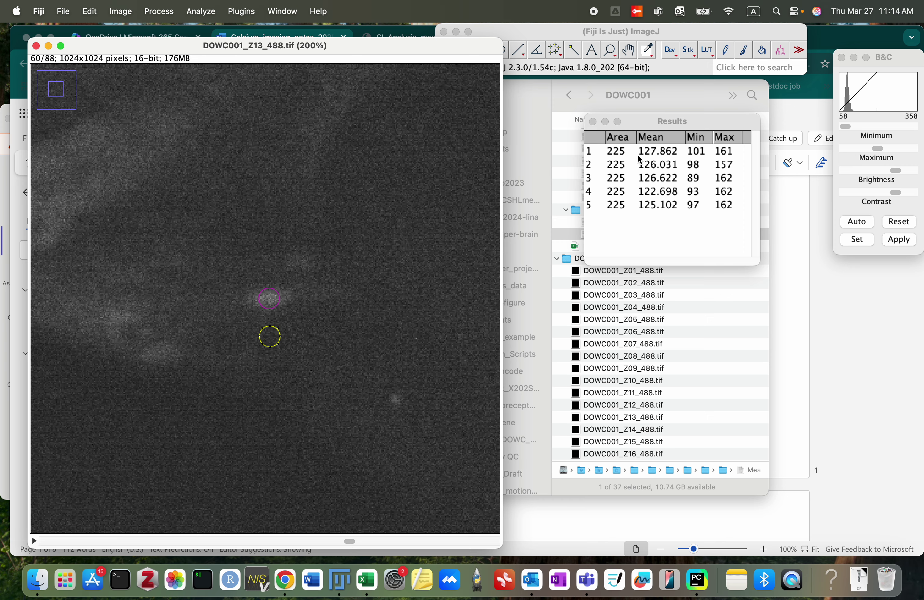
# Copy all five background measurements and paste them over the scratch rows starting at C19 in the background_i workbook in Excel.
pyautogui.moveTo(637, 153); pyautogui.dragTo(629, 211)
pyautogui.press('super+c')
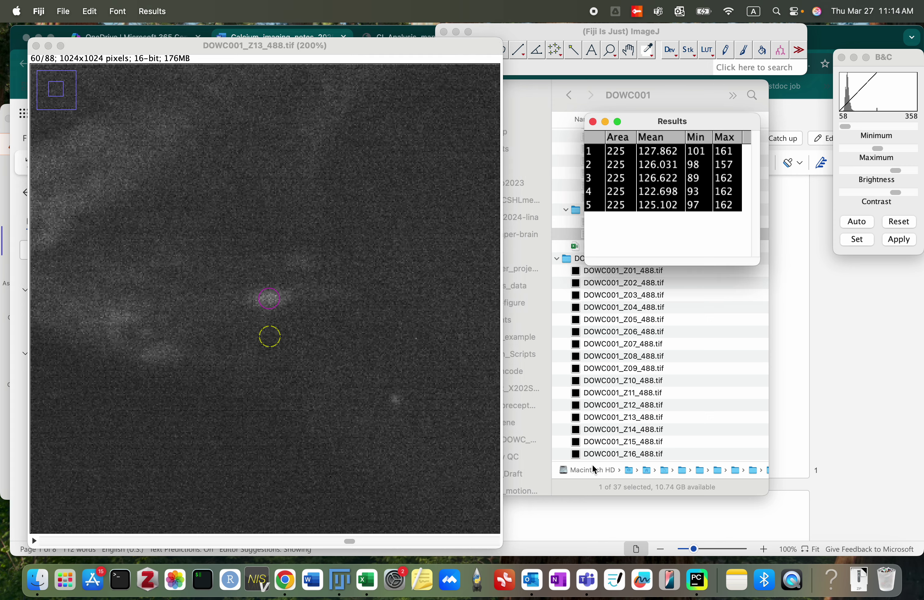
pyautogui.click(366, 579)
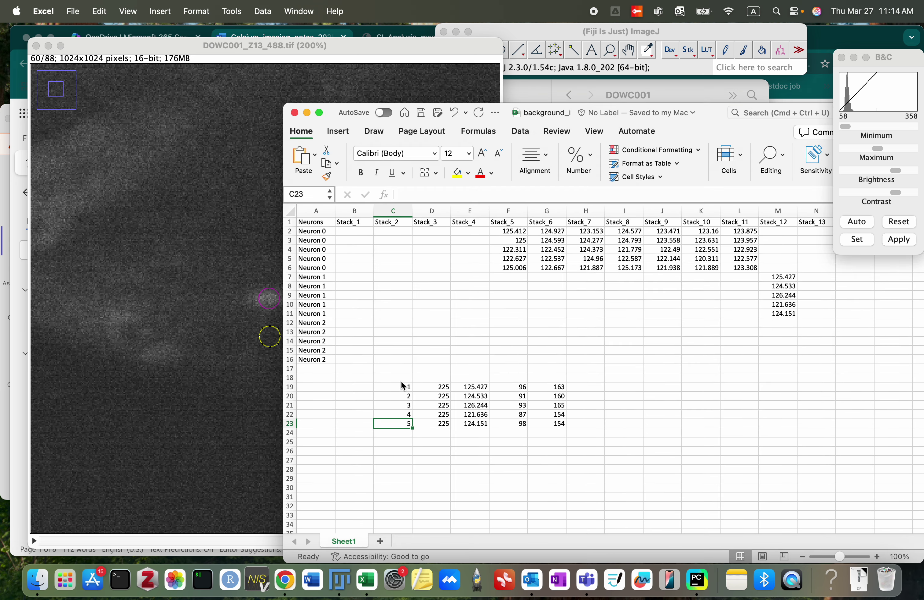
pyautogui.click(397, 380)
pyautogui.click(393, 389)
pyautogui.press('super+v')
# Copy the mean values E19:E23 into the Neuron 1 rows of Stack_13, starting at N7, and save the workbook.
pyautogui.moveTo(487, 388); pyautogui.dragTo(477, 425)
pyautogui.press('super+c')
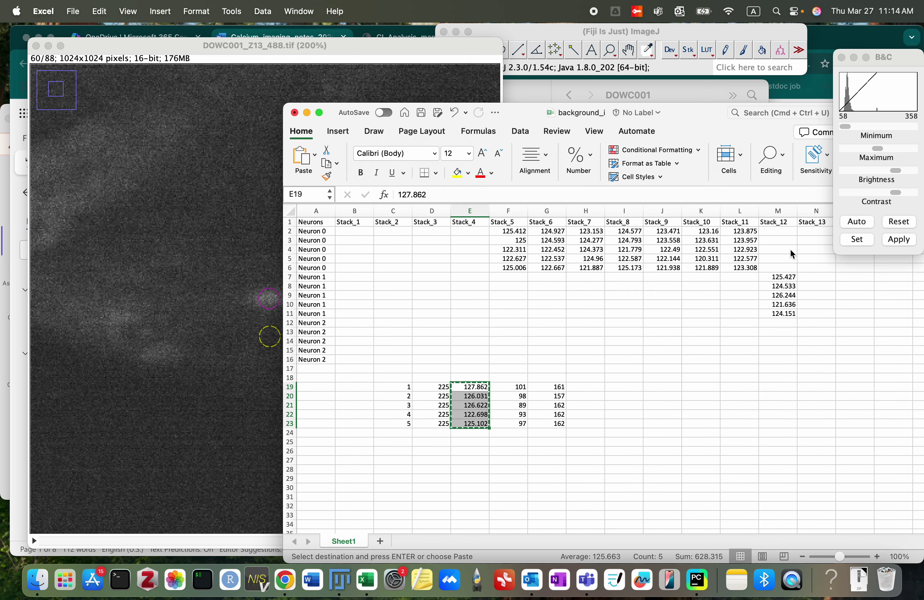
pyautogui.click(809, 277)
pyautogui.press('super+v')
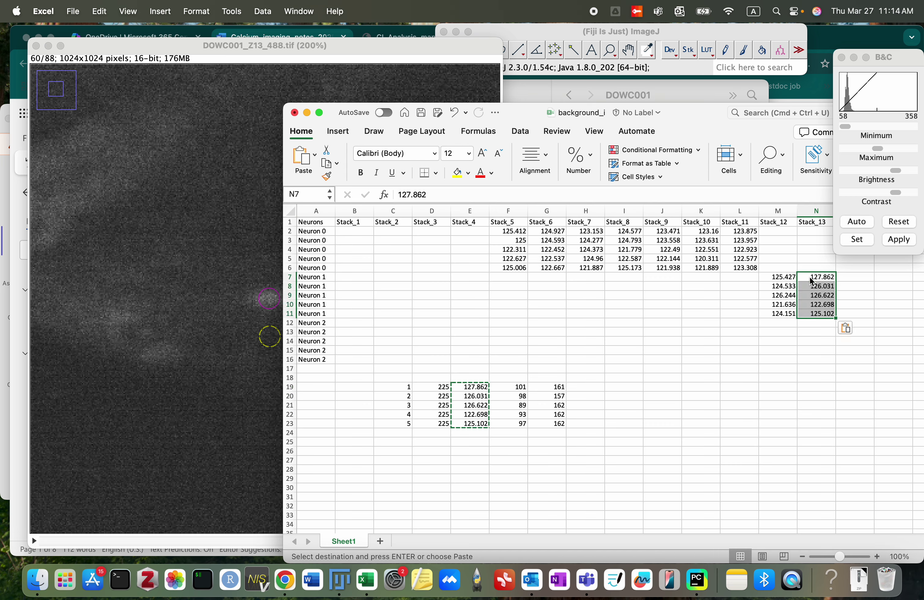
pyautogui.click(736, 358)
pyautogui.press('super+s')
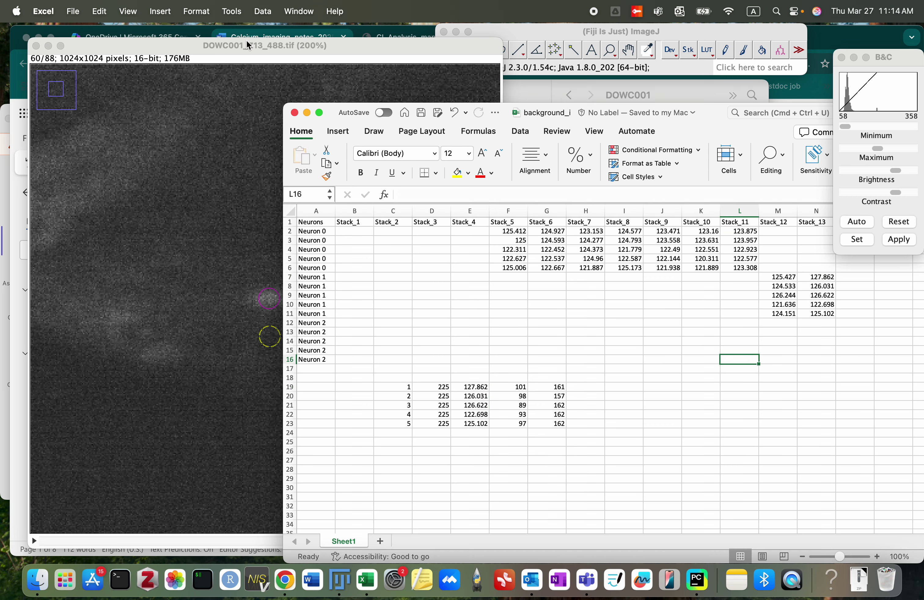
# Return to Fiji and close the DOWC001_Z13_488.tif stack and the Results table without saving the measurements.
pyautogui.click(267, 47)
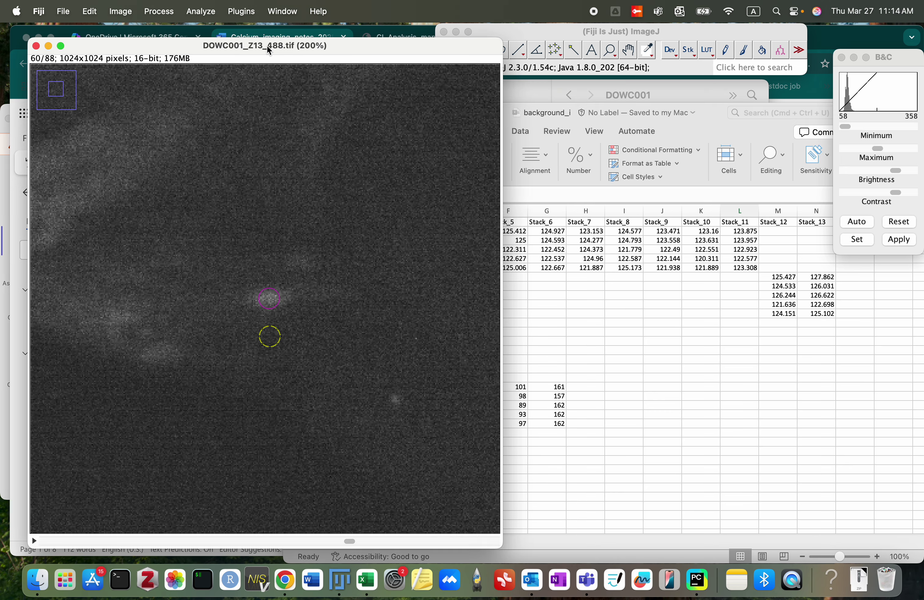
pyautogui.click(36, 46)
pyautogui.click(306, 112)
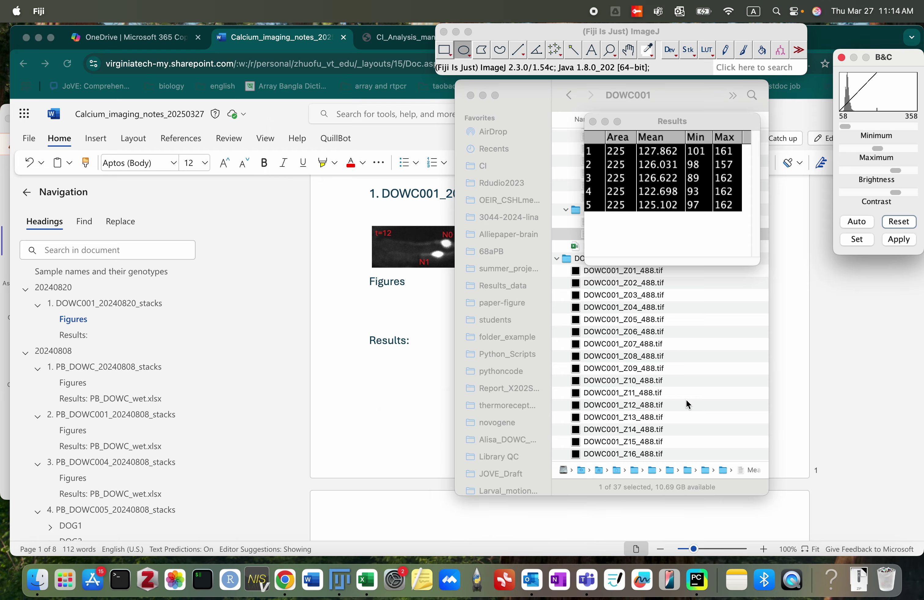
pyautogui.click(592, 122)
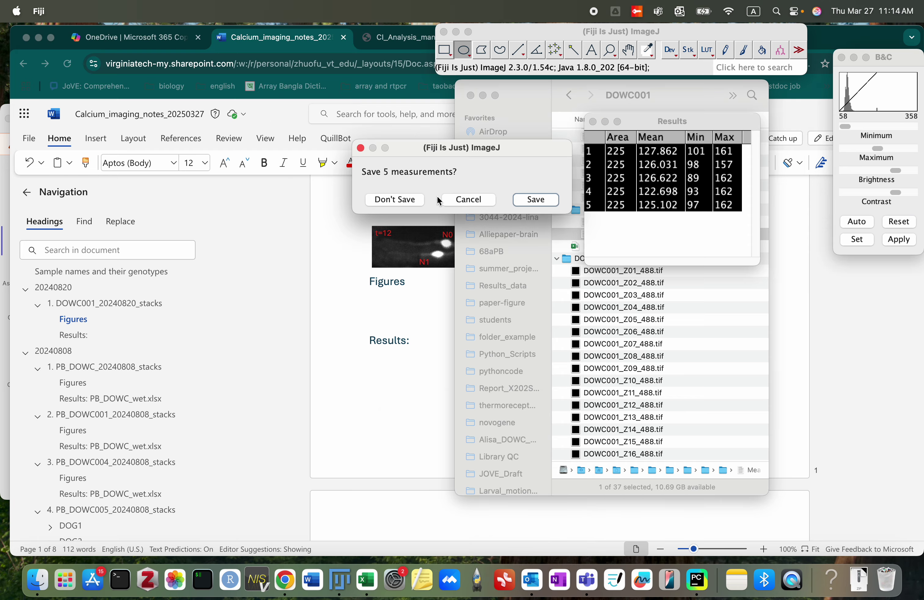
pyautogui.click(412, 199)
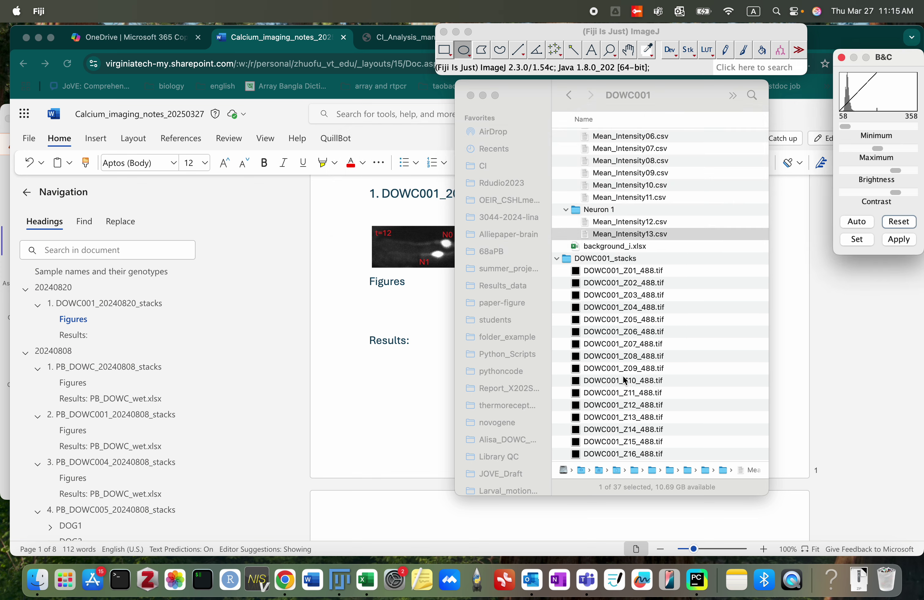
# Open DOWC001_Z14_488.tif from the DOWC001_stacks folder in Fiji, moving the Fiji main window clear of the file list.
pyautogui.click(616, 429)
pyautogui.click(616, 428)
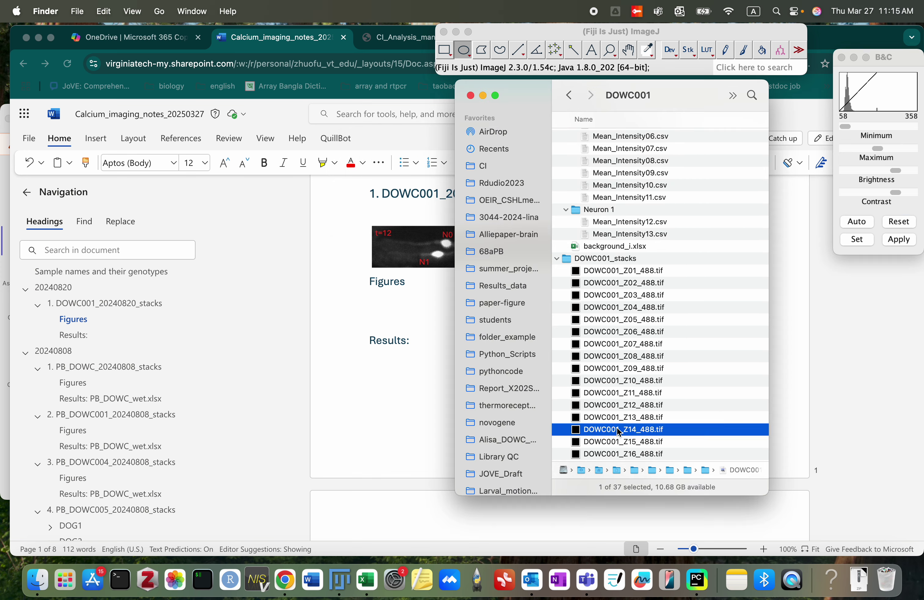
pyautogui.click(608, 30)
pyautogui.moveTo(608, 30); pyautogui.dragTo(607, 207)
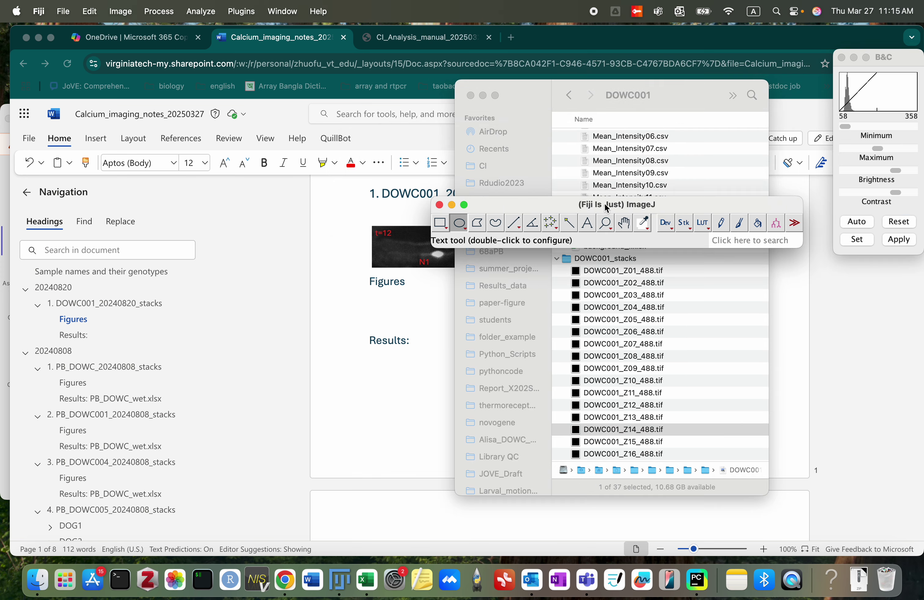
pyautogui.moveTo(670, 206); pyautogui.dragTo(319, 116)
pyautogui.click(636, 430)
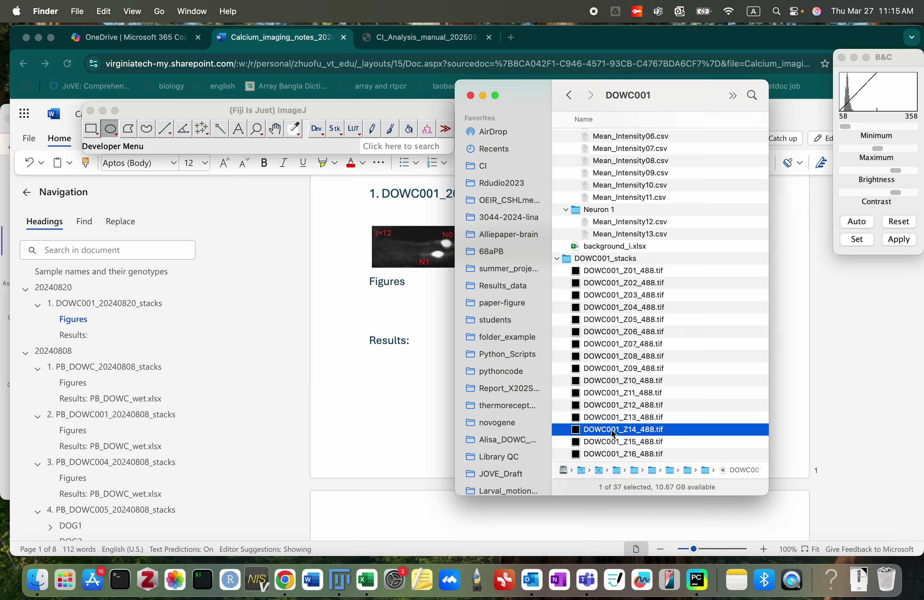
pyautogui.press('Return')
pyautogui.moveTo(576, 434); pyautogui.dragTo(257, 156)
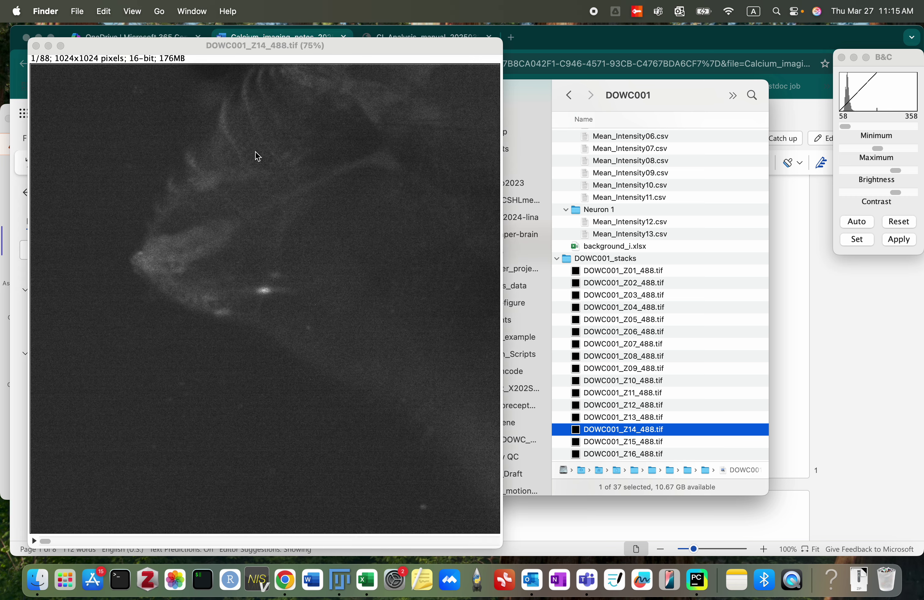
# Arrange the stack and Fiji main windows side by side, and browse the Z14 stack to frame 15.
pyautogui.moveTo(327, 42); pyautogui.dragTo(305, 263)
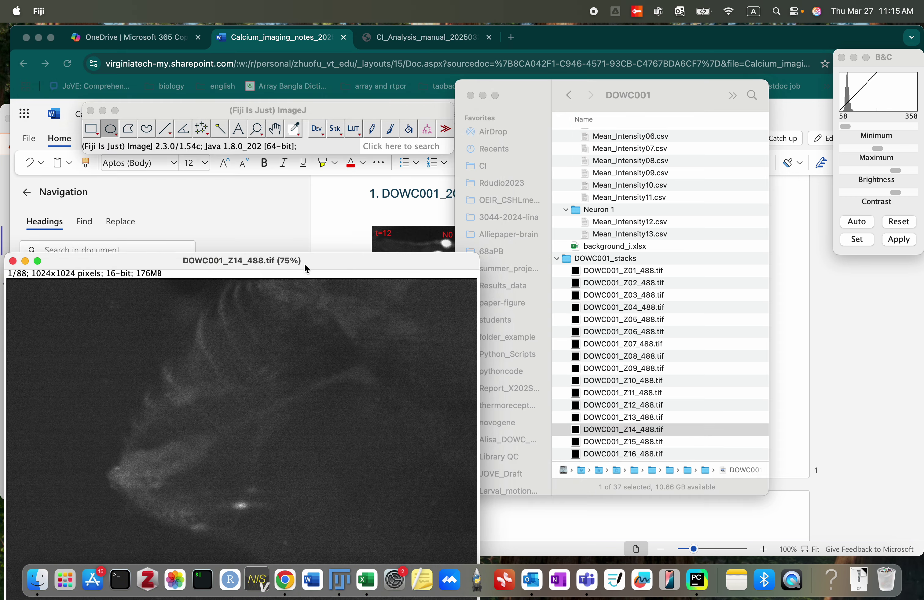
pyautogui.moveTo(316, 115); pyautogui.dragTo(678, 39)
pyautogui.moveTo(339, 266); pyautogui.dragTo(377, 30)
pyautogui.moveTo(61, 527); pyautogui.dragTo(130, 548)
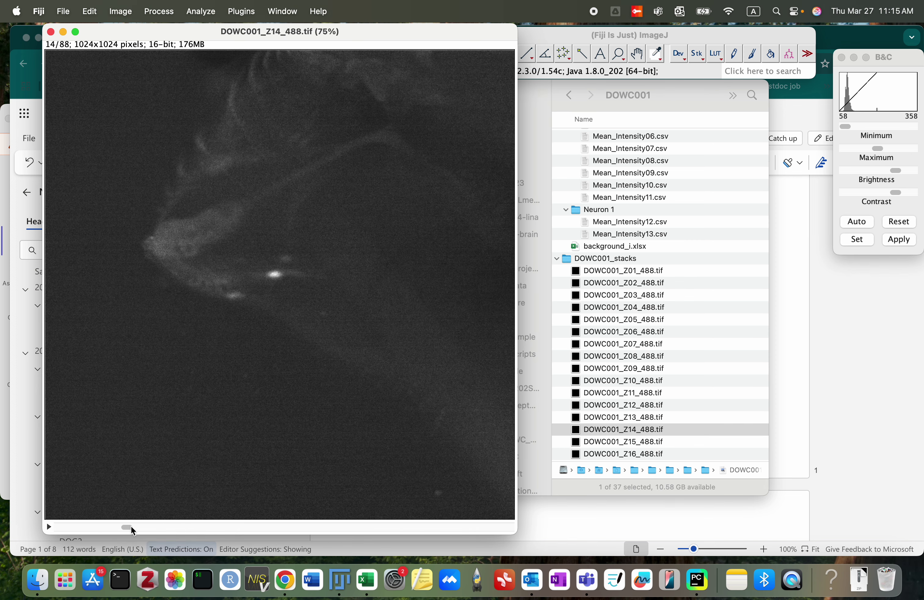
pyautogui.moveTo(129, 528)
pyautogui.mouseDown()
pyautogui.moveTo(303, 540)
pyautogui.moveTo(295, 542)
pyautogui.moveTo(345, 525)
pyautogui.moveTo(411, 526)
pyautogui.moveTo(76, 538)
pyautogui.moveTo(113, 540)
pyautogui.moveTo(143, 527)
pyautogui.moveTo(132, 529)
pyautogui.mouseUp()
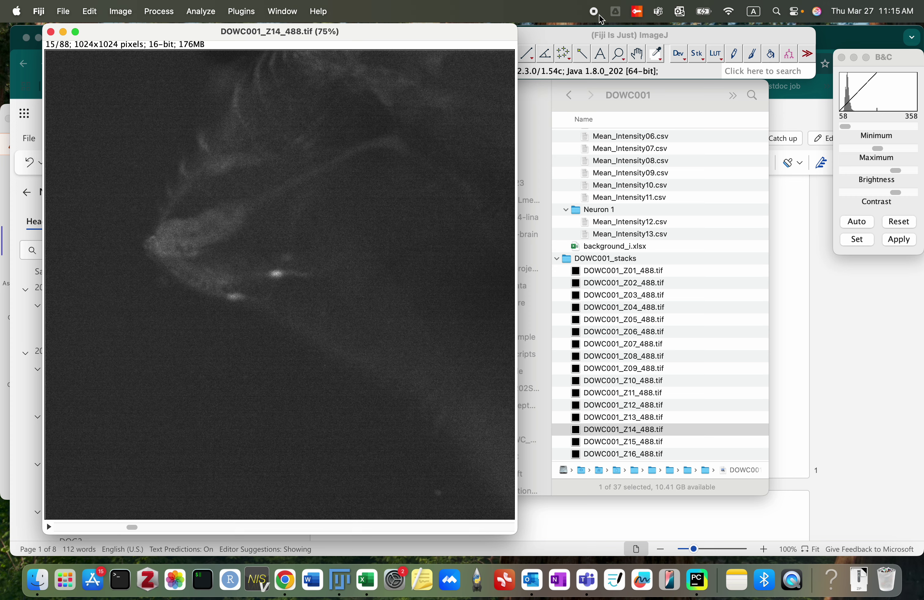
# Start TrackMate on the Z14 stack, swap Z and T, and continue with the default crop to the DoG detector settings.
pyautogui.click(573, 38)
pyautogui.click(241, 11)
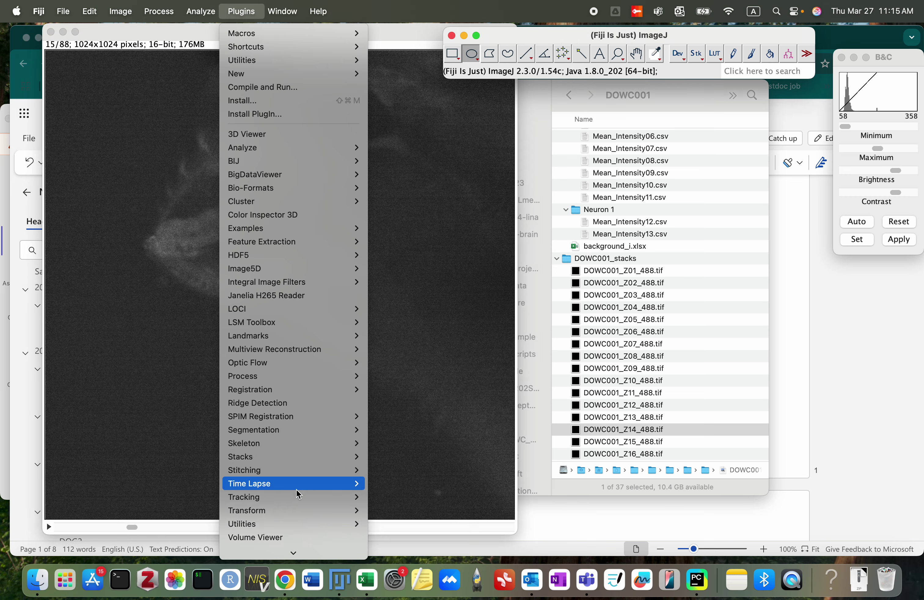
pyautogui.moveTo(334, 498)
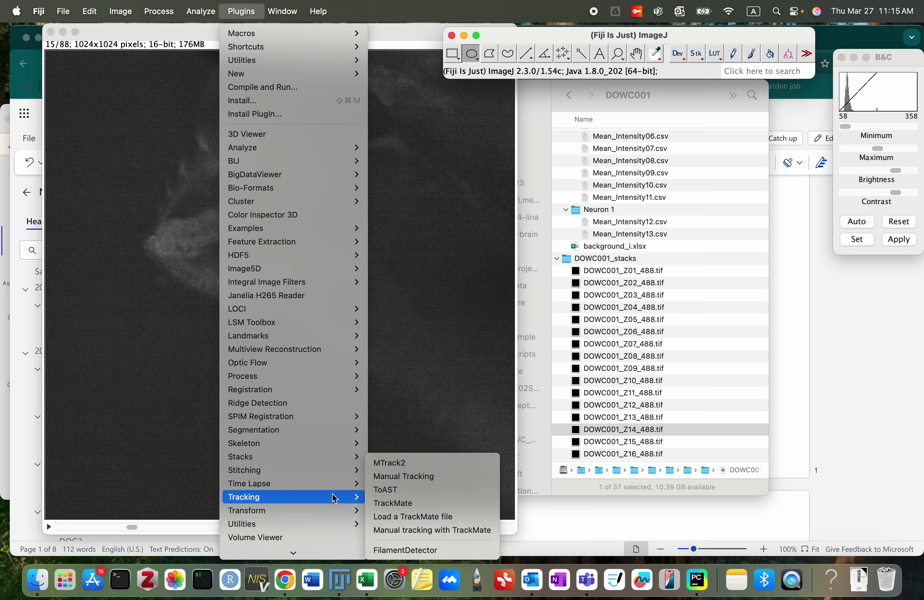
pyautogui.click(412, 504)
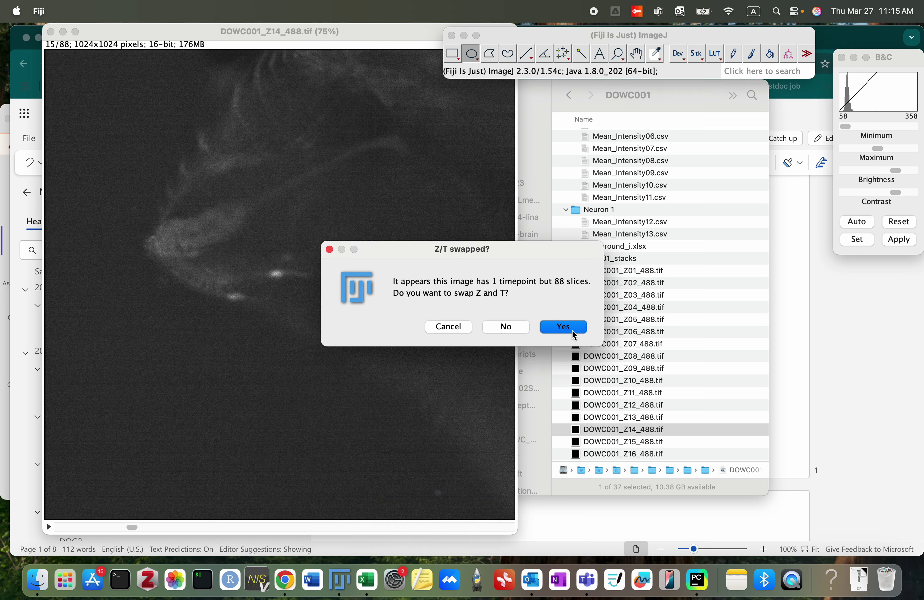
pyautogui.click(572, 330)
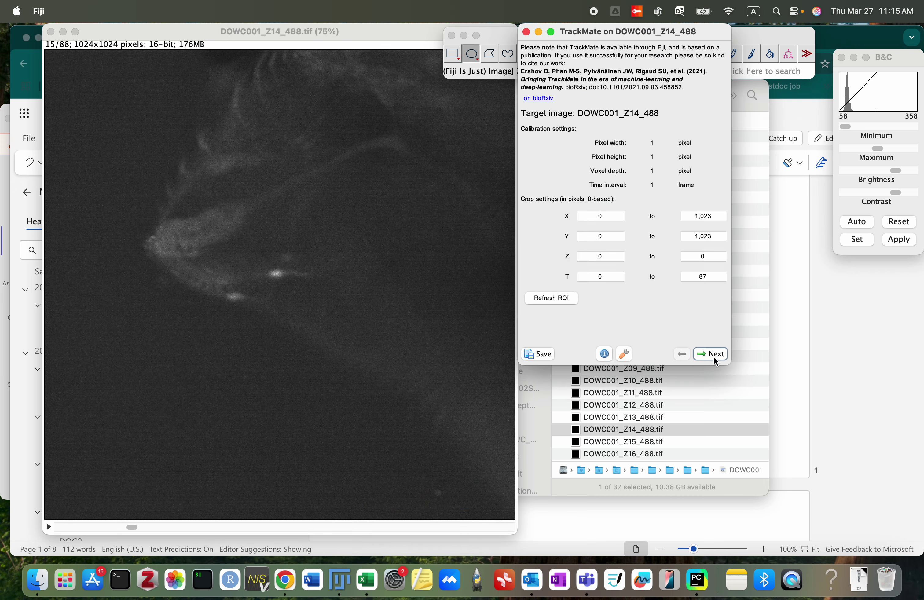
pyautogui.click(714, 357)
pyautogui.click(714, 357)
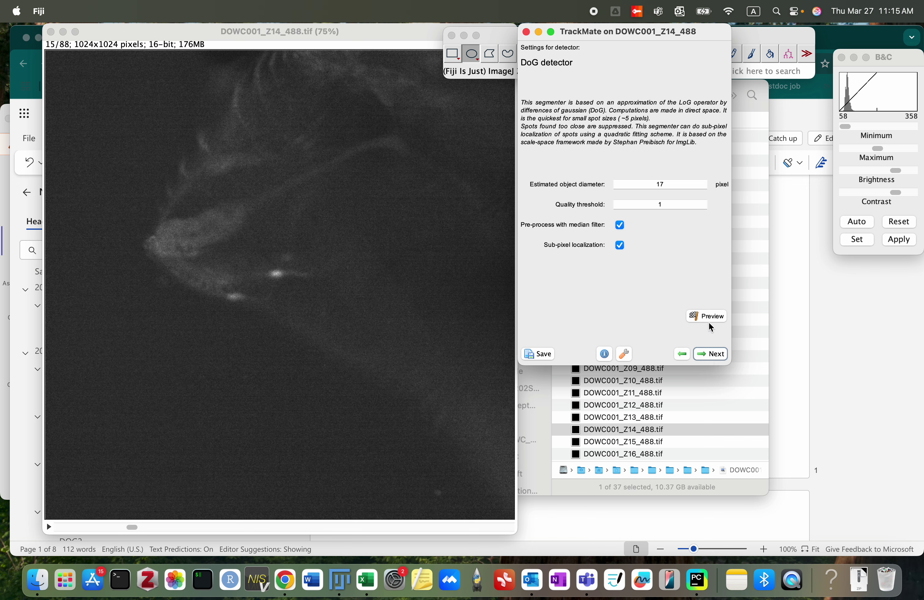
# Try an estimated object diameter of 16 pixels, preview the detected spots, and browse the neighbouring frames.
pyautogui.click(668, 182)
pyautogui.write('16')
pyautogui.click(701, 317)
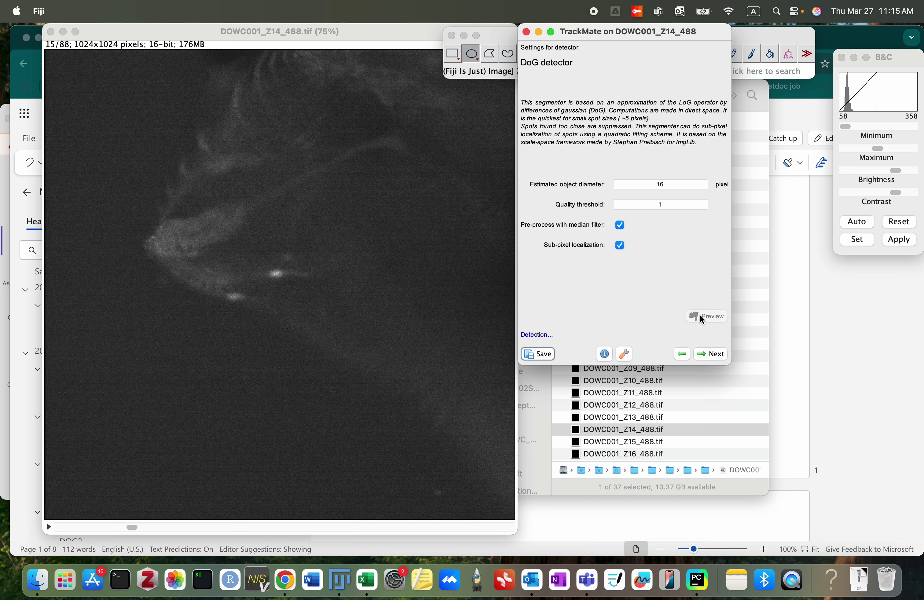
pyautogui.scroll(7, 326, 396)
pyautogui.scroll(-10, 323, 395)
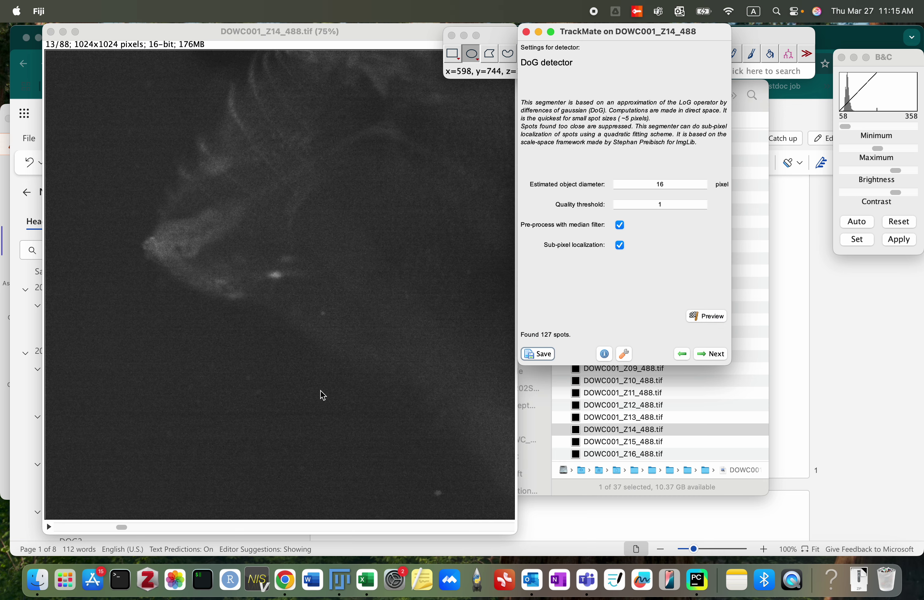
pyautogui.scroll(4, 324, 395)
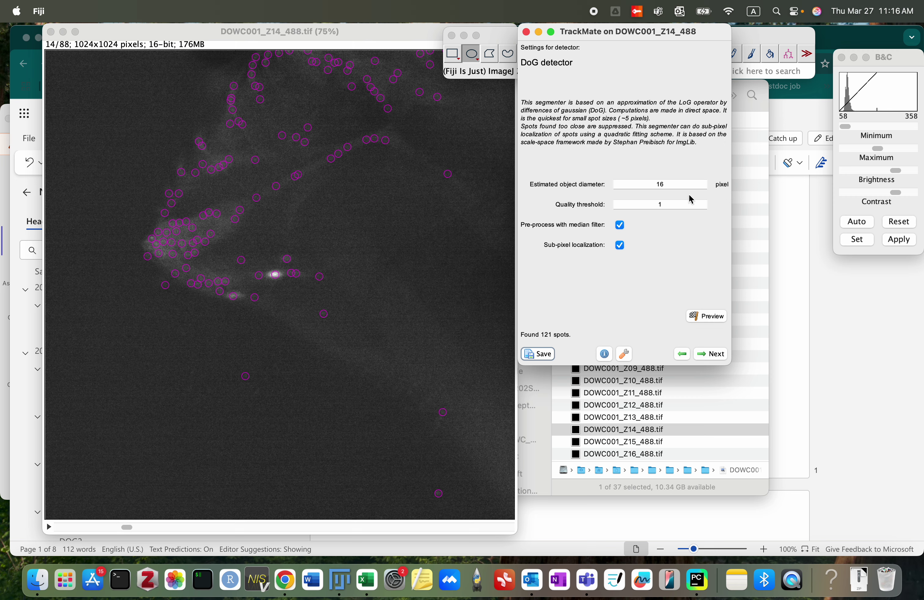
# Set the estimated object diameter to 15 pixels and preview the detected spots on frame 14.
pyautogui.click(673, 188)
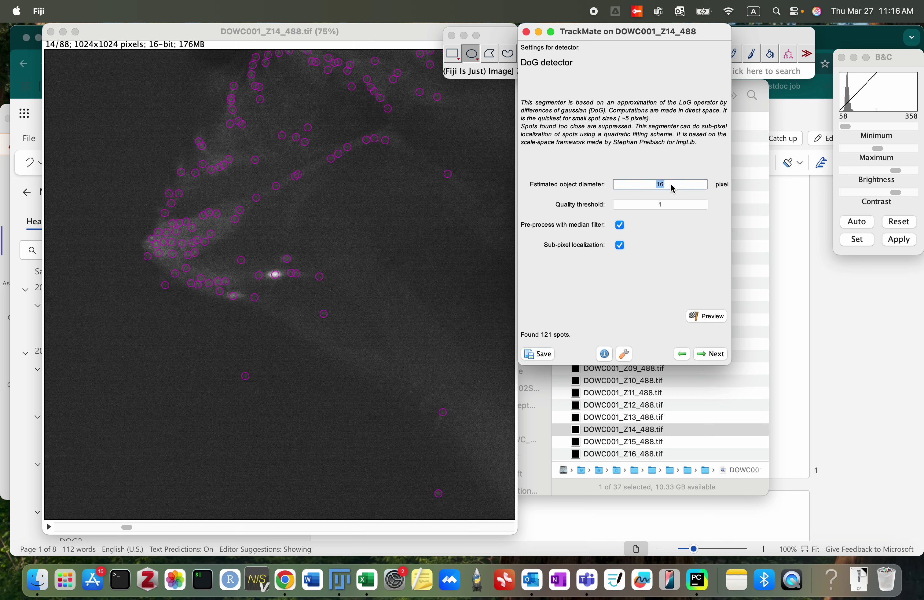
pyautogui.write('15')
pyautogui.click(705, 318)
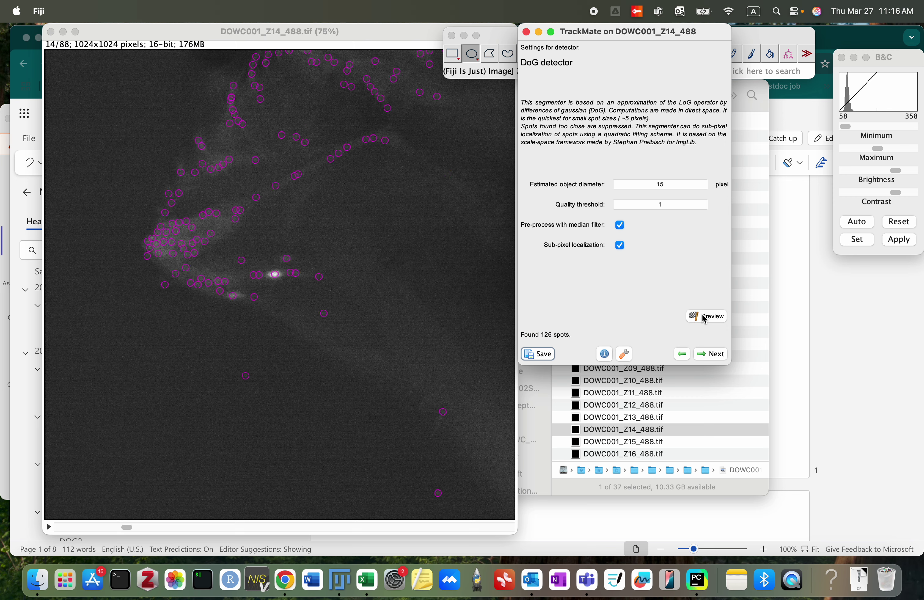
# Run the DoG detection on the whole stack and keep all spots at initial thresholding, proceeding to the spot filters.
pyautogui.click(712, 354)
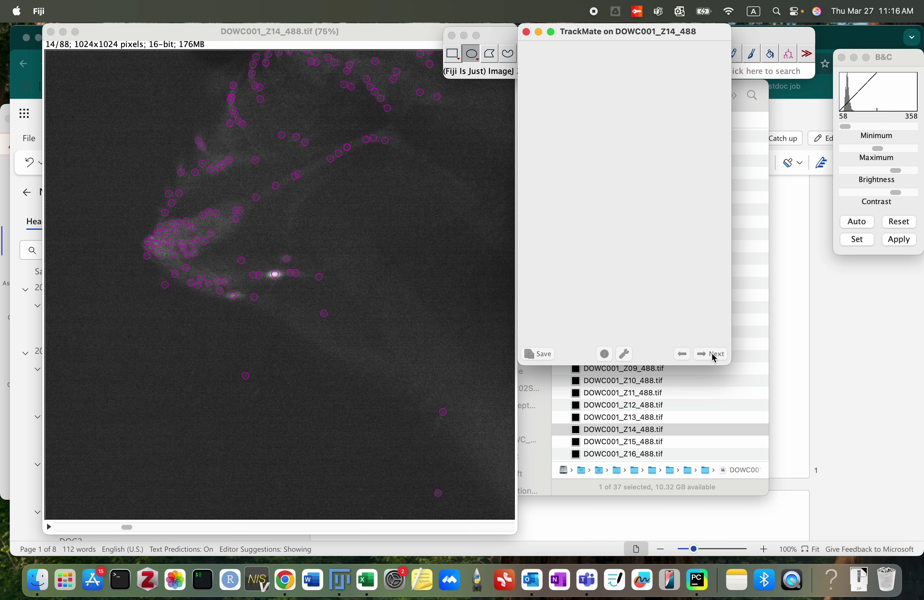
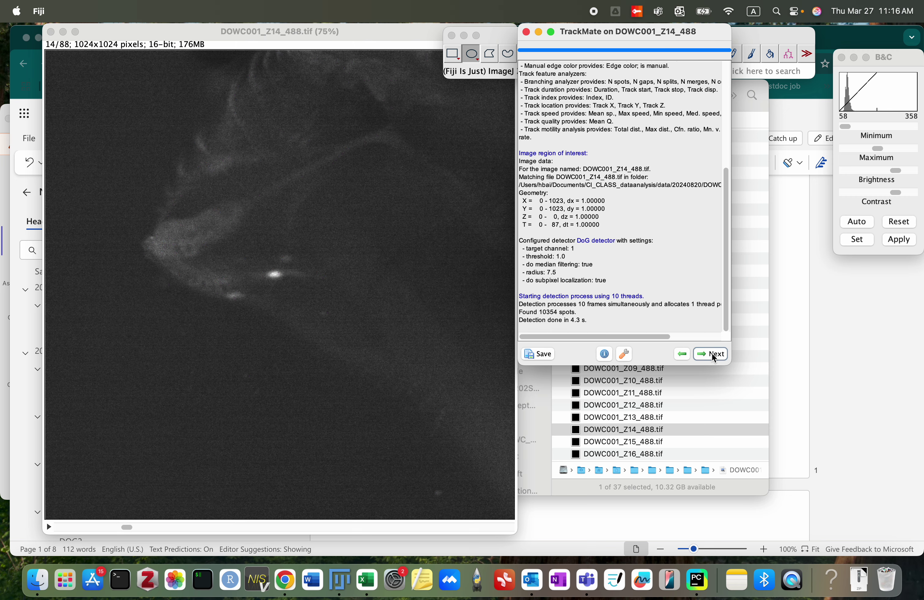
pyautogui.click(712, 352)
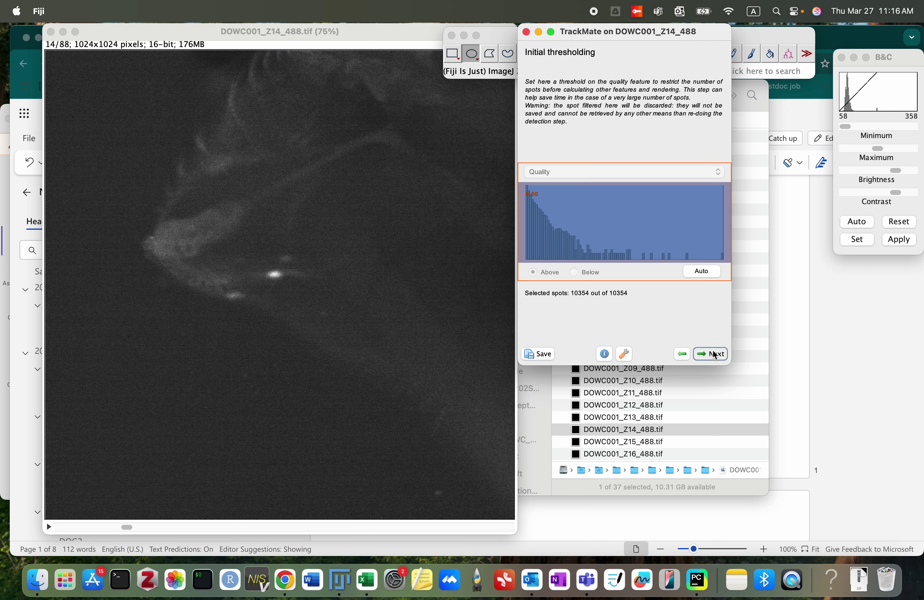
pyautogui.click(714, 354)
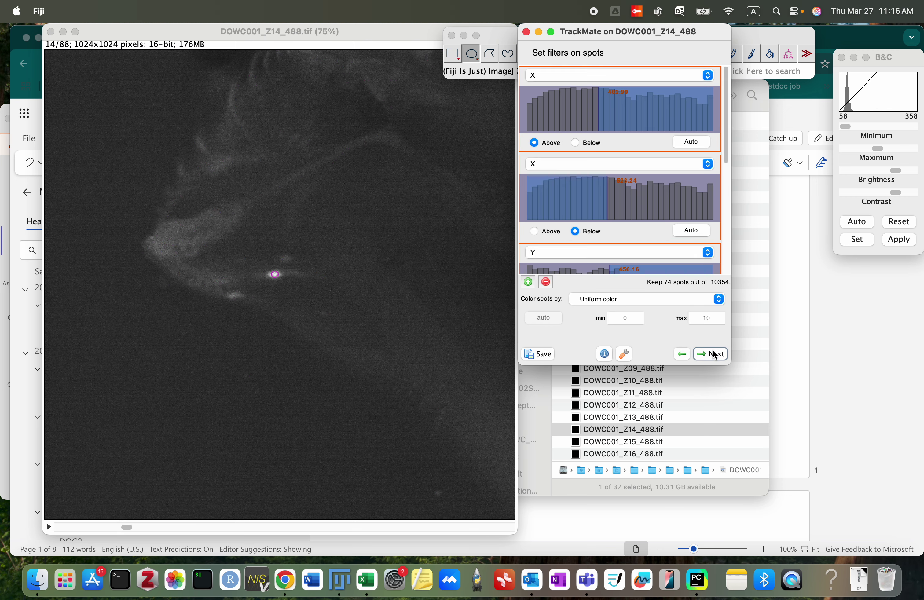
# Step back and forth through about the first 30 frames to check whether the filtered spot marks the neuron in each.
pyautogui.click(128, 527)
pyautogui.press('Left')
pyautogui.press('Left')
pyautogui.press('Left')
pyautogui.press('Left')
pyautogui.press('Left')
pyautogui.press('Left')
pyautogui.press('Left')
pyautogui.press('Left')
pyautogui.press('Left')
pyautogui.press('Left')
pyautogui.press('Left')
pyautogui.press('Left')
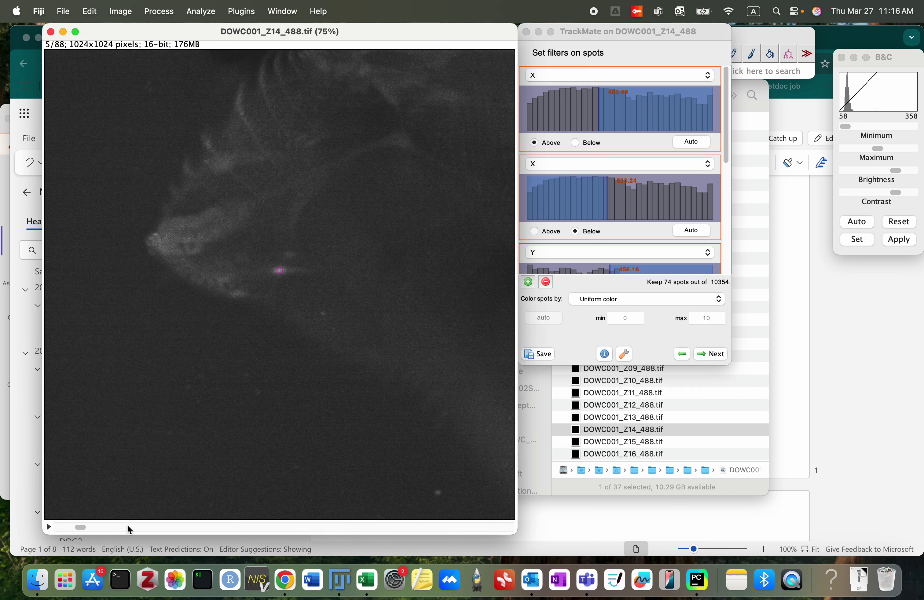
pyautogui.press('Right')
pyautogui.press('Right')
pyautogui.press('Right')
pyautogui.press('Right')
pyautogui.press('Right')
pyautogui.press('Right')
pyautogui.press('Right')
pyautogui.press('Right')
pyautogui.press('Right')
pyautogui.press('Right')
pyautogui.press('Right')
pyautogui.press('Right')
pyautogui.press('Right')
pyautogui.press('Right')
pyautogui.press('Right')
pyautogui.press('Right')
pyautogui.press('Right')
pyautogui.press('Right')
pyautogui.press('Right')
pyautogui.press('Right')
pyautogui.press('Right')
pyautogui.press('Right')
pyautogui.press('Right')
pyautogui.press('Right')
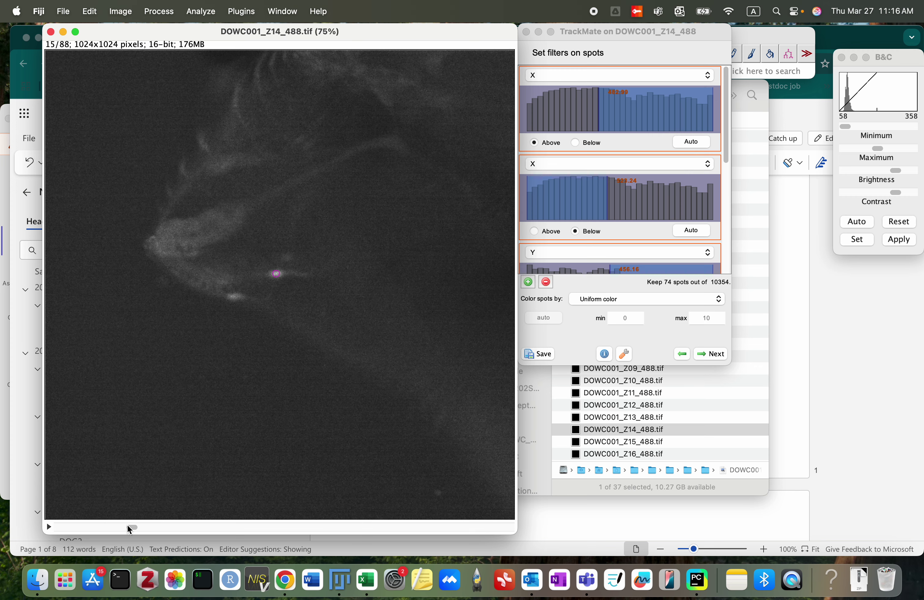
pyautogui.press('Right')
pyautogui.press('Right')
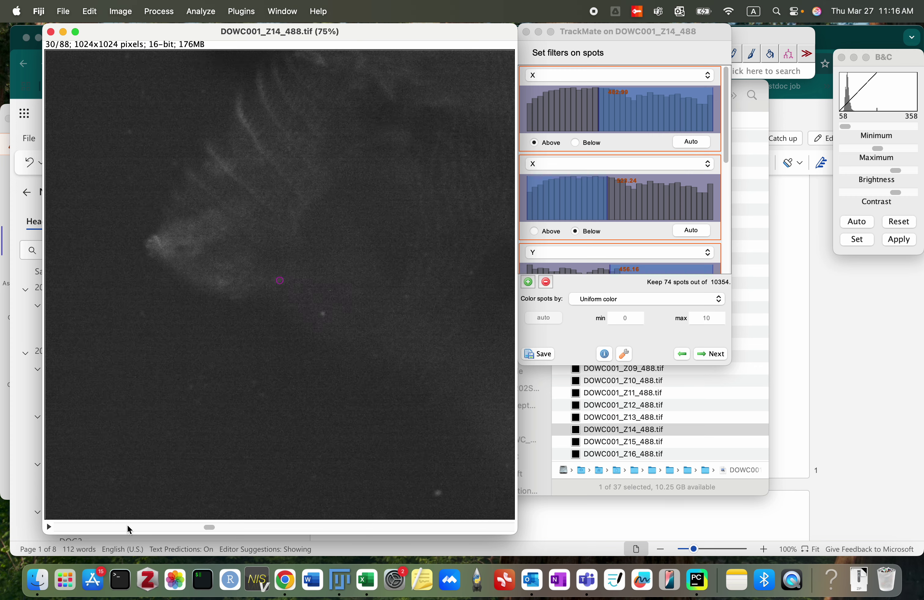
pyautogui.press('Left')
pyautogui.press('Left')
pyautogui.press('Left')
pyautogui.press('Left')
pyautogui.press('Left')
pyautogui.press('Left')
pyautogui.press('Left')
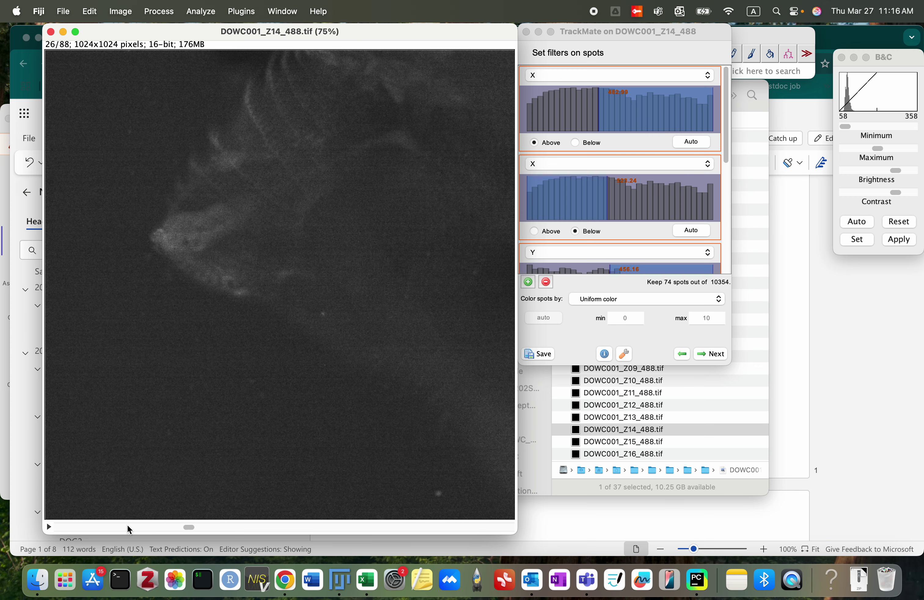
pyautogui.press('Left')
pyautogui.press('Left')
pyautogui.press('Left')
pyautogui.press('Left')
pyautogui.press('Left')
pyautogui.press('Left')
pyautogui.press('Left')
pyautogui.press('Left')
pyautogui.press('Left')
pyautogui.press('Left')
pyautogui.press('Left')
pyautogui.press('Left')
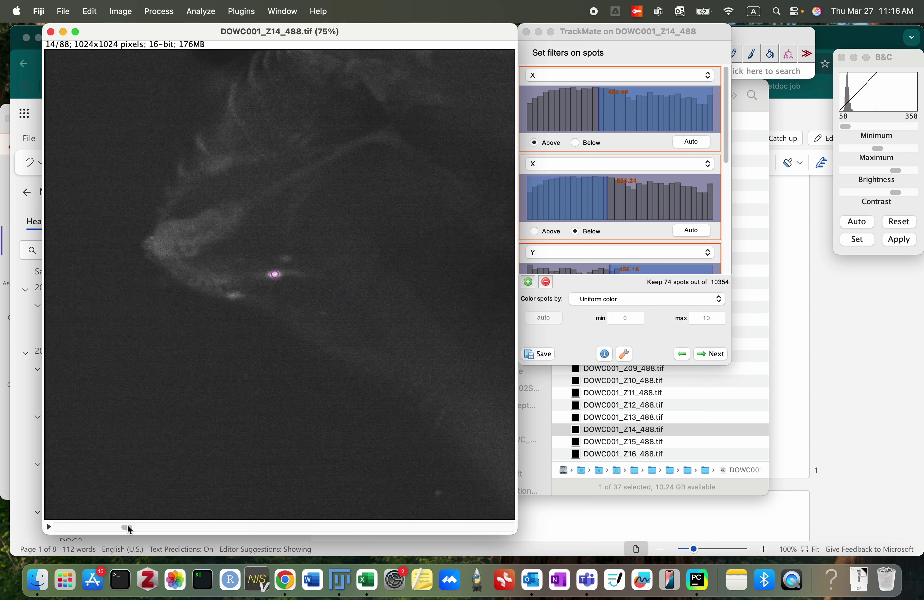
pyautogui.press('Right')
pyautogui.press('Right')
pyautogui.press('Right')
pyautogui.press('Right')
pyautogui.press('Right')
pyautogui.press('Right')
pyautogui.press('Right')
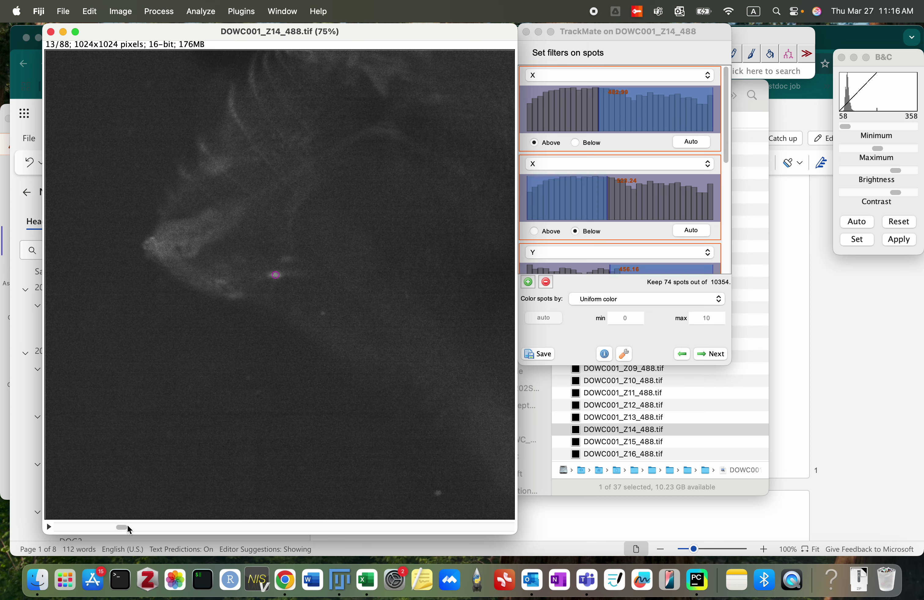
pyautogui.press('Right')
pyautogui.press('Right')
pyautogui.press('Right')
pyautogui.press('Right')
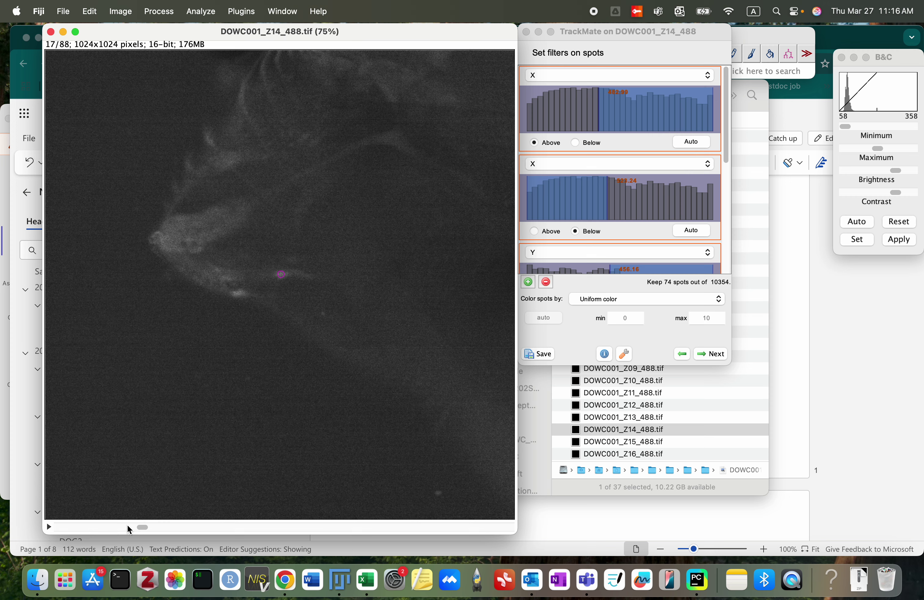
pyautogui.press('Right')
pyautogui.press('Right')
pyautogui.press('Right')
pyautogui.press('Right')
pyautogui.press('Right')
pyautogui.press('Right')
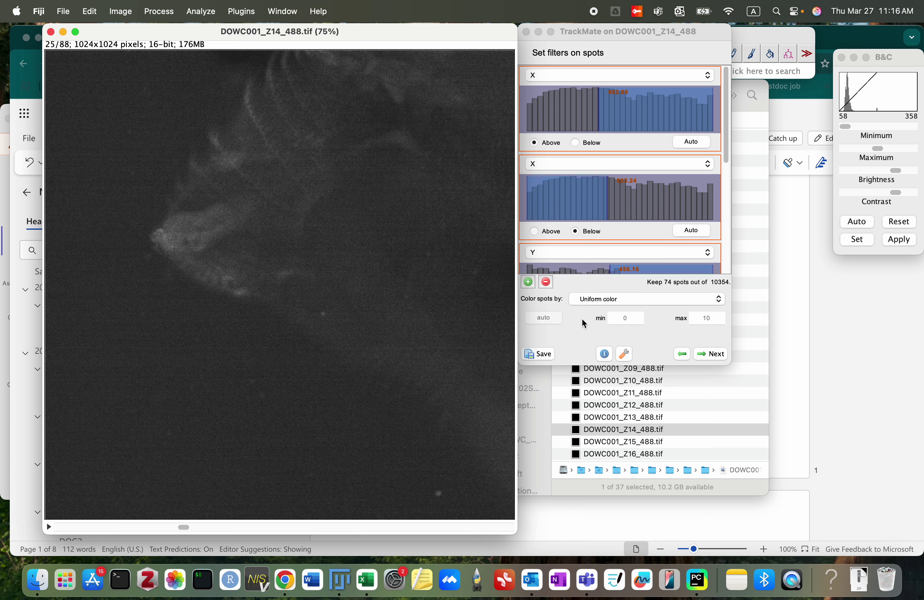
# Lower the minimum Quality threshold of the spot filters to about 1.8.
pyautogui.scroll(-10, 614, 259)
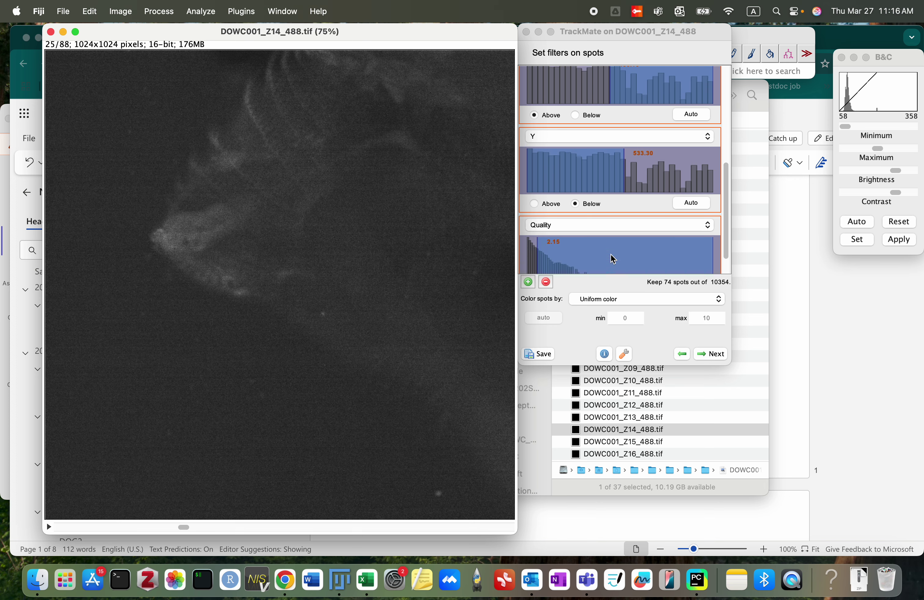
pyautogui.scroll(-3, 614, 260)
pyautogui.moveTo(539, 230); pyautogui.dragTo(536, 229)
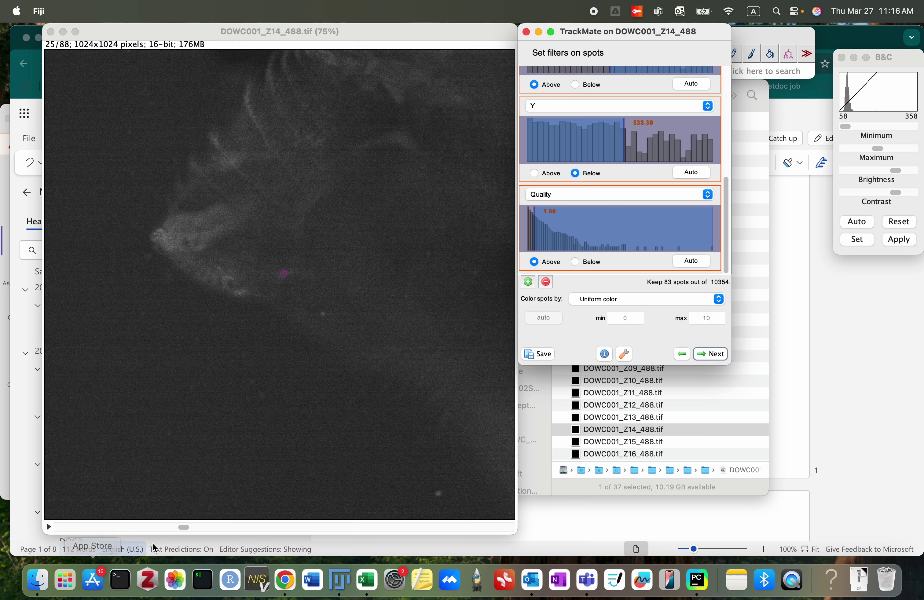
# Check the middle frames up to about frame 57 for missed neuron spots and lower the minimum Quality threshold to 1.53.
pyautogui.click(183, 528)
pyautogui.scroll(-9, 183, 528)
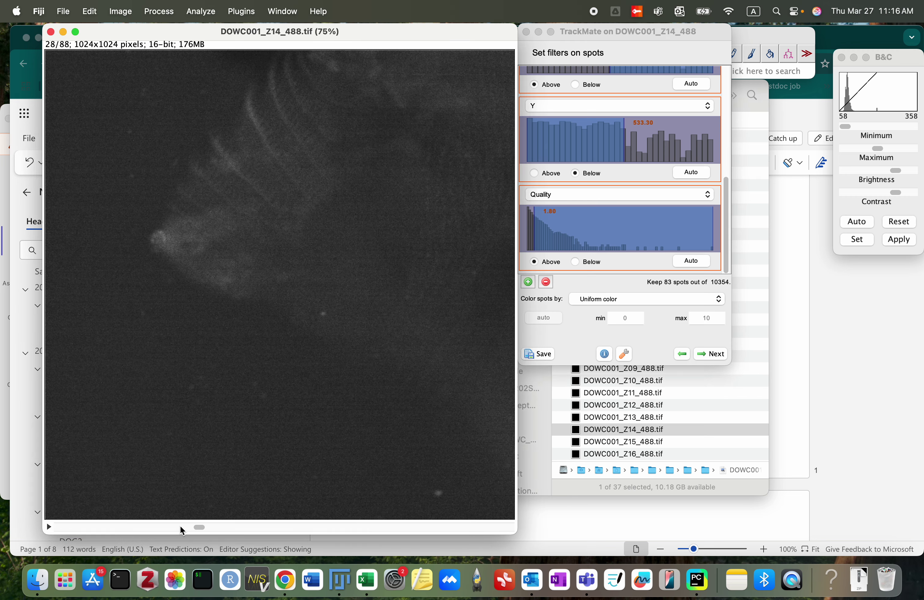
pyautogui.scroll(-8, 180, 525)
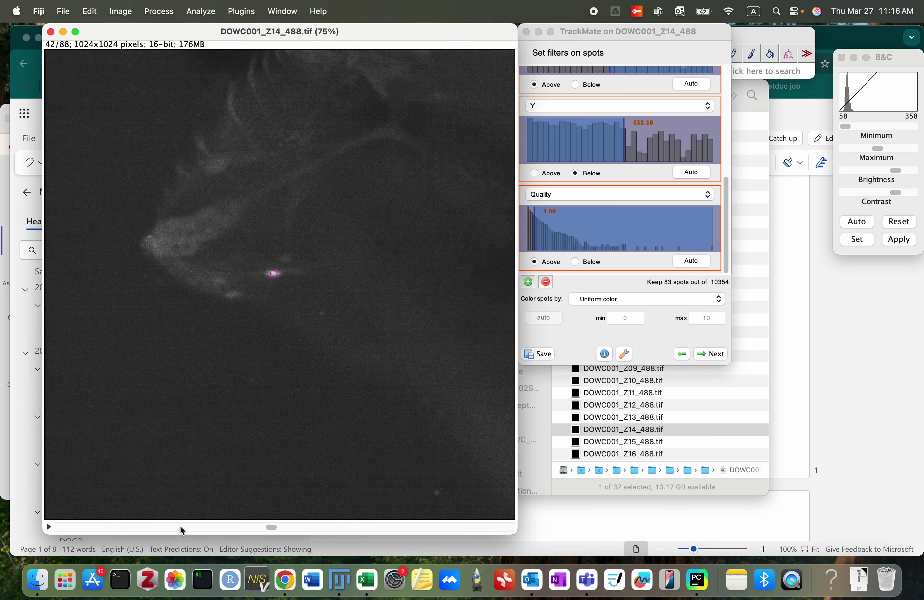
pyautogui.scroll(-17, 180, 526)
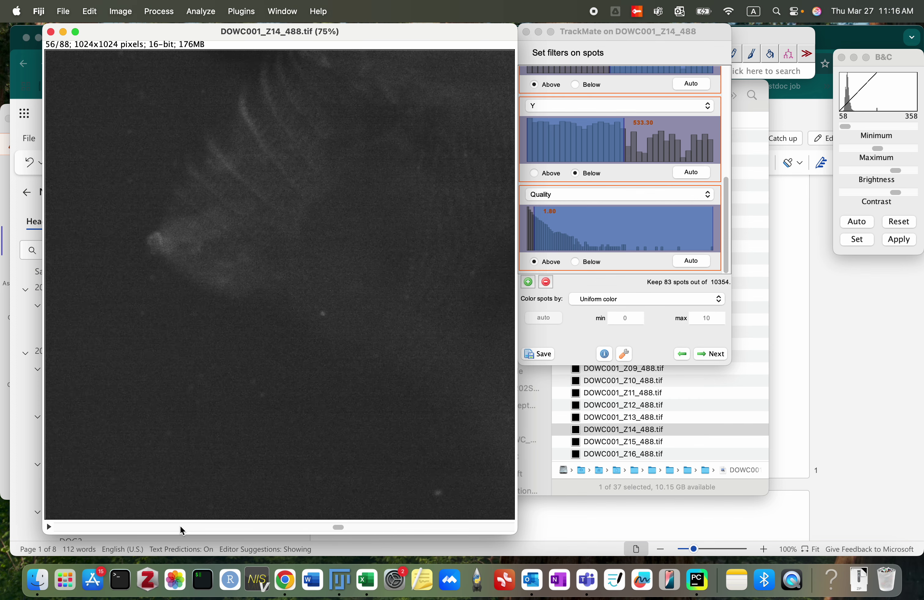
pyautogui.scroll(1, 181, 529)
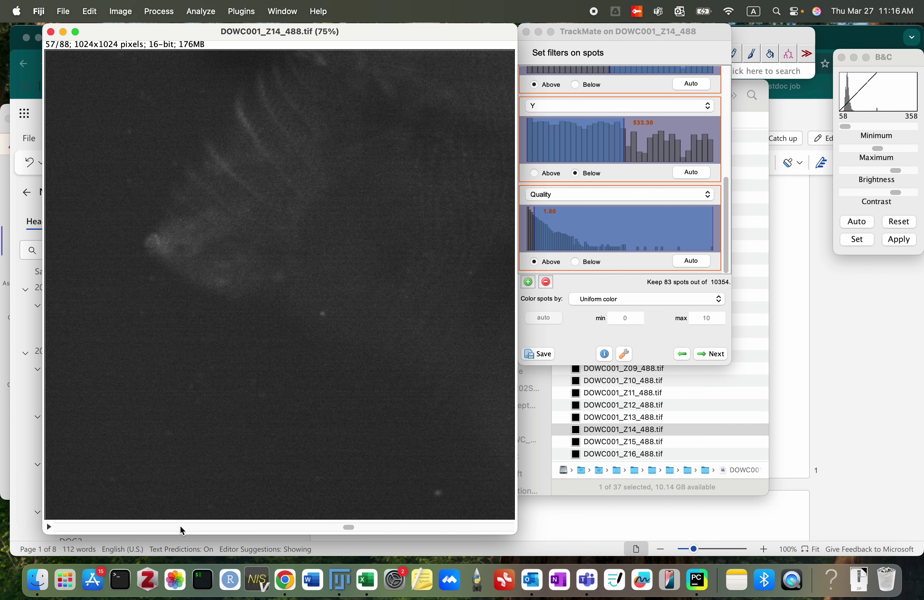
pyautogui.scroll(1, 182, 530)
pyautogui.moveTo(534, 226); pyautogui.dragTo(533, 227)
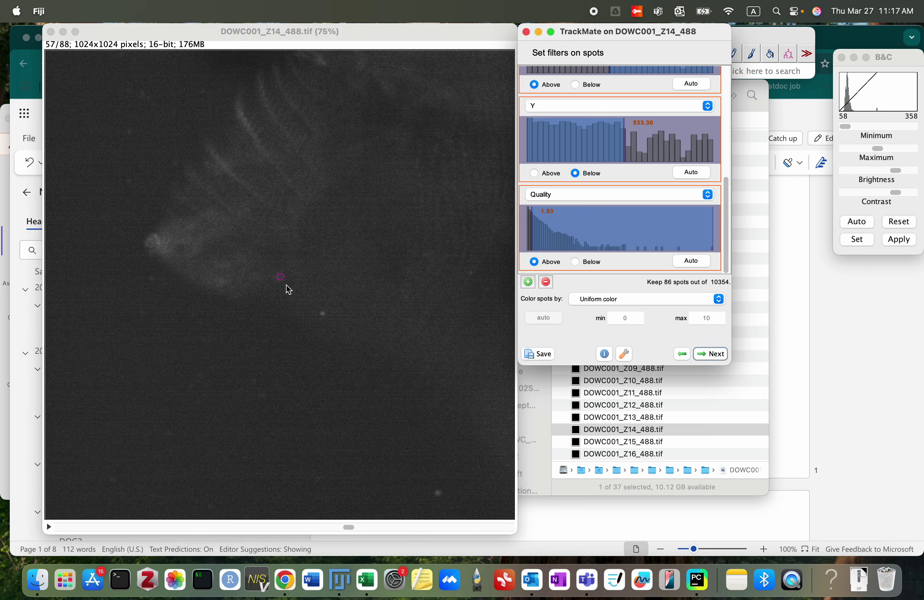
# Step through the frames from 57 onward and back to check that the filtered spots follow the neuron.
pyautogui.click(348, 529)
pyautogui.press('Right')
pyautogui.press('Right')
pyautogui.press('Right')
pyautogui.press('Right')
pyautogui.press('Right')
pyautogui.press('Right')
pyautogui.press('Right')
pyautogui.press('Right')
pyautogui.press('Right')
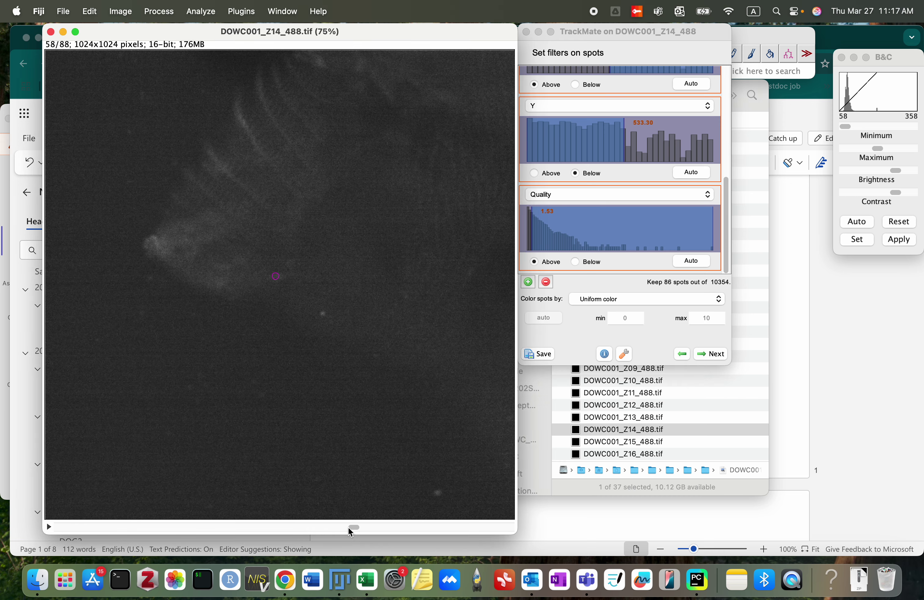
pyautogui.press('Right')
pyautogui.press('Right')
pyautogui.press('Right')
pyautogui.press('Right')
pyautogui.press('Right')
pyautogui.press('Right')
pyautogui.press('Right')
pyautogui.press('Right')
pyautogui.press('Right')
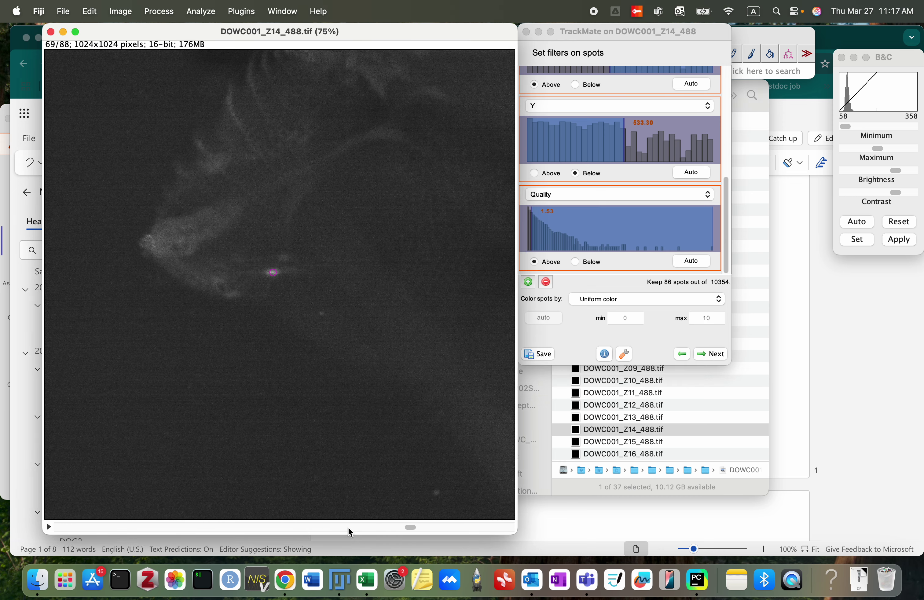
pyautogui.press('Right')
pyautogui.press('Right')
pyautogui.press('Right')
pyautogui.press('Right')
pyautogui.press('Right')
pyautogui.press('Right')
pyautogui.press('Right')
pyautogui.press('Right')
pyautogui.press('Right')
pyautogui.press('Right')
pyautogui.press('Right')
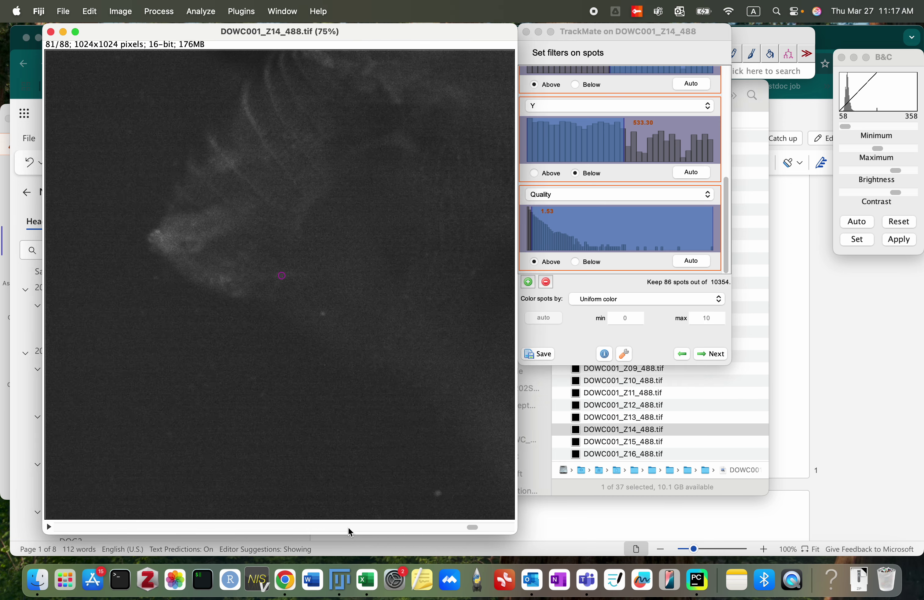
pyautogui.press('Left')
pyautogui.press('Left')
pyautogui.press('Left')
pyautogui.press('Left')
pyautogui.press('Left')
pyautogui.press('Left')
pyautogui.press('Left')
pyautogui.press('Left')
pyautogui.press('Left')
pyautogui.press('Left')
pyautogui.press('Left')
pyautogui.press('Left')
pyautogui.press('Left')
pyautogui.press('Left')
pyautogui.press('Left')
pyautogui.press('Left')
pyautogui.press('Left')
pyautogui.press('Left')
pyautogui.press('Left')
pyautogui.press('Left')
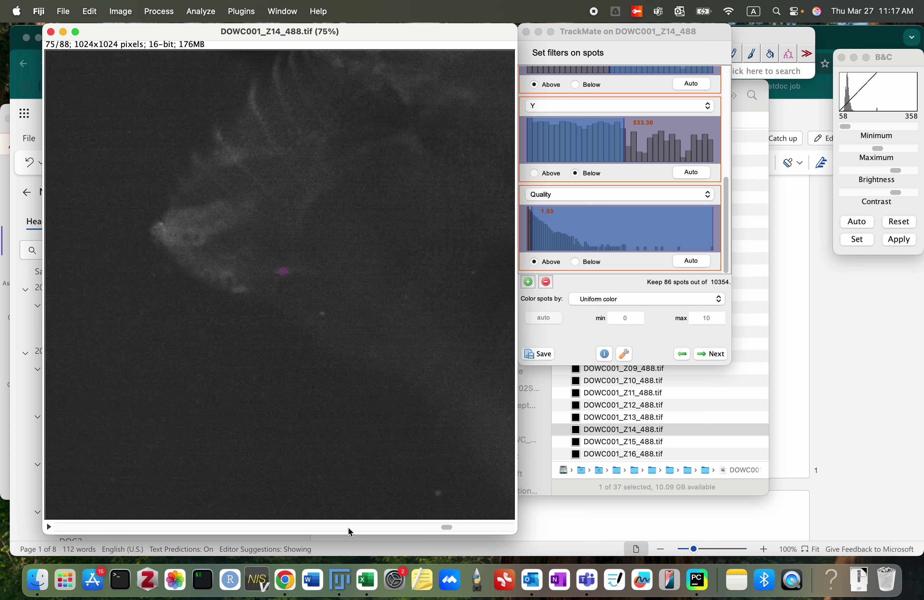
# Apply the spot filters, run the Simple LAP tracker with its current settings, and continue to the display options.
pyautogui.click(710, 354)
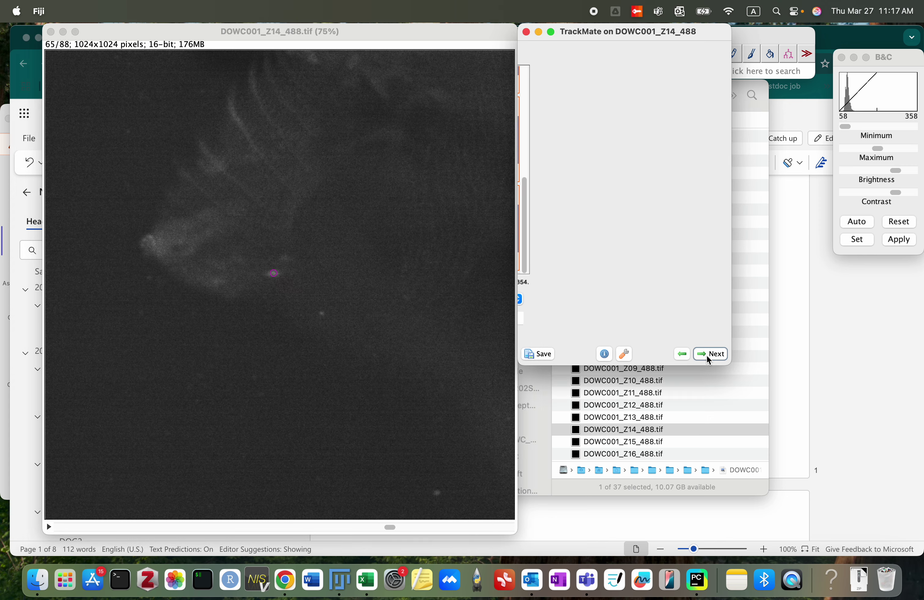
pyautogui.click(710, 354)
pyautogui.click(710, 355)
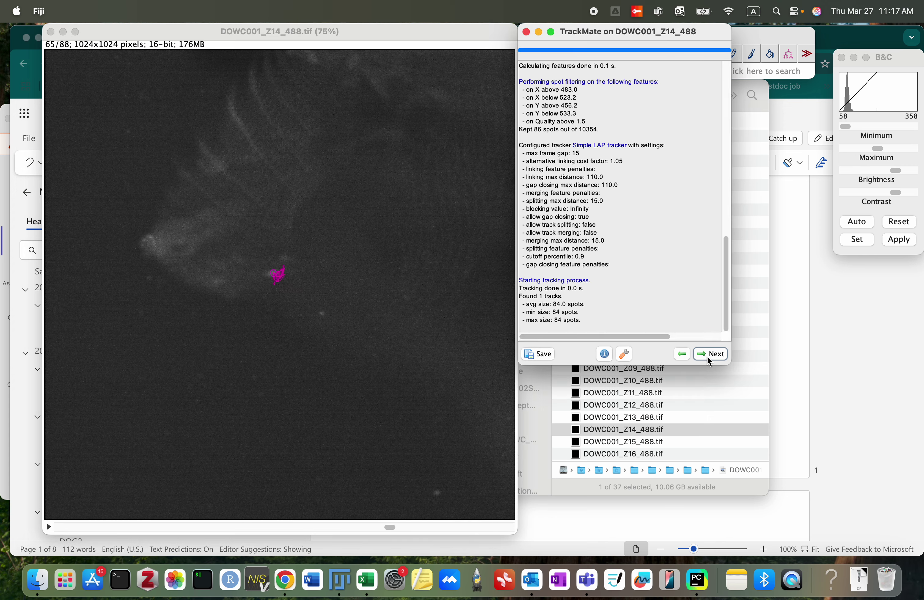
pyautogui.click(707, 355)
pyautogui.click(708, 351)
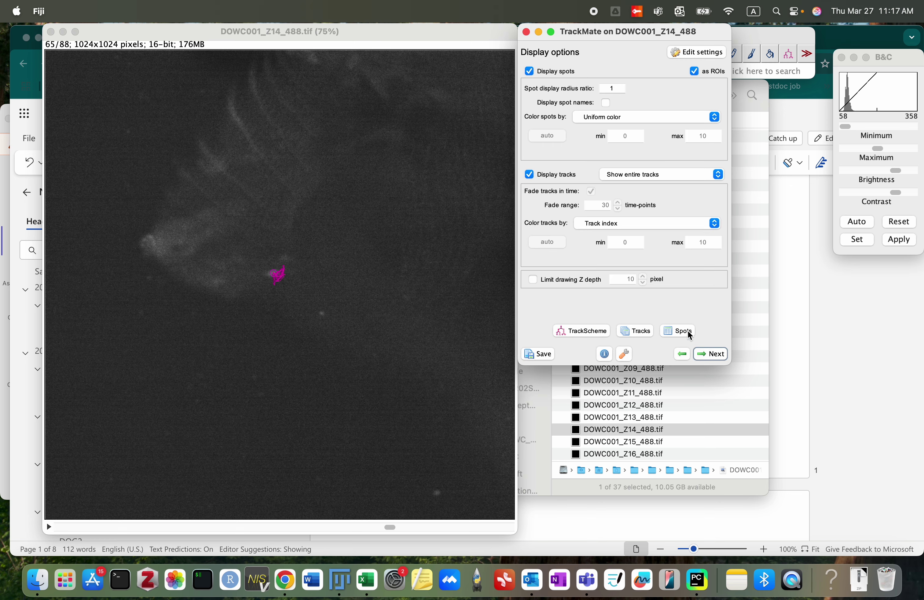
# Turn off the display of tracks and open the table of all spots.
pyautogui.click(529, 174)
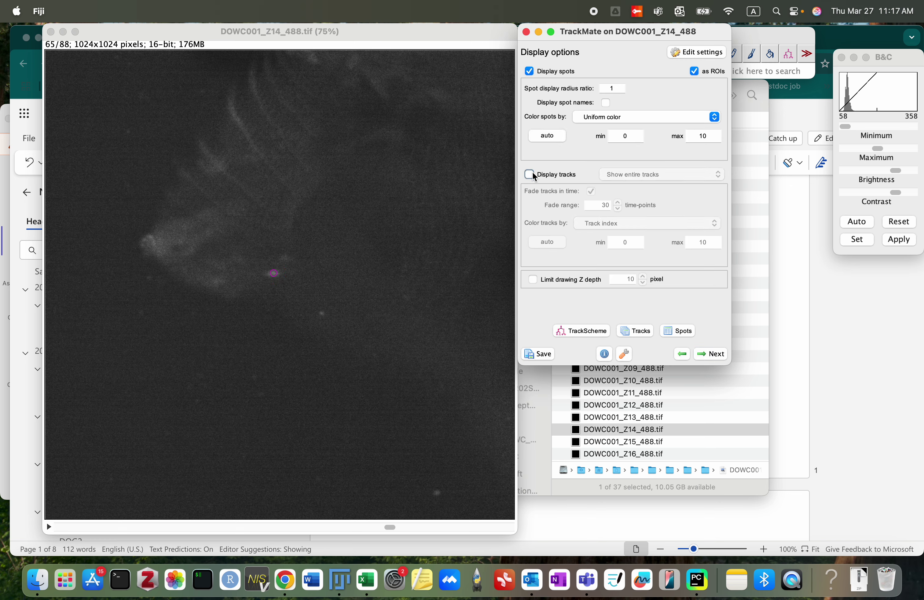
pyautogui.click(676, 336)
pyautogui.scroll(1, 431, 191)
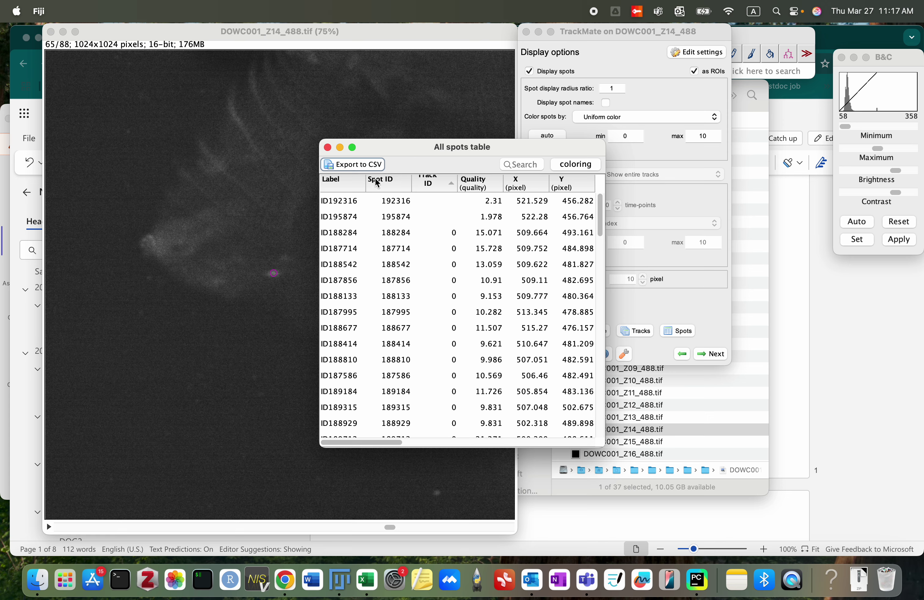
# Export the spots table as Mean_Intensity14.csv into the Neuron 1 folder.
pyautogui.click(370, 166)
pyautogui.click(555, 228)
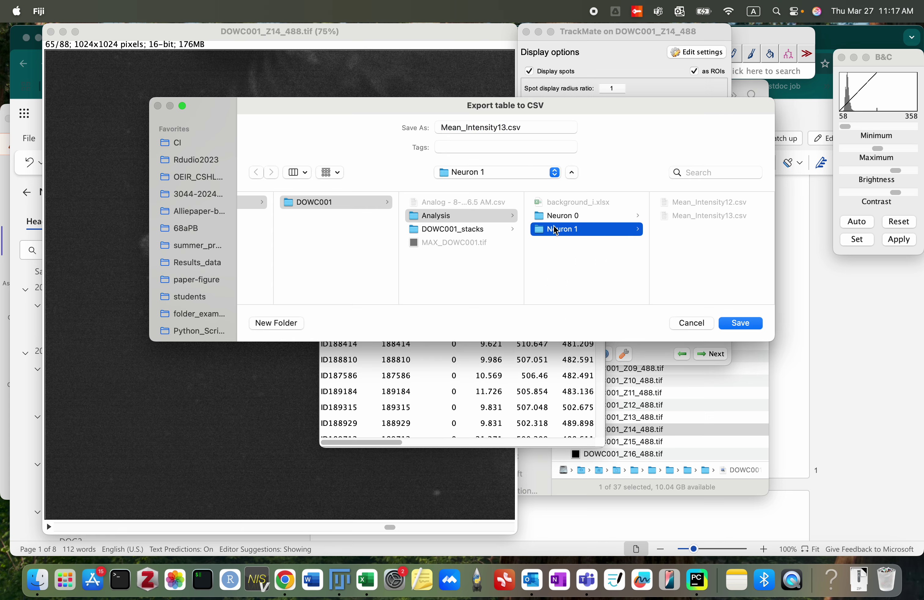
pyautogui.click(505, 128)
pyautogui.press('Return')
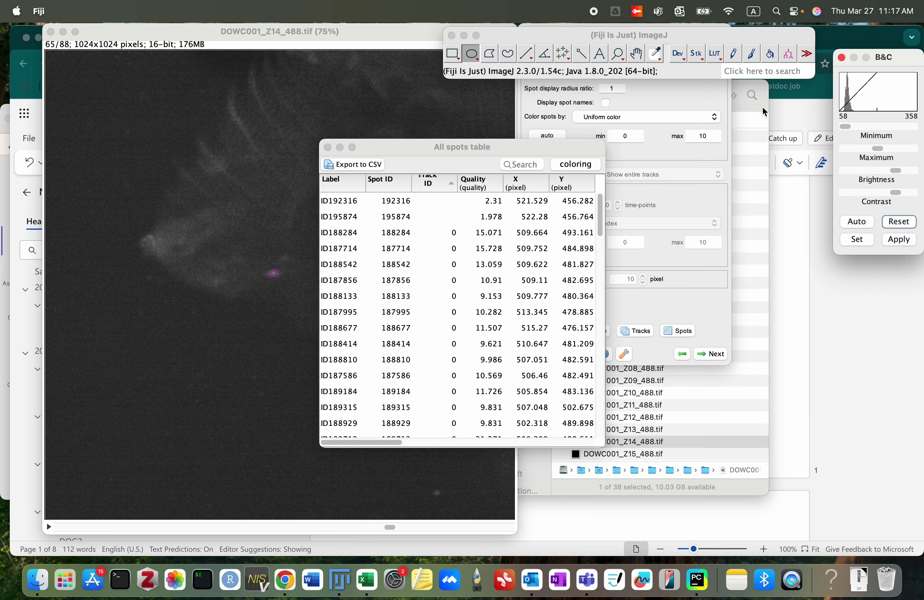
# Open Mean_Intensity14.csv from the Neuron 1 folder in Microsoft Excel without converting its data.
pyautogui.click(755, 110)
pyautogui.click(655, 246)
pyautogui.rightClick(655, 246)
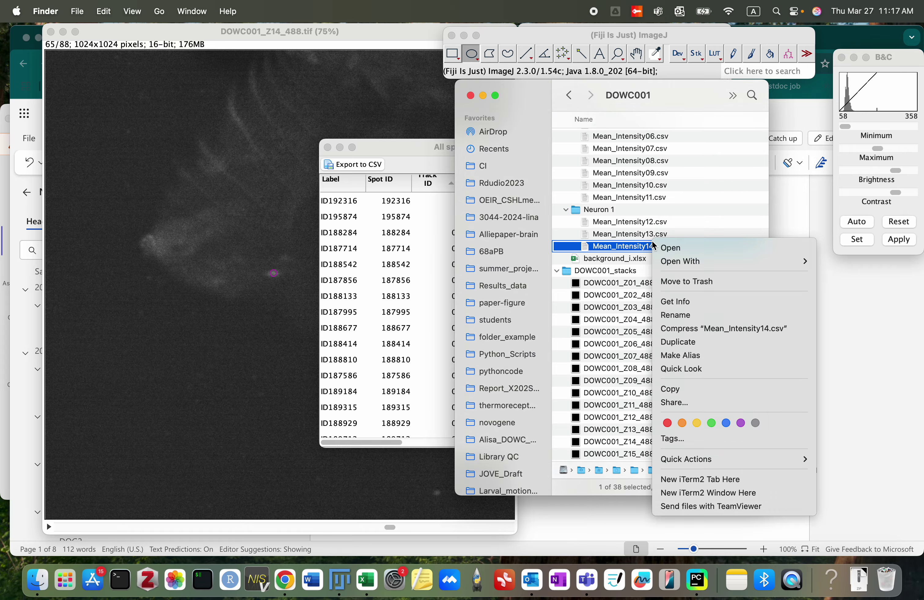
pyautogui.moveTo(705, 262)
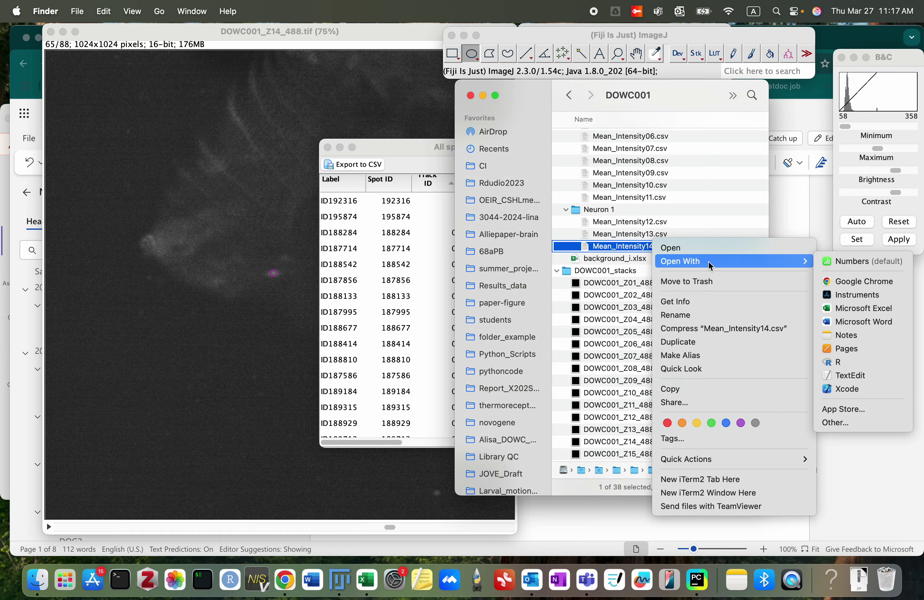
pyautogui.click(851, 310)
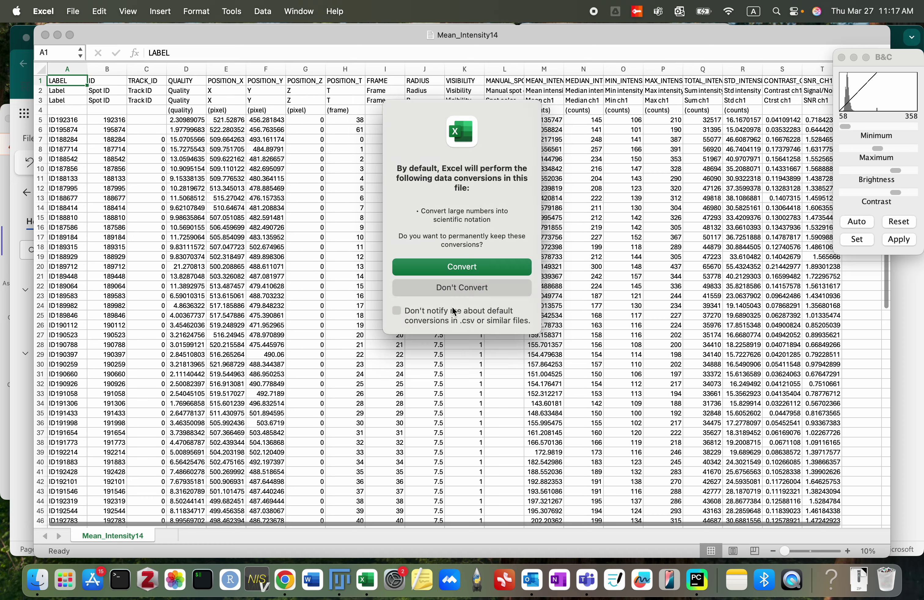
pyautogui.click(459, 288)
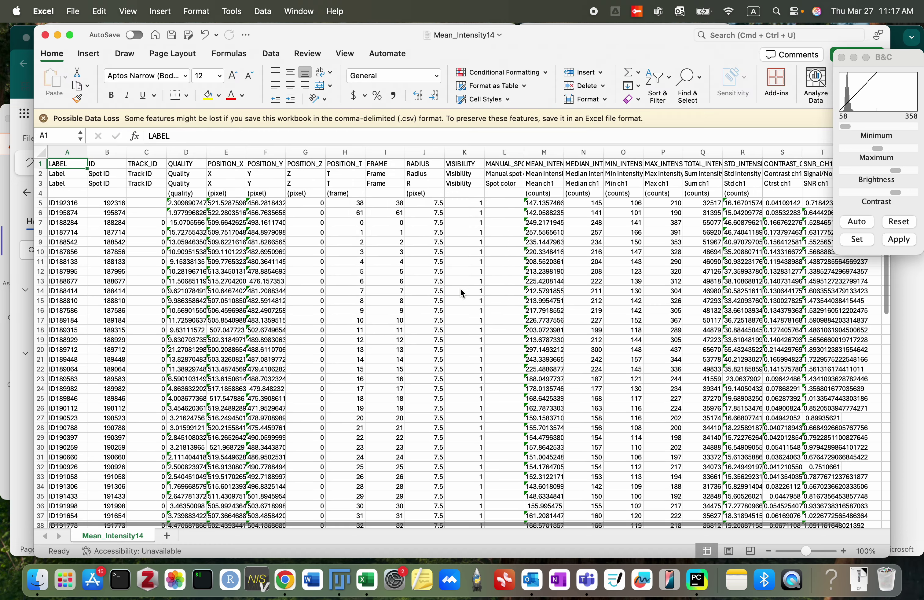
# Switch to Fiji, inspect in the image the two spots that have no track ID, and return to Excel.
pyautogui.press('super+Tab')
pyautogui.click(446, 205)
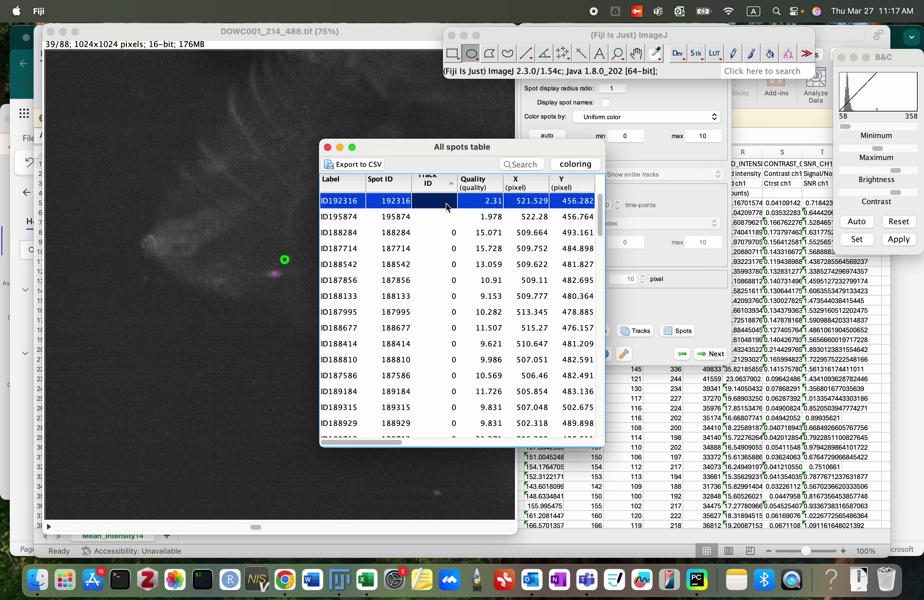
pyautogui.press('Down')
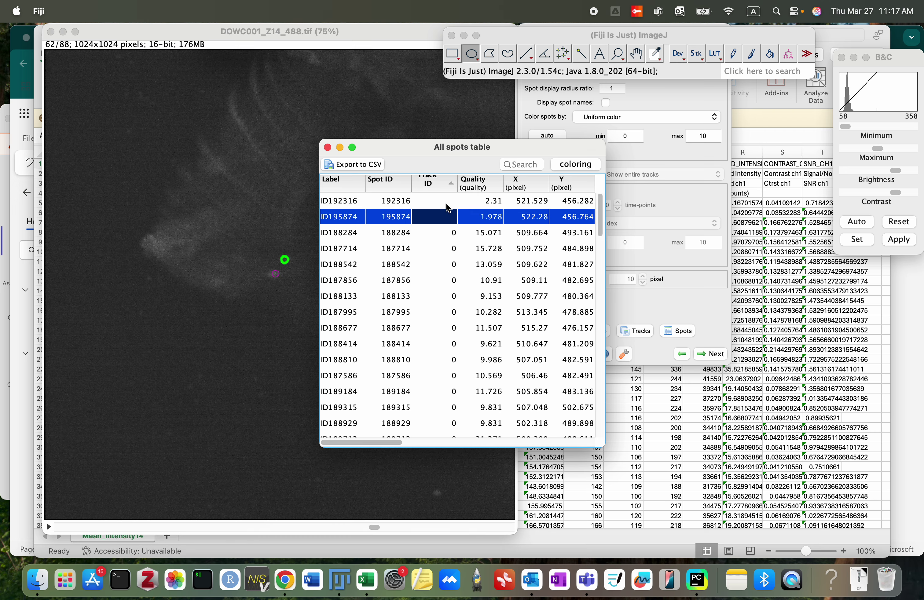
pyautogui.click(446, 204)
pyautogui.press('Down')
pyautogui.press('super+Tab')
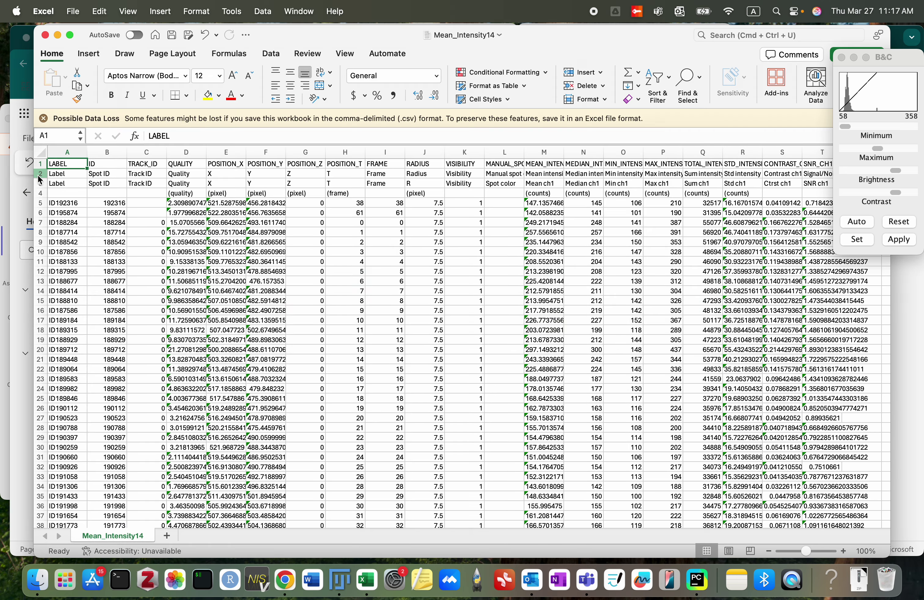
# Delete rows 2 to 6, which hold the extra header lines and the two spots without a track ID.
pyautogui.click(40, 174)
pyautogui.keyDown('shift'); pyautogui.click(42, 212); pyautogui.keyUp('shift')
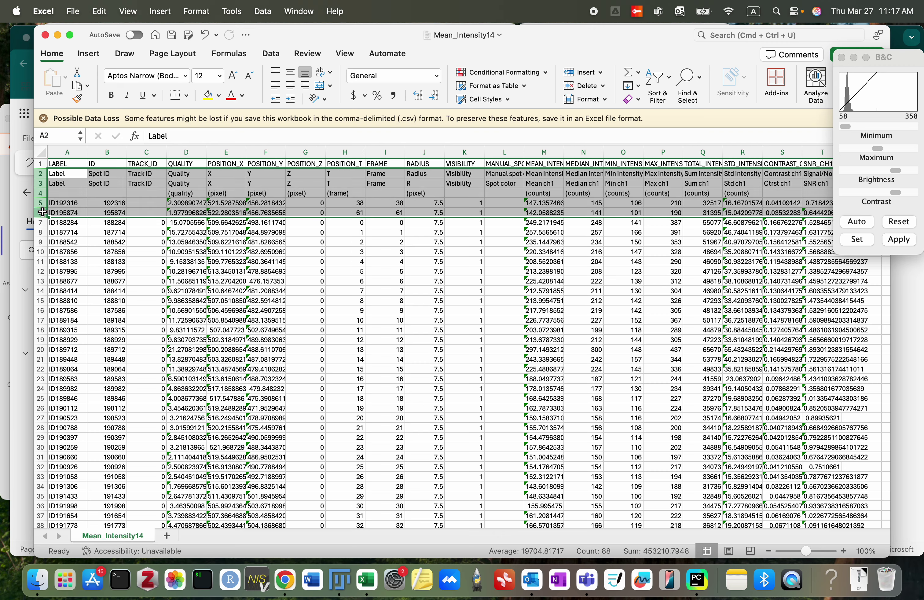
pyautogui.rightClick(122, 203)
pyautogui.click(142, 286)
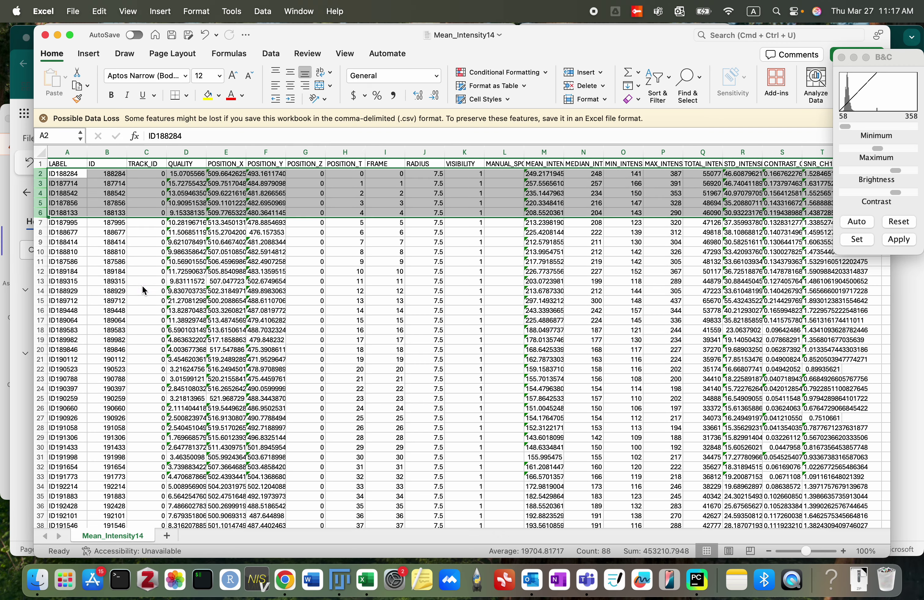
# Switch to Fiji and go through the spots of track 0 one by one in the spots table, checking each spot's position in the image.
pyautogui.press('super+Tab')
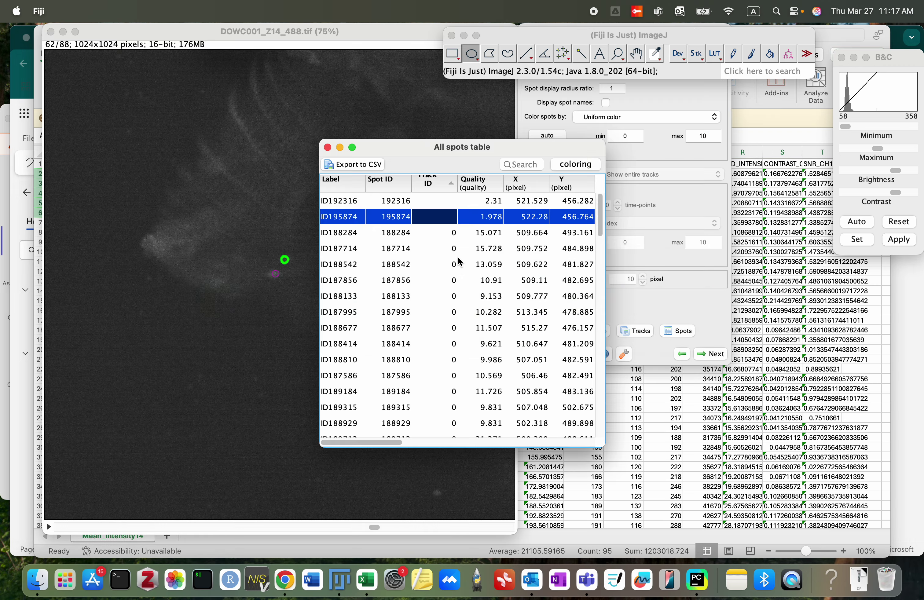
pyautogui.click(449, 237)
pyautogui.press('Down')
pyautogui.press('Down')
pyautogui.press('Down')
pyautogui.press('Down')
pyautogui.press('Down')
pyautogui.press('Down')
pyautogui.press('Down')
pyautogui.press('Down')
pyautogui.press('Down')
pyautogui.press('Down')
pyautogui.press('Down')
pyautogui.press('Down')
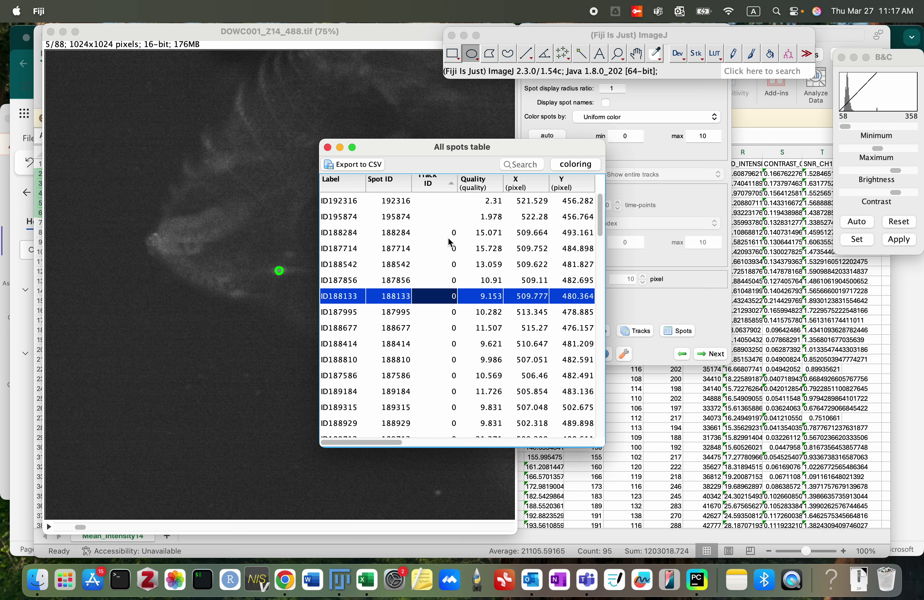
pyautogui.press('Down')
pyautogui.press('Down')
pyautogui.press('Down')
pyautogui.press('Down')
pyautogui.press('Down')
pyautogui.press('Down')
pyautogui.press('Down')
pyautogui.press('Down')
pyautogui.press('Down')
pyautogui.press('Down')
pyautogui.press('Down')
pyautogui.press('Down')
pyautogui.press('Down')
pyautogui.press('Down')
pyautogui.press('Down')
pyautogui.press('Down')
pyautogui.press('Down')
pyautogui.press('Down')
pyautogui.press('Down')
pyautogui.press('Down')
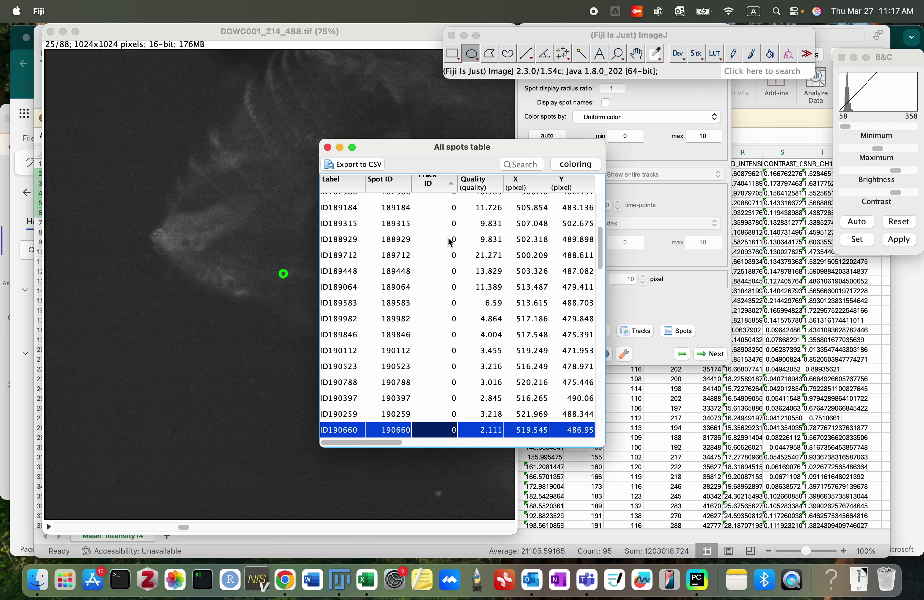
pyautogui.press('Down')
pyautogui.press('Down')
pyautogui.press('Down')
pyautogui.press('Down')
pyautogui.press('Down')
pyautogui.press('Down')
pyautogui.press('Down')
pyautogui.press('Down')
pyautogui.press('Down')
pyautogui.press('Down')
pyautogui.press('Down')
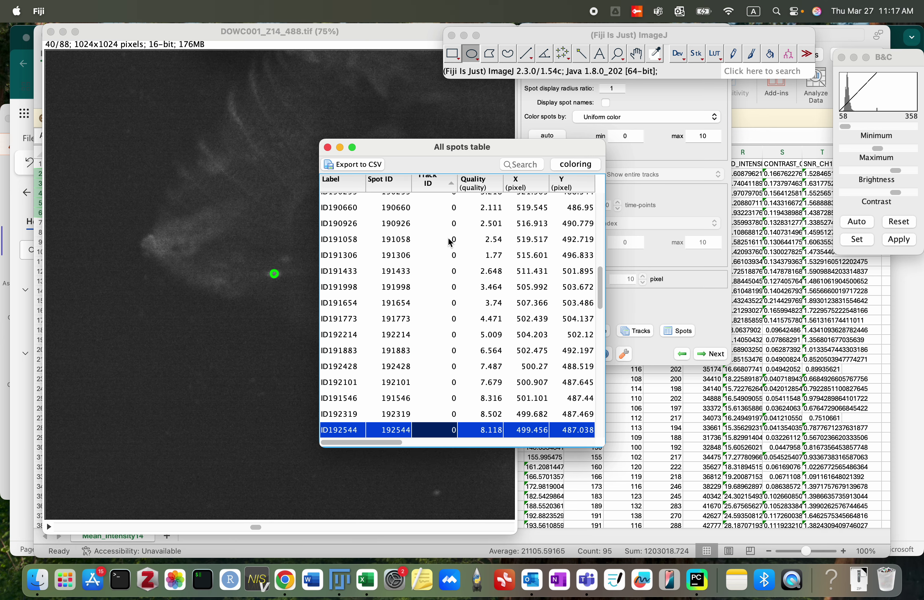
pyautogui.press('Down')
pyautogui.press('Down')
pyautogui.press('Down')
pyautogui.press('Down')
pyautogui.press('Down')
pyautogui.press('Down')
pyautogui.press('Down')
pyautogui.press('Down')
pyautogui.press('Down')
pyautogui.press('Down')
pyautogui.press('Down')
pyautogui.press('Down')
pyautogui.press('Down')
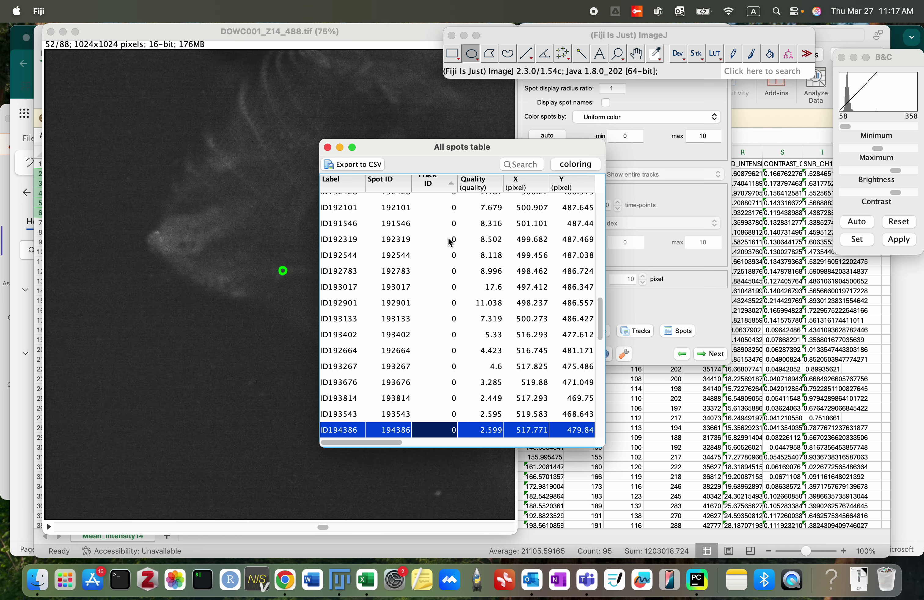
pyautogui.press('Down')
pyautogui.press('Down')
pyautogui.press('Down')
pyautogui.press('Down')
pyautogui.press('Down')
pyautogui.press('Down')
pyautogui.press('Down')
pyautogui.press('Down')
pyautogui.press('Down')
pyautogui.press('Down')
pyautogui.press('Down')
pyautogui.press('Down')
pyautogui.press('Down')
pyautogui.press('Down')
pyautogui.press('Down')
pyautogui.press('Down')
pyautogui.press('Down')
pyautogui.press('Down')
pyautogui.press('Down')
pyautogui.press('Down')
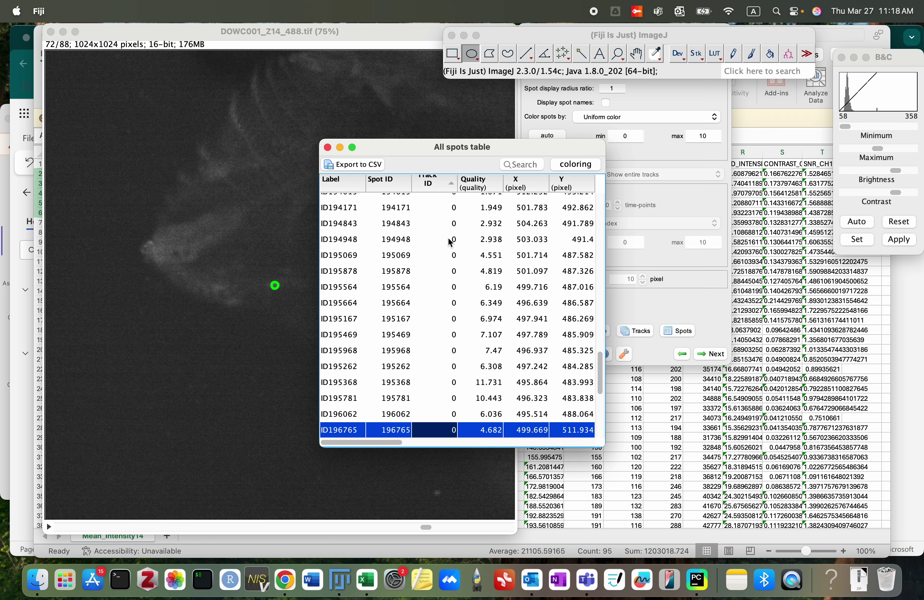
pyautogui.press('Down')
pyautogui.press('Down')
pyautogui.press('Down')
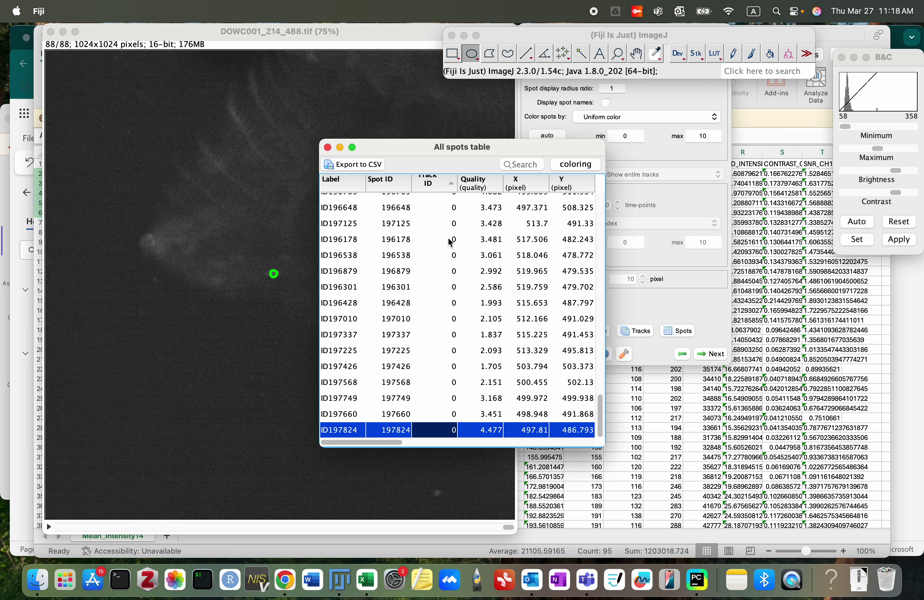
# Switch to Excel, highlight duplicate values in the POSITION_T column with light red fill and dark red text, and check the column for duplicates.
pyautogui.press('super+Tab')
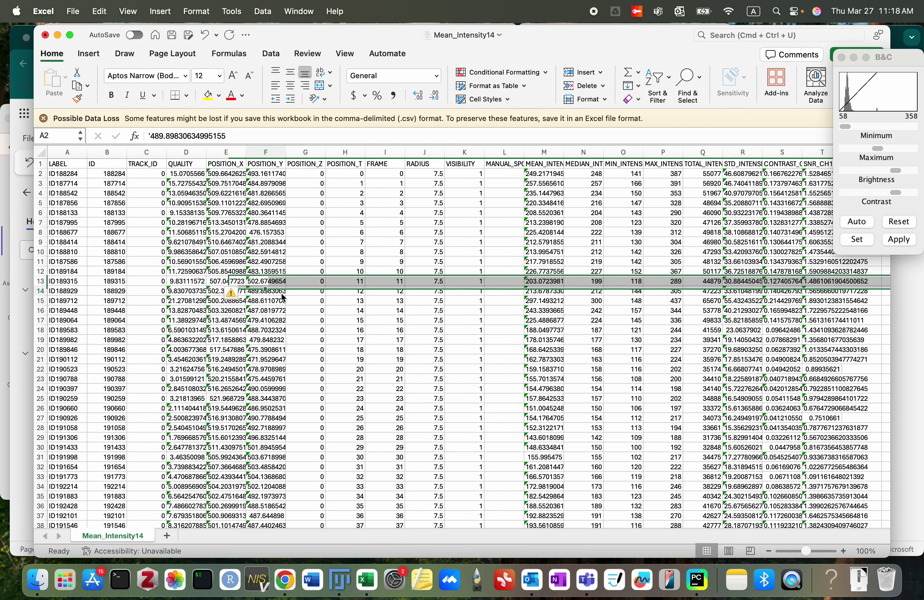
pyautogui.click(345, 152)
pyautogui.click(500, 72)
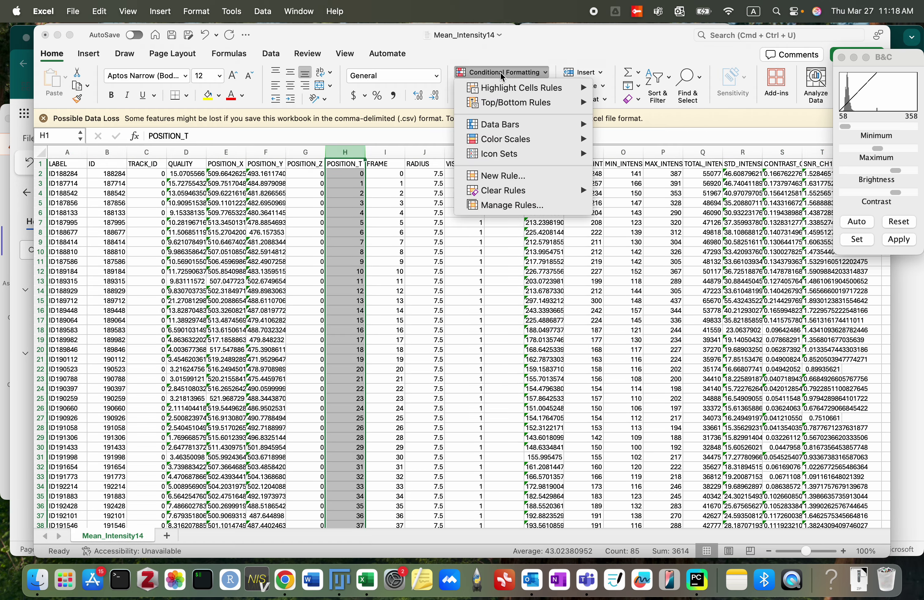
pyautogui.moveTo(519, 88)
pyautogui.click(649, 179)
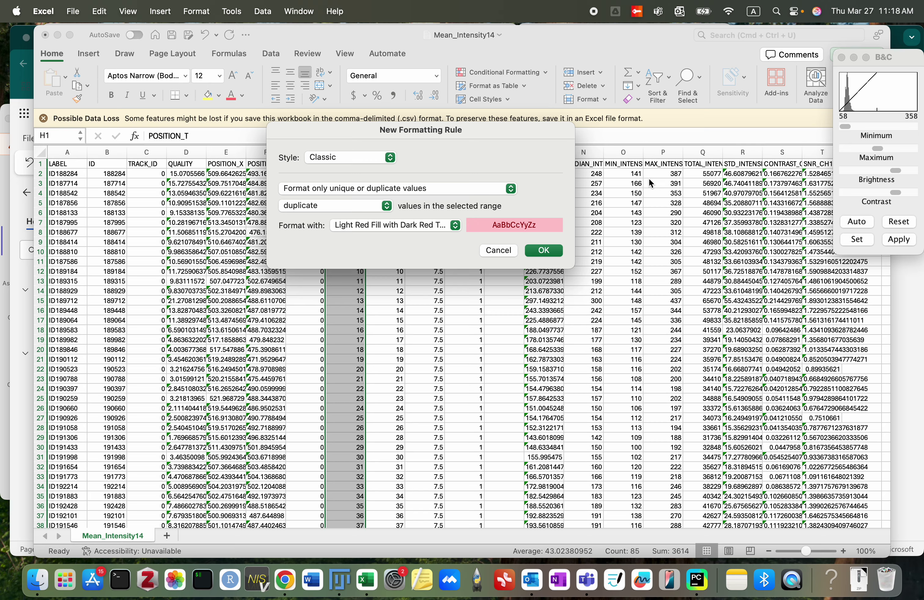
pyautogui.click(543, 250)
pyautogui.scroll(-15, 326, 330)
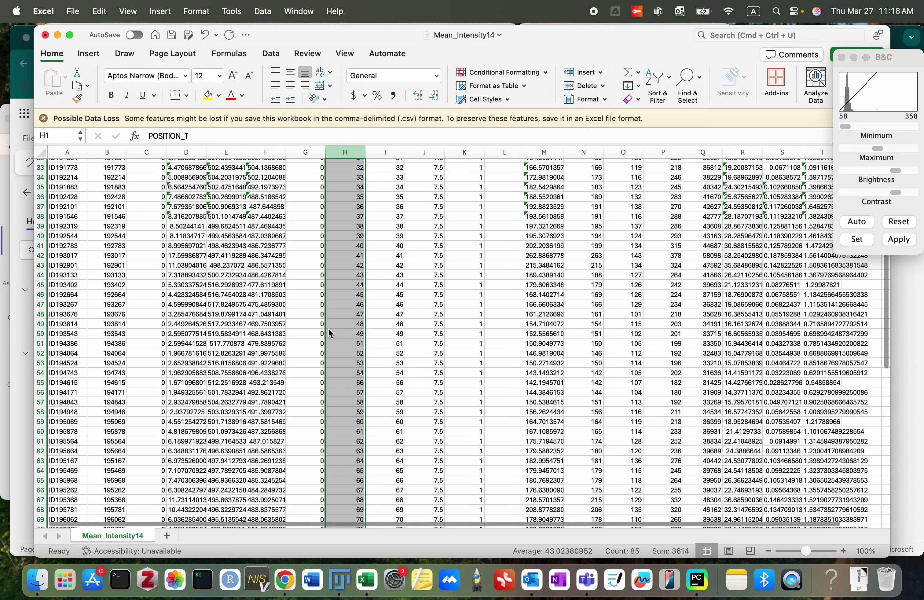
pyautogui.scroll(15, 329, 328)
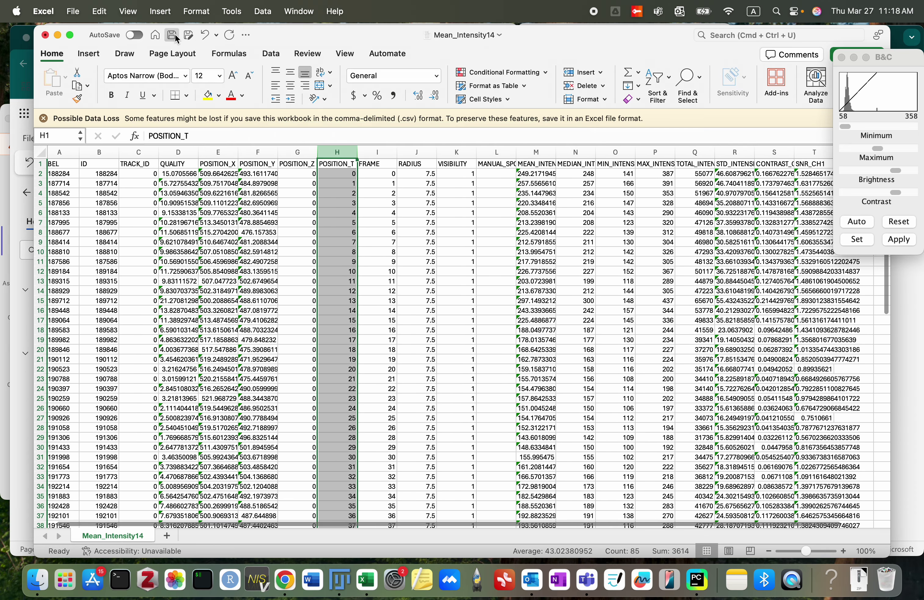
# Save the edited Mean_Intensity14 file and close its workbook.
pyautogui.click(172, 35)
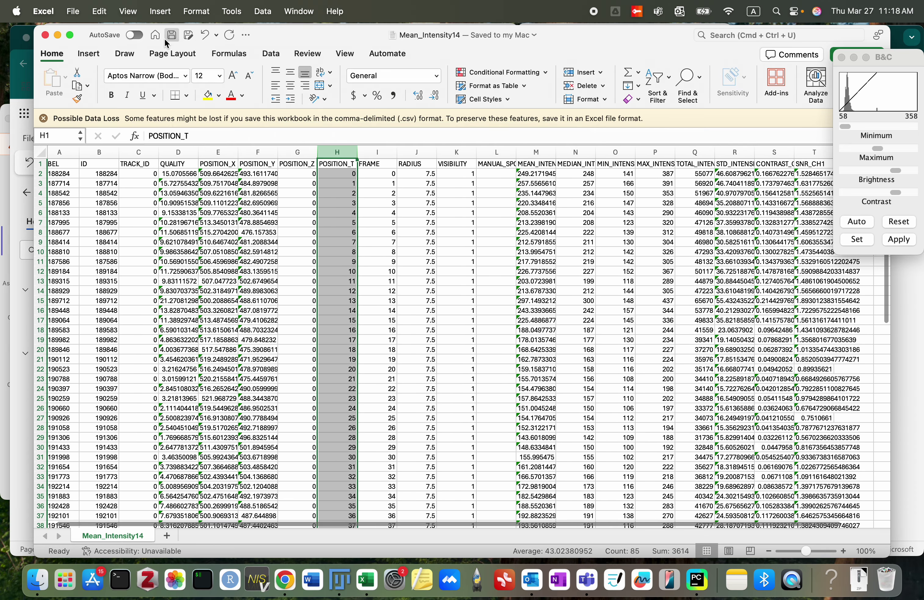
pyautogui.click(45, 36)
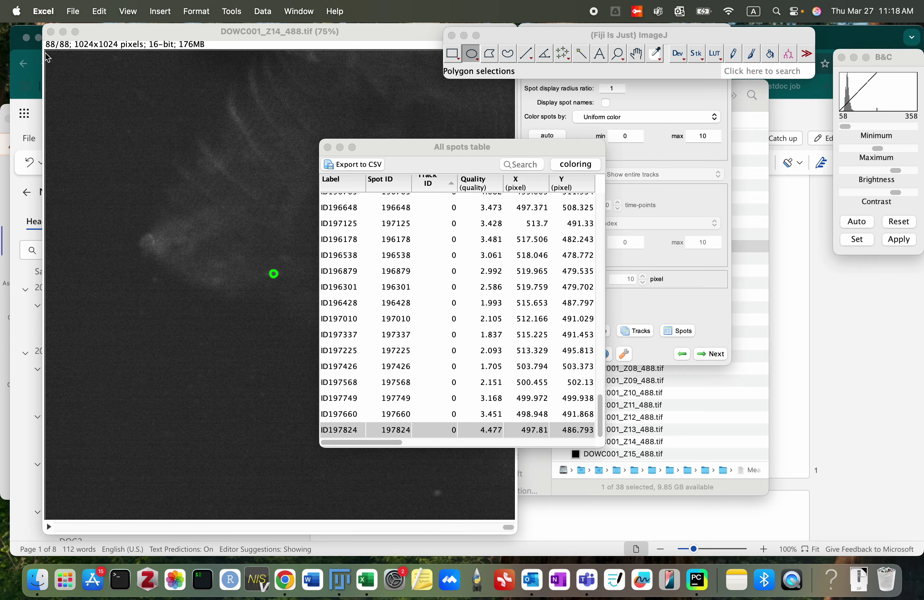
# Close the all spots table and draw a circular background selection about 15 pixels wide just below the tracked spot in DOWC001_Z14_488.tif.
pyautogui.click(328, 147)
pyautogui.click(285, 288)
pyautogui.press('+')
pyautogui.press('+')
pyautogui.press('+')
pyautogui.press('+')
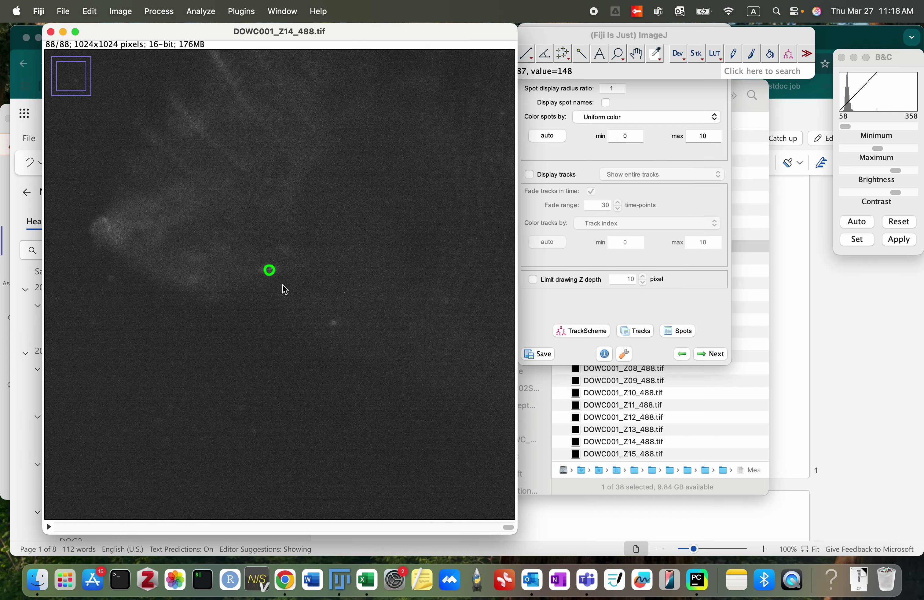
pyautogui.moveTo(234, 282); pyautogui.dragTo(254, 308)
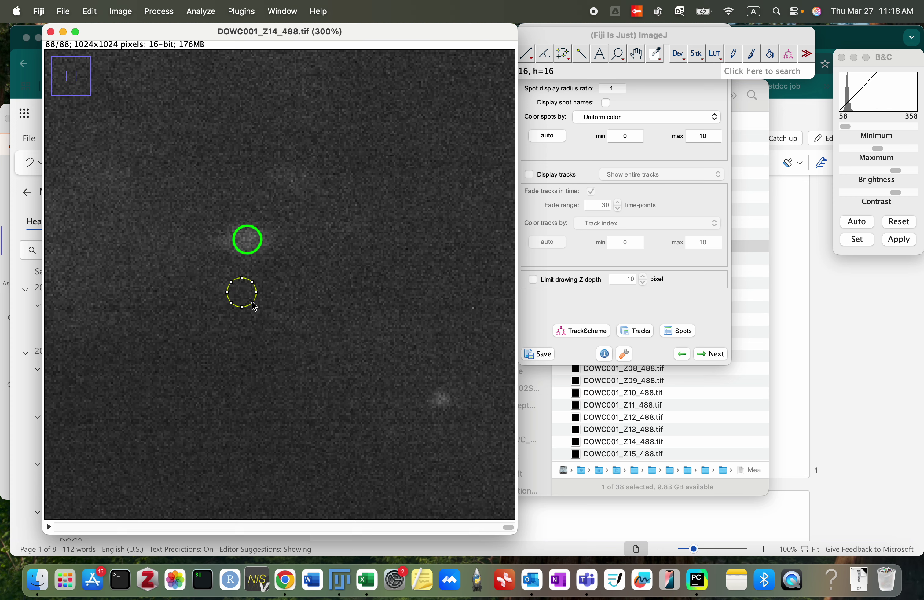
pyautogui.click(271, 300)
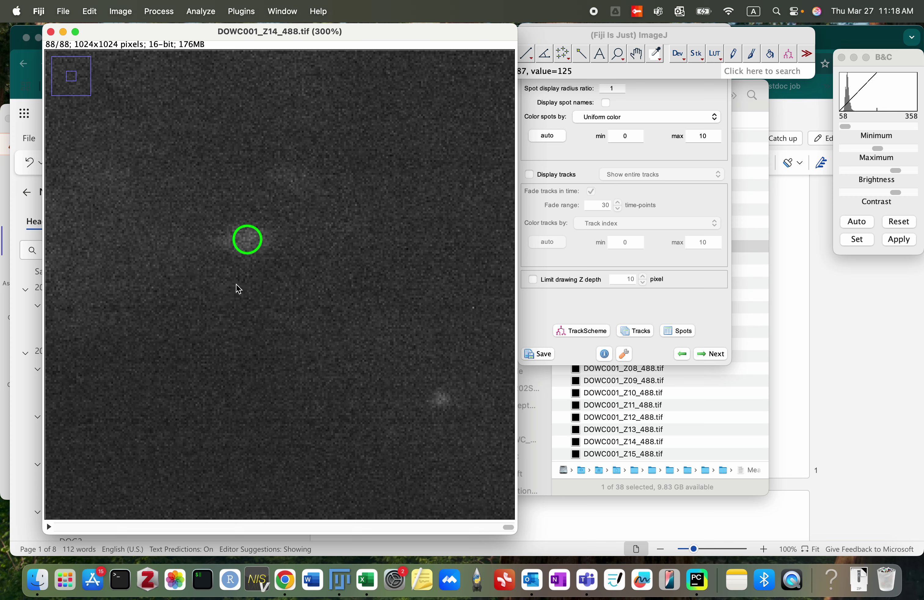
pyautogui.moveTo(233, 280); pyautogui.dragTo(261, 307)
# Measure the background inside the circle placed below the tracked spot on frames 12 and 24.
pyautogui.moveTo(509, 529); pyautogui.dragTo(121, 531)
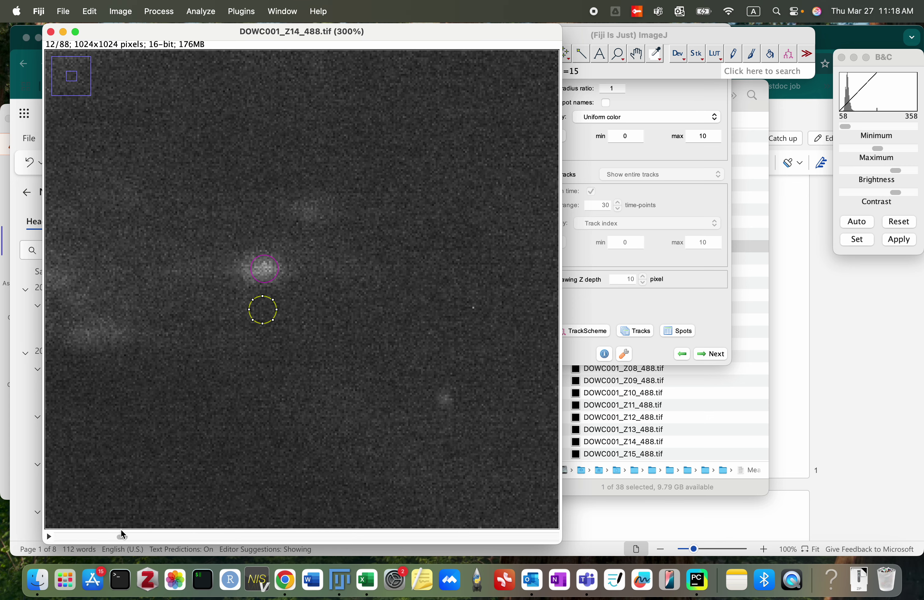
pyautogui.press('m')
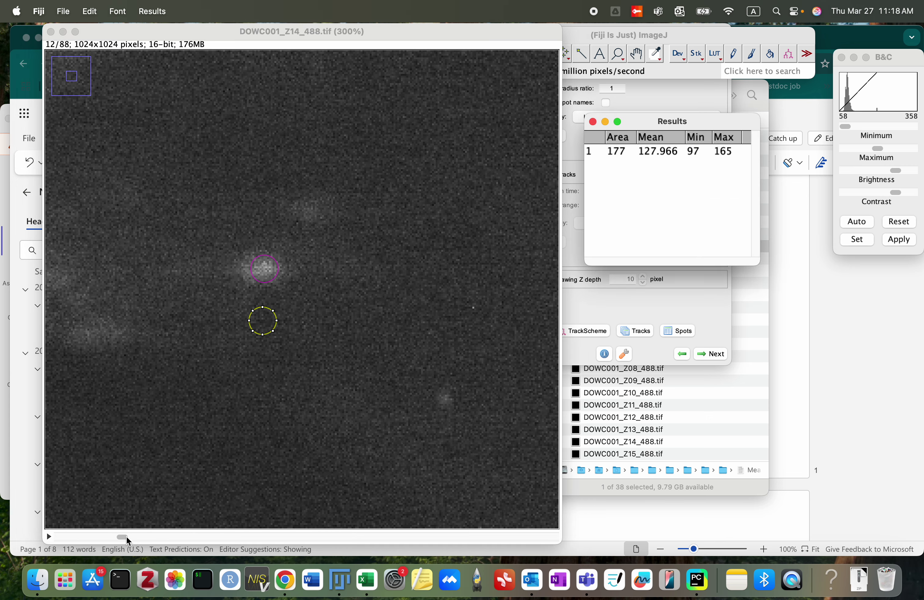
pyautogui.moveTo(126, 537); pyautogui.dragTo(192, 545)
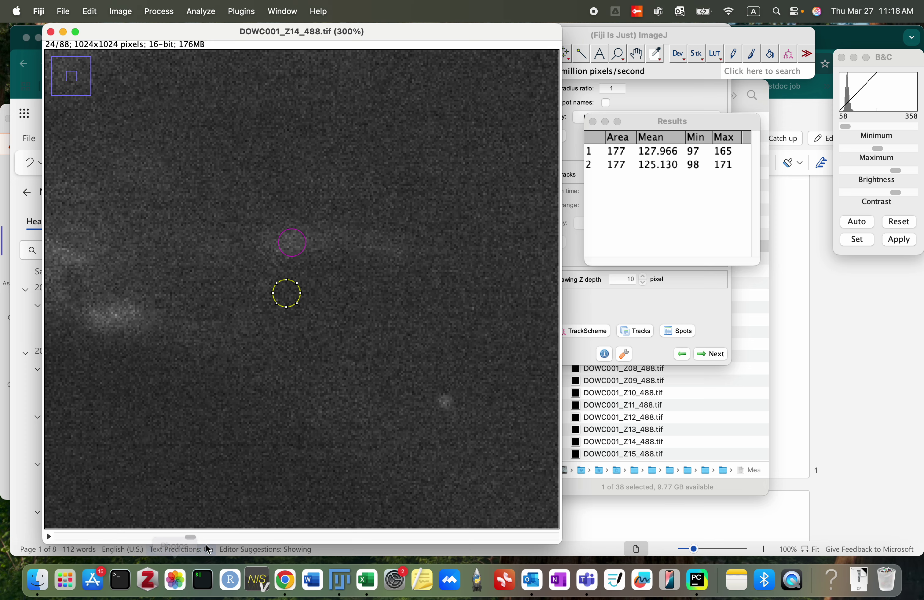
# Go to frame 36, shift the circle horizontally until it sits beneath the tracked spot, and measure the background there.
pyautogui.moveTo(192, 536); pyautogui.dragTo(267, 547)
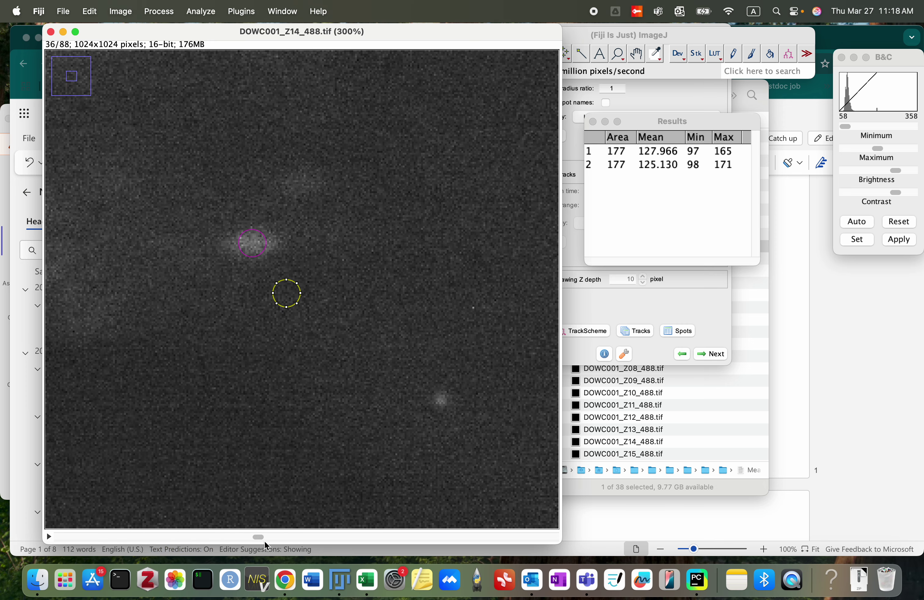
pyautogui.press('Left')
pyautogui.press('Left')
pyautogui.press('Left')
pyautogui.press('Left')
pyautogui.press('Left')
pyautogui.press('Left')
pyautogui.press('Left')
pyautogui.press('Left')
pyautogui.press('Left')
pyautogui.press('Left')
pyautogui.press('Left')
pyautogui.press('Left')
pyautogui.press('Left')
pyautogui.press('Left')
pyautogui.press('Left')
pyautogui.press('Left')
pyautogui.press('Left')
pyautogui.press('Left')
pyautogui.press('Left')
pyautogui.press('Left')
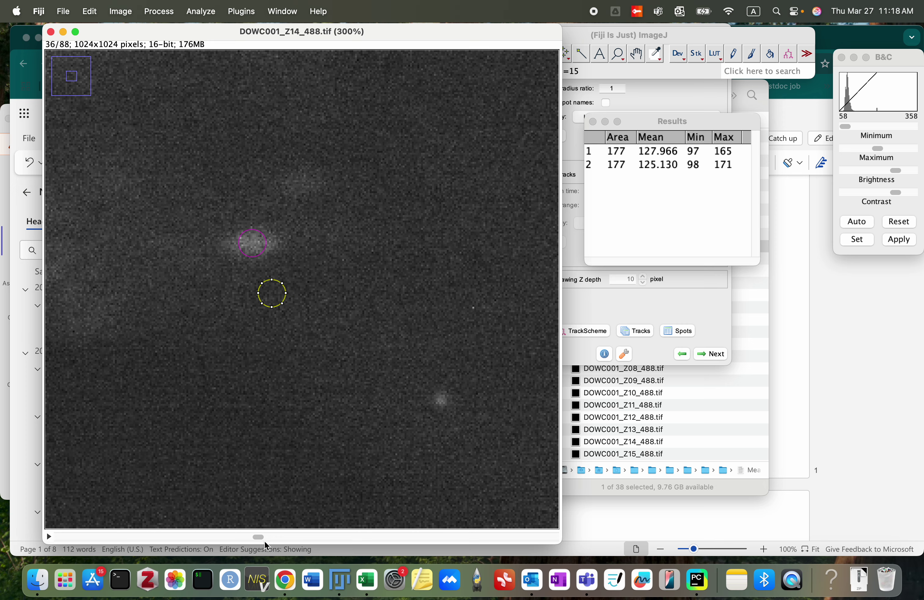
pyautogui.press('super+m')
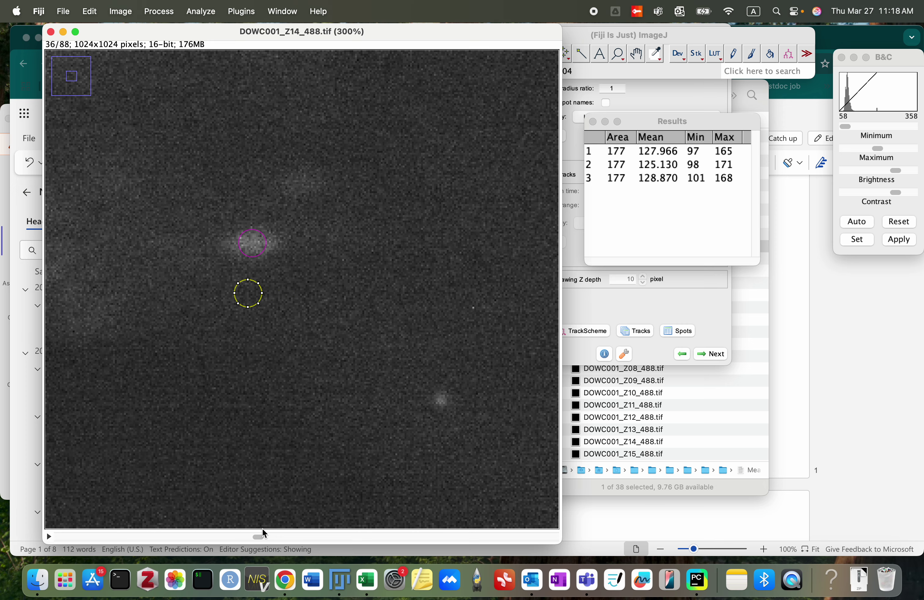
# Go to frame 48, shift the background circle until it sits just beneath the tracked spot, and measure the background there.
pyautogui.moveTo(258, 537); pyautogui.dragTo(330, 539)
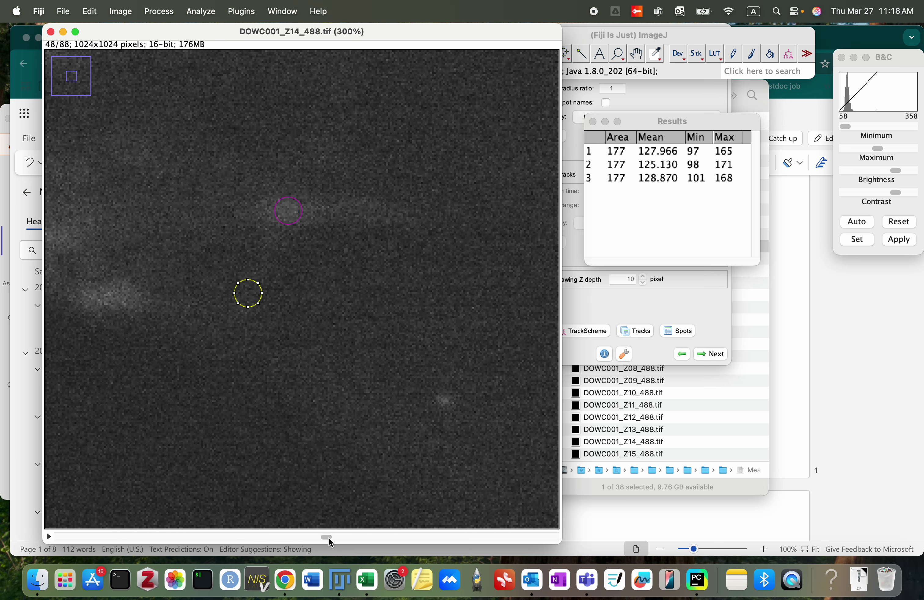
pyautogui.press('Up')
pyautogui.press('Up')
pyautogui.press('Up')
pyautogui.press('Up')
pyautogui.press('Up')
pyautogui.press('Up')
pyautogui.press('Up')
pyautogui.press('Up')
pyautogui.press('Up')
pyautogui.press('Up')
pyautogui.press('Up')
pyautogui.press('Up')
pyautogui.press('Up')
pyautogui.press('Up')
pyautogui.press('Up')
pyautogui.press('Up')
pyautogui.press('Up')
pyautogui.press('Up')
pyautogui.press('Up')
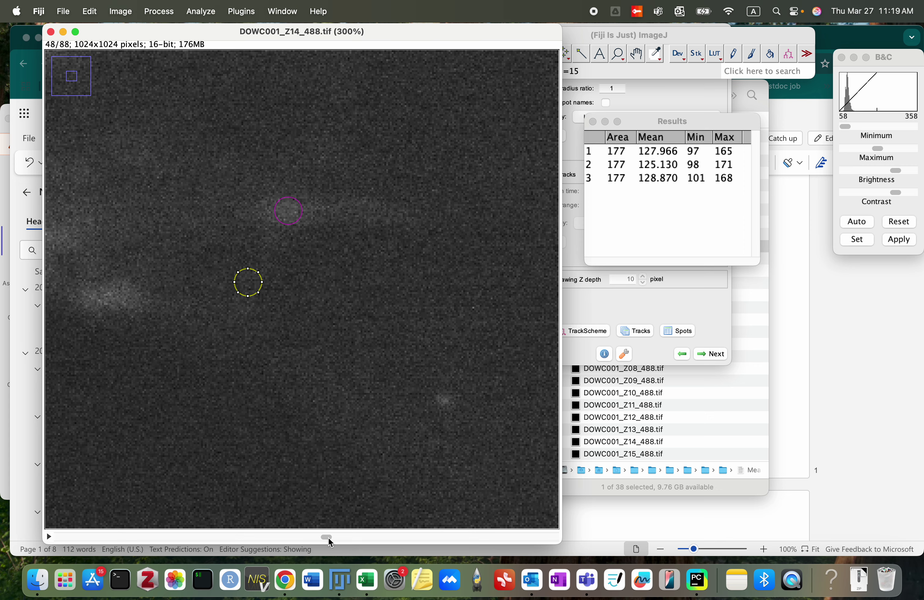
pyautogui.press('Up')
pyautogui.press('Up')
pyautogui.press('Up')
pyautogui.press('Up')
pyautogui.press('Up')
pyautogui.press('Up')
pyautogui.press('Up')
pyautogui.press('Up')
pyautogui.press('Right')
pyautogui.press('Right')
pyautogui.press('Right')
pyautogui.press('Right')
pyautogui.press('Right')
pyautogui.press('Right')
pyautogui.press('Right')
pyautogui.press('Right')
pyautogui.press('Right')
pyautogui.press('Right')
pyautogui.press('Right')
pyautogui.press('Right')
pyautogui.press('Right')
pyautogui.press('Right')
pyautogui.press('Right')
pyautogui.press('Right')
pyautogui.press('Right')
pyautogui.press('Right')
pyautogui.press('Right')
pyautogui.press('Right')
pyautogui.press('Right')
pyautogui.press('Right')
pyautogui.press('Right')
pyautogui.press('Right')
pyautogui.press('Right')
pyautogui.press('Right')
pyautogui.press('Right')
pyautogui.press('Right')
pyautogui.press('m')
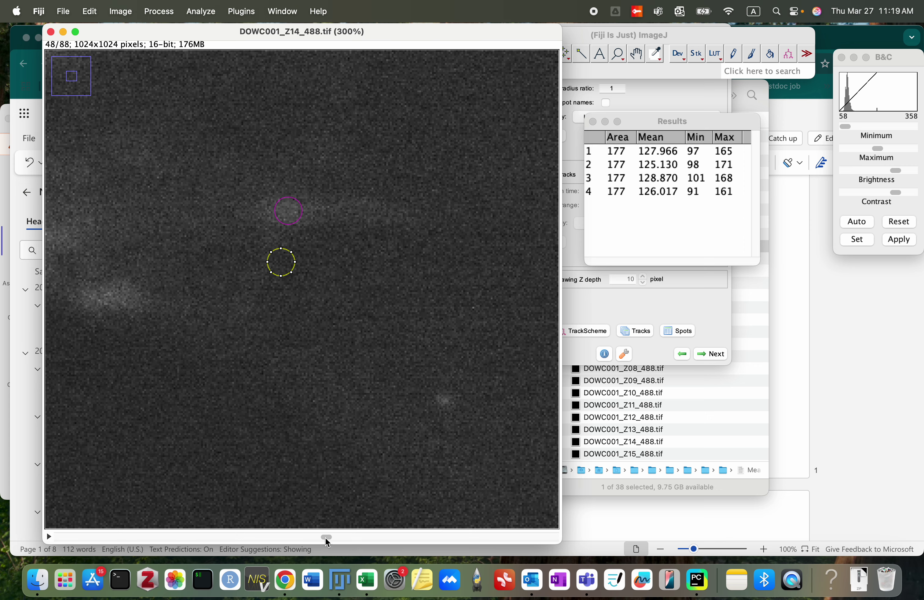
# Go to frame 60, reposition the background circle directly below the tracked spot, and measure the background again.
pyautogui.moveTo(325, 538); pyautogui.dragTo(396, 545)
pyautogui.press('Down')
pyautogui.press('Down')
pyautogui.press('Down')
pyautogui.press('Down')
pyautogui.press('Down')
pyautogui.press('Down')
pyautogui.press('Down')
pyautogui.press('Down')
pyautogui.press('Down')
pyautogui.press('Down')
pyautogui.press('Down')
pyautogui.press('Down')
pyautogui.press('Down')
pyautogui.press('Down')
pyautogui.press('Down')
pyautogui.press('Down')
pyautogui.press('Down')
pyautogui.press('Down')
pyautogui.press('Down')
pyautogui.press('Down')
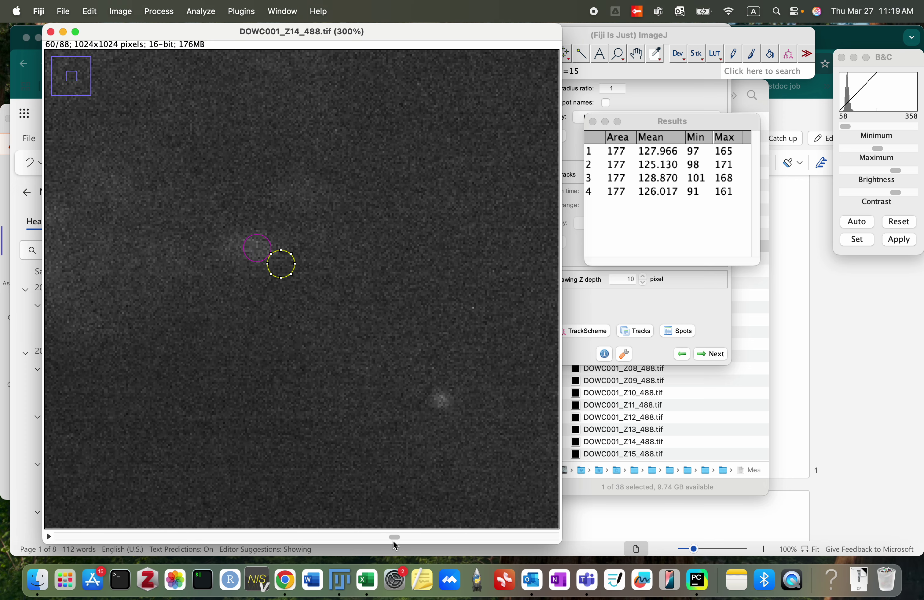
pyautogui.press('Left')
pyautogui.press('Left')
pyautogui.press('Left')
pyautogui.press('Left')
pyautogui.press('Left')
pyautogui.press('Left')
pyautogui.press('Left')
pyautogui.press('Left')
pyautogui.press('Left')
pyautogui.press('Left')
pyautogui.press('Left')
pyautogui.press('Left')
pyautogui.press('Left')
pyautogui.press('Left')
pyautogui.press('Left')
pyautogui.press('Left')
pyautogui.press('Left')
pyautogui.press('Left')
pyautogui.press('Left')
pyautogui.press('Left')
pyautogui.press('m')
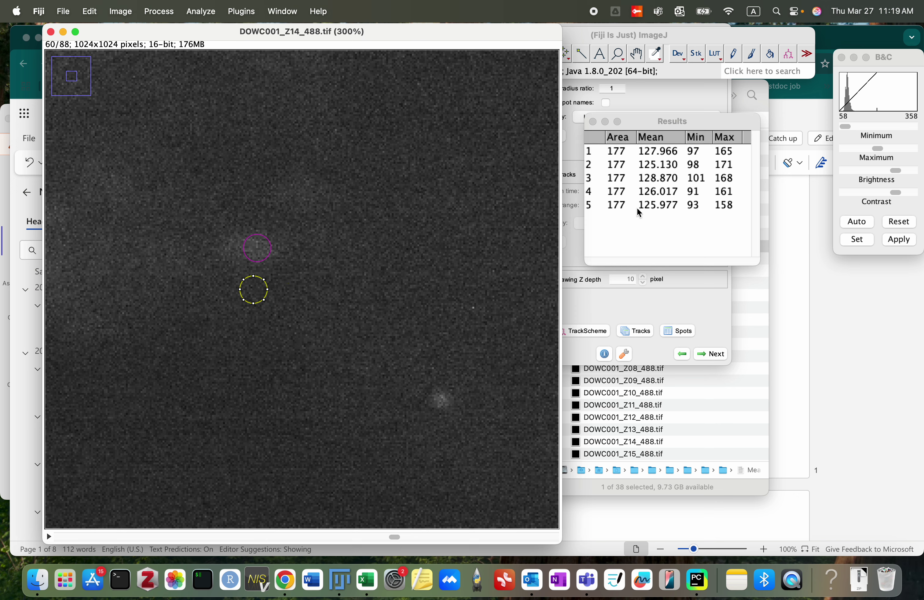
# Copy all five background measurements from the results table into the background_i workbook in Excel, starting at cell C19.
pyautogui.moveTo(647, 151); pyautogui.dragTo(638, 206)
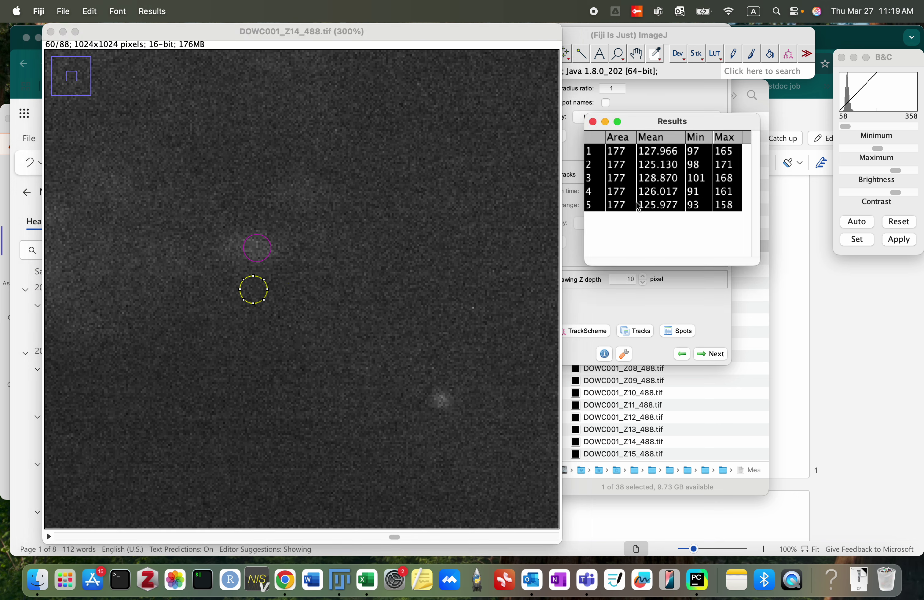
pyautogui.press('super+Tab')
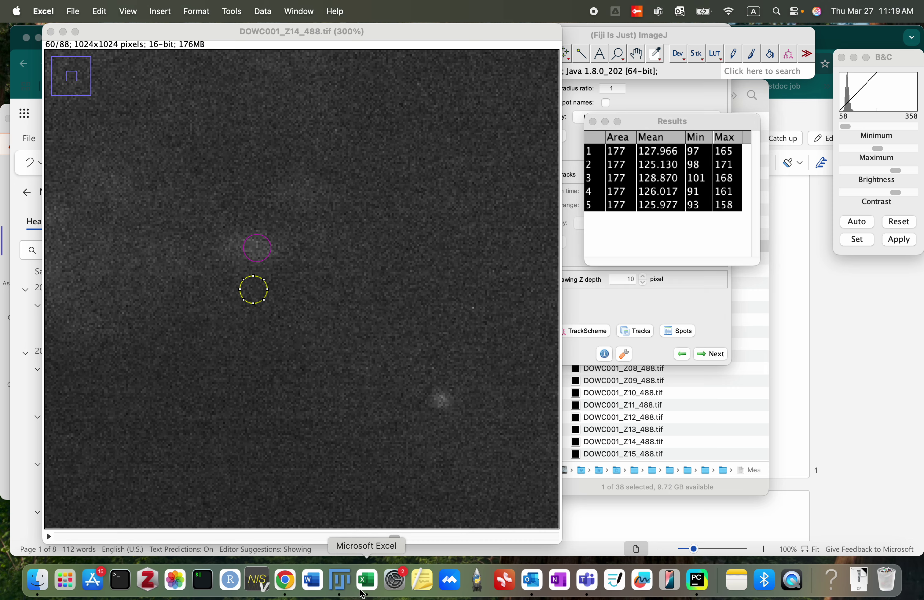
pyautogui.click(366, 580)
pyautogui.click(405, 389)
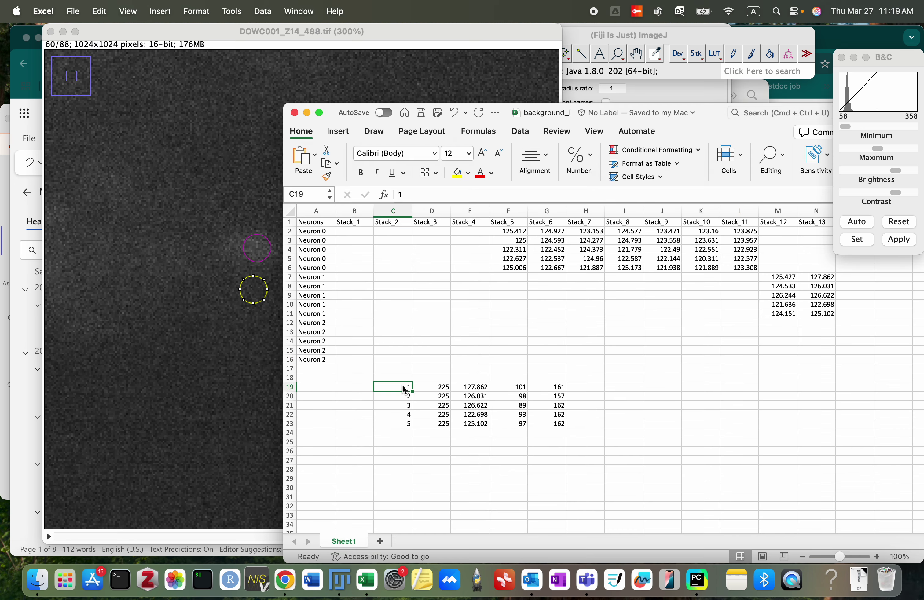
pyautogui.press('super+v')
# Copy the mean values in E19:E23 into the Neuron 1 rows of column O, then save and minimize the workbook.
pyautogui.moveTo(475, 388); pyautogui.dragTo(479, 428)
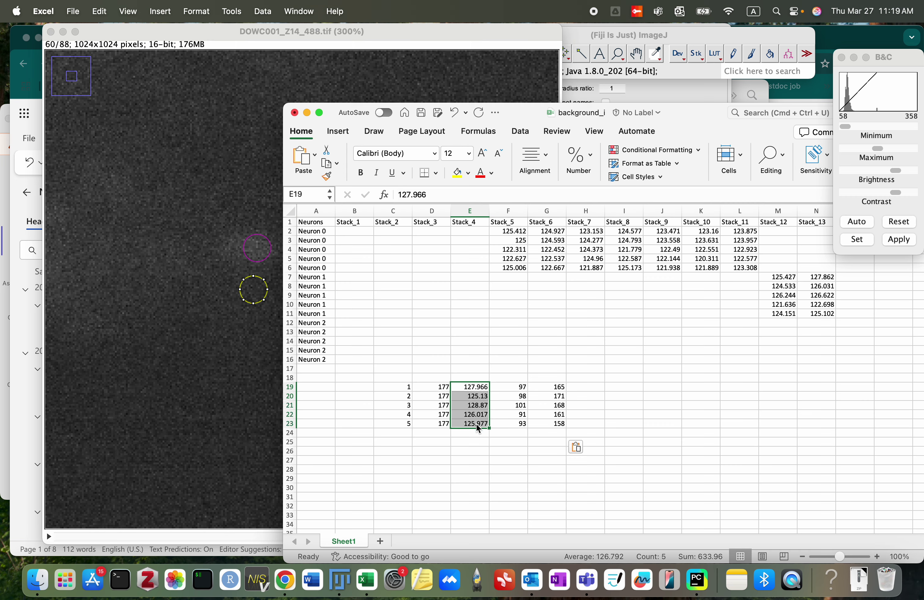
pyautogui.press('super+c')
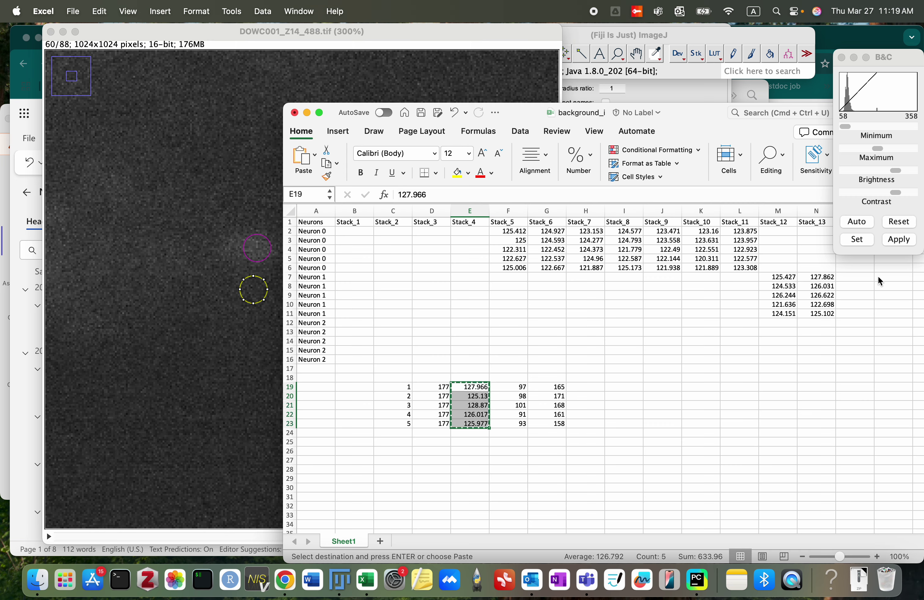
pyautogui.click(861, 277)
pyautogui.press('super+v')
pyautogui.click(725, 368)
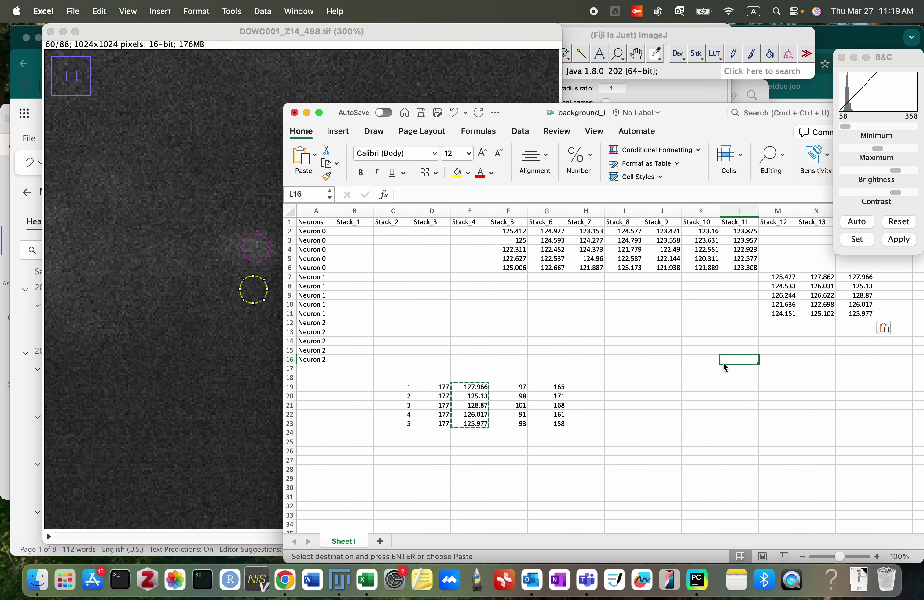
pyautogui.press('super+s')
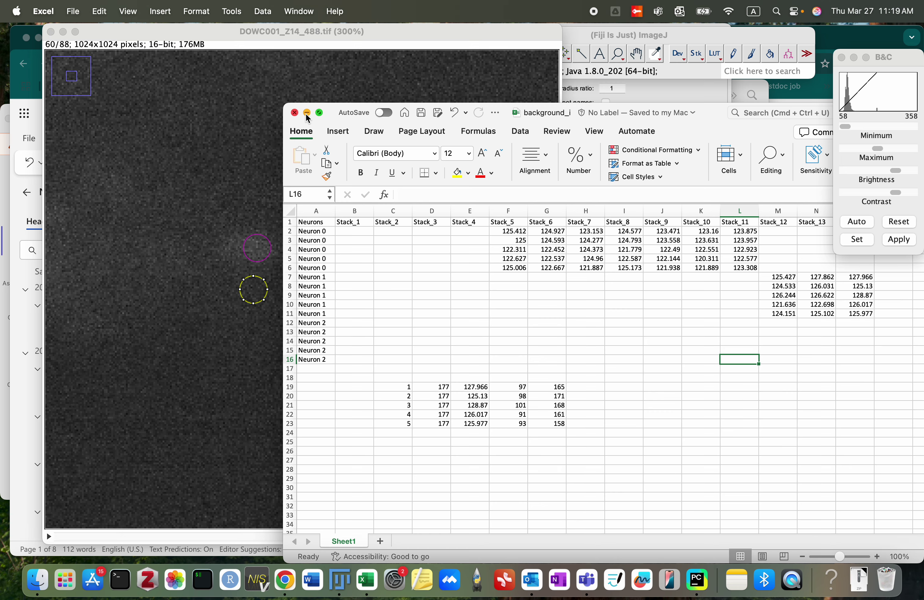
pyautogui.click(307, 113)
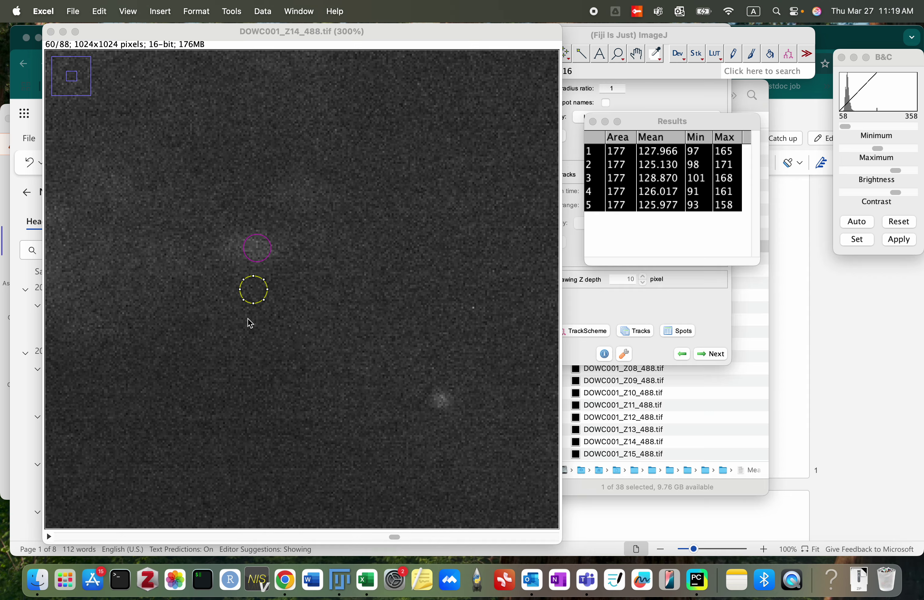
# Close the DOWC001_Z14_488.tif image, its TrackMate window and the results table.
pyautogui.click(50, 32)
pyautogui.click(696, 315)
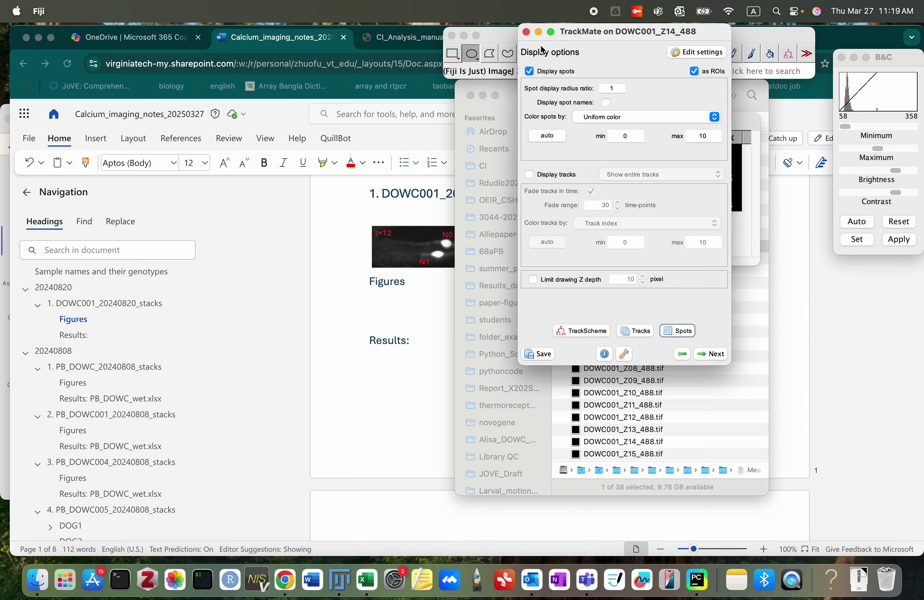
pyautogui.click(526, 32)
pyautogui.click(634, 121)
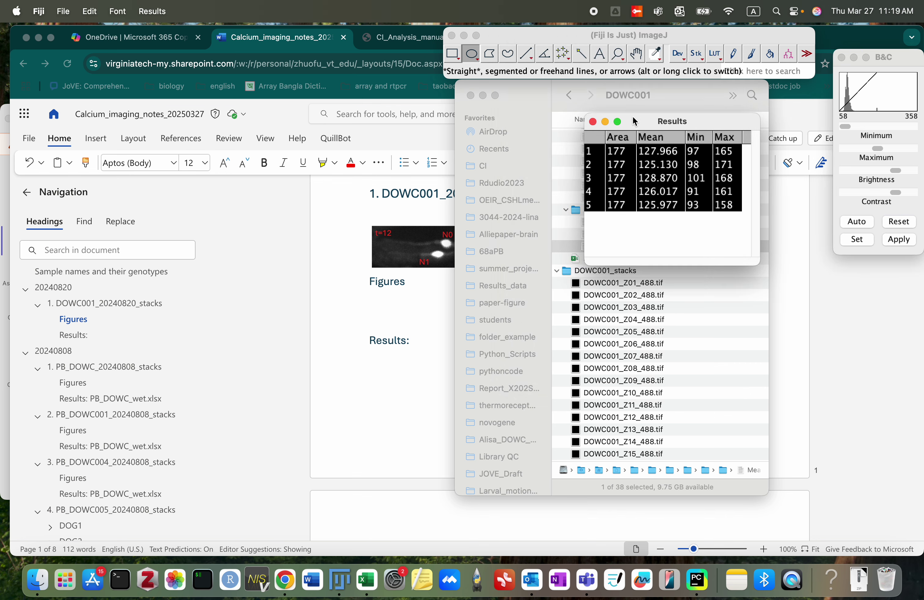
pyautogui.click(593, 122)
pyautogui.click(397, 200)
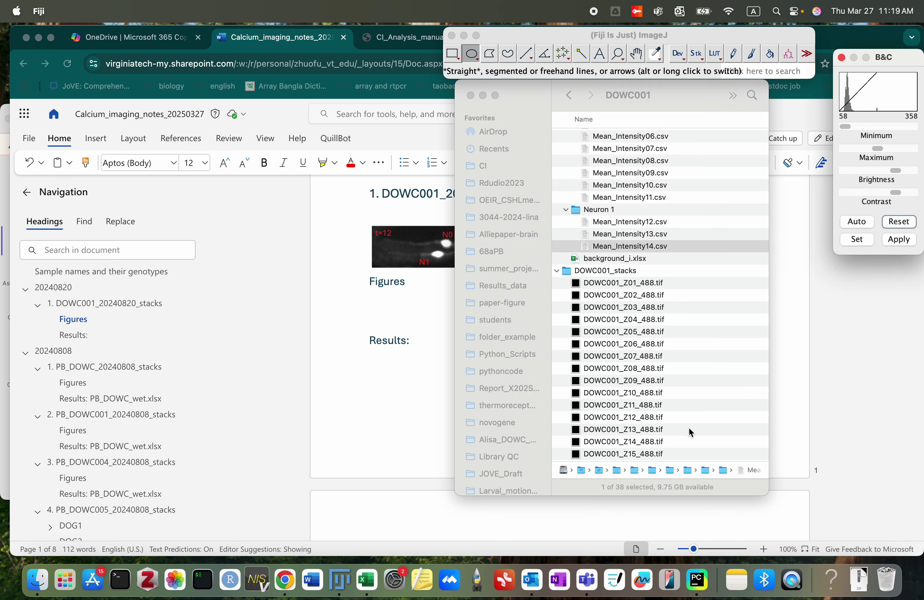
# Open DOWC001_Z15_488.tif in Fiji, look through its frames for neurons to track, and close the stack.
pyautogui.scroll(-5, 690, 432)
pyautogui.click(625, 373)
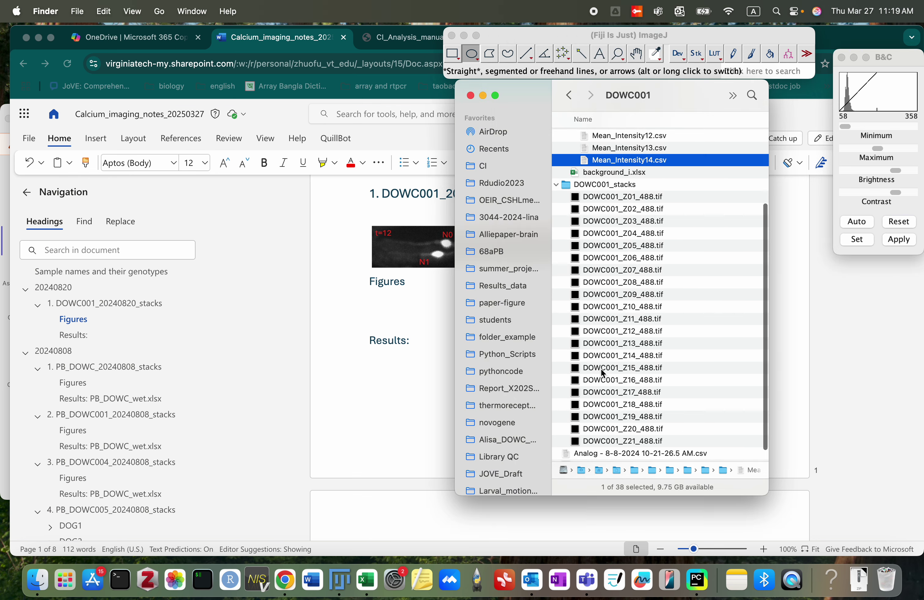
pyautogui.click(601, 372)
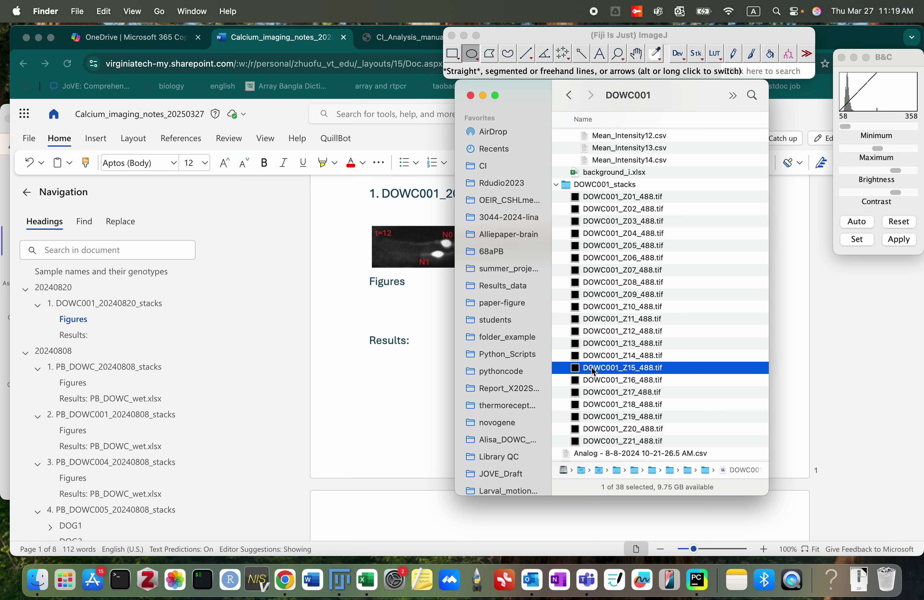
pyautogui.moveTo(592, 371); pyautogui.dragTo(579, 74)
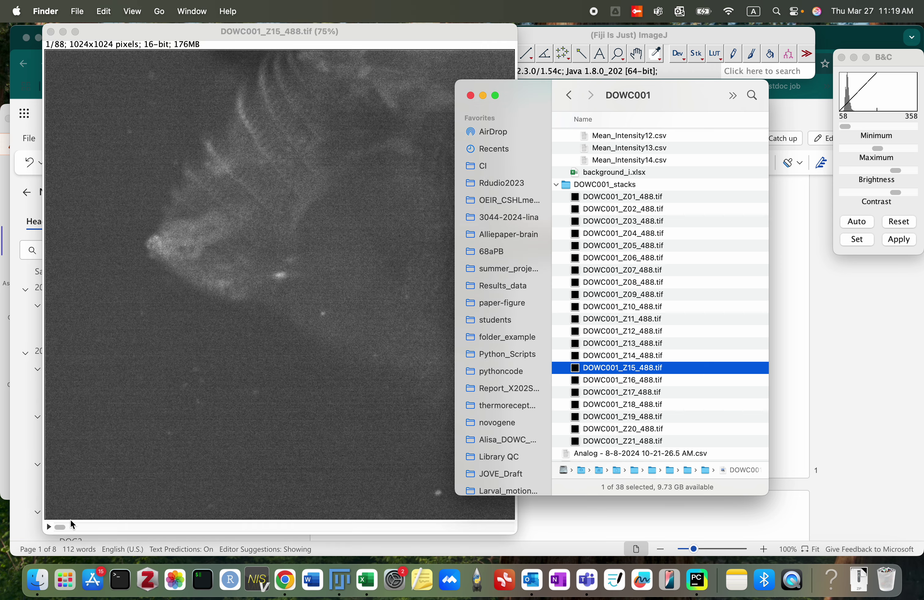
pyautogui.click(60, 526)
pyautogui.moveTo(60, 526); pyautogui.dragTo(483, 525)
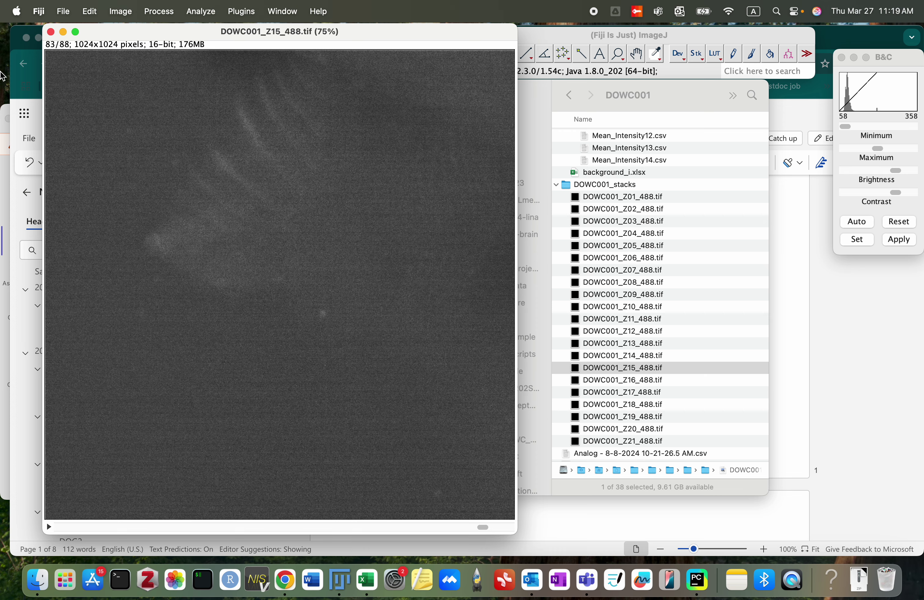
pyautogui.click(51, 32)
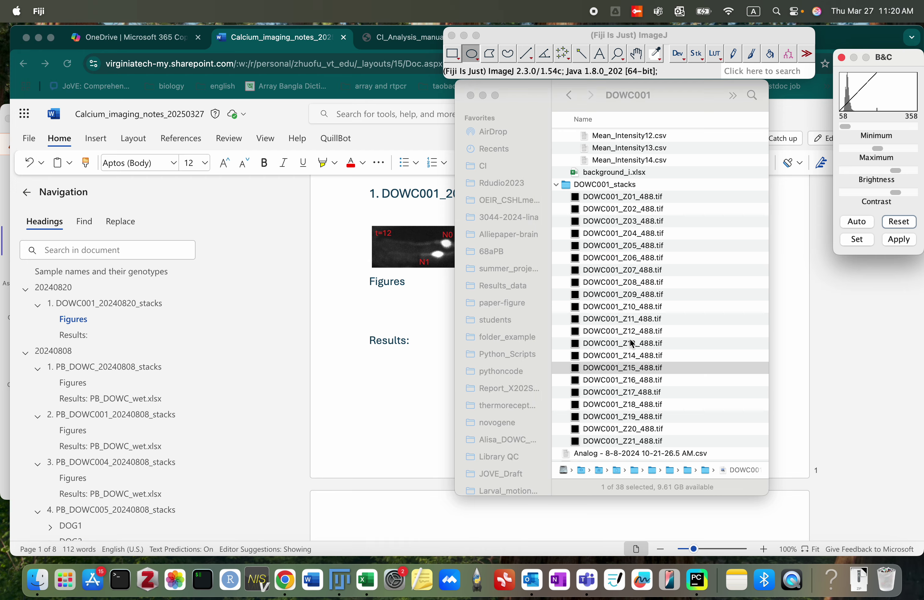
# Check the background_i workbook, then find DOWC001_Z11_488.tif in Finder and open it in Fiji.
pyautogui.click(645, 319)
pyautogui.click(635, 331)
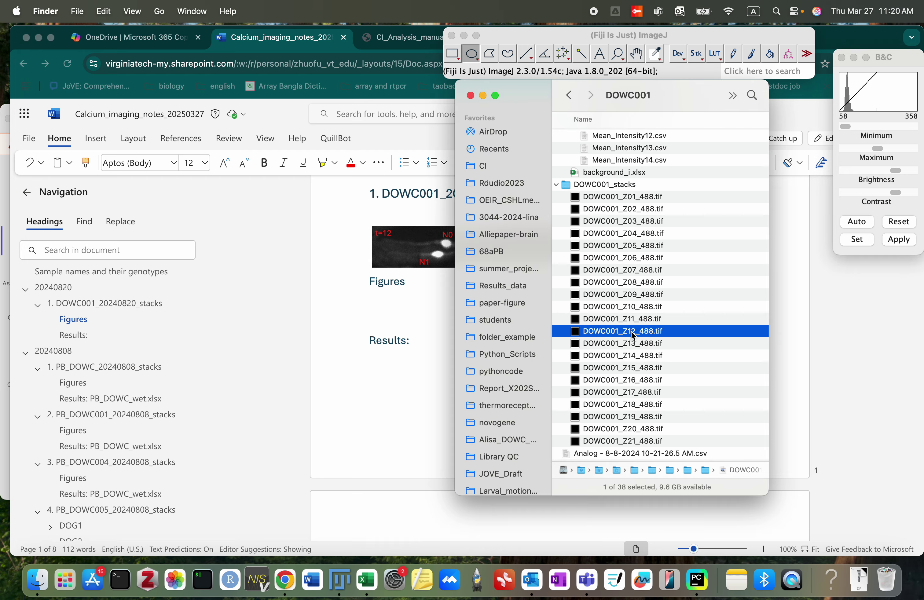
pyautogui.click(623, 321)
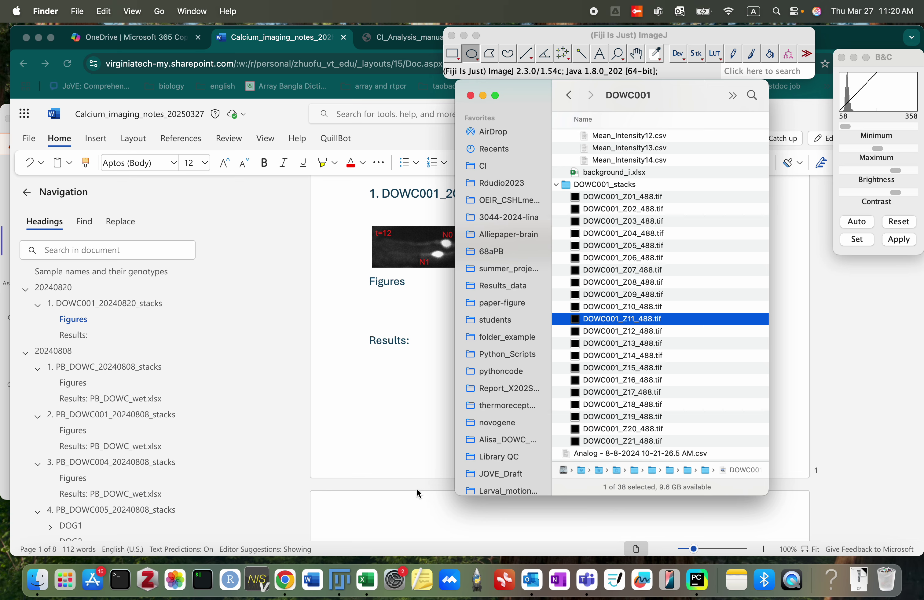
pyautogui.click(366, 580)
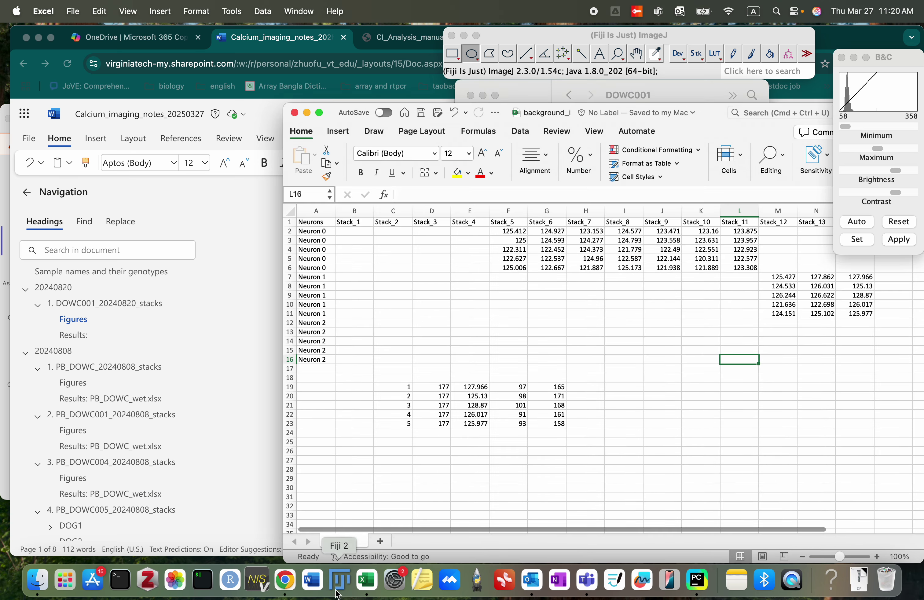
pyautogui.click(339, 581)
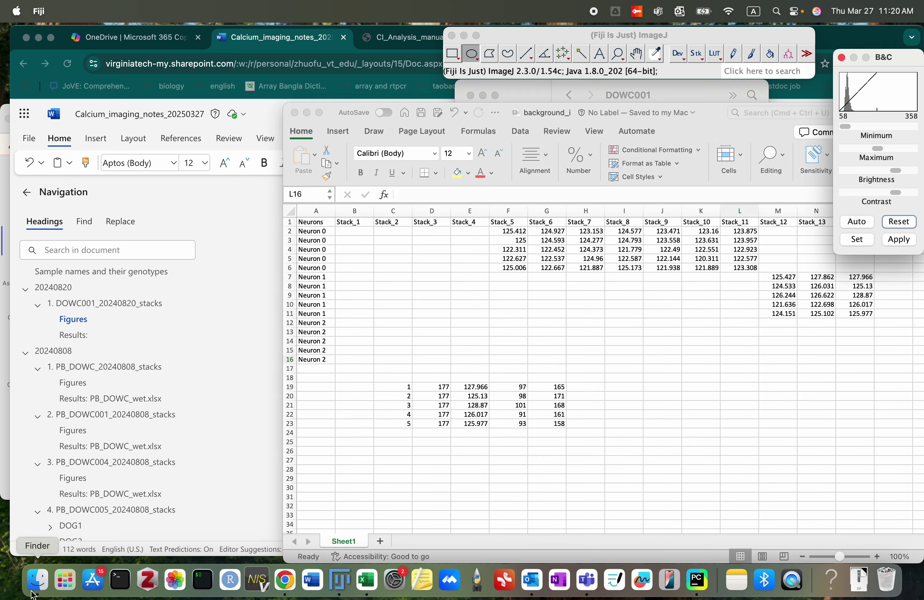
pyautogui.click(37, 582)
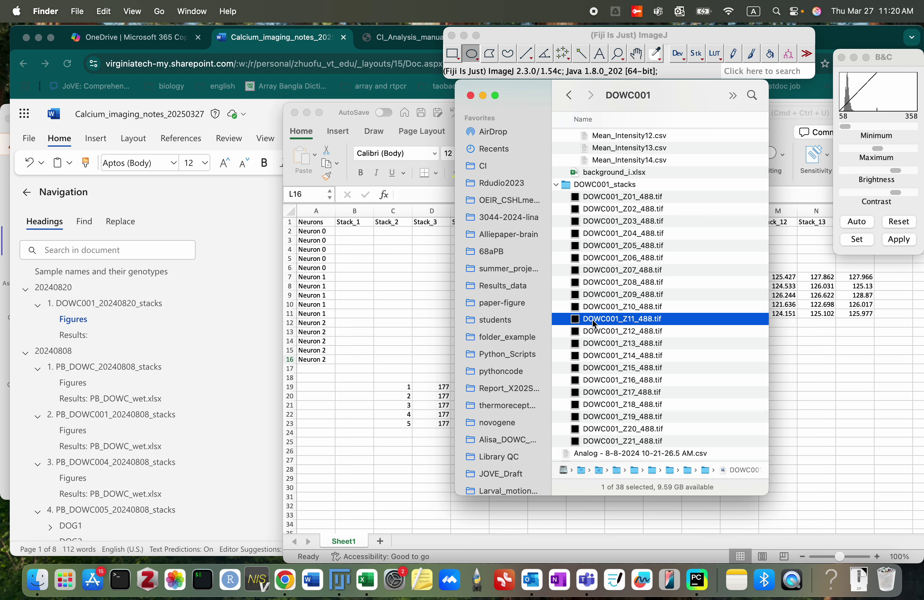
pyautogui.moveTo(592, 319); pyautogui.dragTo(600, 70)
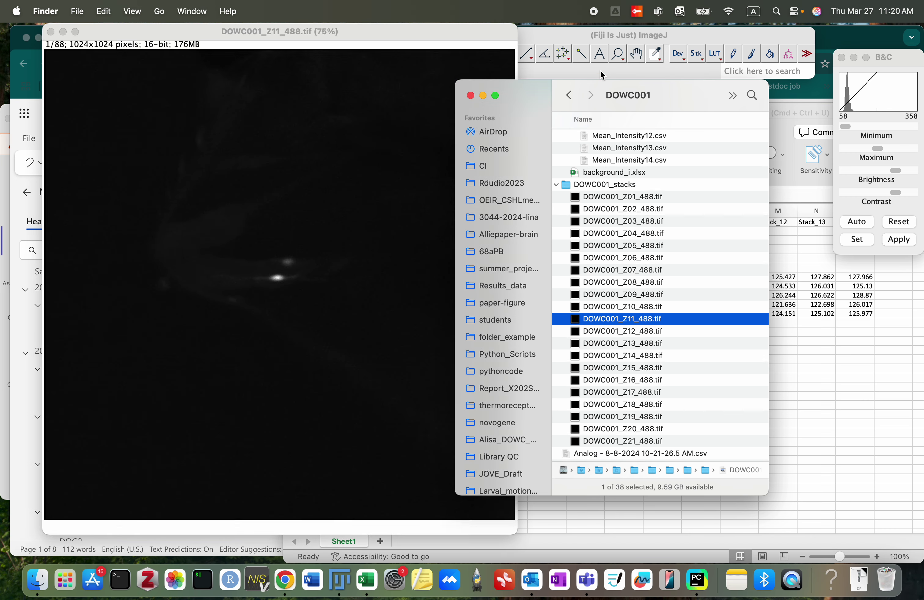
# Reset the display range of DOWC001_Z11_488.tif and lower its maximum to about 563.
pyautogui.click(310, 30)
pyautogui.click(896, 222)
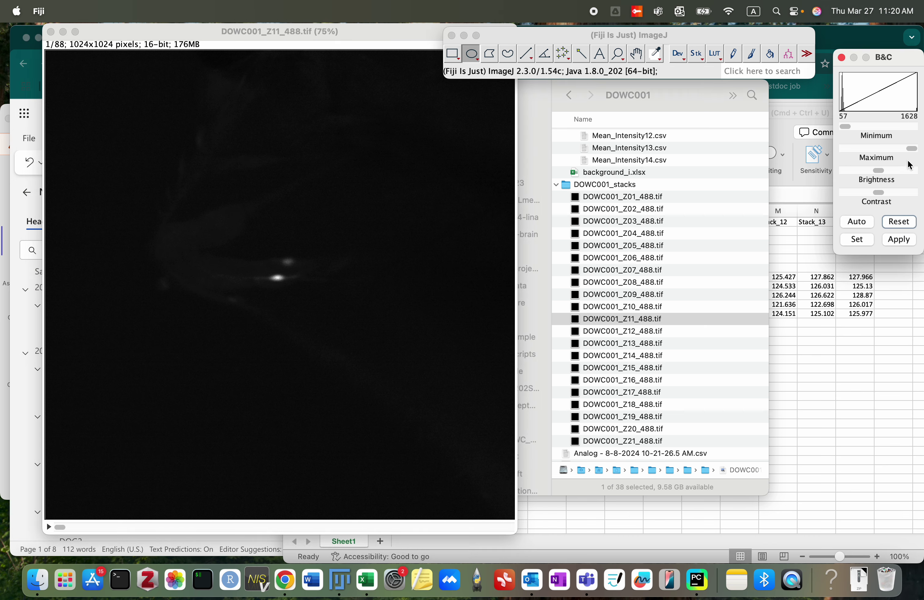
pyautogui.moveTo(911, 149); pyautogui.dragTo(870, 155)
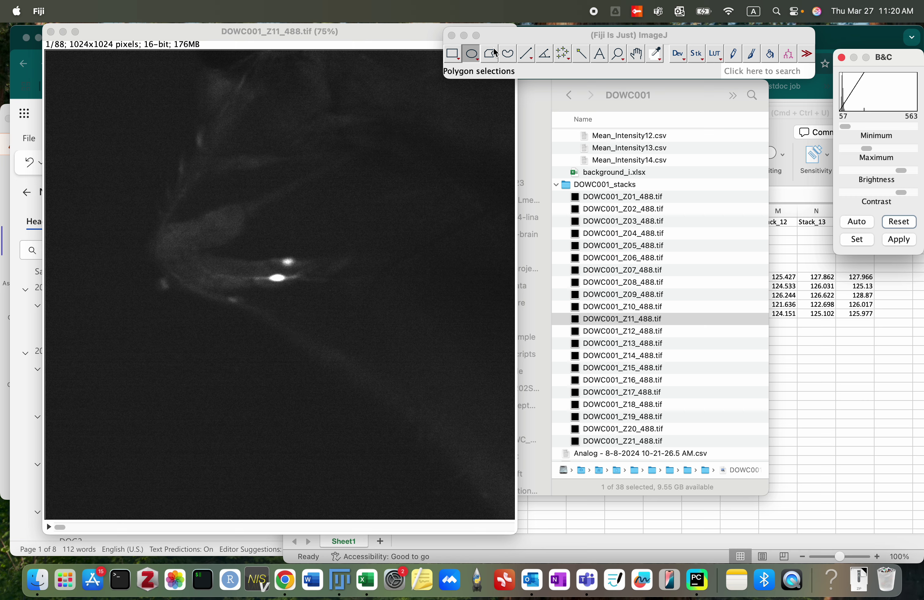
# Start TrackMate on DOWC001_Z11_488.tif, keep the full crop range and proceed to the DoG detector settings.
pyautogui.click(501, 40)
pyautogui.click(278, 11)
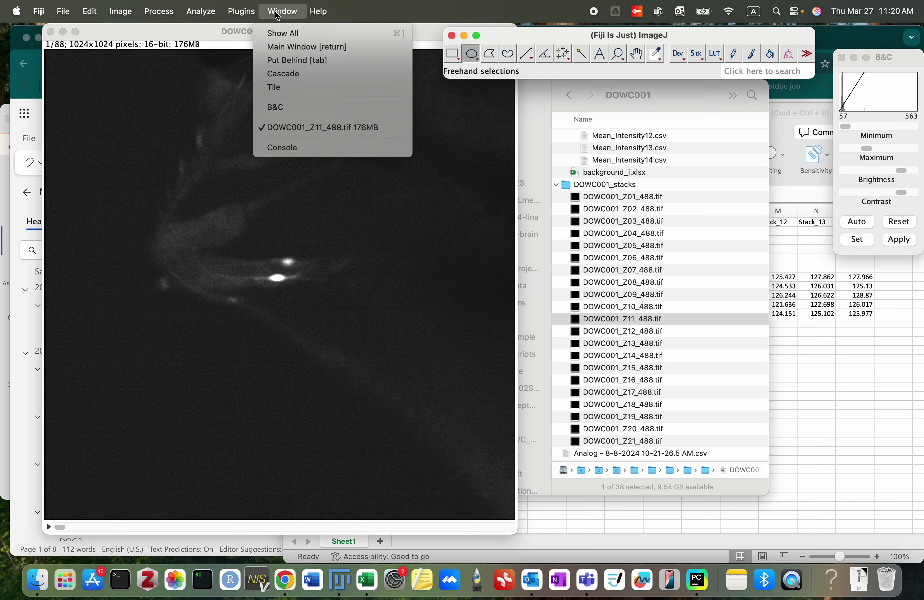
pyautogui.moveTo(241, 11)
pyautogui.moveTo(259, 471)
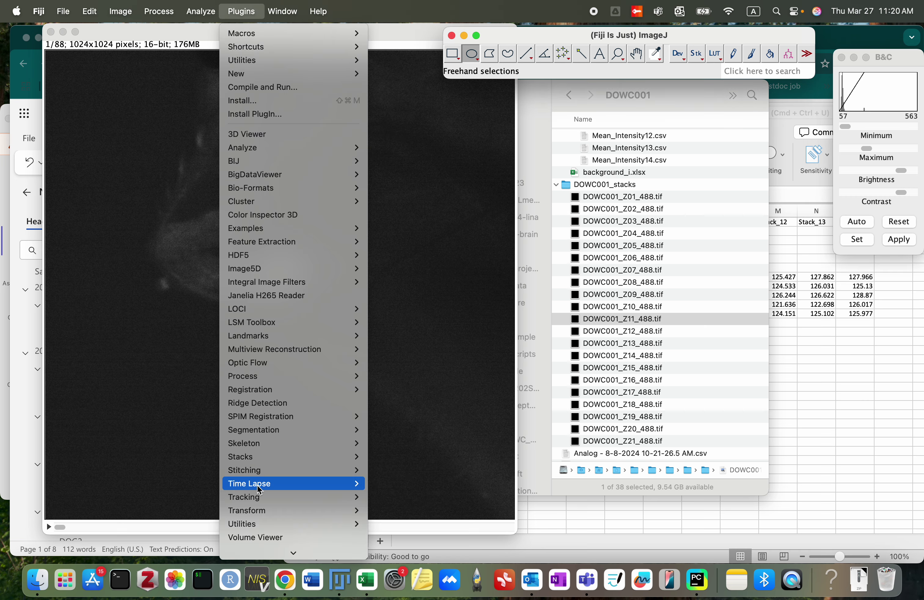
pyautogui.moveTo(258, 499)
pyautogui.click(392, 503)
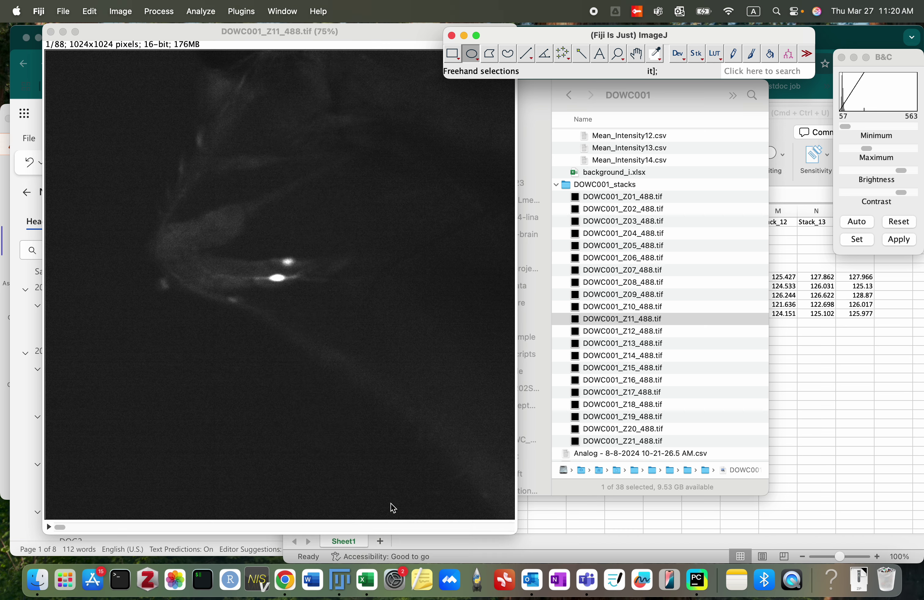
pyautogui.click(564, 322)
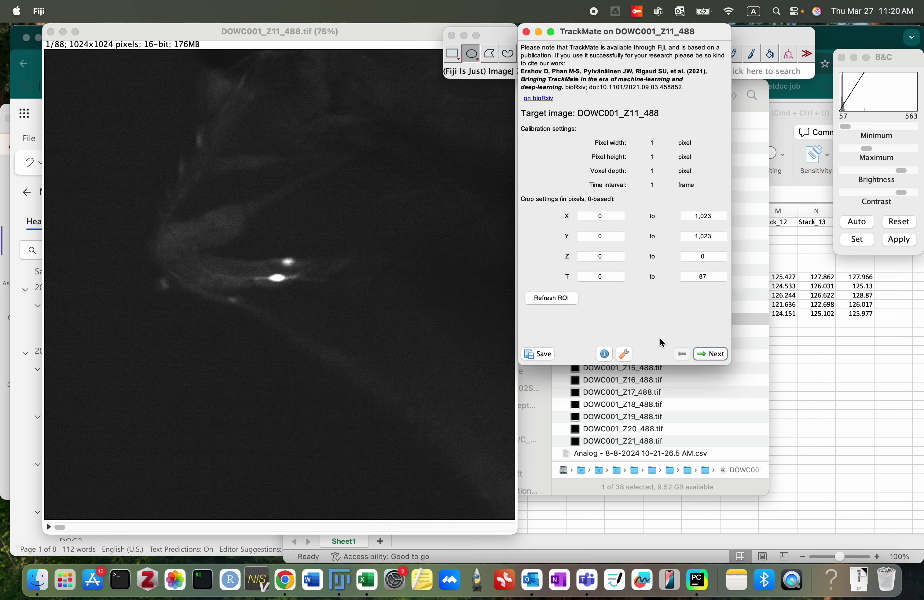
pyautogui.click(710, 354)
pyautogui.click(706, 353)
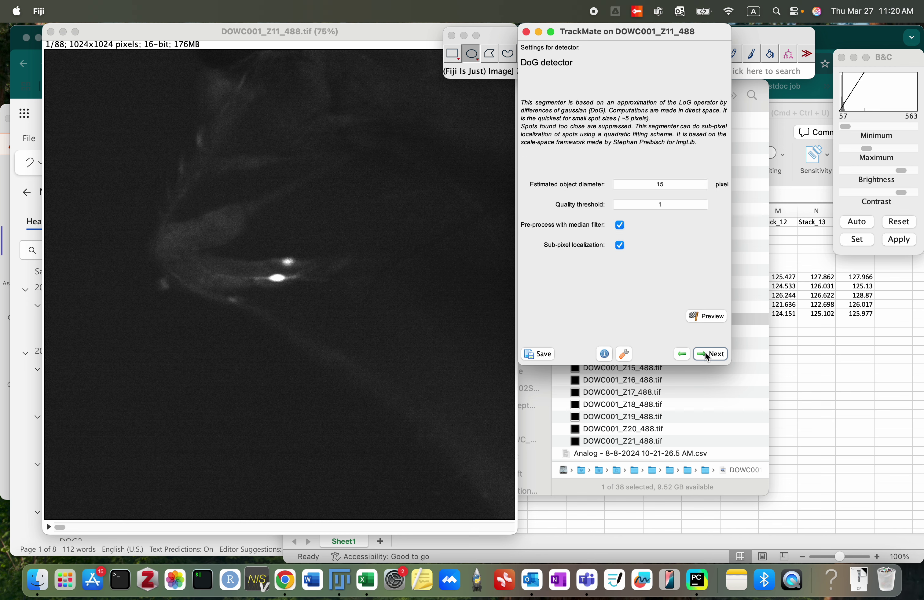
# Set the estimated object diameter to 17 pixels, preview the spots, run the detection and proceed to the spot filters.
pyautogui.click(664, 187)
pyautogui.write('17')
pyautogui.click(717, 315)
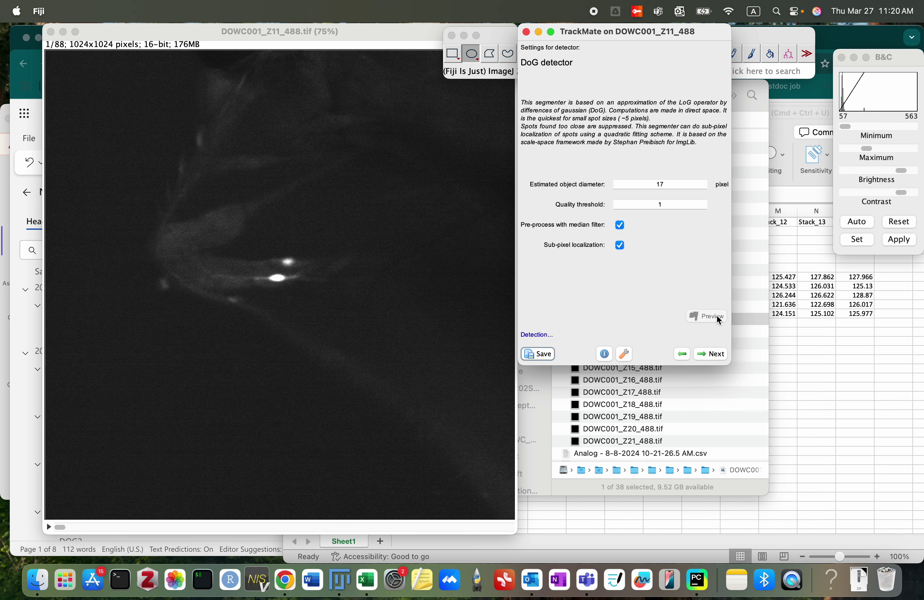
pyautogui.click(711, 355)
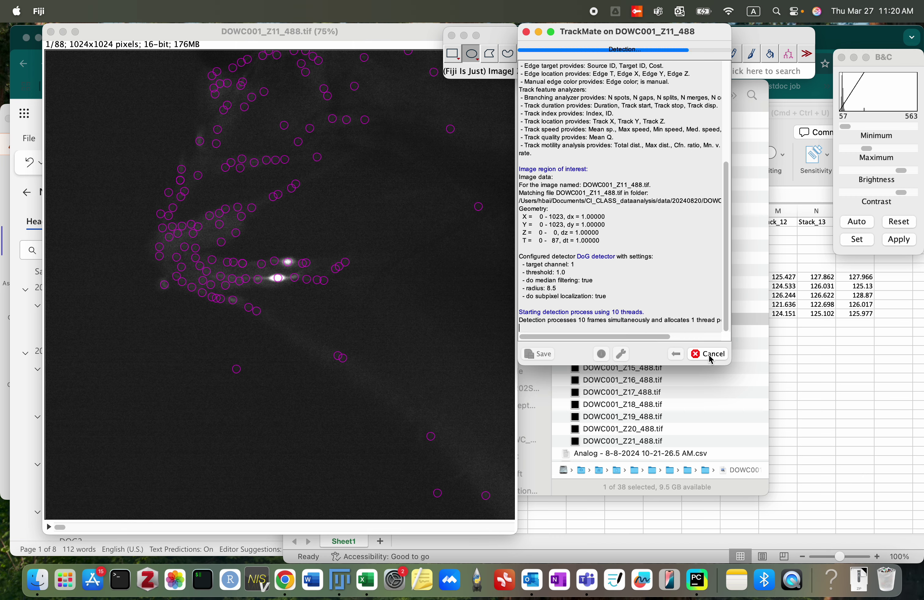
pyautogui.click(713, 355)
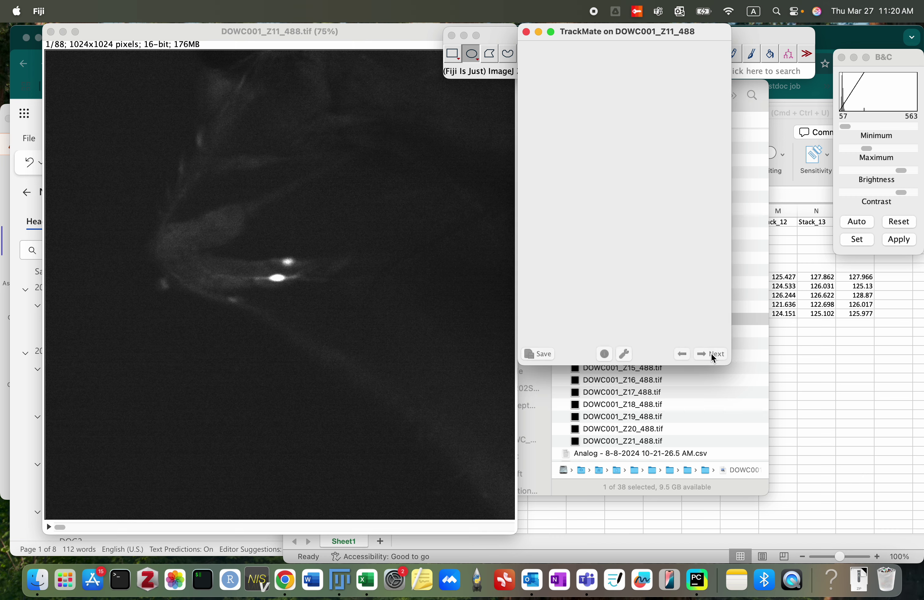
pyautogui.click(711, 353)
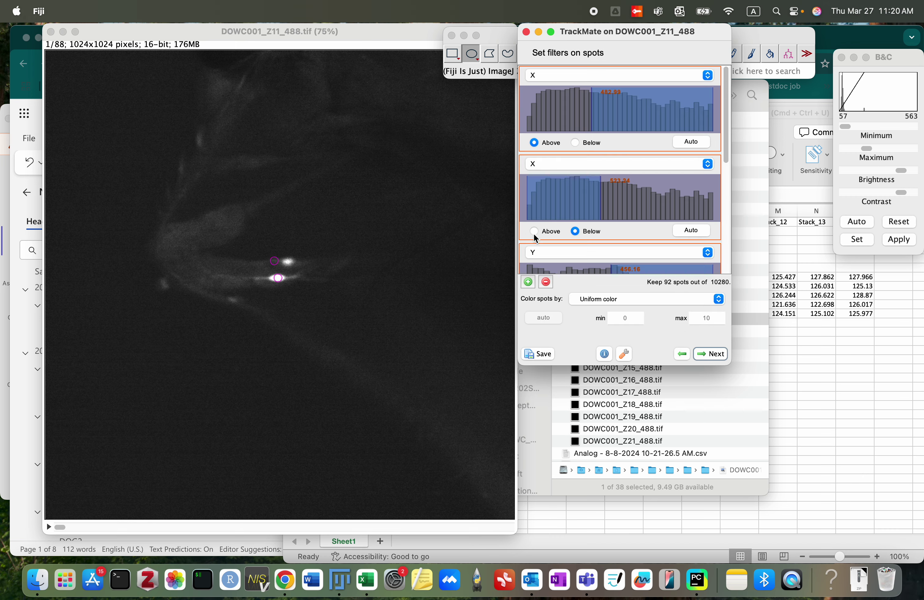
# Adjust the Quality spot filter to keep only spots above about 4.18.
pyautogui.scroll(-8, 577, 213)
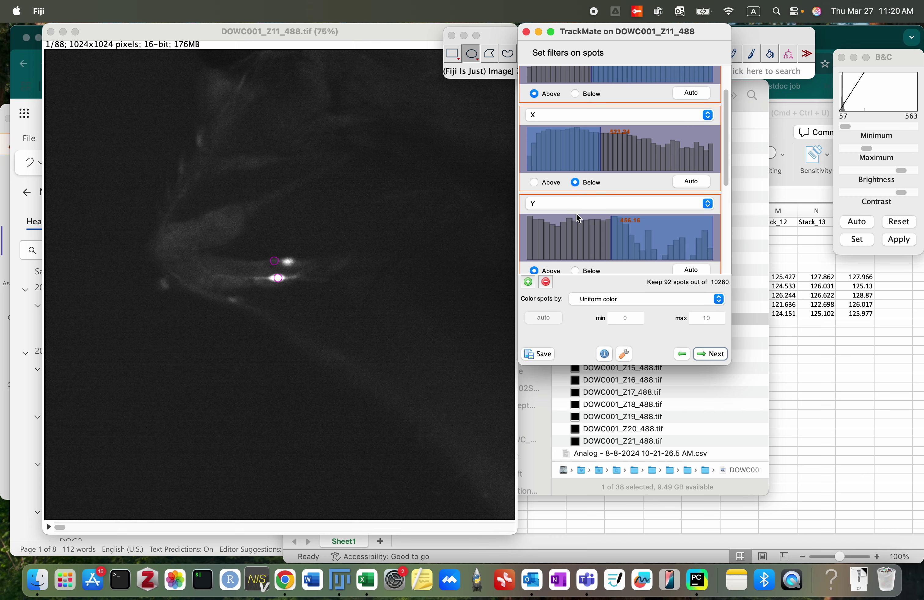
pyautogui.scroll(-4, 576, 213)
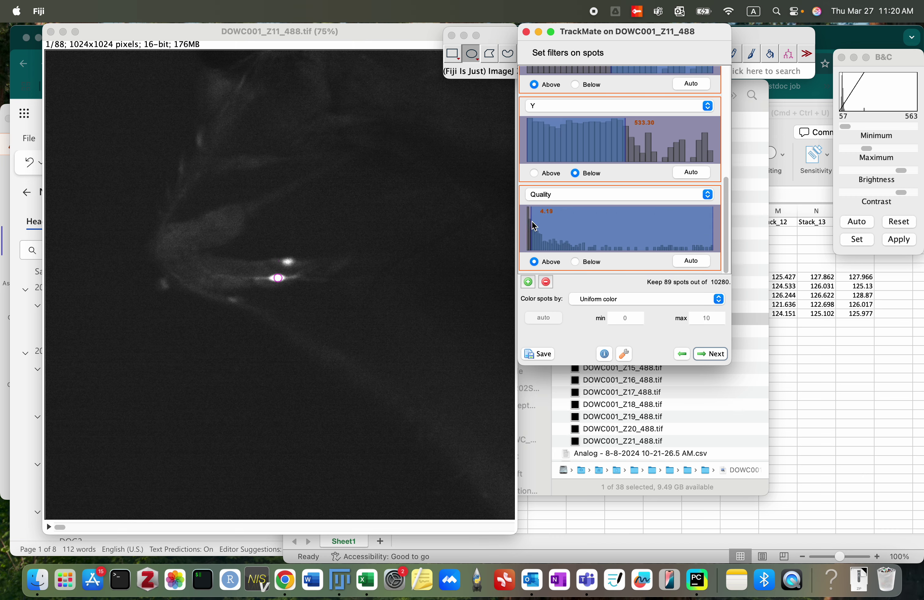
# Set the Quality spot filter to above 5.11 and check the remaining detected spots through all 88 frames of the stack.
pyautogui.moveTo(532, 221); pyautogui.dragTo(530, 222)
pyautogui.click(66, 527)
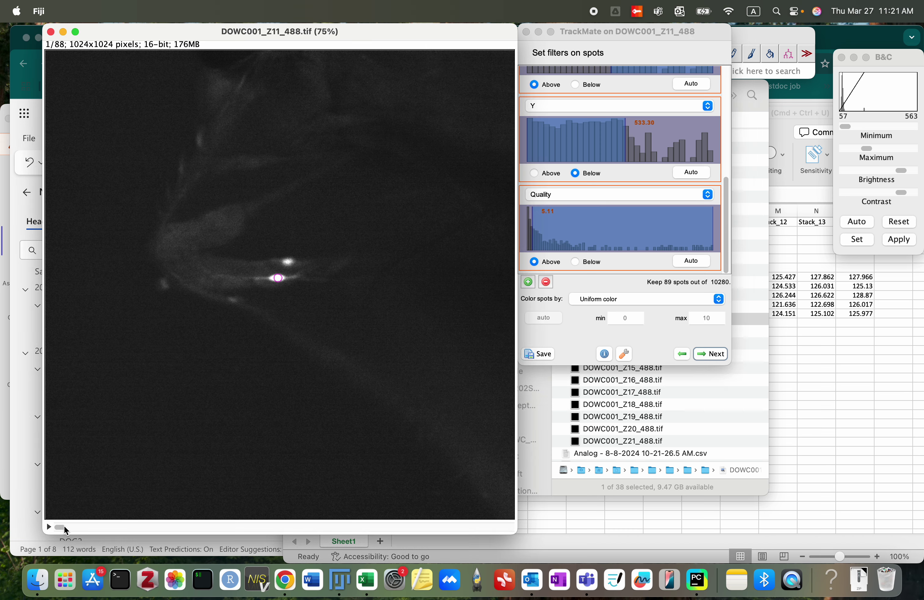
pyautogui.press('Right')
pyautogui.press('Right')
pyautogui.press('Right')
pyautogui.press('Right')
pyautogui.press('Right')
pyautogui.press('Right')
pyautogui.press('Right')
pyautogui.press('Right')
pyautogui.press('Right')
pyautogui.press('Right')
pyautogui.press('Right')
pyautogui.press('Right')
pyautogui.press('Right')
pyautogui.press('Right')
pyautogui.press('Right')
pyautogui.press('Right')
pyautogui.press('Right')
pyautogui.press('Right')
pyautogui.press('Right')
pyautogui.press('Right')
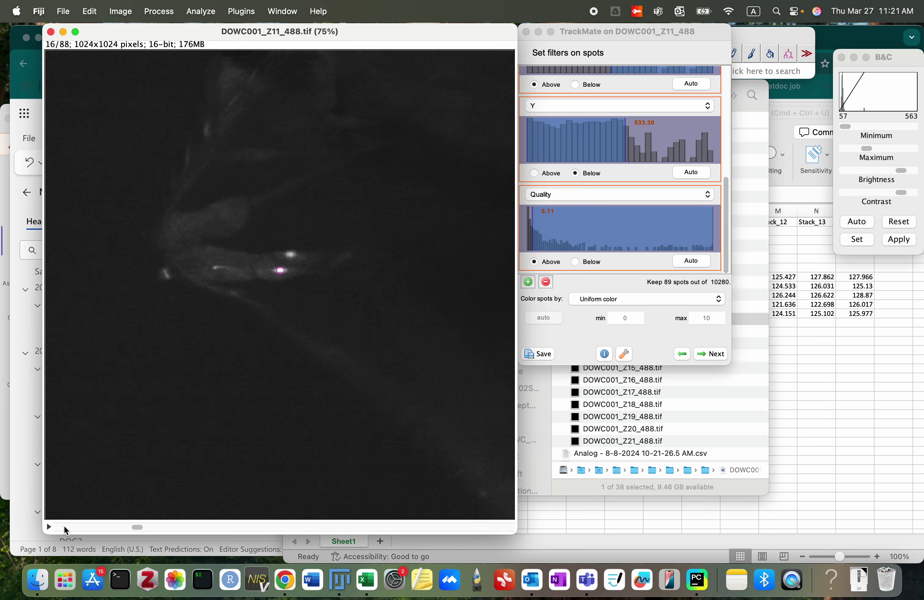
pyautogui.press('Right')
pyautogui.press('Right')
pyautogui.press('Right')
pyautogui.press('Right')
pyautogui.press('Right')
pyautogui.press('Right')
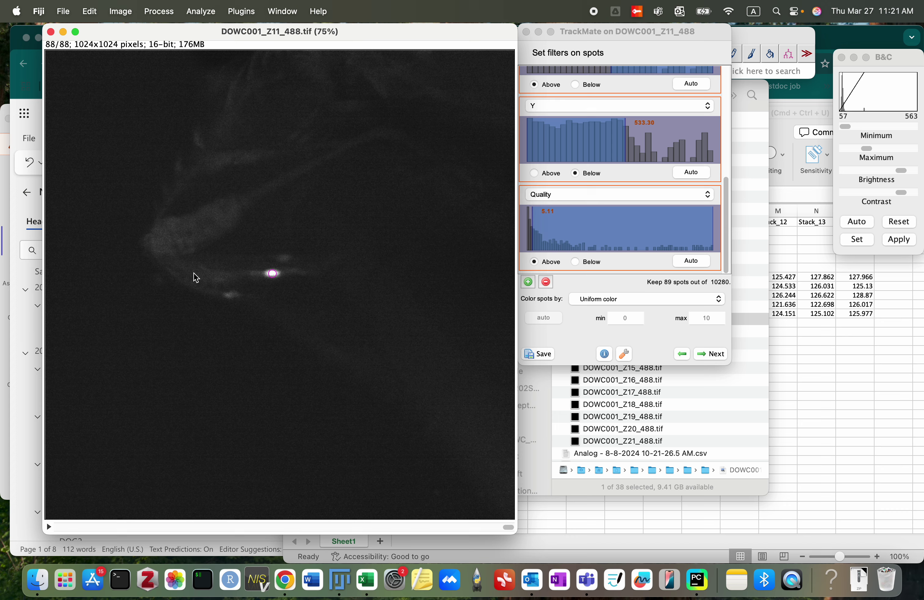
# Apply the spot filters and run the Simple LAP tracker with its current settings, continuing through to the display options.
pyautogui.click(713, 354)
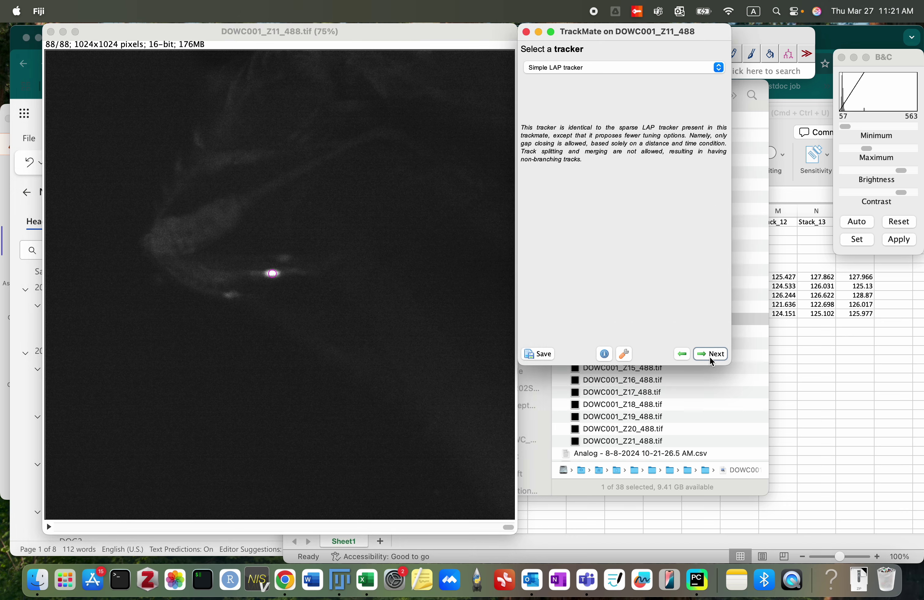
pyautogui.click(710, 356)
pyautogui.click(710, 357)
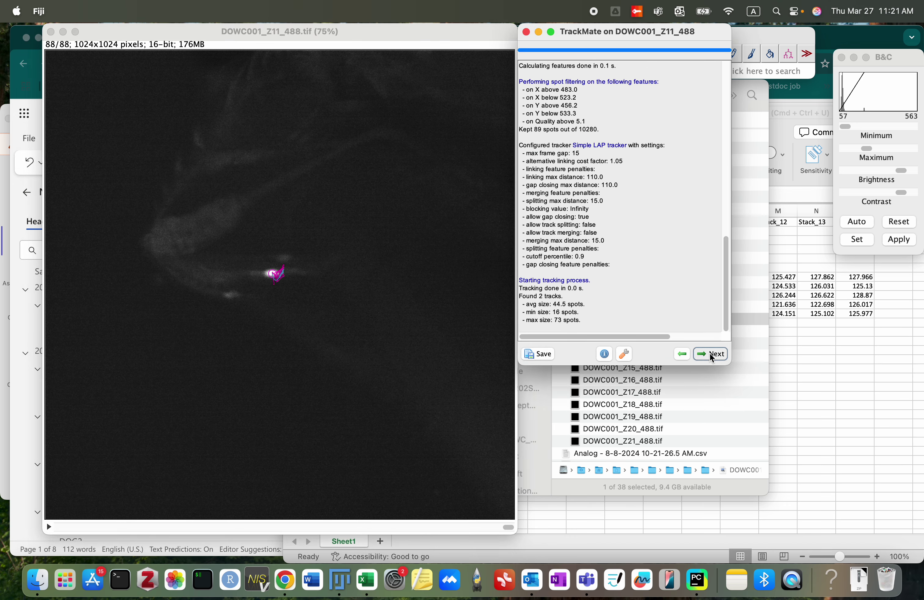
pyautogui.click(710, 352)
pyautogui.click(710, 353)
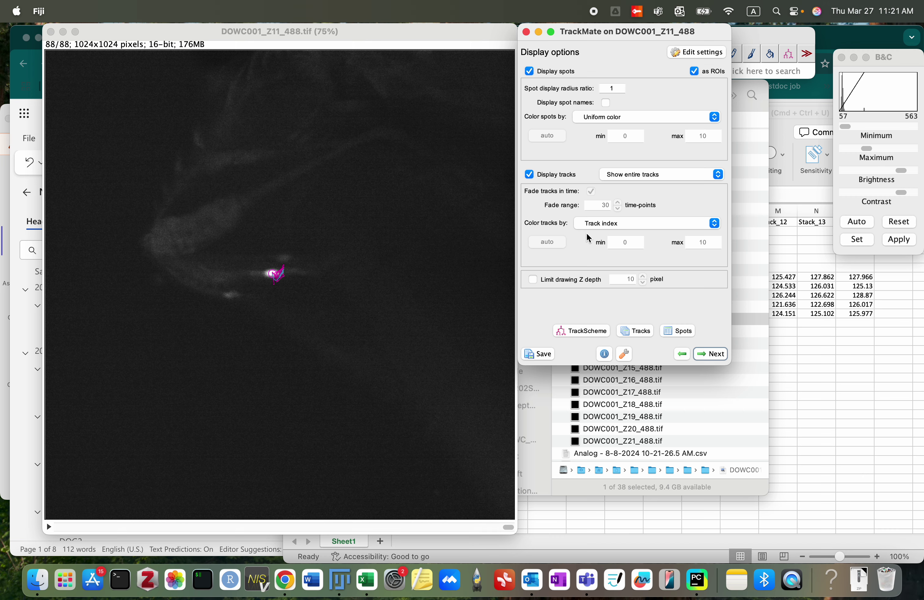
# Hide the tracks on the image and open the table of all spots, sorted by Track ID.
pyautogui.click(529, 174)
pyautogui.click(680, 331)
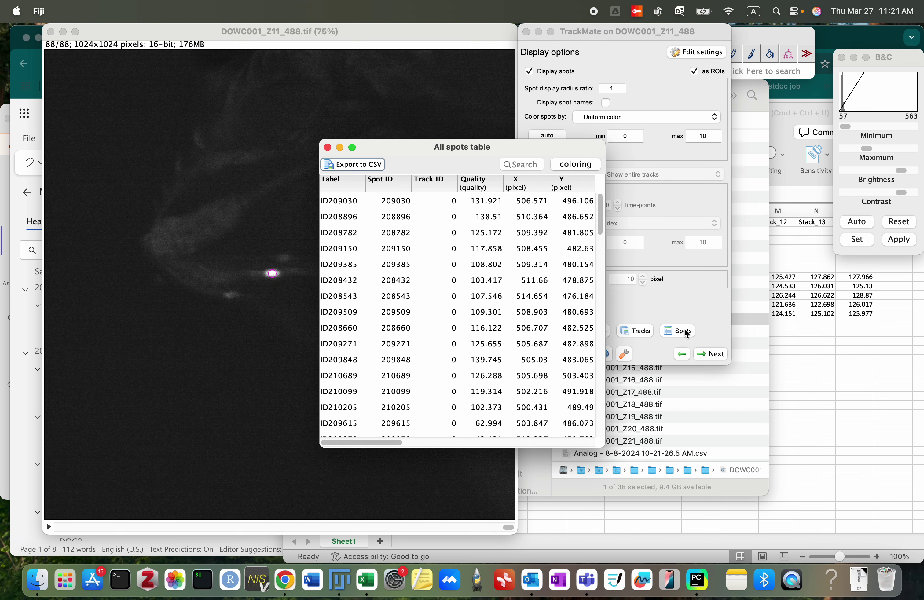
pyautogui.click(429, 186)
pyautogui.click(429, 185)
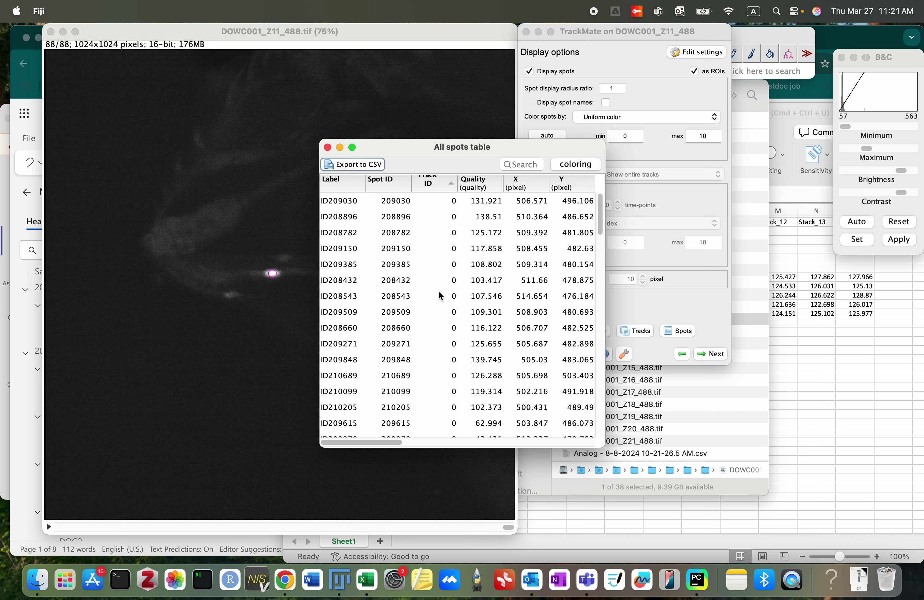
# Export the spots table to the Neuron 1 folder as Mean_Intensity11.csv.
pyautogui.scroll(-2, 439, 296)
pyautogui.click(361, 164)
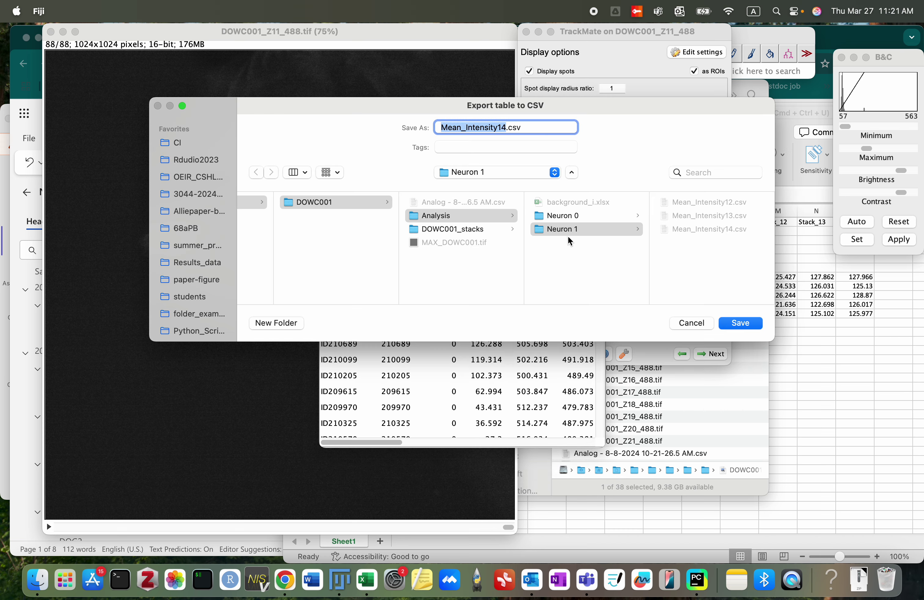
pyautogui.click(587, 230)
pyautogui.click(703, 202)
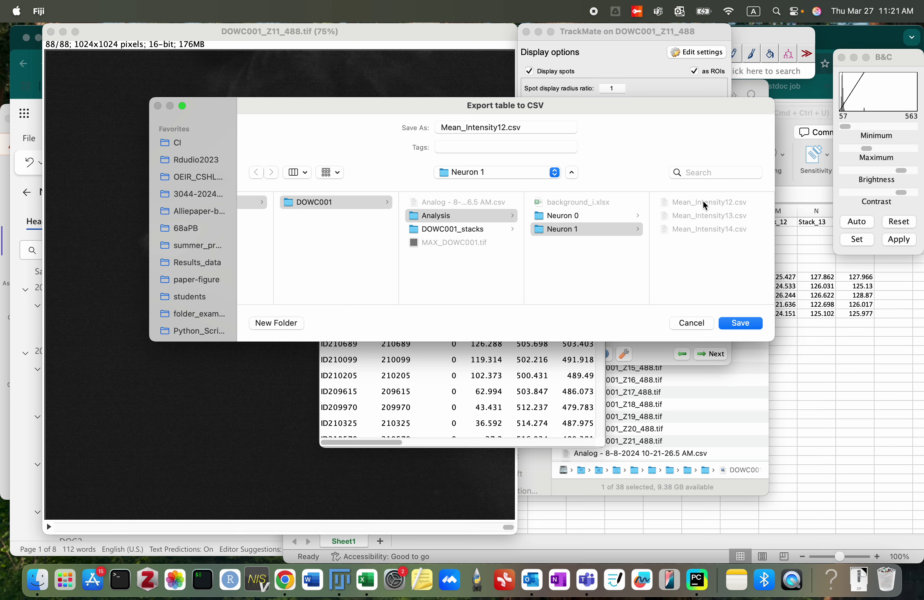
pyautogui.click(503, 126)
pyautogui.press('Return')
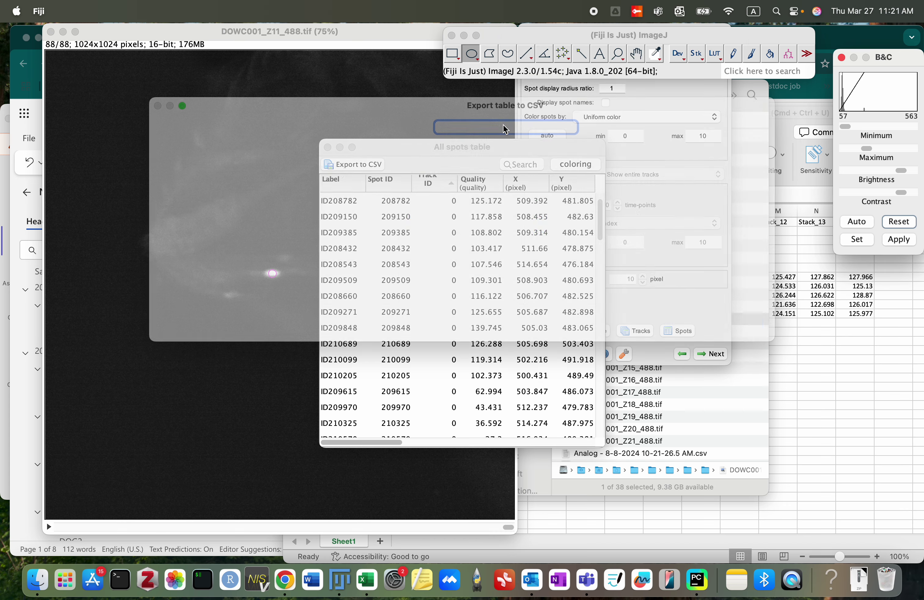
# From Finder, open Neuron 1's Mean_Intensity11.csv in Microsoft Excel without converting its data.
pyautogui.click(748, 109)
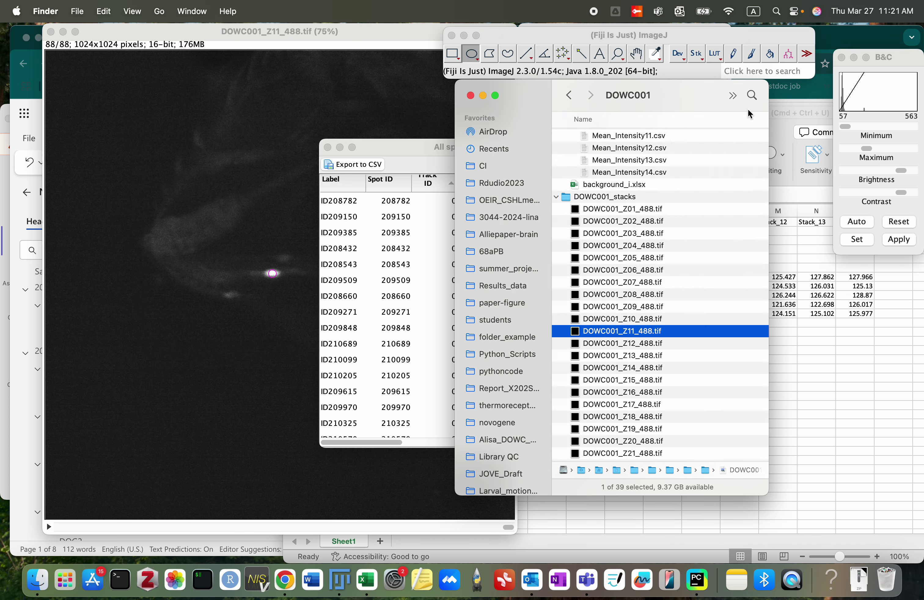
pyautogui.scroll(5, 689, 226)
pyautogui.click(690, 229)
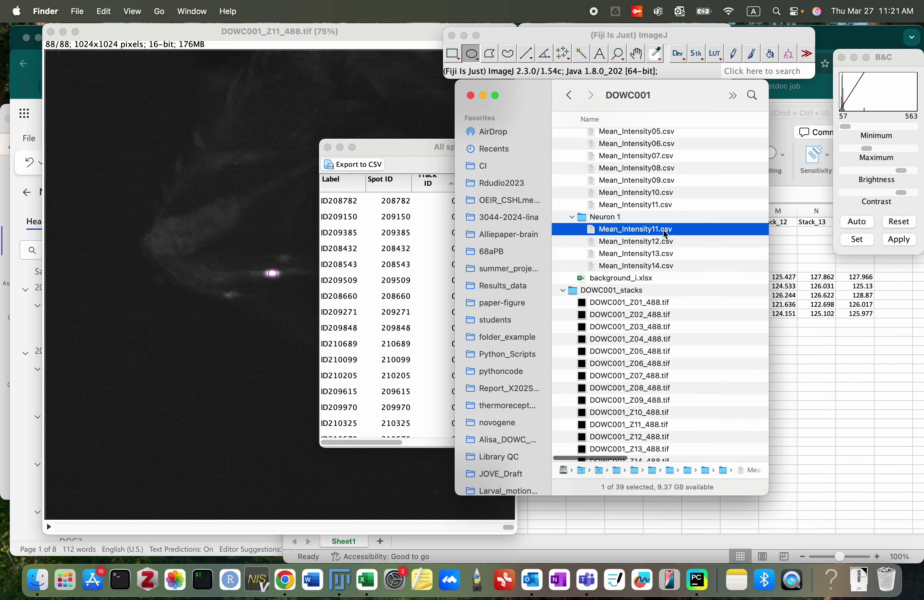
pyautogui.rightClick(663, 229)
pyautogui.moveTo(688, 251)
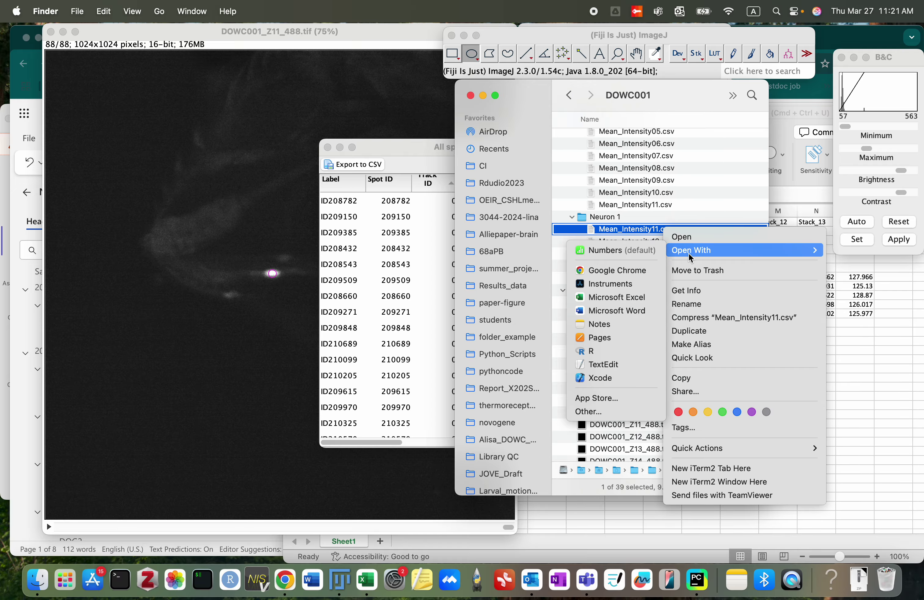
pyautogui.click(612, 298)
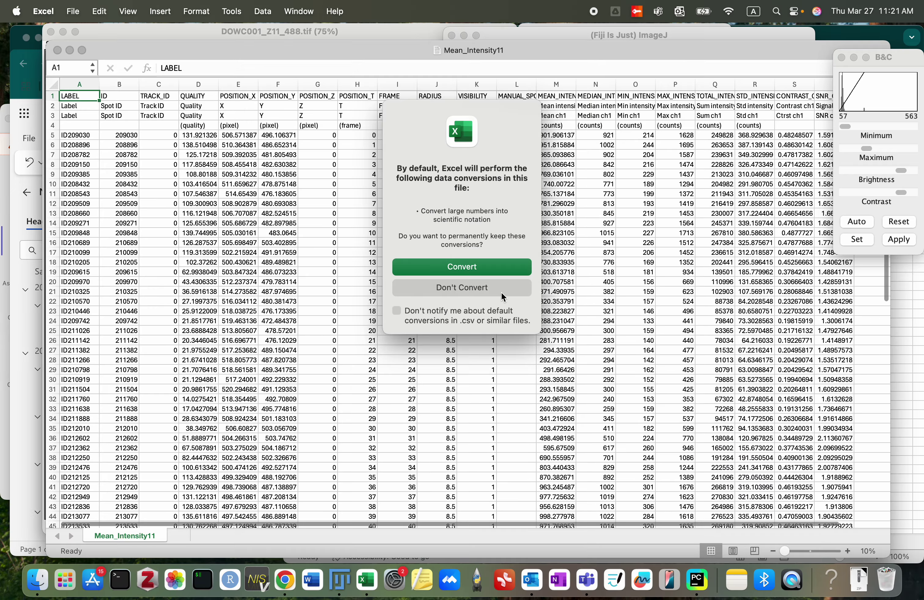
pyautogui.click(462, 288)
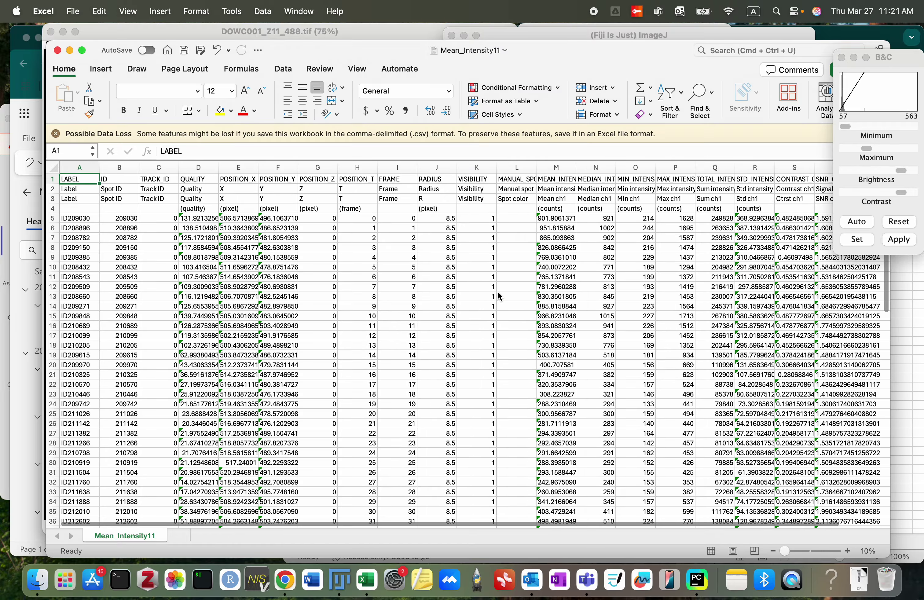
# Switch back to Fiji and go through the all-spots table from the first row, checking each spot's location on the image.
pyautogui.click(339, 580)
pyautogui.scroll(2, 443, 219)
pyautogui.hscroll(1, 443, 219)
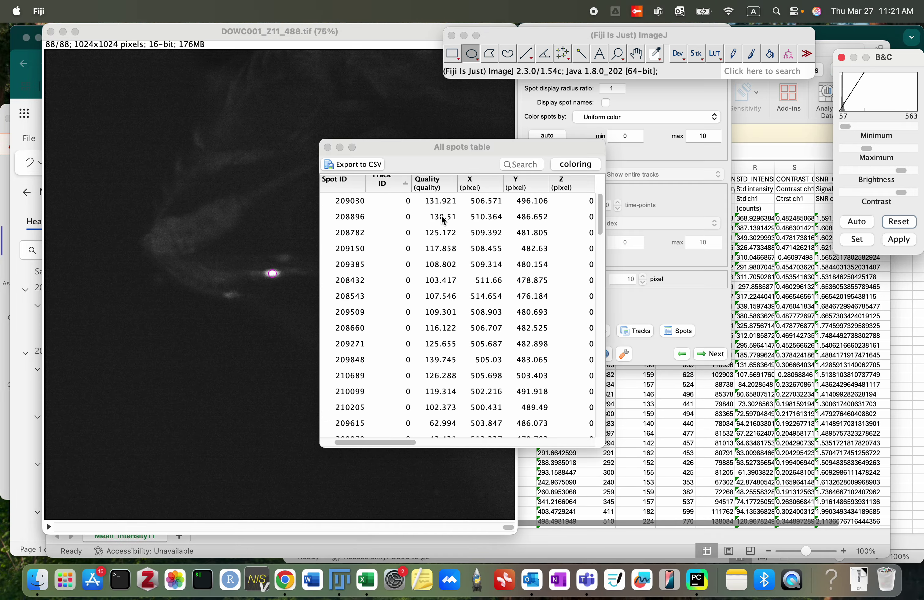
pyautogui.hscroll(-1, 443, 221)
pyautogui.scroll(-2, 444, 221)
pyautogui.scroll(2, 443, 220)
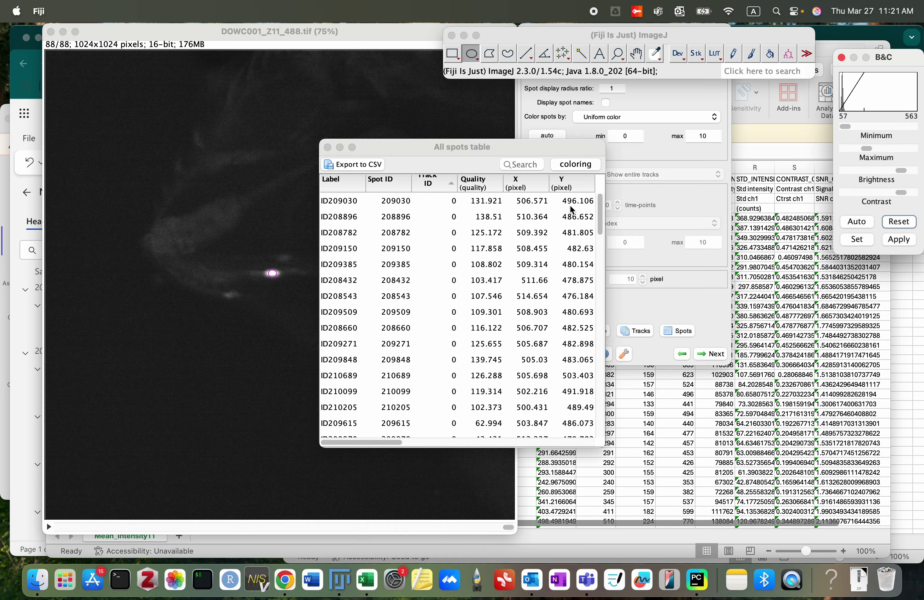
pyautogui.moveTo(601, 205); pyautogui.dragTo(604, 168)
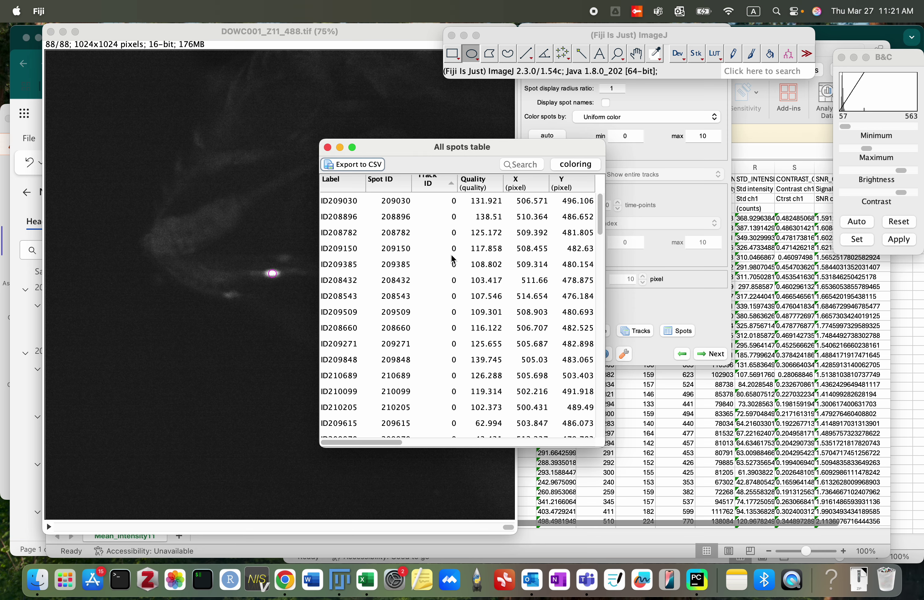
pyautogui.click(439, 201)
pyautogui.press('Down')
pyautogui.press('Down')
pyautogui.press('Down')
pyautogui.press('Down')
pyautogui.press('Down')
pyautogui.press('Down')
pyautogui.press('Down')
pyautogui.press('Down')
pyautogui.press('Down')
pyautogui.press('Down')
pyautogui.press('Down')
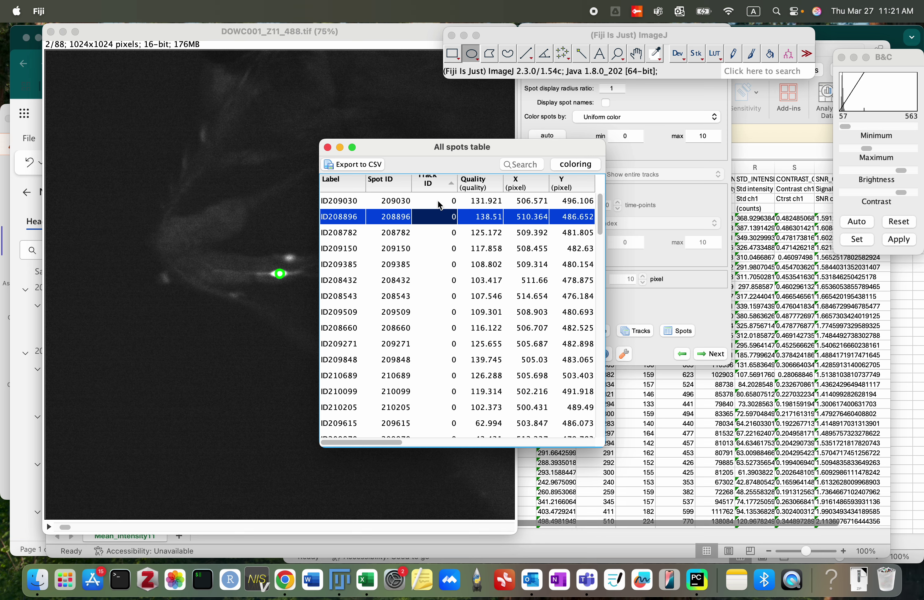
pyautogui.press('Down')
pyautogui.press('Down')
pyautogui.press('Down')
pyautogui.press('Down')
pyautogui.press('Down')
pyautogui.press('Down')
pyautogui.press('Down')
pyautogui.press('Down')
pyautogui.press('Down')
pyautogui.press('Down')
pyautogui.press('Down')
pyautogui.press('Down')
pyautogui.press('Down')
pyautogui.press('Down')
pyautogui.press('Down')
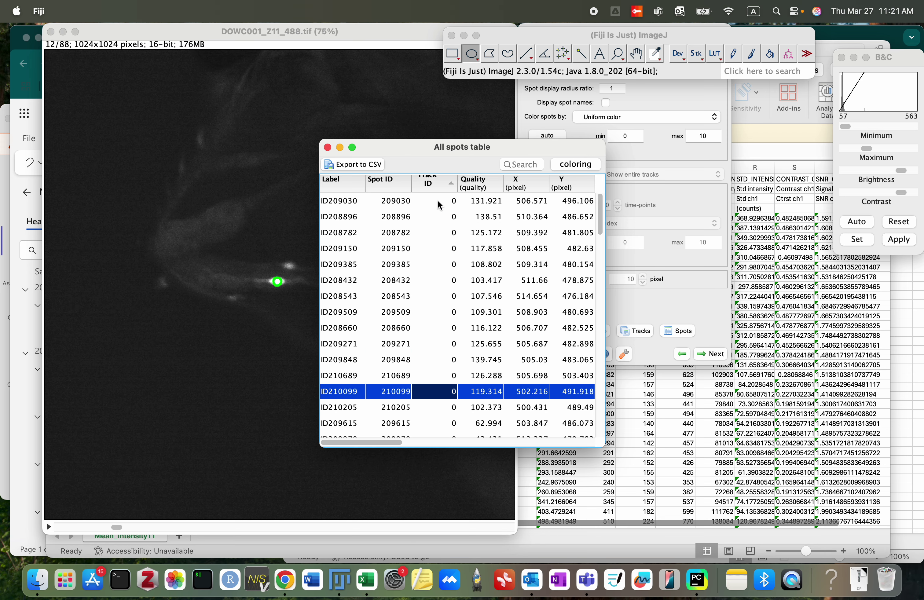
pyautogui.press('Down')
pyautogui.press('Down')
pyautogui.press('Down')
pyautogui.press('Down')
pyautogui.press('Down')
pyautogui.press('Down')
pyautogui.press('Down')
pyautogui.press('Down')
pyautogui.press('Down')
pyautogui.press('Down')
pyautogui.press('Down')
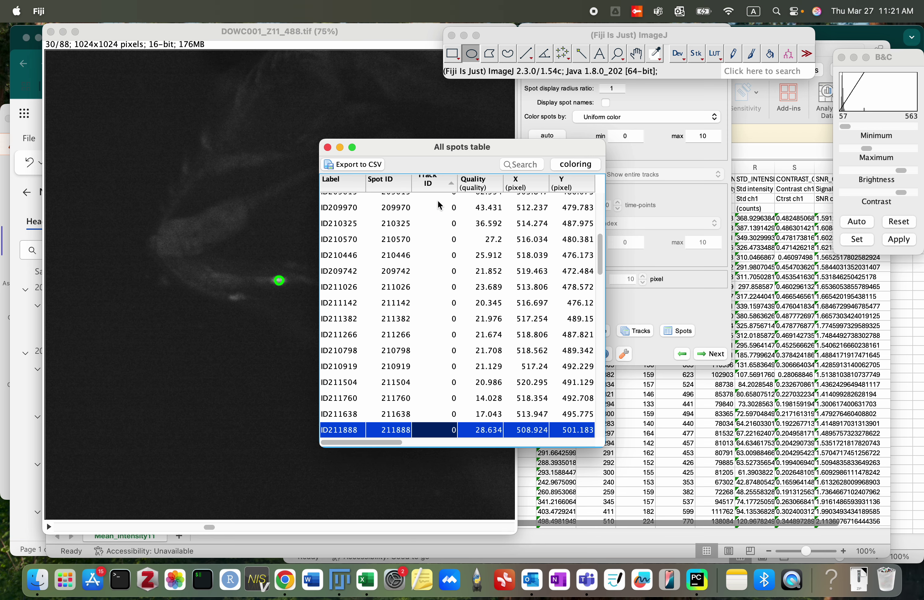
pyautogui.press('Down')
pyautogui.press('Down')
pyautogui.press('Down')
pyautogui.press('Down')
pyautogui.press('Down')
pyautogui.press('Down')
pyautogui.press('Down')
pyautogui.press('Down')
pyautogui.press('Down')
pyautogui.press('Down')
pyautogui.press('Down')
pyautogui.press('Down')
pyautogui.press('Down')
pyautogui.press('Down')
pyautogui.press('Down')
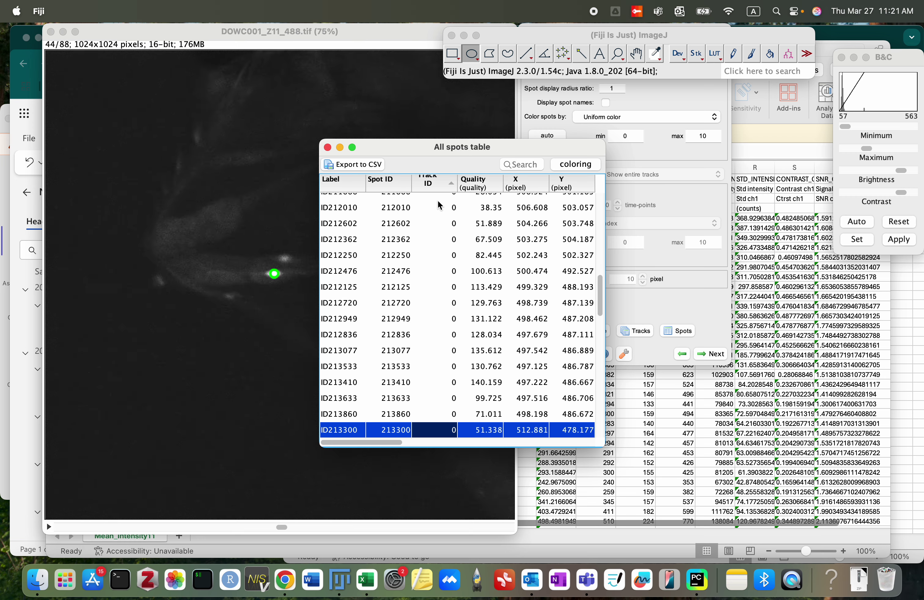
pyautogui.press('Down')
pyautogui.press('Down')
pyautogui.press('Down')
pyautogui.press('Down')
pyautogui.press('Down')
pyautogui.press('Down')
pyautogui.press('Down')
pyautogui.press('Down')
pyautogui.press('Down')
pyautogui.press('Down')
pyautogui.press('Down')
pyautogui.press('Down')
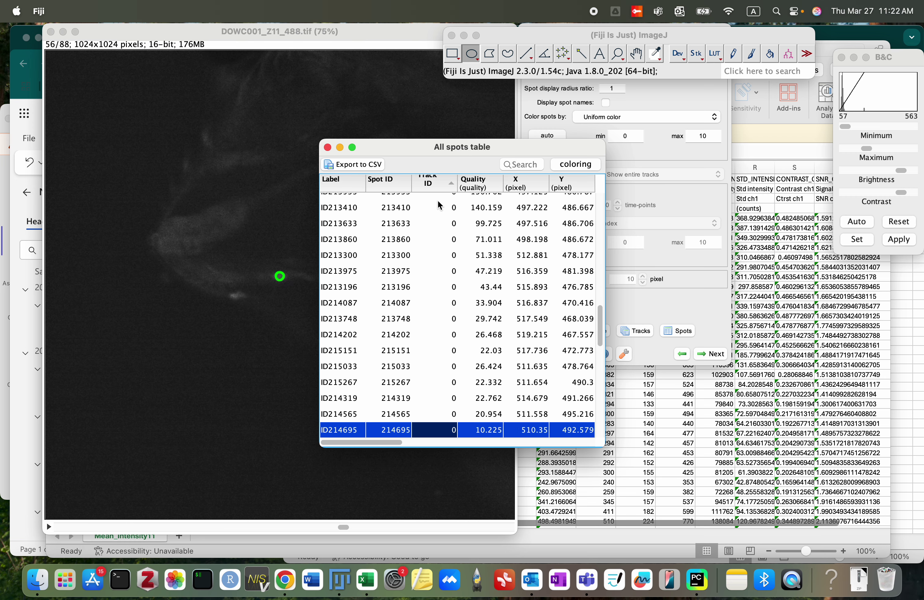
pyautogui.press('Down')
pyautogui.press('Down')
pyautogui.press('Down')
pyautogui.press('Down')
pyautogui.press('Down')
pyautogui.press('Down')
pyautogui.press('Down')
pyautogui.press('Down')
pyautogui.press('Down')
pyautogui.press('Down')
pyautogui.press('Down')
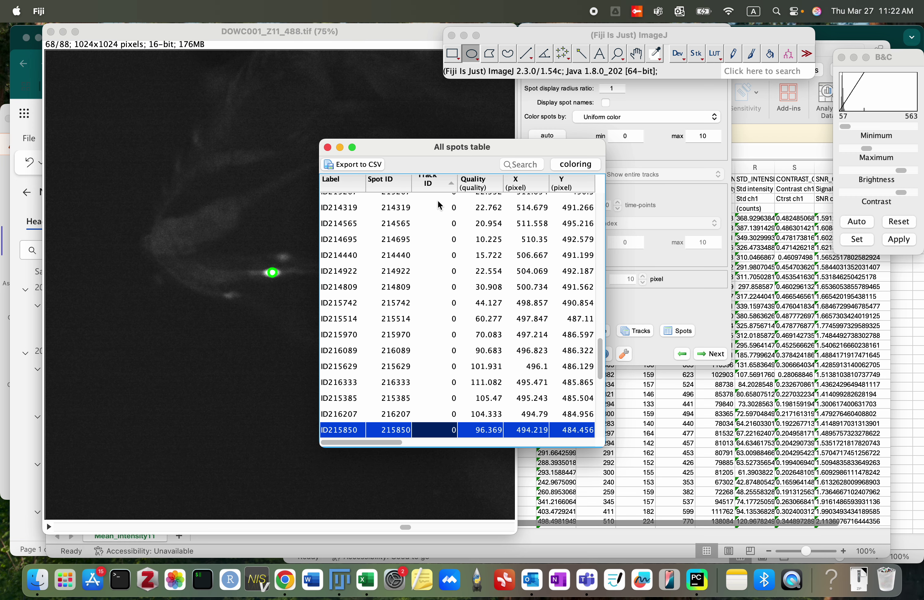
# Compare the two spots on frame 73, ID216869 and ID216858, and their neighbouring rows against the neuron on the image.
pyautogui.press('Up')
pyautogui.press('Up')
pyautogui.press('Up')
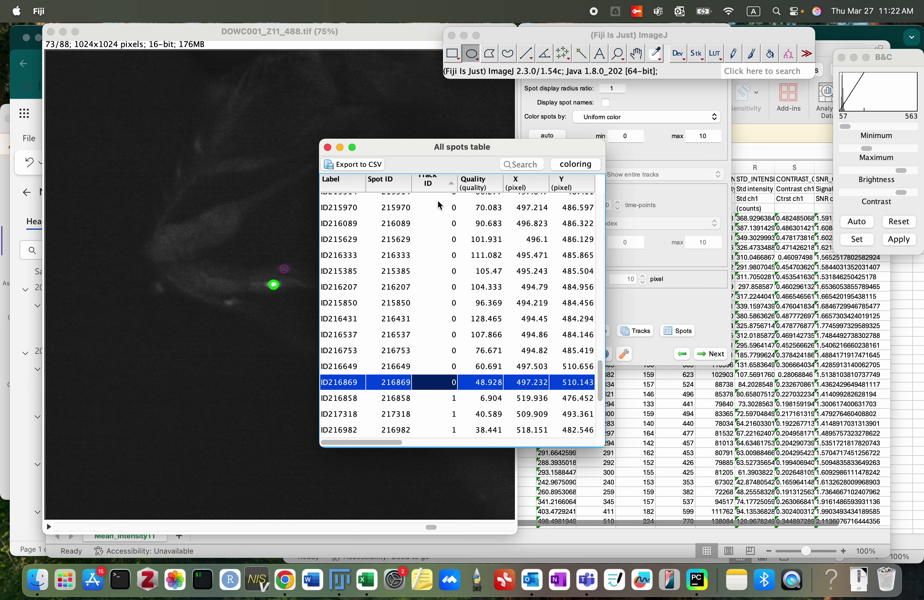
pyautogui.press('Down')
pyautogui.press('Down')
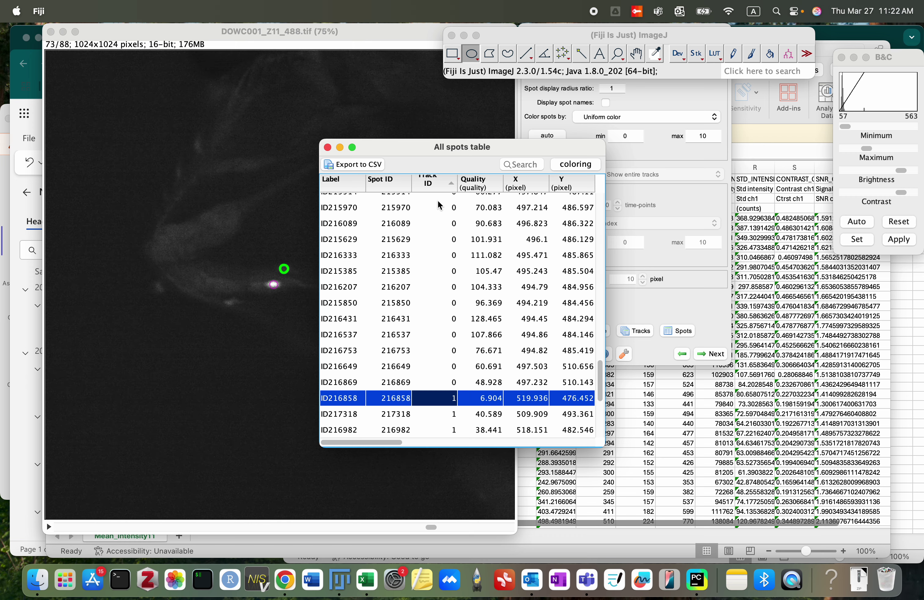
pyautogui.press('Up')
pyautogui.press('Down')
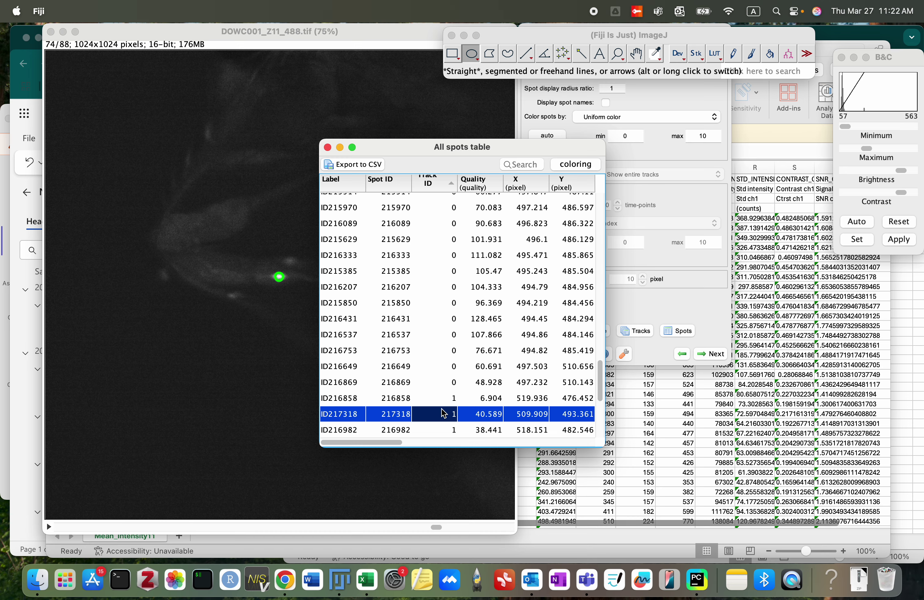
pyautogui.press('Down')
pyautogui.press('Down')
pyautogui.press('Down')
pyautogui.press('Up')
pyautogui.press('Up')
pyautogui.press('Up')
pyautogui.press('Up')
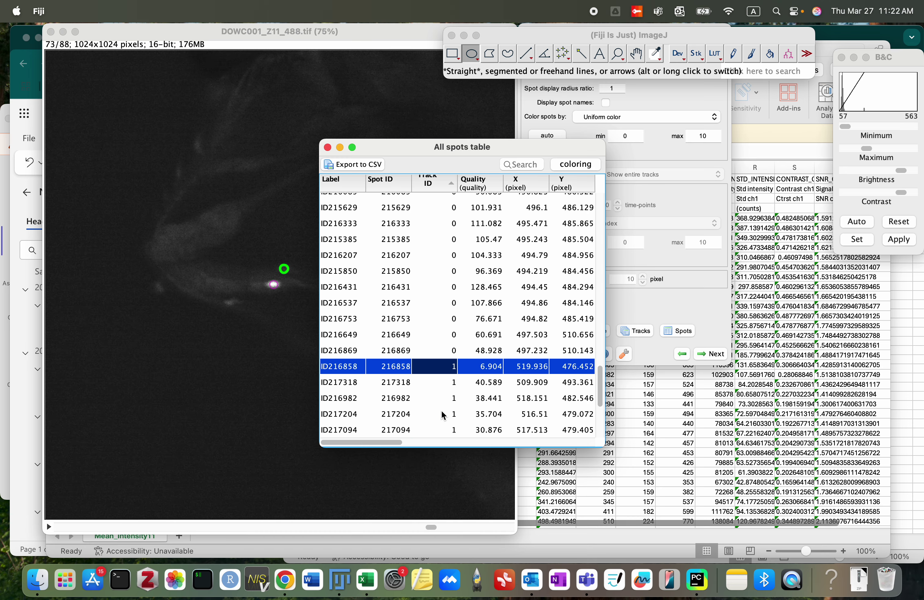
# Switch to Excel, delete row 78 containing the stray spot ID216858 from Mean_Intensity11, and return to Fiji.
pyautogui.press('super+Tab')
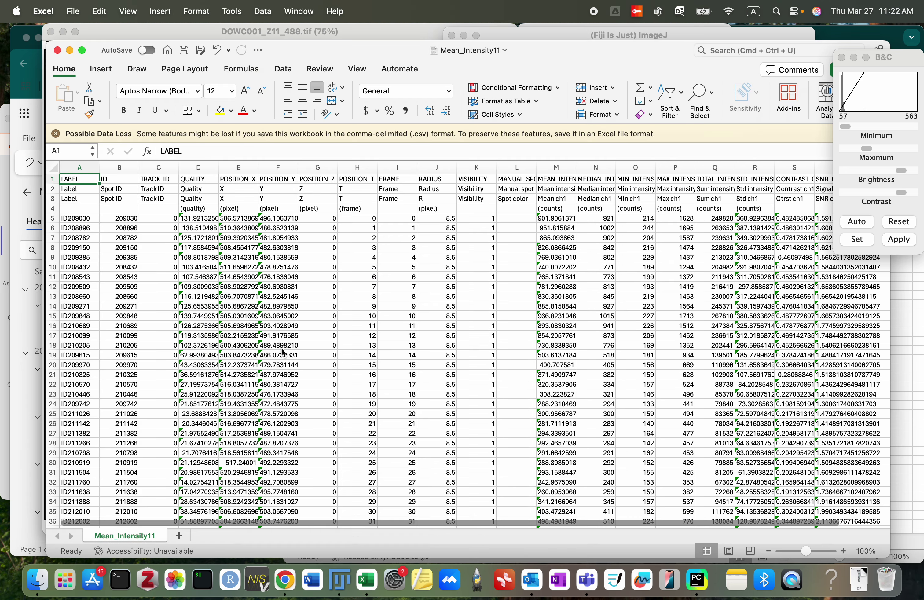
pyautogui.click(202, 376)
pyautogui.scroll(-20, 202, 381)
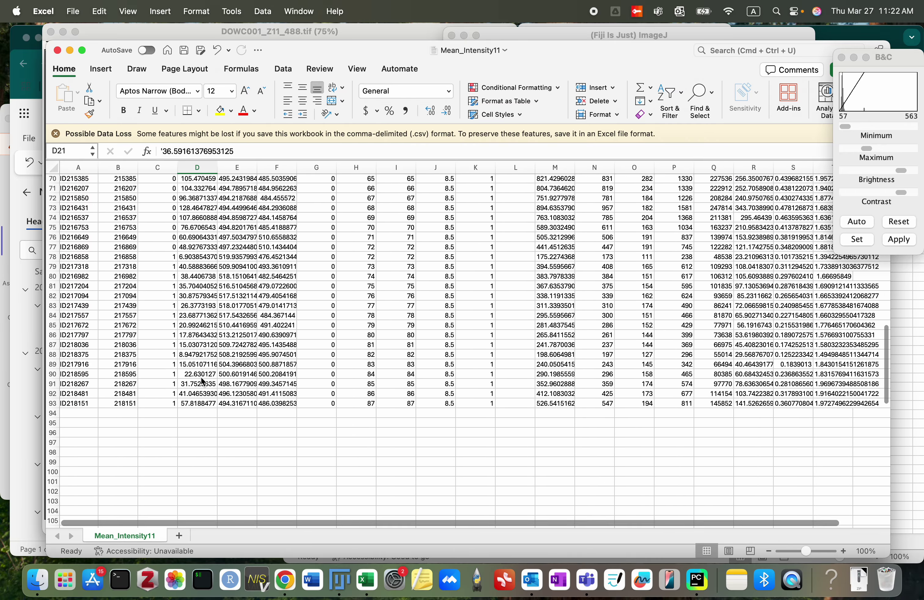
pyautogui.click(53, 255)
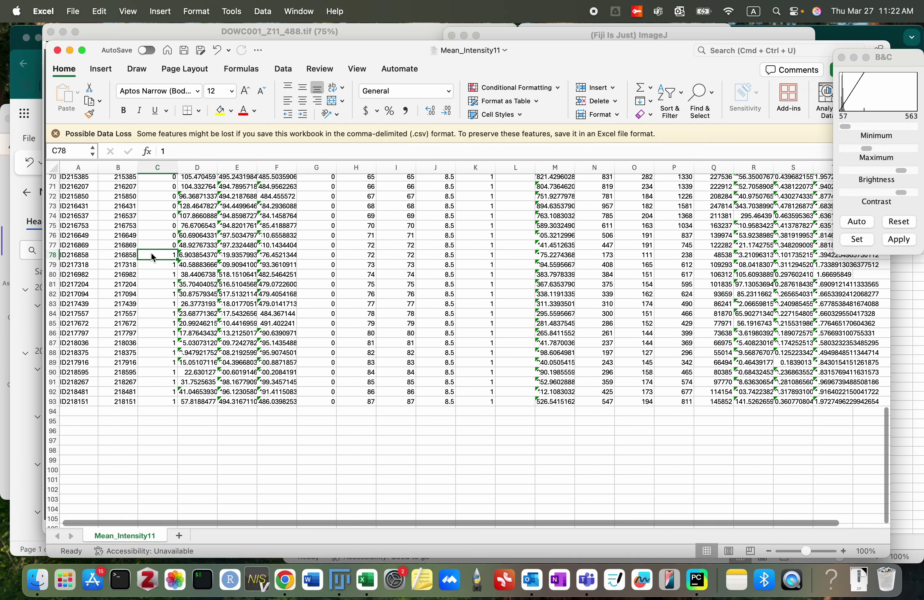
pyautogui.rightClick(53, 255)
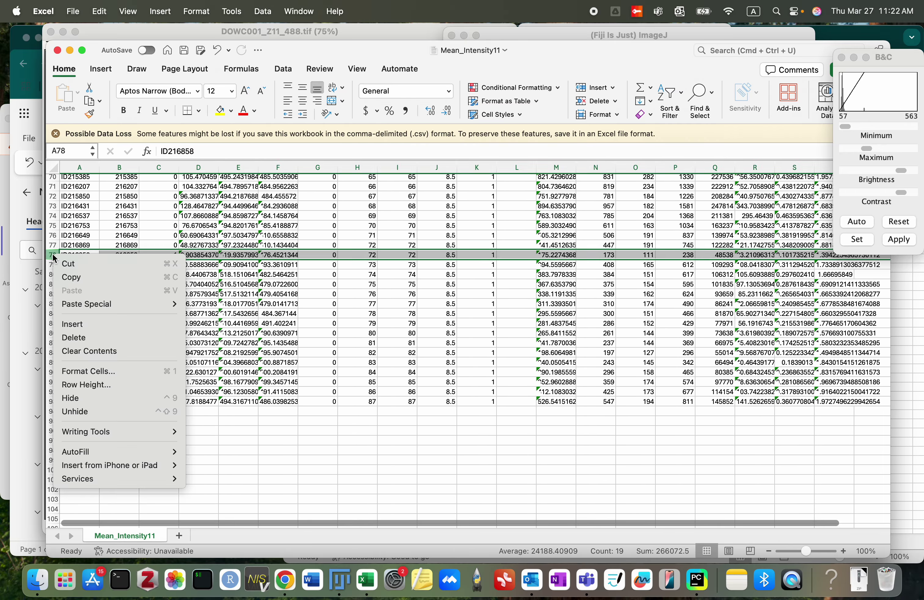
pyautogui.click(79, 339)
pyautogui.click(129, 256)
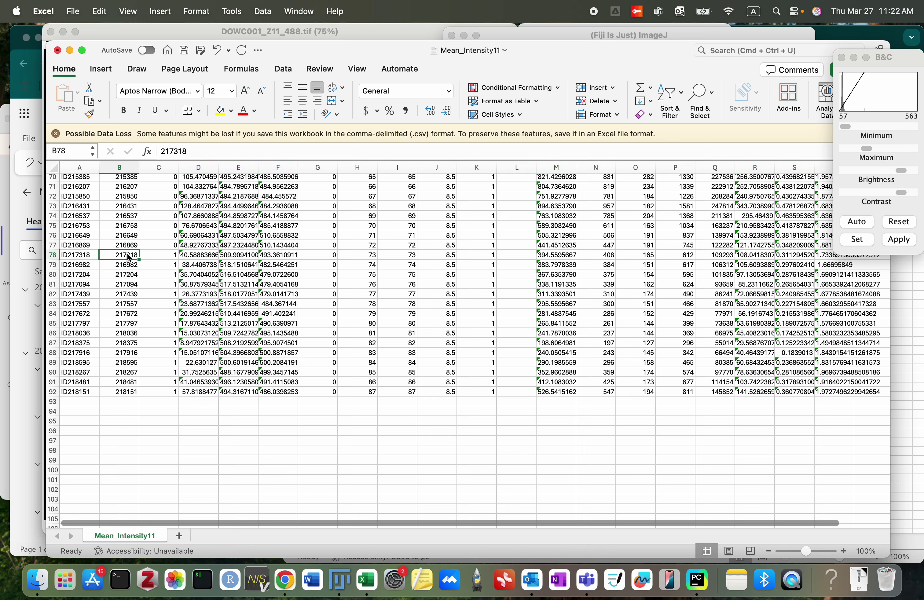
pyautogui.press('super+Tab')
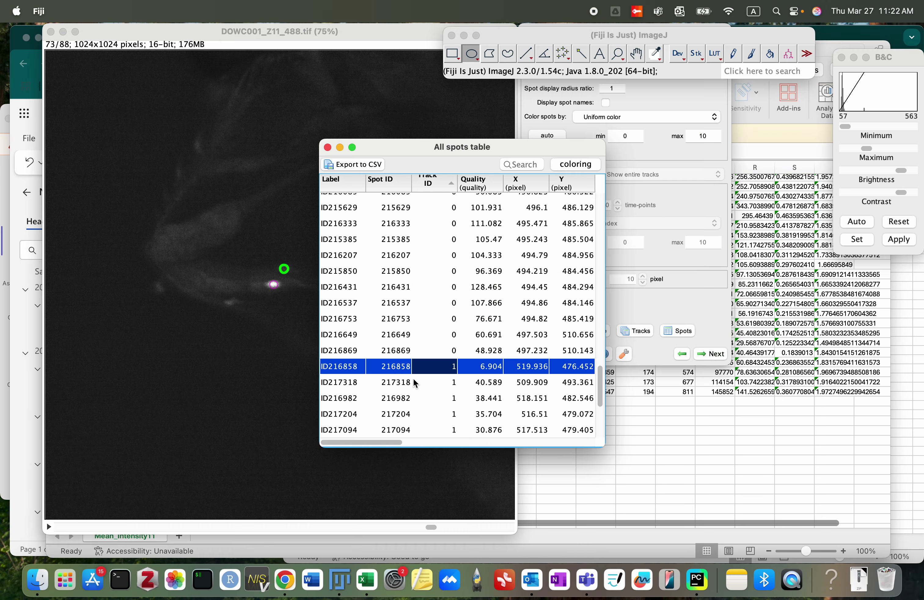
# Check the remaining track 1 spots against the neuron on the image, from ID217318 through the final spot ID218151.
pyautogui.click(403, 383)
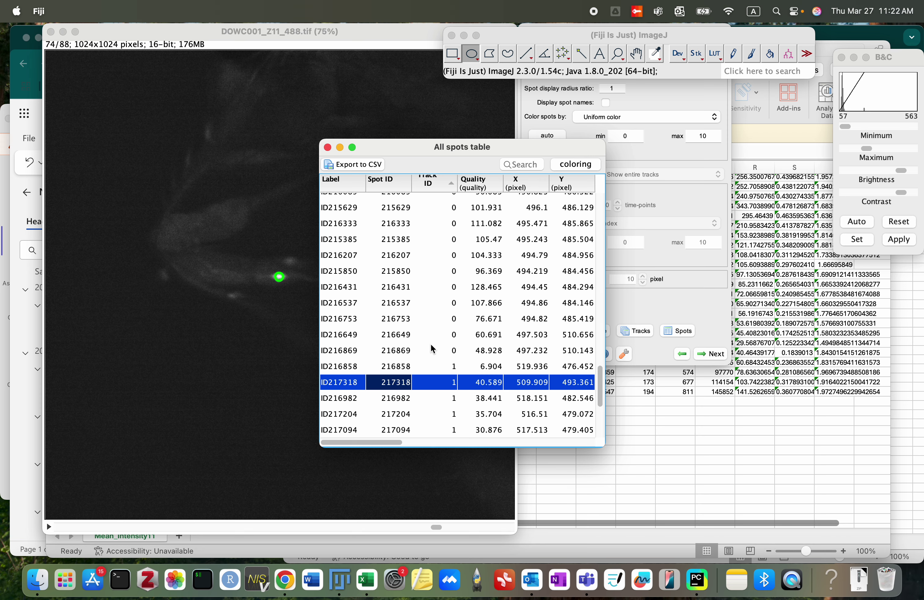
pyautogui.press('Down')
pyautogui.press('Down')
pyautogui.press('Down')
pyautogui.press('Down')
pyautogui.press('Down')
pyautogui.press('Down')
pyautogui.press('Down')
pyautogui.press('Down')
pyautogui.press('Down')
pyautogui.press('Down')
pyautogui.press('Down')
pyautogui.press('Down')
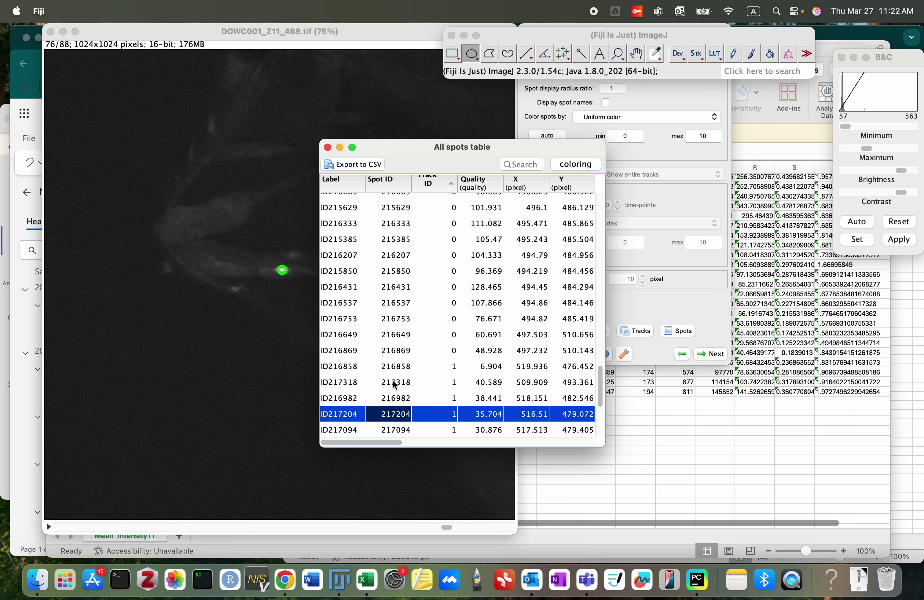
pyautogui.press('Down')
pyautogui.press('Down')
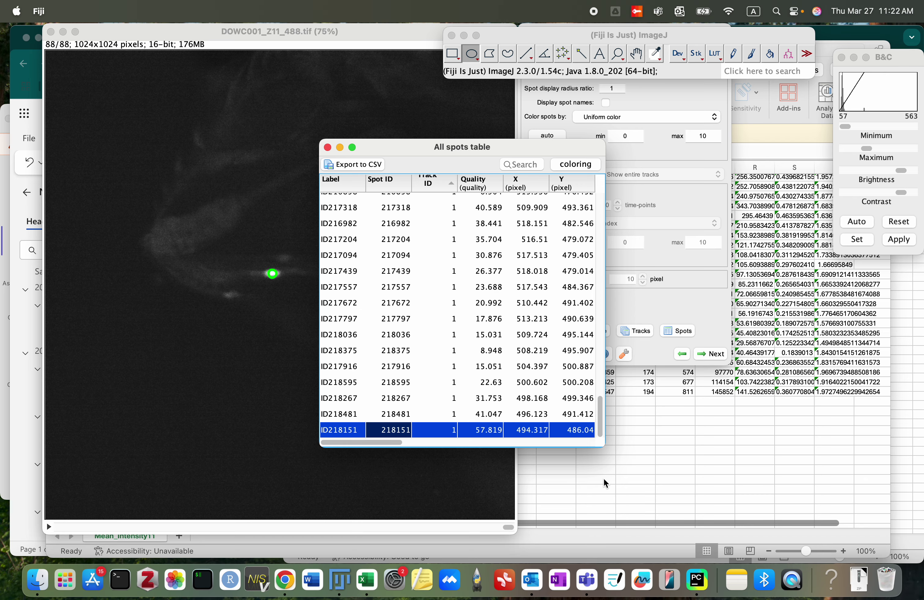
# Switch to Excel and delete the redundant header rows 2 to 4 from Mean_Intensity11.
pyautogui.click(564, 463)
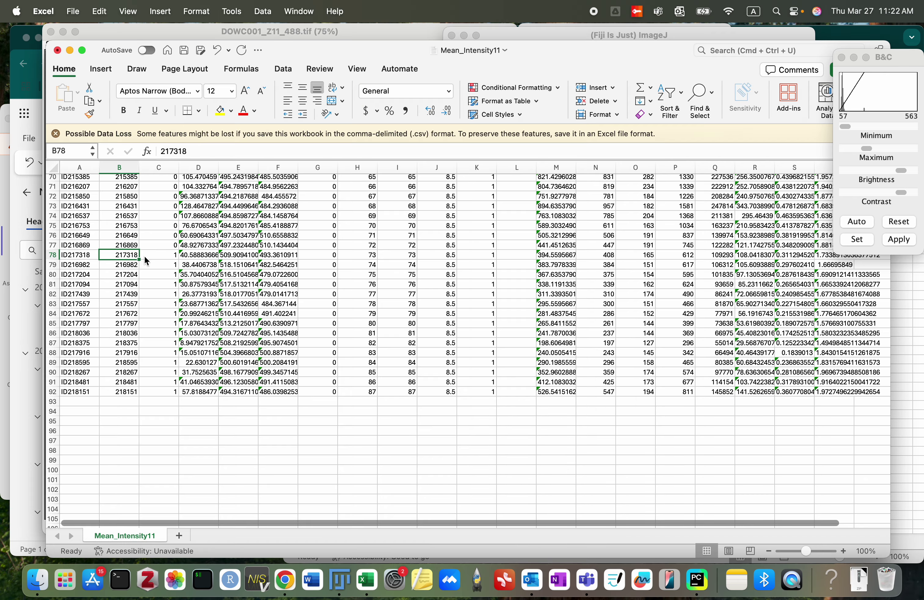
pyautogui.scroll(20, 175, 290)
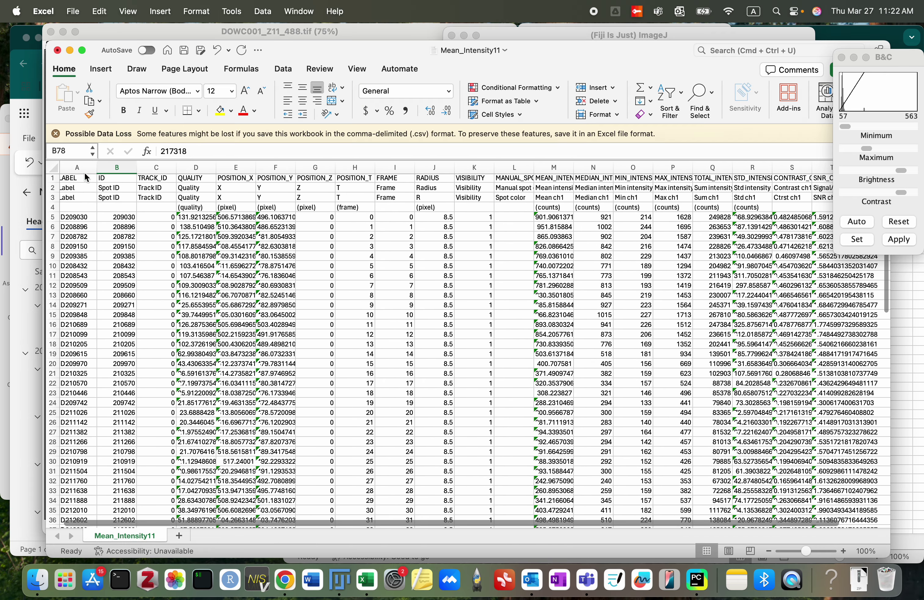
pyautogui.click(53, 185)
pyautogui.click(52, 185)
pyautogui.click(54, 190)
pyautogui.keyDown('shift'); pyautogui.click(55, 205); pyautogui.keyUp('shift')
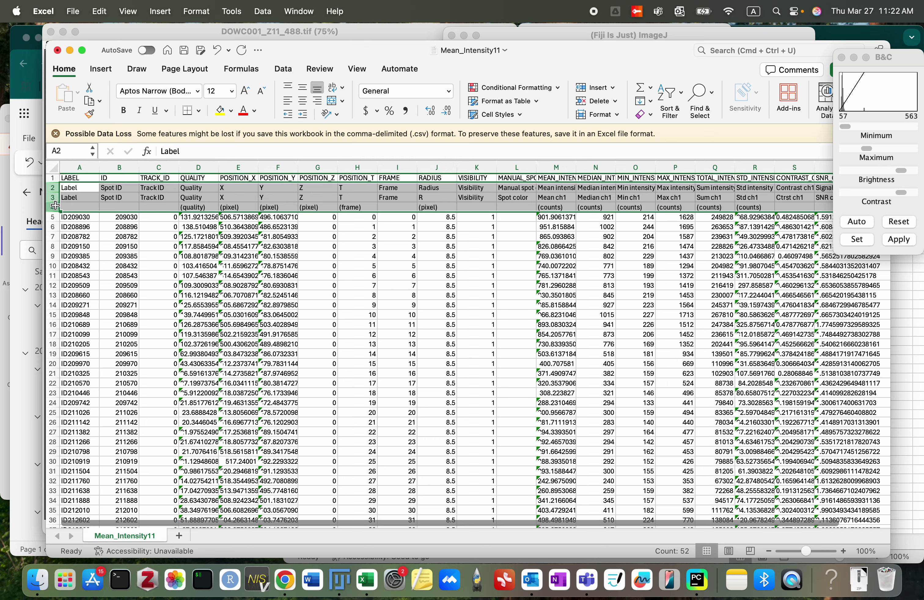
pyautogui.rightClick(92, 190)
pyautogui.click(119, 275)
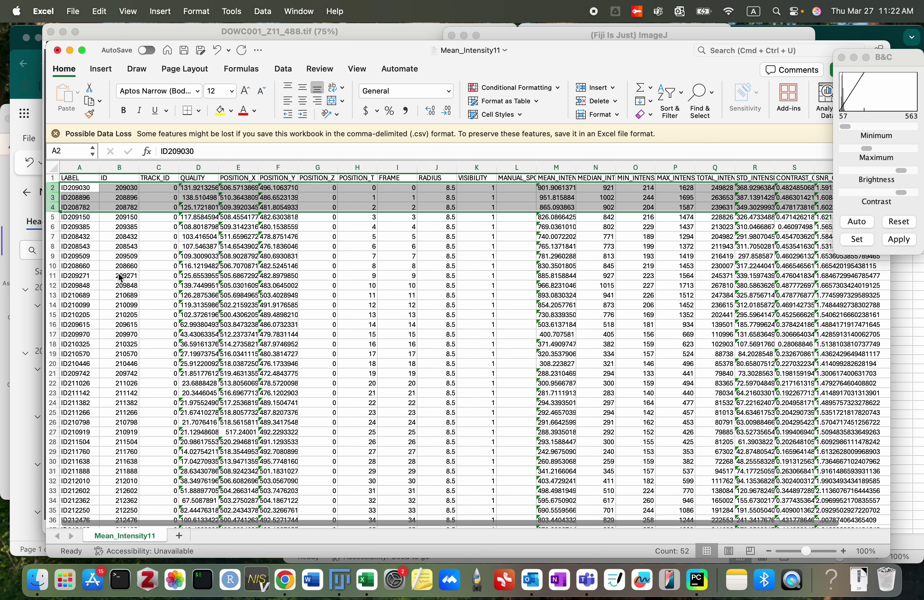
pyautogui.click(147, 266)
# Sort all of the Mean_Intensity11 data into ascending time order, treating the first row as headers.
pyautogui.scroll(-10, 152, 308)
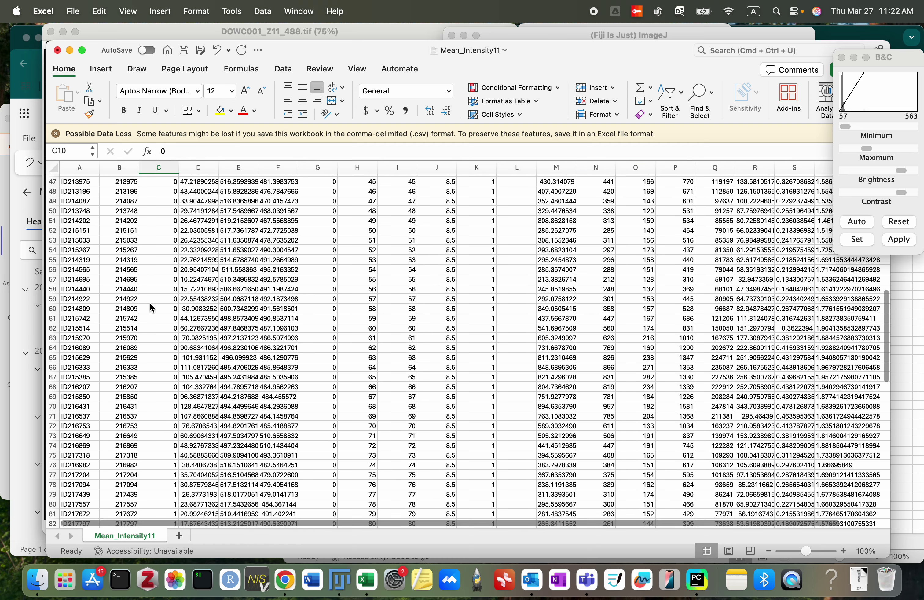
pyautogui.scroll(-2, 151, 308)
pyautogui.click(54, 168)
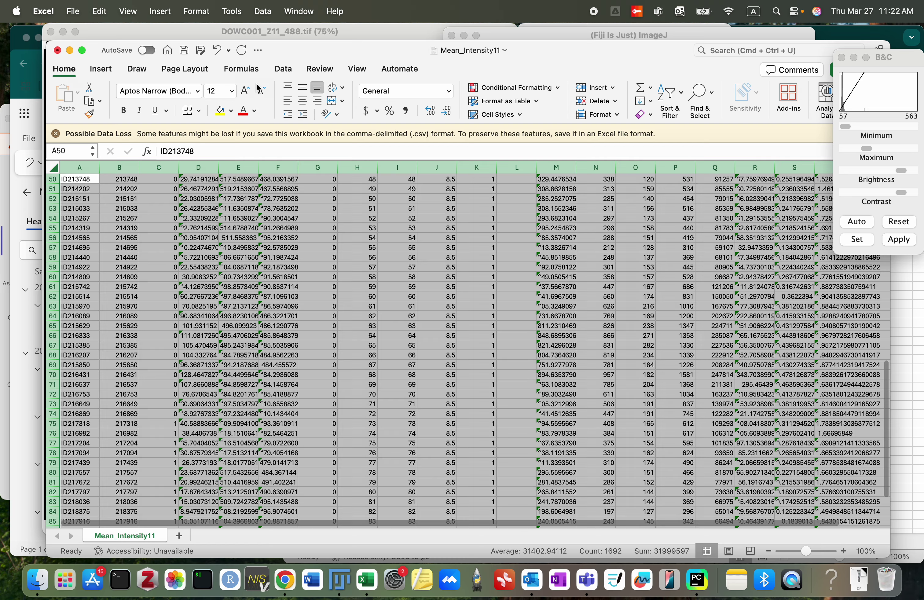
pyautogui.click(283, 69)
pyautogui.click(515, 94)
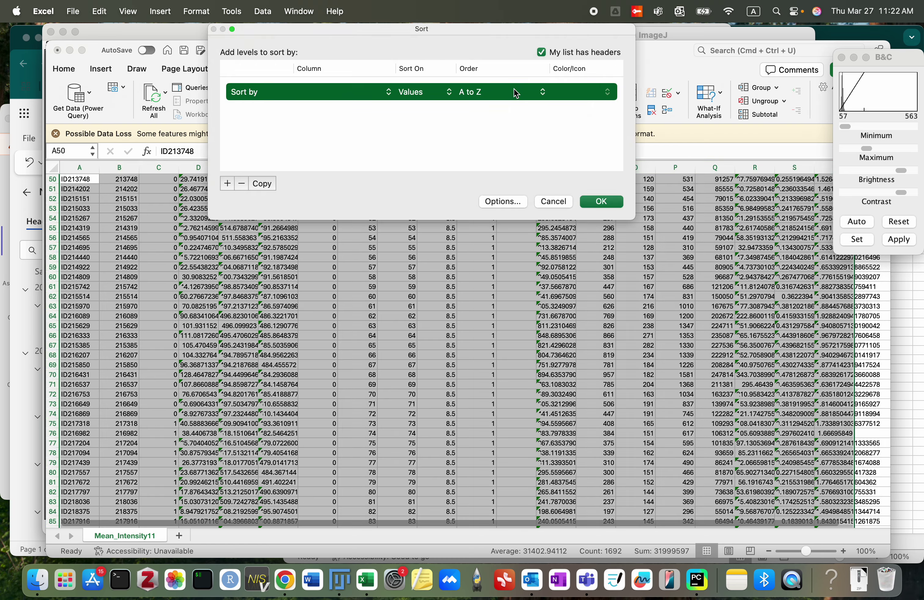
pyautogui.click(335, 92)
pyautogui.click(325, 189)
pyautogui.click(601, 202)
pyautogui.click(273, 268)
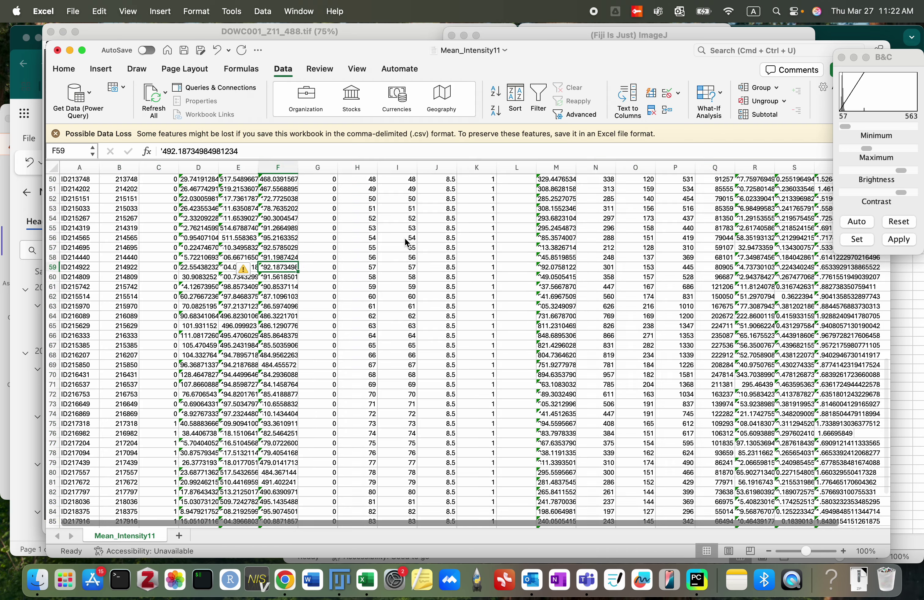
# Apply a duplicate-values highlighting rule to the POSITION_T column and look through the rows for repeated time points.
pyautogui.scroll(10, 405, 238)
pyautogui.scroll(-1, 405, 239)
pyautogui.click(351, 167)
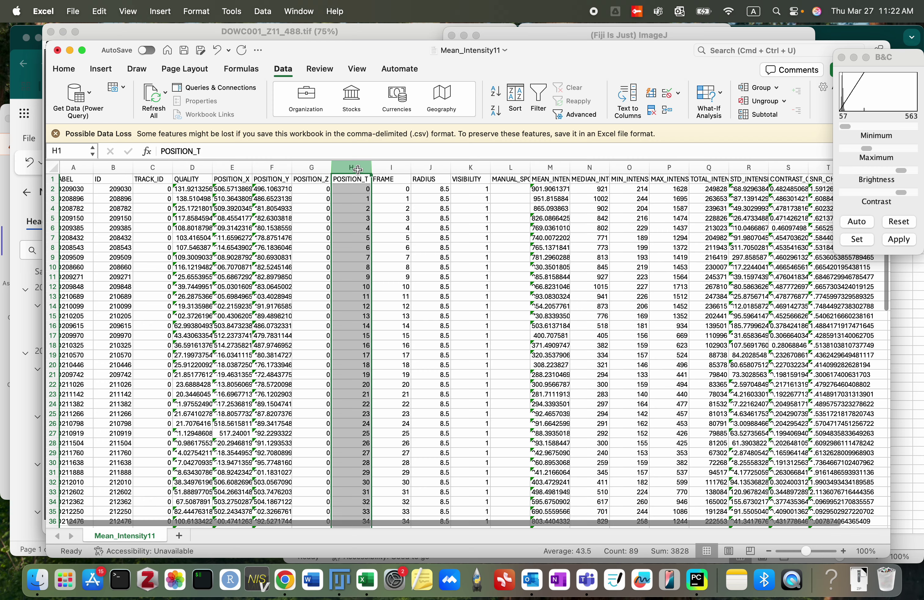
pyautogui.click(64, 68)
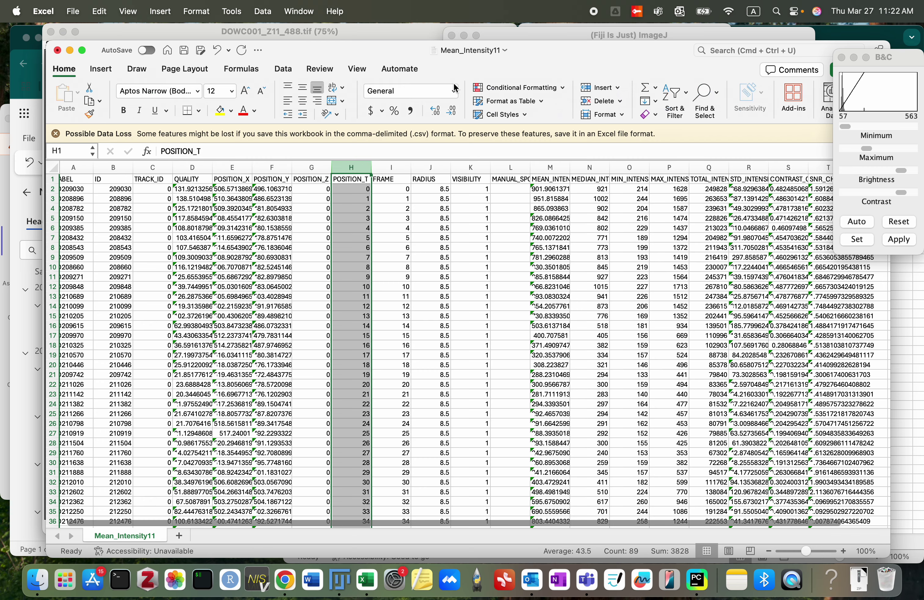
pyautogui.click(492, 89)
pyautogui.moveTo(534, 102)
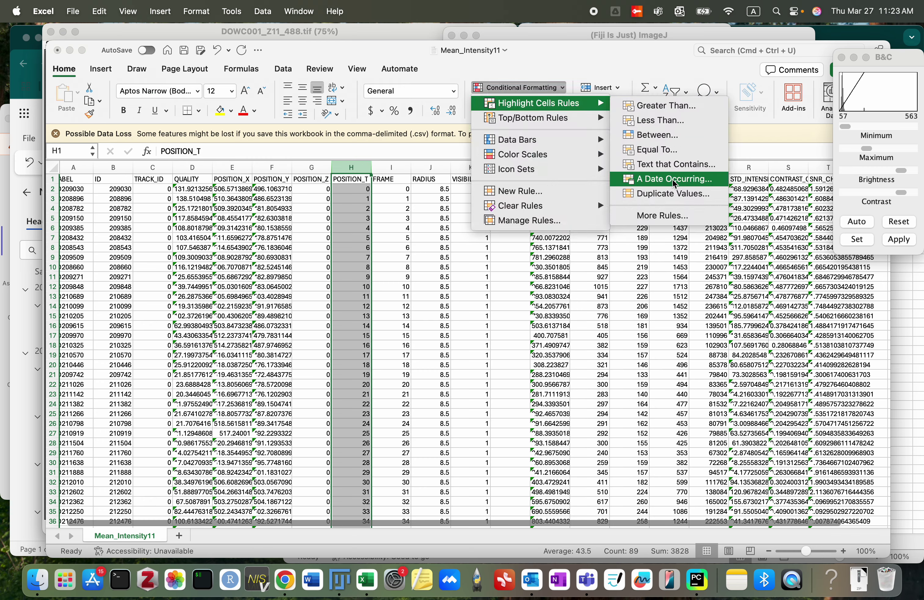
pyautogui.click(664, 195)
pyautogui.click(543, 250)
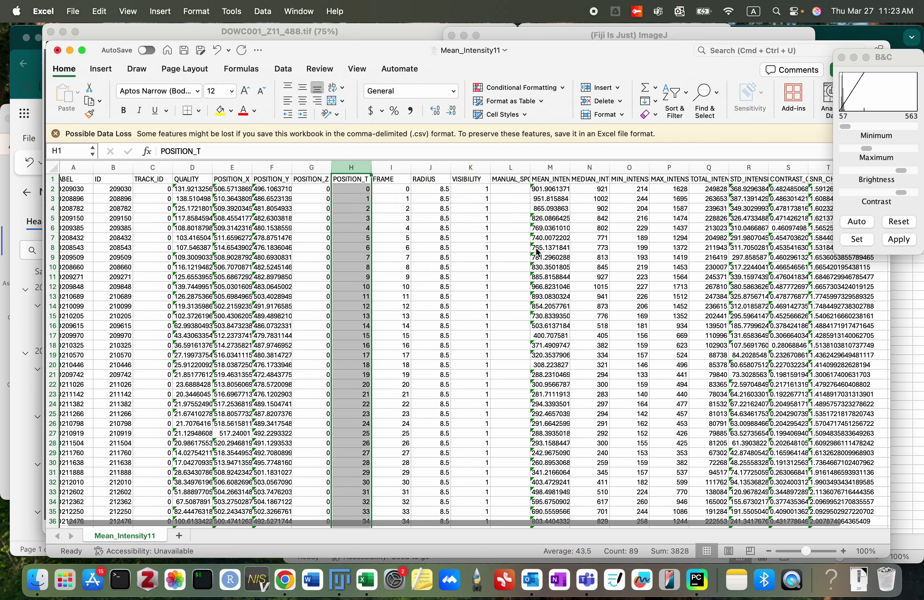
pyautogui.scroll(-20, 328, 435)
pyautogui.scroll(20, 329, 435)
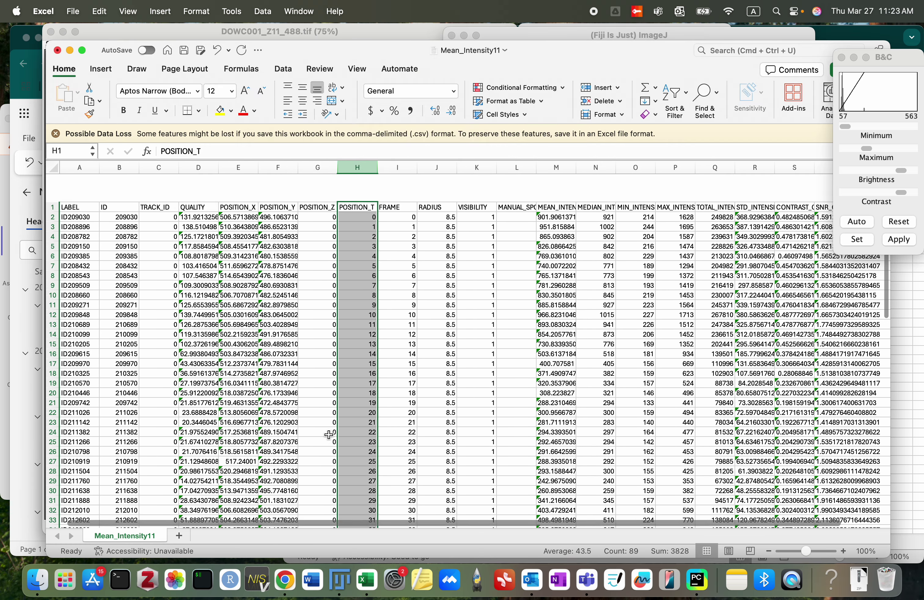
# Save and close Mean_Intensity11, and return to the DOWC001_Z11_488.tif image in Fiji.
pyautogui.click(184, 50)
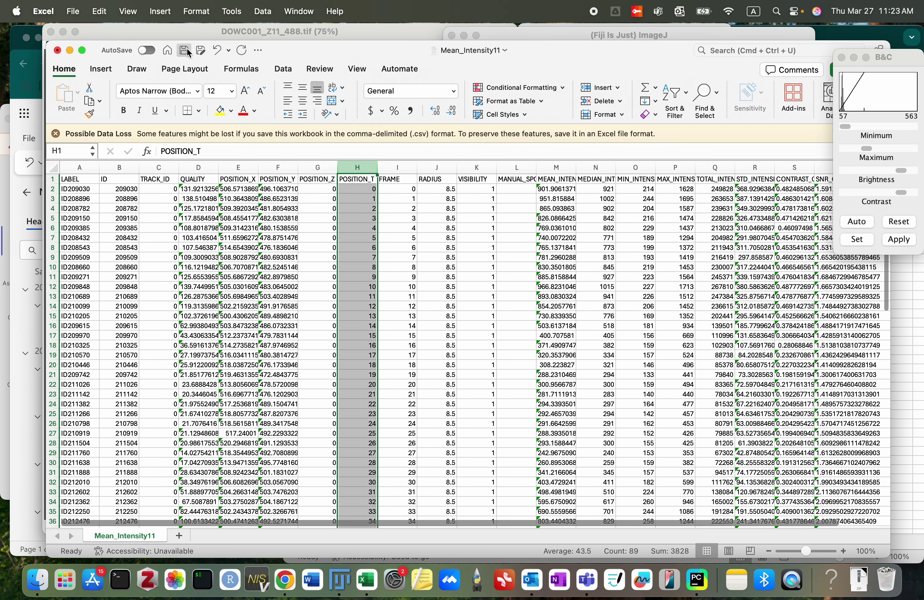
pyautogui.click(58, 54)
pyautogui.click(235, 264)
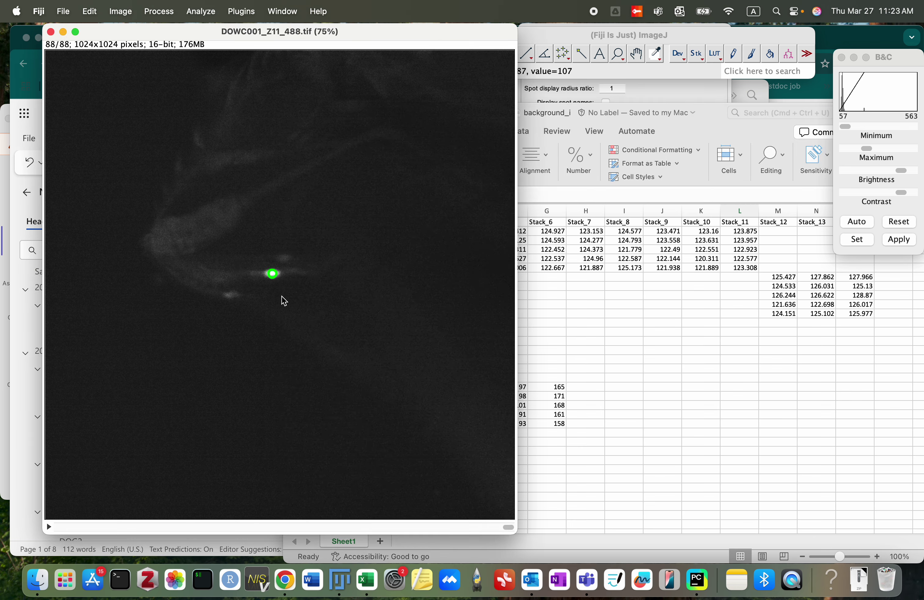
pyautogui.click(272, 275)
# In Excel's background_i workbook, copy the five Stack_11 background values of Neuron 0 into the Neuron 1 rows, L7 to L11.
pyautogui.click(748, 232)
pyautogui.moveTo(746, 233); pyautogui.dragTo(743, 268)
pyautogui.press('super+c')
pyautogui.click(743, 278)
pyautogui.press('super+v')
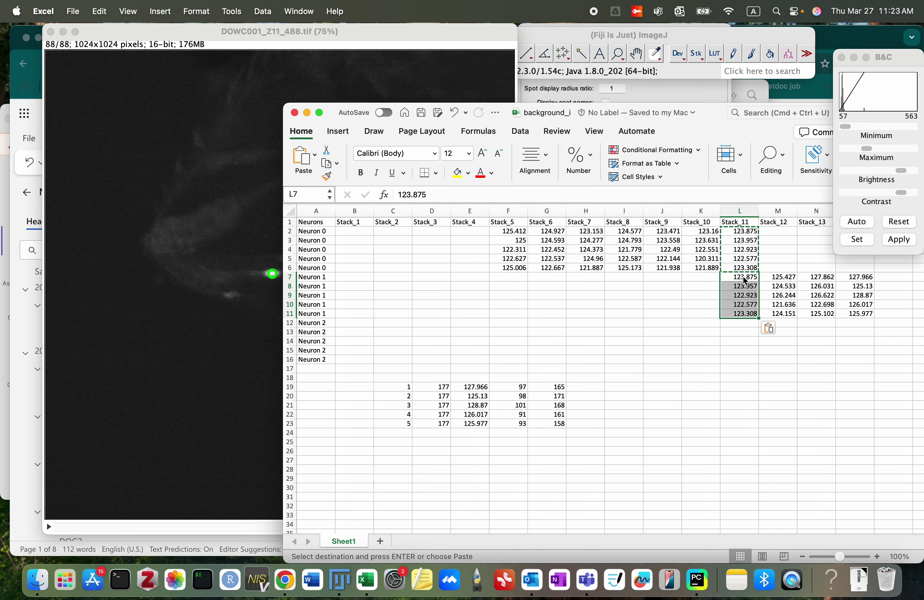
pyautogui.click(732, 338)
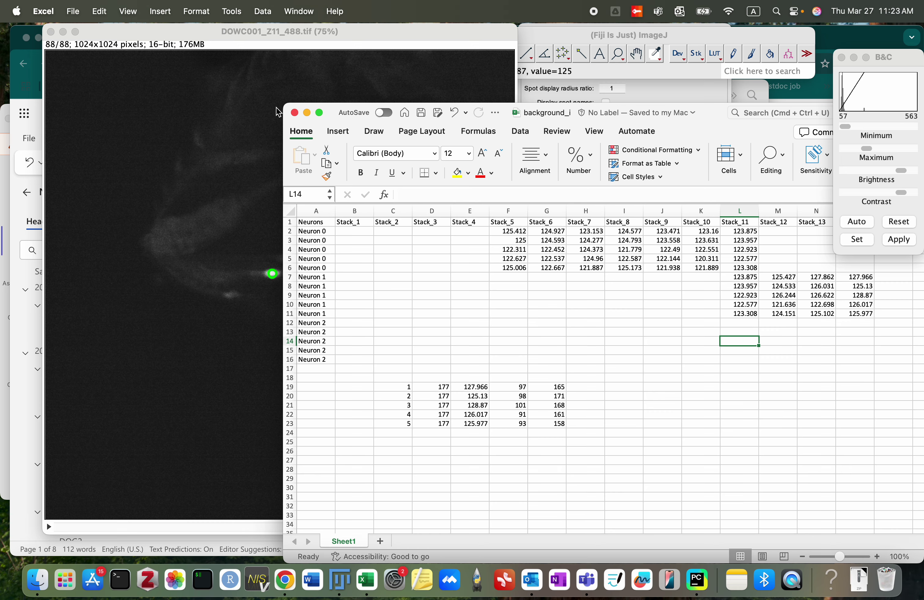
# Minimize background_i and close the DOWC001_Z11_488.tif image, its all-spots table and its TrackMate window in Fiji.
pyautogui.click(306, 112)
pyautogui.click(51, 32)
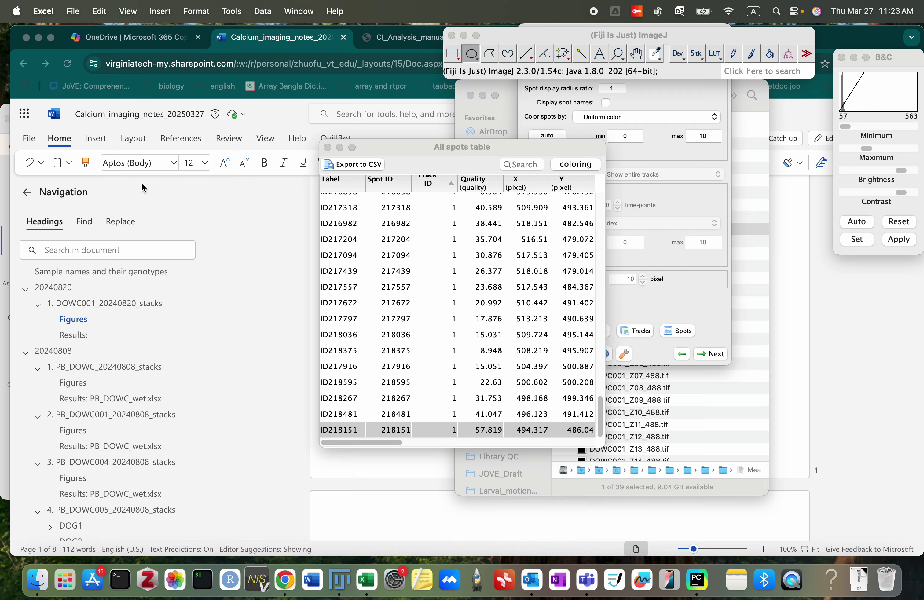
pyautogui.click(327, 147)
pyautogui.click(654, 102)
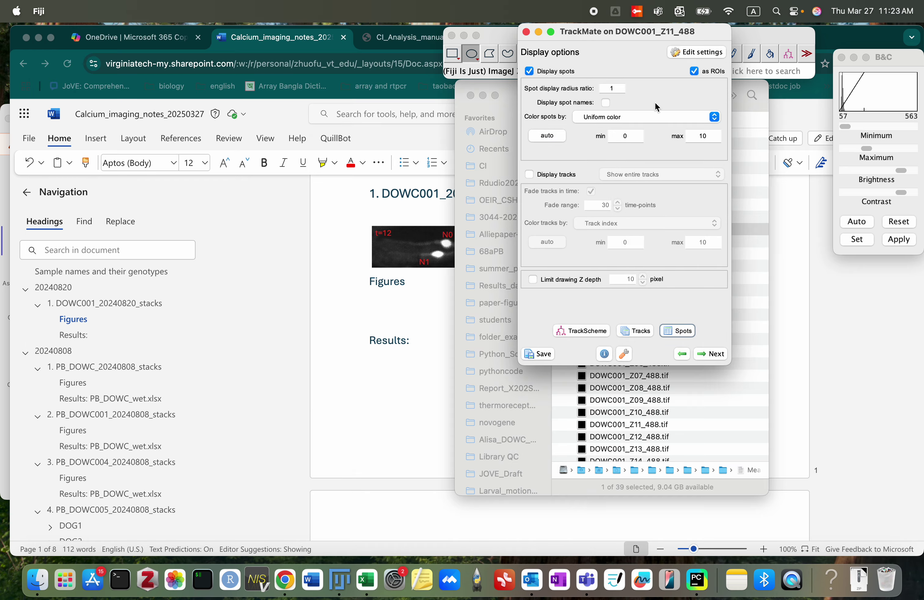
pyautogui.click(527, 33)
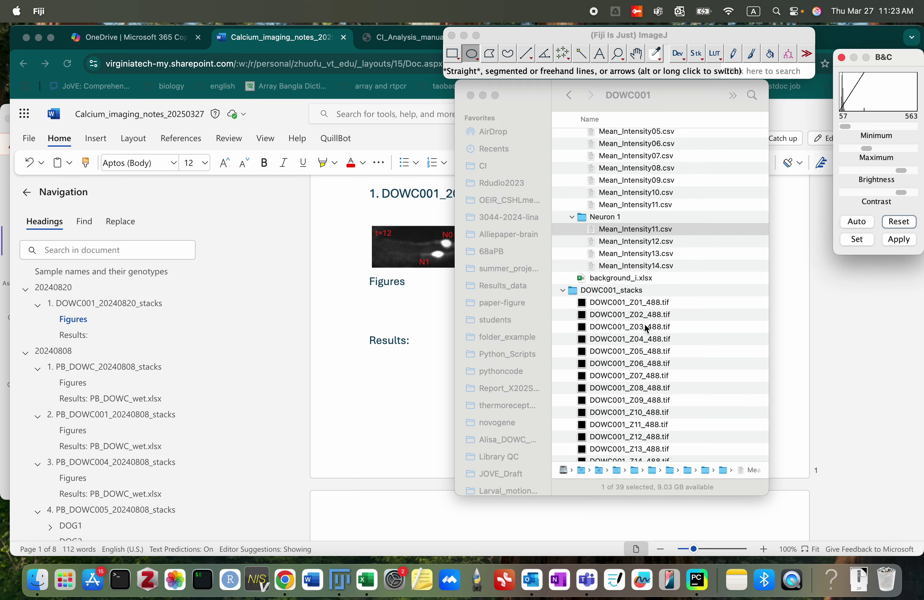
# Open DOWC001_Z10_488.tif from Finder in Fiji, reset its display range and lower the maximum to about 556.
pyautogui.moveTo(610, 414); pyautogui.dragTo(556, 74)
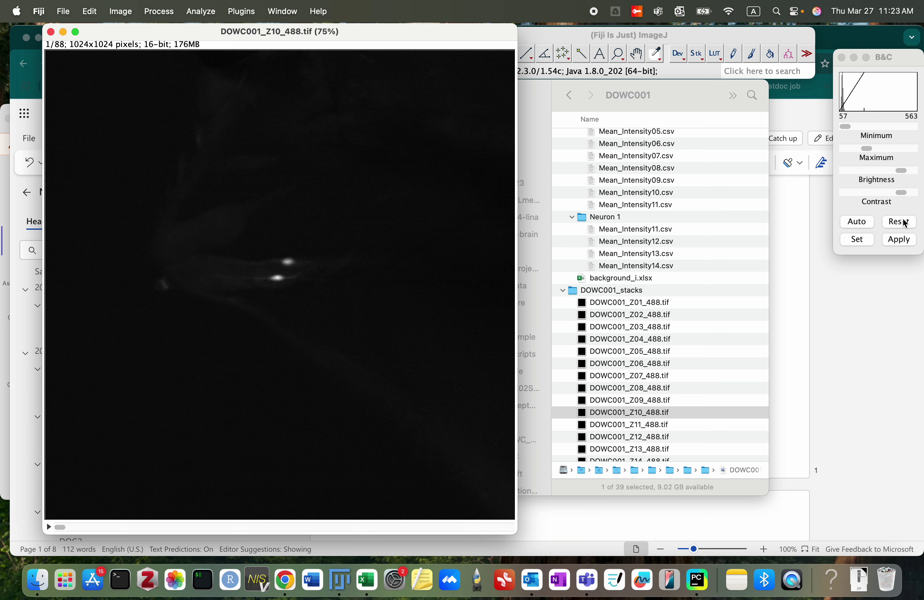
pyautogui.click(905, 223)
pyautogui.moveTo(912, 148); pyautogui.dragTo(873, 148)
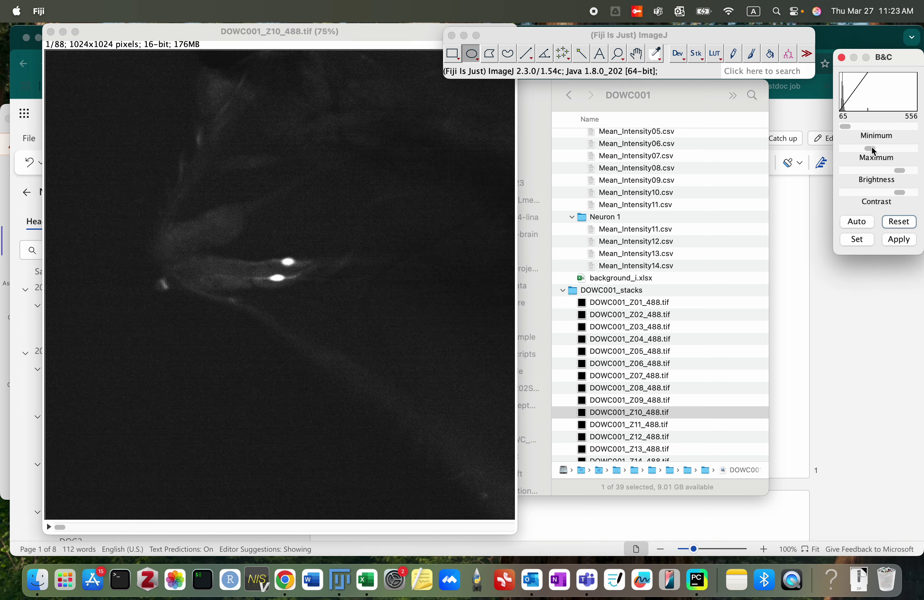
# Start TrackMate on DOWC001_Z10_488.tif, swapping Z and T, and proceed to the DoG detector settings.
pyautogui.click(489, 41)
pyautogui.click(250, 11)
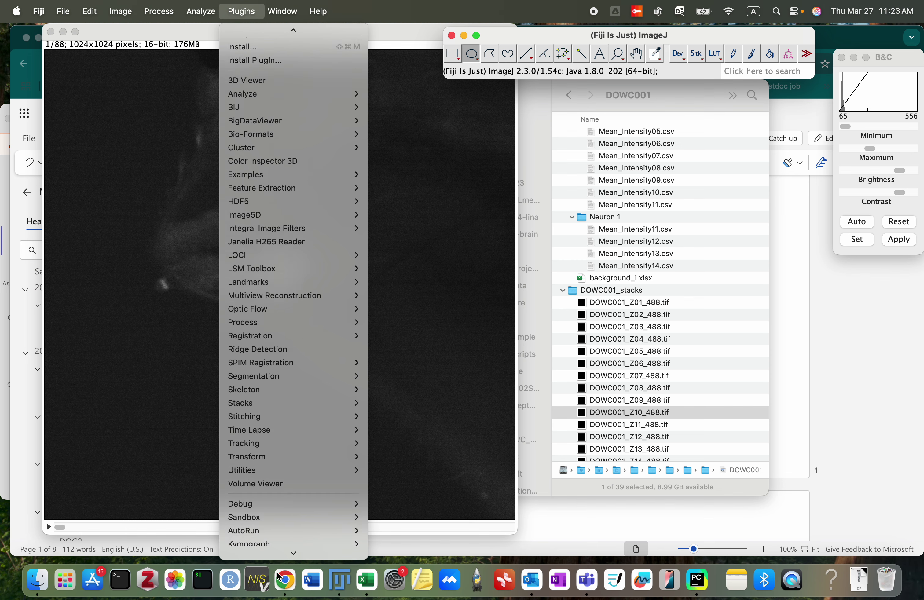
pyautogui.moveTo(284, 453)
pyautogui.moveTo(289, 424)
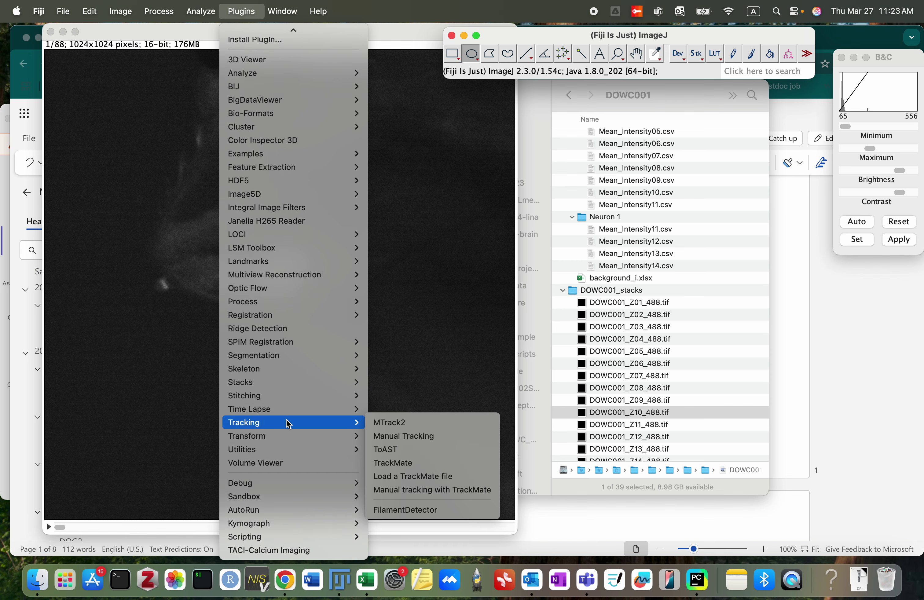
pyautogui.click(405, 463)
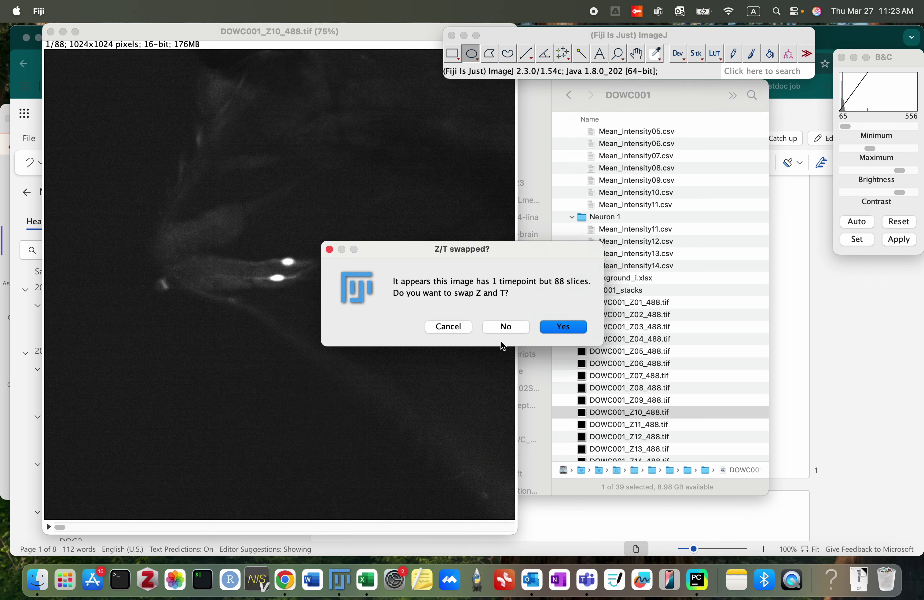
pyautogui.click(548, 328)
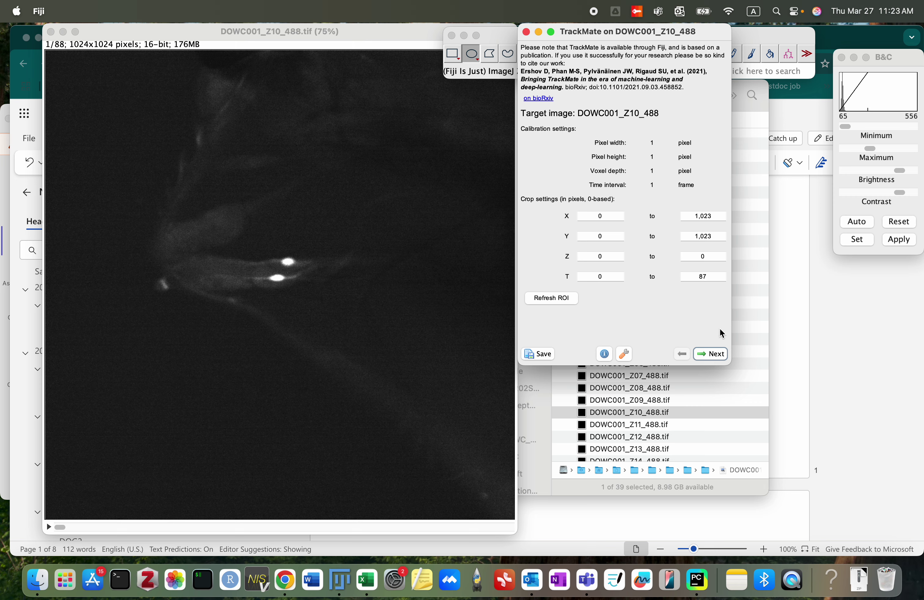
pyautogui.click(704, 355)
pyautogui.click(709, 355)
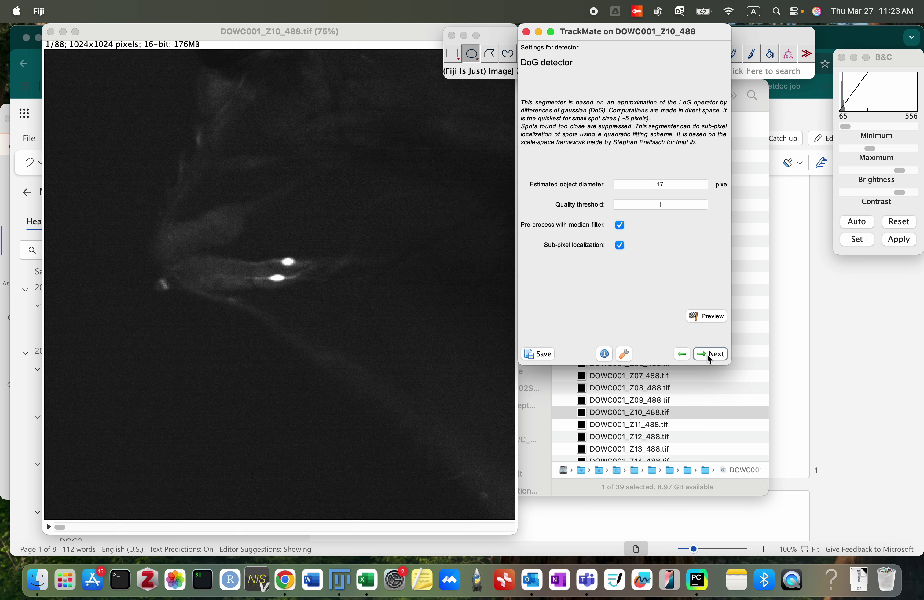
# Set the estimated object diameter to 16 pixels, preview the detected spots, and run DoG detection on all frames.
pyautogui.click(710, 320)
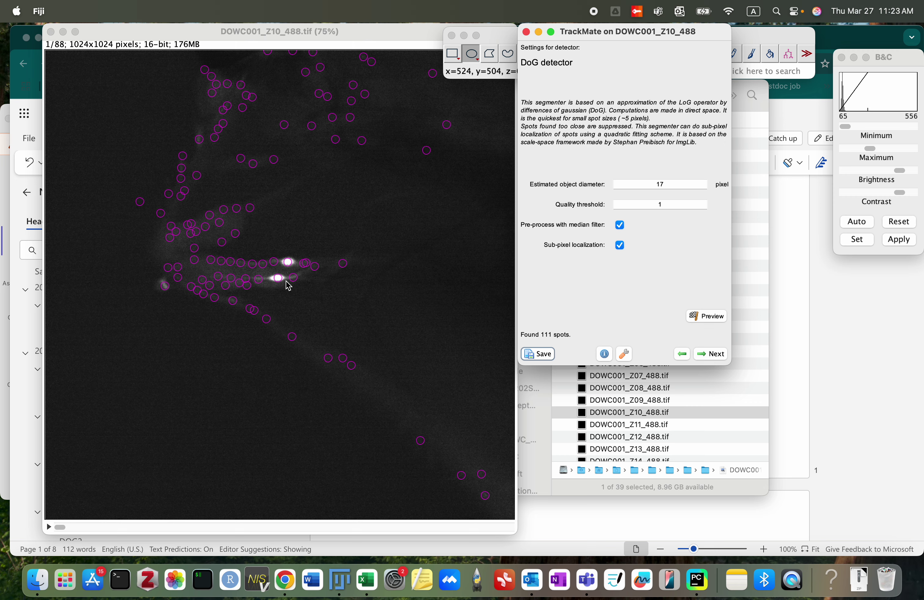
pyautogui.click(687, 190)
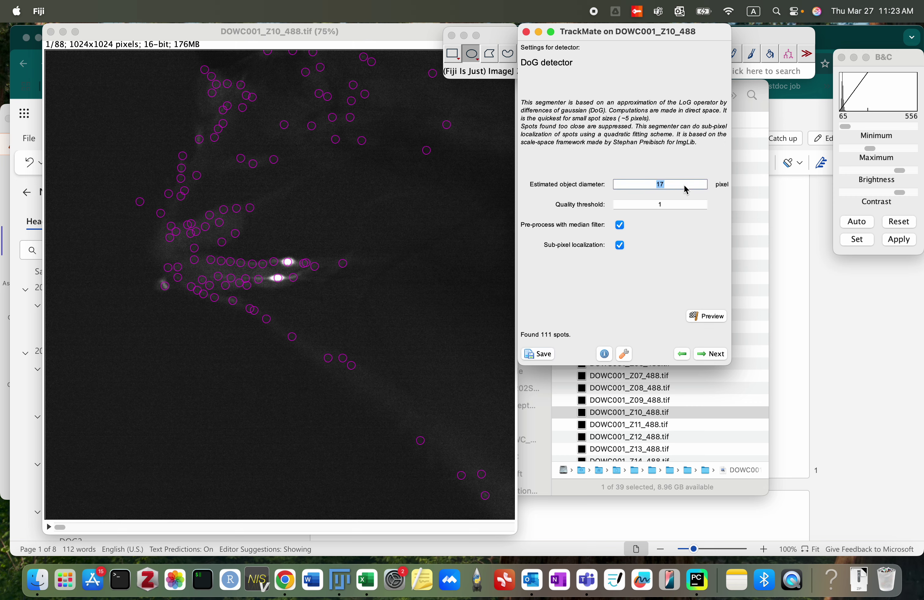
pyautogui.click(707, 320)
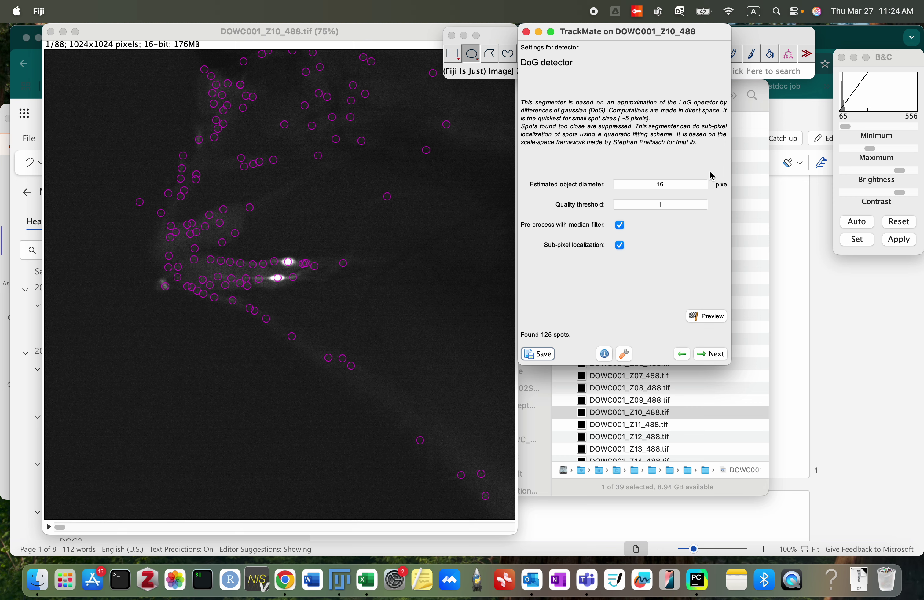
pyautogui.click(668, 187)
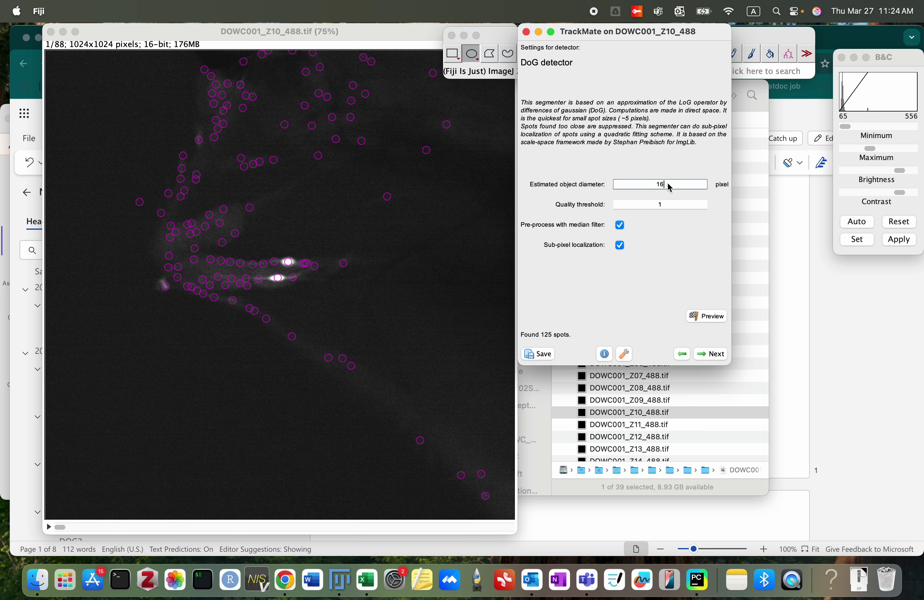
pyautogui.click(724, 356)
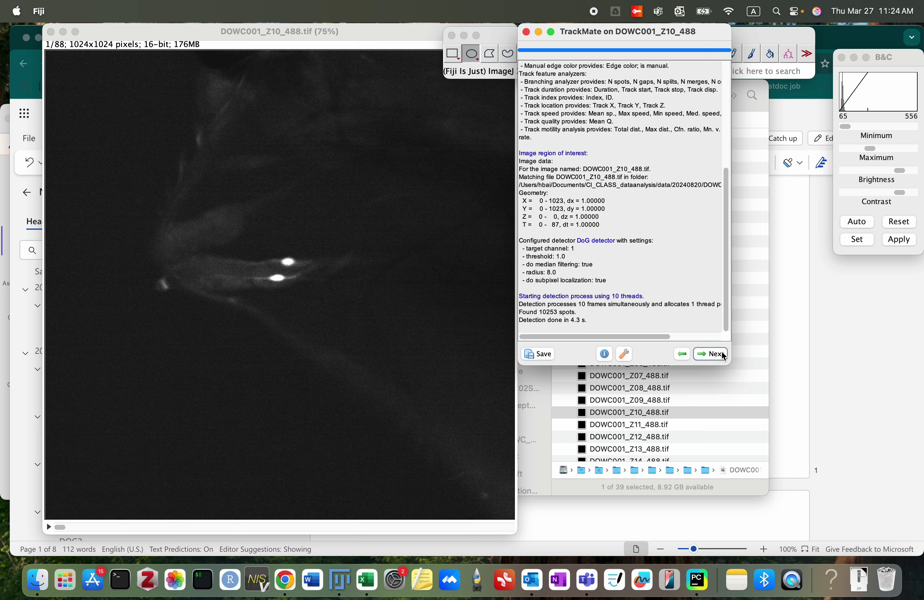
# Accept the initial quality threshold of 0.00 and raise the spot filter for Y above to 466.22.
pyautogui.click(711, 355)
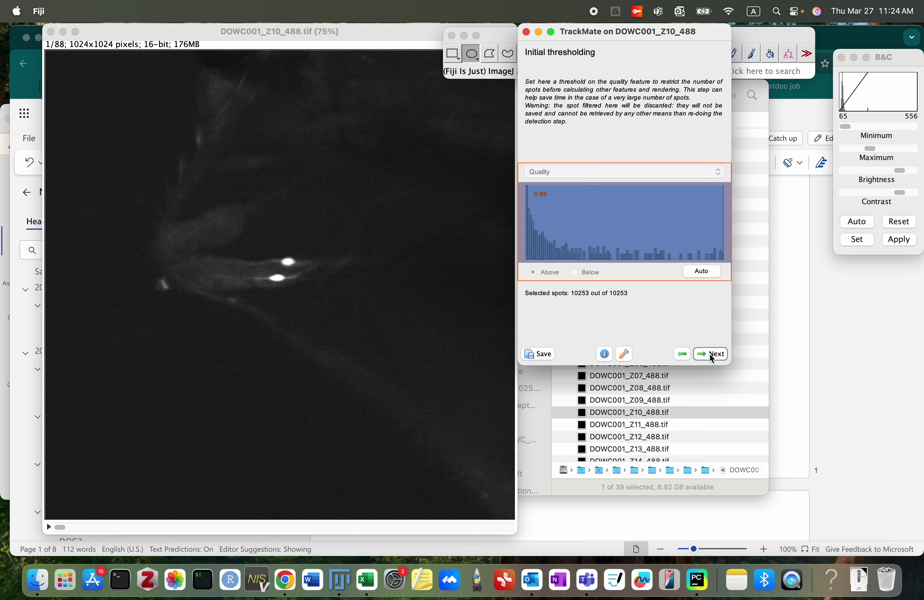
pyautogui.click(710, 354)
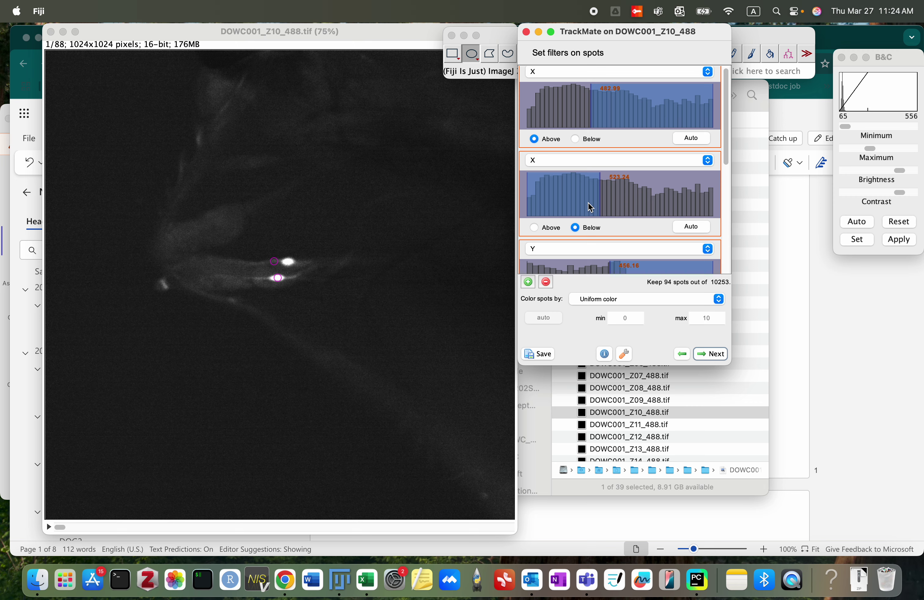
pyautogui.scroll(-3, 591, 205)
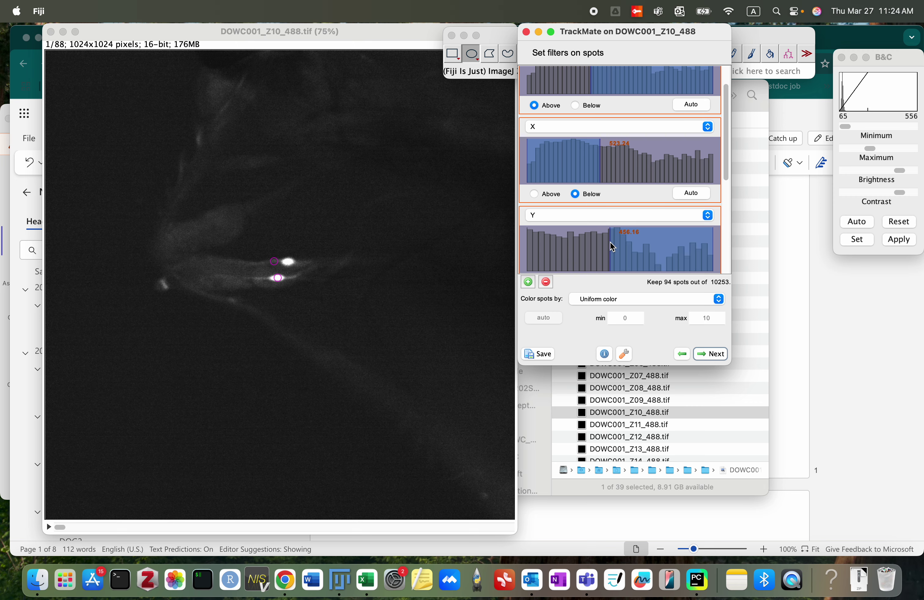
pyautogui.moveTo(610, 242); pyautogui.dragTo(612, 243)
# Examine the filtered spot frame by frame from frame 1 to about frame 65 to check it follows the lower neuron.
pyautogui.click(59, 527)
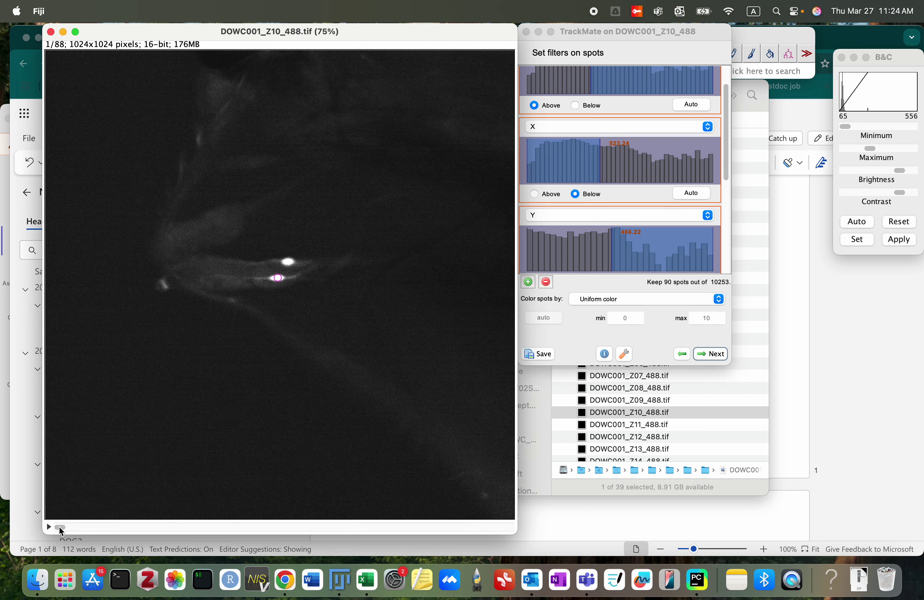
pyautogui.press('Right')
pyautogui.press('Right')
pyautogui.press('Right')
pyautogui.press('Right')
pyautogui.press('Right')
pyautogui.press('Right')
pyautogui.press('Right')
pyautogui.press('Right')
pyautogui.press('Right')
pyautogui.press('Right')
pyautogui.press('Right')
pyautogui.press('Right')
pyautogui.press('Right')
pyautogui.press('Right')
pyautogui.press('Right')
pyautogui.press('Right')
pyautogui.press('Right')
pyautogui.press('Right')
pyautogui.press('Right')
pyautogui.press('Right')
pyautogui.press('Right')
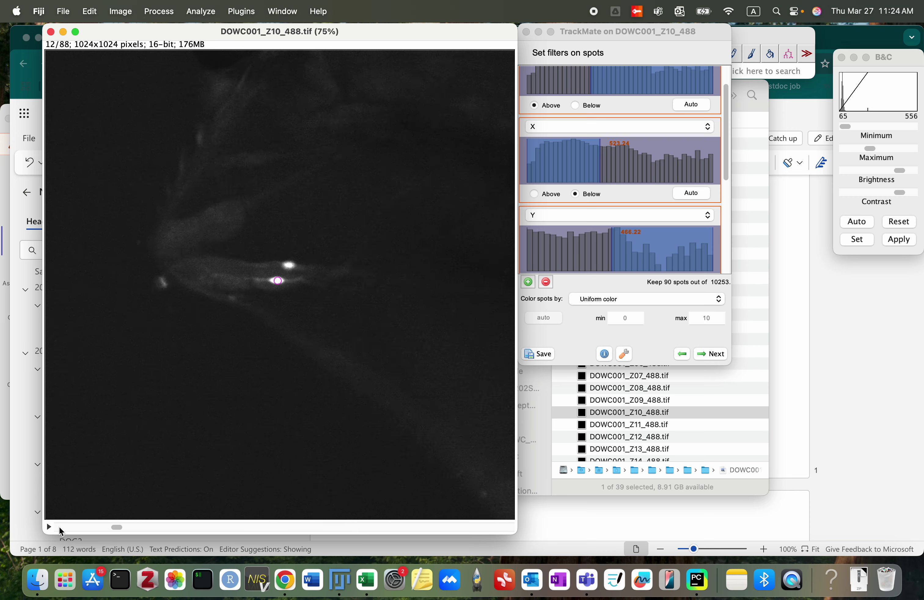
pyautogui.press('Right')
pyautogui.press('Right')
pyautogui.press('Right')
pyautogui.press('Right')
pyautogui.press('Right')
pyautogui.press('Right')
pyautogui.press('Right')
pyautogui.press('Right')
pyautogui.press('Right')
pyautogui.press('Right')
pyautogui.press('Right')
pyautogui.press('Right')
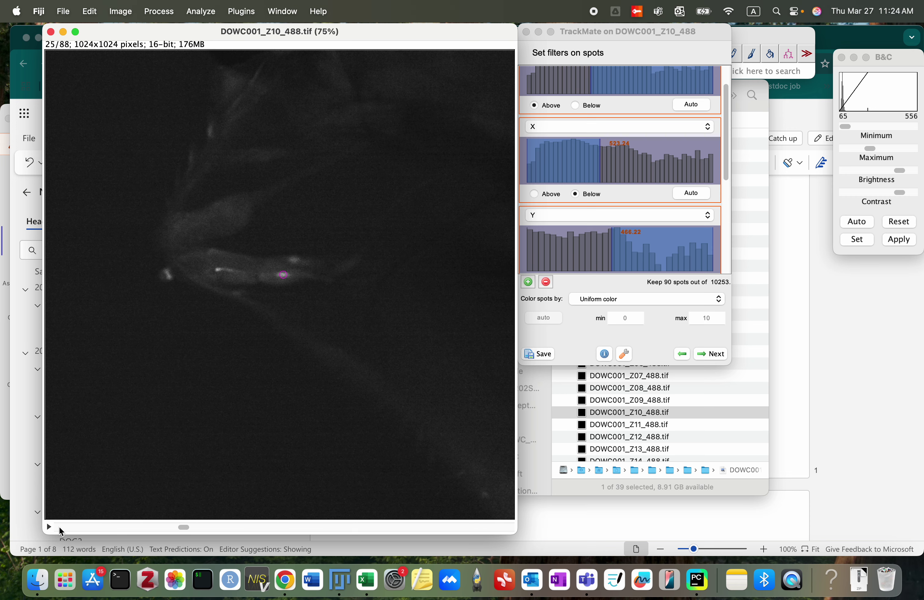
pyautogui.press('Right')
pyautogui.press('Right')
pyautogui.press('Right')
pyautogui.press('Right')
pyautogui.press('Right')
pyautogui.press('Right')
pyautogui.press('Right')
pyautogui.press('Right')
pyautogui.press('Right')
pyautogui.press('Right')
pyautogui.press('Right')
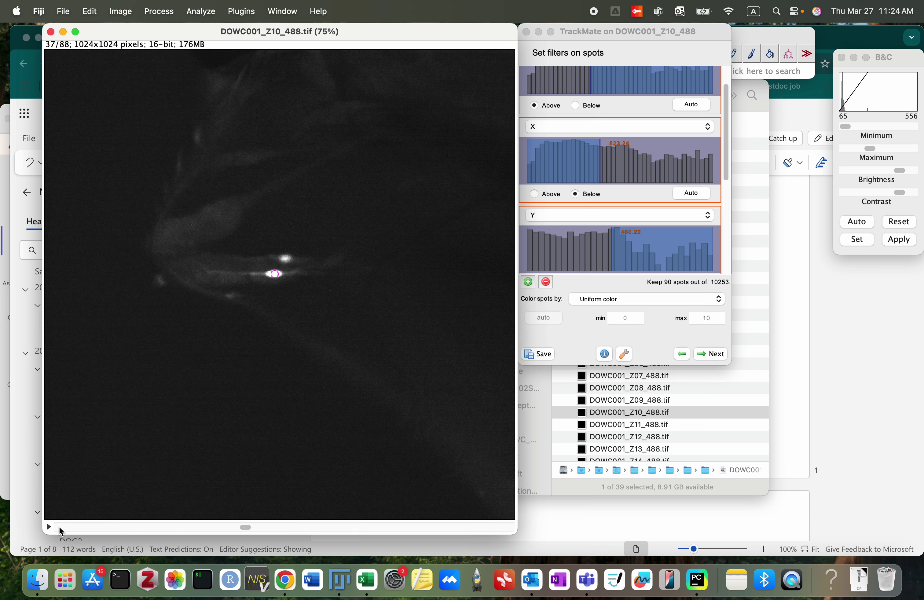
pyautogui.press('Right')
pyautogui.press('Right')
pyautogui.press('Right')
pyautogui.press('Right')
pyautogui.press('Right')
pyautogui.press('Right')
pyautogui.press('Right')
pyautogui.press('Right')
pyautogui.press('Right')
pyautogui.press('Right')
pyautogui.press('Right')
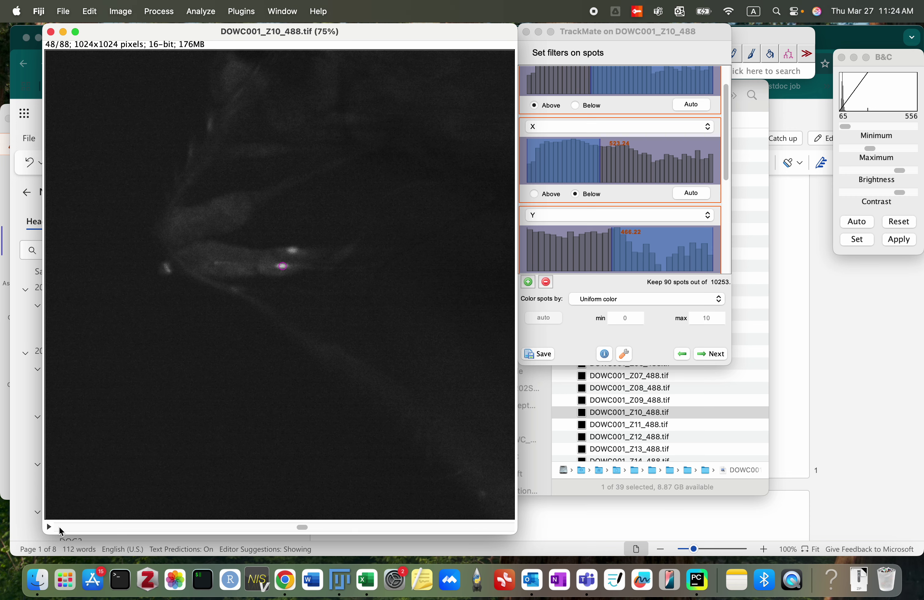
pyautogui.press('Right')
pyautogui.press('Right')
pyautogui.press('Right')
pyautogui.press('Right')
pyautogui.press('Right')
pyautogui.press('Right')
pyautogui.press('Right')
pyautogui.press('Right')
pyautogui.press('Right')
pyautogui.press('Right')
pyautogui.press('Right')
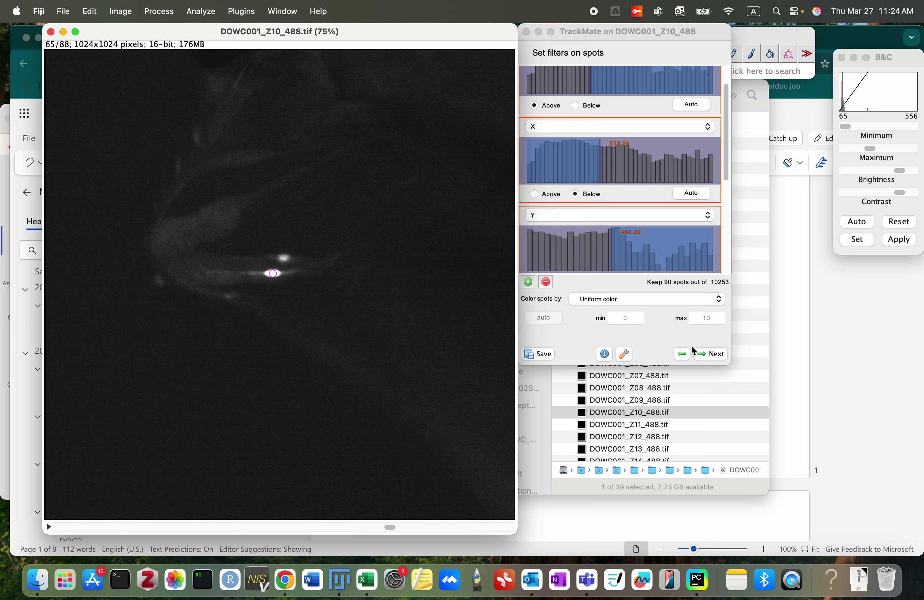
# Return to the DoG detector settings, set the estimated object diameter to 17 pixels, and rerun detection through to the spot filters.
pyautogui.click(681, 354)
pyautogui.click(682, 354)
pyautogui.click(682, 354)
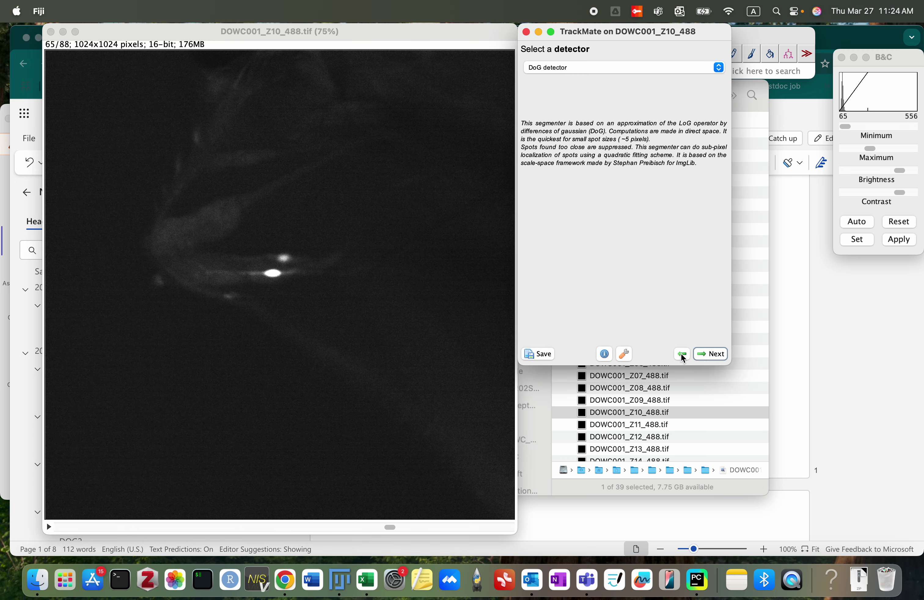
pyautogui.click(707, 353)
pyautogui.click(669, 185)
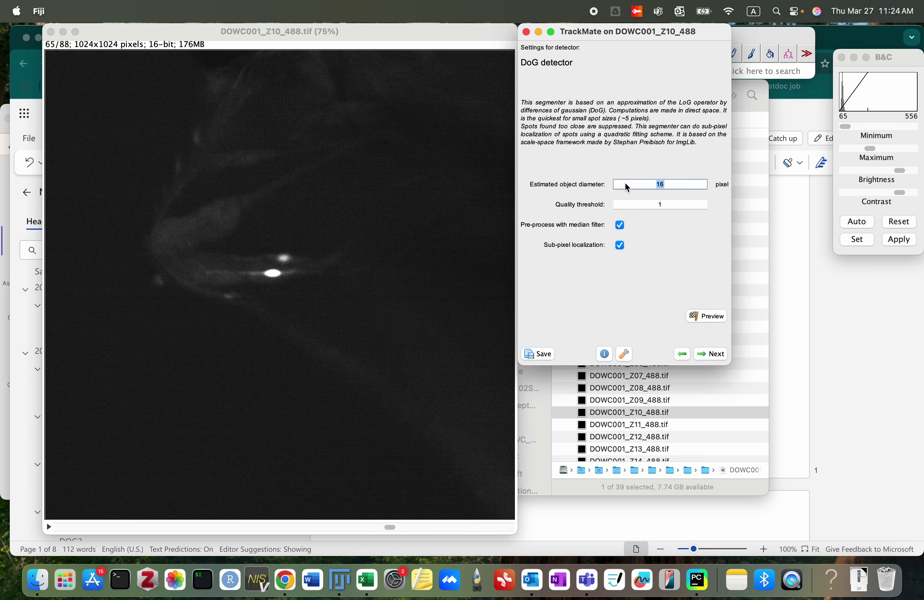
pyautogui.write('17')
pyautogui.click(711, 319)
pyautogui.click(712, 354)
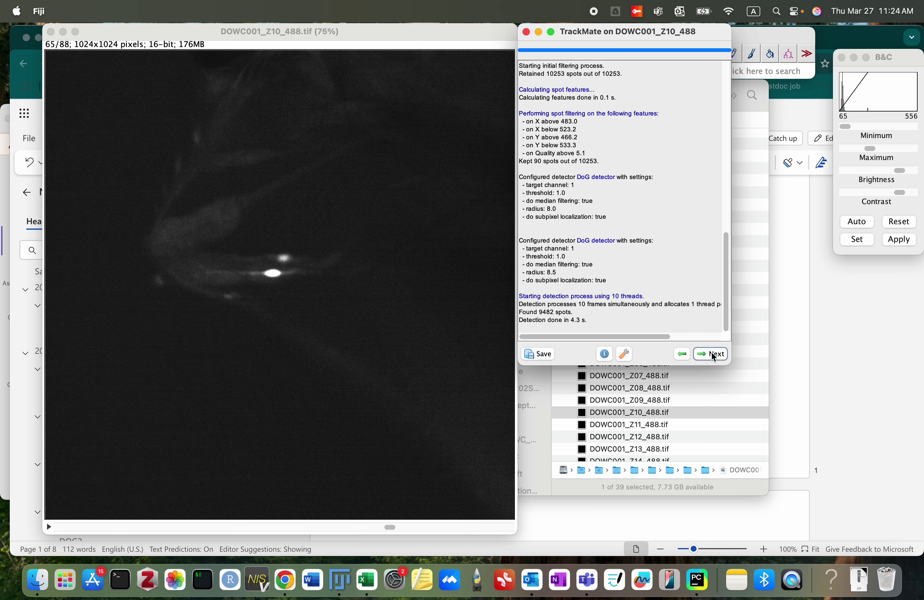
pyautogui.click(712, 353)
pyautogui.click(712, 353)
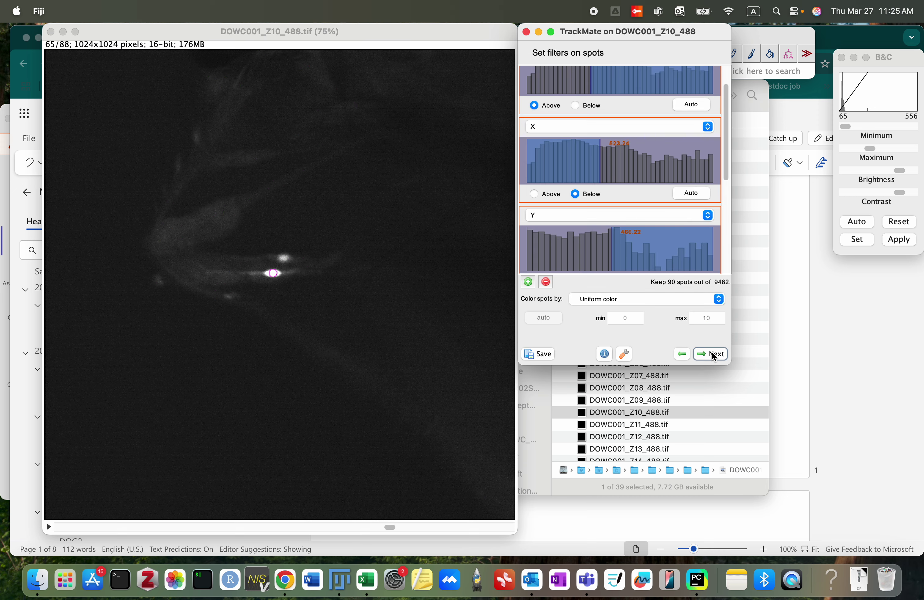
# Check the newly detected spot on the lower neuron across all 88 frames and accept the spot filters.
pyautogui.click(386, 527)
pyautogui.moveTo(385, 527); pyautogui.dragTo(1, 520)
pyautogui.press('Right')
pyautogui.press('Right')
pyautogui.press('Right')
pyautogui.press('Right')
pyautogui.press('Right')
pyautogui.press('Right')
pyautogui.press('Right')
pyautogui.press('Right')
pyautogui.press('Right')
pyautogui.press('Right')
pyautogui.press('Right')
pyautogui.press('Right')
pyautogui.press('Right')
pyautogui.press('Right')
pyautogui.press('Right')
pyautogui.press('Right')
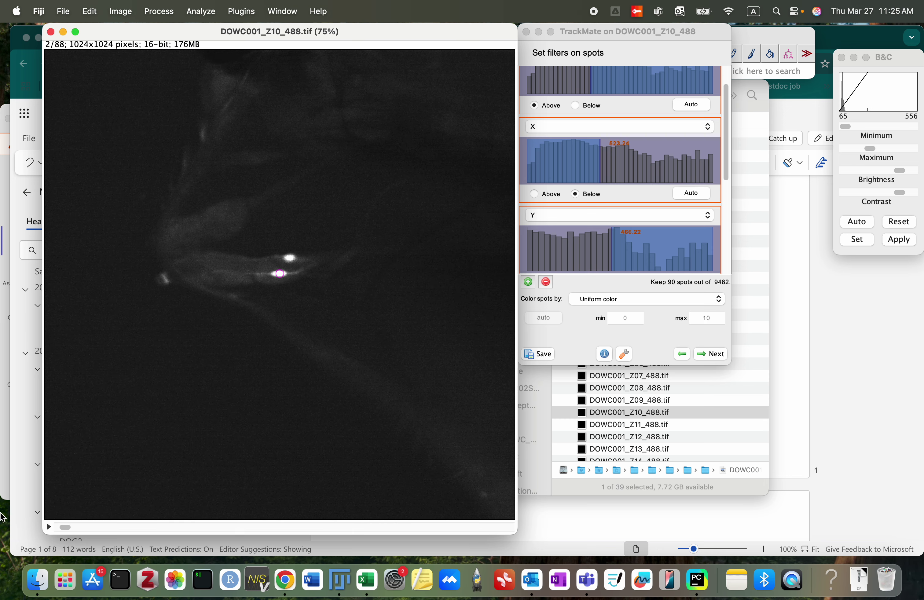
pyautogui.press('Right')
pyautogui.press('Right')
pyautogui.press('Right')
pyautogui.press('Right')
pyautogui.press('Right')
pyautogui.press('Right')
pyautogui.press('Right')
pyautogui.press('Right')
pyautogui.press('Right')
pyautogui.press('Right')
pyautogui.press('Right')
pyautogui.press('Right')
pyautogui.press('Right')
pyautogui.press('Right')
pyautogui.press('Right')
pyautogui.press('Right')
pyautogui.press('Right')
pyautogui.press('Right')
pyautogui.press('Right')
pyautogui.press('Right')
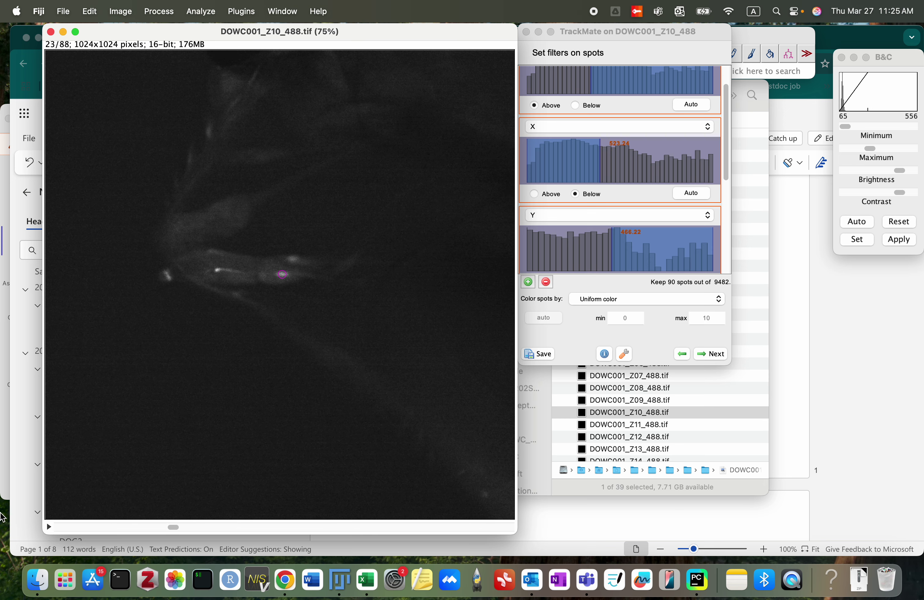
pyautogui.press('Right')
pyautogui.press('Right')
pyautogui.press('Right')
pyautogui.press('Right')
pyautogui.press('Right')
pyautogui.press('Right')
pyautogui.press('Right')
pyautogui.press('Right')
pyautogui.press('Right')
pyautogui.press('Right')
pyautogui.press('Right')
pyautogui.press('Right')
pyautogui.press('Right')
pyautogui.press('Right')
pyautogui.press('Right')
pyautogui.press('Right')
pyautogui.press('Right')
pyautogui.press('Right')
pyautogui.press('Right')
pyautogui.press('Right')
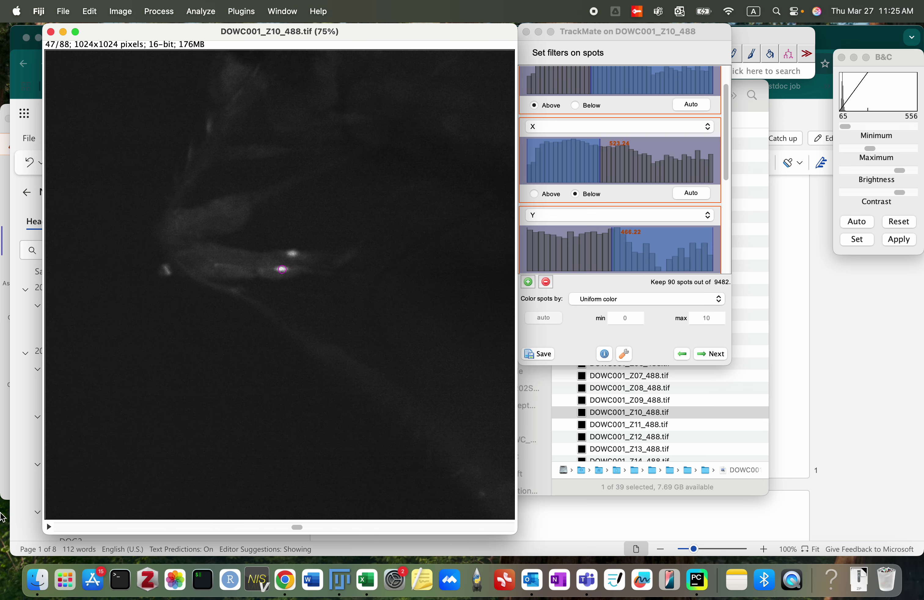
pyautogui.press('Right')
pyautogui.press('Right')
pyautogui.press('Right')
pyautogui.press('Right')
pyautogui.press('Right')
pyautogui.press('Right')
pyautogui.press('Right')
pyautogui.press('Right')
pyautogui.press('Right')
pyautogui.press('Right')
pyautogui.press('Right')
pyautogui.press('Right')
pyautogui.press('Right')
pyautogui.press('Right')
pyautogui.press('Right')
pyautogui.press('Right')
pyautogui.press('Right')
pyautogui.press('Right')
pyautogui.press('Right')
pyautogui.press('Right')
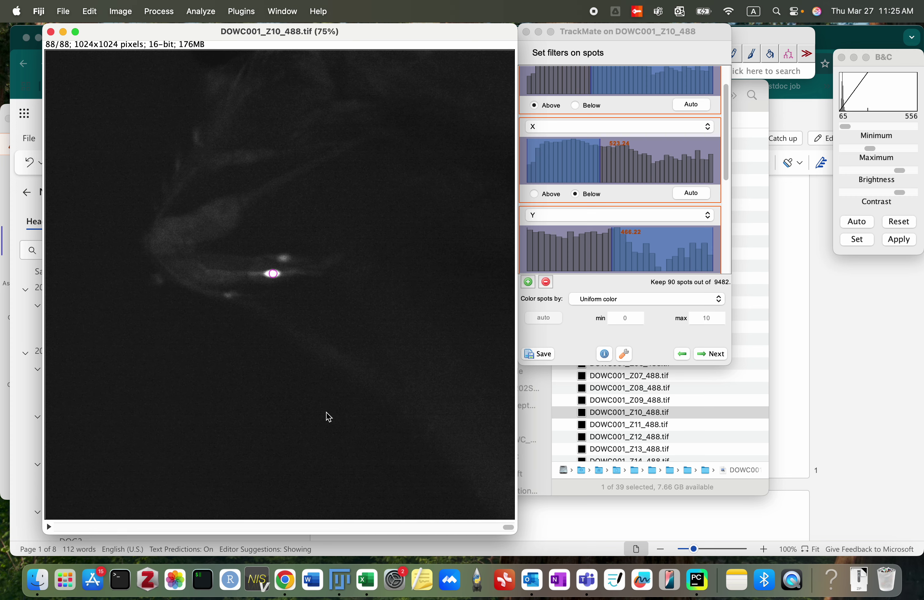
pyautogui.click(712, 354)
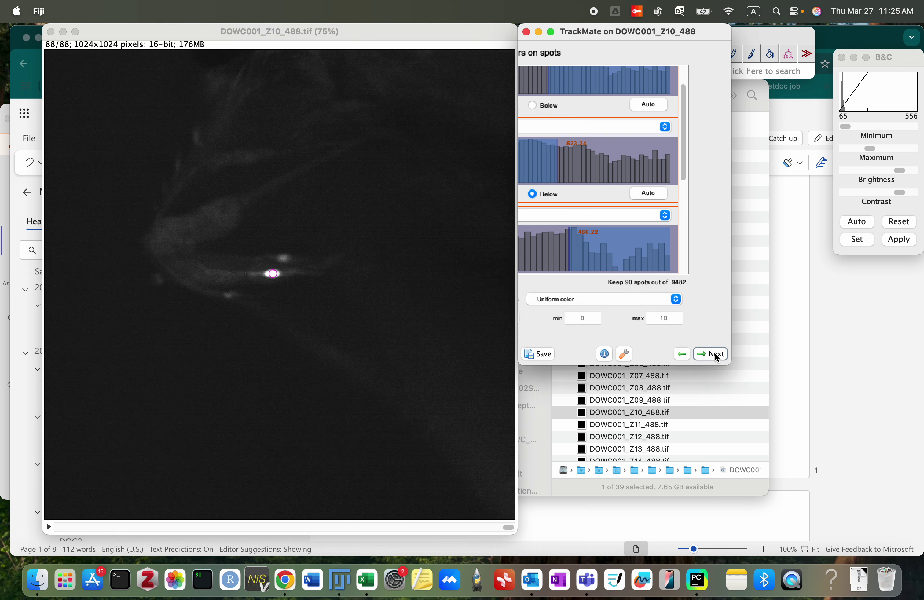
# Run the Simple LAP tracker on the filtered spots and proceed through the track filters to the display options.
pyautogui.click(710, 348)
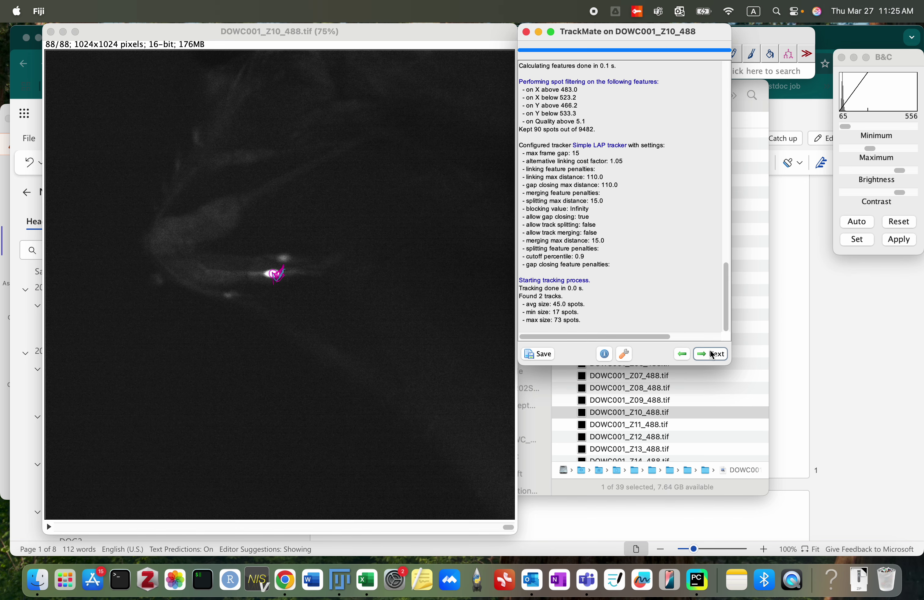
pyautogui.click(710, 350)
pyautogui.click(710, 350)
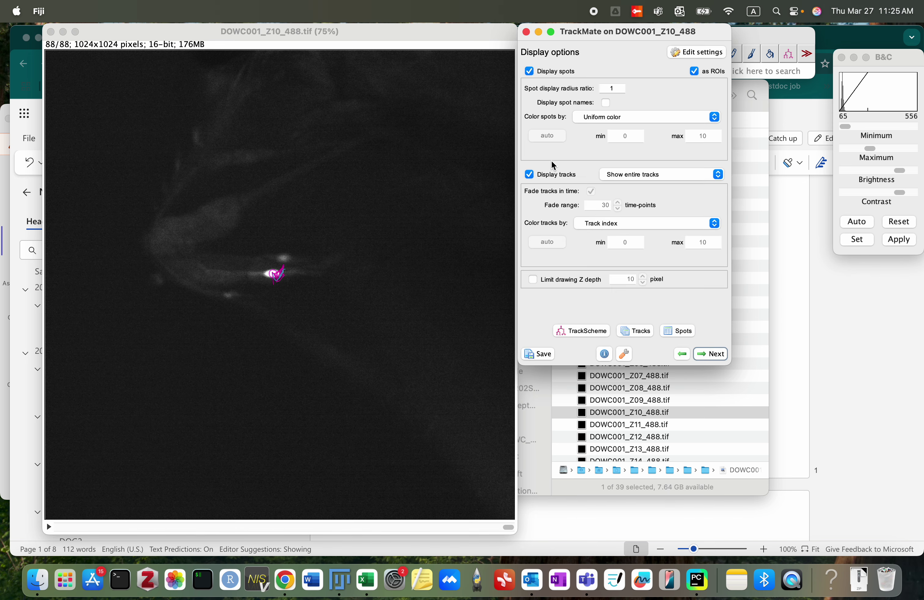
# Turn off track display and open the table of all spots.
pyautogui.click(528, 174)
pyautogui.click(680, 332)
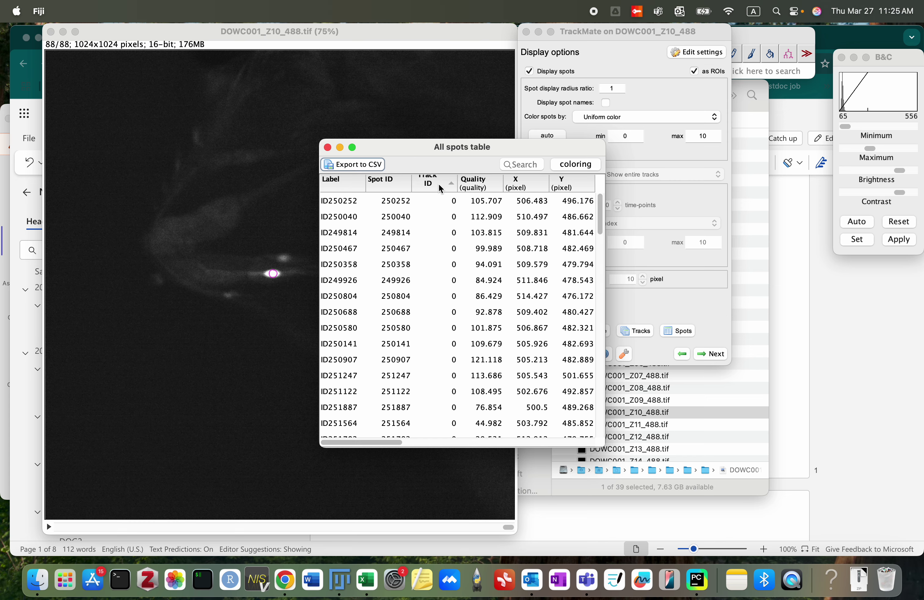
pyautogui.moveTo(602, 216)
pyautogui.mouseDown()
pyautogui.moveTo(592, 423)
pyautogui.moveTo(599, 212)
pyautogui.mouseUp()
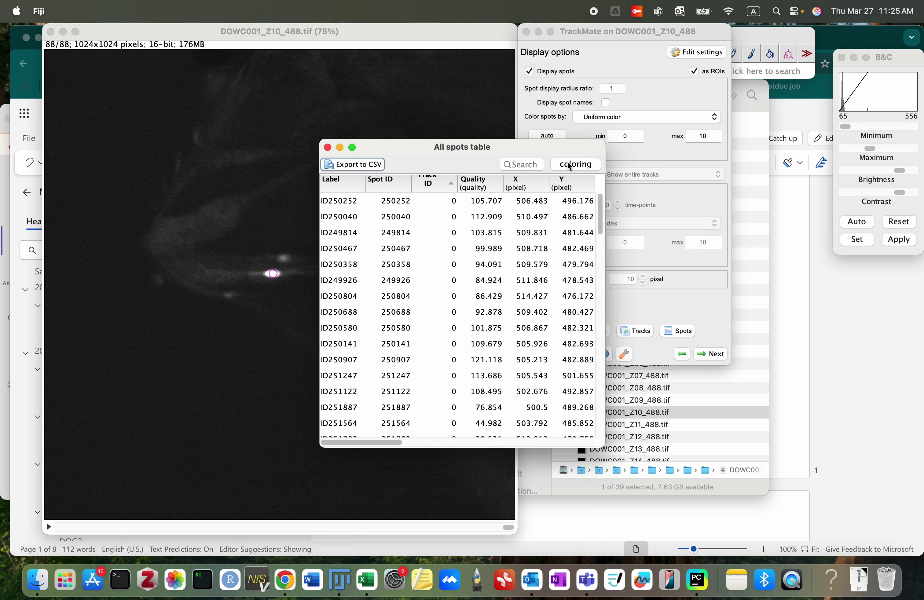
# Export the spots table as Mean_Intensity10.csv into the Neuron 1 folder.
pyautogui.click(362, 164)
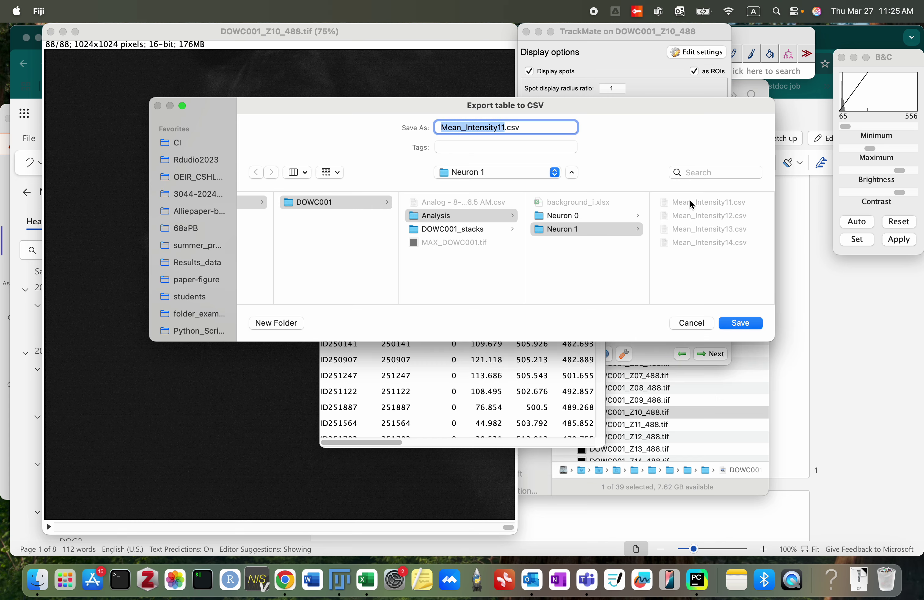
pyautogui.click(504, 129)
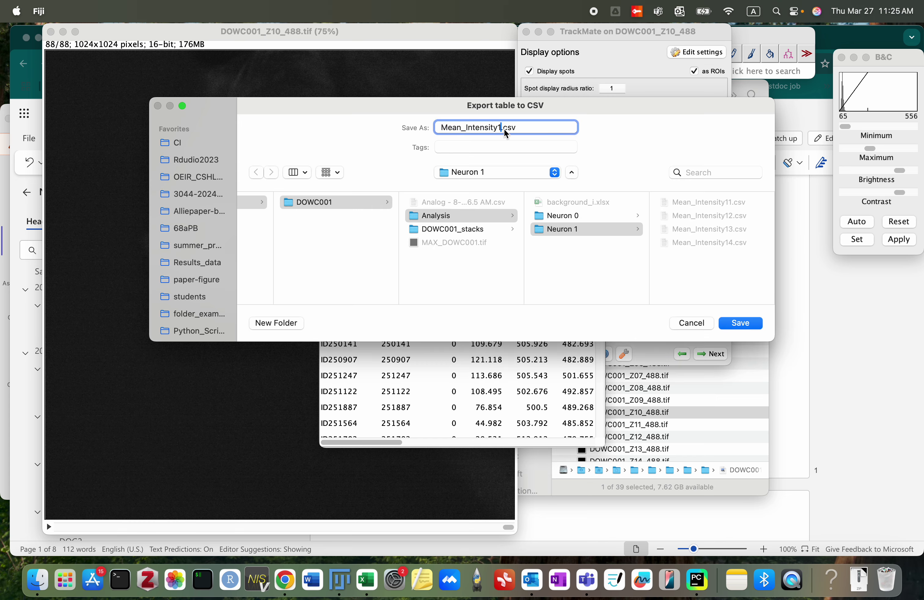
pyautogui.press('Return')
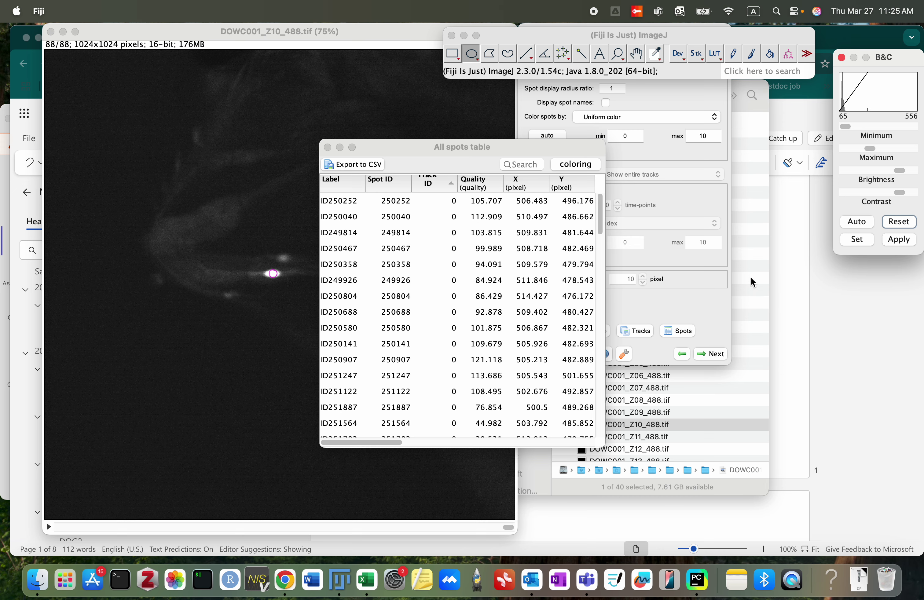
# Open Mean_Intensity10.csv from the Neuron 1 folder in Microsoft Excel without converting its data.
pyautogui.click(750, 110)
pyautogui.click(631, 229)
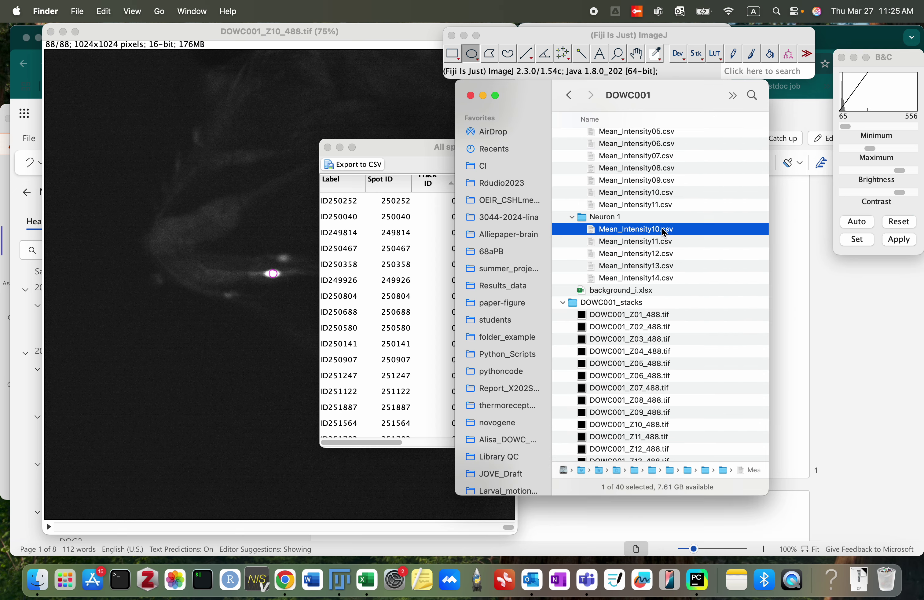
pyautogui.rightClick(661, 228)
pyautogui.moveTo(664, 249)
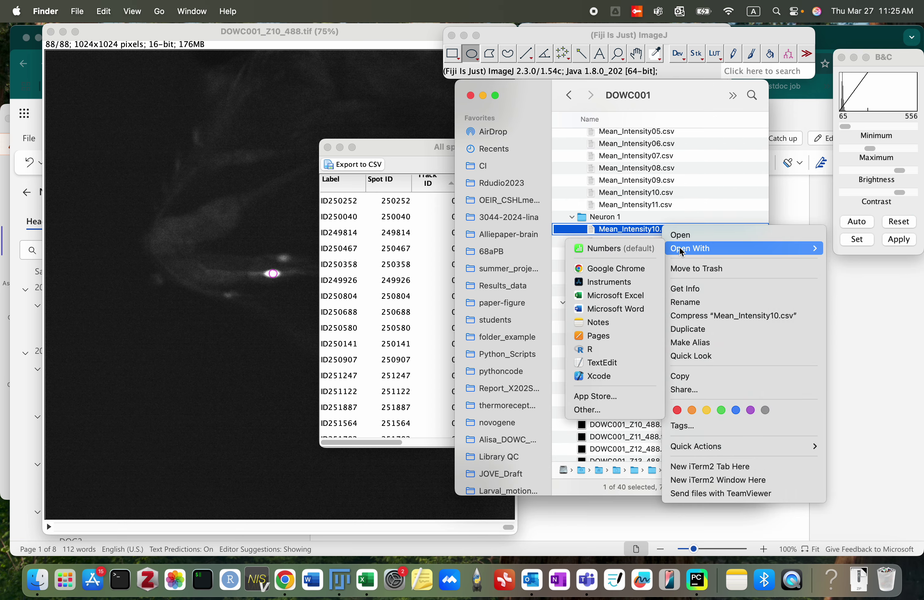
pyautogui.click(599, 296)
pyautogui.click(522, 285)
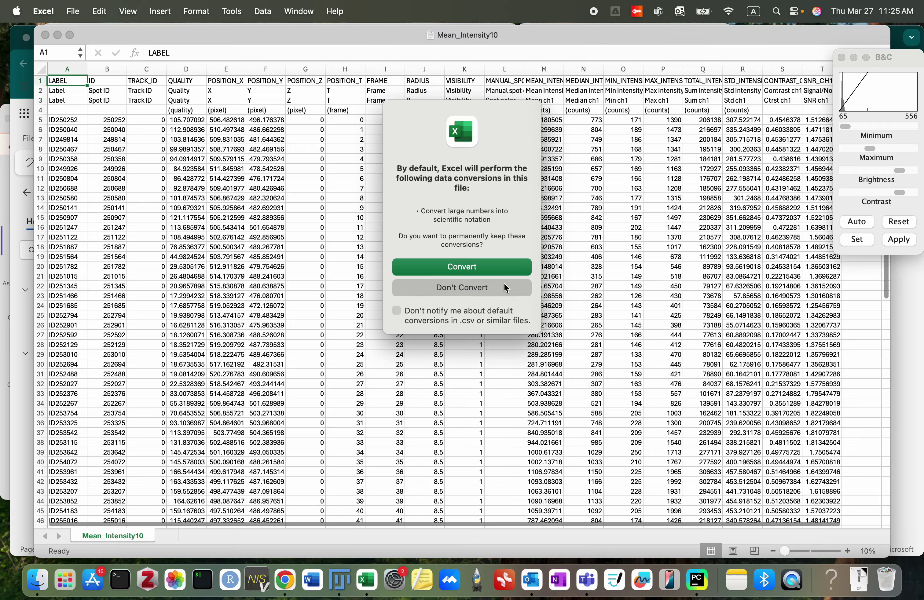
# Delete the three redundant header rows 2 to 4 beneath the column names.
pyautogui.moveTo(40, 173); pyautogui.dragTo(40, 193)
pyautogui.rightClick(92, 189)
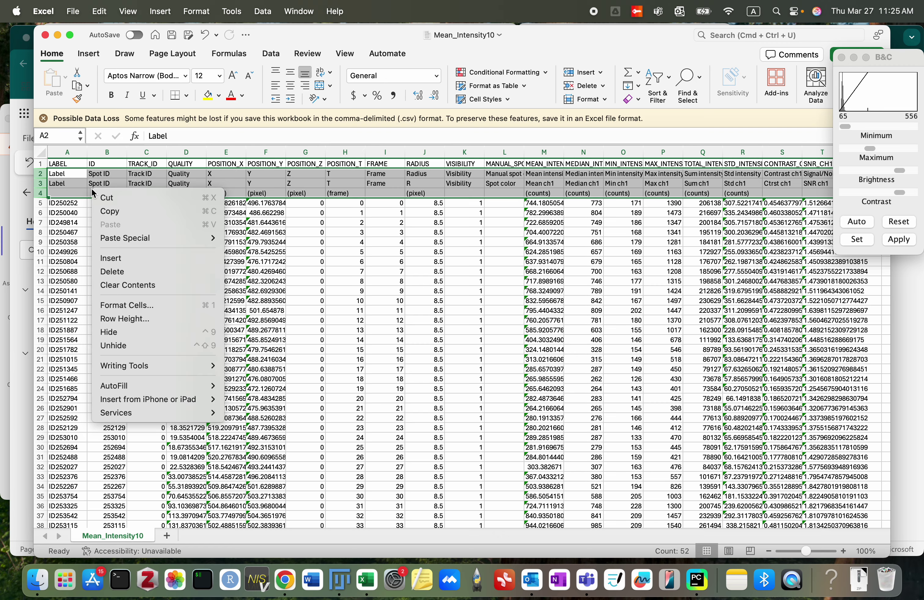
pyautogui.click(120, 258)
pyautogui.click(161, 252)
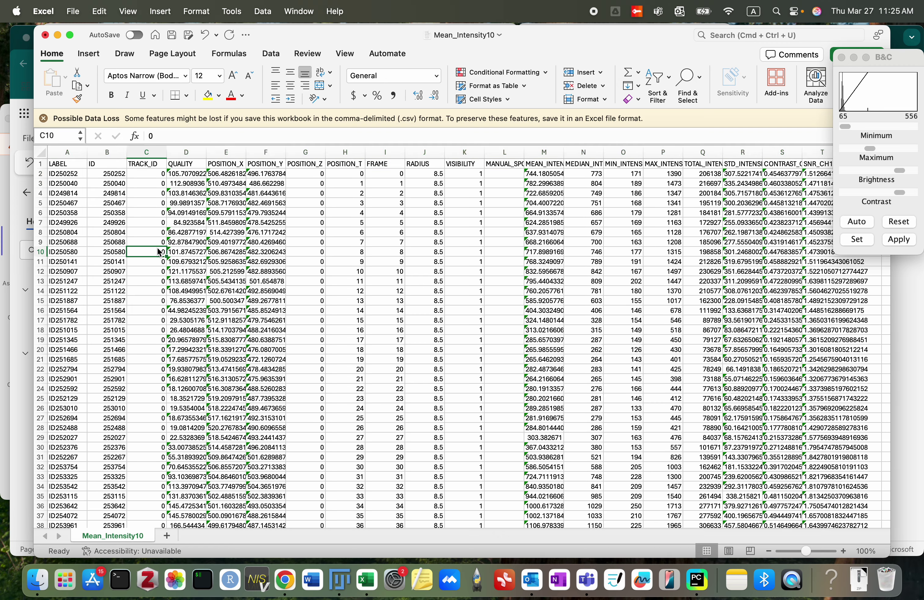
# Switch to Fiji and step through the track 0 spots in the spots table, checking each against the lower neuron.
pyautogui.press('super+Tab')
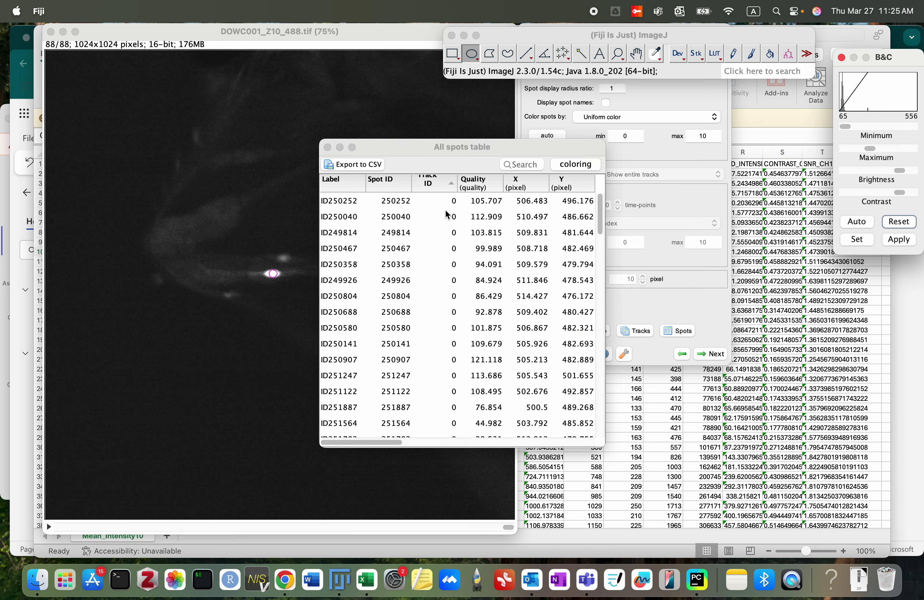
pyautogui.click(450, 201)
pyautogui.press('Down')
pyautogui.press('Down')
pyautogui.press('Down')
pyautogui.press('Down')
pyautogui.press('Down')
pyautogui.press('Down')
pyautogui.press('Down')
pyautogui.press('Down')
pyautogui.press('Down')
pyautogui.press('Down')
pyautogui.press('Down')
pyautogui.press('Down')
pyautogui.press('Down')
pyautogui.press('Down')
pyautogui.press('Down')
pyautogui.press('Down')
pyautogui.press('Down')
pyautogui.press('Down')
pyautogui.press('Down')
pyautogui.press('Down')
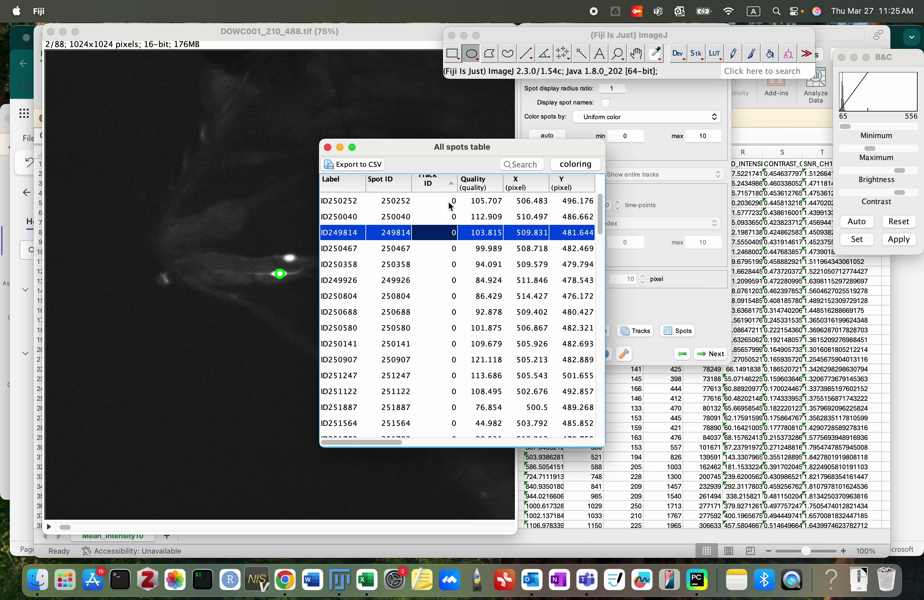
pyautogui.press('Down')
pyautogui.press('Down')
pyautogui.press('Down')
pyautogui.press('Down')
pyautogui.press('Down')
pyautogui.press('Down')
pyautogui.press('Down')
pyautogui.press('Down')
pyautogui.press('Down')
pyautogui.press('Down')
pyautogui.press('Down')
pyautogui.press('Down')
pyautogui.press('Down')
pyautogui.press('Down')
pyautogui.press('Down')
pyautogui.press('Down')
pyautogui.press('Down')
pyautogui.press('Down')
pyautogui.press('Down')
pyautogui.press('Down')
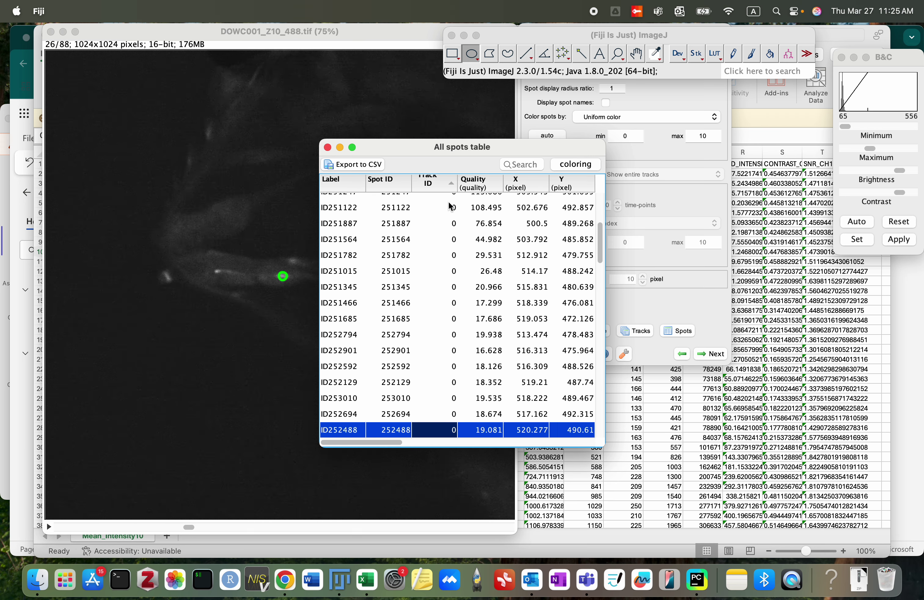
pyautogui.press('Down')
pyautogui.press('Down')
pyautogui.press('Down')
pyautogui.press('Down')
pyautogui.press('Down')
pyautogui.press('Down')
pyautogui.press('Down')
pyautogui.press('Down')
pyautogui.press('Down')
pyautogui.press('Down')
pyautogui.press('Down')
pyautogui.press('Down')
pyautogui.press('Down')
pyautogui.press('Down')
pyautogui.press('Down')
pyautogui.press('Down')
pyautogui.press('Down')
pyautogui.press('Down')
pyautogui.press('Down')
pyautogui.press('Down')
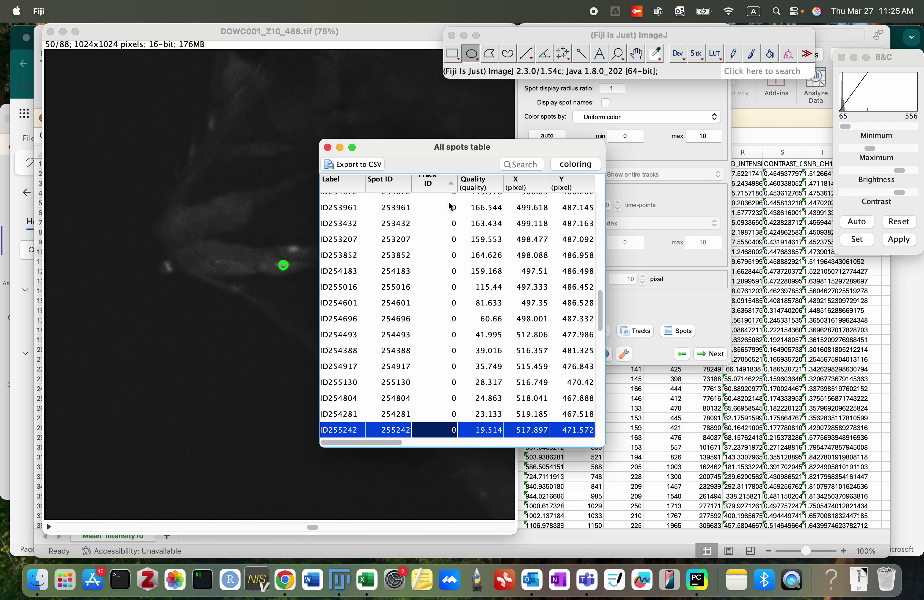
pyautogui.press('Down')
pyautogui.press('Down')
pyautogui.press('Down')
pyautogui.press('Down')
pyautogui.press('Down')
pyautogui.press('Down')
pyautogui.press('Down')
pyautogui.press('Down')
pyautogui.press('Down')
pyautogui.press('Down')
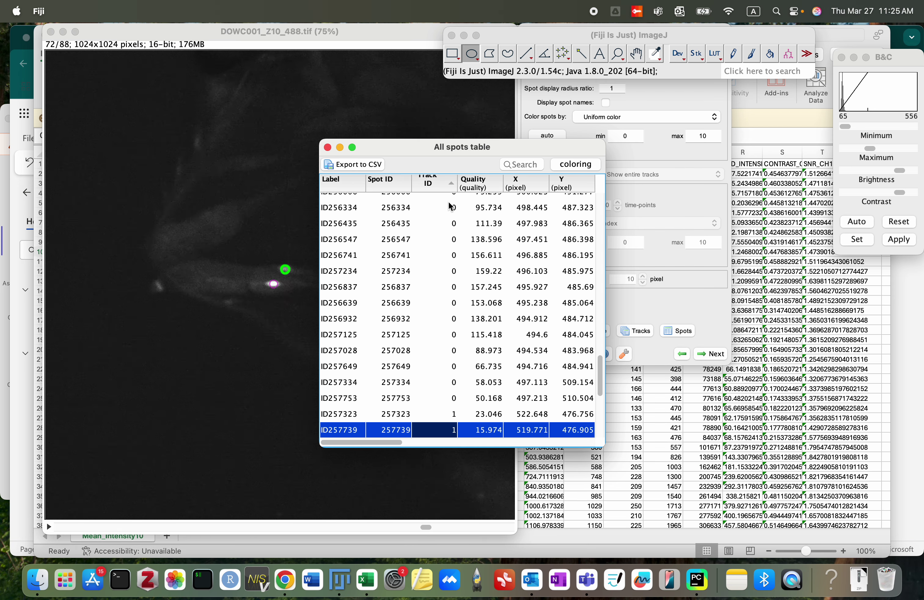
# Compare the last track 0 spots with the first track 1 spots around frames 72 to 74 for wrong detections.
pyautogui.press('Up')
pyautogui.press('Up')
pyautogui.press('Up')
pyautogui.press('Up')
pyautogui.press('Up')
pyautogui.press('Up')
pyautogui.press('Up')
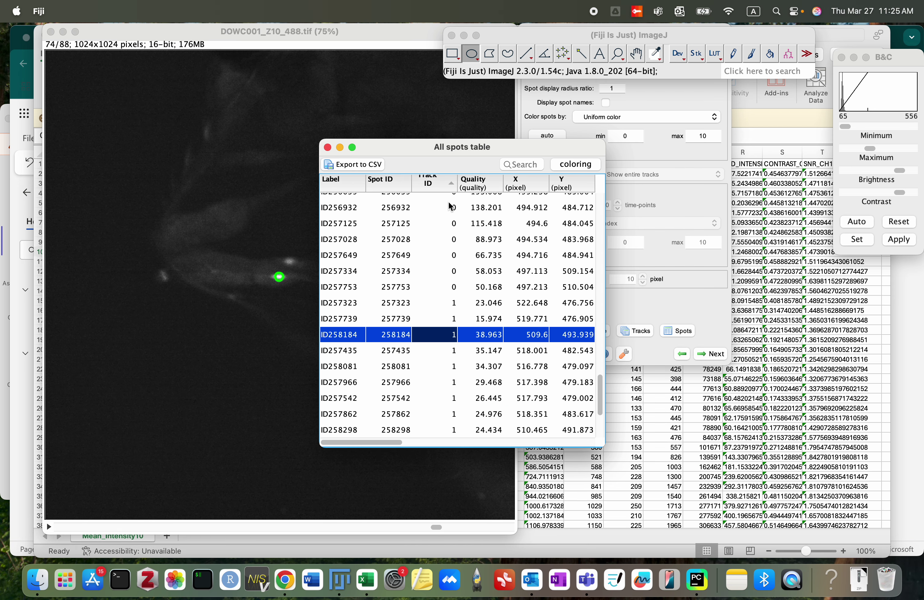
pyautogui.press('Down')
pyautogui.press('Down')
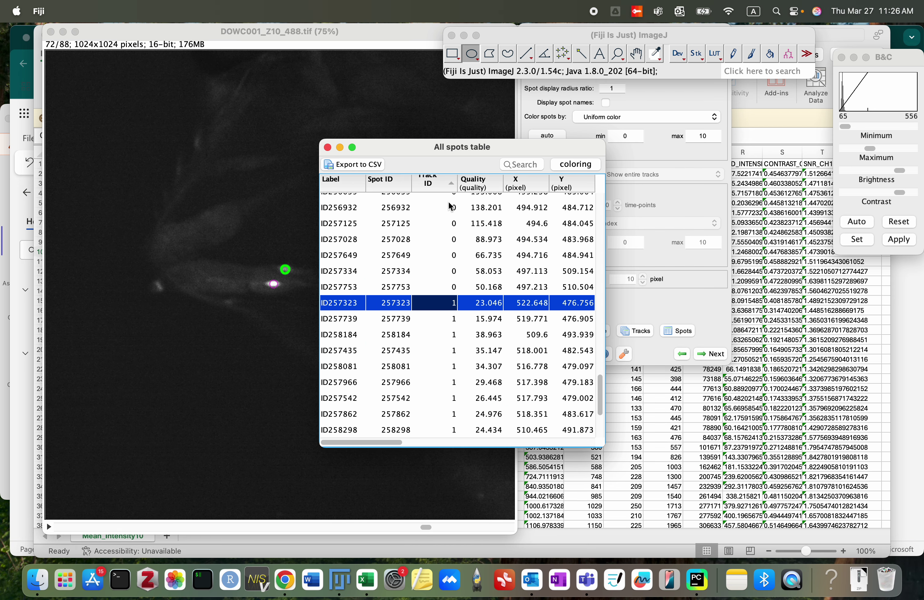
pyautogui.press('Up')
pyautogui.press('Up')
pyautogui.press('Down')
pyautogui.press('Down')
pyautogui.press('Down')
pyautogui.press('Down')
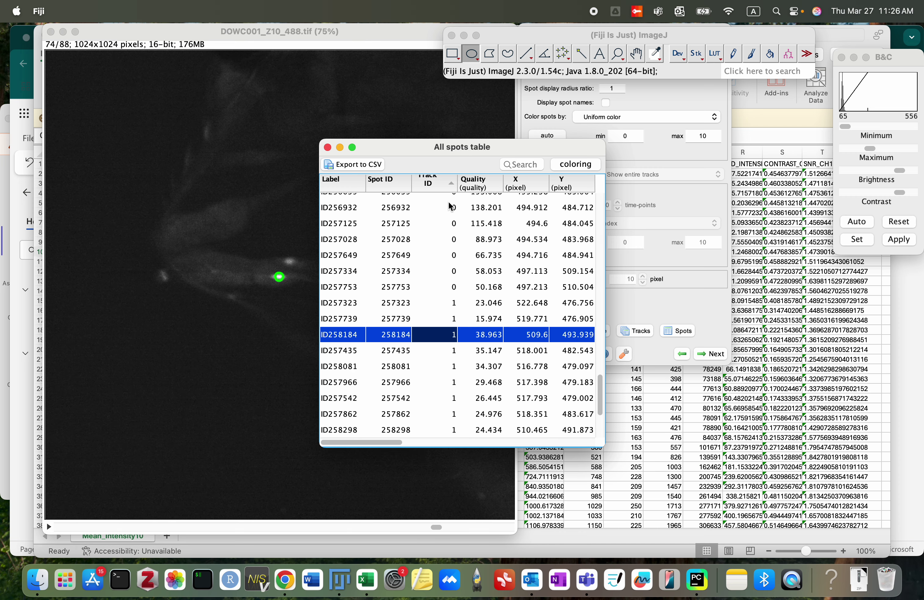
pyautogui.press('Up')
pyautogui.press('Up')
pyautogui.press('Down')
pyautogui.press('Down')
# Switch to Excel and delete rows 75 and 76, holding the track 1 spots ID257323 and ID257739.
pyautogui.press('super+Tab')
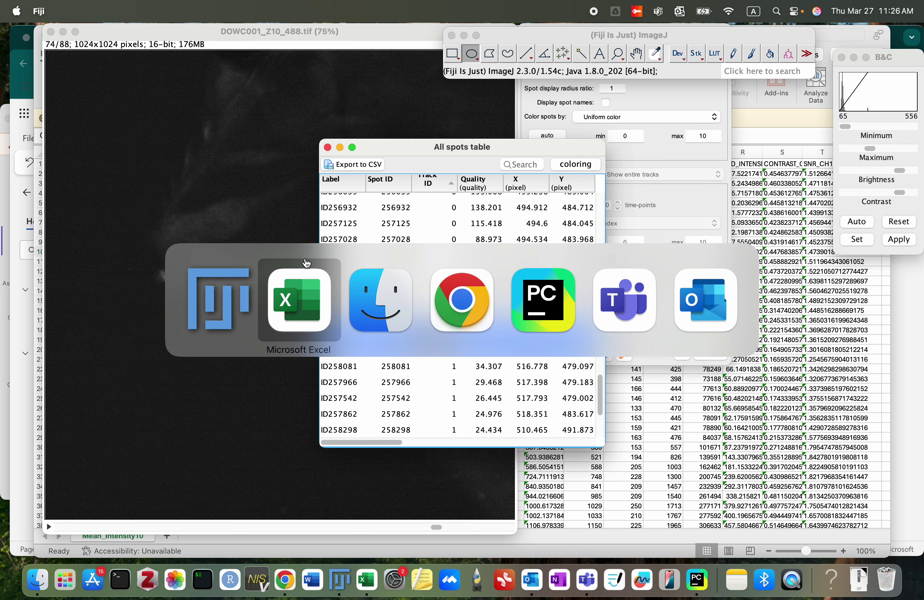
pyautogui.click(295, 311)
pyautogui.click(120, 331)
pyautogui.scroll(-20, 120, 334)
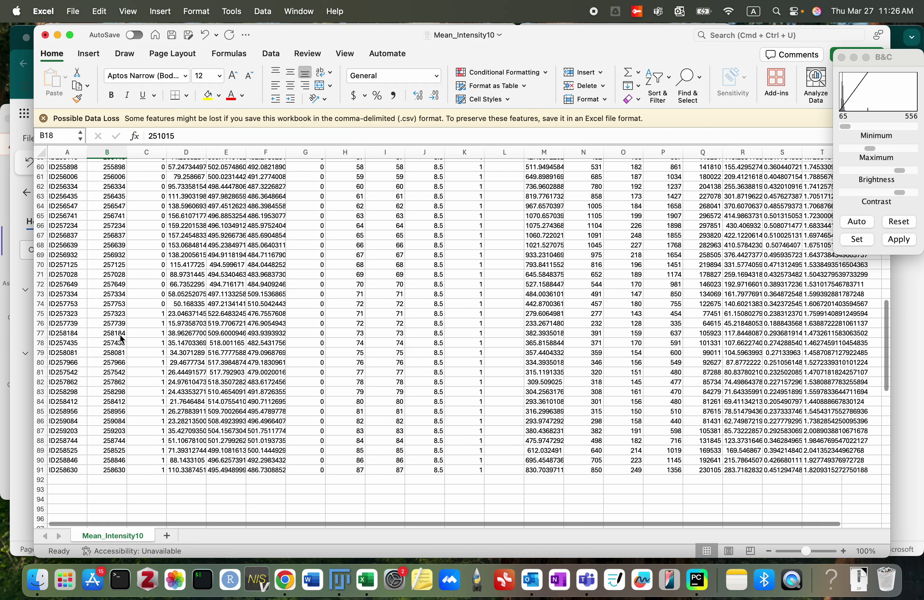
pyautogui.click(154, 314)
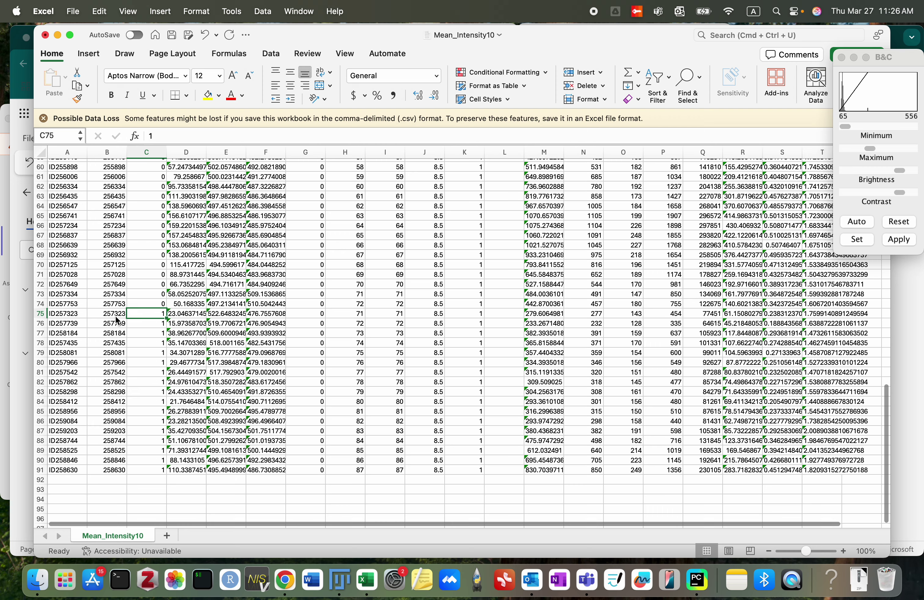
pyautogui.click(39, 313)
pyautogui.keyDown('shift'); pyautogui.click(41, 322); pyautogui.keyUp('shift')
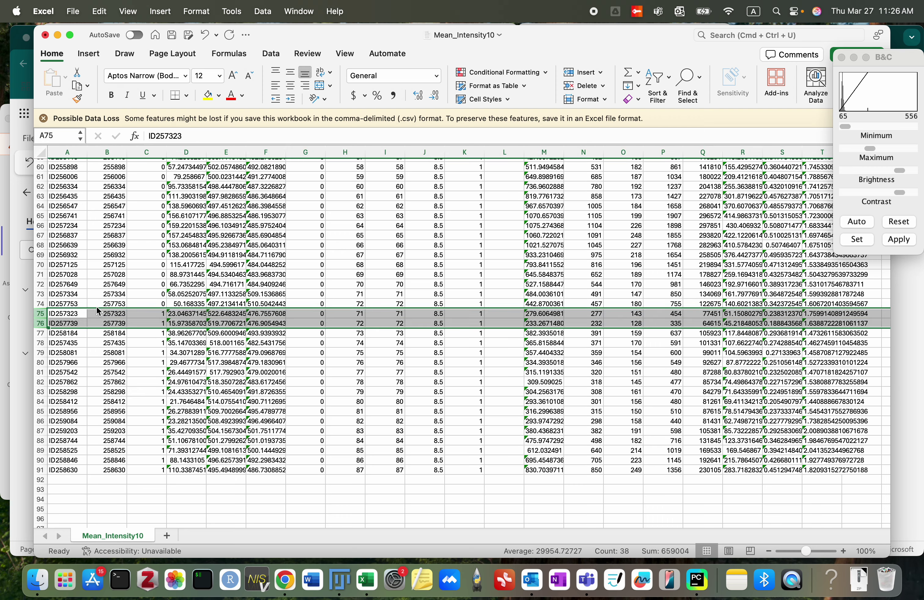
pyautogui.rightClick(96, 306)
pyautogui.click(41, 315)
pyautogui.click(41, 317)
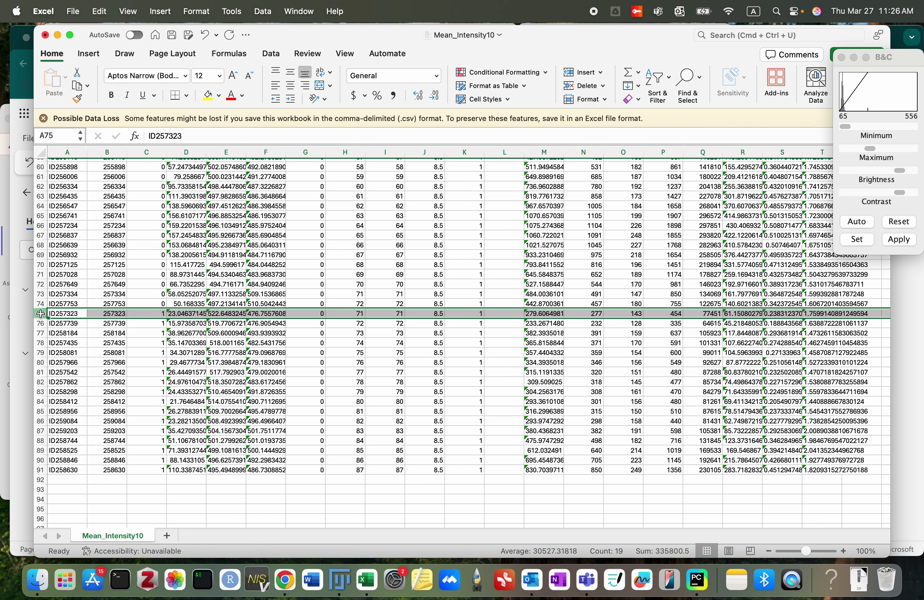
pyautogui.click(38, 323)
pyautogui.click(40, 314)
pyautogui.keyDown('shift'); pyautogui.click(42, 323); pyautogui.keyUp('shift')
pyautogui.rightClick(82, 323)
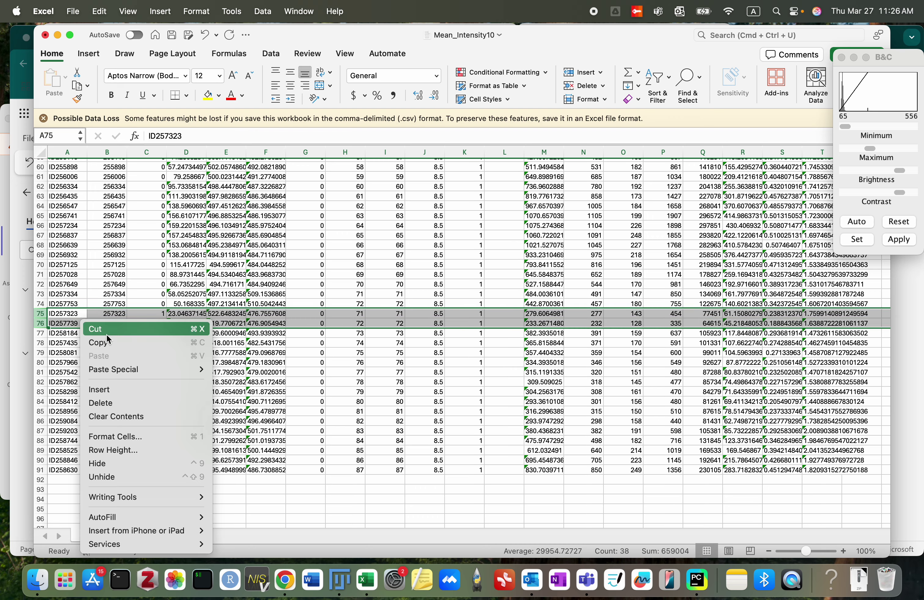
pyautogui.click(117, 401)
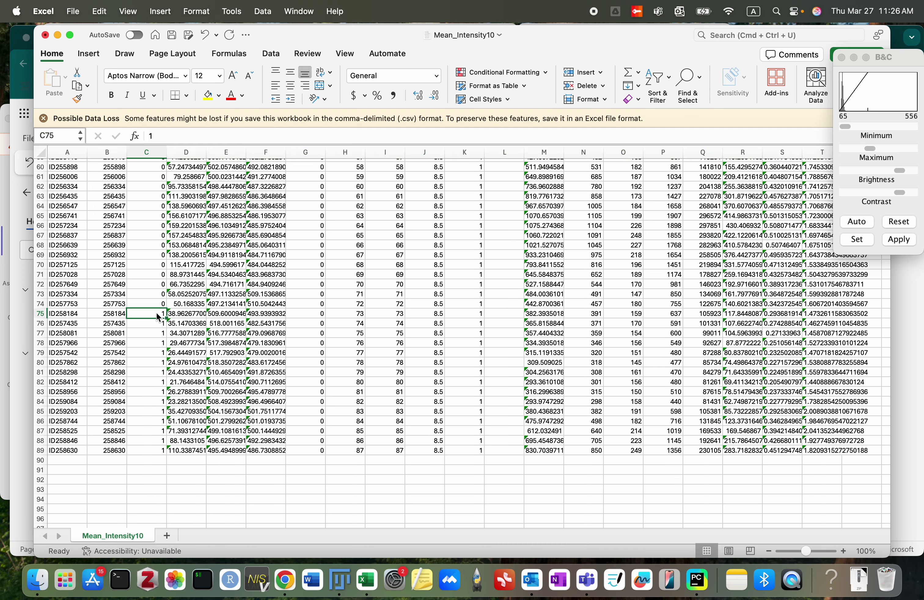
# Switch to Fiji and check the remaining track 1 spots against the lower neuron through frame 88.
pyautogui.press('super+Tab')
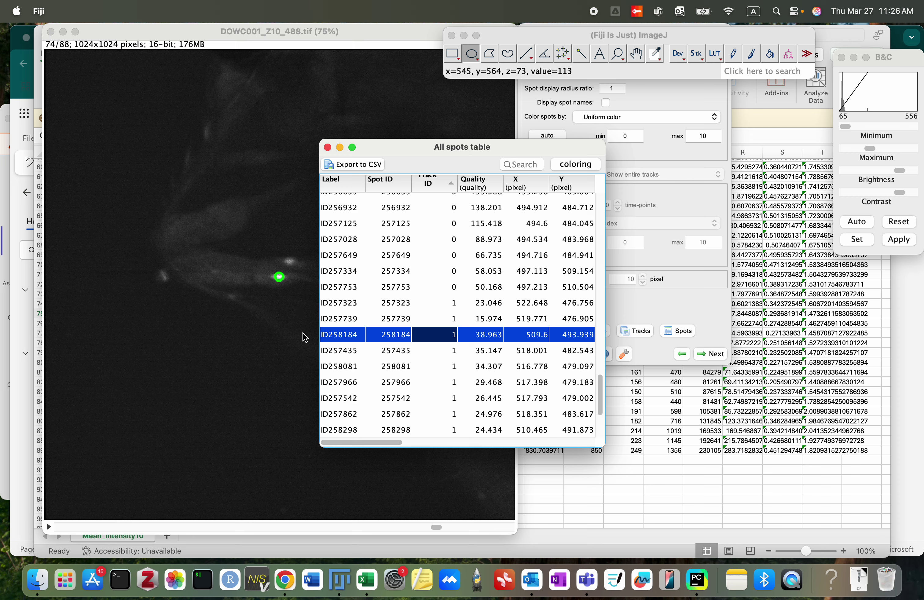
pyautogui.click(454, 351)
pyautogui.press('Down')
pyautogui.press('Down')
pyautogui.press('Down')
pyautogui.press('Down')
pyautogui.press('Down')
pyautogui.press('Down')
pyautogui.press('Down')
pyautogui.press('Down')
pyautogui.press('Down')
pyautogui.press('Down')
pyautogui.press('Down')
pyautogui.press('Down')
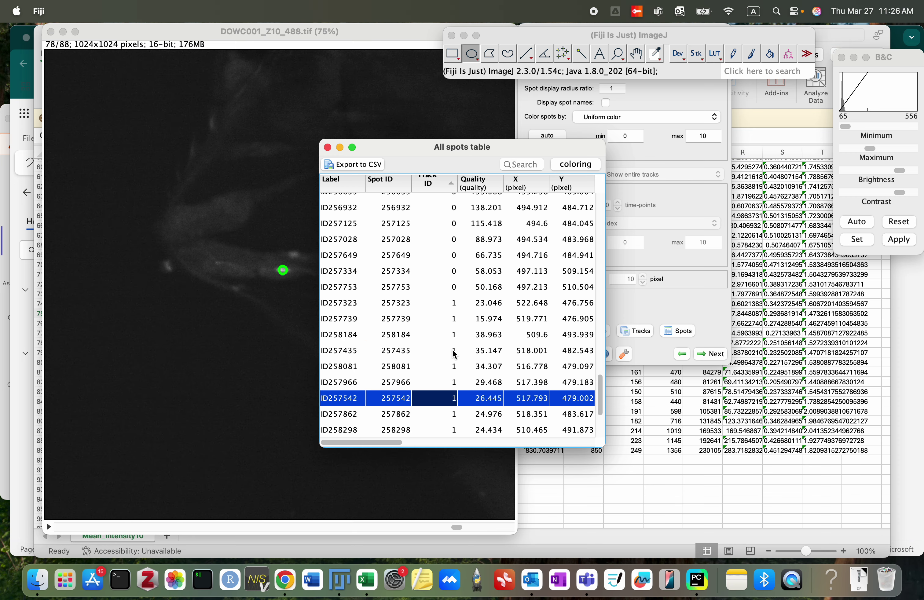
pyautogui.press('Down')
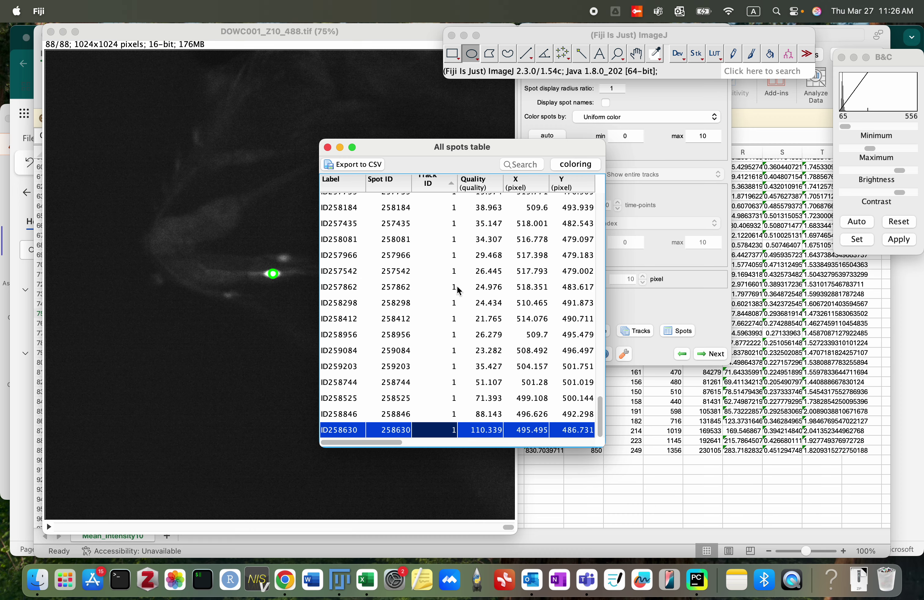
# Switch to Excel and sort the whole Mean_Intensity10 sheet by POSITION_T in ascending order.
pyautogui.click(555, 490)
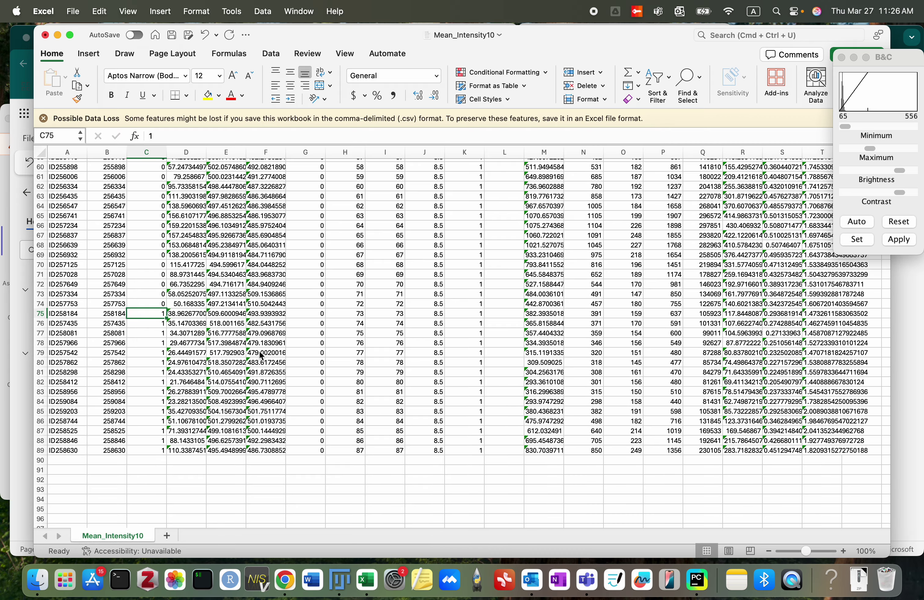
pyautogui.scroll(15, 237, 337)
pyautogui.scroll(-10, 236, 337)
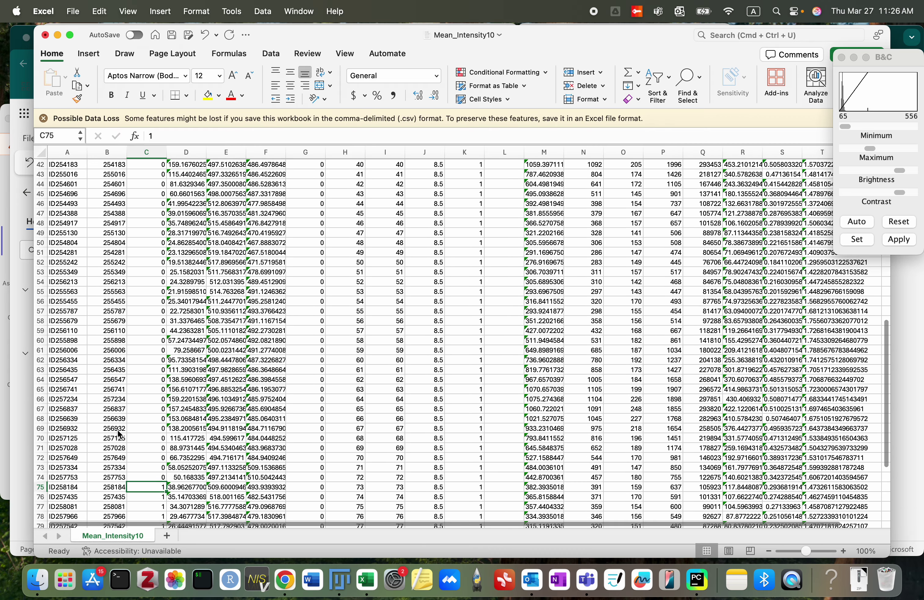
pyautogui.click(41, 152)
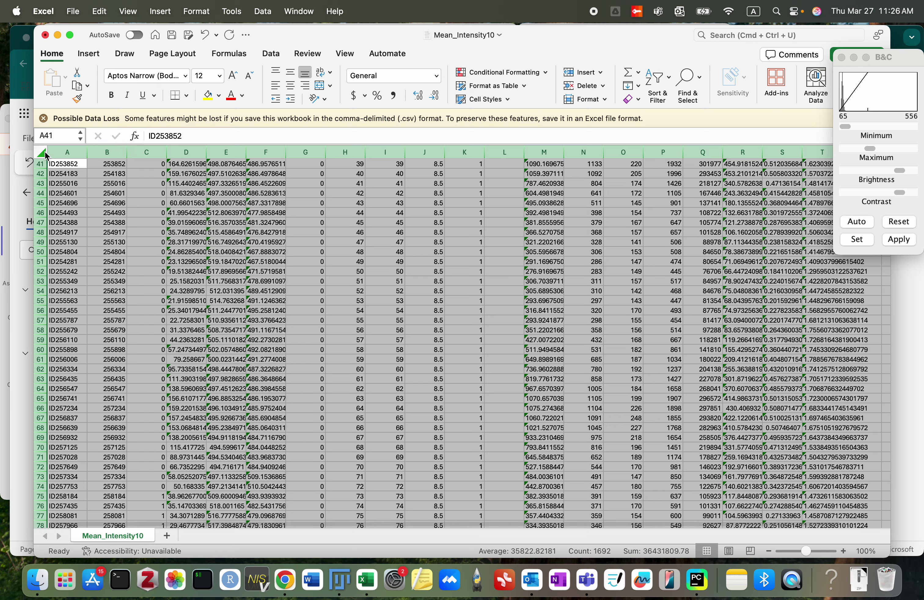
pyautogui.click(272, 55)
pyautogui.click(506, 81)
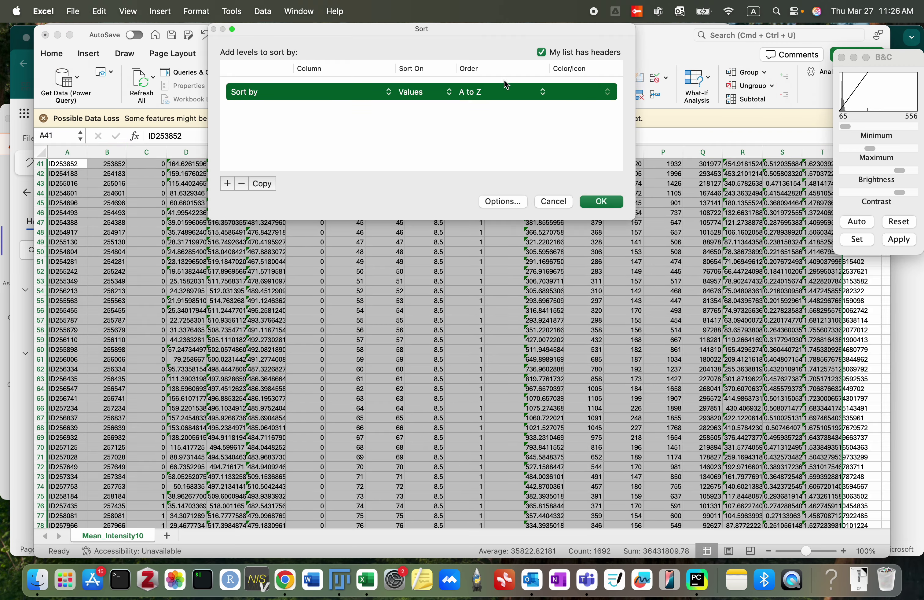
pyautogui.click(341, 89)
pyautogui.click(329, 188)
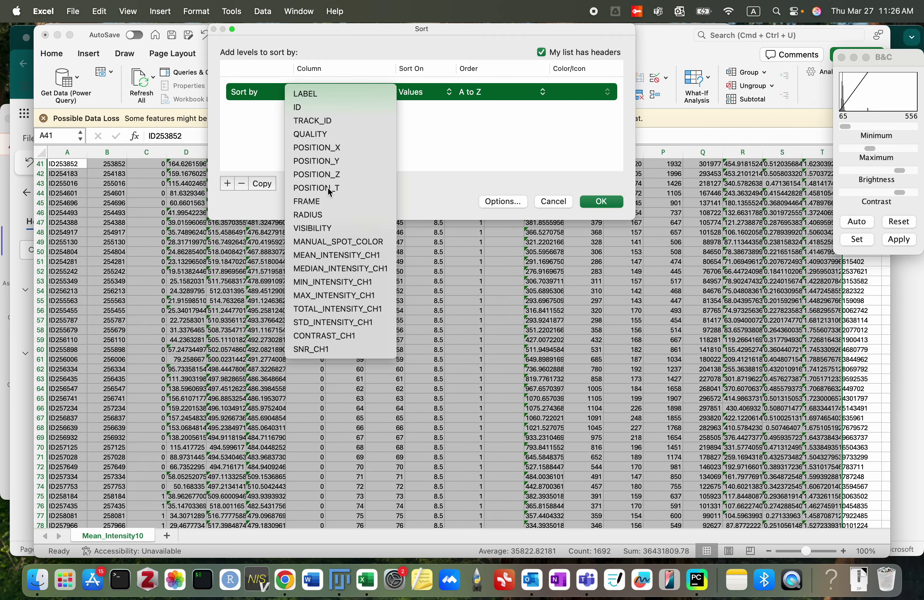
pyautogui.click(600, 201)
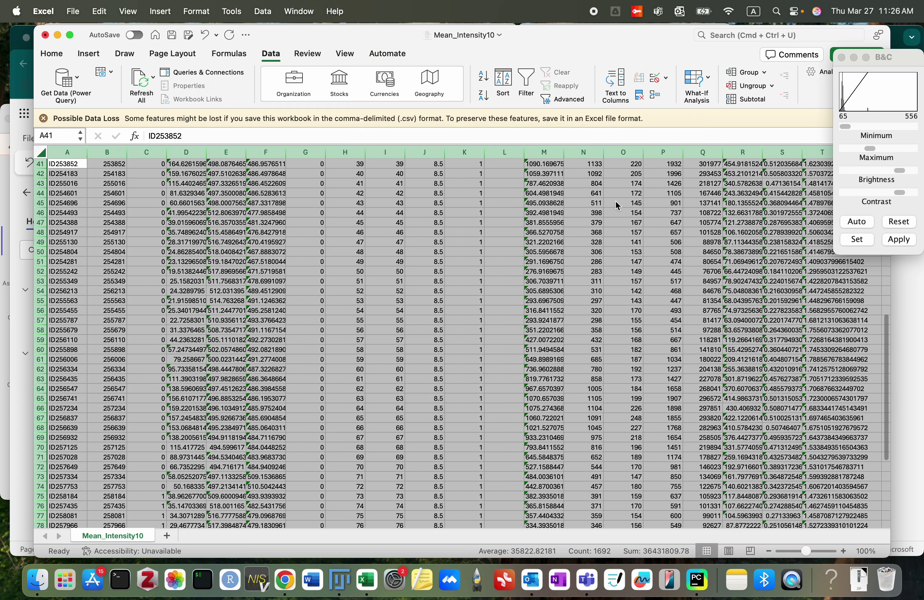
# Apply a duplicate-values highlighting rule to the POSITION_T column.
pyautogui.click(347, 152)
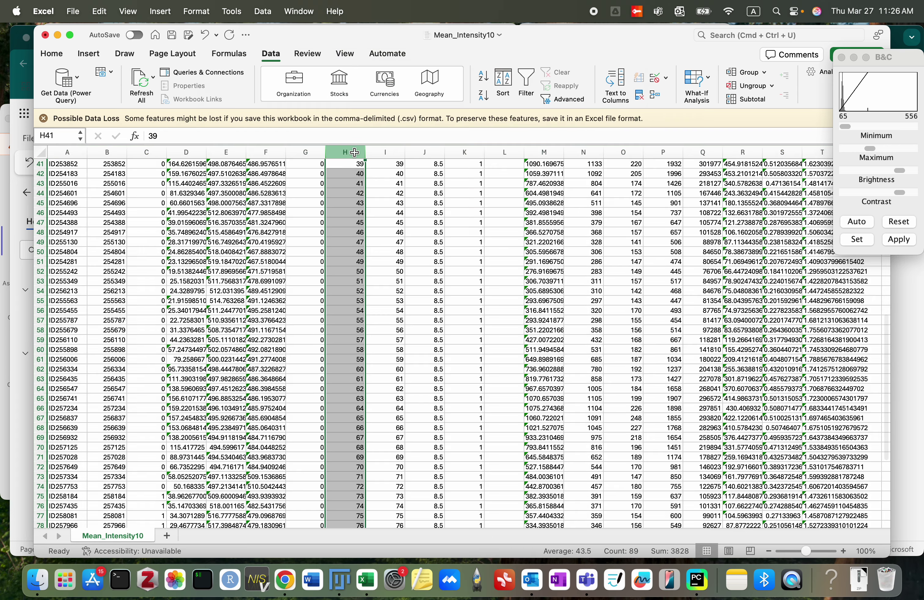
pyautogui.click(52, 53)
pyautogui.click(506, 73)
pyautogui.moveTo(563, 89)
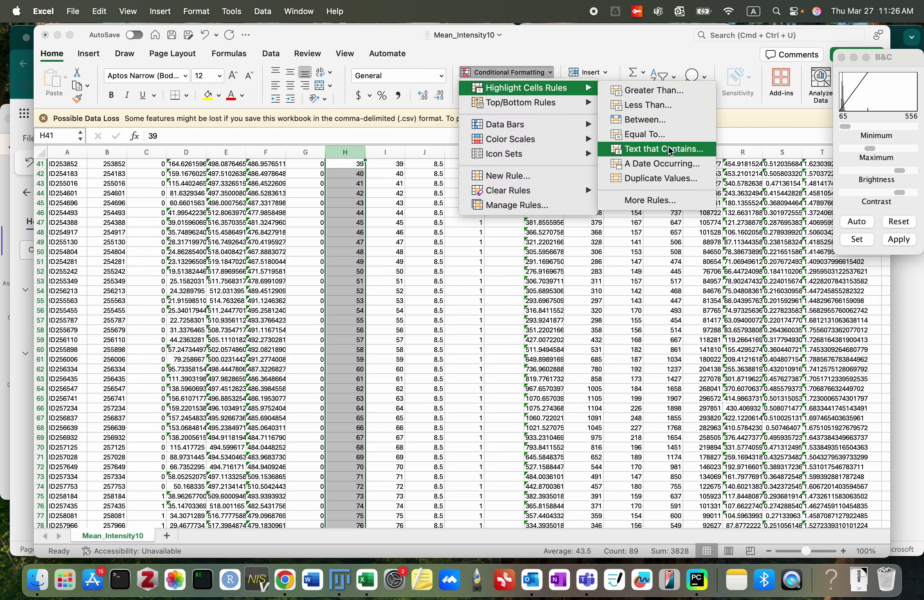
pyautogui.click(662, 178)
pyautogui.click(544, 252)
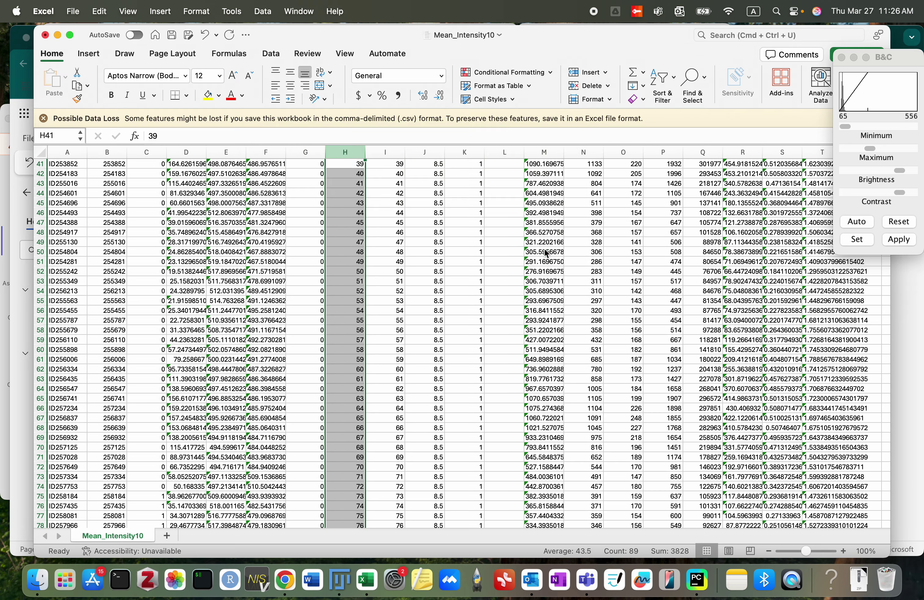
# Check the POSITION_T column for highlighted duplicates, then save and close Mean_Intensity10.
pyautogui.scroll(-1, 319, 380)
pyautogui.scroll(15, 319, 379)
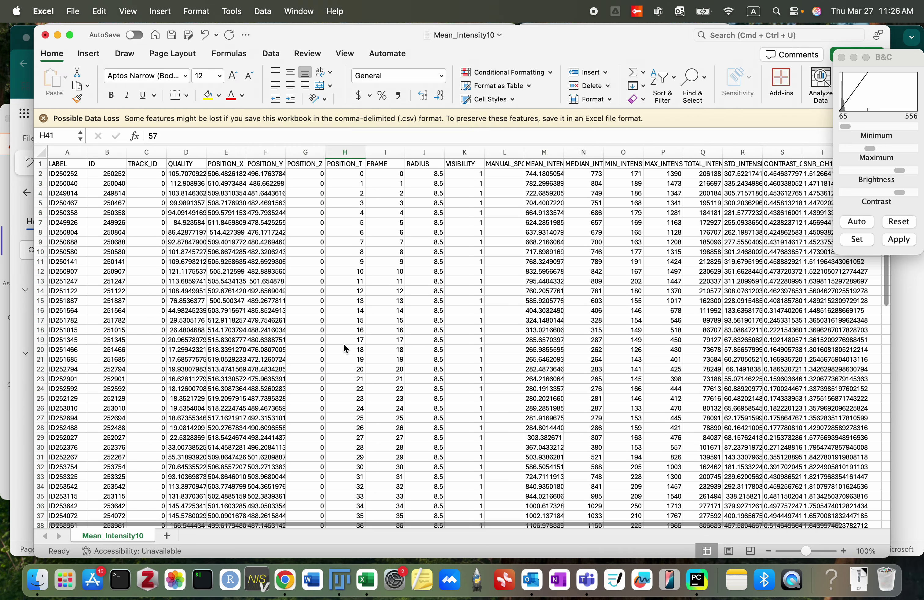
pyautogui.click(171, 36)
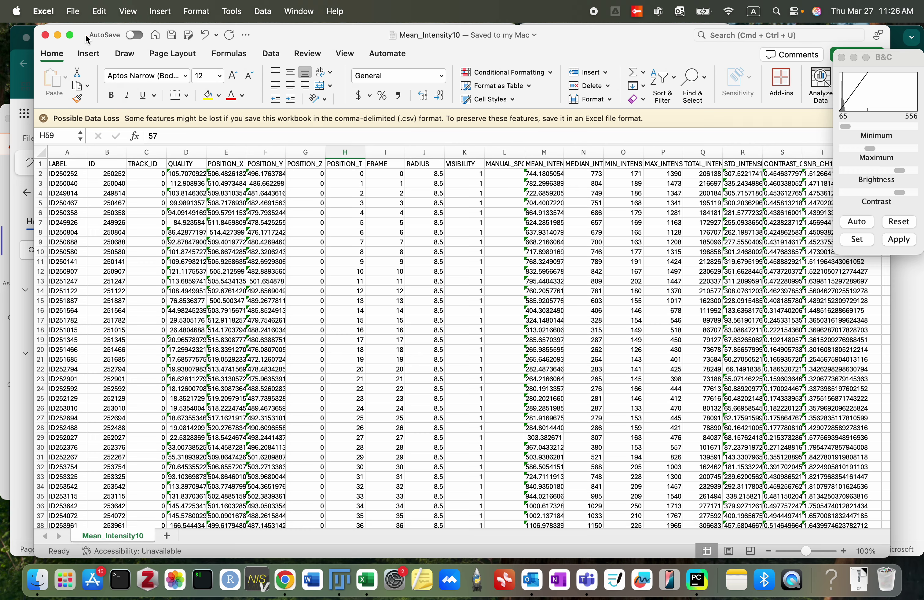
pyautogui.click(46, 35)
# Close the spots table, the TrackMate session and the DOWC001_Z10_488.tif image in Fiji.
pyautogui.click(328, 147)
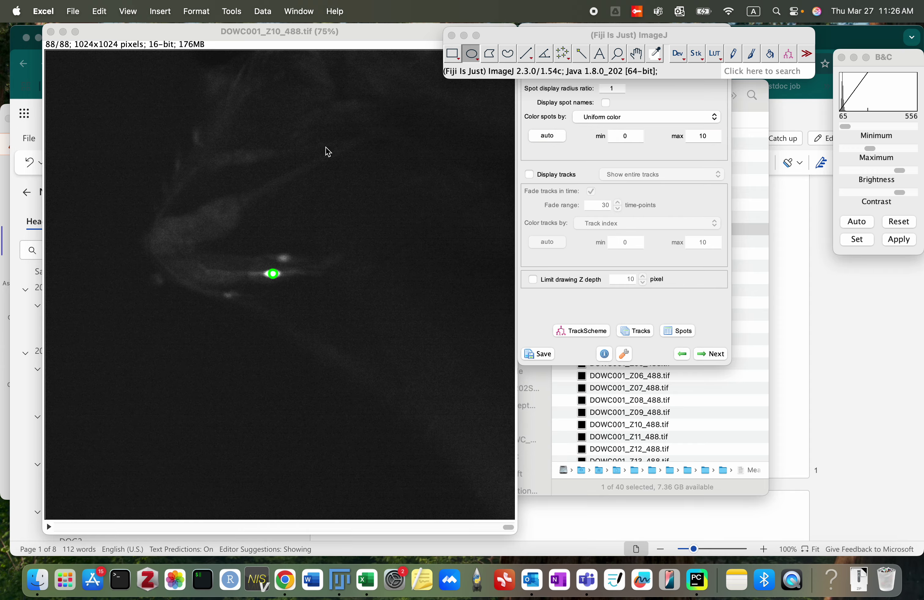
pyautogui.click(618, 161)
pyautogui.click(526, 31)
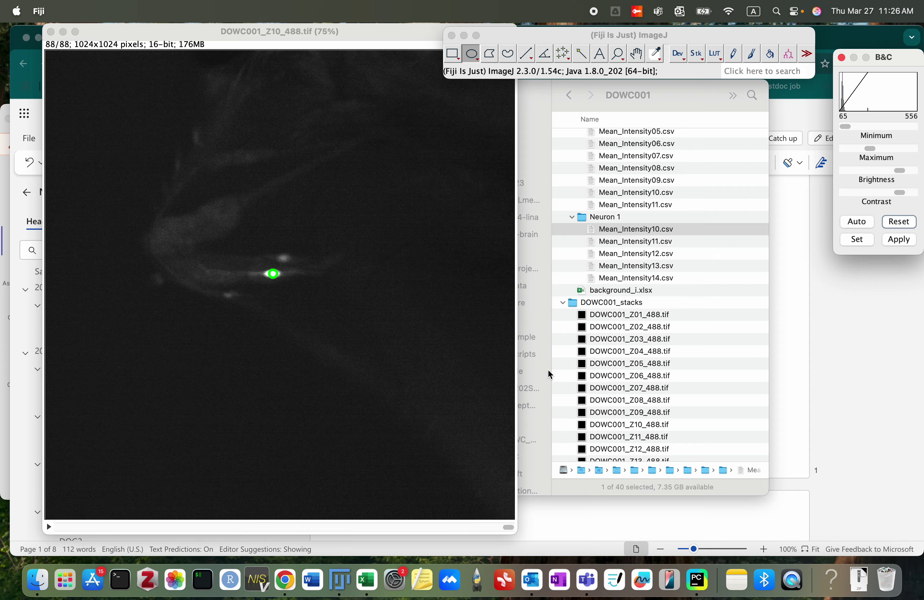
pyautogui.click(624, 413)
pyautogui.click(612, 413)
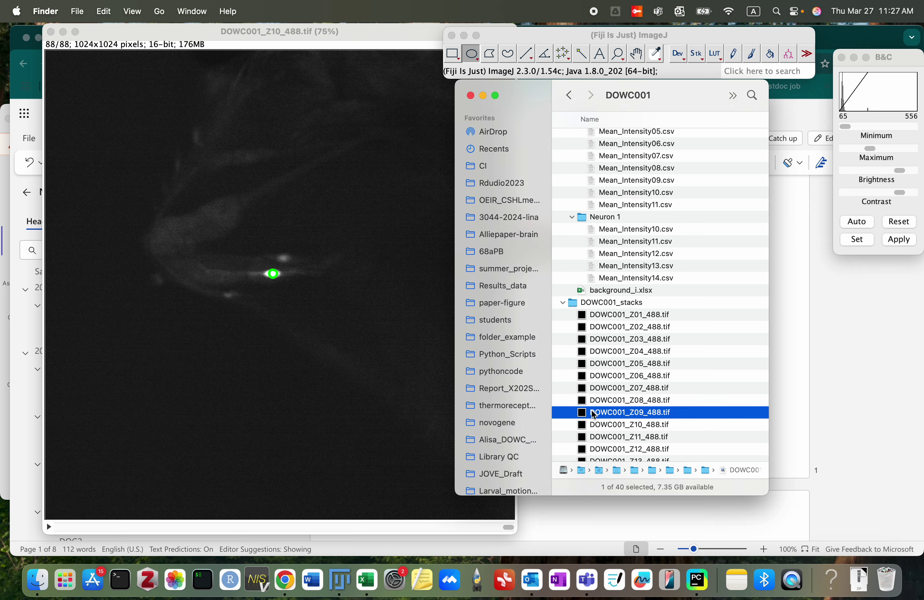
pyautogui.click(51, 32)
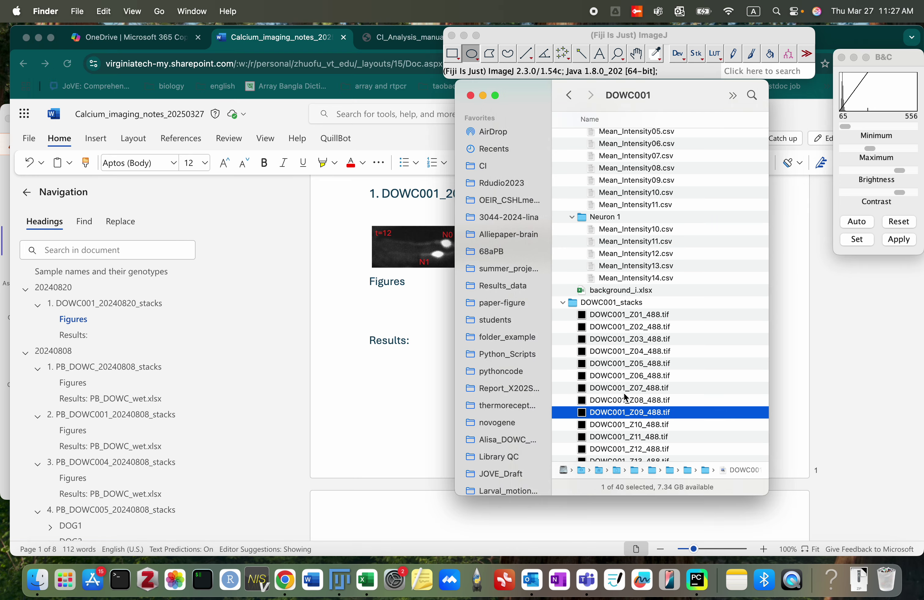
# Open DOWC001_Z09_488.tif in Fiji and lower the display range maximum to about 494.
pyautogui.moveTo(610, 414); pyautogui.dragTo(594, 74)
pyautogui.click(335, 380)
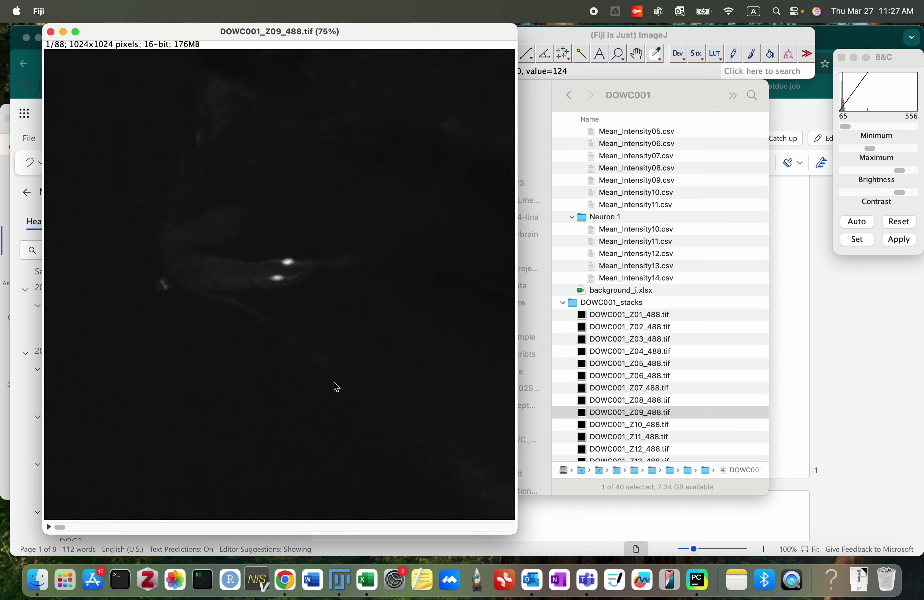
pyautogui.click(906, 224)
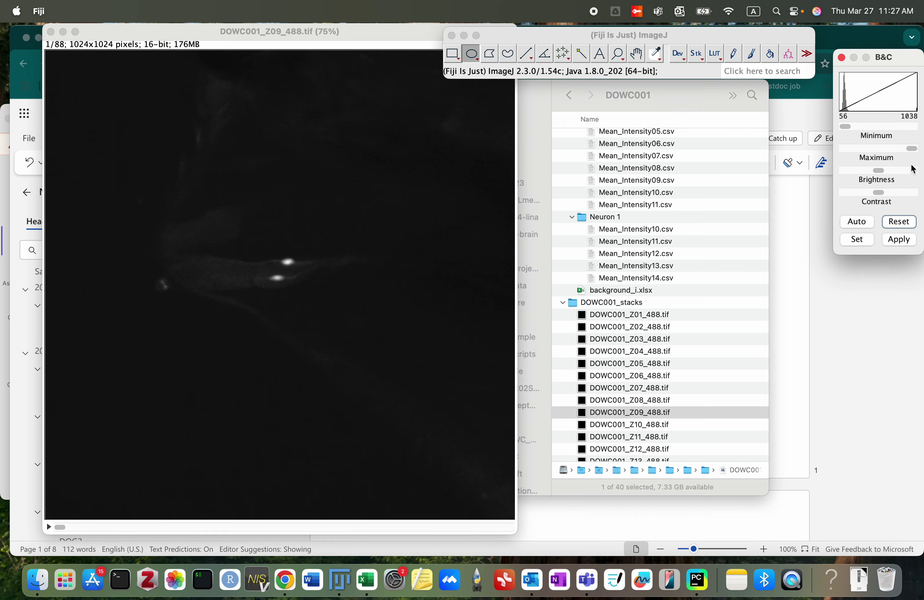
pyautogui.moveTo(914, 151); pyautogui.dragTo(879, 148)
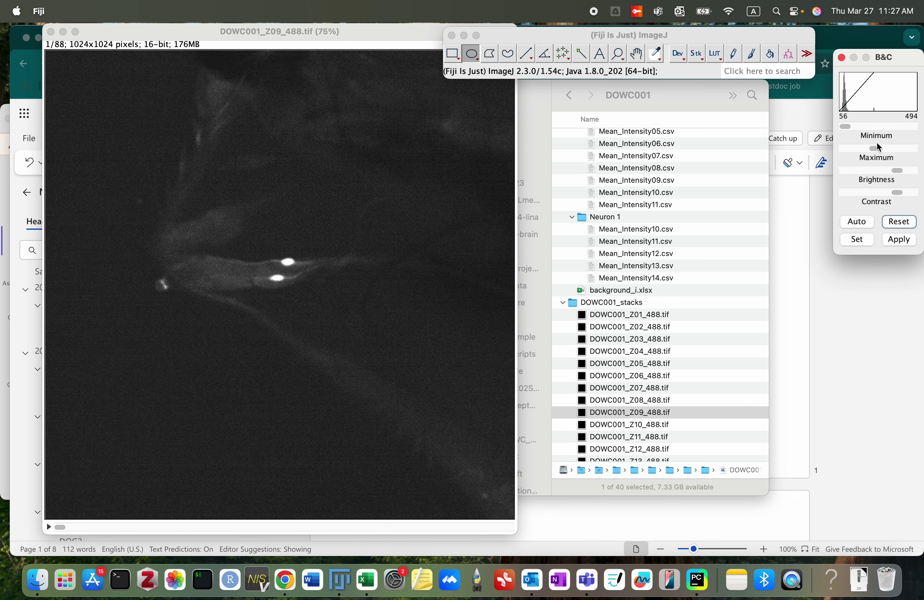
# Start TrackMate on the Z09 image with Z and T swapped and continue to the DoG detector settings.
pyautogui.click(505, 31)
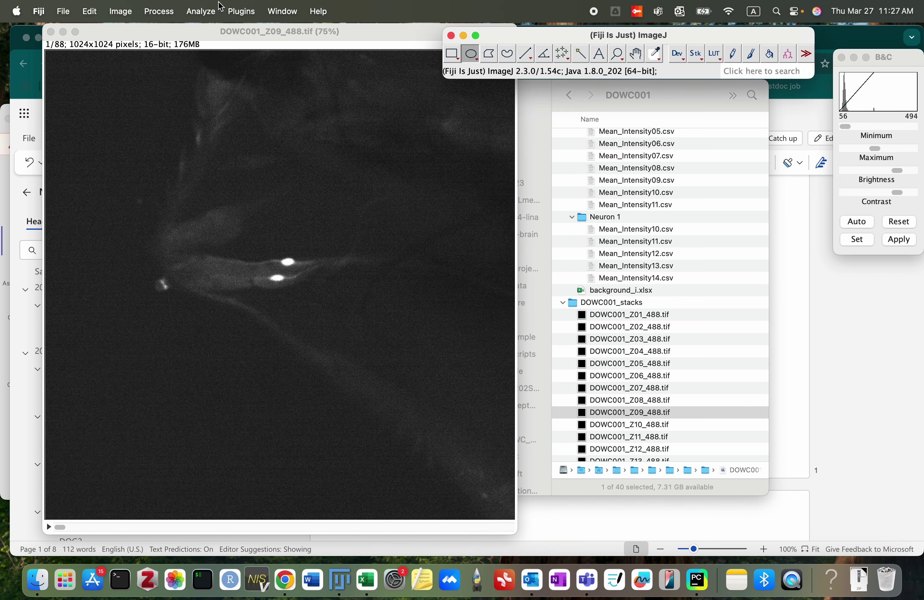
pyautogui.click(251, 17)
pyautogui.moveTo(328, 496)
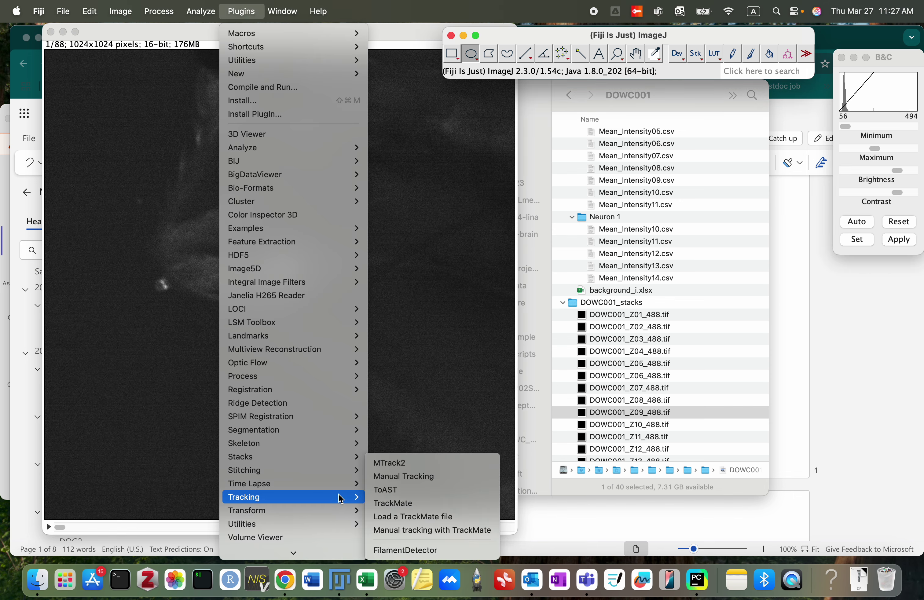
pyautogui.click(394, 507)
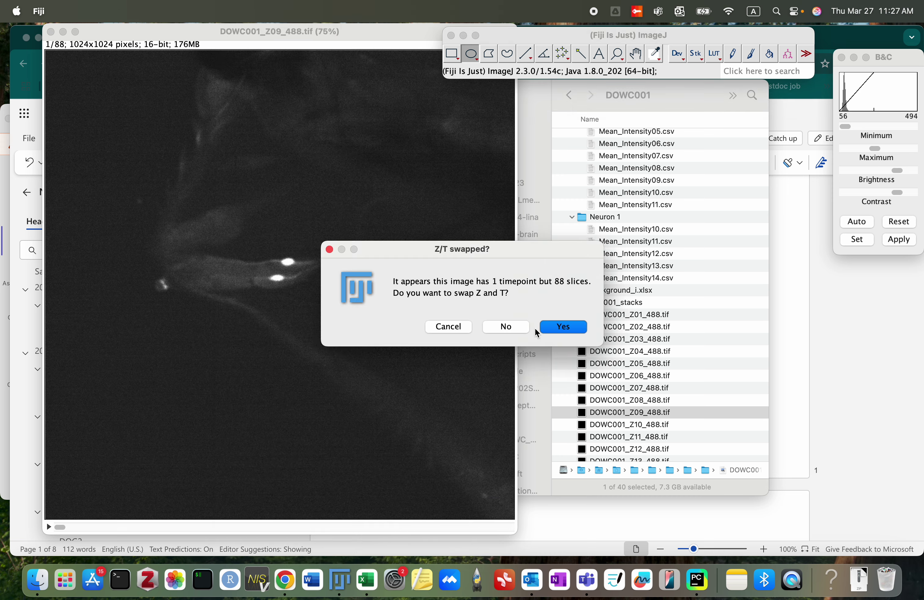
pyautogui.click(550, 325)
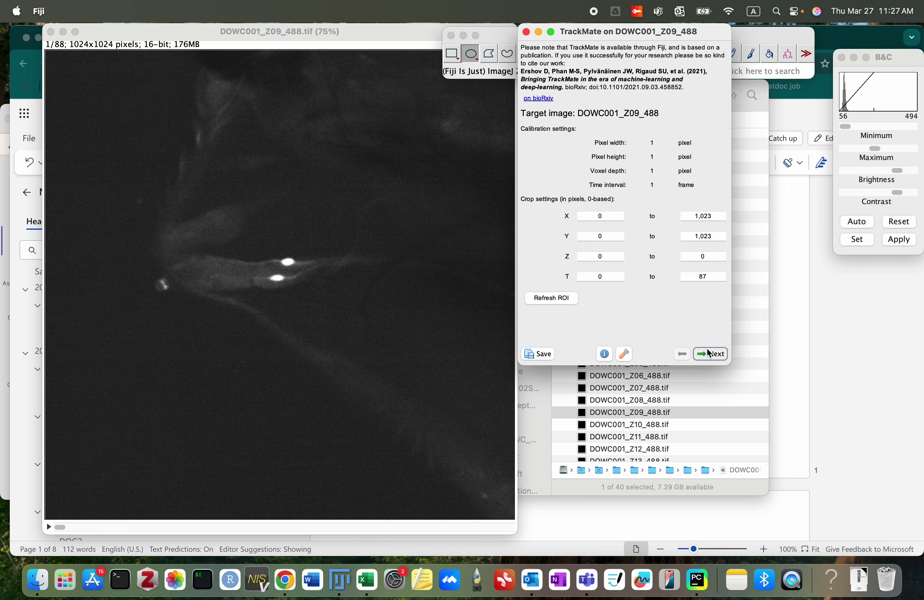
pyautogui.click(710, 354)
pyautogui.click(710, 354)
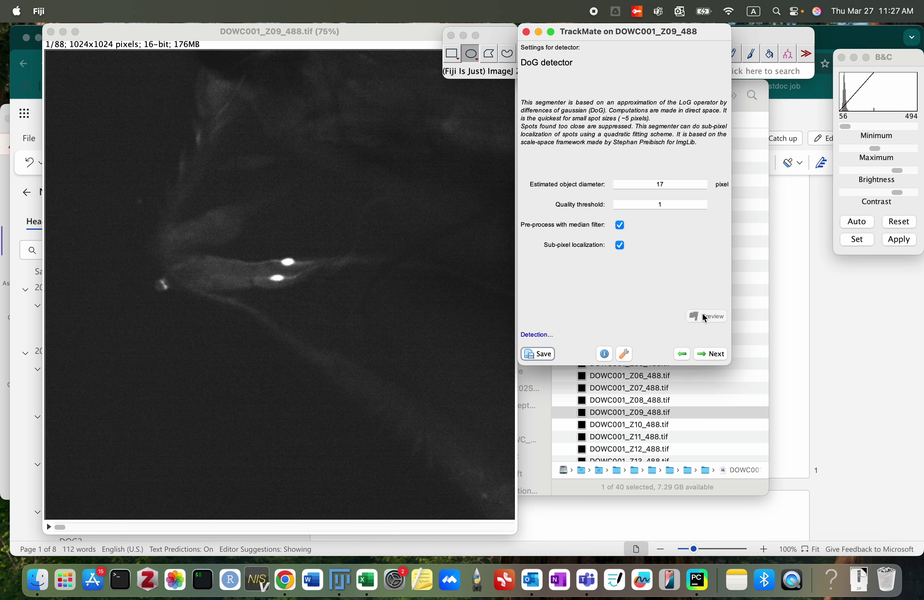
# Detect spots with an estimated object diameter of 16 pixels and continue to the spot filters.
pyautogui.click(669, 190)
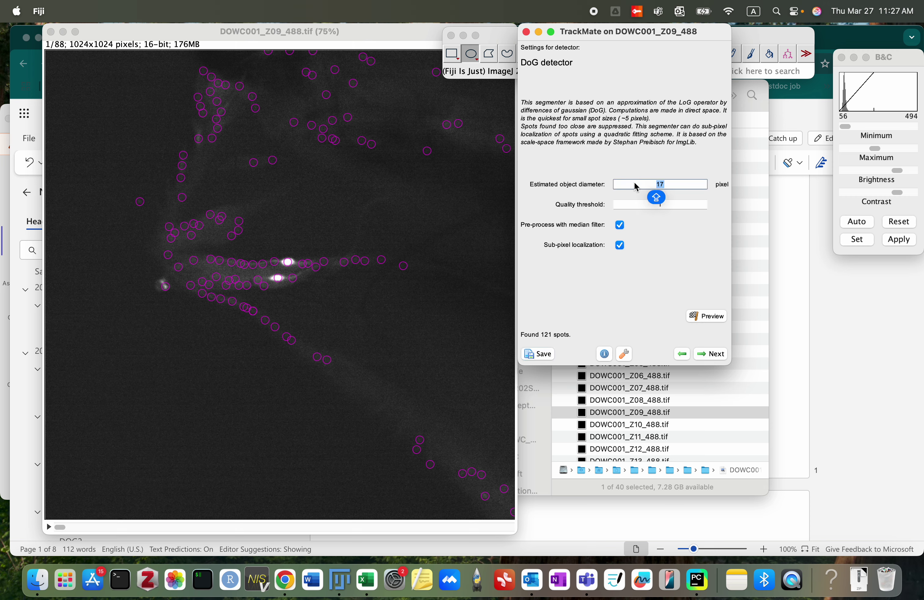
pyautogui.write('16')
pyautogui.click(713, 317)
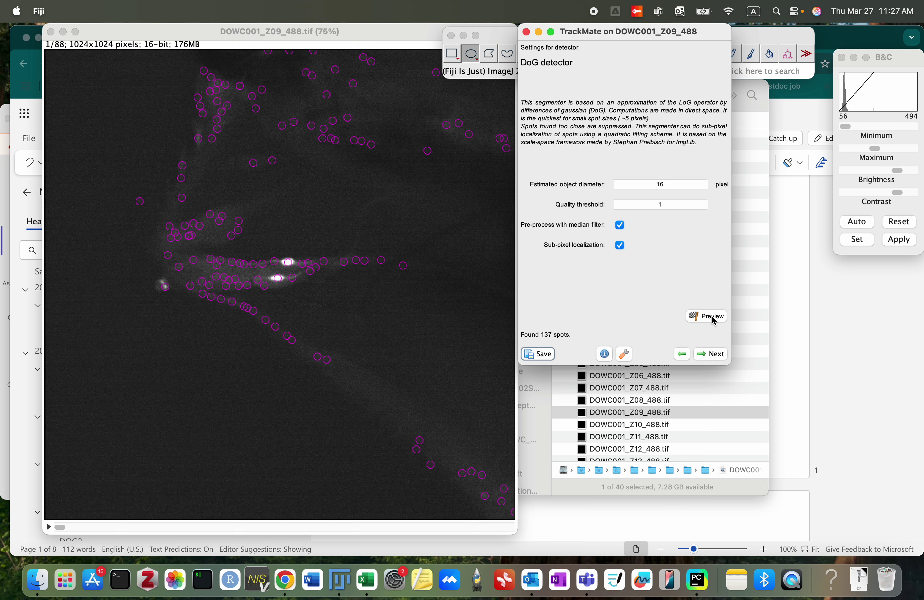
pyautogui.click(713, 354)
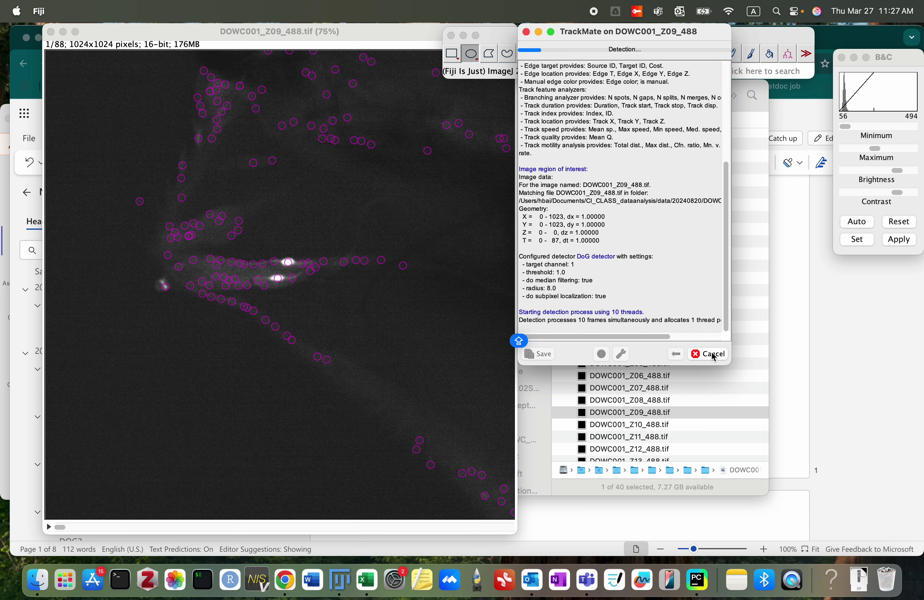
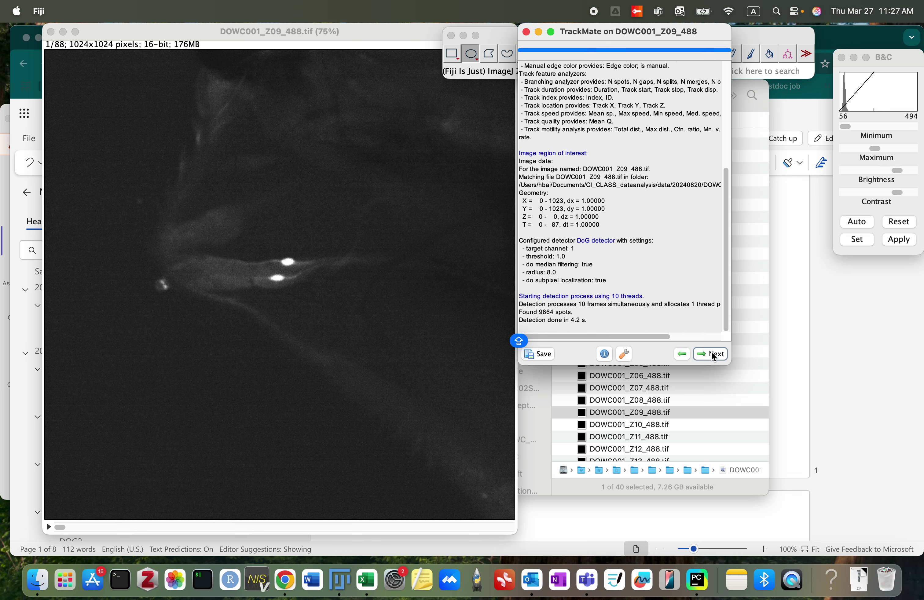
pyautogui.click(710, 354)
pyautogui.click(710, 354)
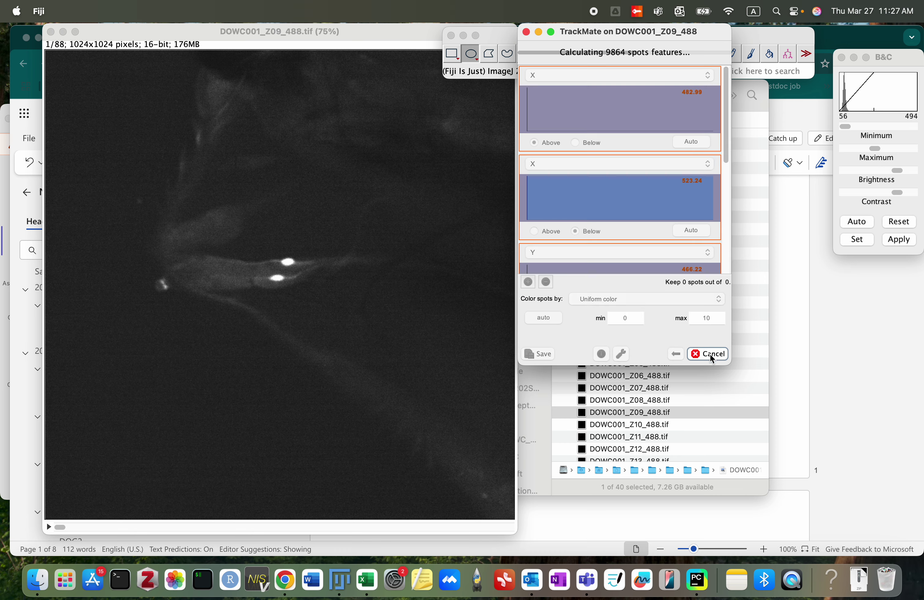
# Step through all 88 frames of the Z09 stack, checking that the filtered spots stay on the lower neuron.
pyautogui.click(58, 528)
pyautogui.press('Right')
pyautogui.press('Right')
pyautogui.press('Right')
pyautogui.press('Right')
pyautogui.press('Right')
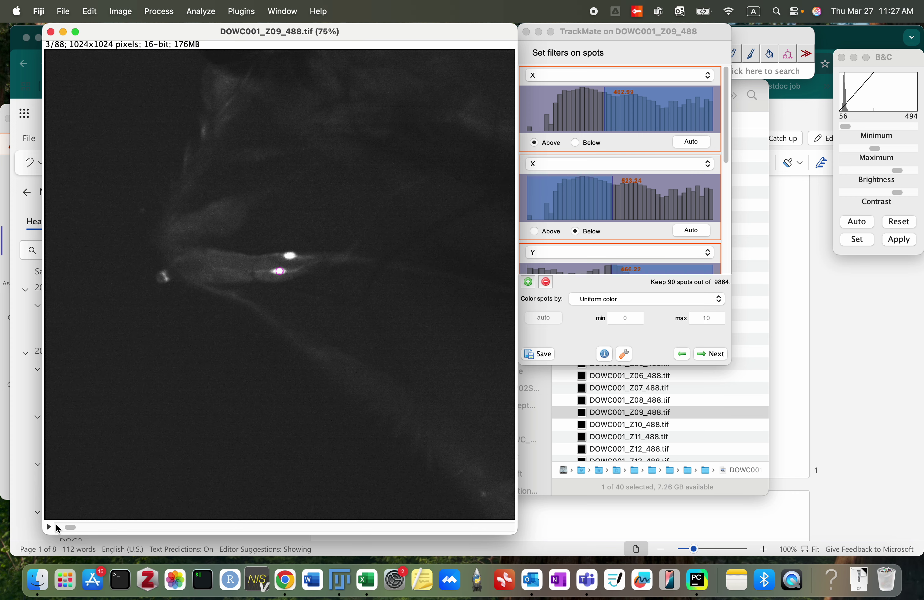
pyautogui.press('Right')
pyautogui.press('Right')
pyautogui.press('Right')
pyautogui.press('Right')
pyautogui.press('Right')
pyautogui.press('Right')
pyautogui.press('Right')
pyautogui.press('Right')
pyautogui.press('Right')
pyautogui.press('Right')
pyautogui.press('Right')
pyautogui.press('Right')
pyautogui.press('Right')
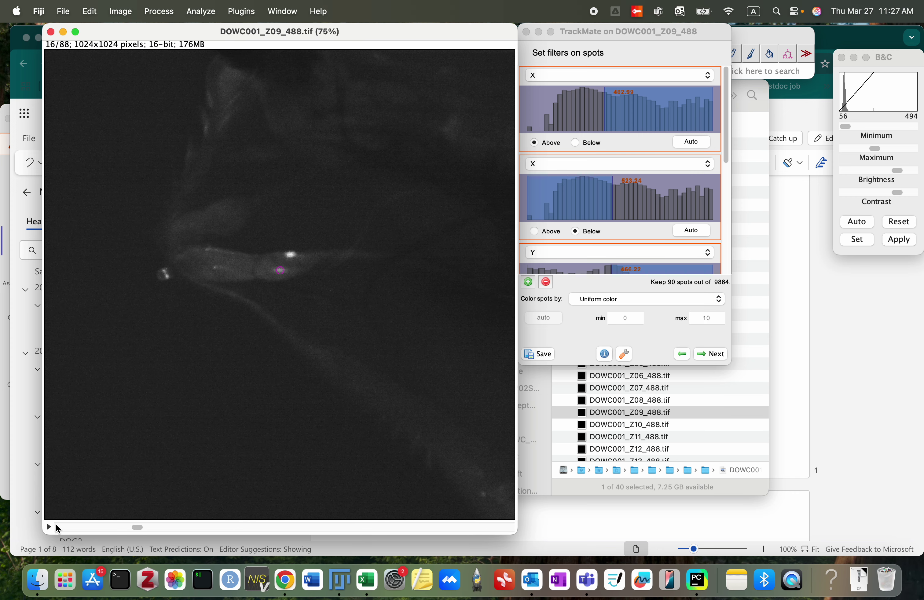
pyautogui.press('Right')
pyautogui.press('Right')
pyautogui.press('Right')
pyautogui.press('Right')
pyautogui.press('Right')
pyautogui.press('Right')
pyautogui.press('Right')
pyautogui.press('Right')
pyautogui.press('Right')
pyautogui.press('Right')
pyautogui.press('Right')
pyautogui.press('Right')
pyautogui.press('Right')
pyautogui.press('Right')
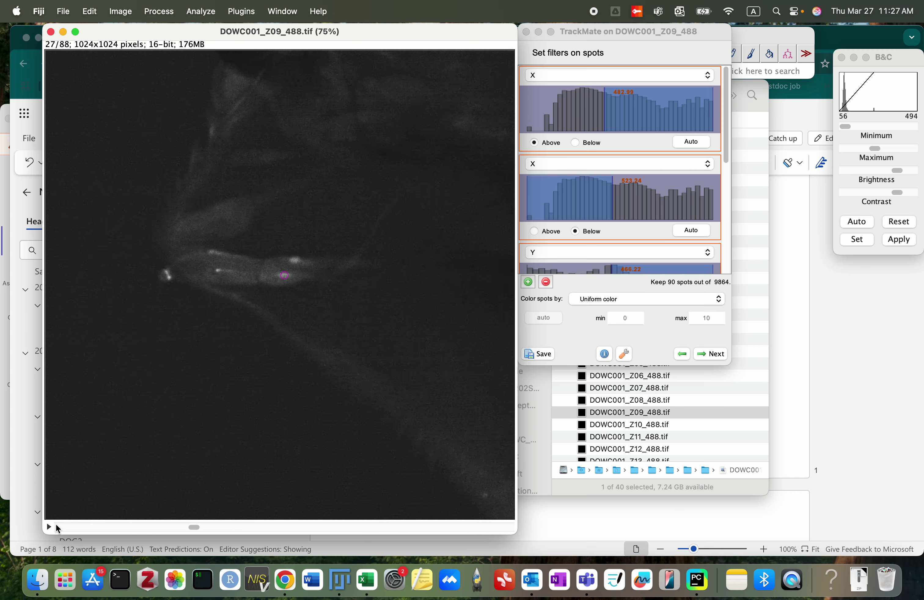
pyautogui.press('Right')
pyautogui.press('Right')
pyautogui.press('Right')
pyautogui.press('Right')
pyautogui.press('Right')
pyautogui.press('Right')
pyautogui.press('Right')
pyautogui.press('Right')
pyautogui.press('Right')
pyautogui.press('Right')
pyautogui.press('Right')
pyautogui.press('Right')
pyautogui.press('Right')
pyautogui.press('Right')
pyautogui.press('Right')
pyautogui.press('Right')
pyautogui.press('Right')
pyautogui.press('Right')
pyautogui.press('Right')
pyautogui.press('Right')
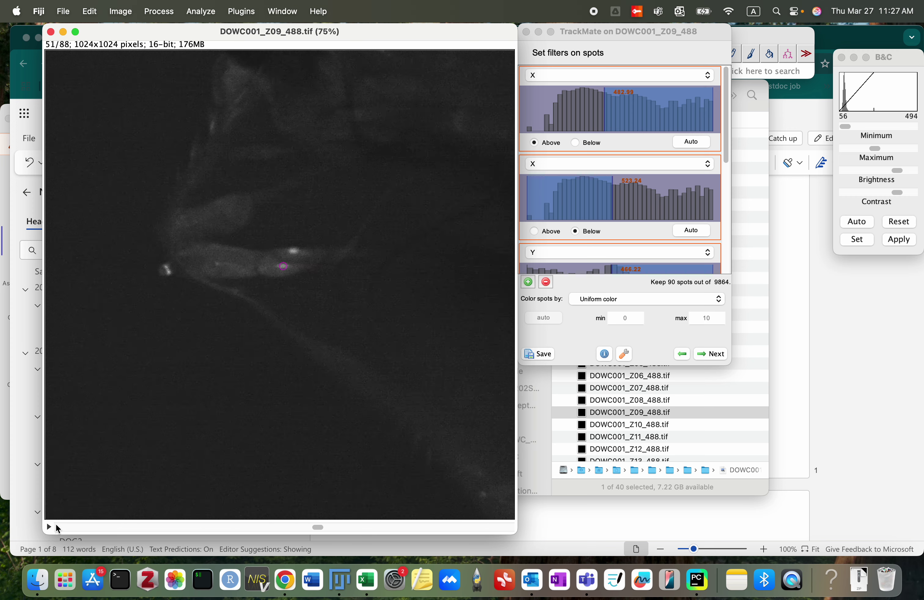
pyautogui.press('Right')
pyautogui.press('Right')
pyautogui.press('Right')
pyautogui.press('Right')
pyautogui.press('Right')
pyautogui.press('Right')
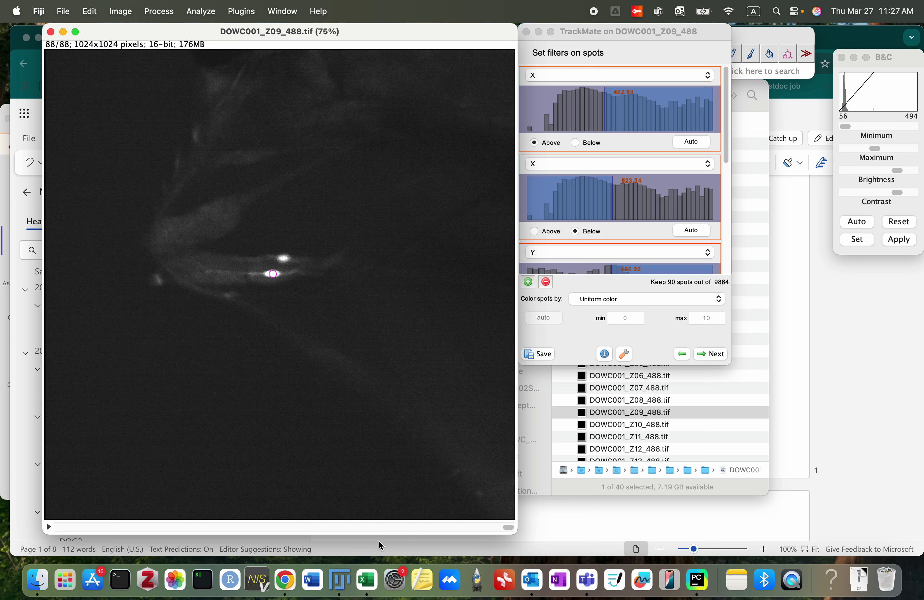
# Run the Simple LAP tracker with 110-pixel linking and gap-closing distances and a maximum frame gap of 15.
pyautogui.click(709, 356)
pyautogui.click(708, 355)
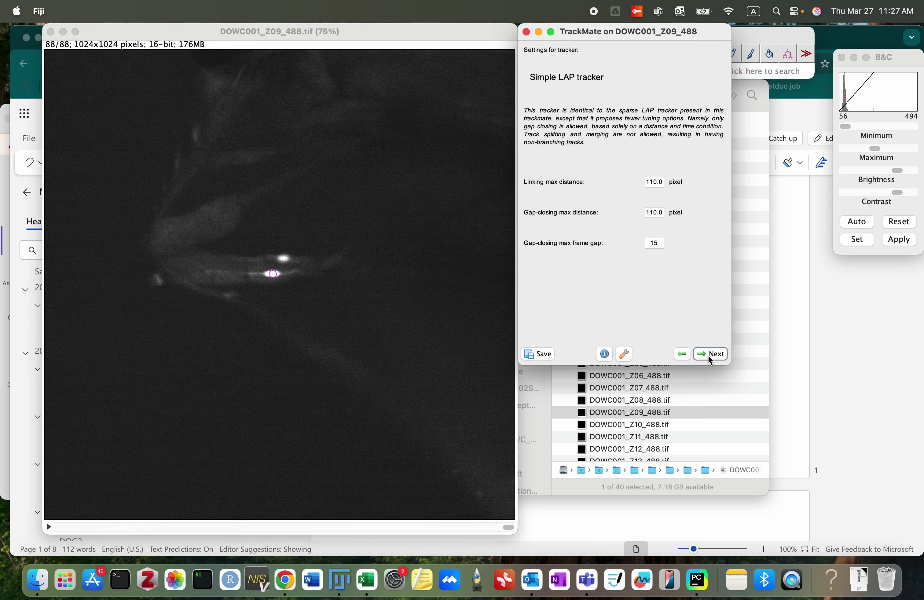
pyautogui.click(708, 356)
pyautogui.click(708, 355)
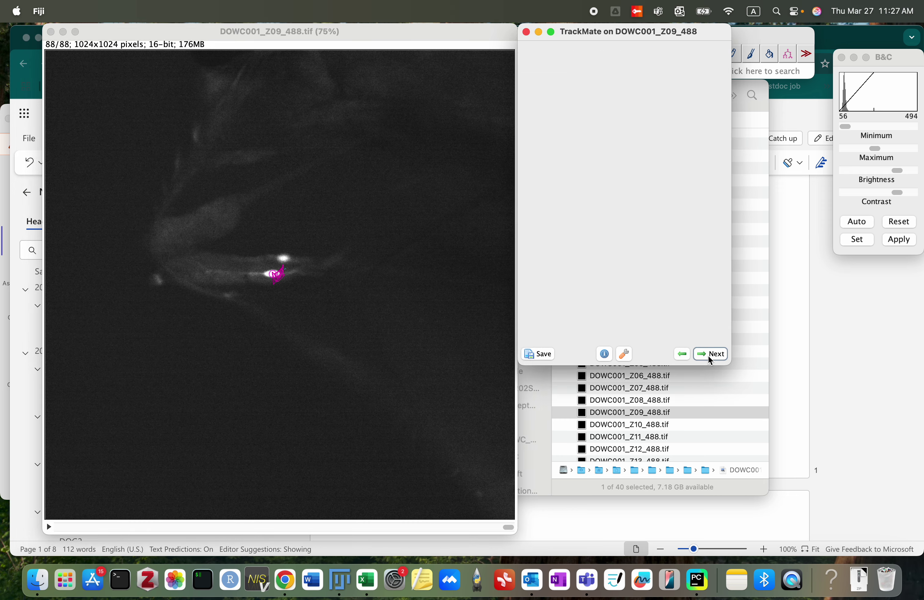
# Open the table of all spots from the display options, sort it by track ID and examine its last entries.
pyautogui.click(708, 355)
pyautogui.click(680, 330)
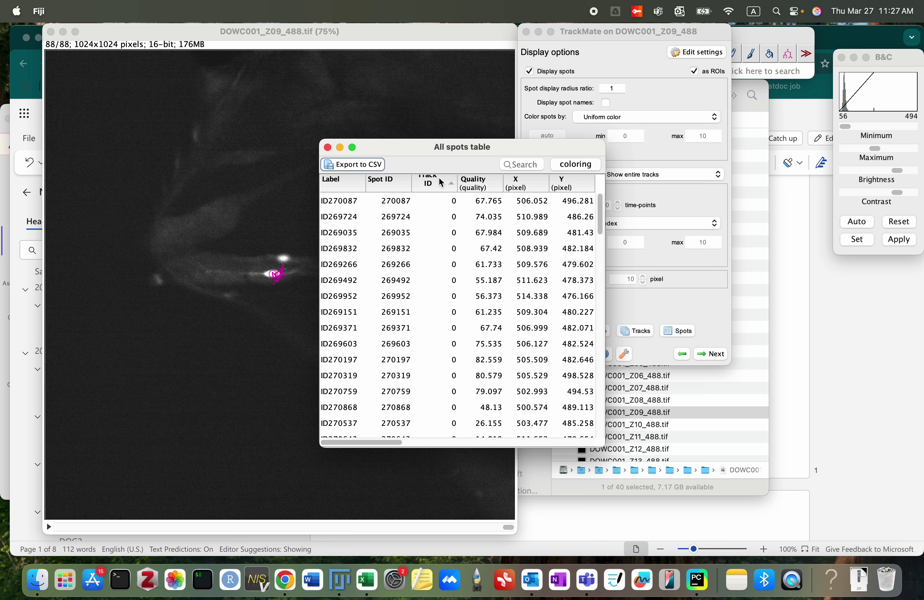
pyautogui.scroll(-20, 440, 266)
pyautogui.scroll(20, 440, 266)
pyautogui.scroll(-15, 440, 266)
pyautogui.scroll(1, 439, 266)
pyautogui.scroll(-1, 432, 271)
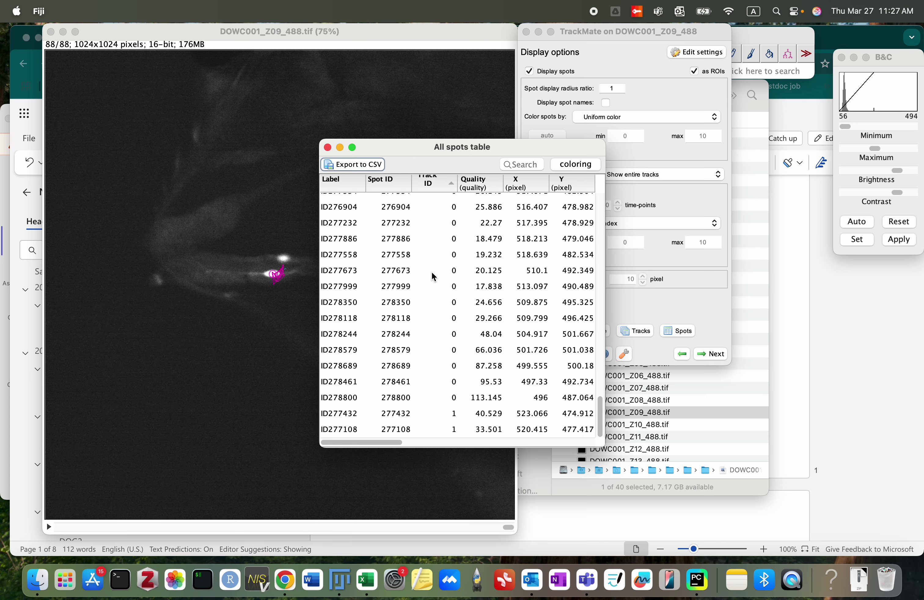
# Hide the tracks on the Z09 image and check where the two spots of track 1 lie.
pyautogui.click(416, 416)
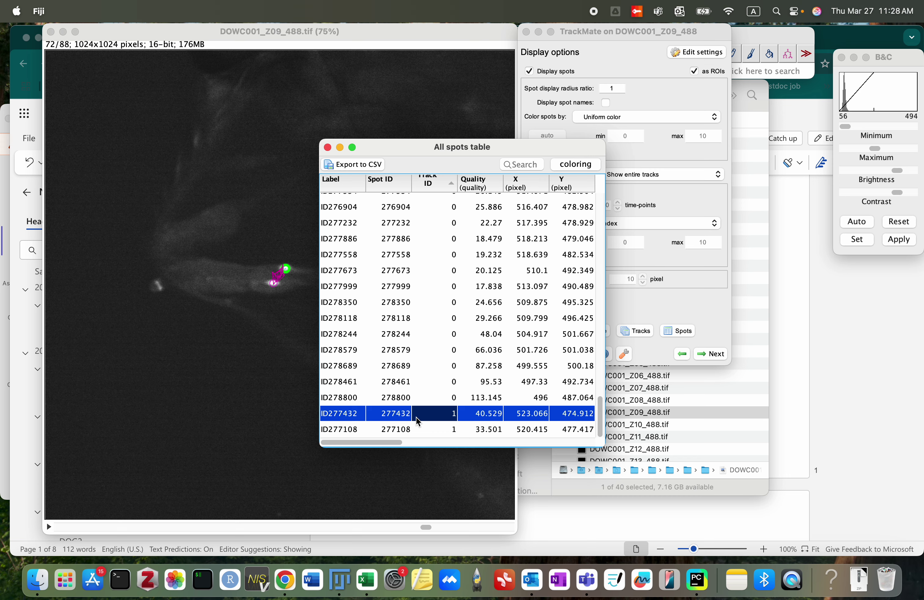
pyautogui.click(653, 161)
pyautogui.click(529, 175)
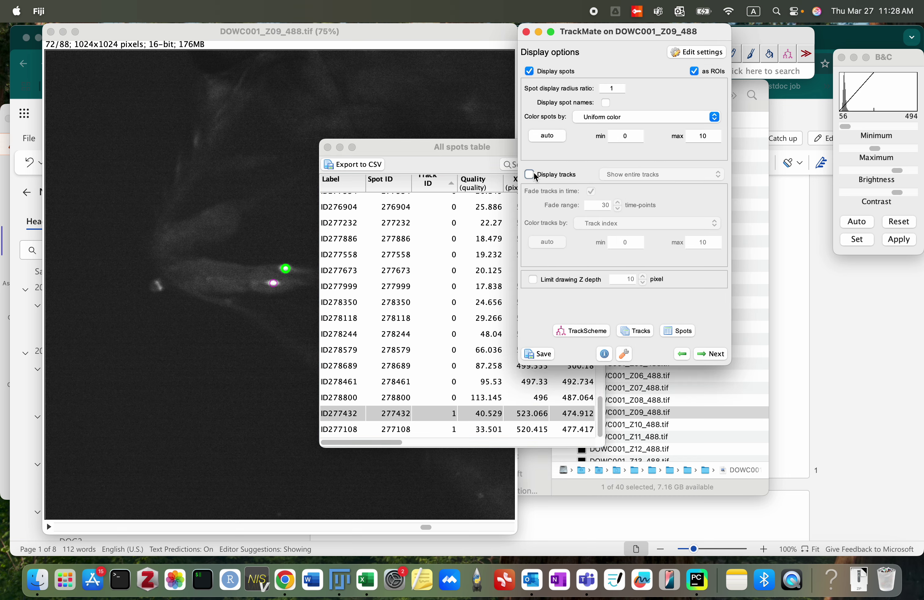
pyautogui.click(441, 430)
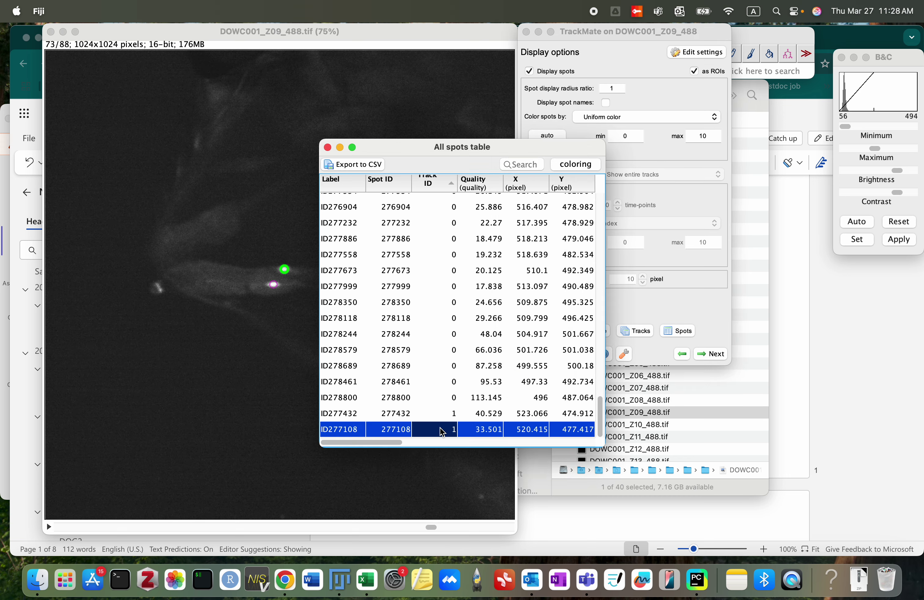
pyautogui.click(441, 415)
# Step backwards through the track 0 spots from the last frame, checking that each one lies on the lower neuron.
pyautogui.click(440, 398)
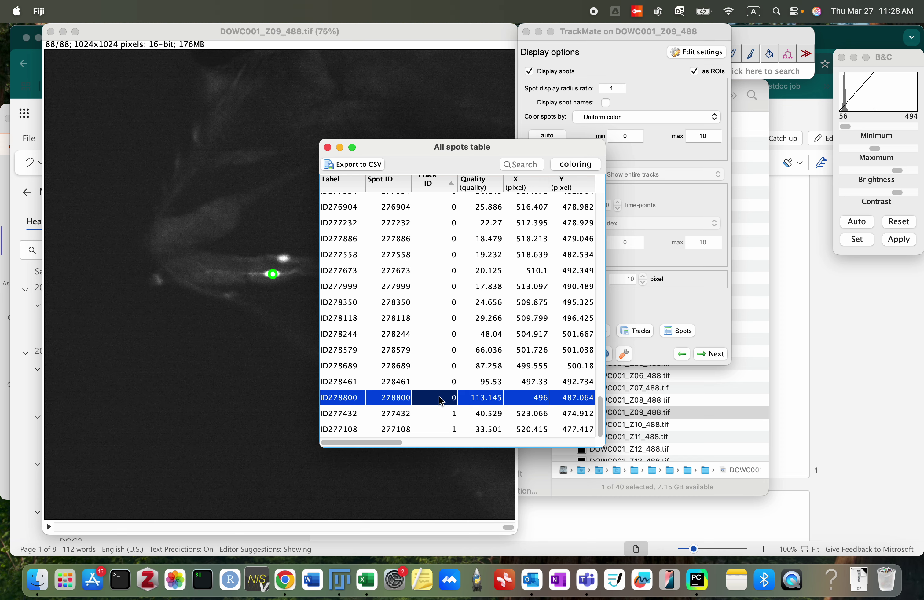
pyautogui.press('Up')
pyautogui.press('Up')
pyautogui.press('Up')
pyautogui.press('Up')
pyautogui.press('Up')
pyautogui.press('Up')
pyautogui.press('Up')
pyautogui.press('Up')
pyautogui.press('Up')
pyautogui.press('Up')
pyautogui.press('Up')
pyautogui.press('Up')
pyautogui.press('Up')
pyautogui.press('Up')
pyautogui.press('Up')
pyautogui.press('Up')
pyautogui.press('Up')
pyautogui.press('Up')
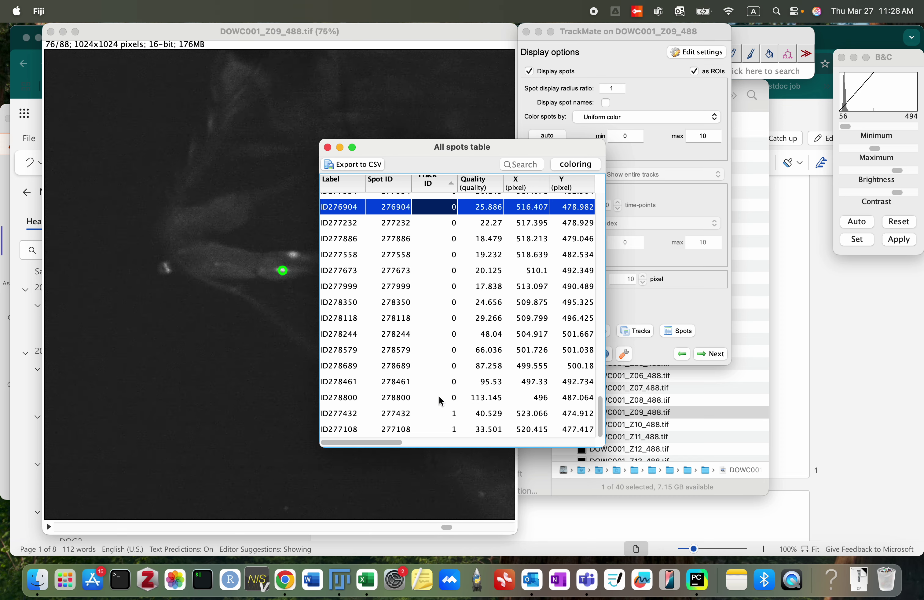
pyautogui.press('Up')
pyautogui.press('Up')
pyautogui.press('Up')
pyautogui.press('Up')
pyautogui.press('Up')
pyautogui.press('Up')
pyautogui.press('Up')
pyautogui.press('Up')
pyautogui.press('Up')
pyautogui.press('Up')
pyautogui.press('Up')
pyautogui.press('Up')
pyautogui.press('Up')
pyautogui.press('Up')
pyautogui.press('Up')
pyautogui.press('Up')
pyautogui.press('Up')
pyautogui.press('Up')
pyautogui.press('Up')
pyautogui.press('Up')
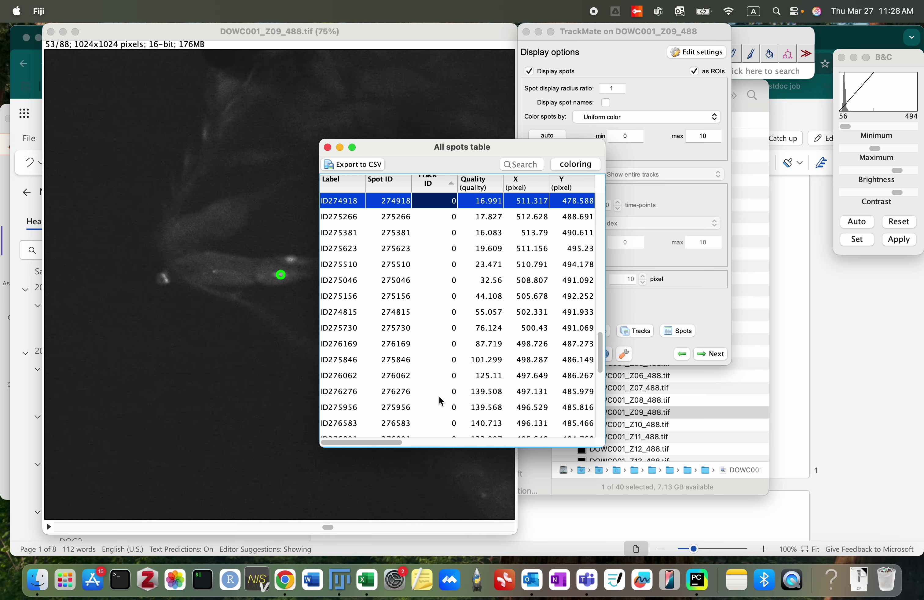
pyautogui.press('Up')
pyautogui.press('Up')
pyautogui.press('Up')
pyautogui.press('Up')
pyautogui.press('Up')
pyautogui.press('Up')
pyautogui.press('Up')
pyautogui.press('Up')
pyautogui.press('Up')
pyautogui.press('Up')
pyautogui.press('Up')
pyautogui.press('Up')
pyautogui.press('Up')
pyautogui.press('Up')
pyautogui.press('Up')
pyautogui.press('Up')
pyautogui.press('Up')
pyautogui.press('Up')
pyautogui.press('Up')
pyautogui.press('Up')
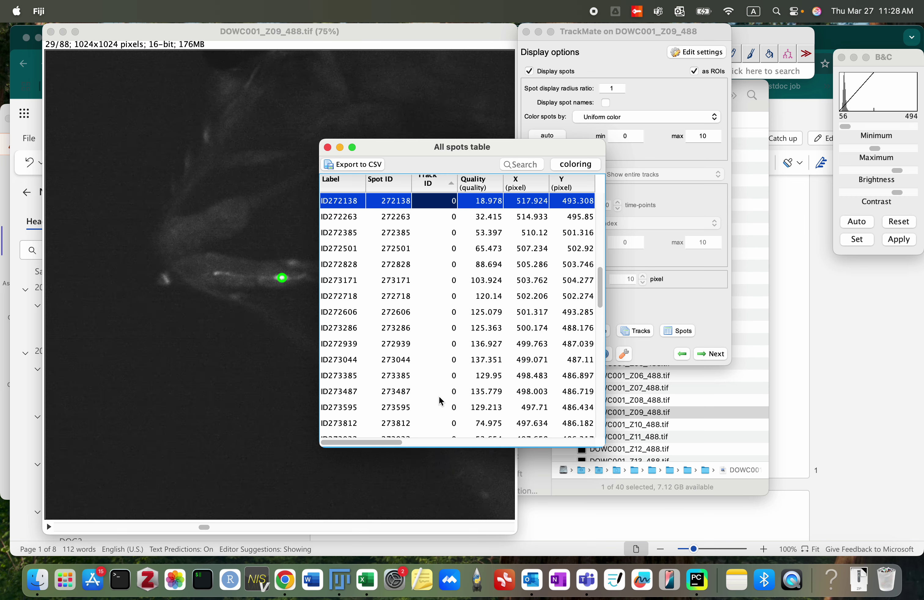
pyautogui.press('Up')
pyautogui.press('Up')
pyautogui.press('Up')
pyautogui.press('Up')
pyautogui.press('Up')
pyautogui.press('Up')
pyautogui.press('Up')
pyautogui.press('Up')
pyautogui.press('Up')
pyautogui.press('Up')
pyautogui.press('Up')
pyautogui.press('Up')
pyautogui.press('Up')
pyautogui.press('Up')
pyautogui.press('Up')
pyautogui.press('Up')
pyautogui.press('Up')
pyautogui.press('Up')
pyautogui.press('Up')
pyautogui.press('Up')
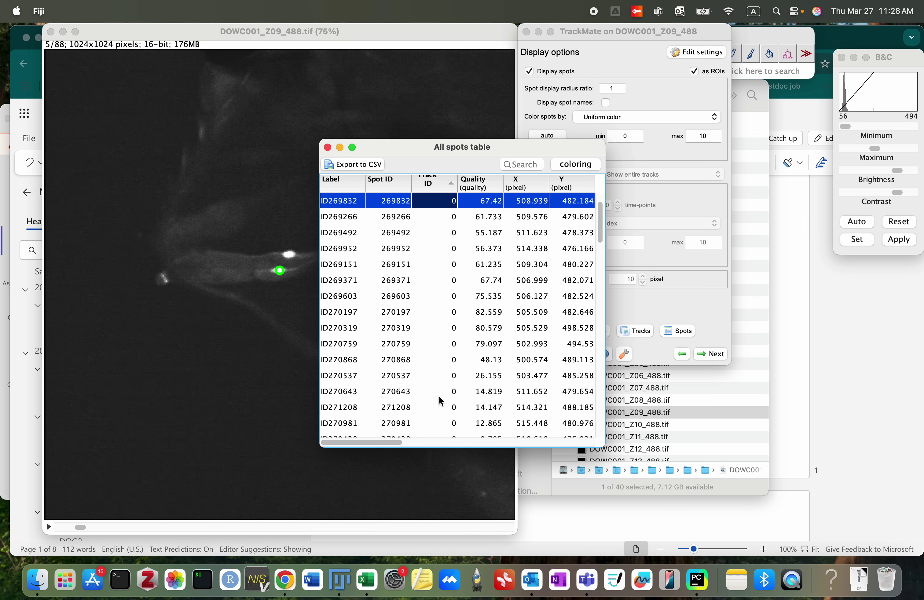
# Export the spots table as Mean_Intensity09.csv into the Neuron 1 analysis folder.
pyautogui.click(361, 168)
pyautogui.click(578, 230)
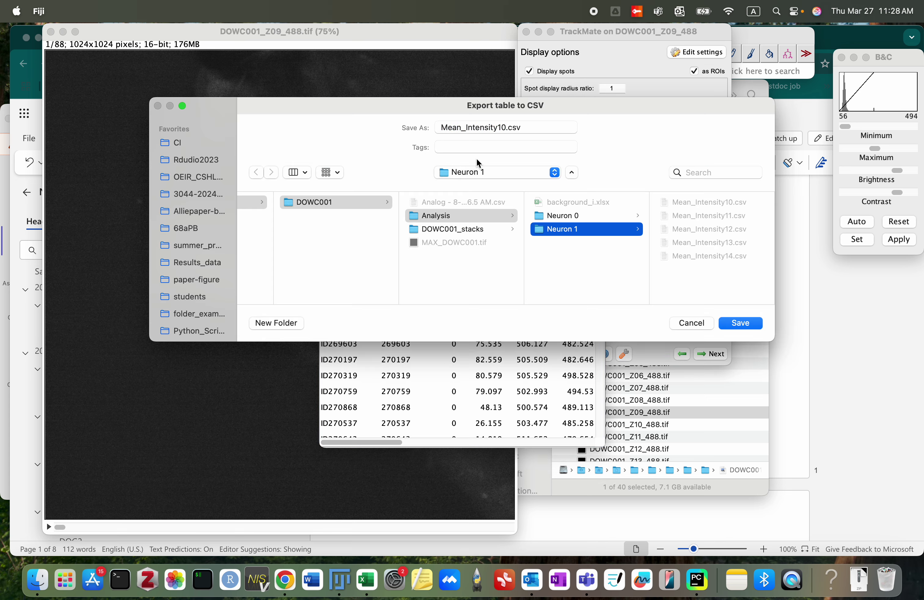
pyautogui.click(503, 126)
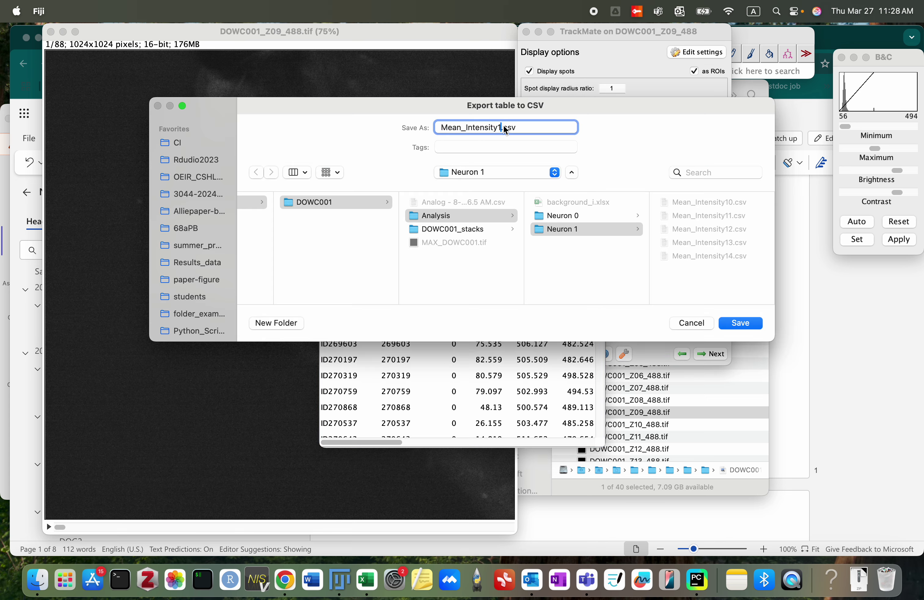
pyautogui.press('Return')
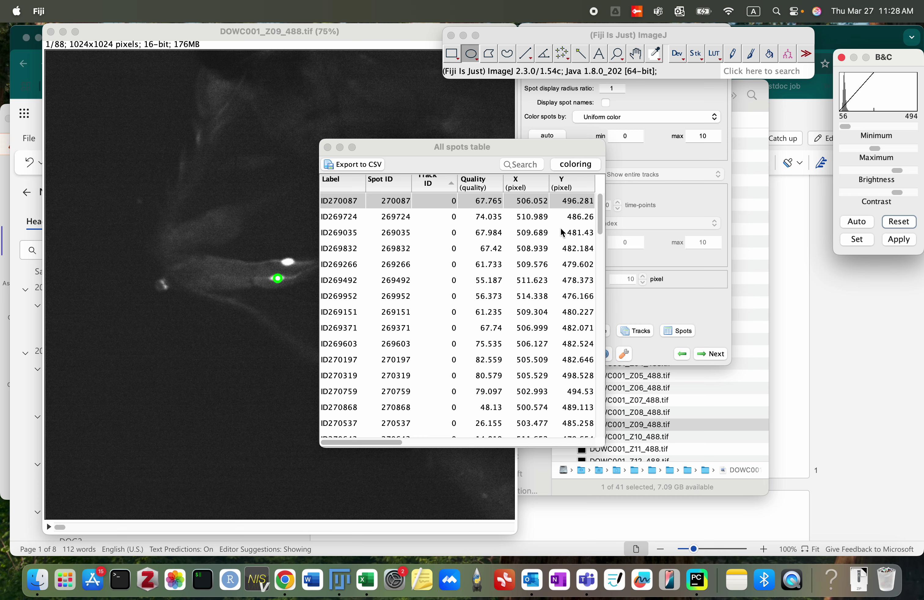
# Open Mean_Intensity09.csv from the Neuron 1 folder in Excel without converting its data.
pyautogui.click(755, 190)
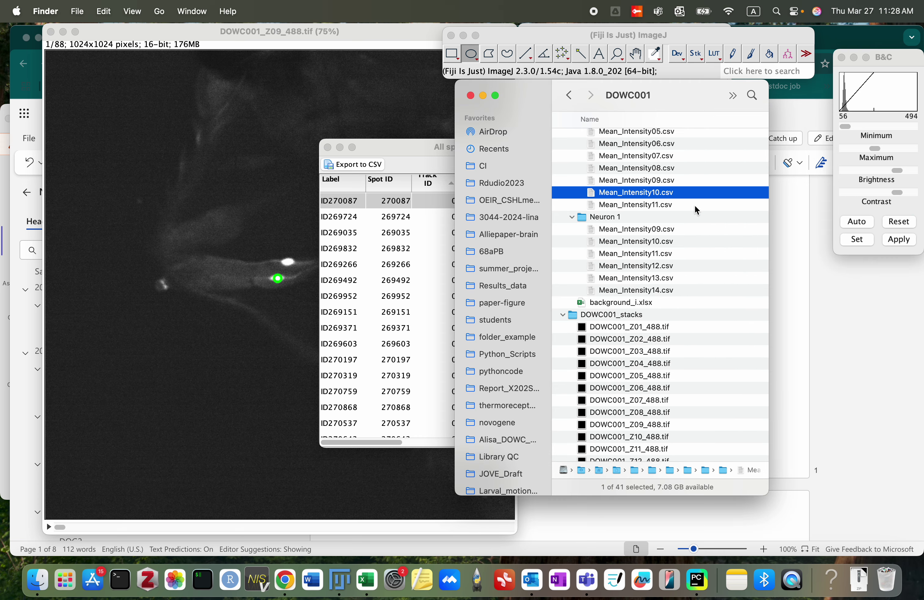
pyautogui.rightClick(680, 229)
pyautogui.moveTo(719, 251)
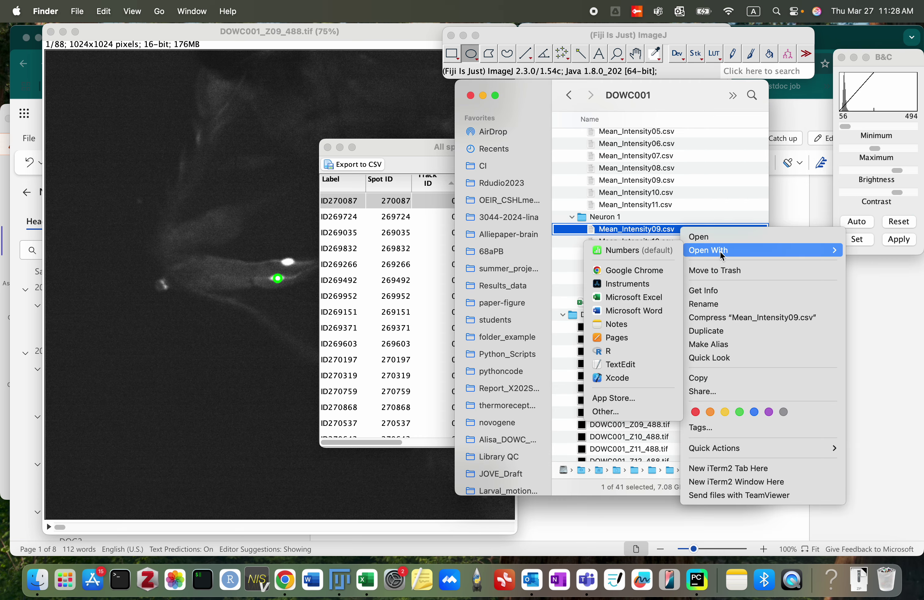
pyautogui.click(604, 298)
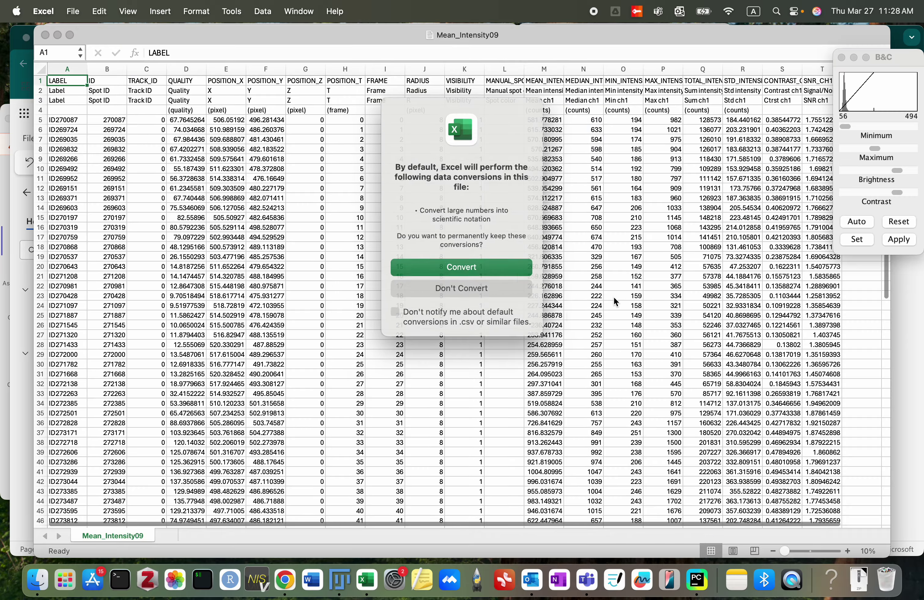
pyautogui.click(470, 290)
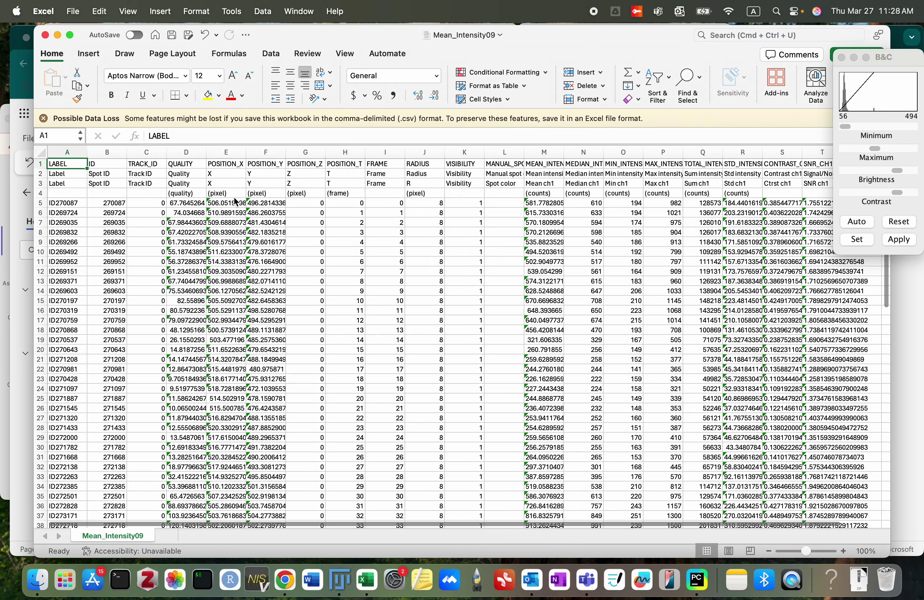
# Delete the redundant header rows 2 to 4 beneath the column names.
pyautogui.click(113, 183)
pyautogui.click(40, 172)
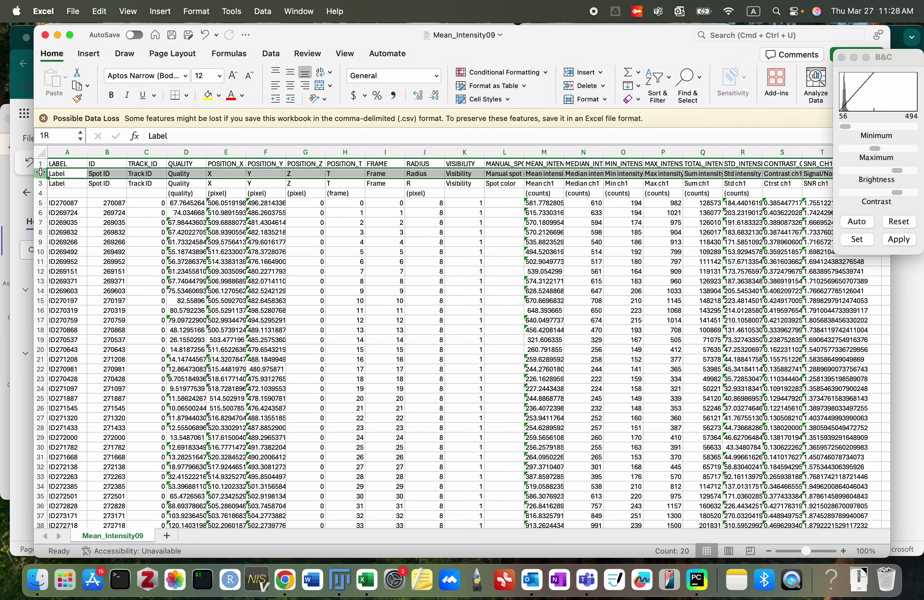
pyautogui.moveTo(40, 173); pyautogui.dragTo(40, 192)
pyautogui.rightClick(57, 187)
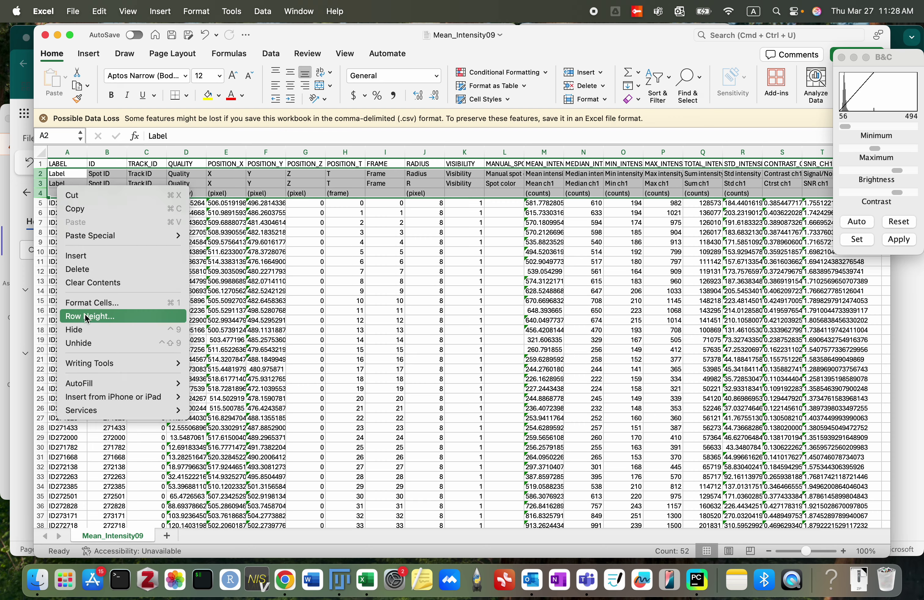
pyautogui.click(98, 269)
# Delete rows 90 and 91, which hold the two spots of track 1.
pyautogui.scroll(-10, 108, 323)
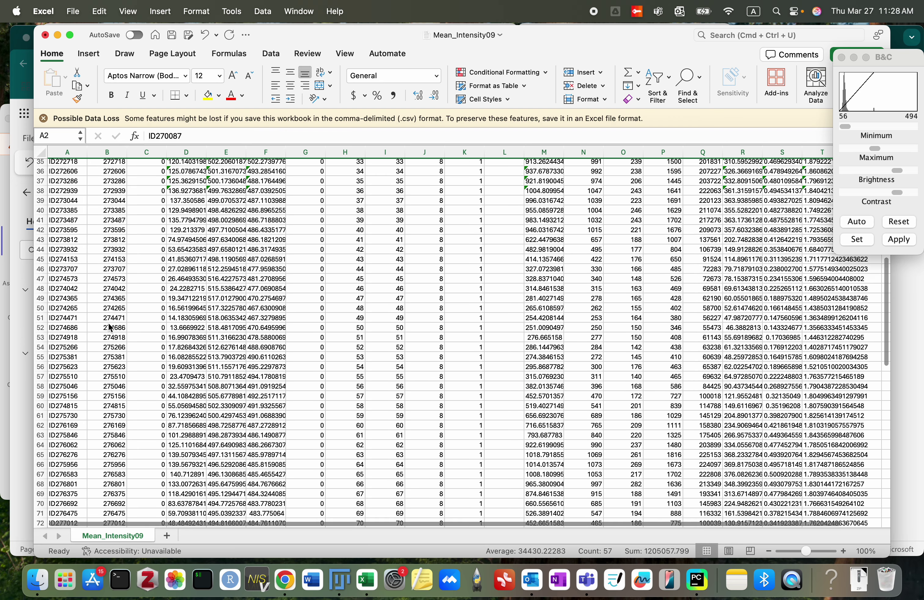
pyautogui.scroll(-15, 108, 323)
pyautogui.click(114, 275)
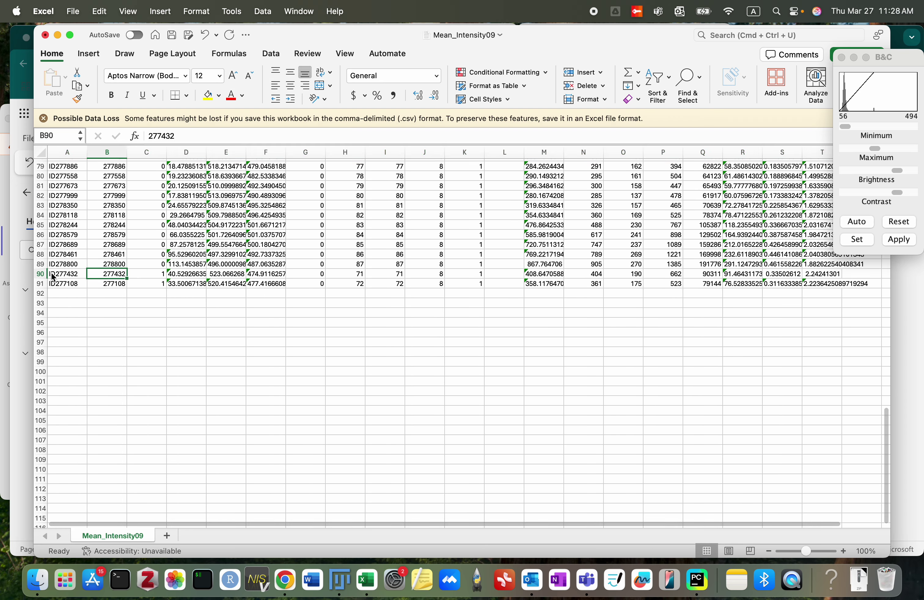
pyautogui.moveTo(40, 274); pyautogui.dragTo(41, 283)
pyautogui.rightClick(67, 278)
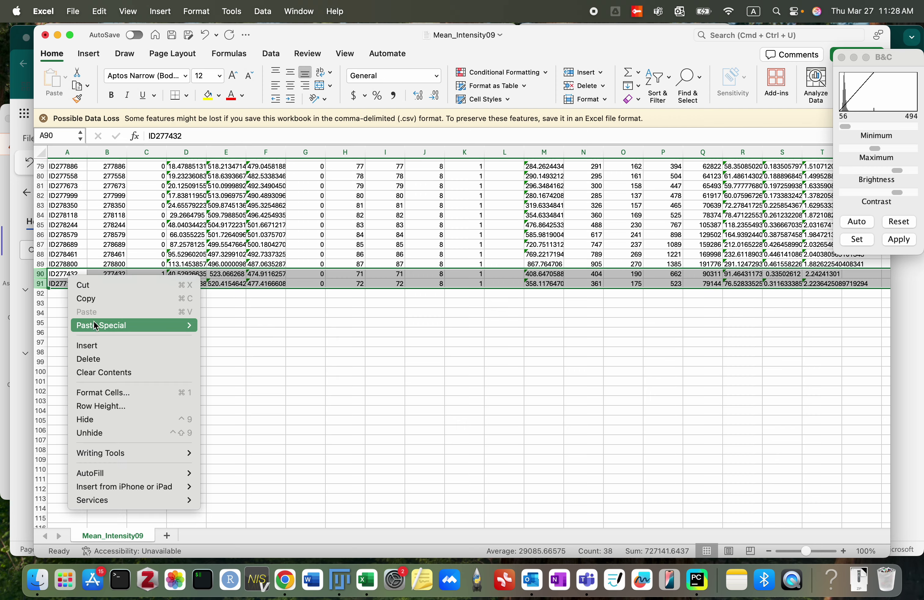
pyautogui.click(88, 359)
# Highlight duplicate values in the POSITION_T column with a light red fill and check the rows for repeated frames.
pyautogui.scroll(20, 289, 243)
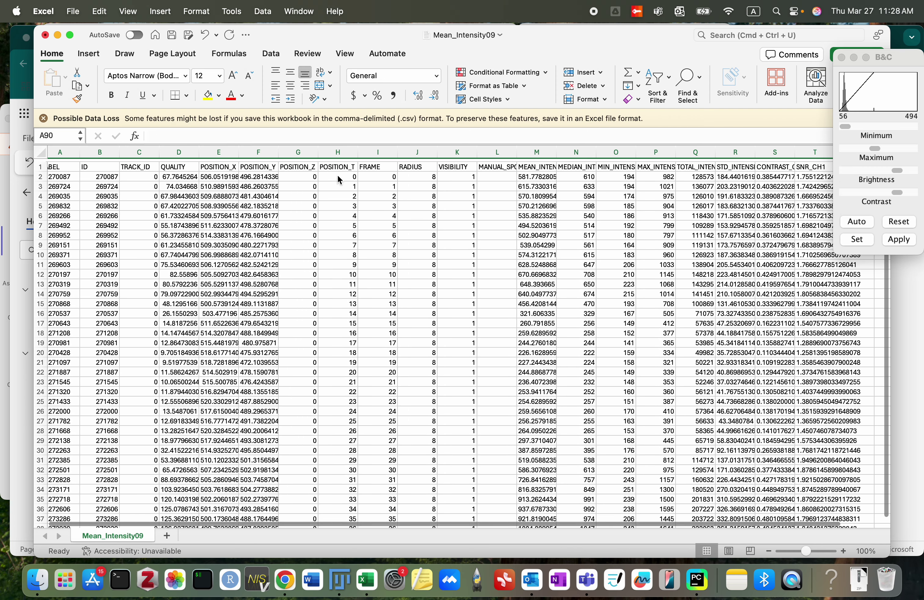
pyautogui.hscroll(-1, 337, 175)
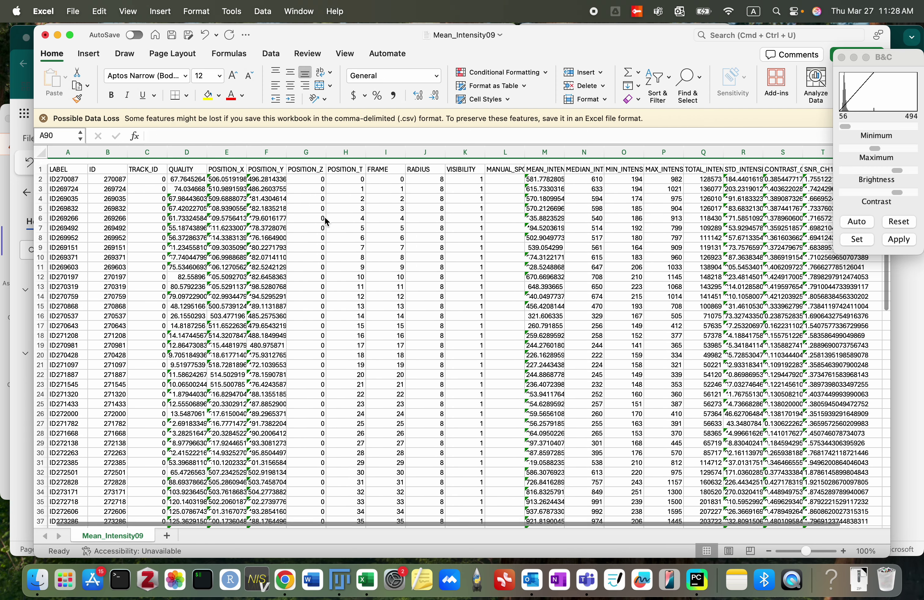
pyautogui.scroll(-20, 125, 252)
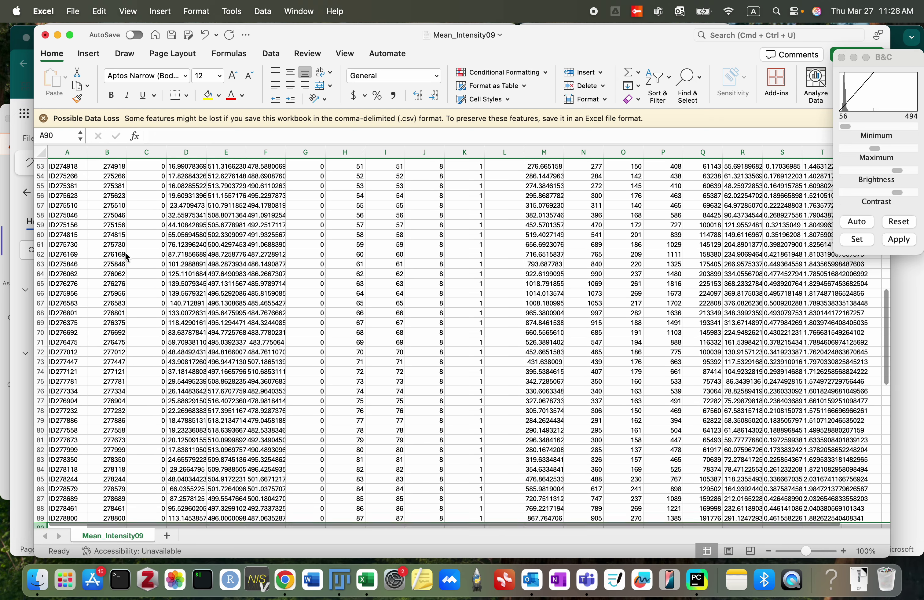
pyautogui.scroll(20, 125, 252)
pyautogui.scroll(10, 125, 252)
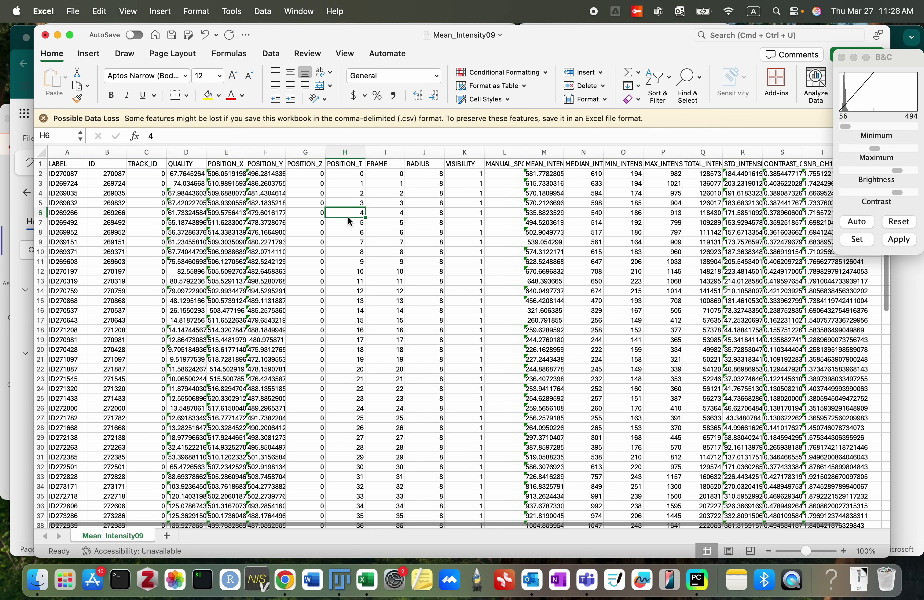
pyautogui.click(351, 151)
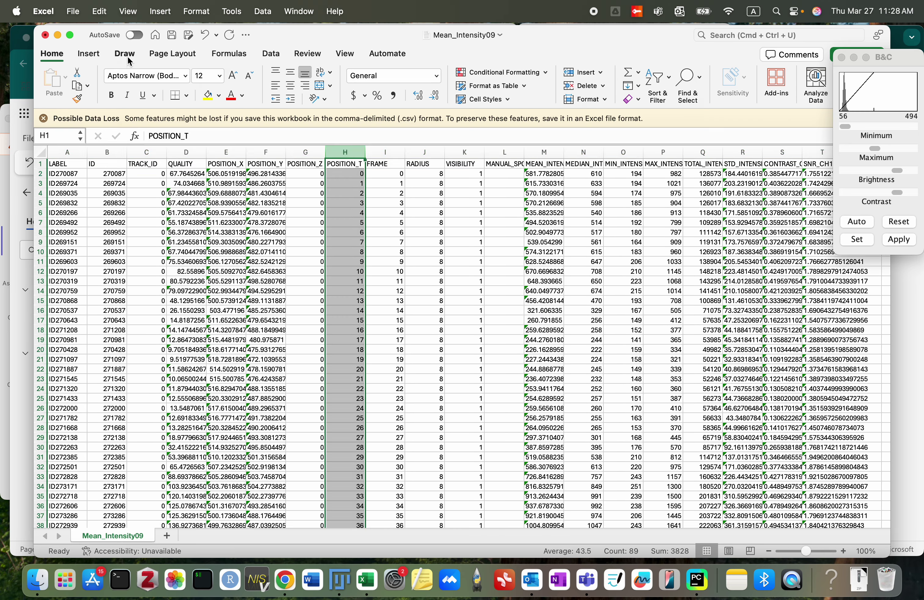
pyautogui.click(507, 73)
pyautogui.moveTo(522, 88)
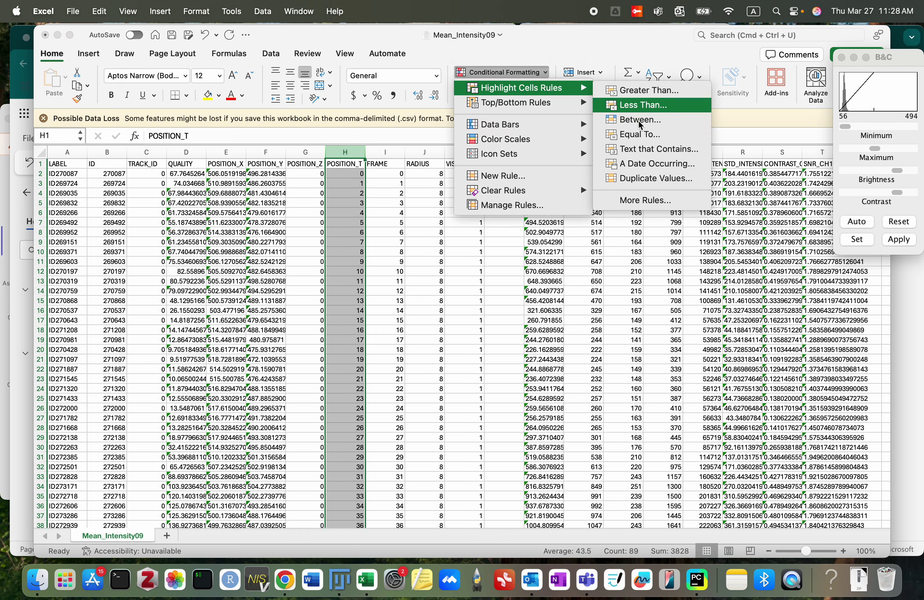
pyautogui.click(678, 183)
pyautogui.click(543, 251)
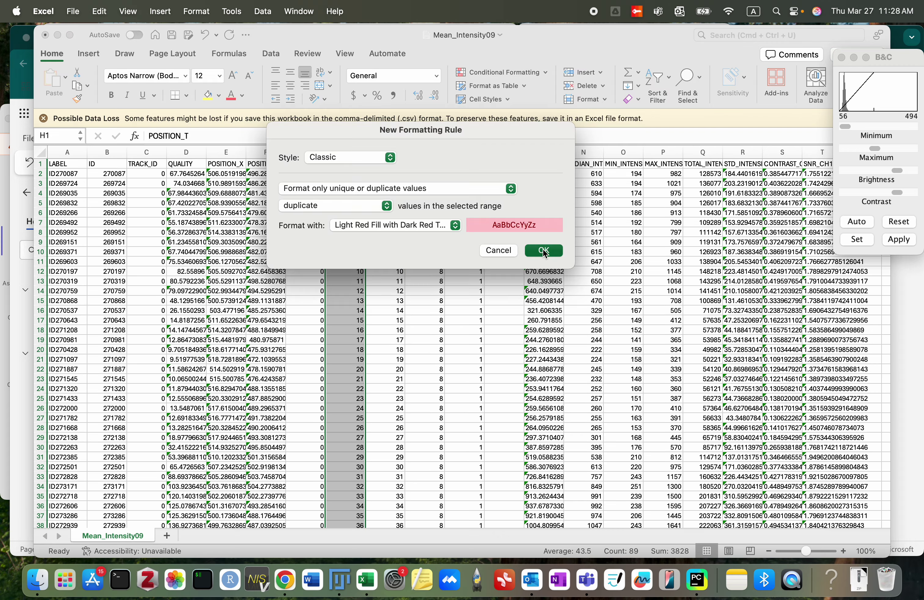
pyautogui.scroll(-20, 351, 414)
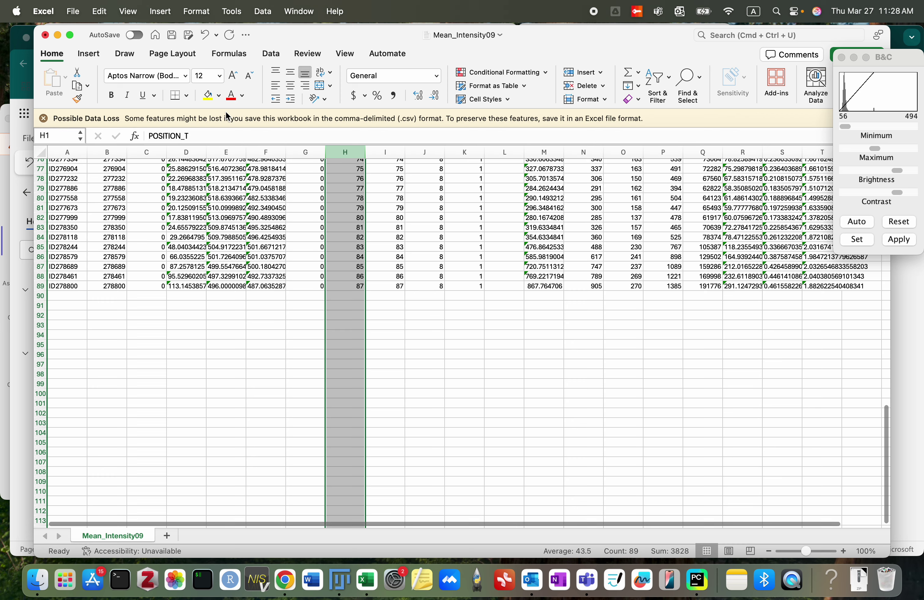
# Save and close the Mean_Intensity09 file, and close the TrackMate table of all spots in Fiji.
pyautogui.click(172, 35)
pyautogui.click(45, 35)
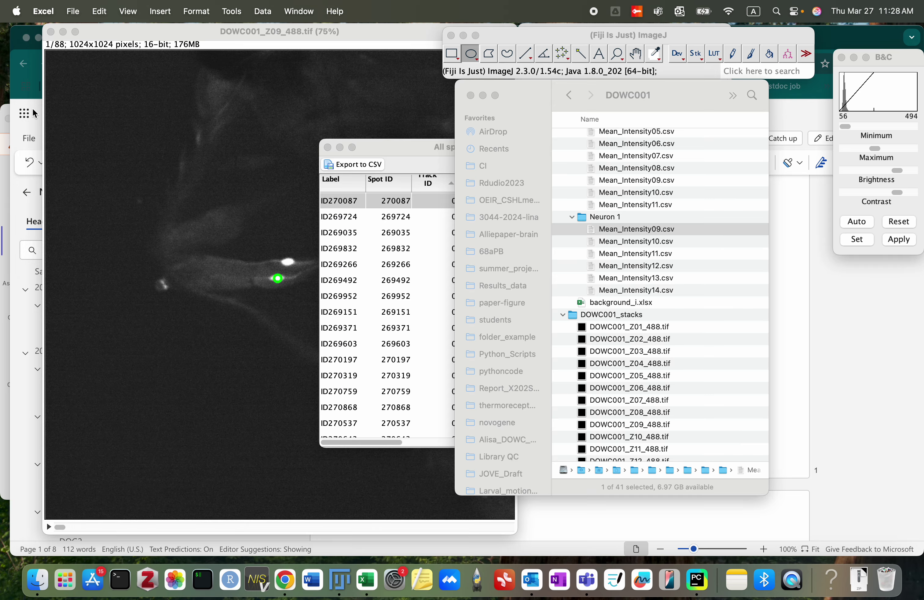
pyautogui.click(374, 180)
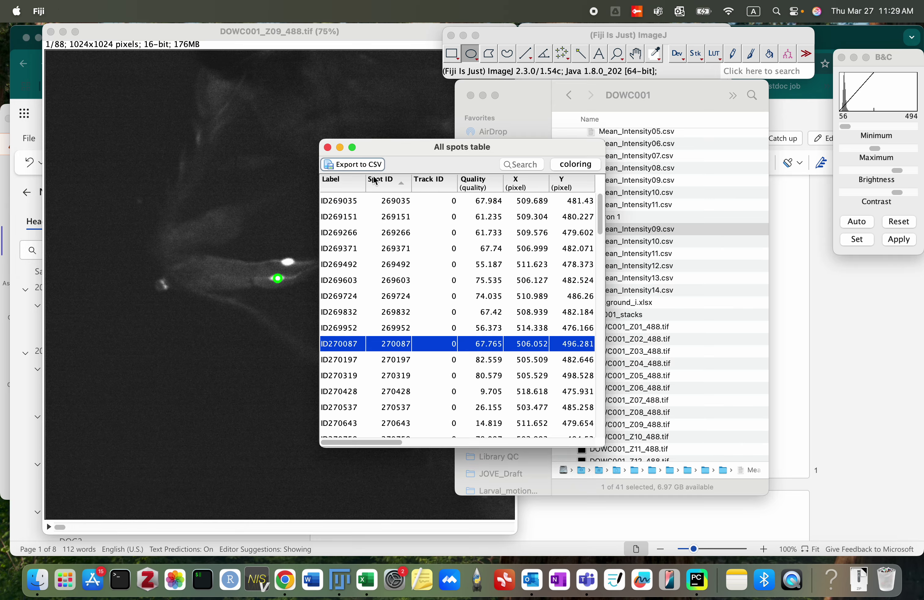
pyautogui.click(328, 147)
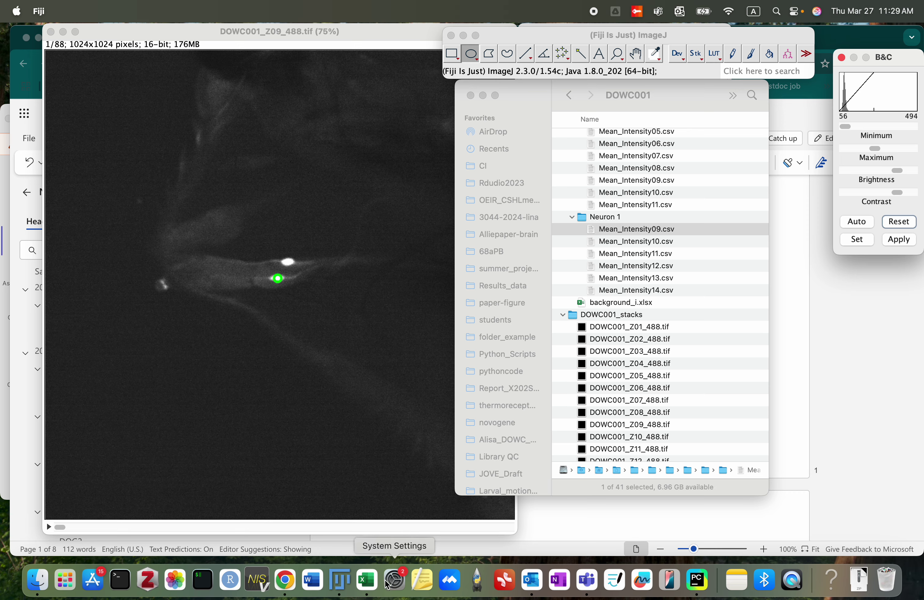
# Switch to the background_i workbook in Excel and copy the Stack_10 values of Neuron 0 into the Neuron 1 rows from K7.
pyautogui.click(366, 585)
pyautogui.moveTo(702, 231); pyautogui.dragTo(704, 270)
pyautogui.press('super+c')
pyautogui.click(703, 275)
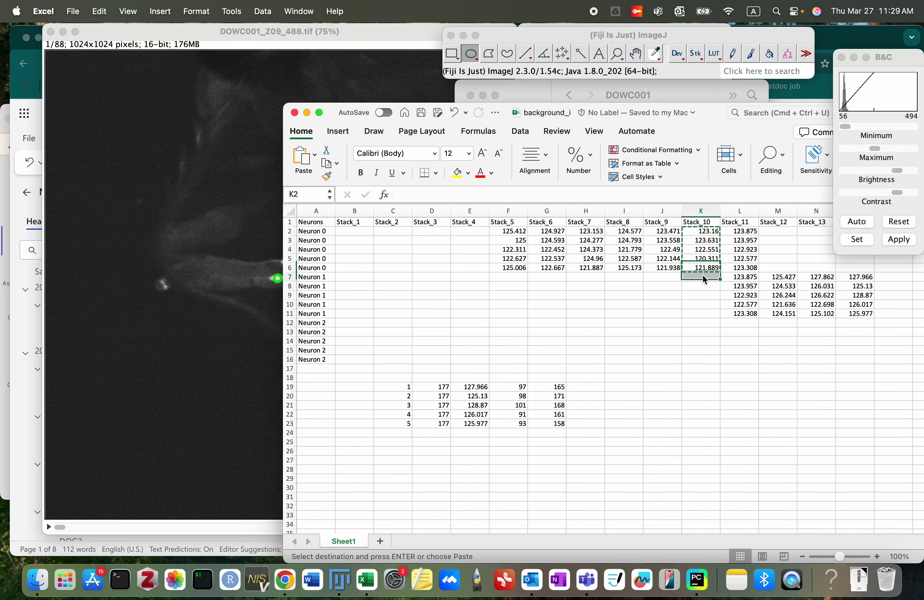
pyautogui.press('super+v')
# Copy the Stack_9 background values of Neuron 0 into the Neuron 1 rows from J7.
pyautogui.moveTo(662, 233); pyautogui.dragTo(662, 273)
pyautogui.press('super+c')
pyautogui.click(662, 277)
pyautogui.press('super+v')
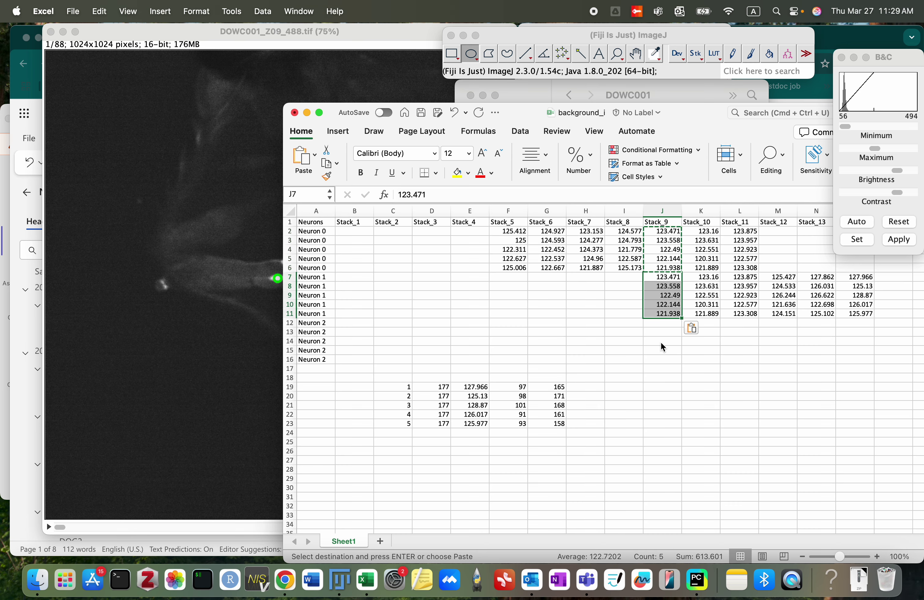
# Save the background_i workbook, minimise its window and close the DOWC001_Z09_488.tif image in Fiji.
pyautogui.click(661, 342)
pyautogui.press('super+s')
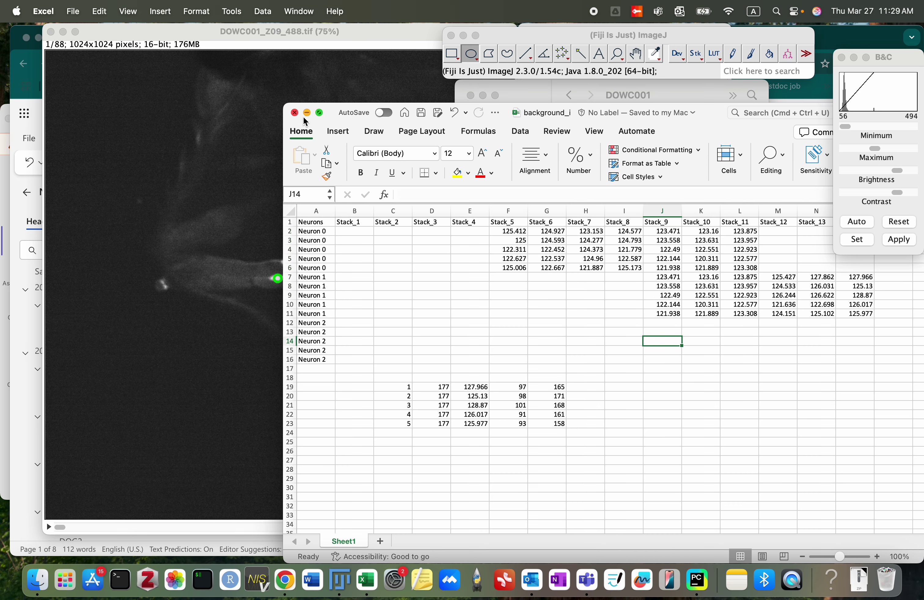
pyautogui.click(308, 113)
pyautogui.click(51, 31)
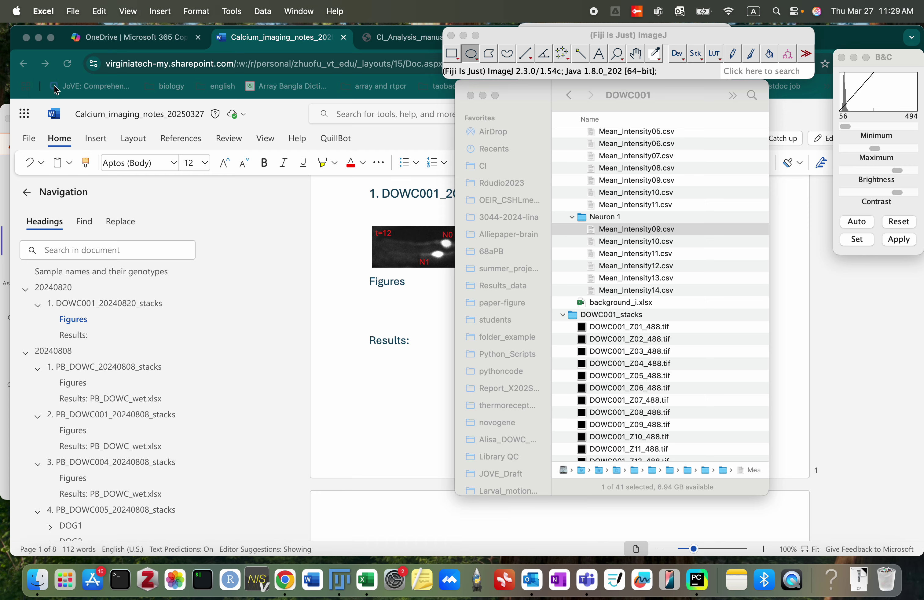
# Open DOWC001_Z08_488.tif from the DOWC001_stacks folder in Fiji and adjust its display range to 63–486.
pyautogui.click(624, 413)
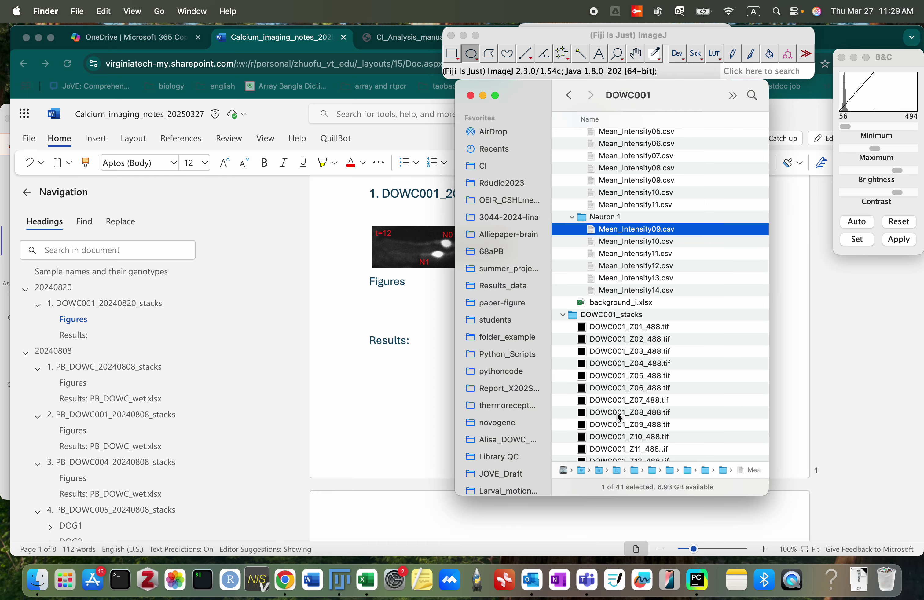
pyautogui.click(613, 413)
pyautogui.moveTo(604, 412); pyautogui.dragTo(592, 72)
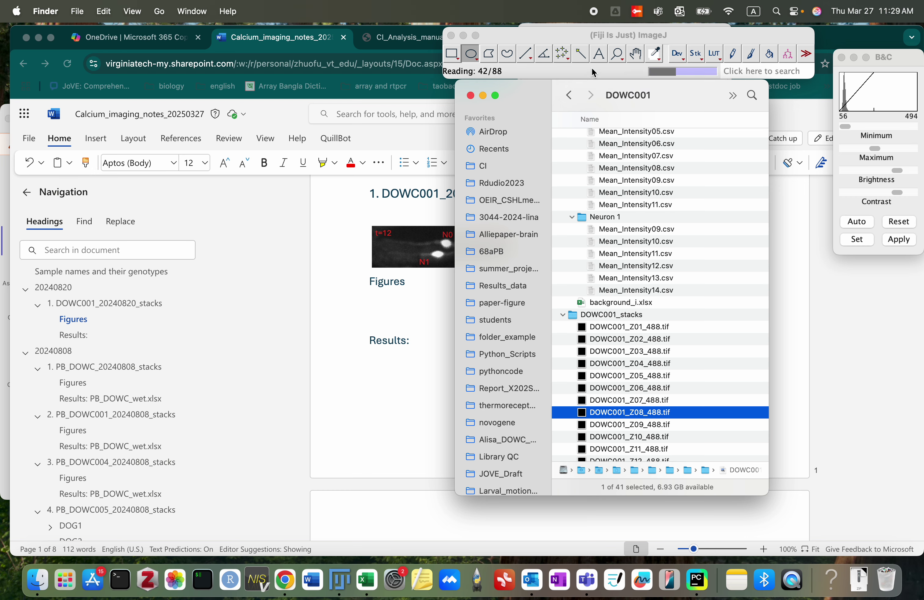
pyautogui.click(358, 309)
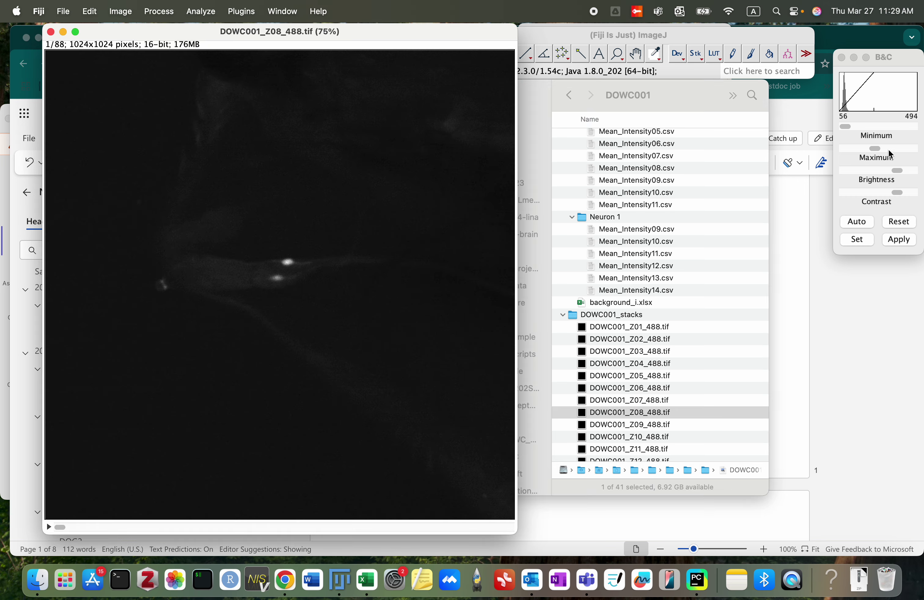
pyautogui.click(897, 222)
pyautogui.moveTo(912, 150); pyautogui.dragTo(879, 149)
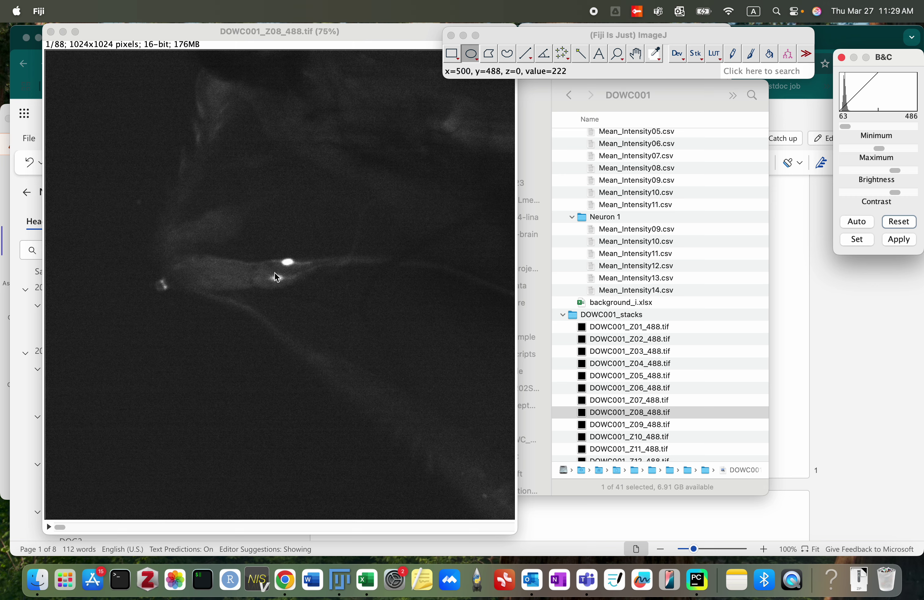
# Start TrackMate on the Z08 stack with Z and T swapped, and proceed to the DoG detector settings.
pyautogui.click(509, 35)
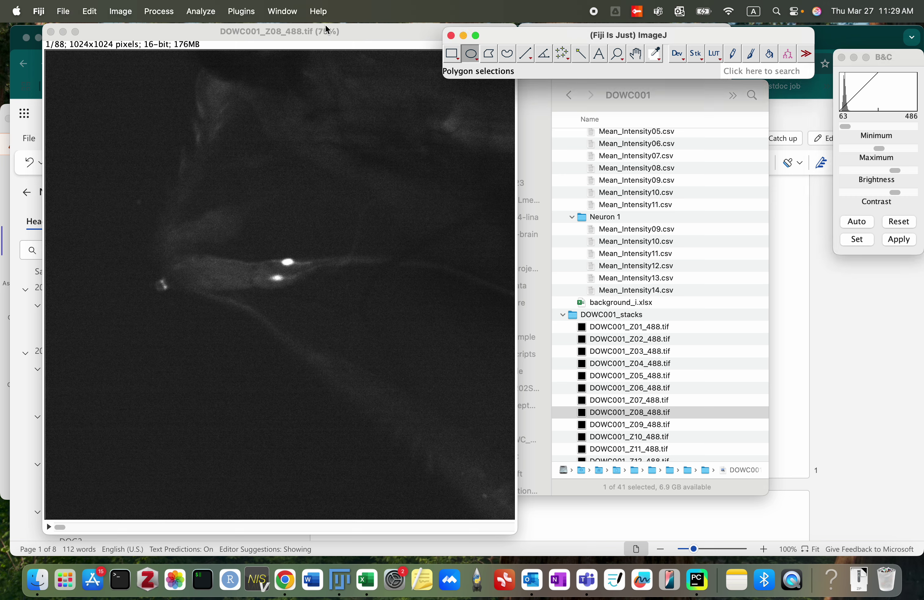
pyautogui.click(242, 11)
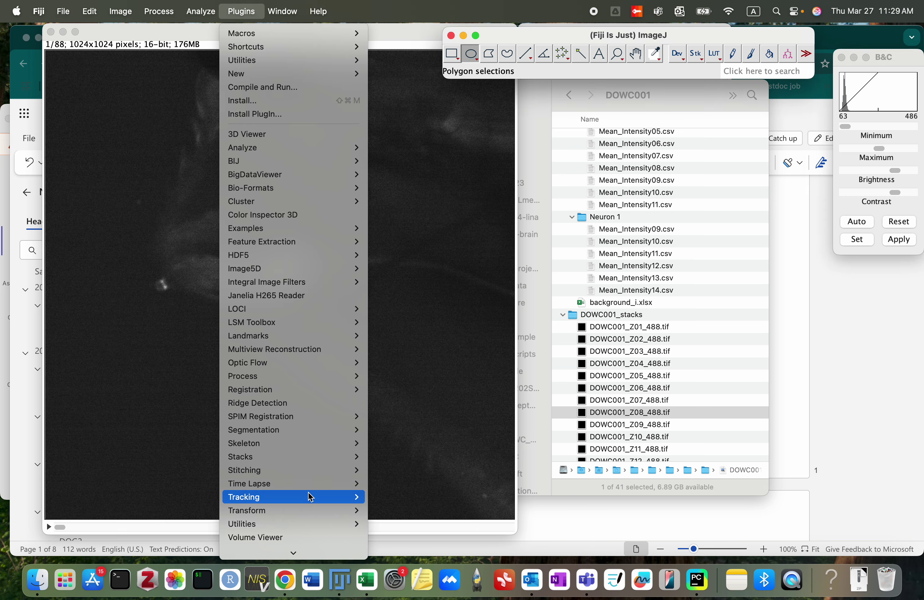
pyautogui.moveTo(309, 497)
pyautogui.click(424, 505)
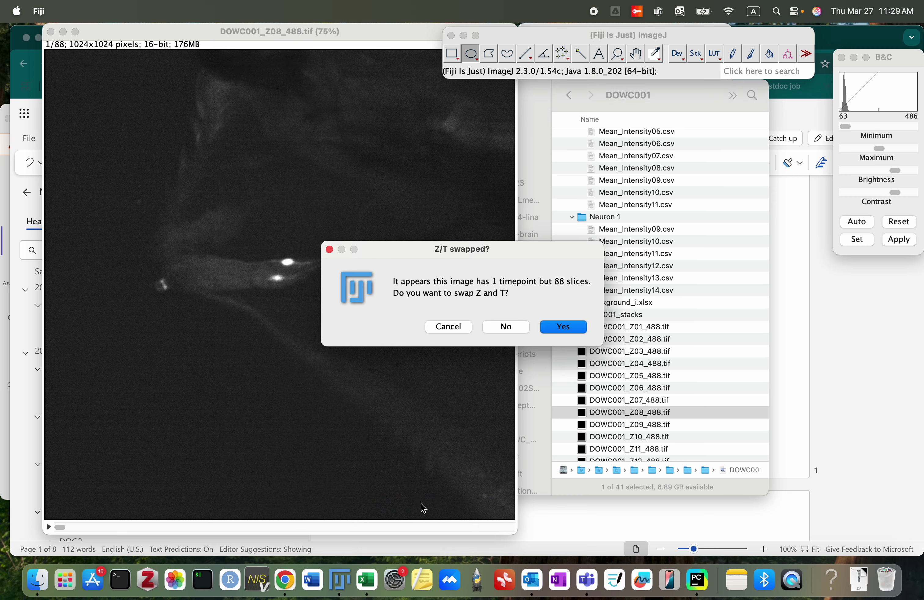
pyautogui.click(568, 328)
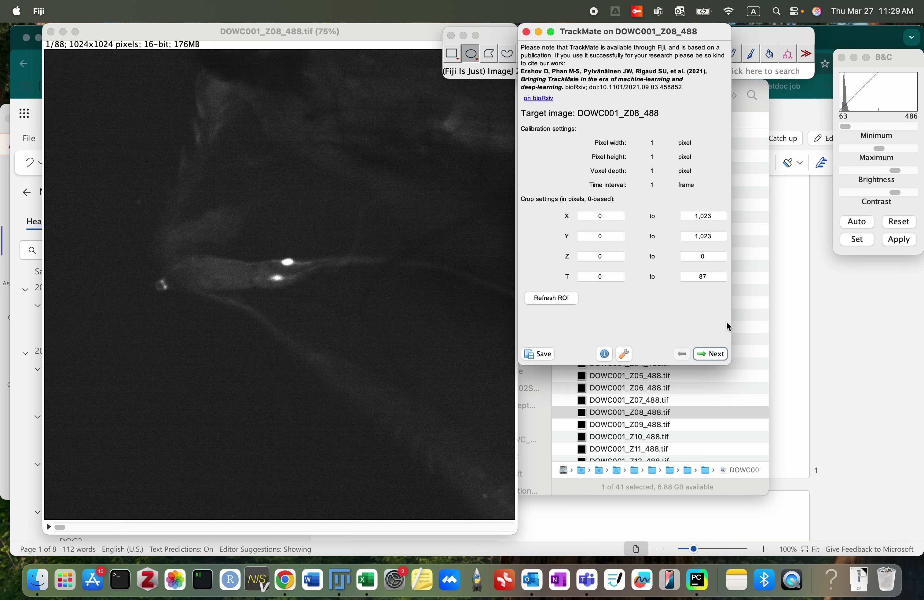
pyautogui.click(718, 353)
pyautogui.click(716, 353)
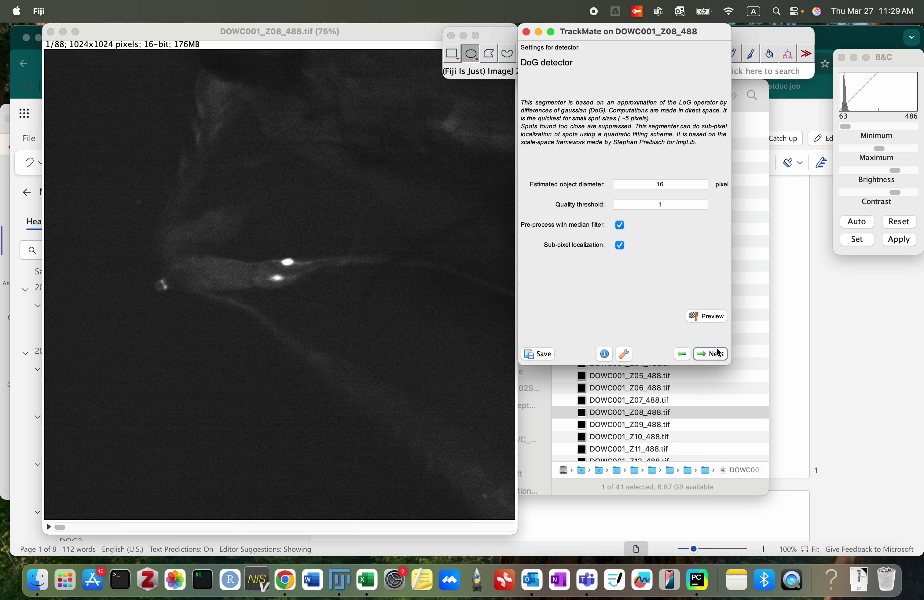
# Preview the DoG detection on frames 1 and 13, run it on the whole stack and close the error console.
pyautogui.click(713, 316)
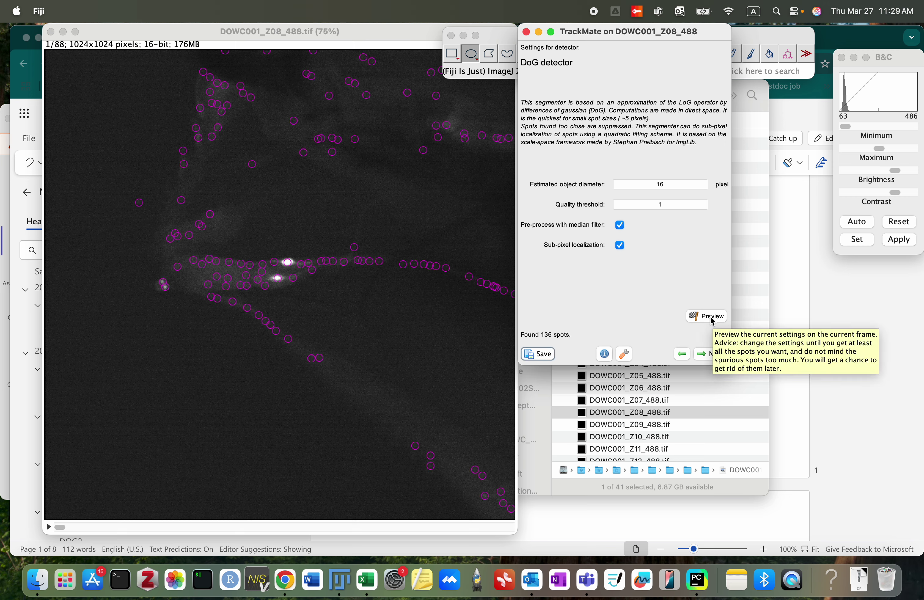
pyautogui.moveTo(63, 529); pyautogui.dragTo(122, 528)
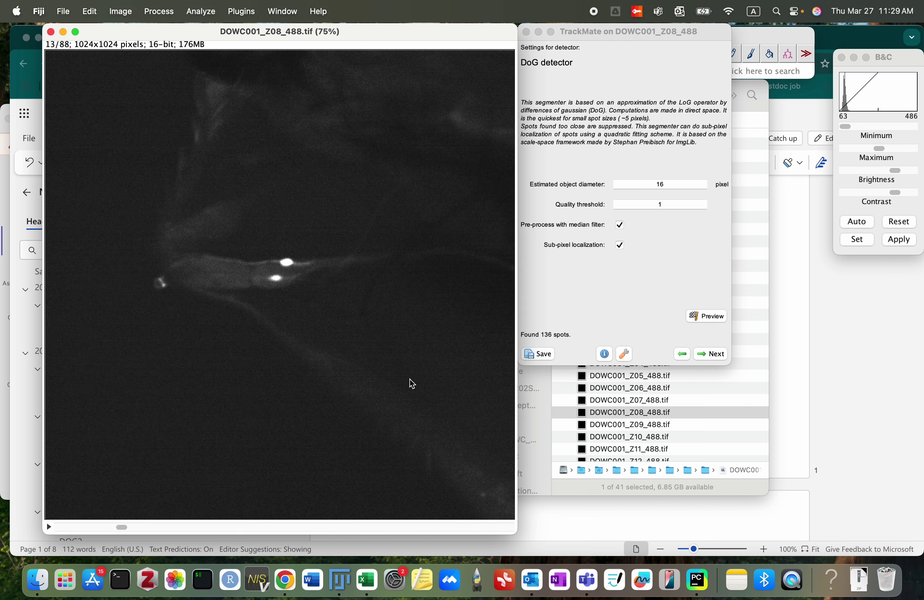
pyautogui.click(705, 315)
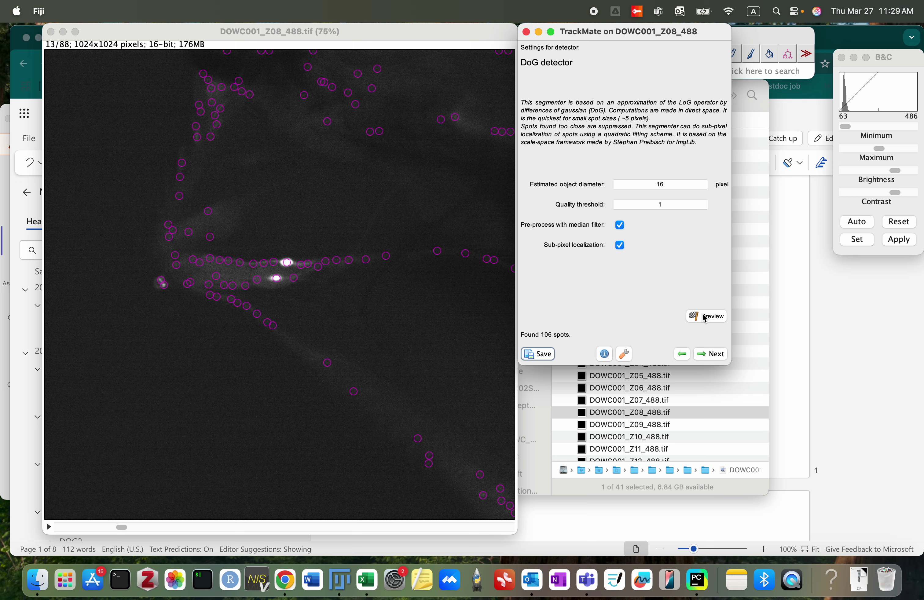
pyautogui.click(711, 354)
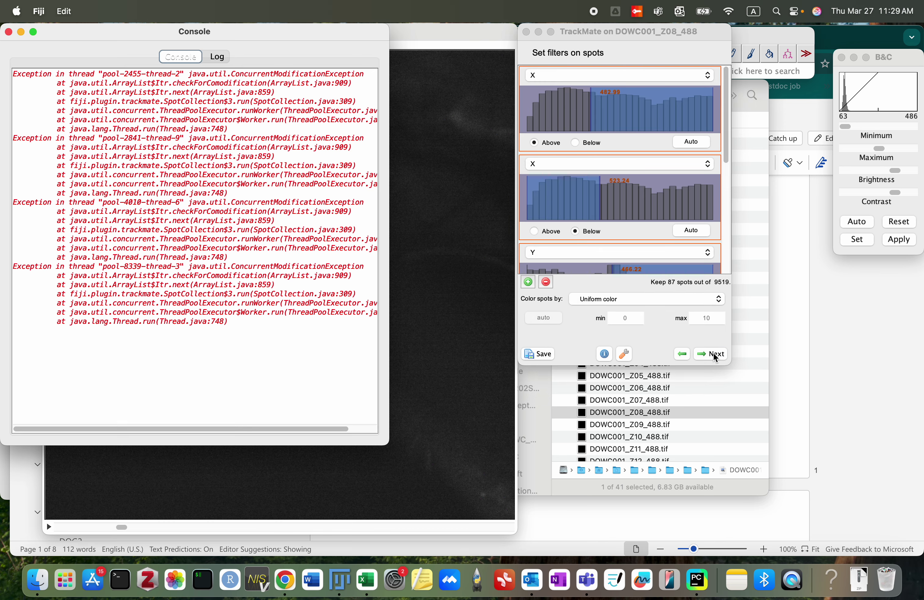
pyautogui.click(9, 31)
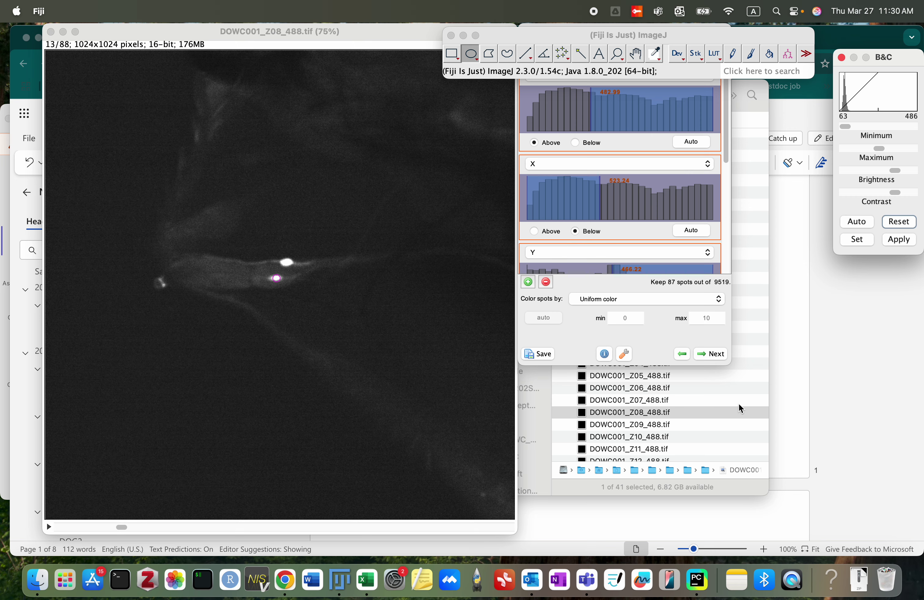
# Check the filtered spots across the early frames and set the Quality filter to keep spots above 3.18.
pyautogui.click(118, 528)
pyautogui.scroll(10, 118, 528)
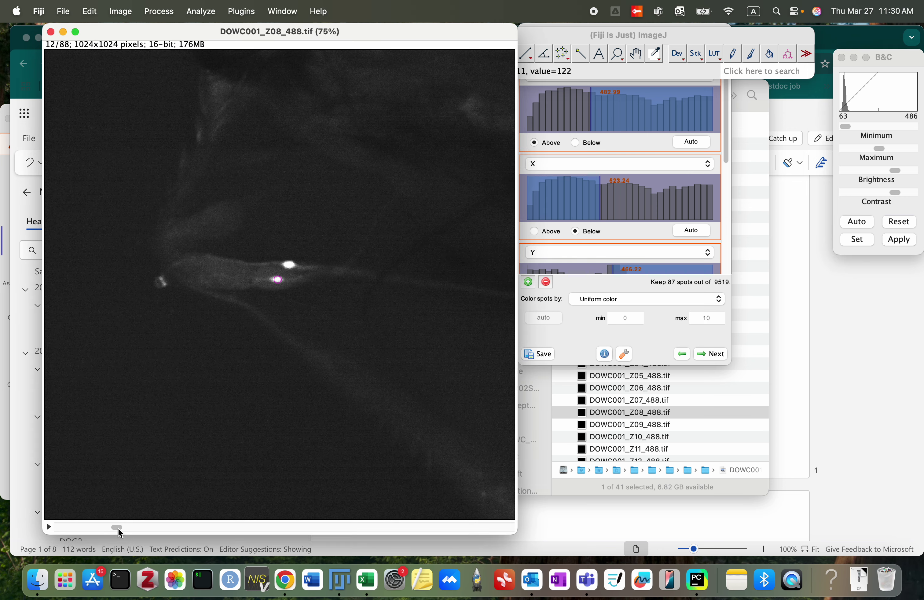
pyautogui.scroll(-9, 117, 528)
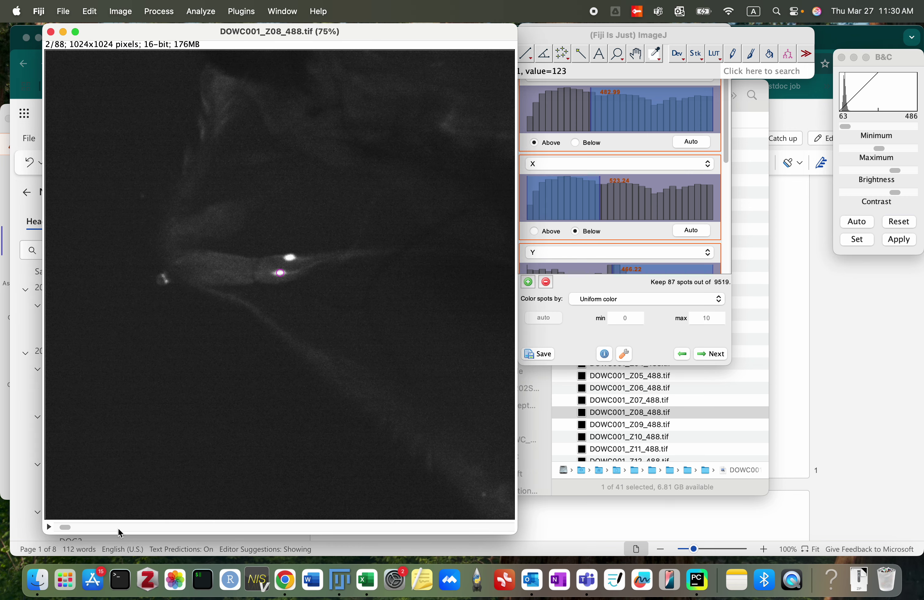
pyautogui.scroll(-4, 119, 530)
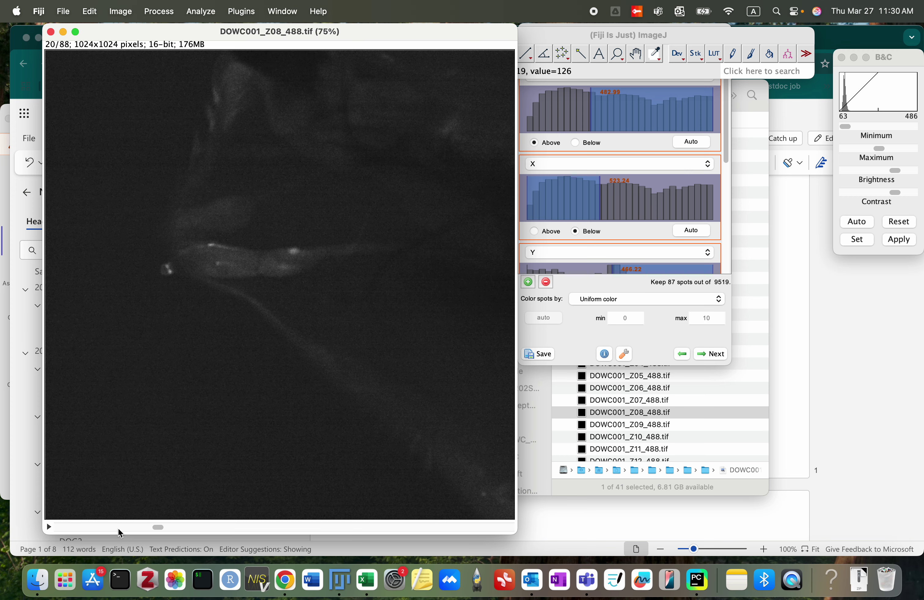
pyautogui.scroll(-3, 117, 528)
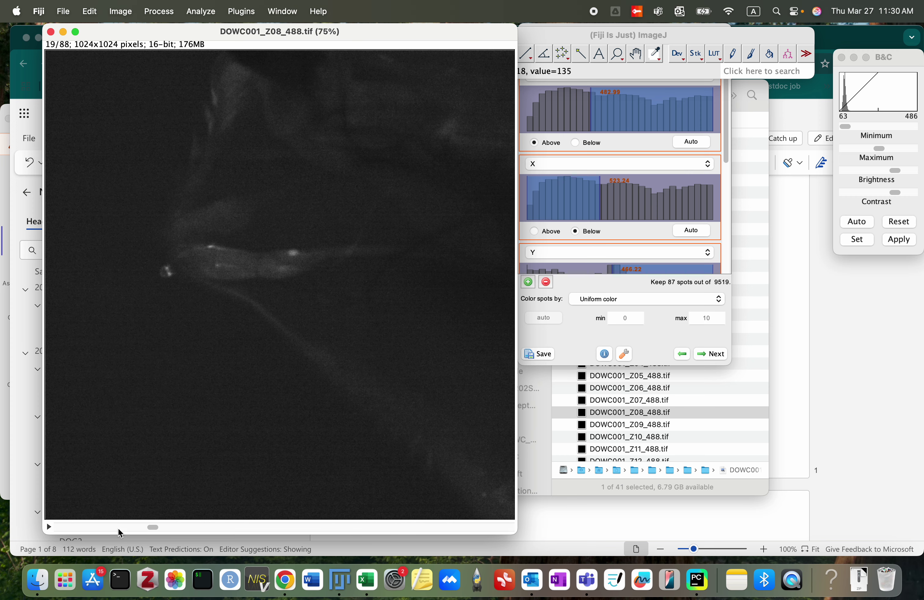
pyautogui.scroll(-5, 607, 228)
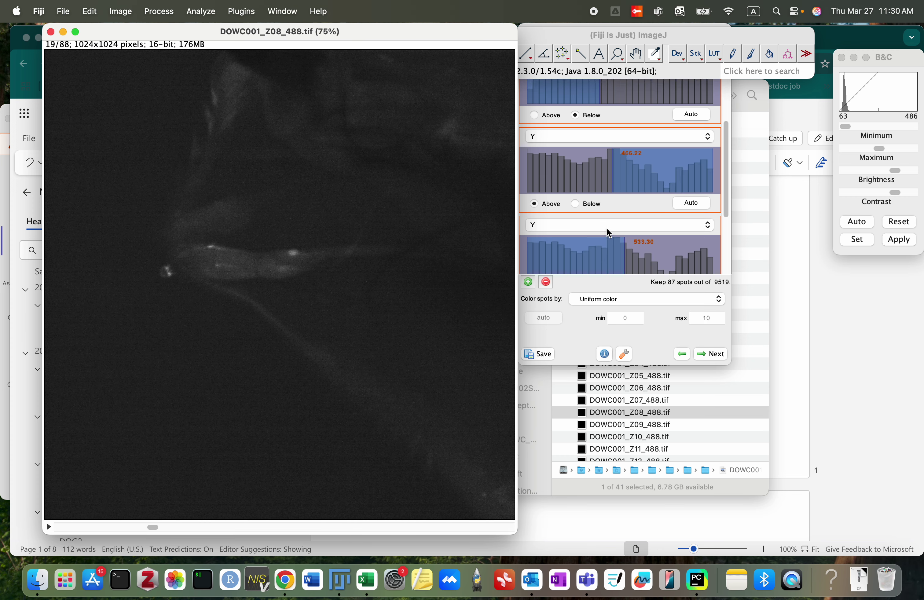
pyautogui.scroll(-1, 607, 229)
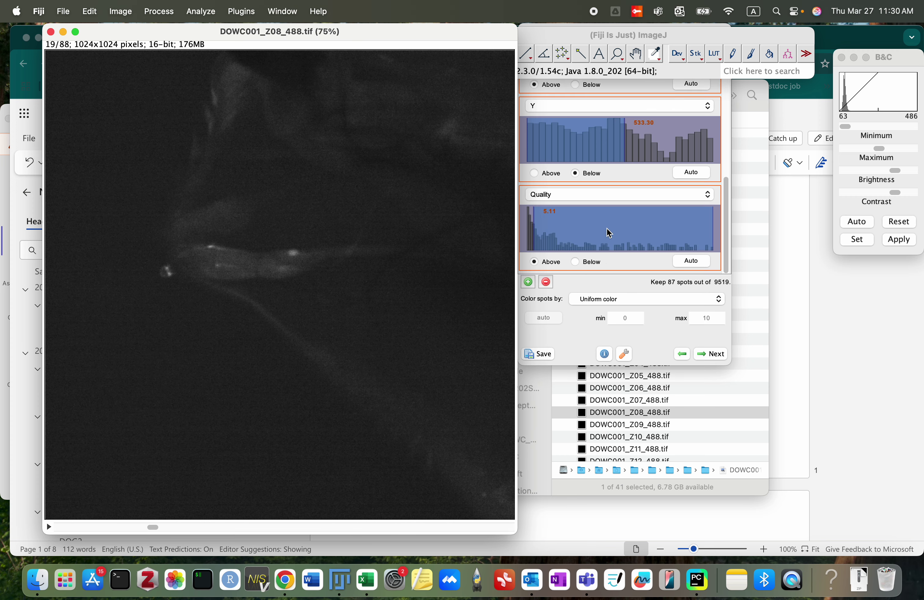
pyautogui.click(535, 227)
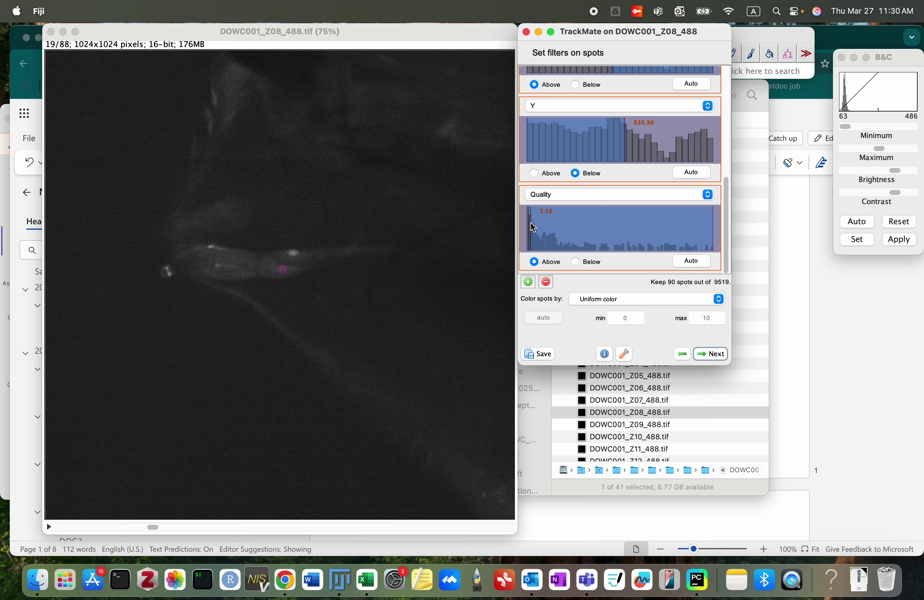
# Check the filtered spots frame by frame from frame 19 towards the end of the Z08 stack.
pyautogui.click(153, 525)
pyautogui.press('Right')
pyautogui.press('Right')
pyautogui.press('Right')
pyautogui.press('Right')
pyautogui.press('Right')
pyautogui.press('Right')
pyautogui.press('Right')
pyautogui.press('Right')
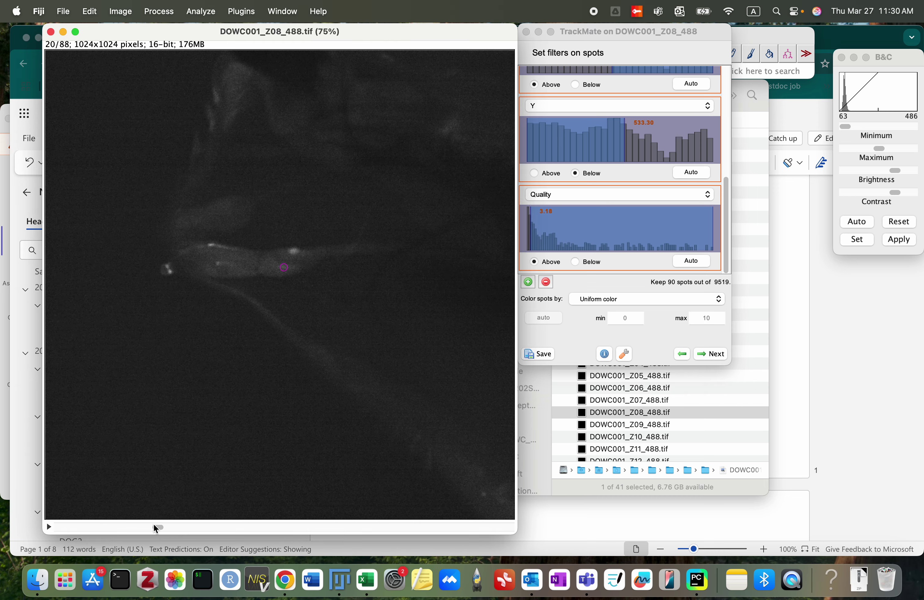
pyautogui.press('Right')
pyautogui.press('Right')
pyautogui.press('Right')
pyautogui.press('Right')
pyautogui.press('Right')
pyautogui.press('Right')
pyautogui.press('Right')
pyautogui.press('Right')
pyautogui.press('Right')
pyautogui.press('Right')
pyautogui.press('Right')
pyautogui.press('Right')
pyautogui.press('Right')
pyautogui.press('Right')
pyautogui.press('Right')
pyautogui.press('Right')
pyautogui.press('Right')
pyautogui.press('Right')
pyautogui.press('Right')
pyautogui.press('Right')
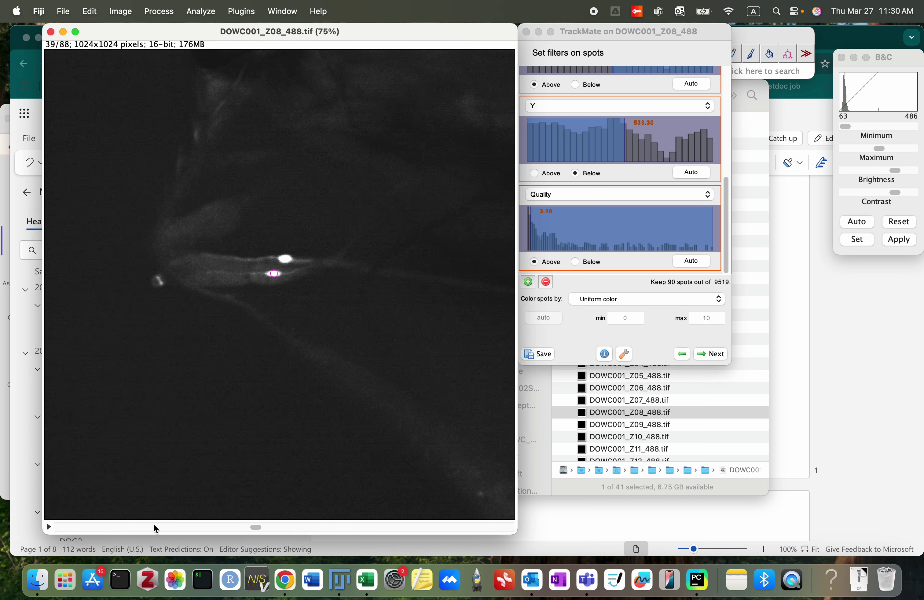
pyautogui.press('Right')
pyautogui.press('Right')
pyautogui.press('Right')
pyautogui.press('Right')
pyautogui.press('Right')
pyautogui.press('Right')
pyautogui.press('Right')
pyautogui.press('Right')
pyautogui.press('Right')
pyautogui.press('Right')
pyautogui.press('Right')
pyautogui.press('Right')
pyautogui.press('Right')
pyautogui.press('Right')
pyautogui.press('Right')
pyautogui.press('Right')
pyautogui.press('Right')
pyautogui.press('Right')
pyautogui.press('Right')
pyautogui.press('Right')
pyautogui.press('Right')
pyautogui.press('Right')
pyautogui.press('Right')
pyautogui.press('Right')
pyautogui.press('Right')
pyautogui.press('Right')
pyautogui.press('Right')
pyautogui.press('Right')
pyautogui.press('Right')
pyautogui.press('Right')
pyautogui.press('Right')
pyautogui.press('Right')
pyautogui.press('Right')
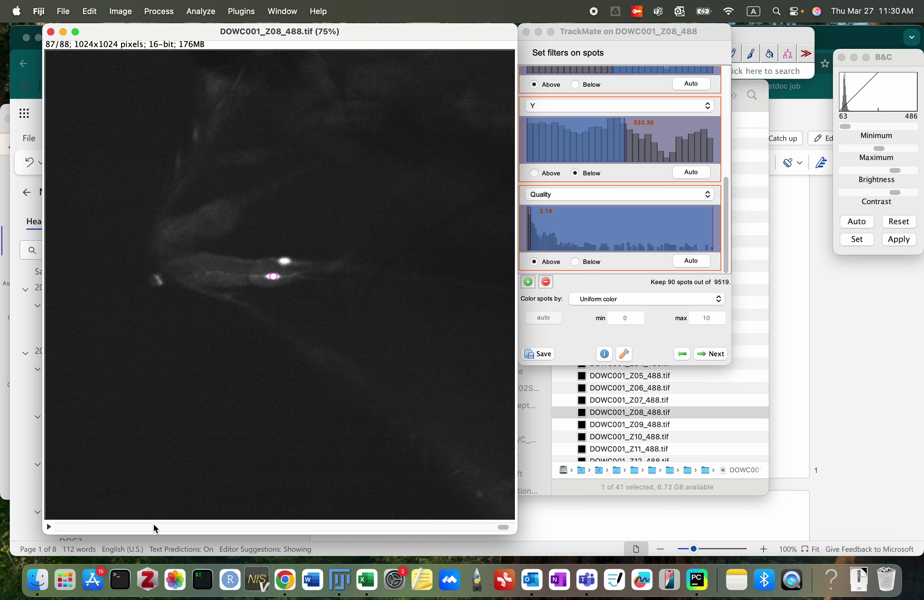
# Recheck the filtered spots backwards through the Z08 stack to frame 1.
pyautogui.press('Left')
pyautogui.press('Left')
pyautogui.press('Left')
pyautogui.press('Left')
pyautogui.press('Left')
pyautogui.press('Left')
pyautogui.press('Left')
pyautogui.press('Left')
pyautogui.press('Left')
pyautogui.press('Left')
pyautogui.press('Left')
pyautogui.press('Left')
pyautogui.press('Left')
pyautogui.press('Left')
pyautogui.press('Left')
pyautogui.press('Left')
pyautogui.press('Left')
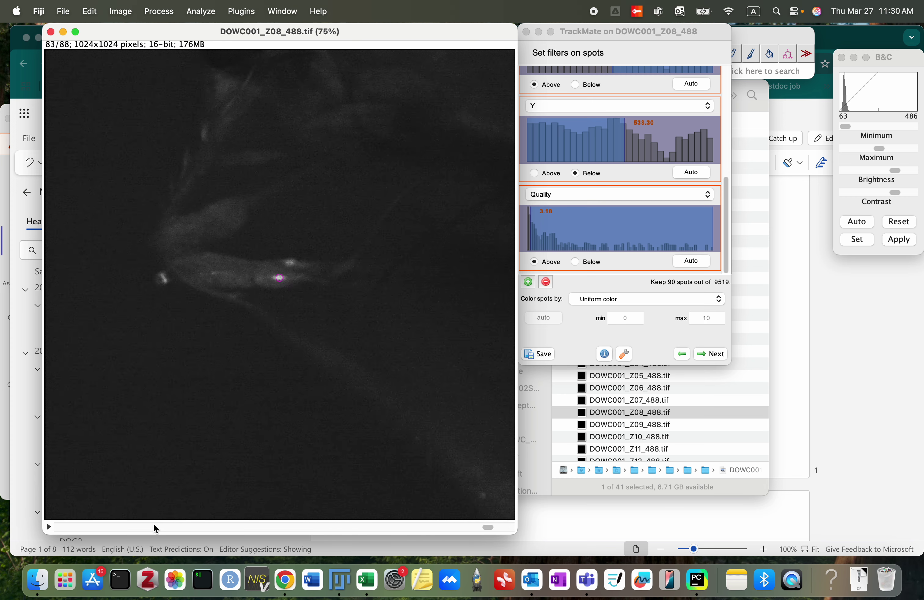
pyautogui.press('Left')
pyautogui.press('Left')
pyautogui.press('Left')
pyautogui.press('Left')
pyautogui.press('Left')
pyautogui.press('Left')
pyautogui.press('Left')
pyautogui.press('Left')
pyautogui.press('Left')
pyautogui.press('Left')
pyautogui.press('Left')
pyautogui.press('Left')
pyautogui.press('Left')
pyautogui.press('Left')
pyautogui.press('Left')
pyautogui.press('Left')
pyautogui.press('Left')
pyautogui.press('Left')
pyautogui.press('Left')
pyautogui.press('Left')
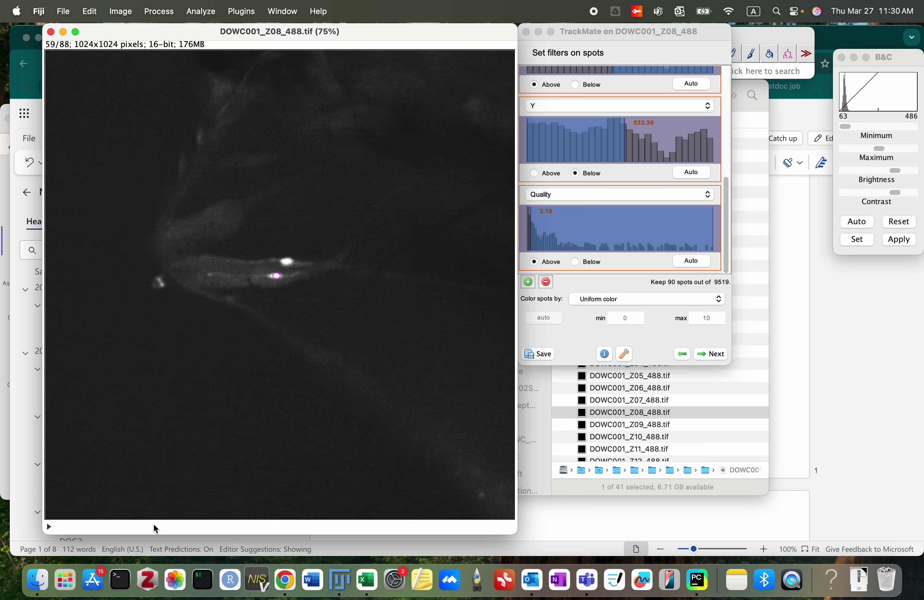
pyautogui.press('Left')
pyautogui.press('Left')
pyautogui.press('Left')
pyautogui.press('Left')
pyautogui.press('Left')
pyautogui.press('Left')
pyautogui.press('Left')
pyautogui.press('Left')
pyautogui.press('Left')
pyautogui.press('Left')
pyautogui.press('Left')
pyautogui.press('Left')
pyautogui.press('Left')
pyautogui.press('Left')
pyautogui.press('Left')
pyautogui.press('Left')
pyautogui.press('Left')
pyautogui.press('Left')
pyautogui.press('Left')
pyautogui.press('Left')
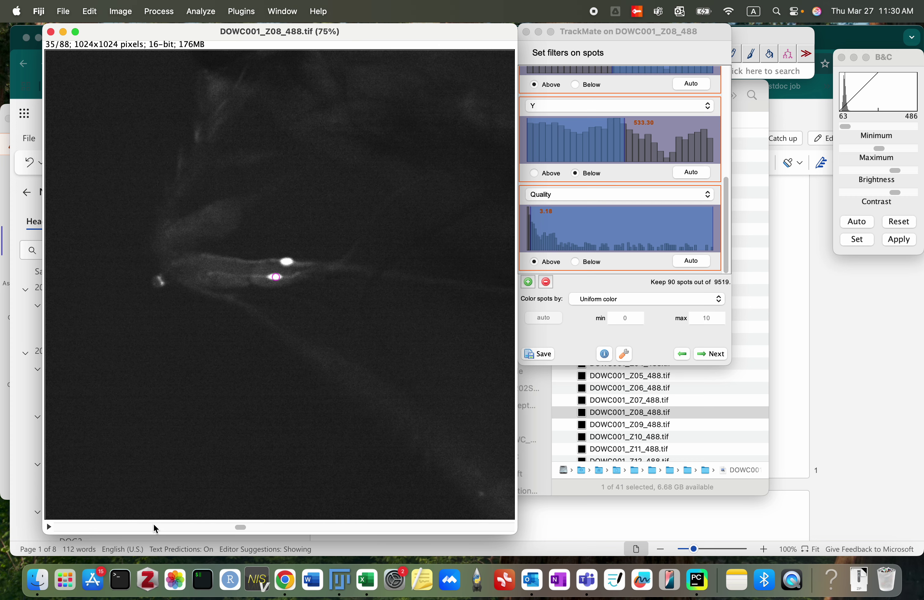
pyautogui.press('Left')
pyautogui.press('Left')
pyautogui.press('Left')
pyautogui.press('Left')
pyautogui.press('Left')
pyautogui.press('Left')
pyautogui.press('Left')
pyautogui.press('Left')
pyautogui.press('Left')
pyautogui.press('Left')
pyautogui.press('Left')
pyautogui.press('Left')
pyautogui.press('Left')
pyautogui.press('Left')
pyautogui.press('Left')
pyautogui.press('Left')
pyautogui.press('Left')
pyautogui.press('Left')
pyautogui.press('Left')
pyautogui.press('Left')
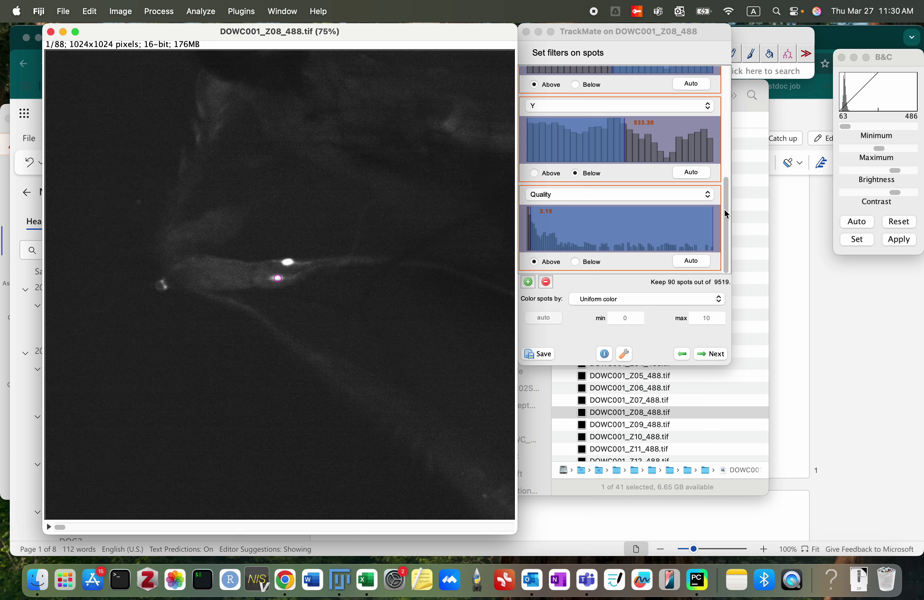
# Link the filtered spots with the Simple LAP tracker, adding no track filters, and hide the track overlay.
pyautogui.click(699, 353)
pyautogui.click(701, 353)
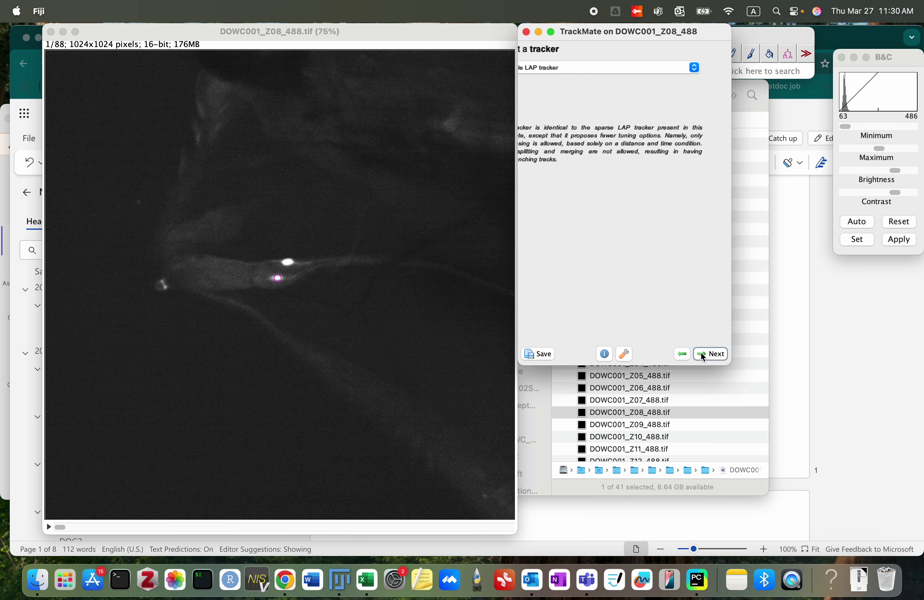
pyautogui.click(701, 353)
pyautogui.click(701, 353)
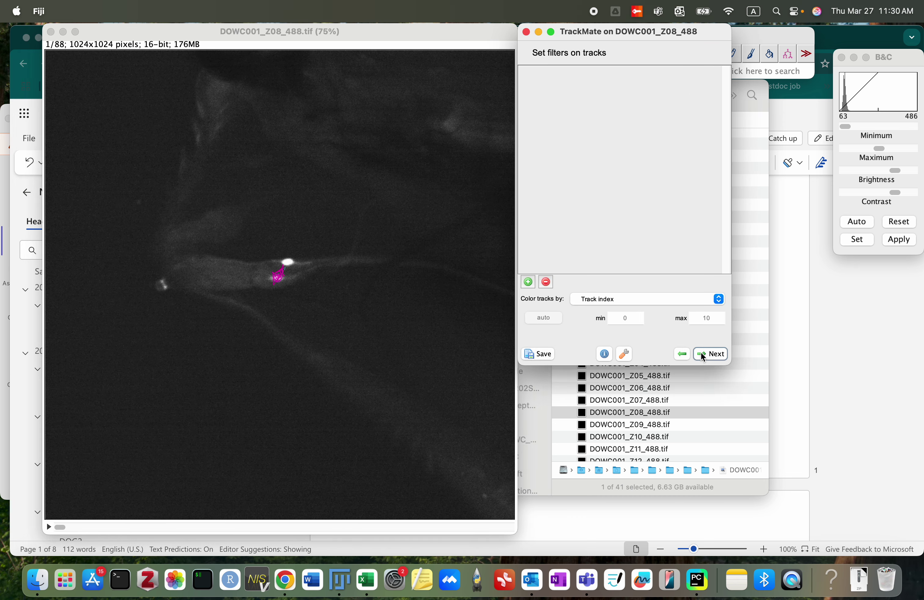
pyautogui.click(700, 353)
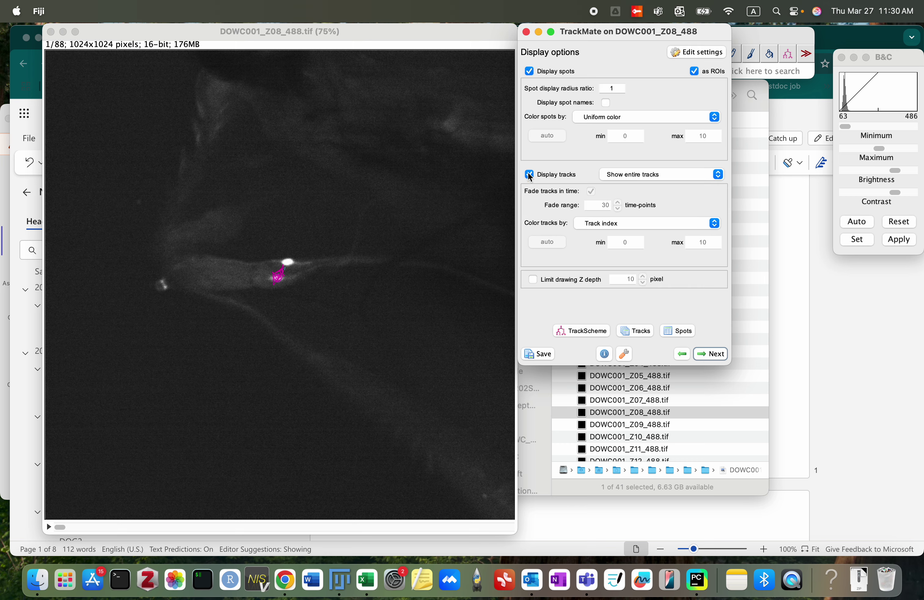
pyautogui.click(529, 175)
# Open the table of all spots sorted by Track ID and inspect the Track ID 1 spots in the stack.
pyautogui.click(678, 331)
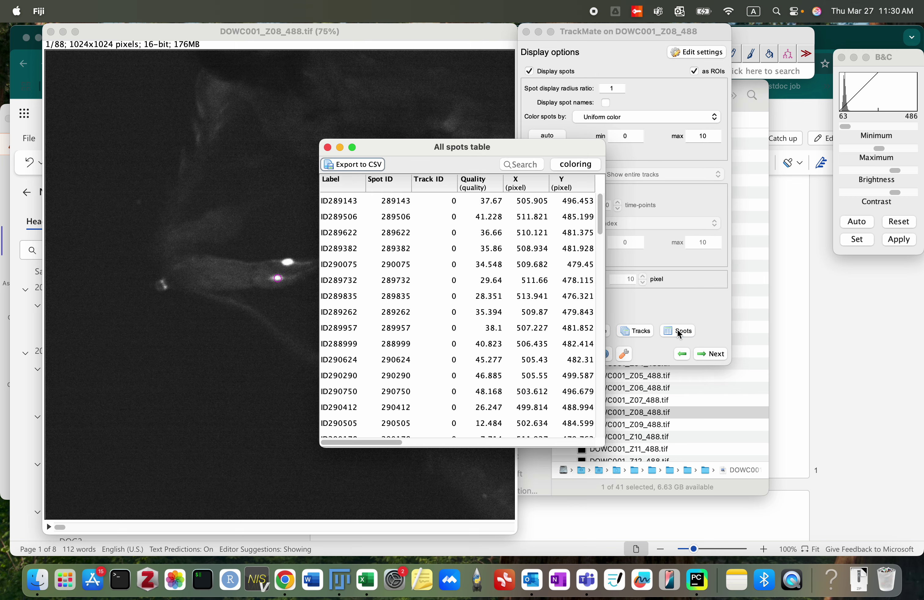
pyautogui.scroll(-10, 437, 303)
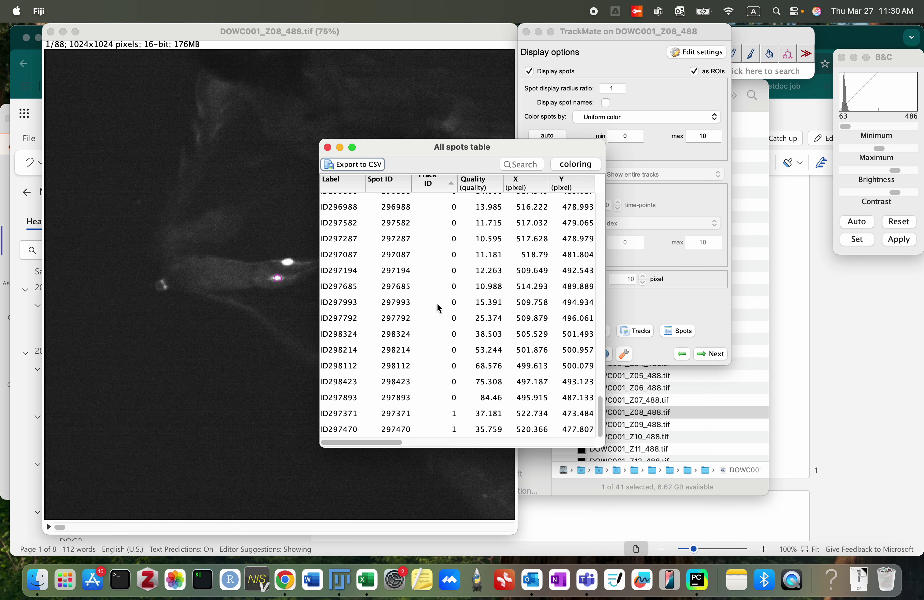
pyautogui.click(450, 416)
pyautogui.click(450, 431)
pyautogui.click(449, 418)
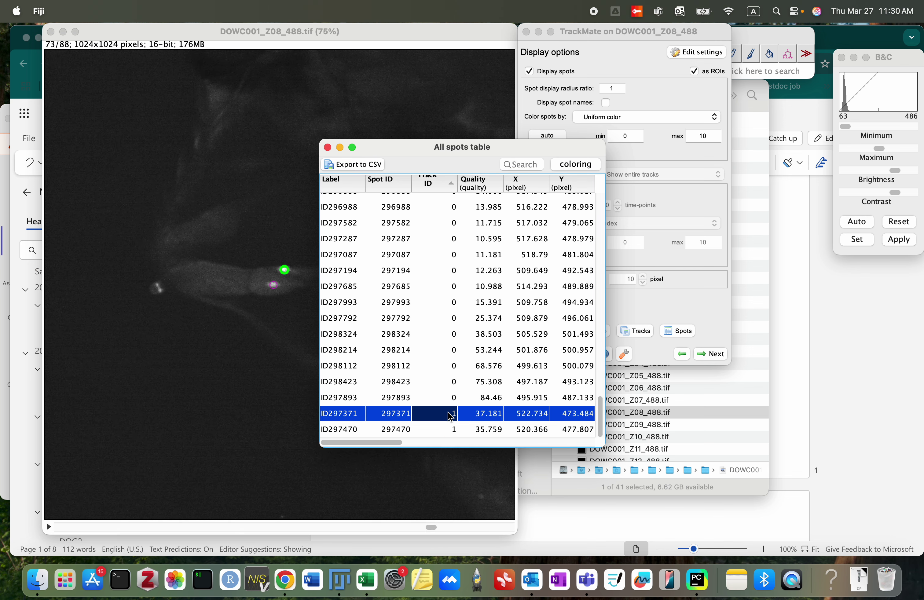
# Step through the Track ID 0 spots in the table back to frame 1, checking each spot's position in the Z08 stack.
pyautogui.click(449, 405)
pyautogui.press('Up')
pyautogui.press('Up')
pyautogui.press('Up')
pyautogui.press('Up')
pyautogui.press('Up')
pyautogui.press('Up')
pyautogui.press('Up')
pyautogui.press('Up')
pyautogui.press('Up')
pyautogui.press('Up')
pyautogui.press('Up')
pyautogui.press('Up')
pyautogui.press('Up')
pyautogui.press('Up')
pyautogui.press('Up')
pyautogui.press('Up')
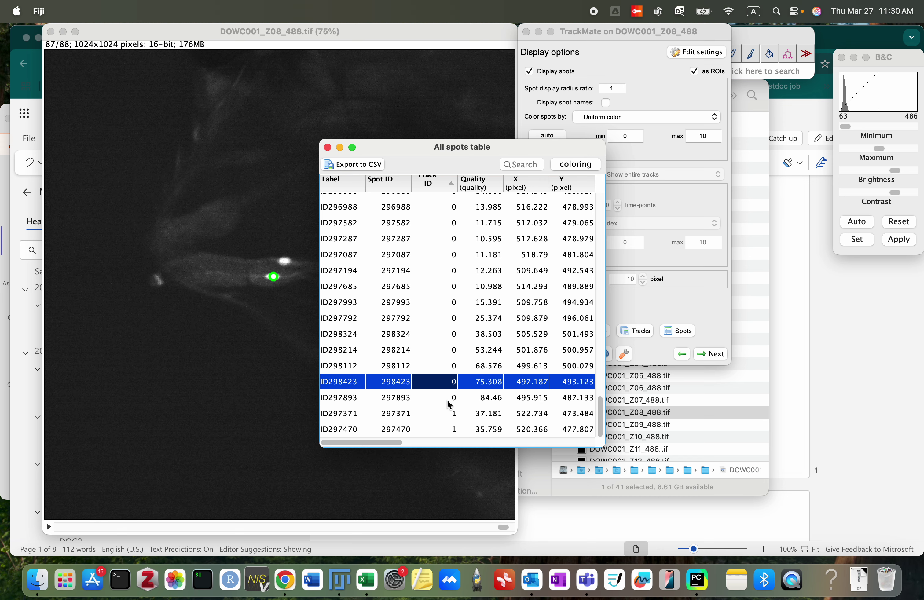
pyautogui.press('Up')
pyautogui.press('Up')
pyautogui.press('Up')
pyautogui.press('Up')
pyautogui.press('Up')
pyautogui.press('Up')
pyautogui.press('Up')
pyautogui.press('Up')
pyautogui.press('Up')
pyautogui.press('Up')
pyautogui.press('Up')
pyautogui.press('Up')
pyautogui.press('Up')
pyautogui.press('Up')
pyautogui.press('Up')
pyautogui.press('Up')
pyautogui.press('Up')
pyautogui.press('Up')
pyautogui.press('Up')
pyautogui.press('Up')
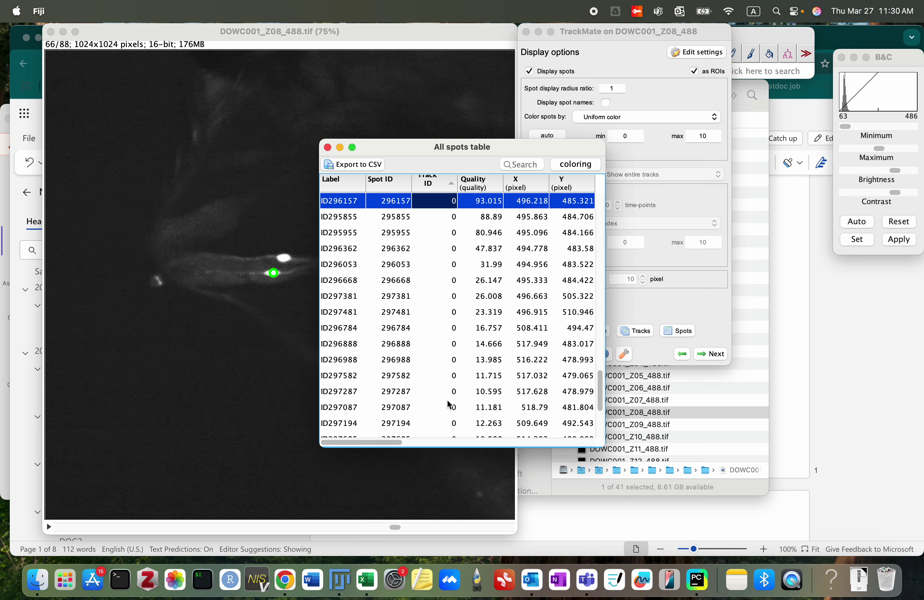
pyautogui.press('Up')
pyautogui.press('Up')
pyautogui.press('Up')
pyautogui.press('Up')
pyautogui.press('Up')
pyautogui.press('Up')
pyautogui.press('Up')
pyautogui.press('Up')
pyautogui.press('Up')
pyautogui.press('Up')
pyautogui.press('Up')
pyautogui.press('Up')
pyautogui.press('Up')
pyautogui.press('Up')
pyautogui.press('Up')
pyautogui.press('Up')
pyautogui.press('Up')
pyautogui.press('Up')
pyautogui.press('Up')
pyautogui.press('Up')
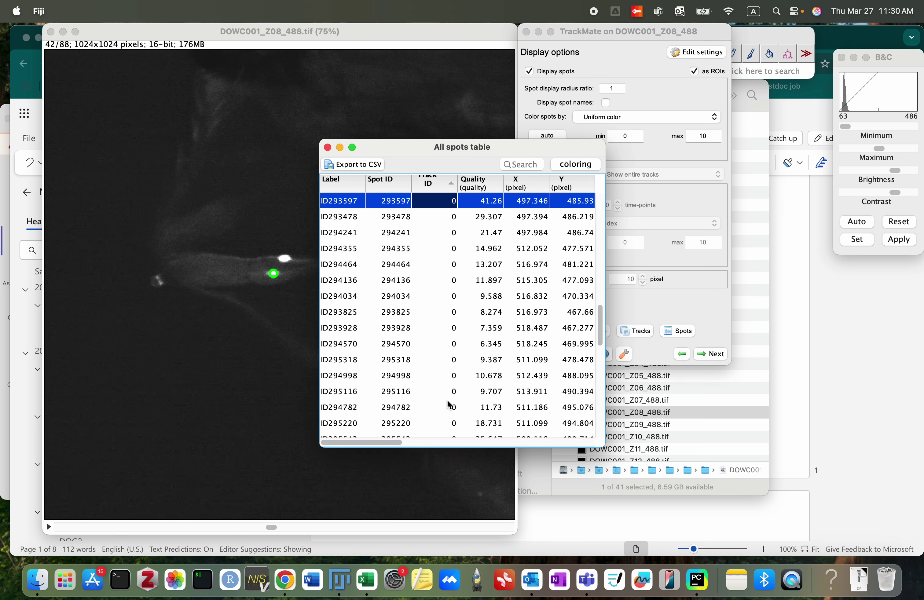
pyautogui.press('Up')
pyautogui.press('Up')
pyautogui.press('Up')
pyautogui.press('Up')
pyautogui.press('Up')
pyautogui.press('Up')
pyautogui.press('Up')
pyautogui.press('Up')
pyautogui.press('Up')
pyautogui.press('Up')
pyautogui.press('Up')
pyautogui.press('Up')
pyautogui.press('Up')
pyautogui.press('Up')
pyautogui.press('Up')
pyautogui.press('Up')
pyautogui.press('Up')
pyautogui.press('Up')
pyautogui.press('Up')
pyautogui.press('Up')
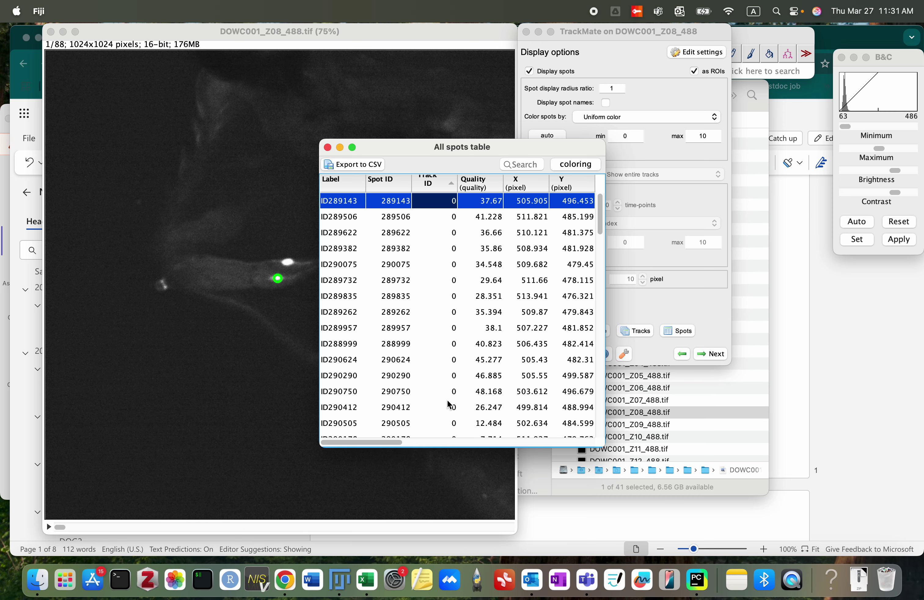
# Export the spots table to the Neuron 1 folder as Mean_Intensity08.csv.
pyautogui.click(359, 157)
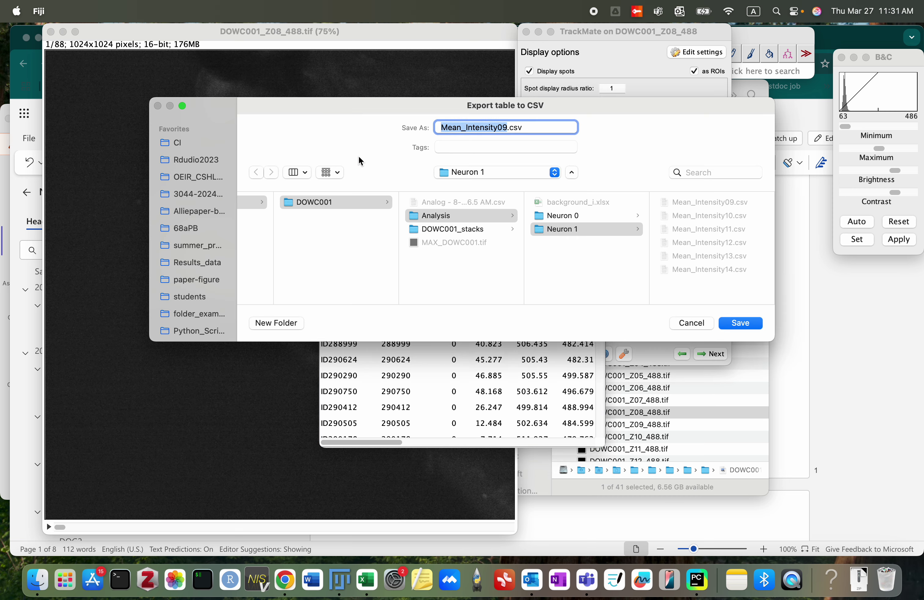
pyautogui.click(625, 229)
pyautogui.click(502, 124)
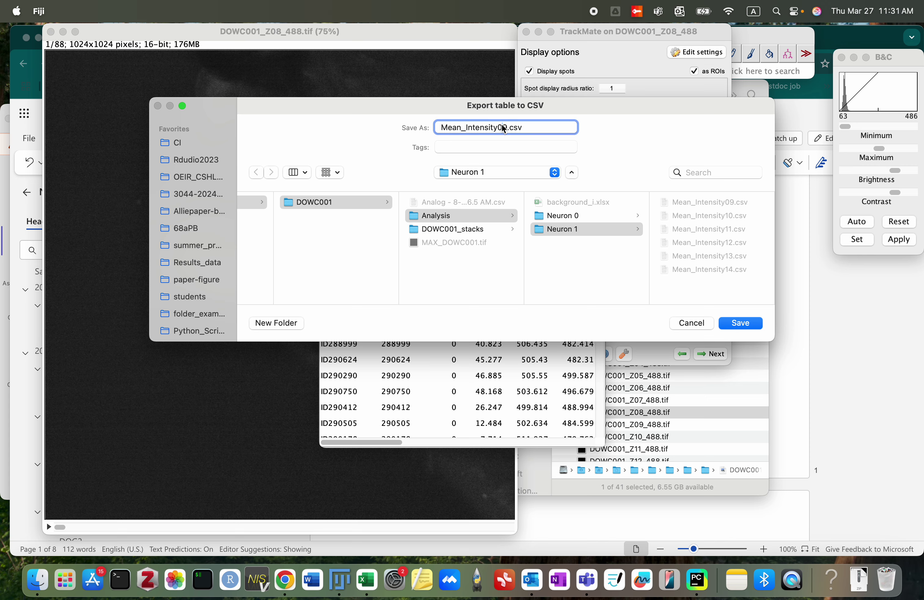
pyautogui.press('Right')
pyautogui.press('BackSpace')
pyautogui.press('Return')
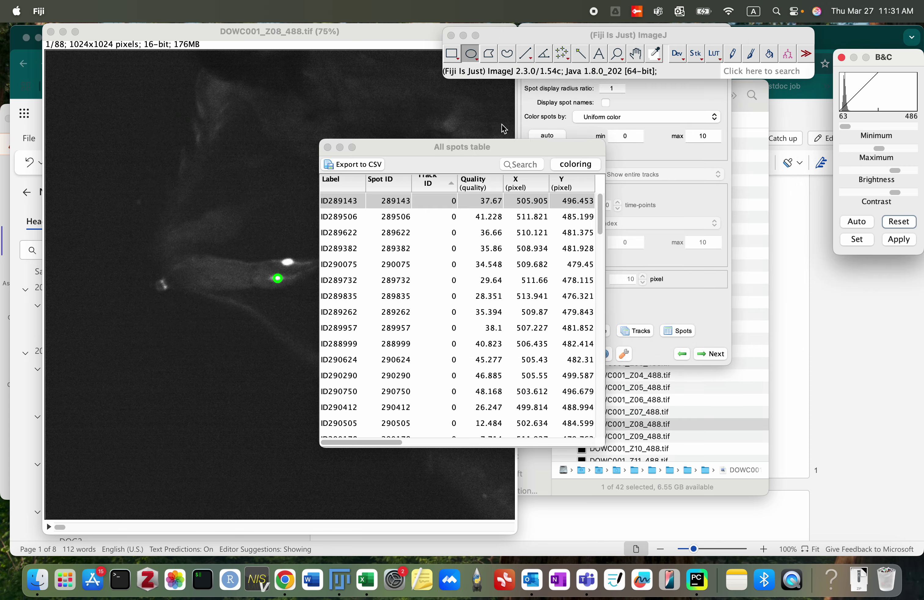
# Open Neuron 1's Mean_Intensity08.csv in Microsoft Excel without converting the data.
pyautogui.click(760, 145)
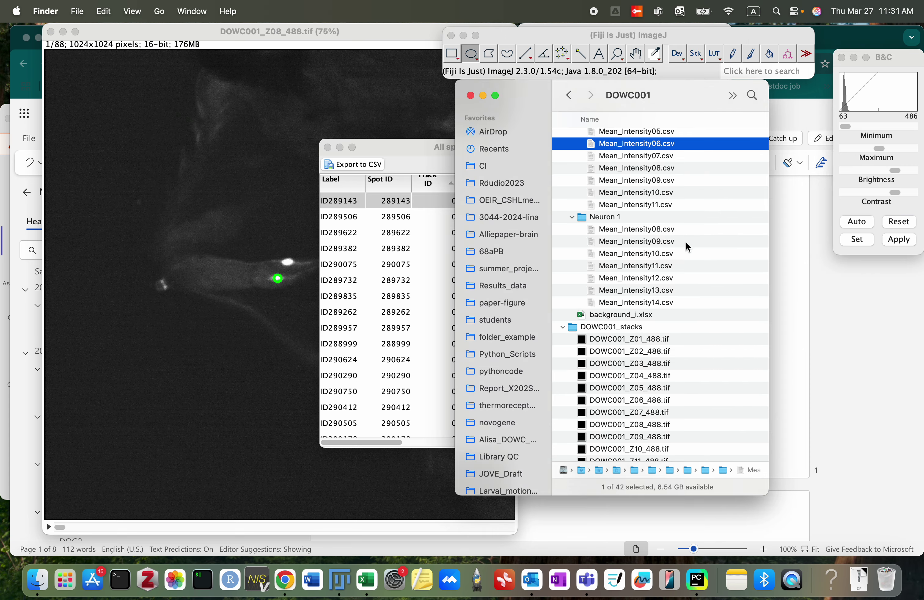
pyautogui.click(691, 231)
pyautogui.rightClick(690, 230)
pyautogui.moveTo(721, 257)
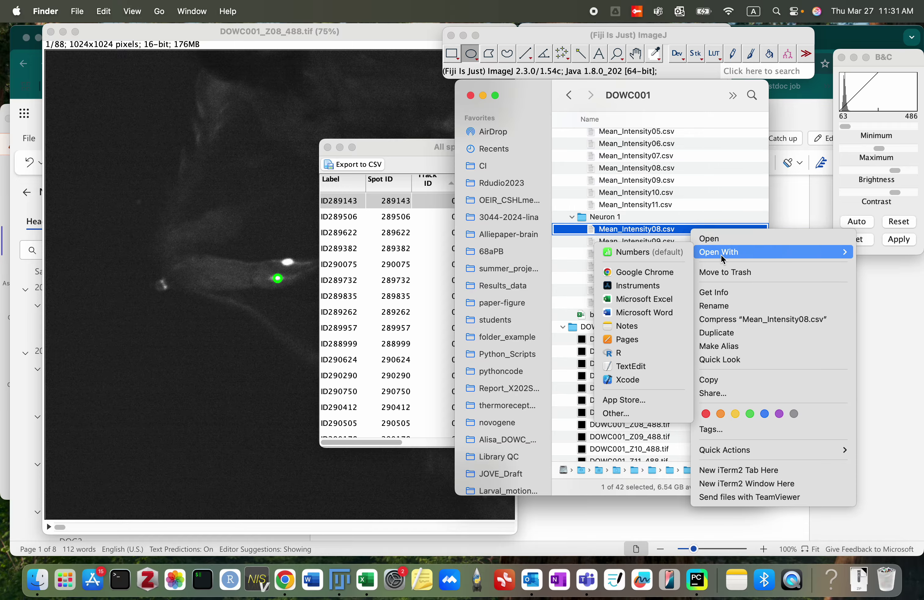
pyautogui.click(615, 299)
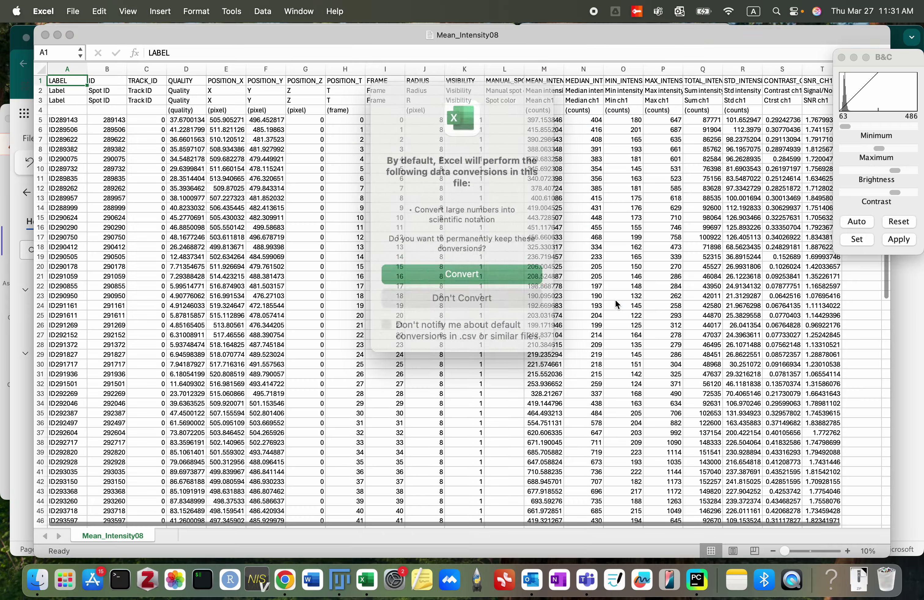
pyautogui.click(490, 288)
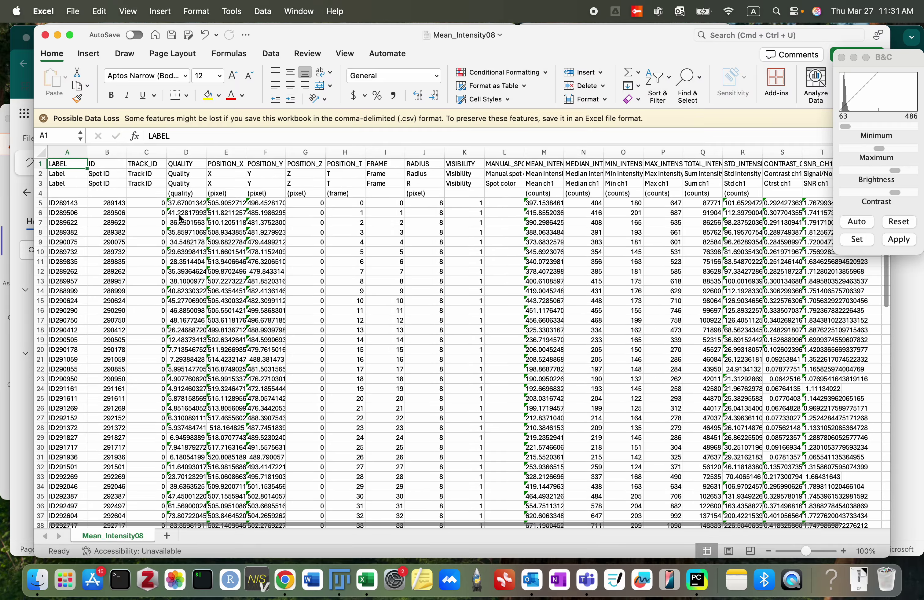
# Delete the redundant header rows 2 to 4 from the Mean_Intensity08 sheet.
pyautogui.click(102, 197)
pyautogui.click(39, 172)
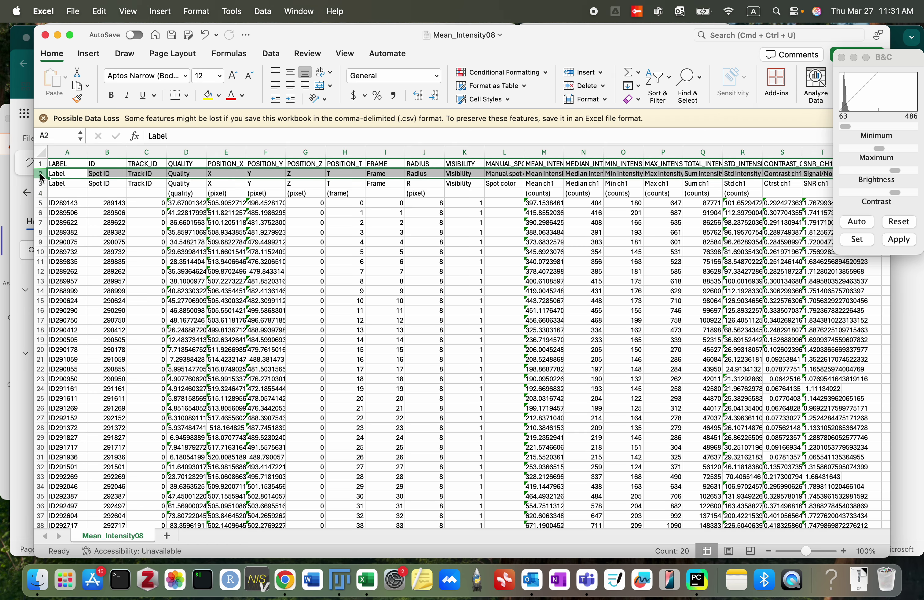
pyautogui.keyDown('shift'); pyautogui.click(41, 194); pyautogui.keyUp('shift')
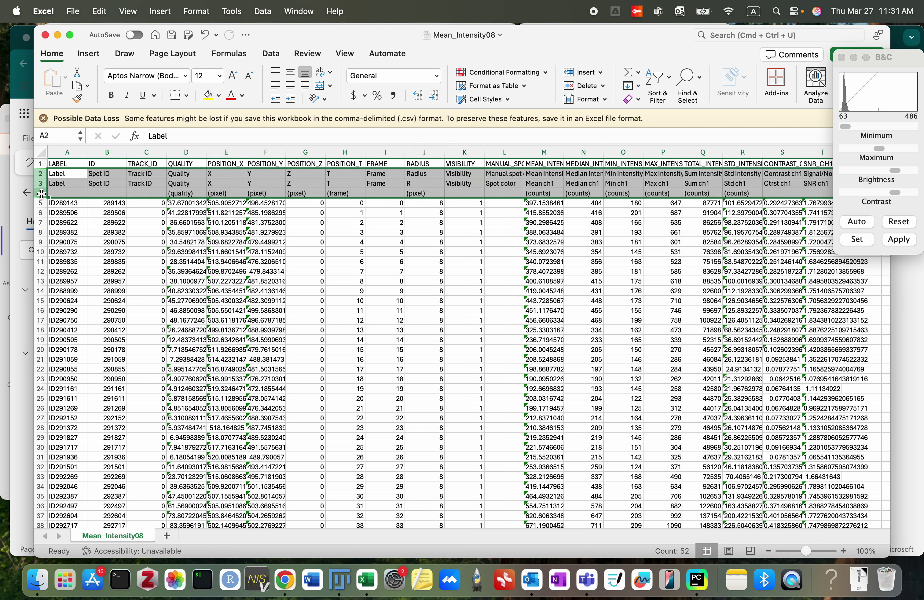
pyautogui.rightClick(97, 186)
pyautogui.click(113, 268)
# Delete rows 90 and 91 with the Track ID 1 spots at the end of the data.
pyautogui.scroll(-15, 129, 339)
pyautogui.scroll(2, 129, 343)
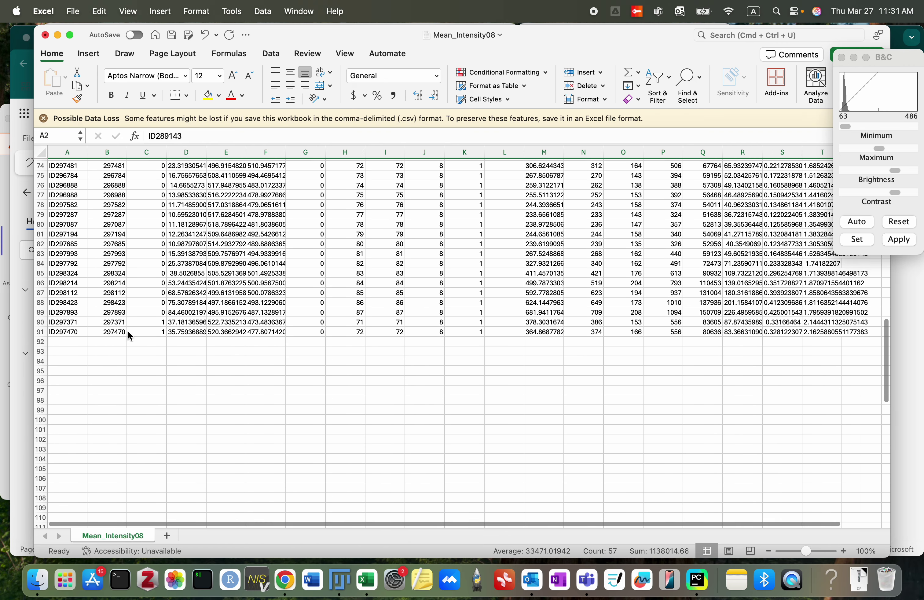
pyautogui.click(43, 321)
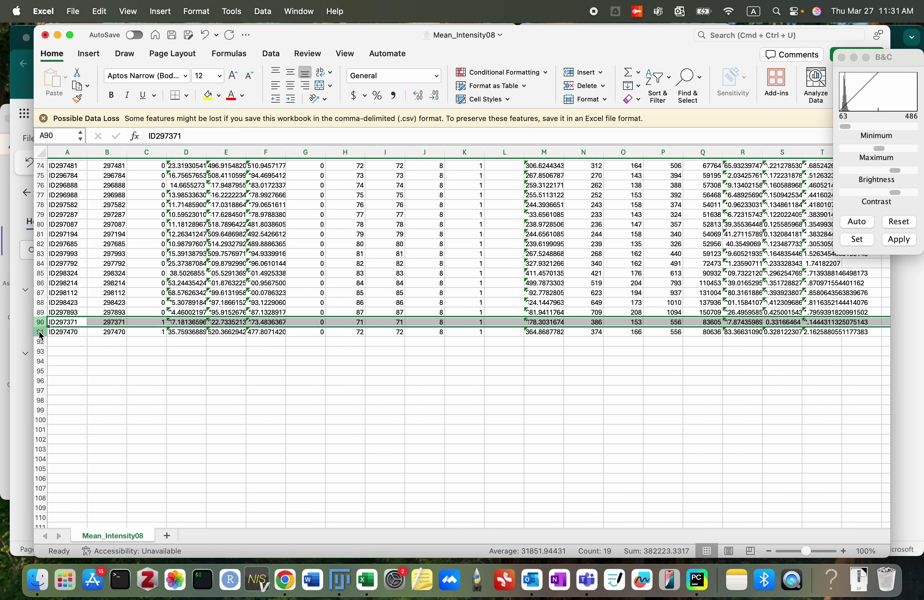
pyautogui.keyDown('shift'); pyautogui.click(41, 332); pyautogui.keyUp('shift')
pyautogui.rightClick(81, 323)
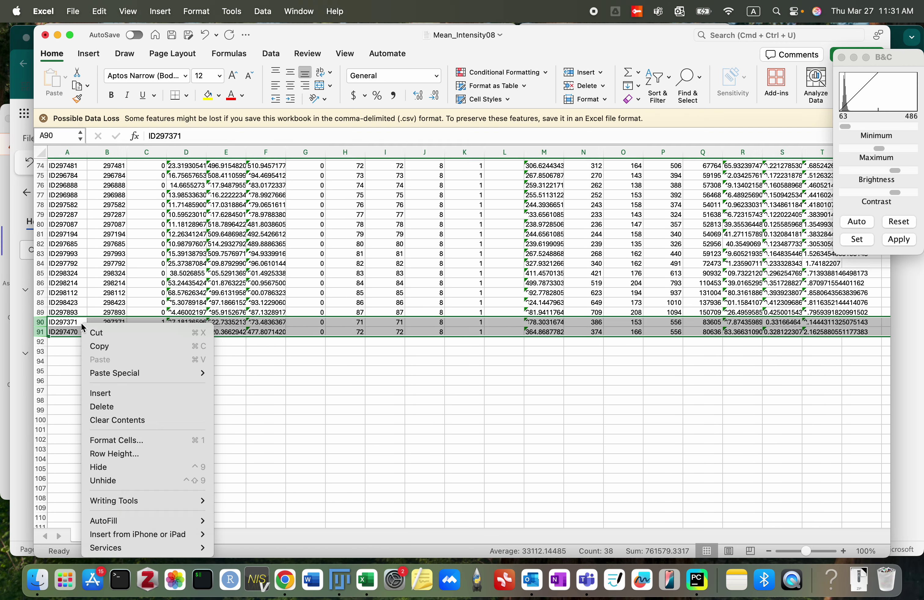
pyautogui.click(126, 408)
# Highlight duplicate values in the POSITION_T column with light red fill and dark red text, and check the column for duplicates.
pyautogui.scroll(20, 373, 156)
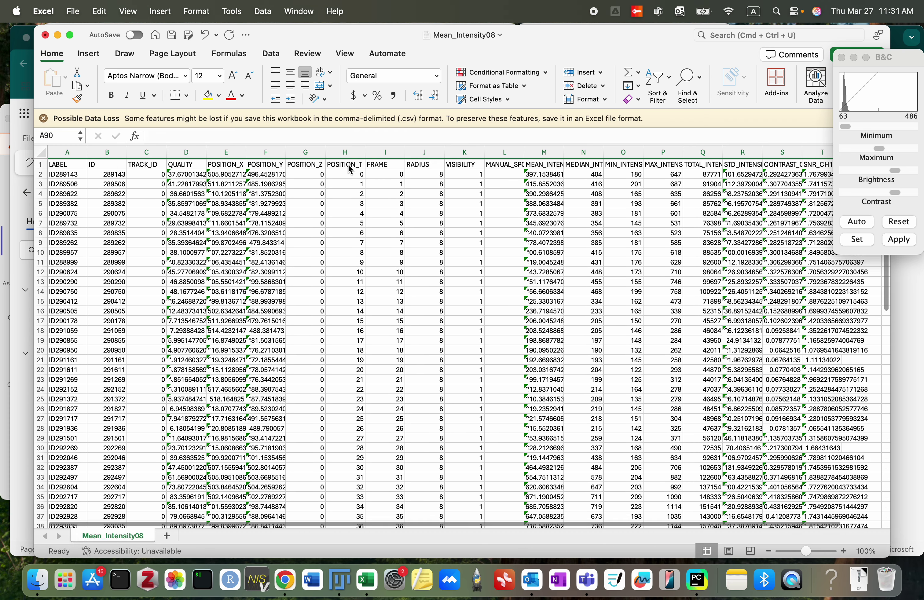
pyautogui.click(349, 152)
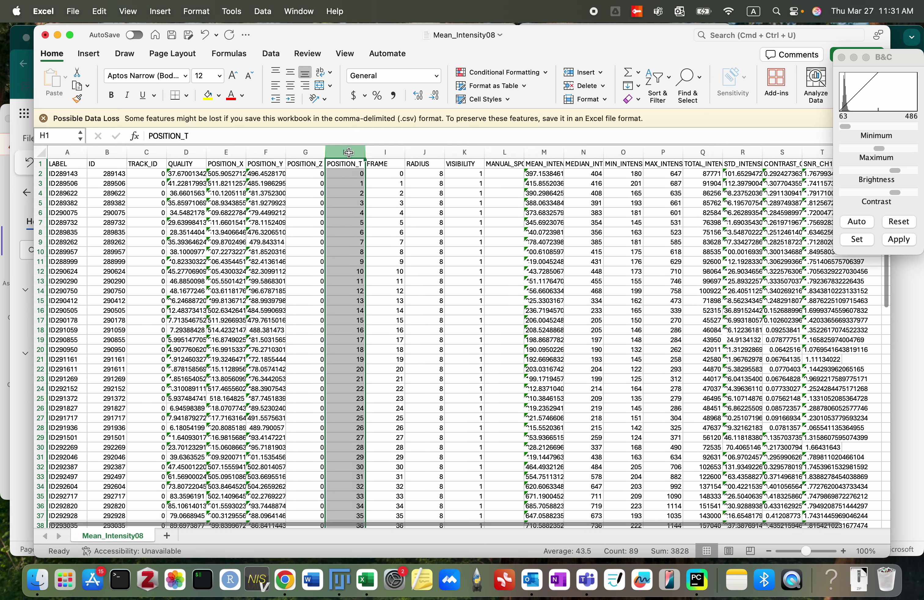
pyautogui.click(502, 72)
pyautogui.moveTo(541, 92)
pyautogui.click(652, 181)
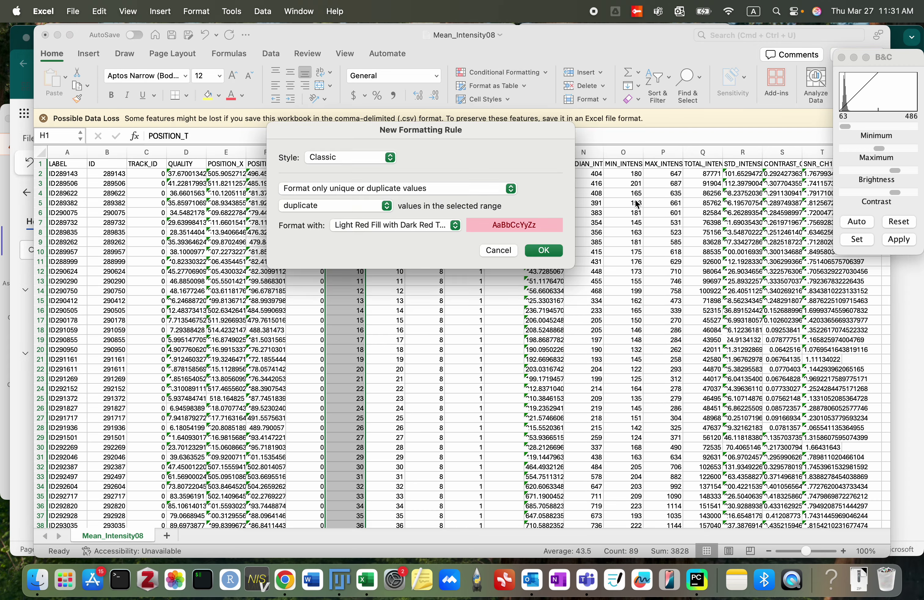
pyautogui.click(544, 251)
pyautogui.scroll(-20, 375, 425)
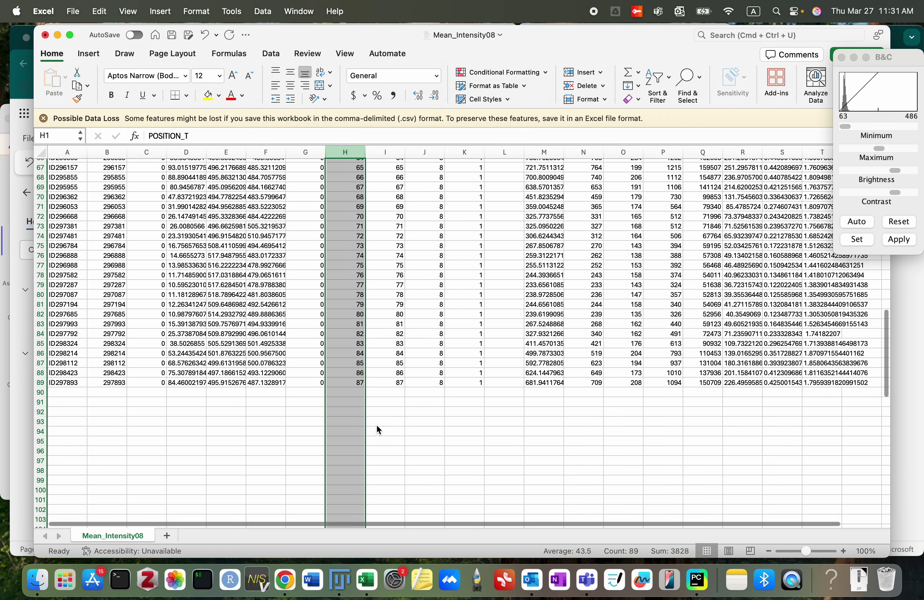
# Save and close the Mean_Intensity08 file, and close the spots table and the Z08 stack in Fiji.
pyautogui.click(172, 33)
pyautogui.press('super+w')
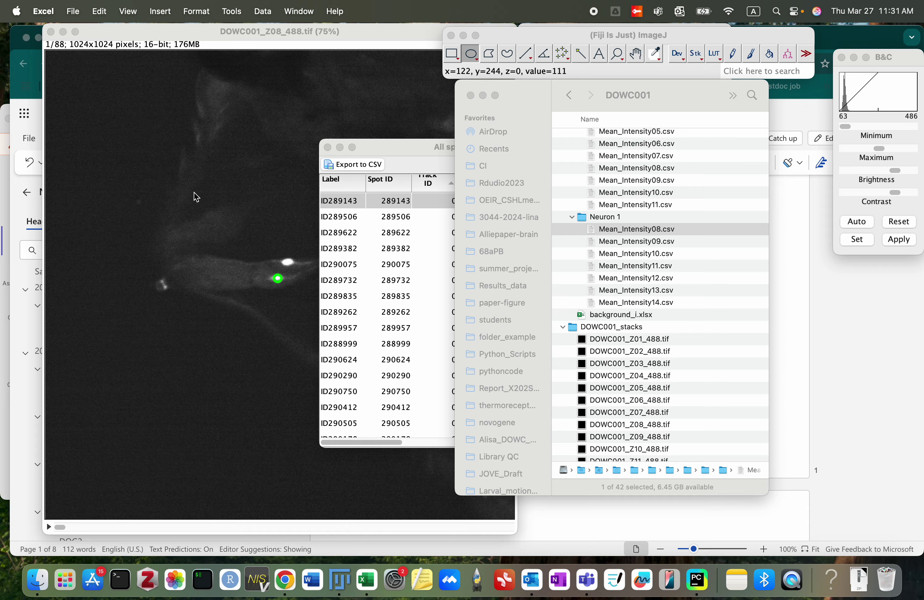
pyautogui.click(327, 148)
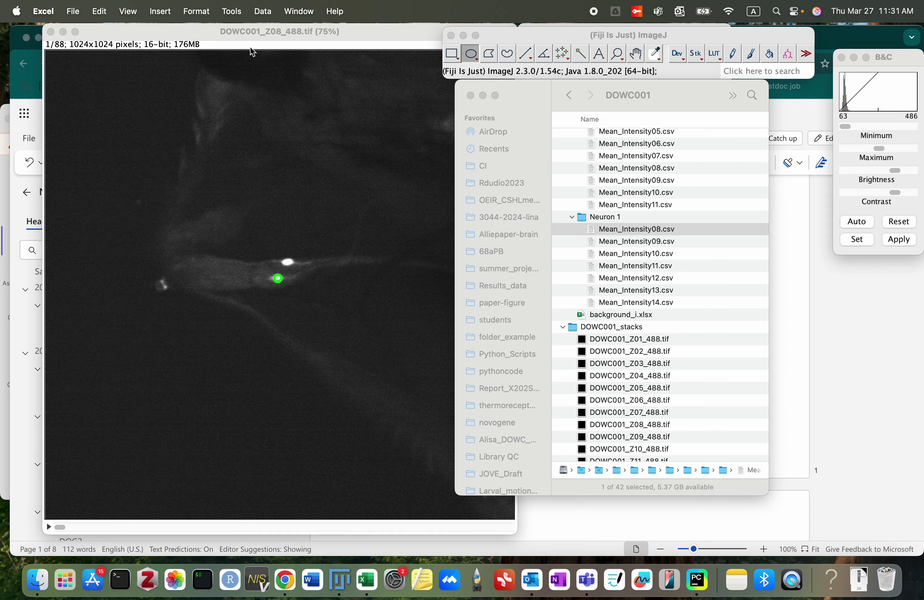
pyautogui.click(52, 33)
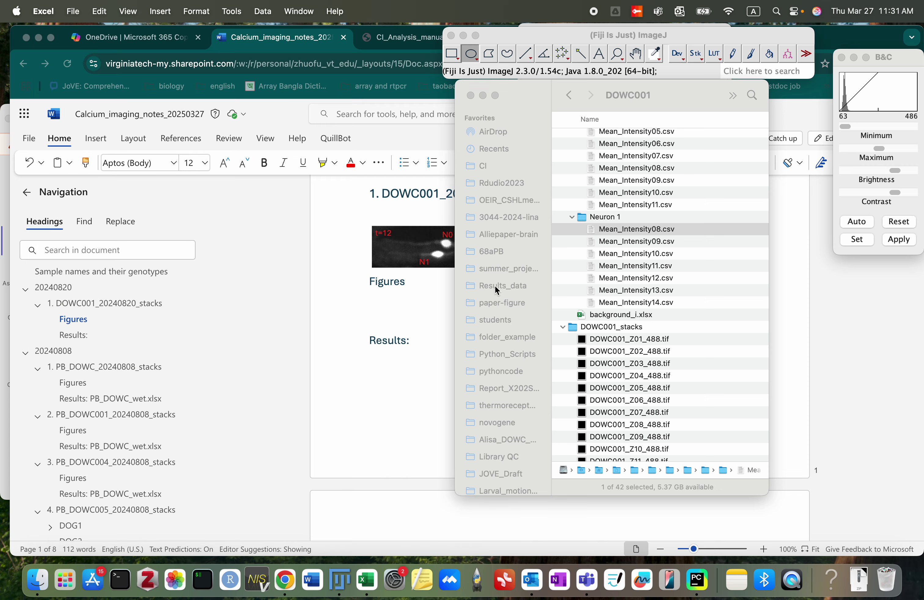
# Open DOWC001_Z07_488.tif in Fiji with the display maximum lowered to about 412, and play through the stack.
pyautogui.click(612, 413)
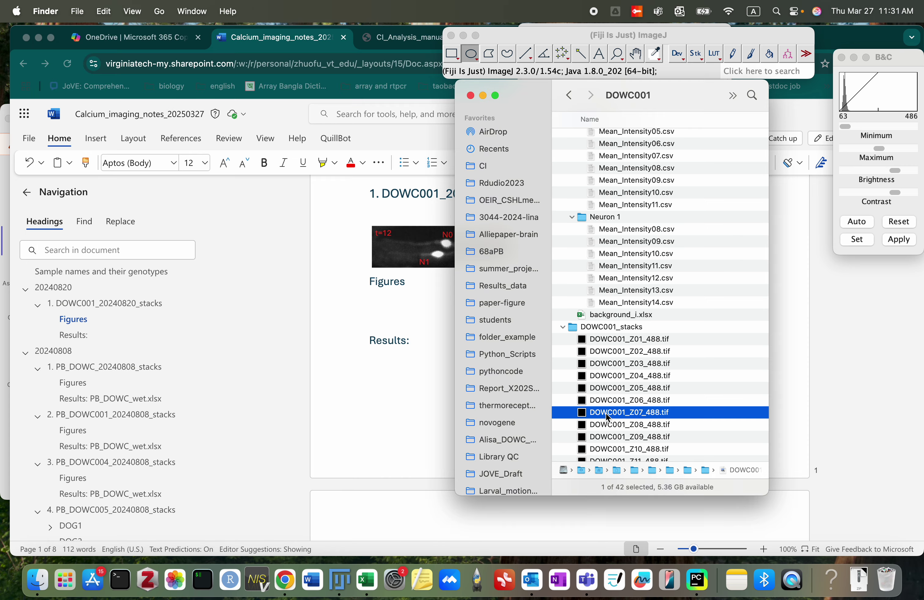
pyautogui.moveTo(601, 413); pyautogui.dragTo(528, 68)
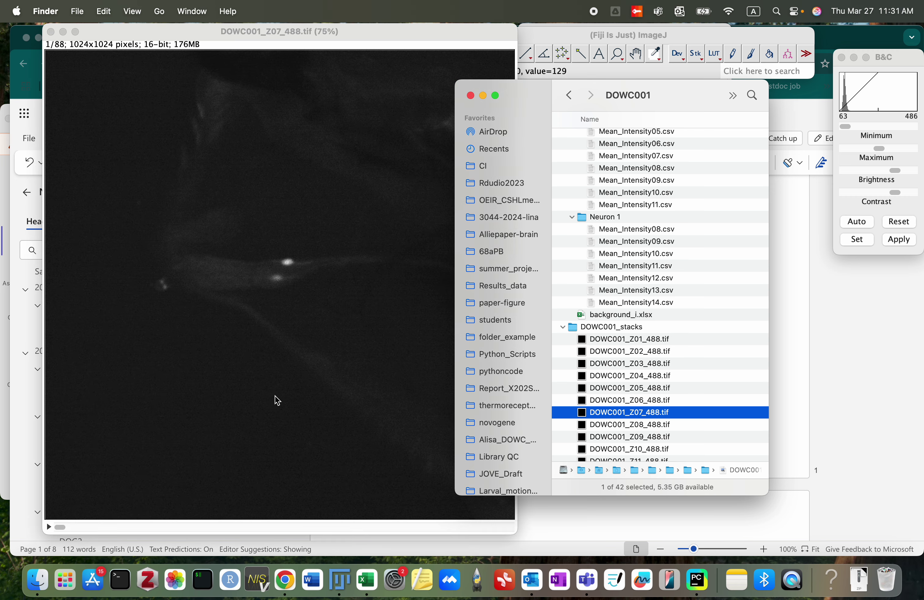
pyautogui.click(897, 227)
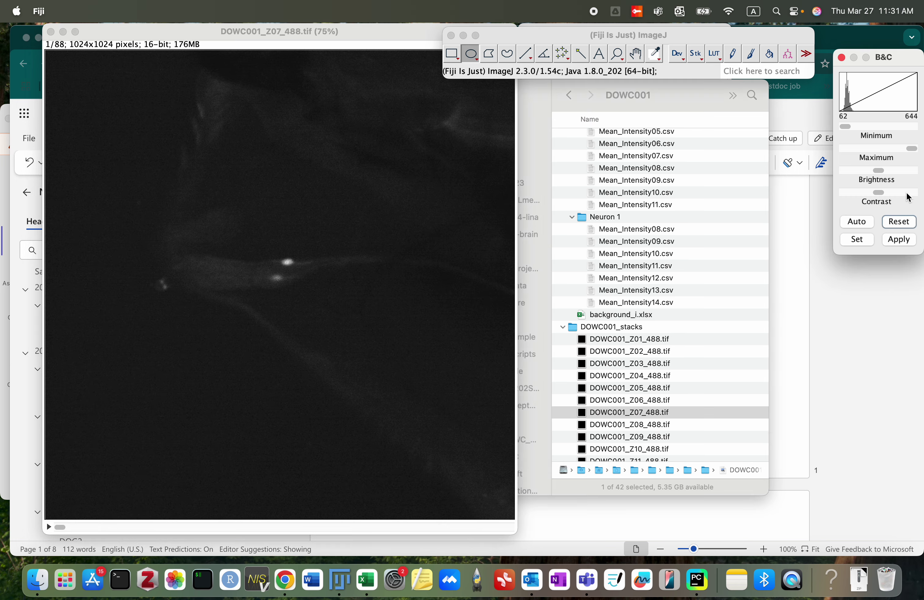
pyautogui.moveTo(913, 149); pyautogui.dragTo(887, 148)
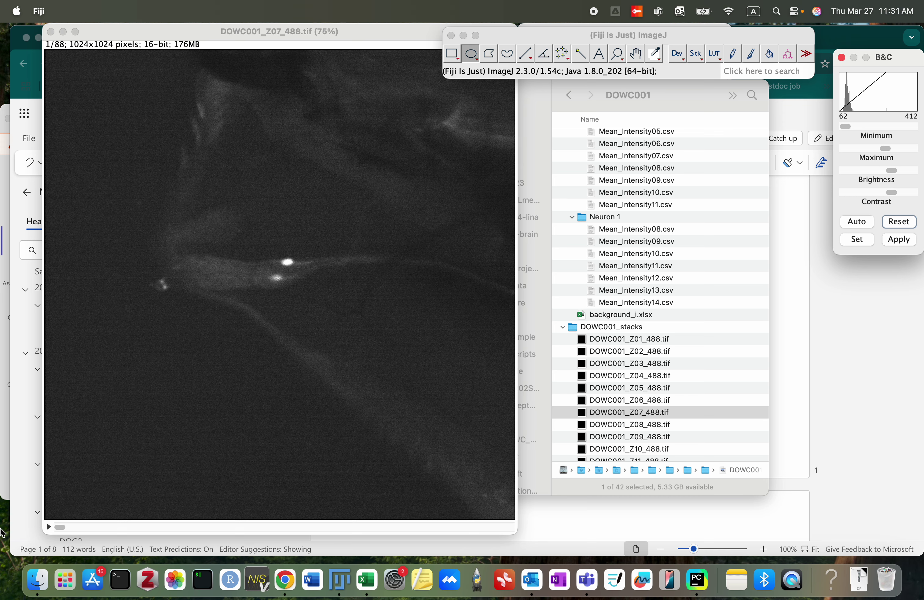
pyautogui.click(47, 528)
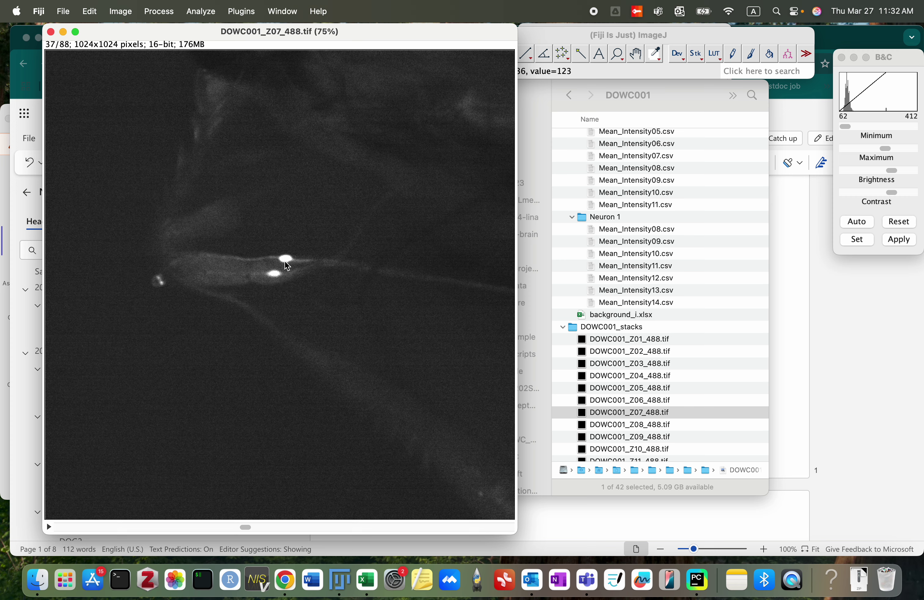
# Start TrackMate on the DOWC001_Z07_488 stack.
pyautogui.click(686, 95)
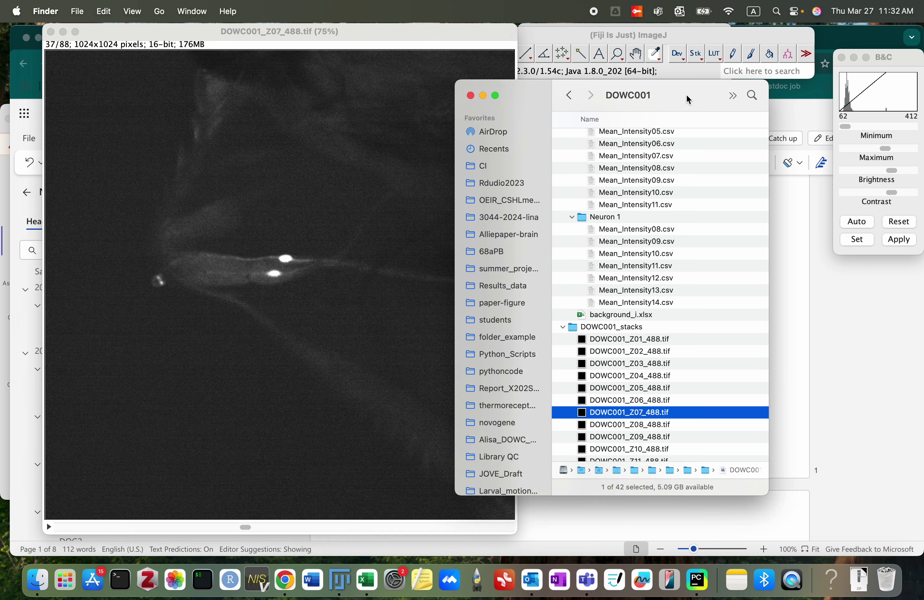
pyautogui.click(624, 64)
pyautogui.click(242, 11)
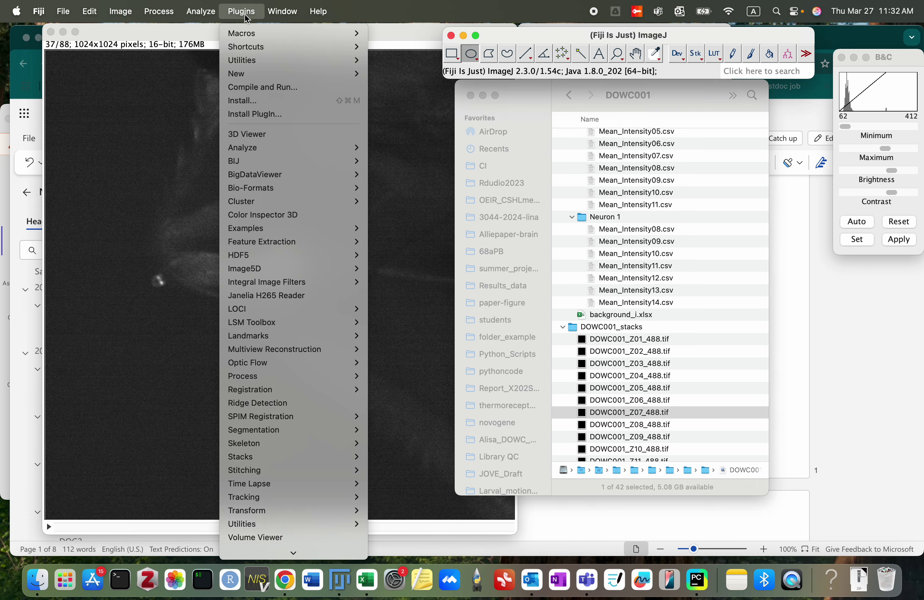
pyautogui.moveTo(296, 499)
pyautogui.click(385, 505)
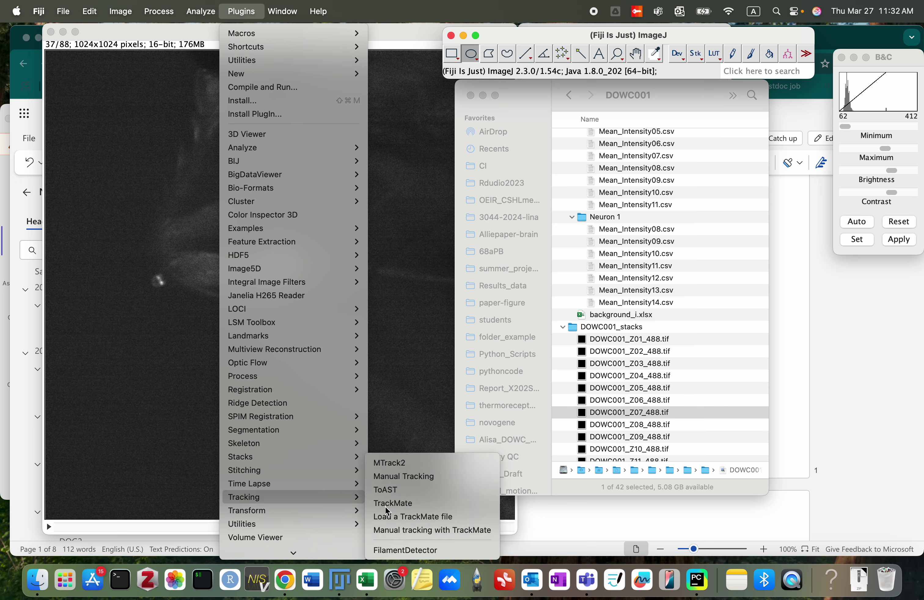
pyautogui.click(566, 327)
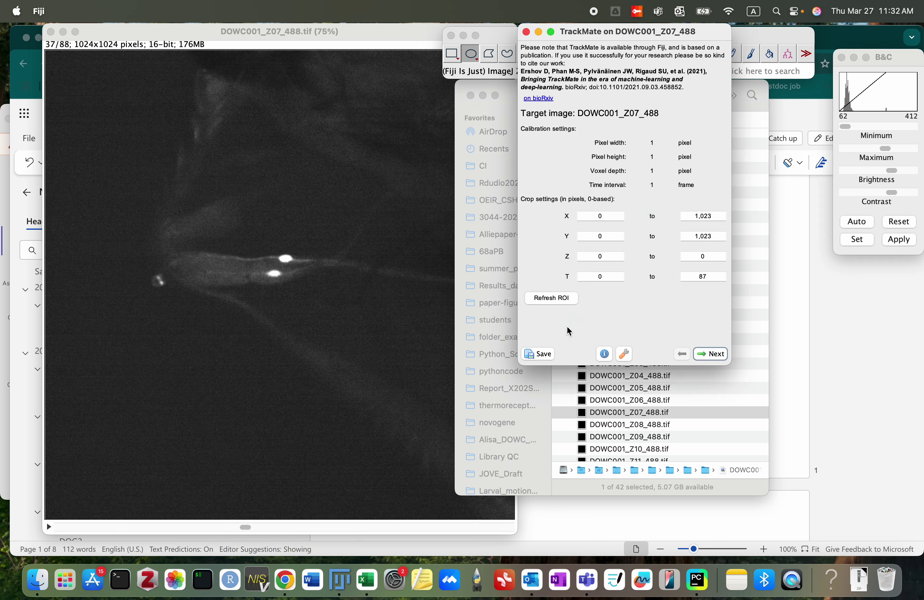
# Preview and run the DoG detector on all frames with object diameter 16 pixels, quality threshold 1, median filter and sub-pixel localization.
pyautogui.click(705, 355)
pyautogui.click(705, 354)
pyautogui.click(704, 319)
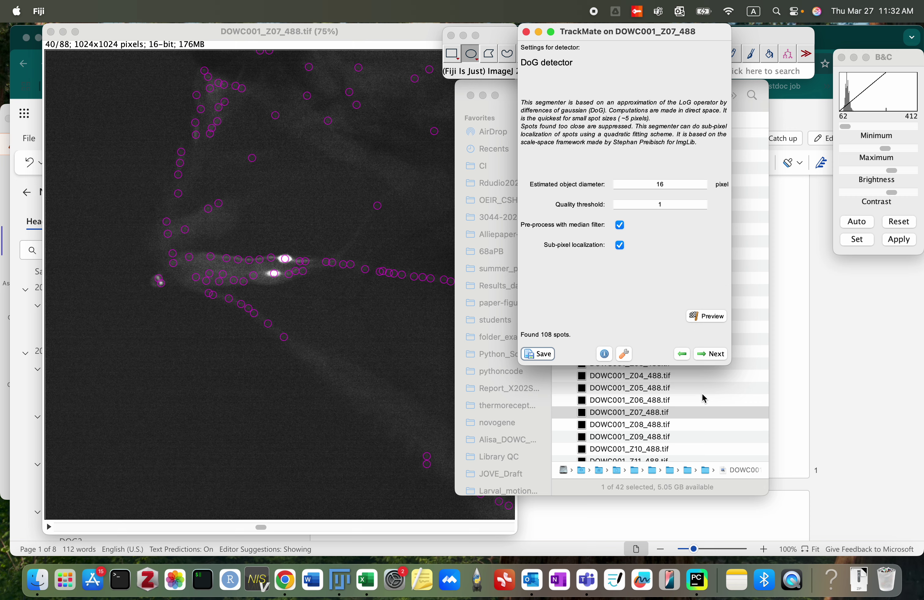
pyautogui.click(712, 354)
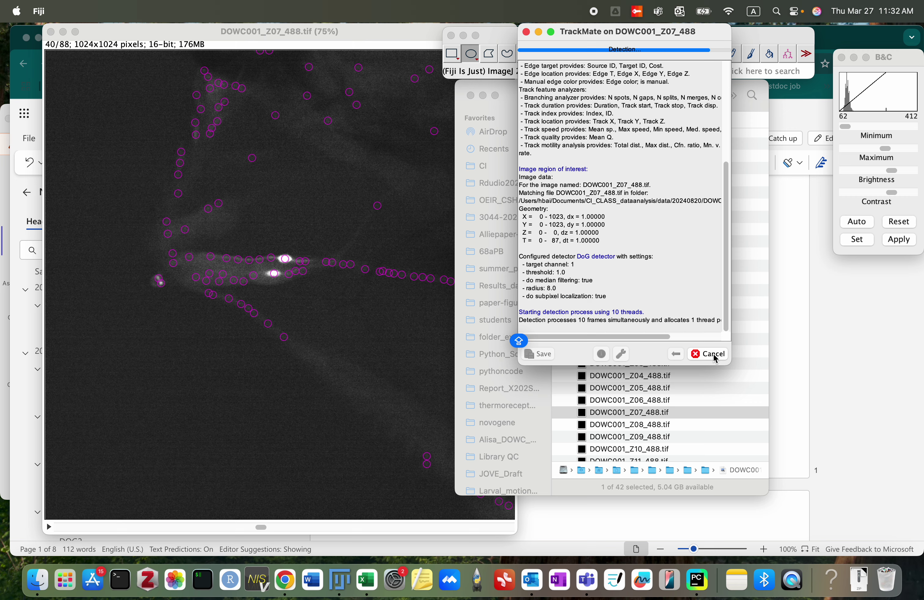
pyautogui.click(716, 353)
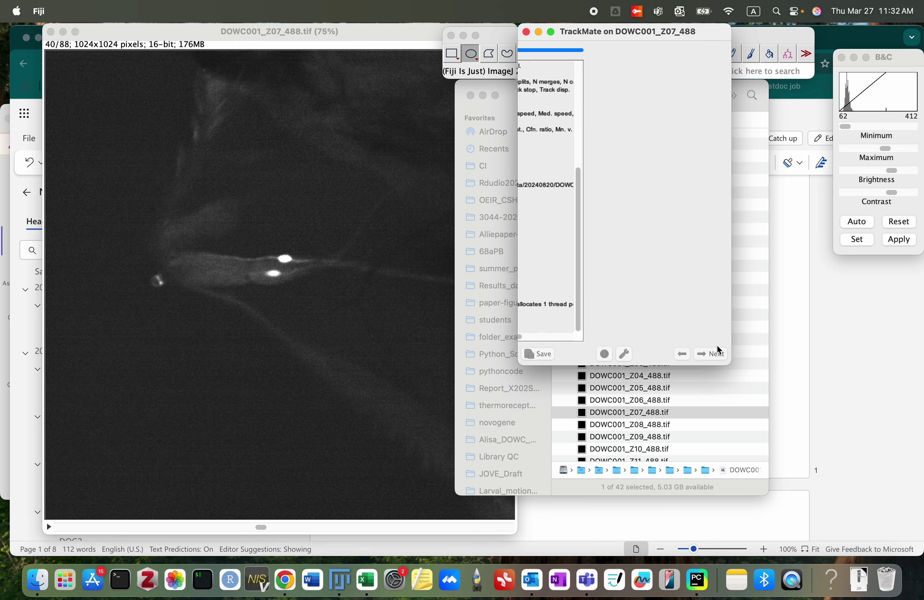
# Proceed to the spot filters and browse the Z07 stack to check that the Neuron 1 spot is kept in every frame.
pyautogui.click(717, 354)
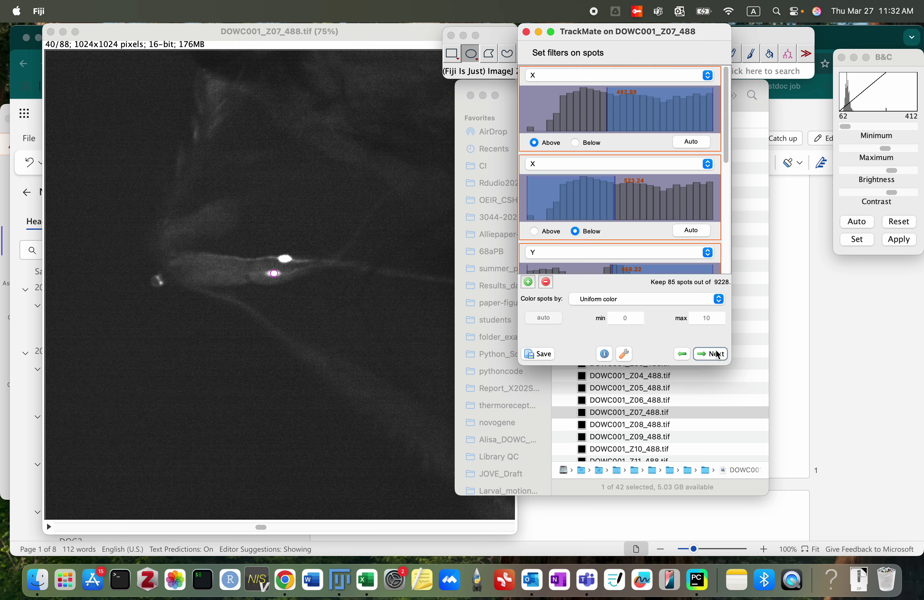
pyautogui.moveTo(262, 528); pyautogui.dragTo(362, 531)
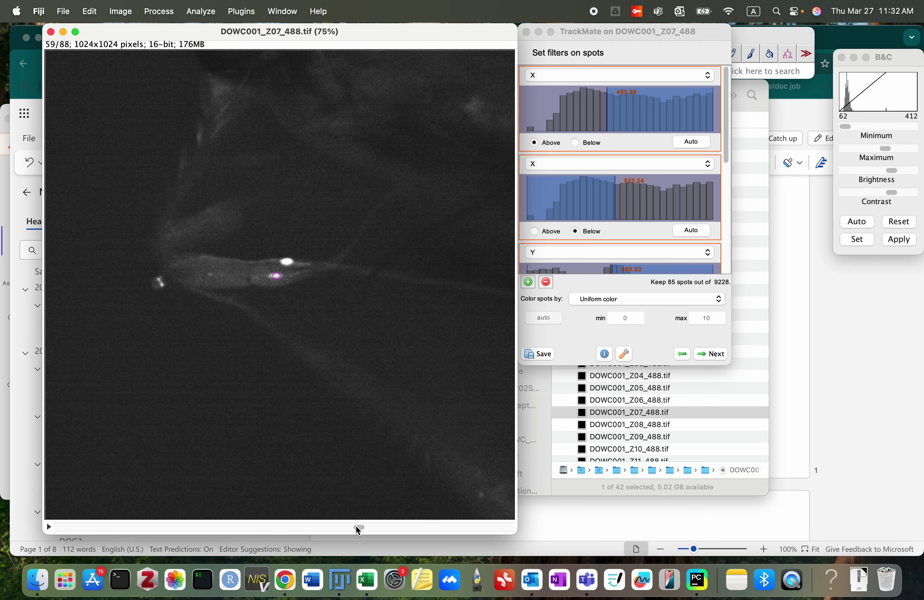
pyautogui.press('Right')
pyautogui.press('Right')
pyautogui.press('Right')
pyautogui.press('Right')
pyautogui.press('Right')
pyautogui.press('Right')
pyautogui.press('Right')
pyautogui.press('Right')
pyautogui.press('Right')
pyautogui.press('Right')
pyautogui.press('Right')
pyautogui.press('Right')
pyautogui.press('Right')
pyautogui.press('Right')
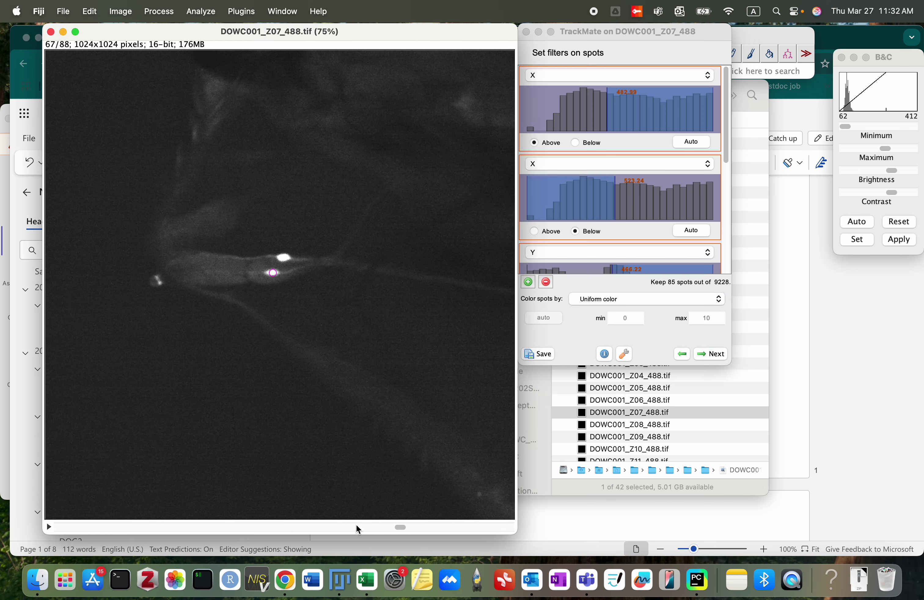
pyautogui.press('Right')
pyautogui.press('Right')
pyautogui.press('Right')
pyautogui.press('Right')
pyautogui.press('Right')
pyautogui.press('Right')
pyautogui.press('Right')
pyautogui.press('Right')
pyautogui.press('Right')
pyautogui.press('Right')
pyautogui.press('Right')
pyautogui.press('Right')
pyautogui.press('Right')
pyautogui.press('Right')
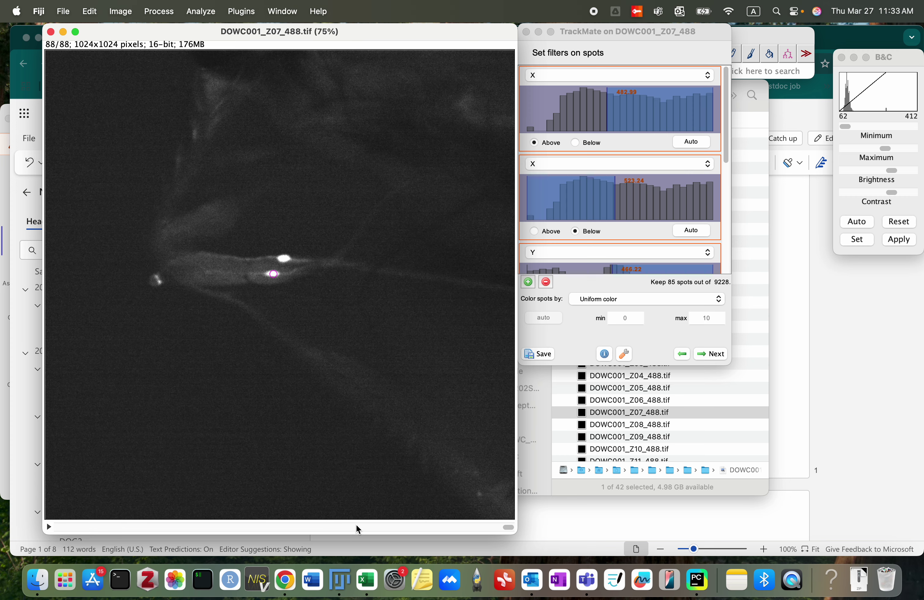
pyautogui.press('Left')
pyautogui.press('Left')
pyautogui.press('Left')
pyautogui.press('Left')
pyautogui.press('Left')
pyautogui.press('Left')
pyautogui.press('Left')
pyautogui.press('Left')
pyautogui.press('Left')
pyautogui.press('Left')
pyautogui.press('Left')
pyautogui.press('Left')
pyautogui.press('Left')
pyautogui.press('Left')
pyautogui.press('Left')
pyautogui.press('Left')
pyautogui.press('Left')
pyautogui.press('Left')
pyautogui.press('Left')
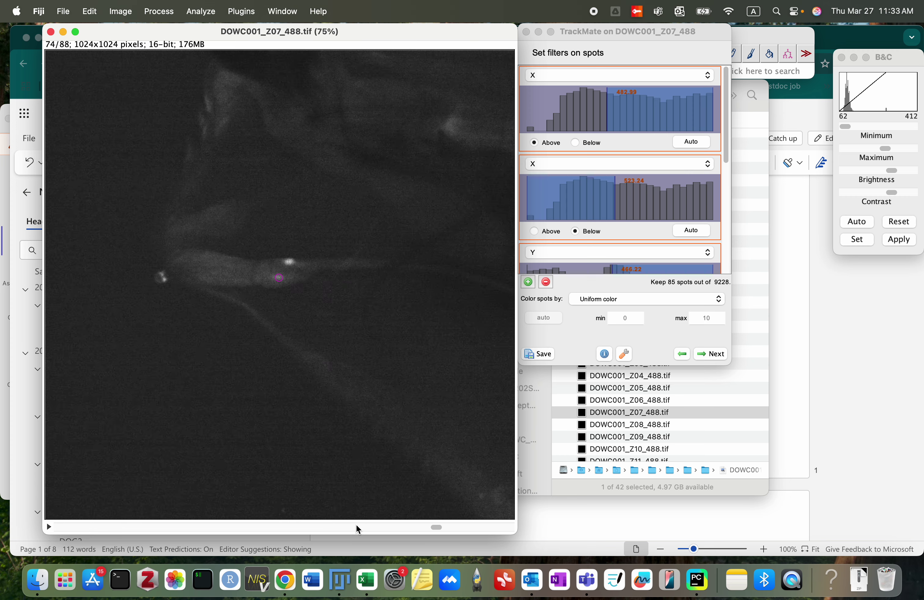
pyautogui.press('Left')
pyautogui.press('Left')
pyautogui.press('Left')
pyautogui.press('Left')
pyautogui.press('Left')
pyautogui.press('Left')
pyautogui.press('Left')
pyautogui.press('Left')
pyautogui.press('Left')
pyautogui.press('Left')
pyautogui.press('Left')
pyautogui.press('Left')
pyautogui.press('Left')
pyautogui.press('Left')
pyautogui.press('Left')
pyautogui.press('Left')
pyautogui.press('Left')
pyautogui.press('Left')
pyautogui.press('Left')
pyautogui.press('Left')
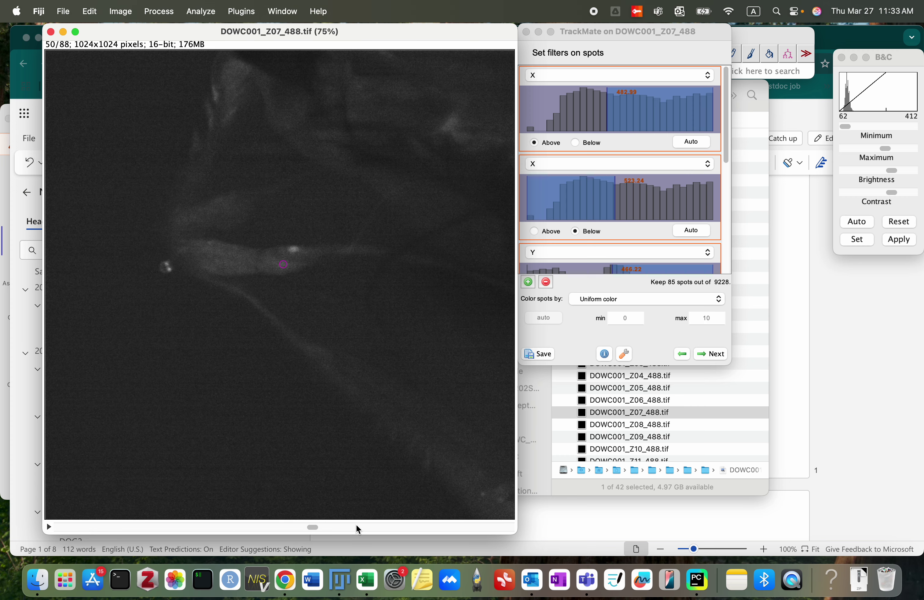
pyautogui.press('Left')
pyautogui.press('Left')
pyautogui.press('Left')
pyautogui.press('Left')
pyautogui.press('Left')
pyautogui.press('Left')
pyautogui.press('Left')
pyautogui.press('Left')
pyautogui.press('Left')
pyautogui.press('Left')
pyautogui.press('Left')
pyautogui.press('Left')
pyautogui.press('Left')
pyautogui.press('Left')
pyautogui.press('Left')
pyautogui.press('Left')
pyautogui.press('Left')
pyautogui.press('Left')
pyautogui.press('Left')
pyautogui.press('Left')
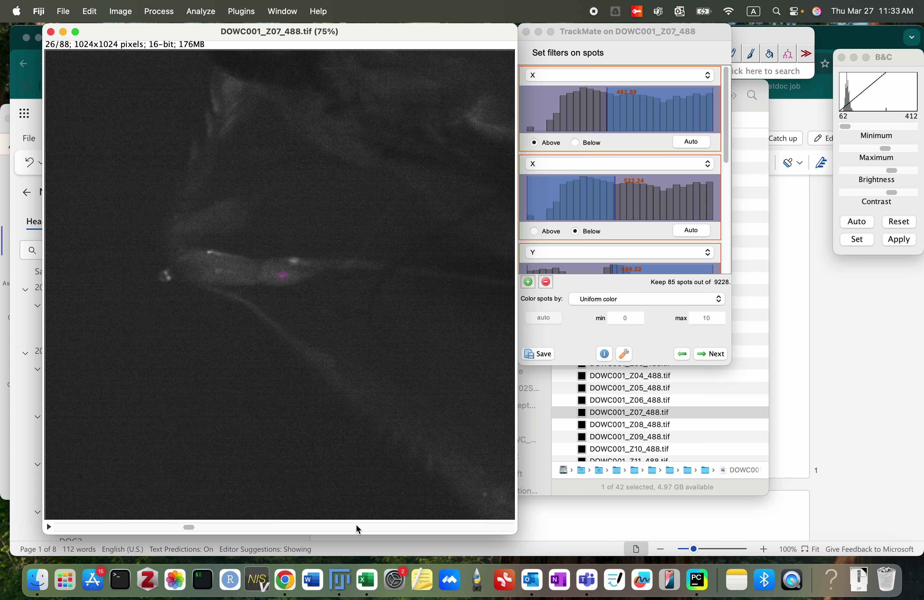
pyautogui.press('Left')
pyautogui.press('Left')
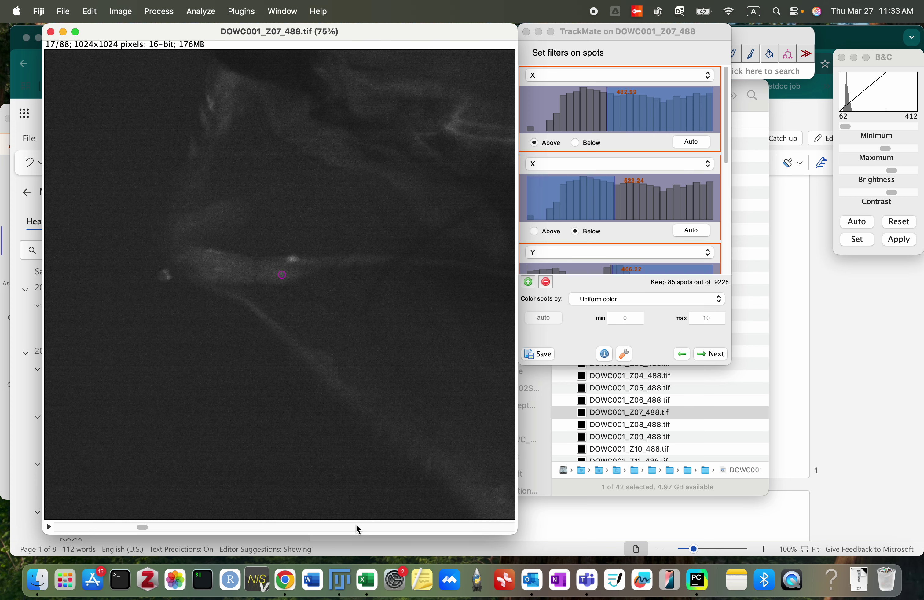
pyautogui.press('Right')
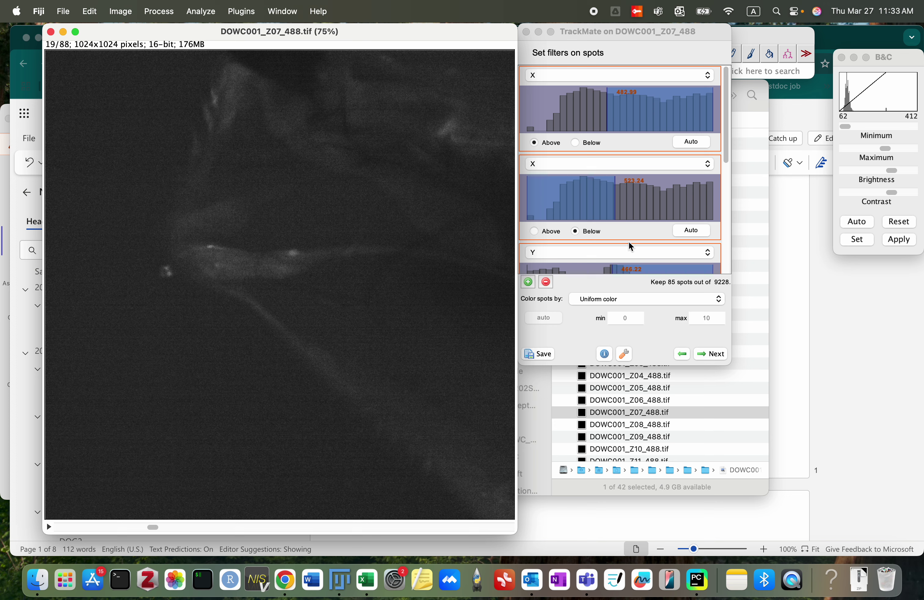
# Set the Quality spot filter to above about 2.21 and recheck the kept spots through the whole stack.
pyautogui.scroll(-6, 629, 243)
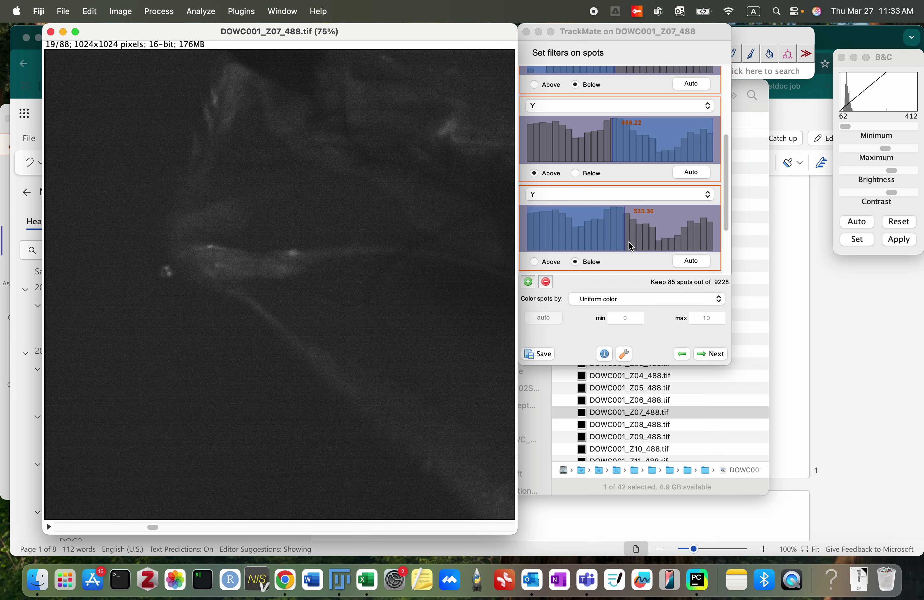
pyautogui.click(535, 238)
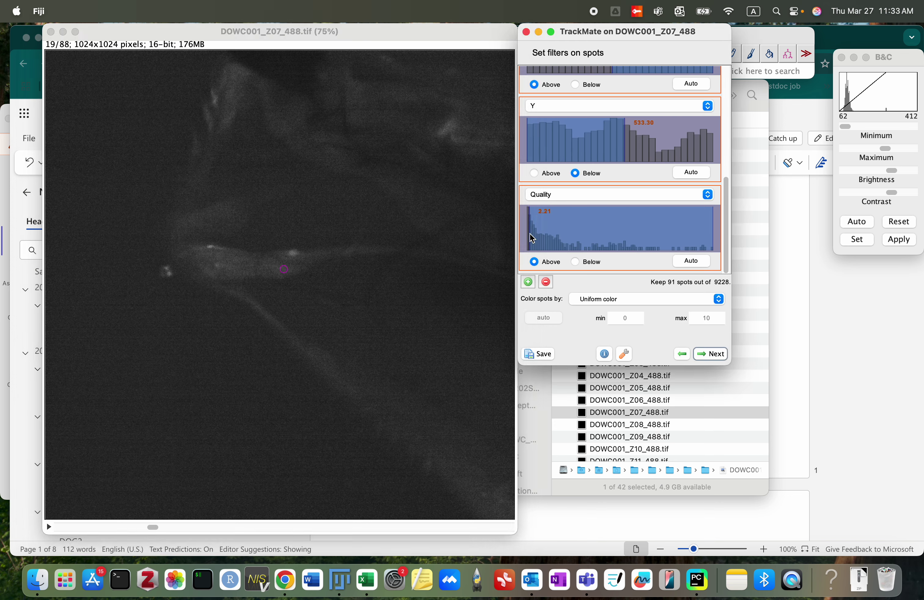
pyautogui.click(153, 526)
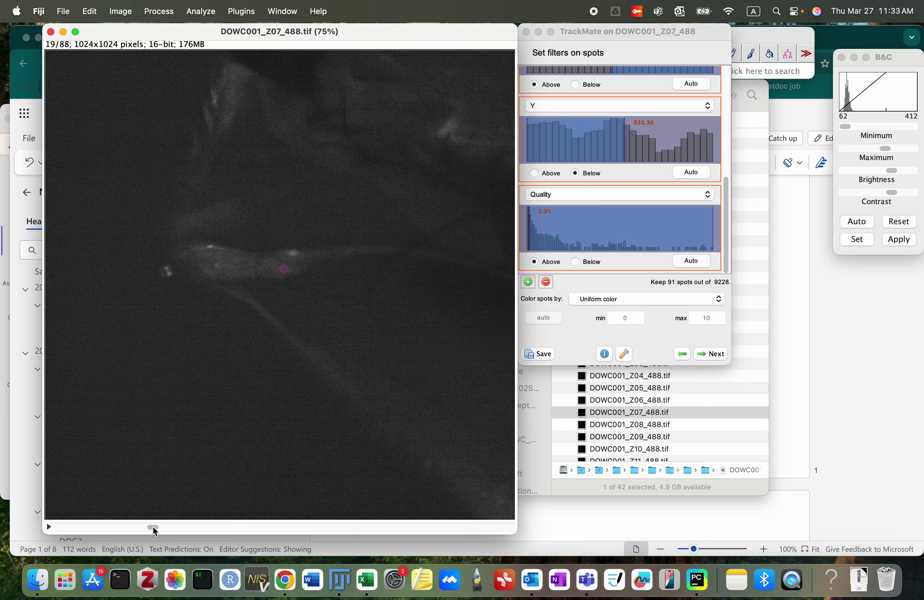
pyautogui.scroll(10, 153, 526)
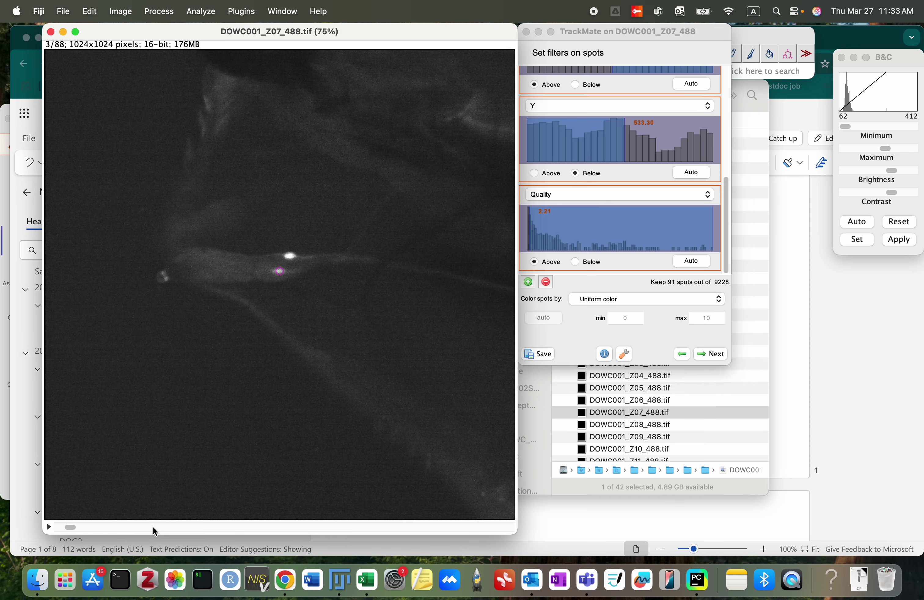
pyautogui.scroll(2, 153, 526)
pyautogui.scroll(-20, 153, 526)
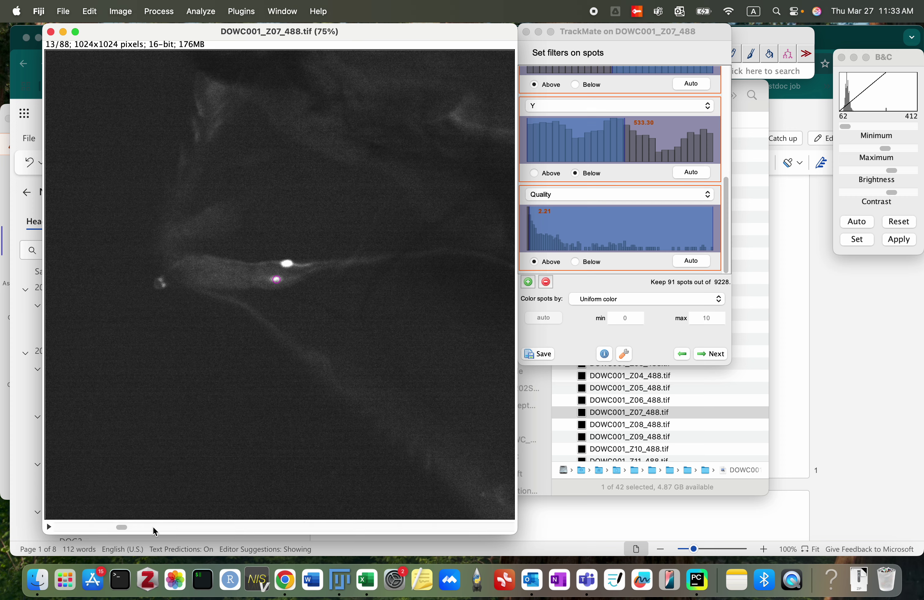
pyautogui.scroll(-20, 153, 527)
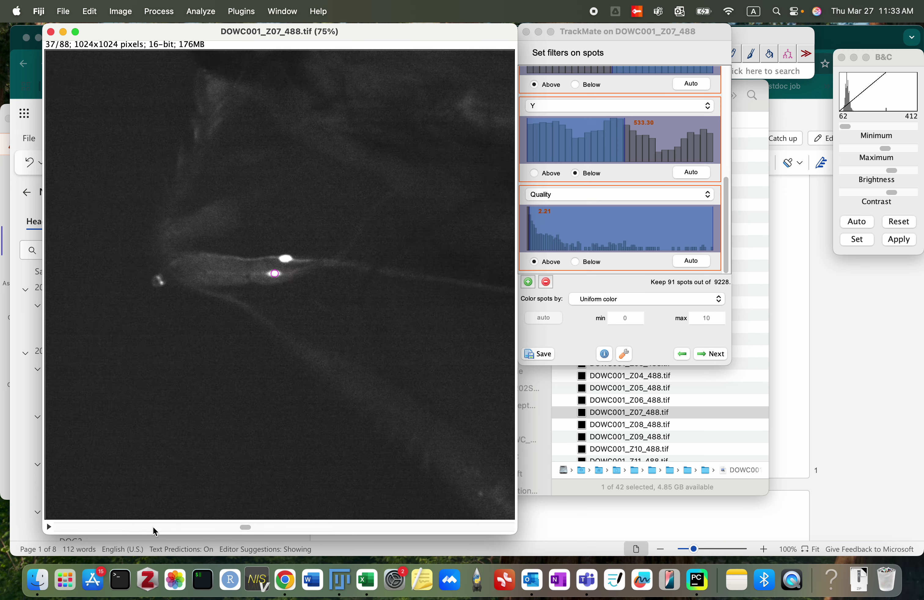
pyautogui.scroll(-20, 153, 526)
pyautogui.scroll(-9, 153, 527)
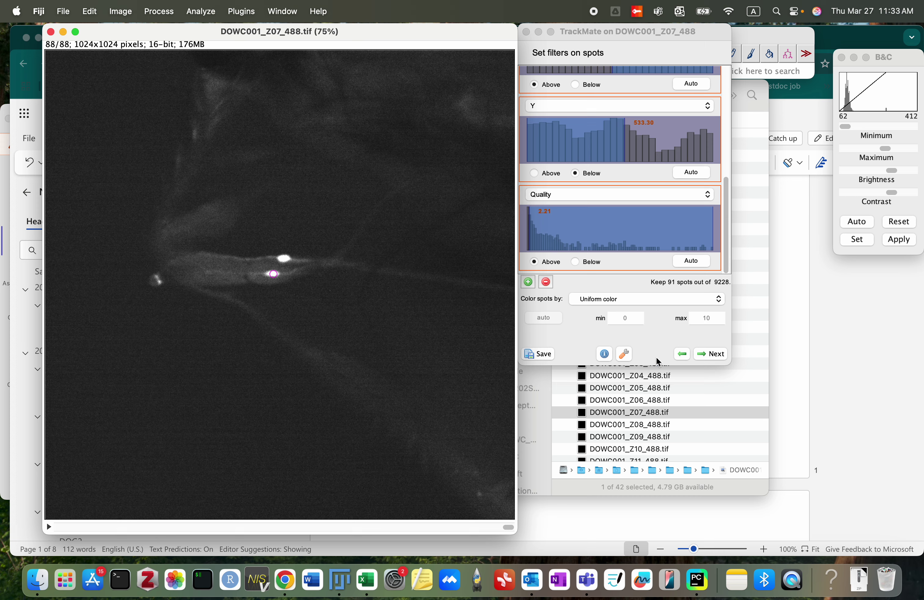
# Track the spots with the Simple LAP tracker, using 110-pixel linking and gap-closing distances and a frame gap of 15, without track filters.
pyautogui.click(703, 352)
pyautogui.click(704, 352)
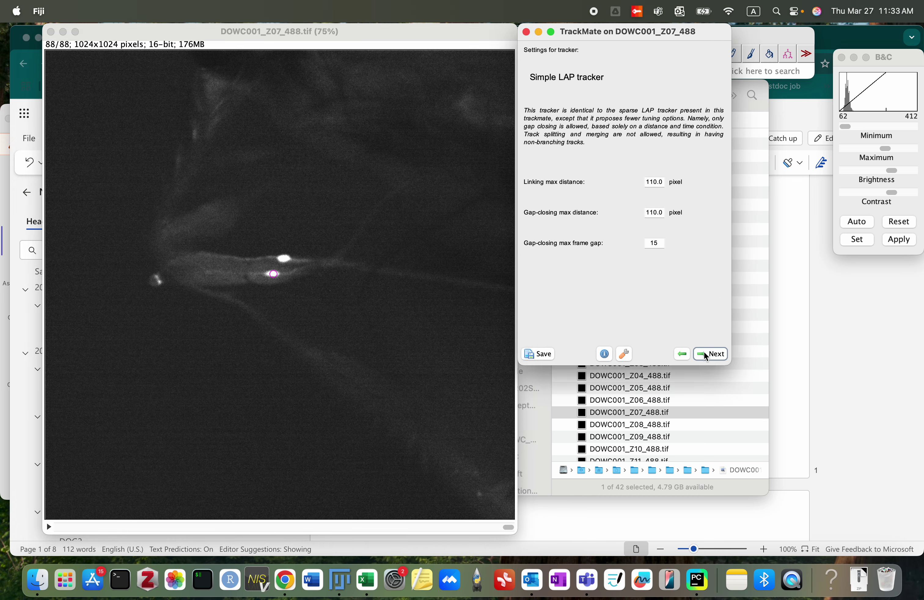
pyautogui.click(706, 354)
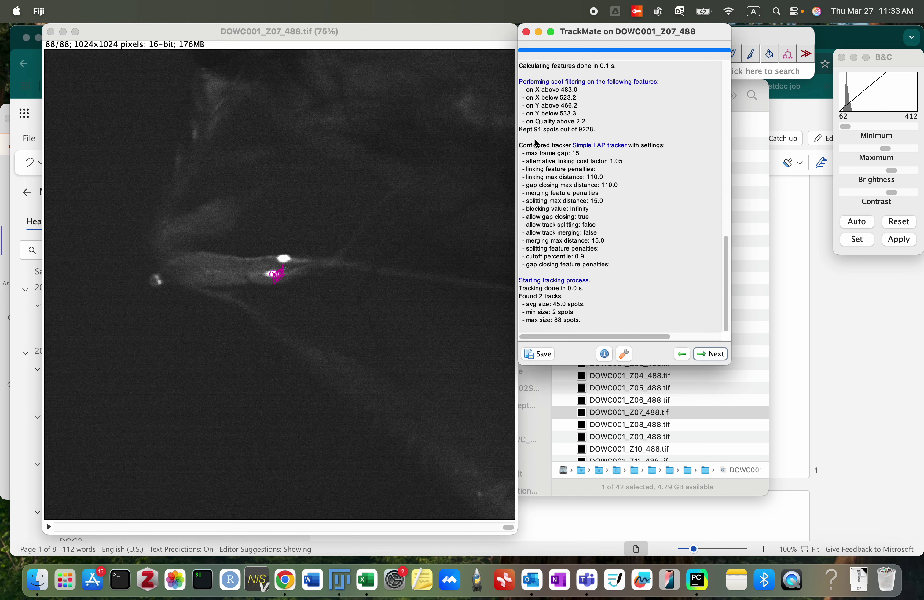
pyautogui.click(705, 353)
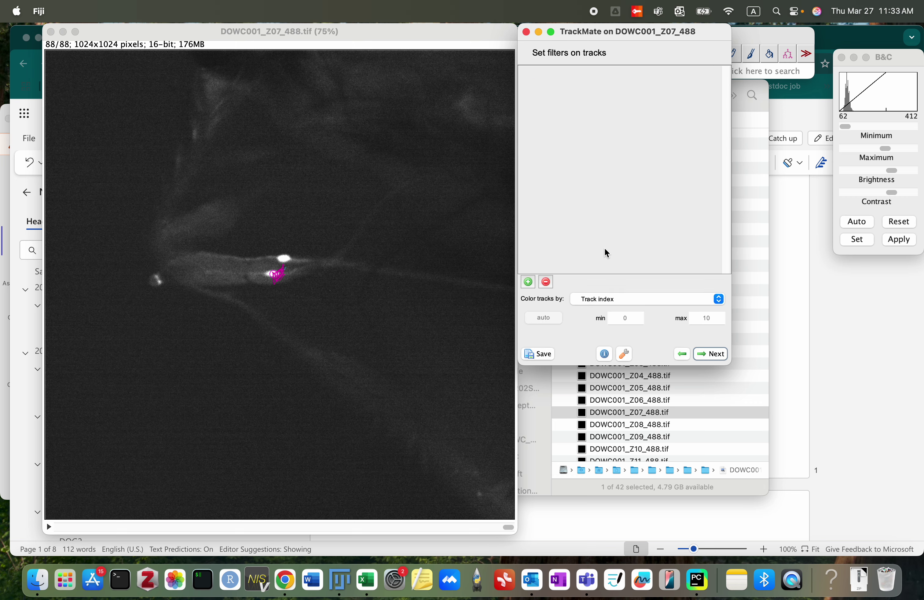
pyautogui.click(709, 349)
# Turn off the track display and open the spots table sorted by Track ID.
pyautogui.click(530, 174)
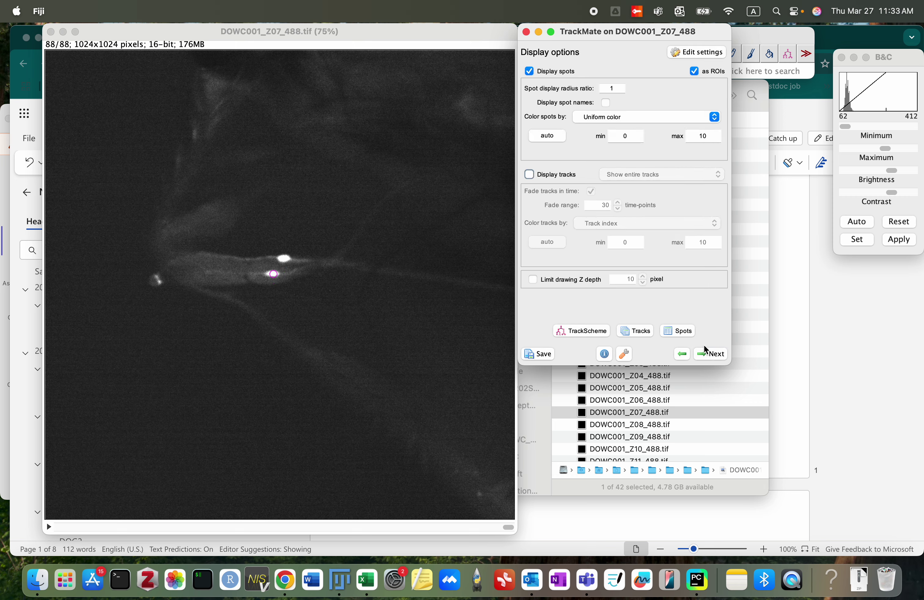
pyautogui.click(682, 331)
pyautogui.click(441, 185)
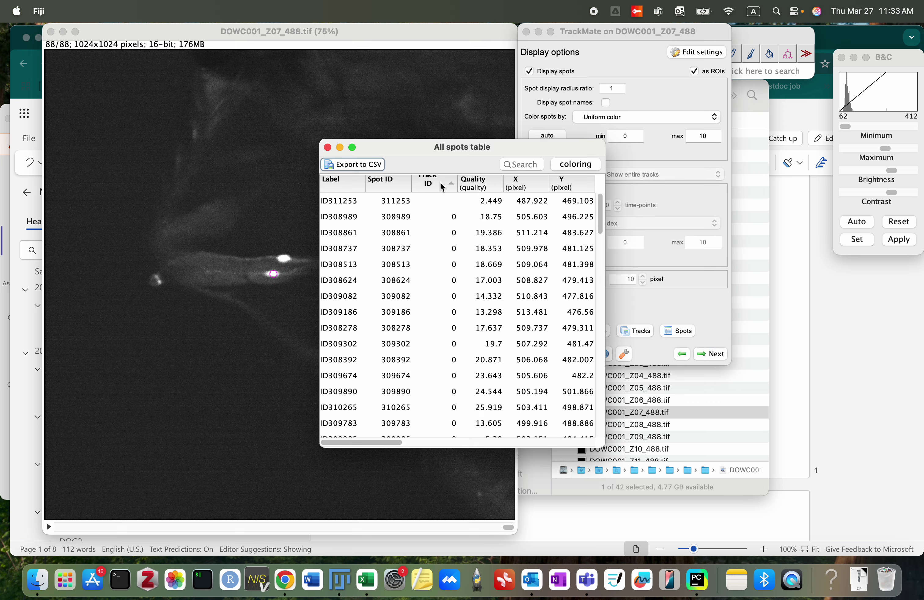
# Export the spots table to the Neuron 1 folder as Mean_Intensity07.csv.
pyautogui.click(371, 161)
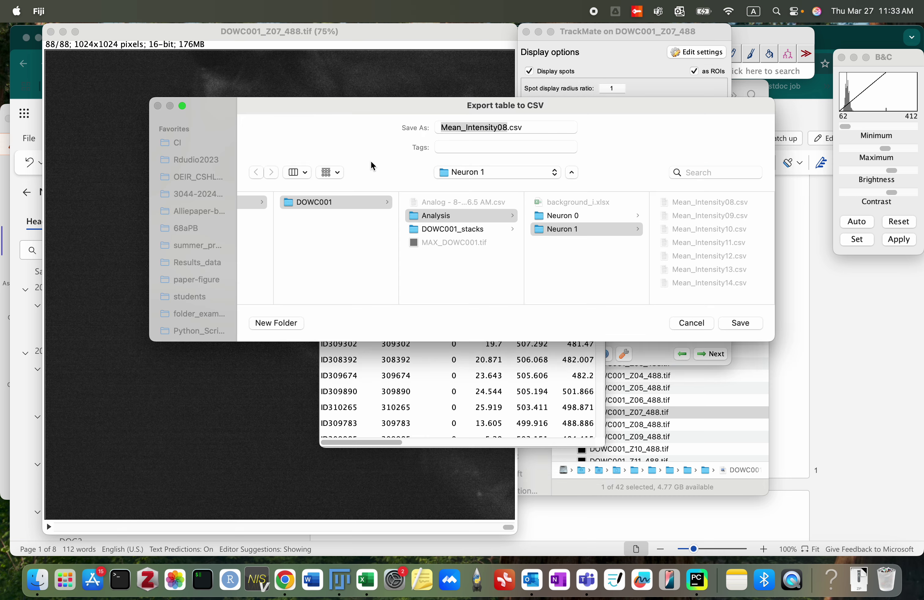
pyautogui.click(503, 128)
pyautogui.press('Return')
# Open Mean_Intensity07.csv from the Neuron 1 folder in Microsoft Excel.
pyautogui.click(759, 114)
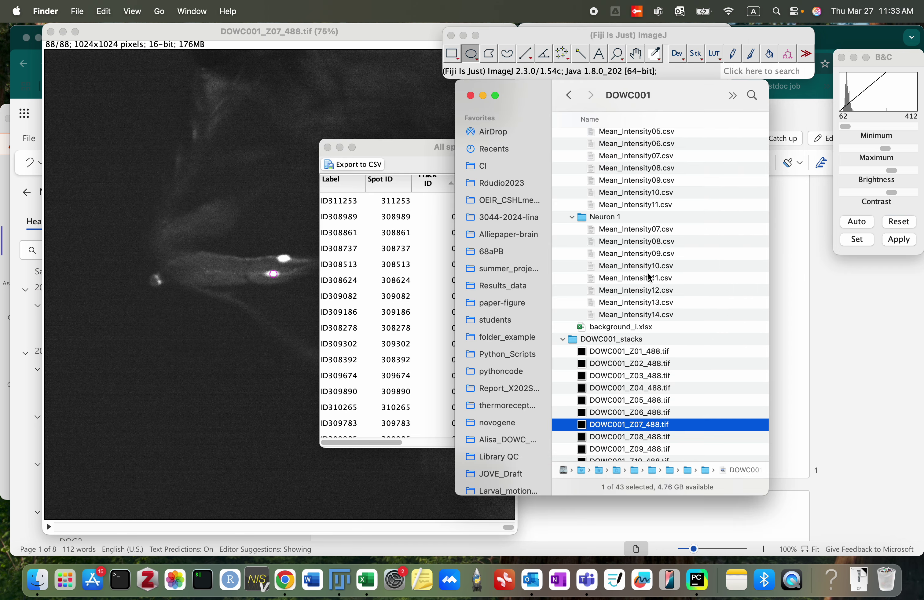
pyautogui.rightClick(670, 230)
pyautogui.moveTo(703, 249)
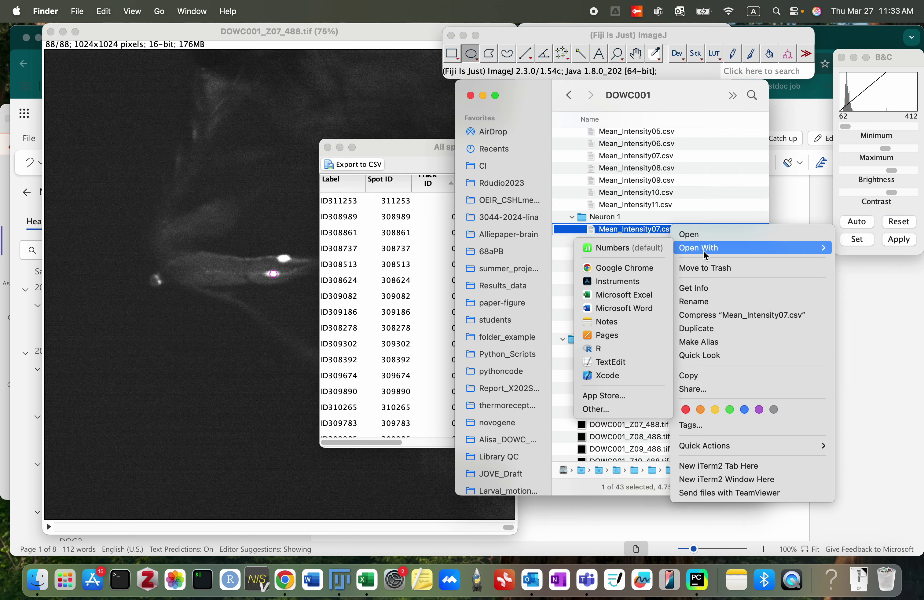
pyautogui.click(593, 295)
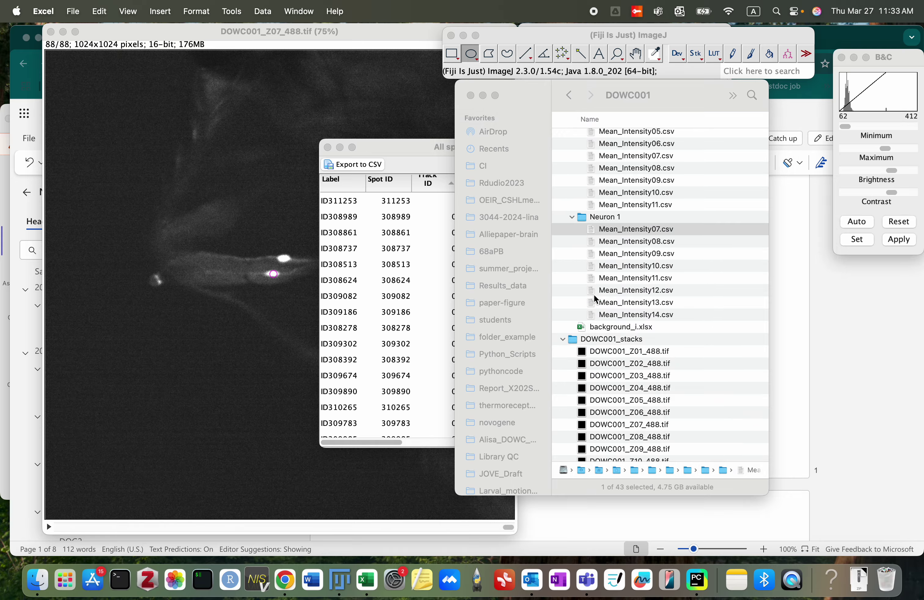
pyautogui.click(444, 290)
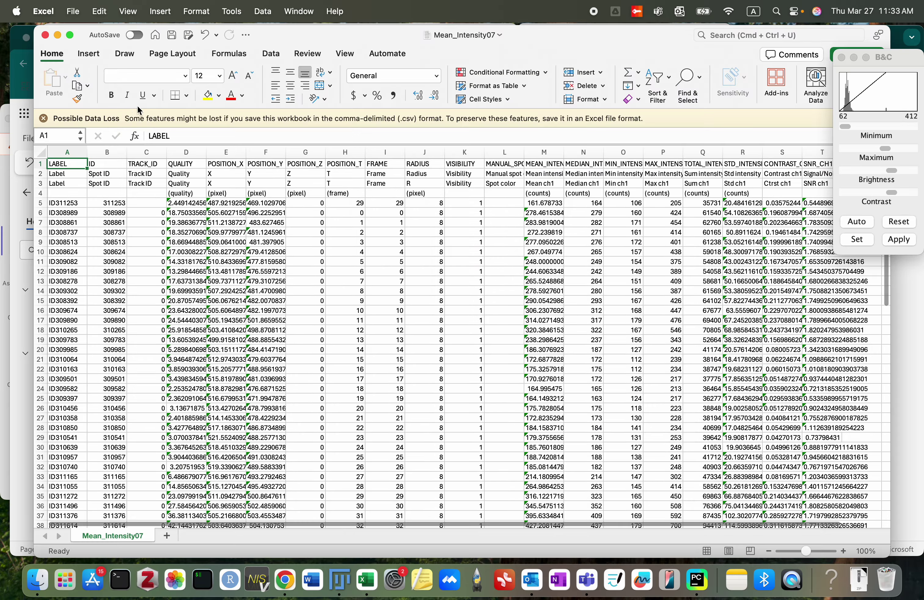
# Delete the extra header rows 2 to 4 from the Mean_Intensity07 sheet.
pyautogui.moveTo(40, 174); pyautogui.dragTo(43, 192)
pyautogui.rightClick(67, 184)
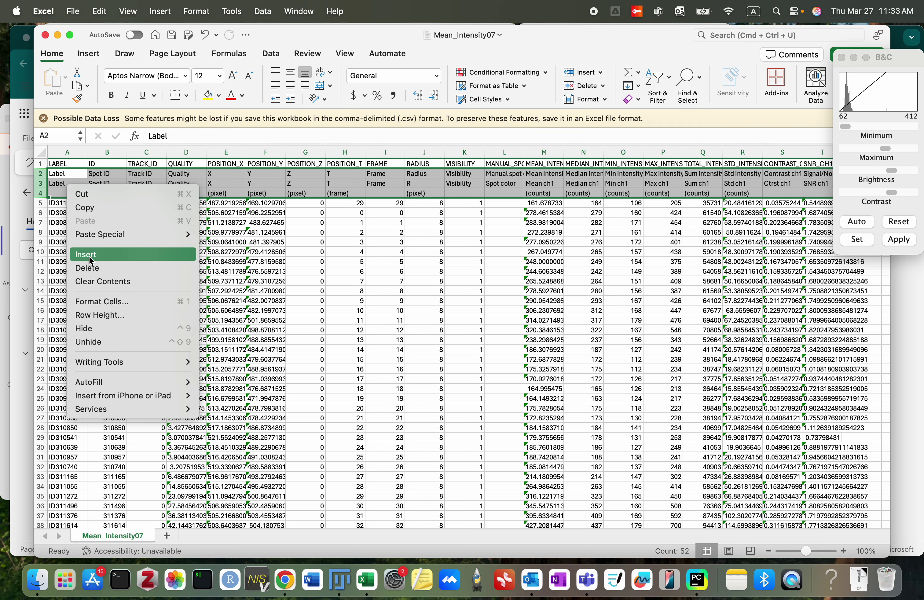
pyautogui.click(89, 268)
# Switch to Fiji and locate the spot without a Track ID, ID311253, from the spots table in the stack.
pyautogui.press('super+Tab')
pyautogui.press('super+Tab')
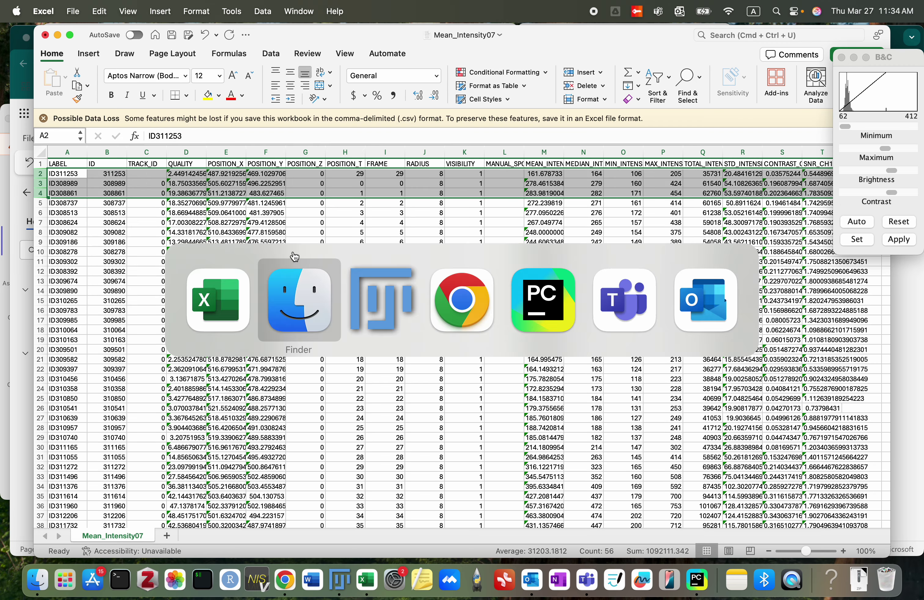
pyautogui.click(449, 201)
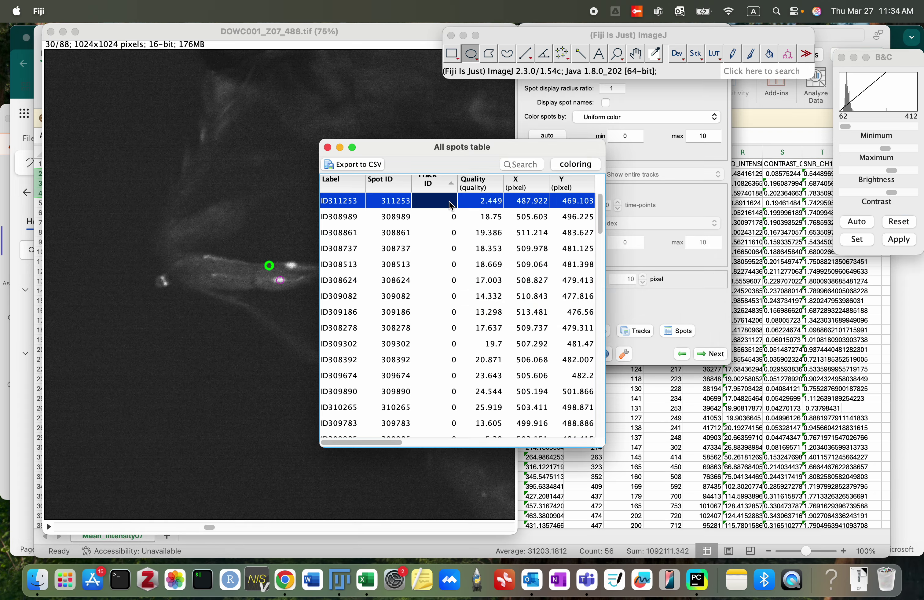
# Switch back to Excel and delete row 2, which holds the untracked spot ID311253, from Mean_Intensity07.
pyautogui.press('super+Tab')
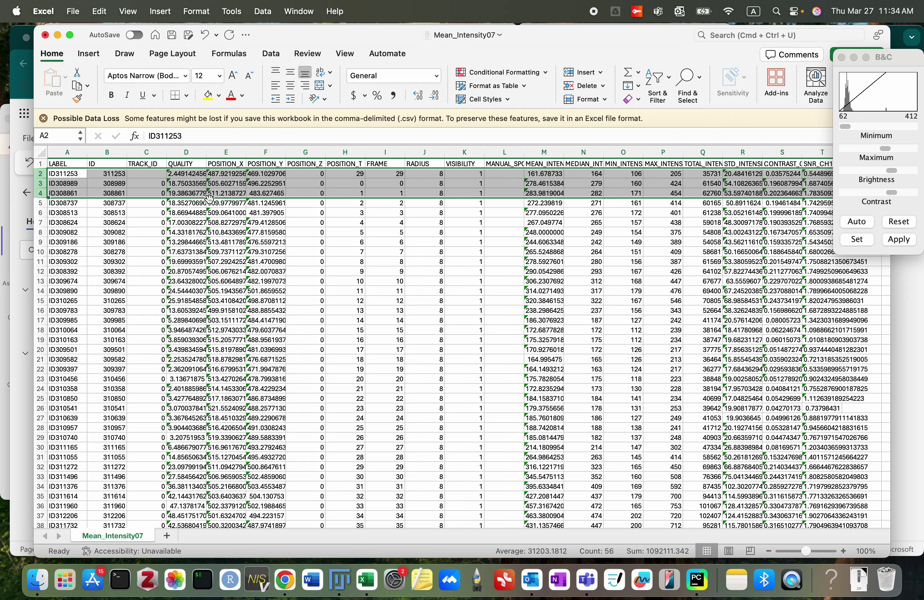
pyautogui.click(180, 195)
pyautogui.click(141, 176)
pyautogui.click(43, 174)
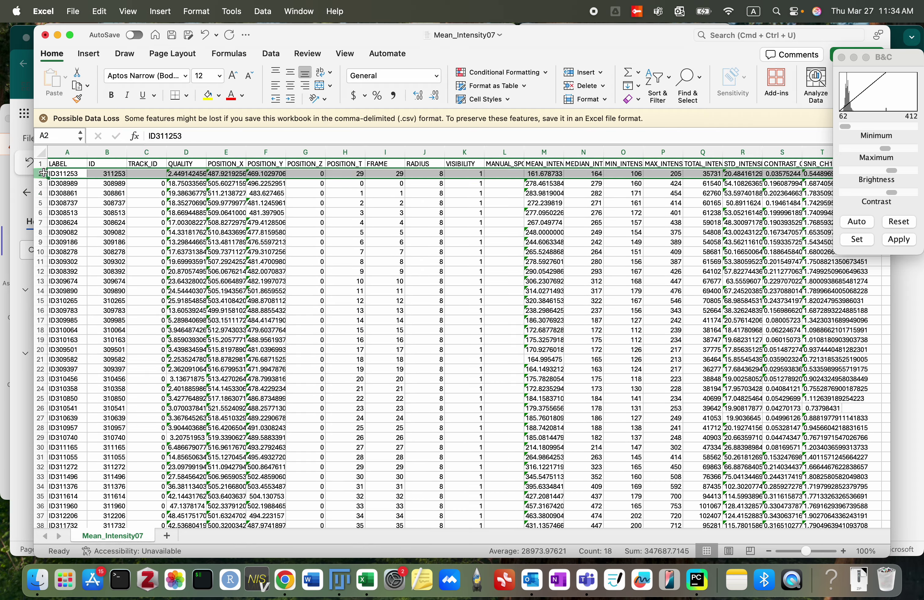
pyautogui.rightClick(43, 174)
pyautogui.click(71, 256)
pyautogui.click(191, 253)
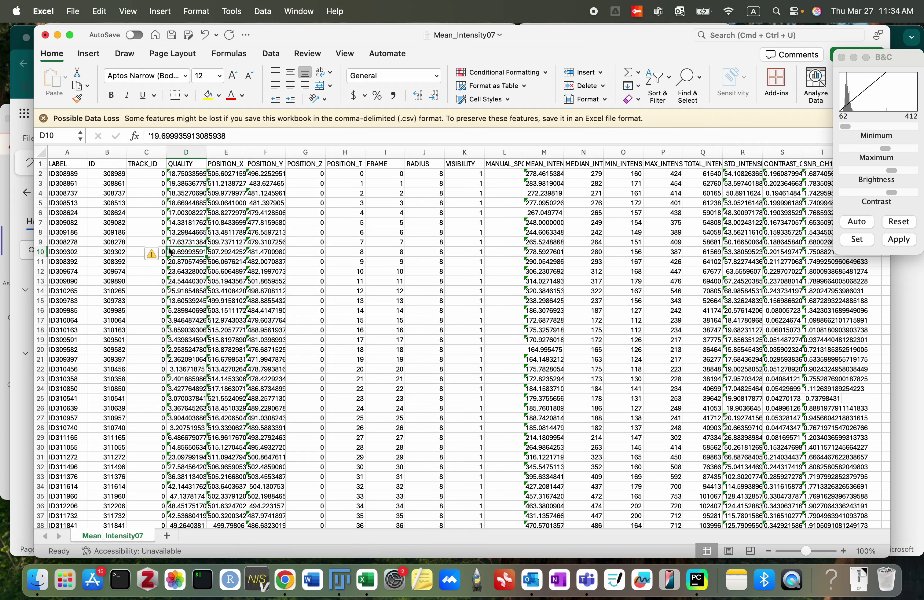
# Switch to Fiji and step through the tracked spots in the All spots table, checking each one's position in the Z07 stack.
pyautogui.press('super+Tab')
pyautogui.press('Down')
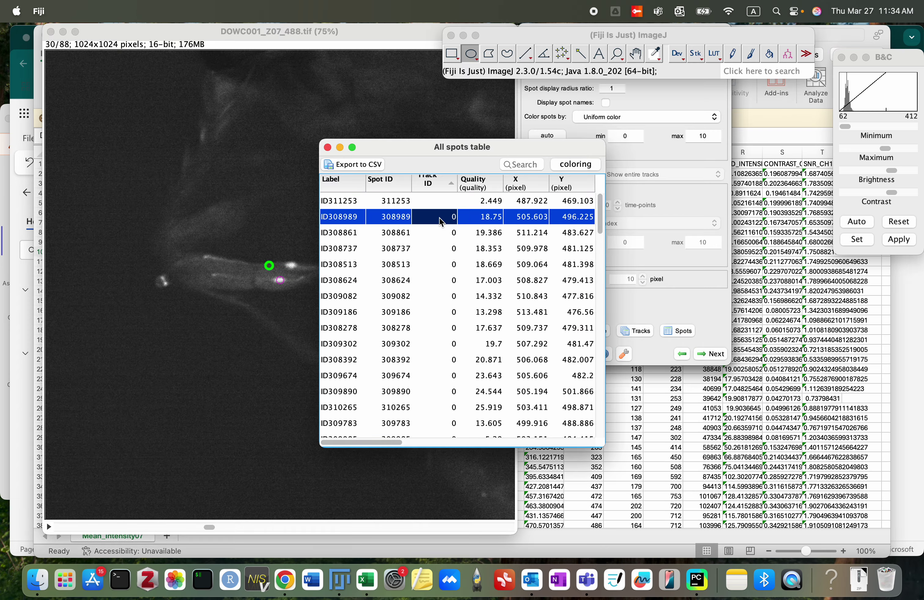
pyautogui.press('Down')
pyautogui.press('Down')
pyautogui.press('Down')
pyautogui.press('Down')
pyautogui.press('Down')
pyautogui.press('Down')
pyautogui.press('Down')
pyautogui.press('Down')
pyautogui.press('Down')
pyautogui.press('Down')
pyautogui.press('Down')
pyautogui.press('Down')
pyautogui.press('Down')
pyautogui.press('Down')
pyautogui.press('Down')
pyautogui.press('Down')
pyautogui.press('Down')
pyautogui.press('Down')
pyautogui.press('Down')
pyautogui.press('Down')
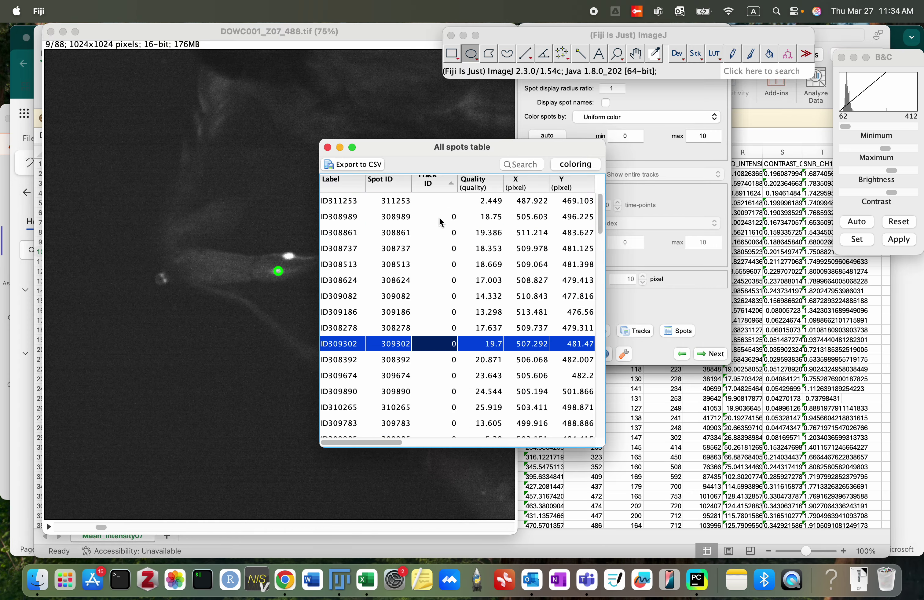
pyautogui.press('Down')
pyautogui.press('Down')
pyautogui.press('Down')
pyautogui.press('Down')
pyautogui.press('Down')
pyautogui.press('Down')
pyautogui.press('Down')
pyautogui.press('Down')
pyautogui.press('Down')
pyautogui.press('Down')
pyautogui.press('Down')
pyautogui.press('Down')
pyautogui.press('Down')
pyautogui.press('Down')
pyautogui.press('Down')
pyautogui.press('Down')
pyautogui.press('Down')
pyautogui.press('Down')
pyautogui.press('Down')
pyautogui.press('Down')
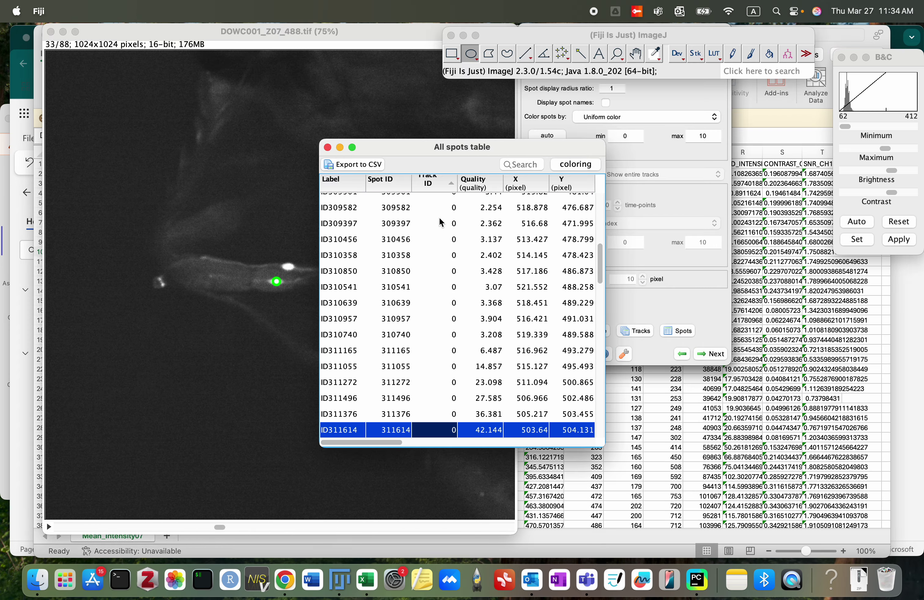
pyautogui.press('Down')
pyautogui.press('Down')
pyautogui.press('Down')
pyautogui.press('Down')
pyautogui.press('Down')
pyautogui.press('Down')
pyautogui.press('Down')
pyautogui.press('Down')
pyautogui.press('Down')
pyautogui.press('Down')
pyautogui.press('Down')
pyautogui.press('Down')
pyautogui.press('Down')
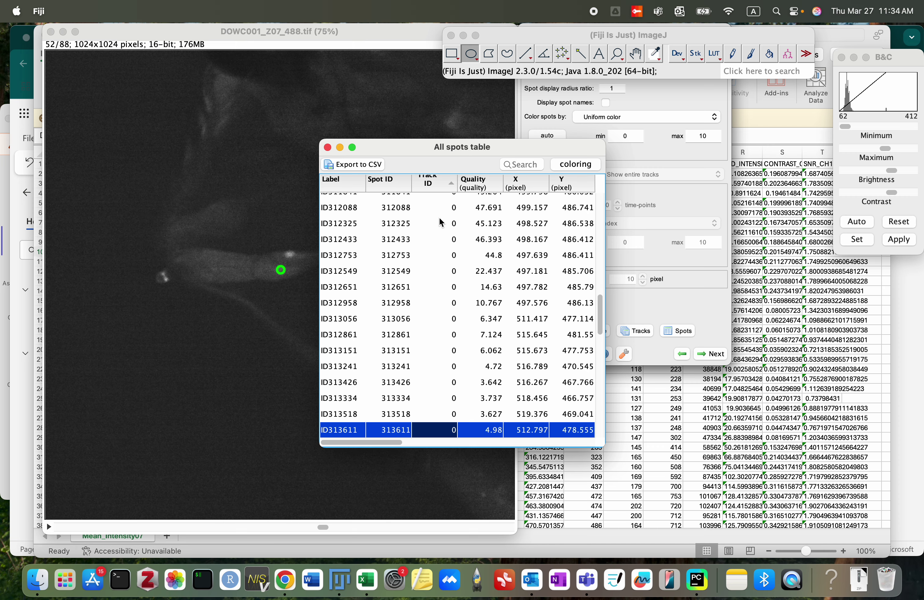
pyautogui.press('Down')
pyautogui.press('Down')
pyautogui.press('Down')
pyautogui.press('Down')
pyautogui.press('Down')
pyautogui.press('Down')
pyautogui.press('Down')
pyautogui.press('Down')
pyautogui.press('Down')
pyautogui.press('Down')
pyautogui.press('Down')
pyautogui.press('Down')
pyautogui.press('Down')
pyautogui.press('Down')
pyautogui.press('Down')
pyautogui.press('Down')
pyautogui.press('Down')
pyautogui.press('Down')
pyautogui.press('Down')
pyautogui.press('Down')
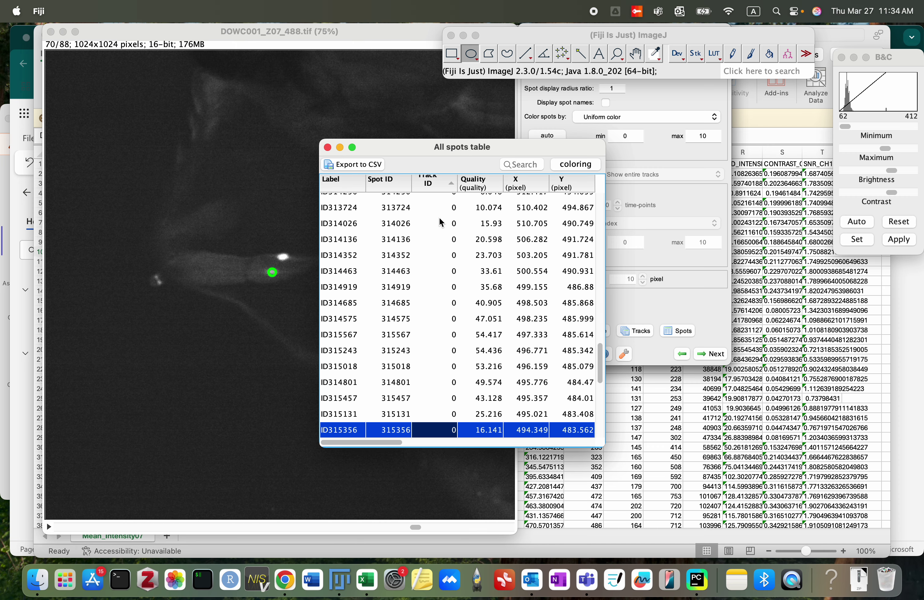
pyautogui.press('Down')
pyautogui.press('Down')
pyautogui.press('Down')
pyautogui.press('Down')
pyautogui.press('Down')
pyautogui.press('Down')
pyautogui.press('Down')
pyautogui.press('Down')
pyautogui.press('Down')
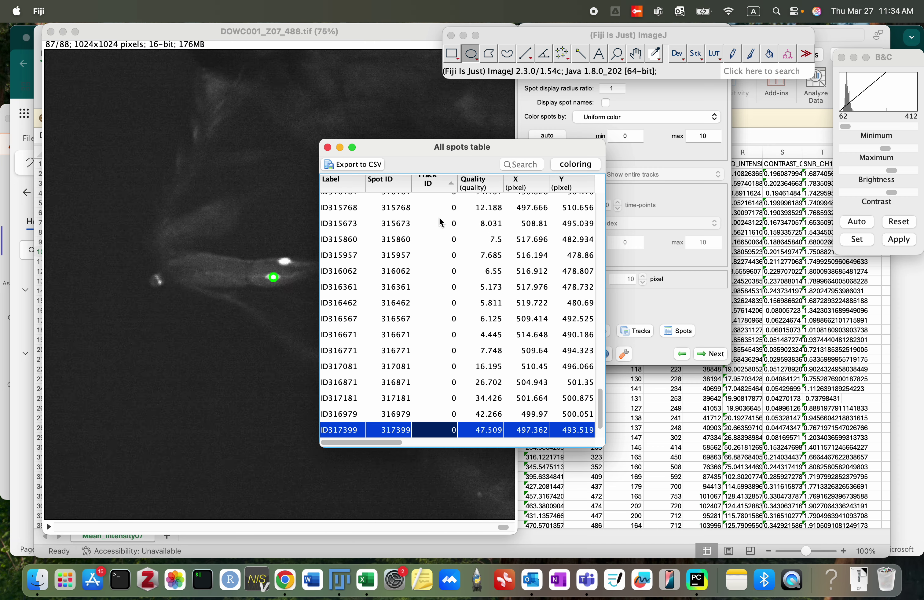
pyautogui.press('Up')
pyautogui.press('Up')
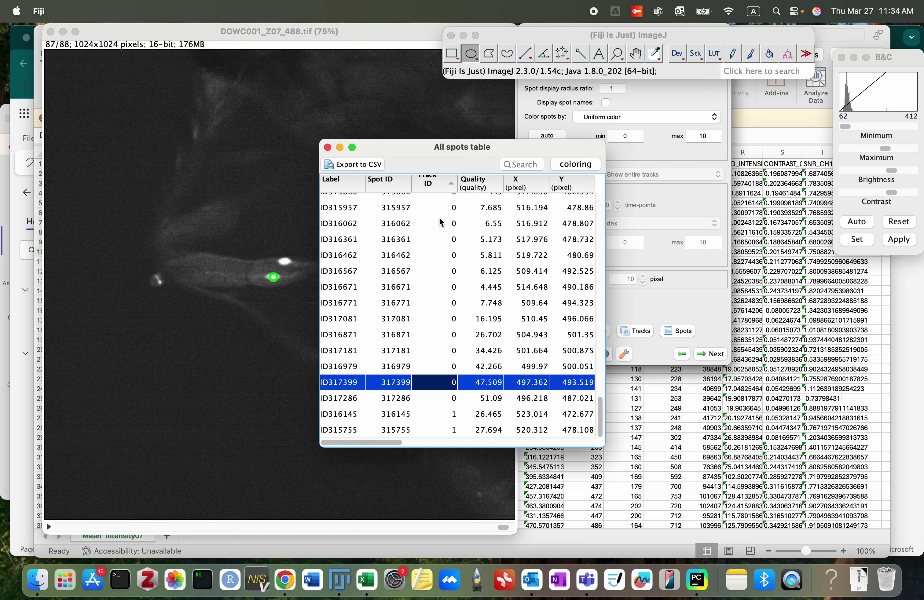
pyautogui.press('Down')
pyautogui.press('Down')
pyautogui.press('Down')
# Switch back to Excel and delete rows 90 and 91, the Track ID 1 spots ID316145 and ID315755, from Mean_Intensity07.
pyautogui.press('super+Tab')
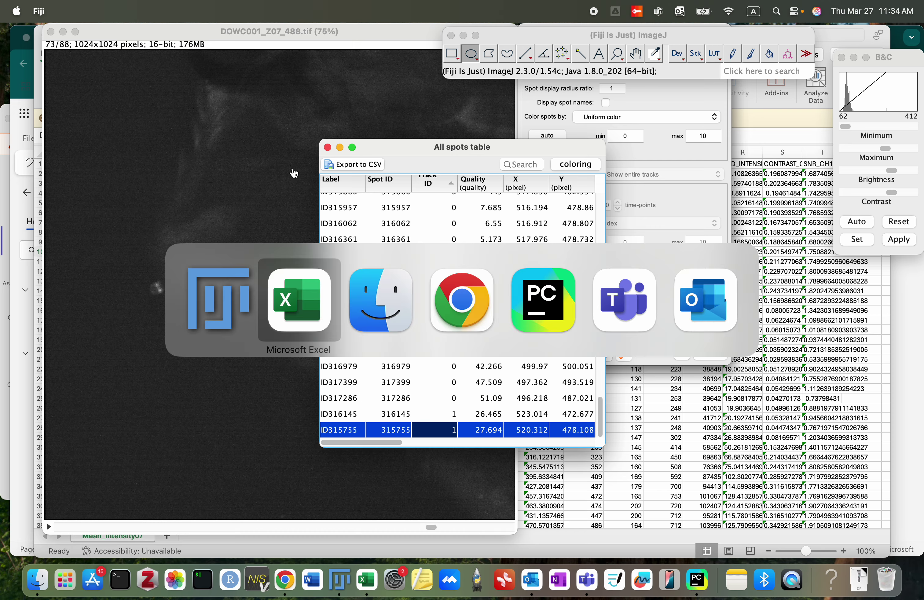
pyautogui.scroll(-15, 235, 421)
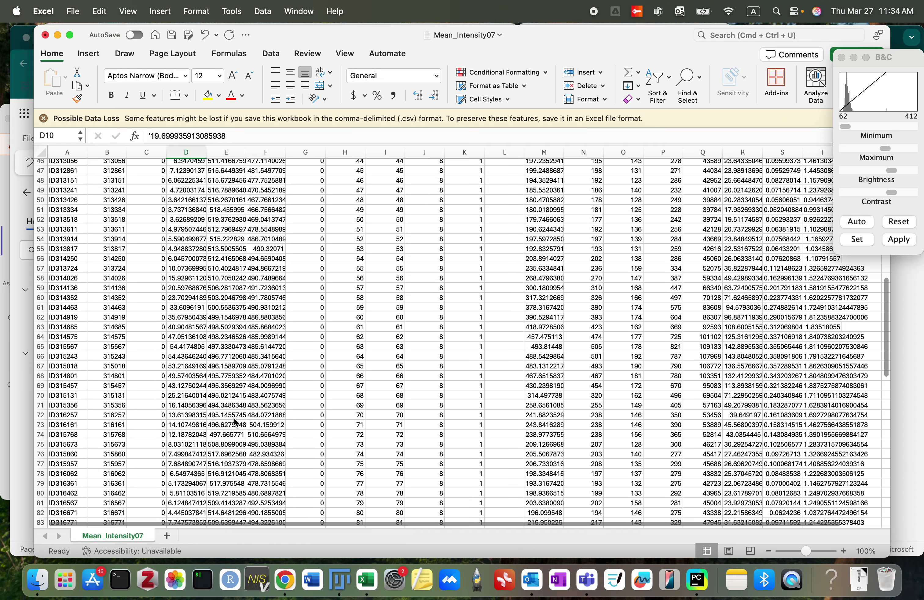
pyautogui.click(154, 387)
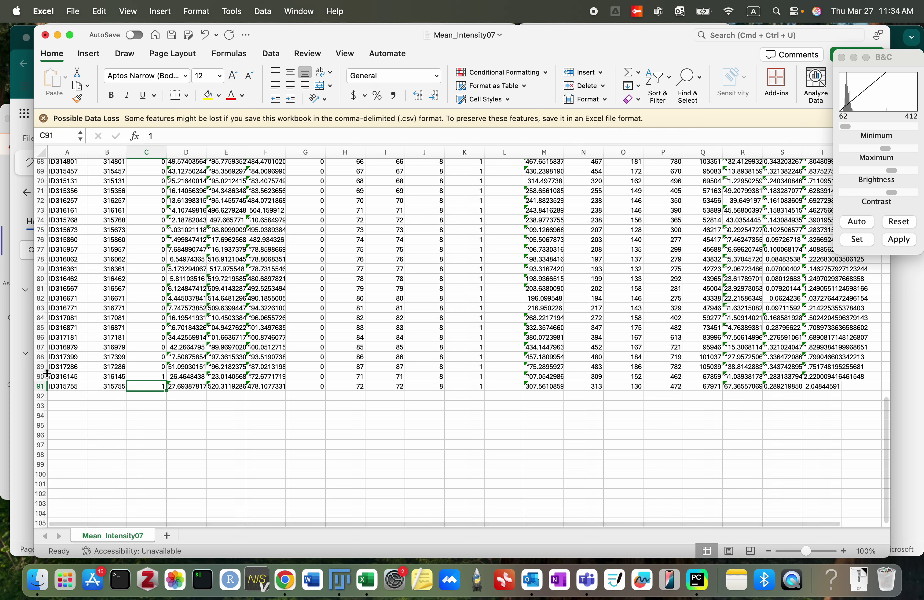
pyautogui.moveTo(40, 376); pyautogui.dragTo(40, 386)
pyautogui.rightClick(80, 386)
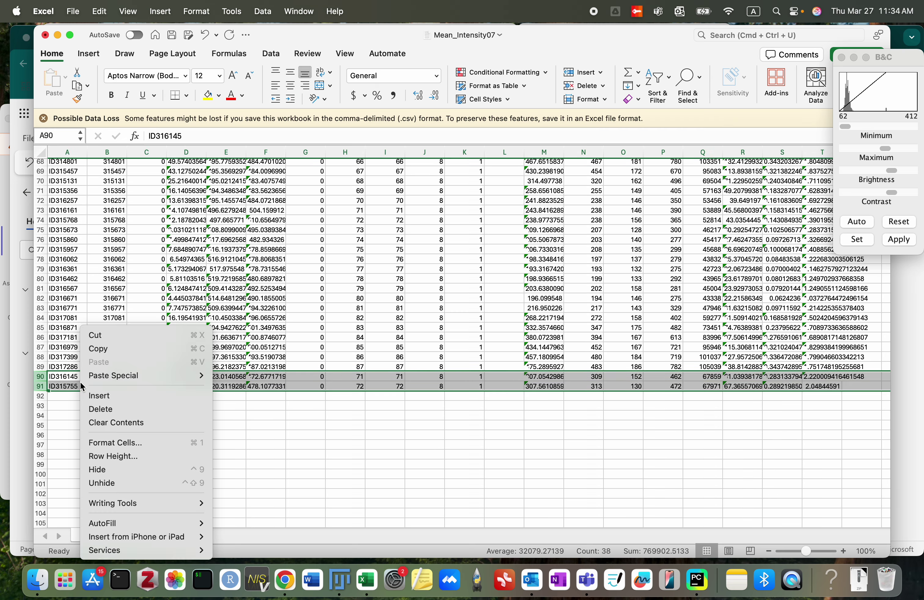
pyautogui.click(107, 409)
pyautogui.click(230, 290)
# Check the POSITION_T column for duplicates by conditionally formatting duplicate values with light red fill and dark red text.
pyautogui.scroll(3, 233, 297)
pyautogui.scroll(20, 232, 297)
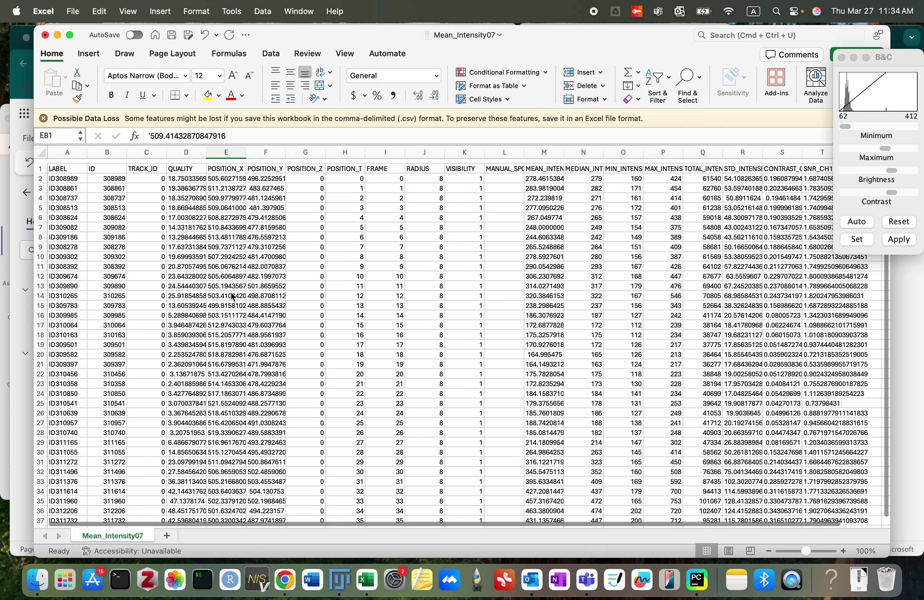
pyautogui.click(345, 152)
pyautogui.click(502, 72)
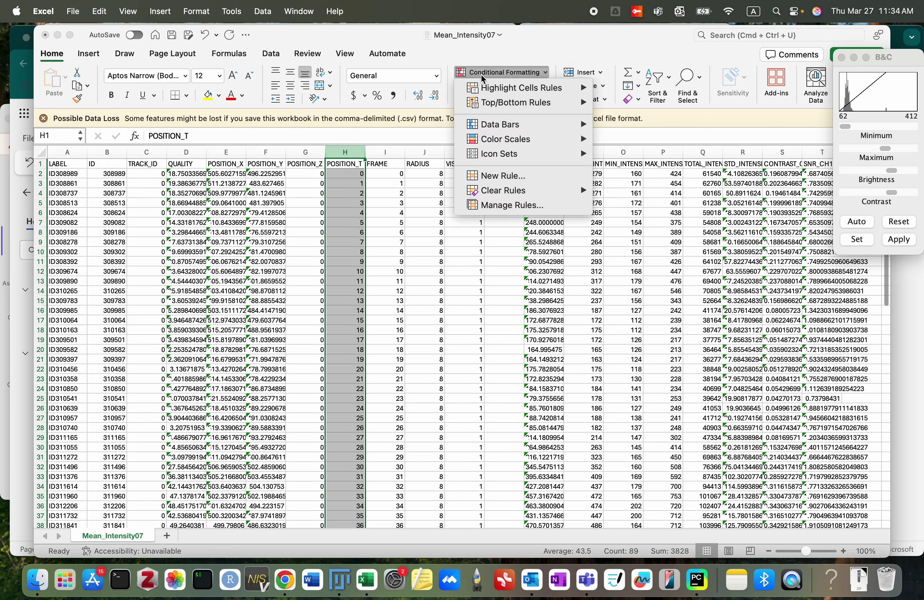
pyautogui.moveTo(515, 91)
pyautogui.click(655, 180)
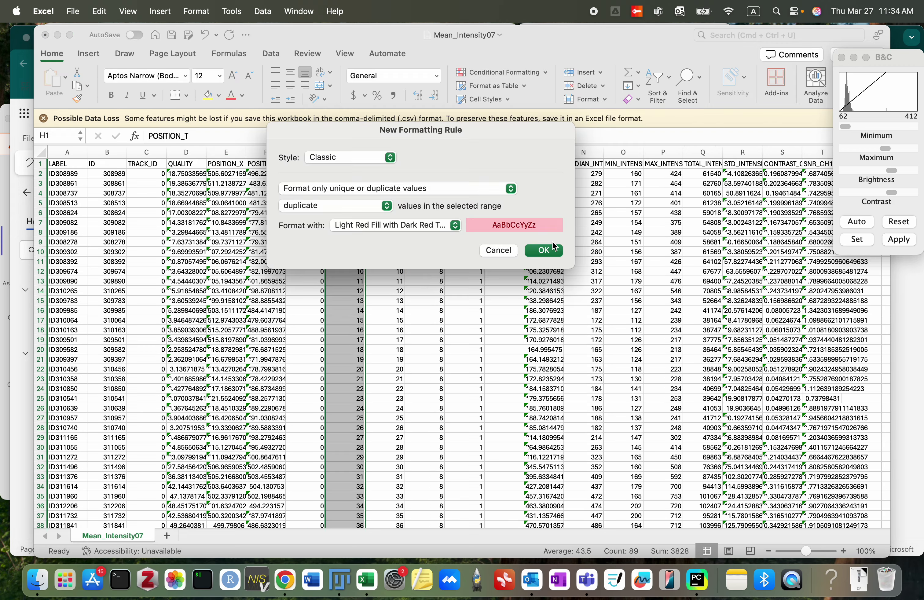
pyautogui.click(540, 250)
pyautogui.scroll(-20, 357, 378)
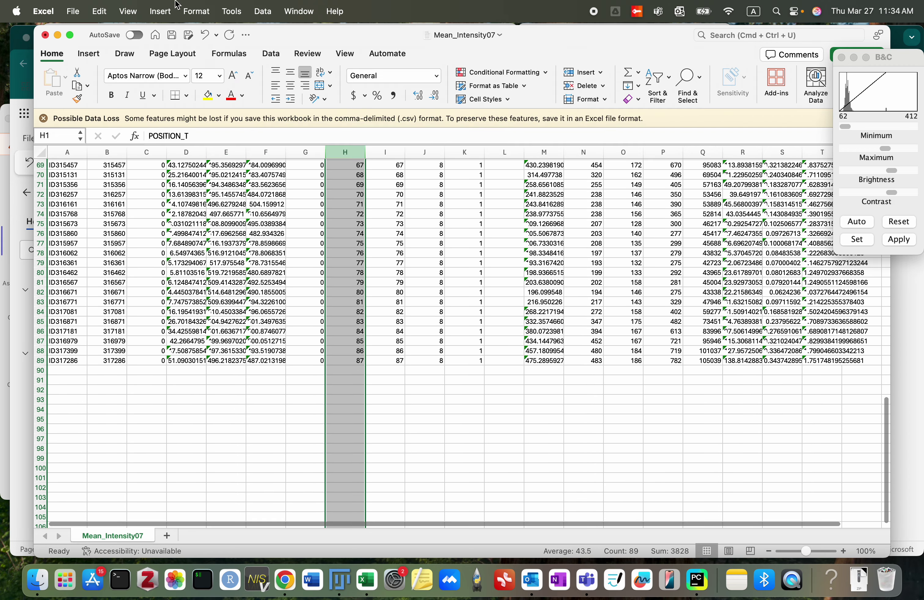
# Save and close the Mean_Intensity07 file.
pyautogui.click(171, 36)
pyautogui.click(45, 36)
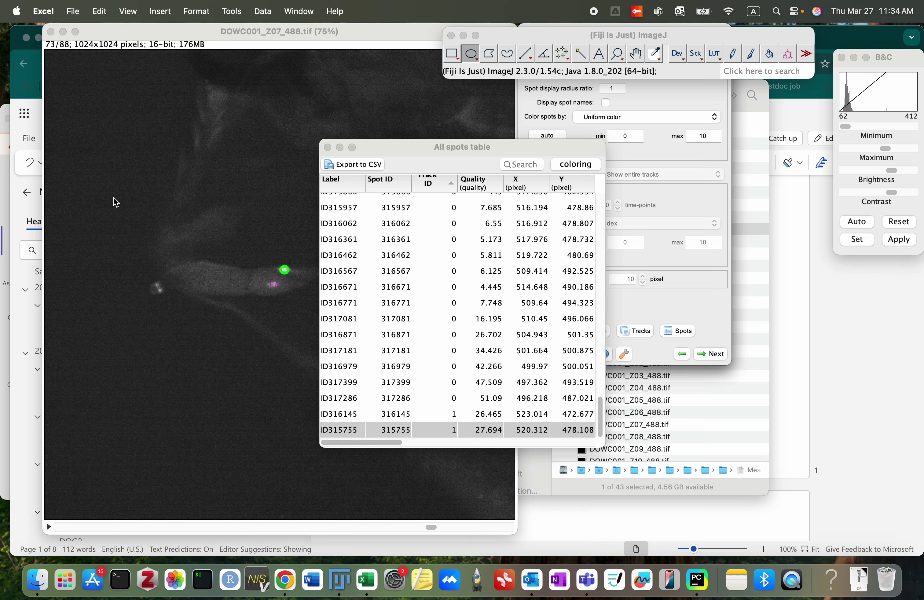
# Close the All spots table and the TrackMate windows for DOWC001_Z07_488, DOWC001_Z08_488 and DOWC001_Z09_488 in Fiji.
pyautogui.click(327, 147)
pyautogui.click(569, 177)
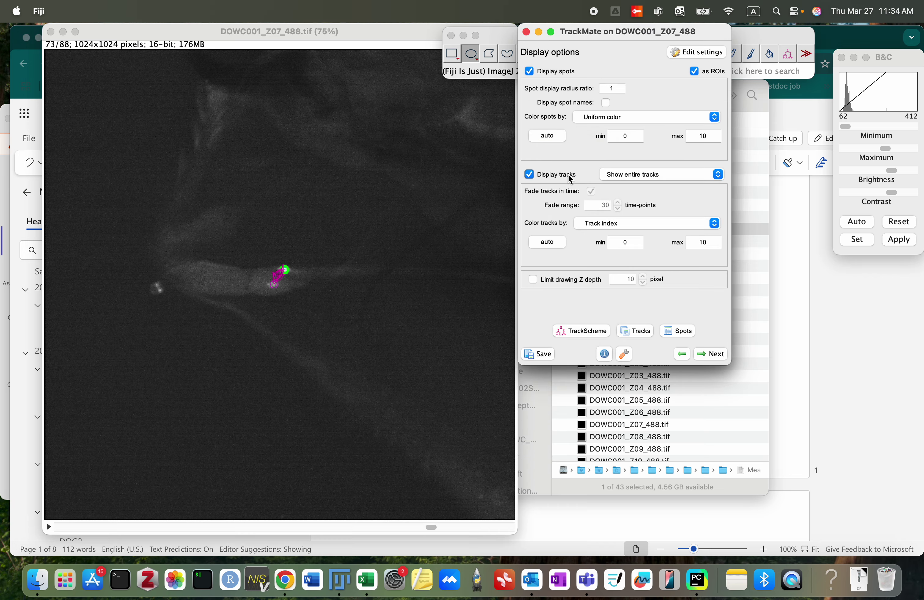
pyautogui.click(526, 32)
pyautogui.click(563, 35)
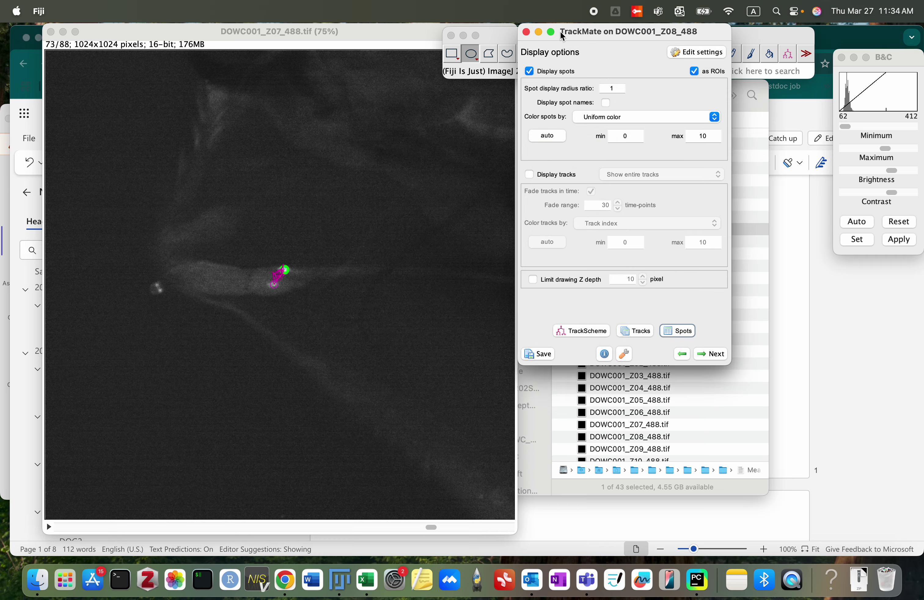
pyautogui.click(526, 32)
pyautogui.click(568, 144)
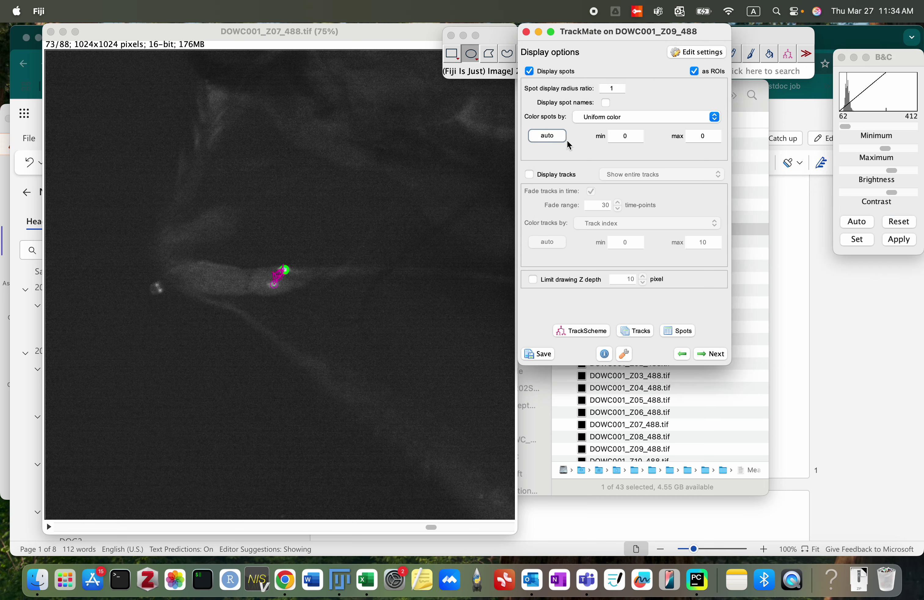
pyautogui.click(525, 33)
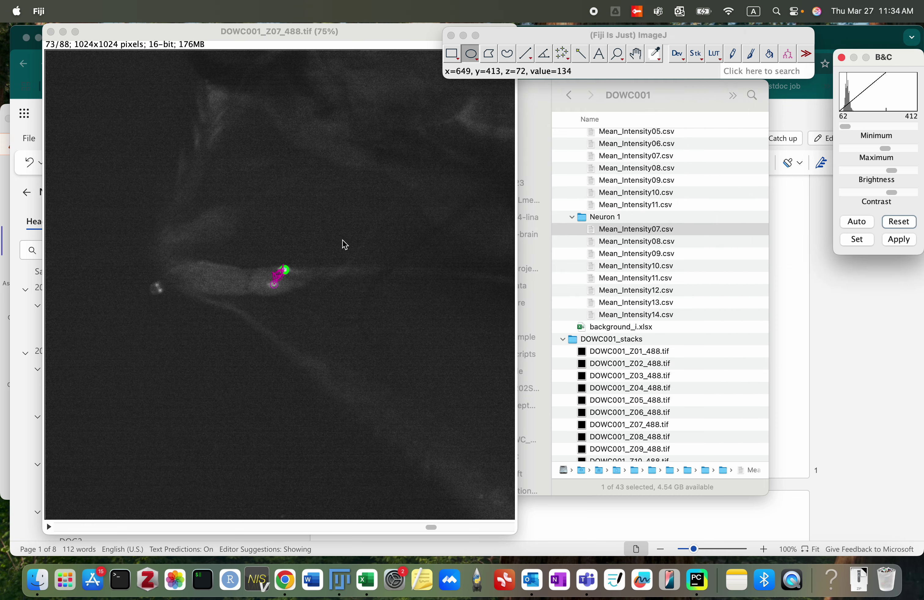
# Switch to the background_i workbook in Excel and copy the five Neuron 0 background values of Stack_8 into its Neuron 1 rows.
pyautogui.click(366, 581)
pyautogui.moveTo(623, 231); pyautogui.dragTo(624, 265)
pyautogui.press('cmd+c')
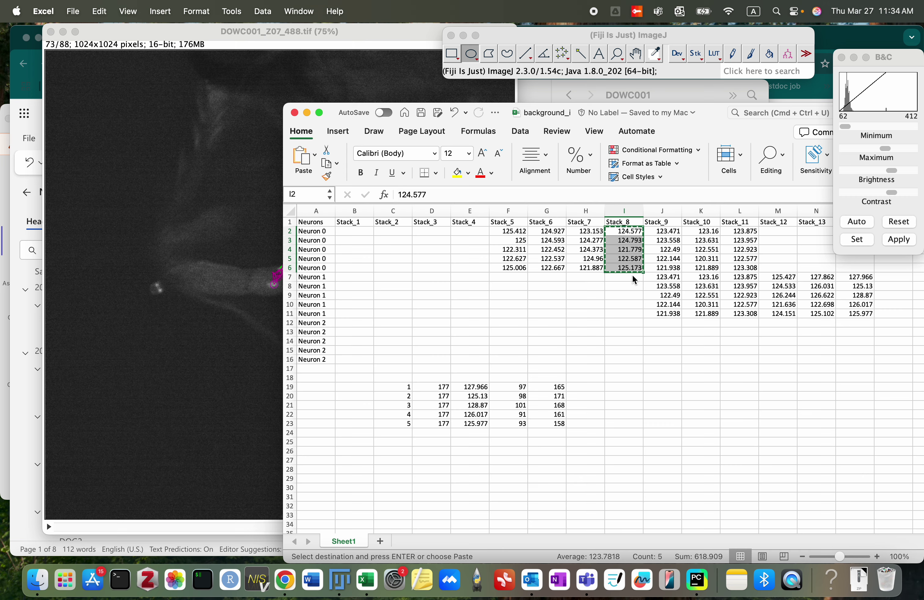
pyautogui.click(628, 277)
pyautogui.press('cmd+v')
# Copy the five Neuron 0 background values of Stack_7 into its Neuron 1 rows and save the background_i workbook.
pyautogui.moveTo(588, 231); pyautogui.dragTo(584, 269)
pyautogui.press('cmd+c')
pyautogui.click(582, 276)
pyautogui.press('super+v')
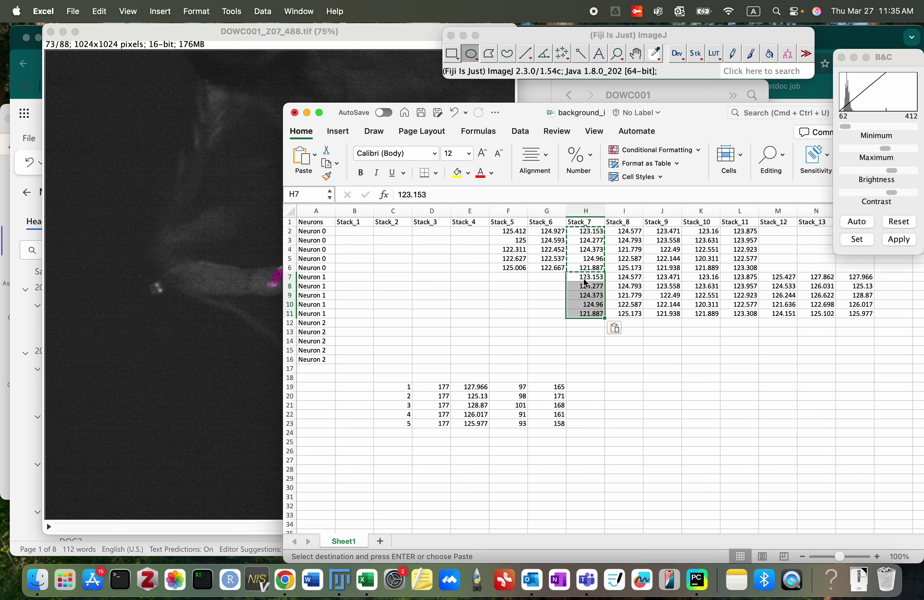
pyautogui.click(577, 324)
pyautogui.press('super+s')
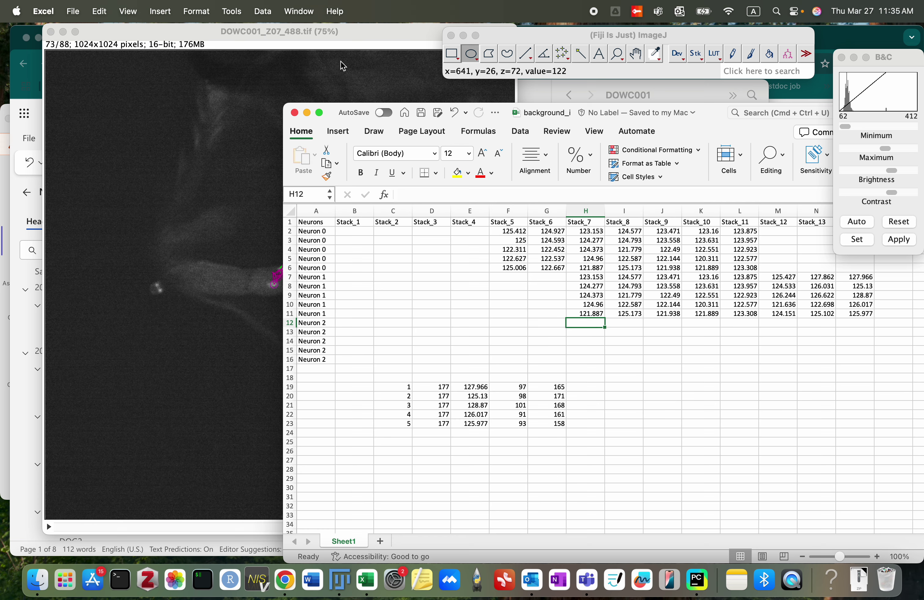
# Close the Z07 stack in Fiji and open DOWC001_Z06_488.tif there from the DOWC001_stacks folder in Finder.
pyautogui.click(351, 65)
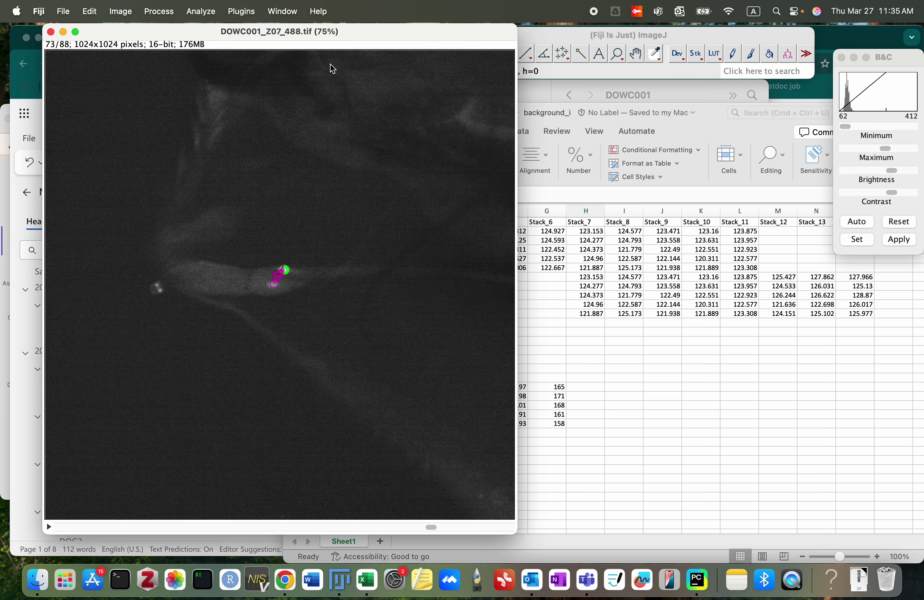
pyautogui.click(49, 31)
pyautogui.click(590, 92)
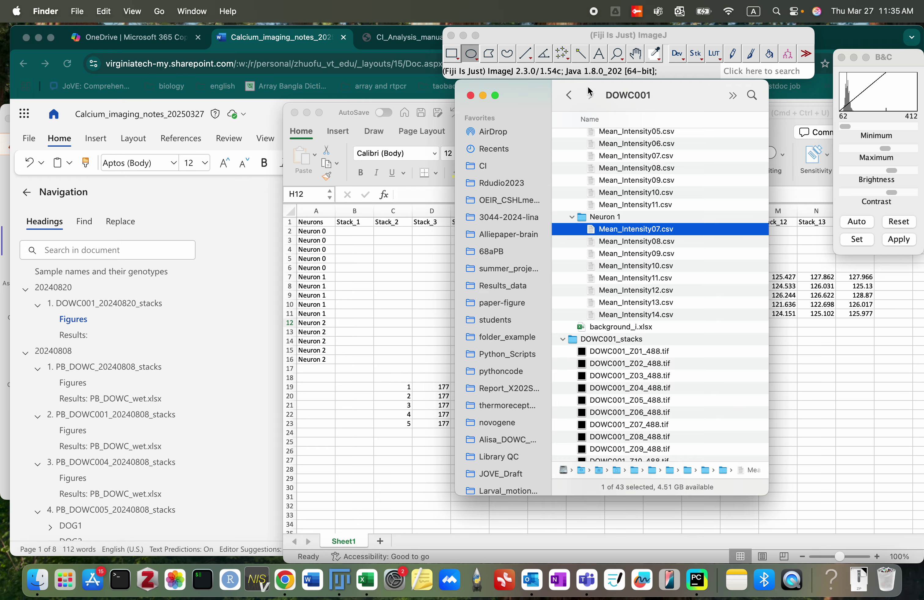
pyautogui.click(639, 413)
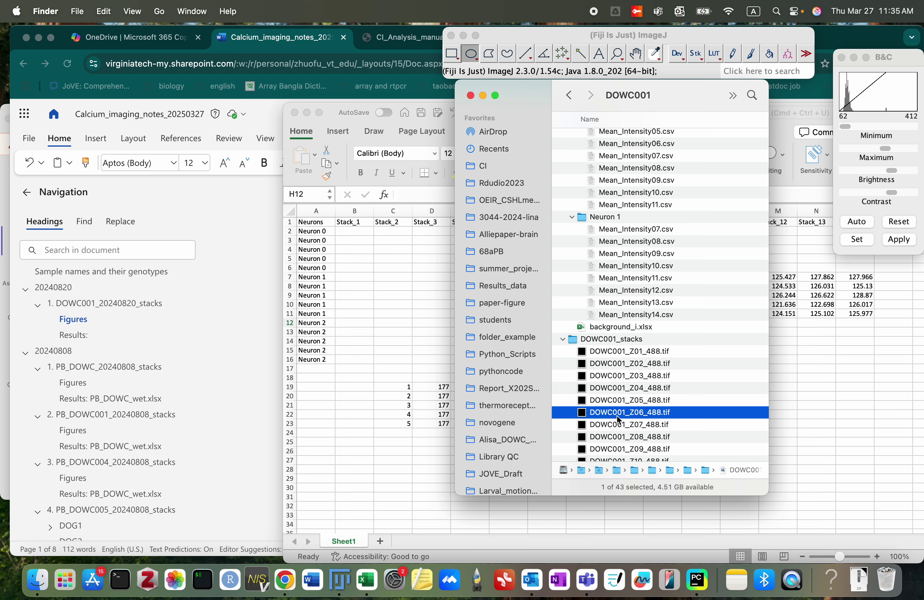
pyautogui.moveTo(618, 419); pyautogui.dragTo(526, 75)
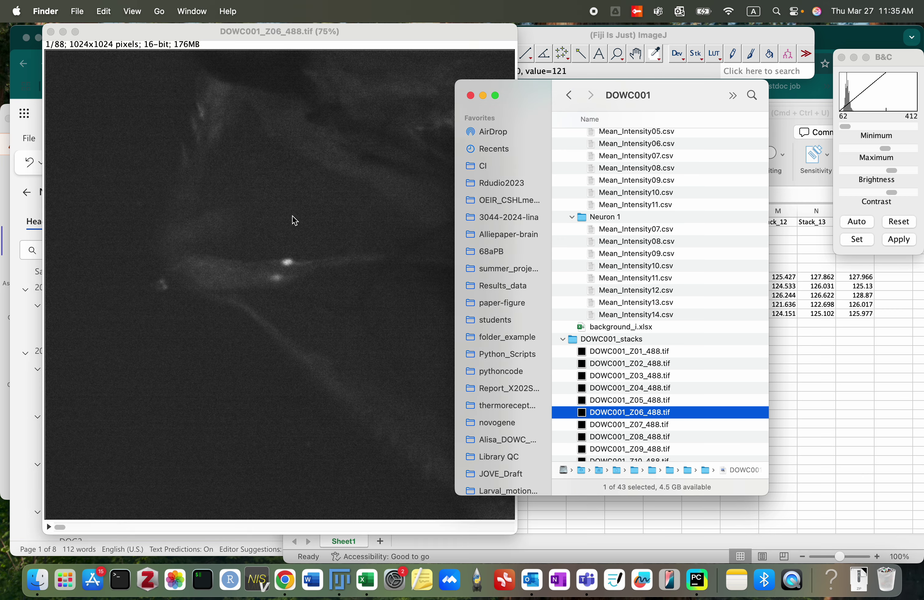
# Step through the frames of the DOWC001_Z06_488.tif stack in Fiji forward and back to examine the two neurons.
pyautogui.click(295, 364)
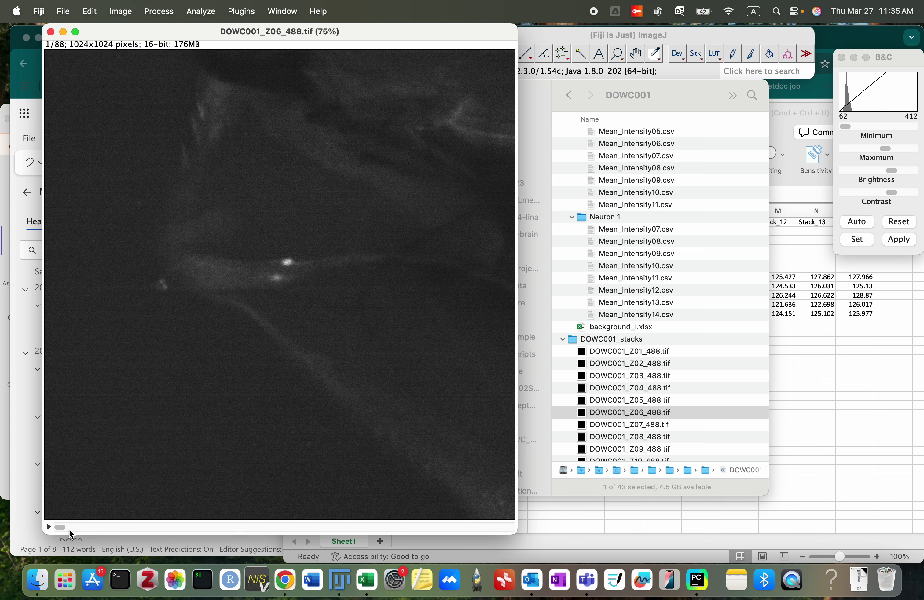
pyautogui.moveTo(71, 532); pyautogui.dragTo(87, 533)
pyautogui.press('Right')
pyautogui.press('Right')
pyautogui.press('Right')
pyautogui.press('Right')
pyautogui.press('Right')
pyautogui.press('Right')
pyautogui.press('Right')
pyautogui.press('Right')
pyautogui.press('Right')
pyautogui.press('Right')
pyautogui.press('Right')
pyautogui.press('Right')
pyautogui.press('Right')
pyautogui.press('Right')
pyautogui.press('Right')
pyautogui.press('Right')
pyautogui.press('Right')
pyautogui.press('Right')
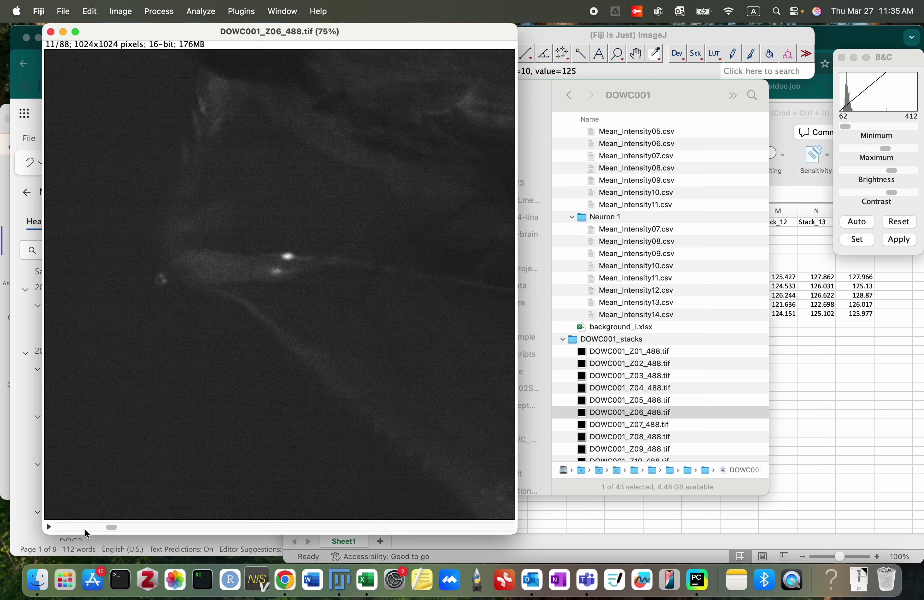
pyautogui.press('Right')
pyautogui.press('Right')
pyautogui.press('Right')
pyautogui.press('Right')
pyautogui.press('Right')
pyautogui.press('Right')
pyautogui.press('Right')
pyautogui.press('Right')
pyautogui.press('Right')
pyautogui.press('Right')
pyautogui.press('Right')
pyautogui.press('Right')
pyautogui.press('Right')
pyautogui.press('Right')
pyautogui.press('Right')
pyautogui.press('Right')
pyautogui.press('Right')
pyautogui.press('Right')
pyautogui.press('Right')
pyautogui.press('Right')
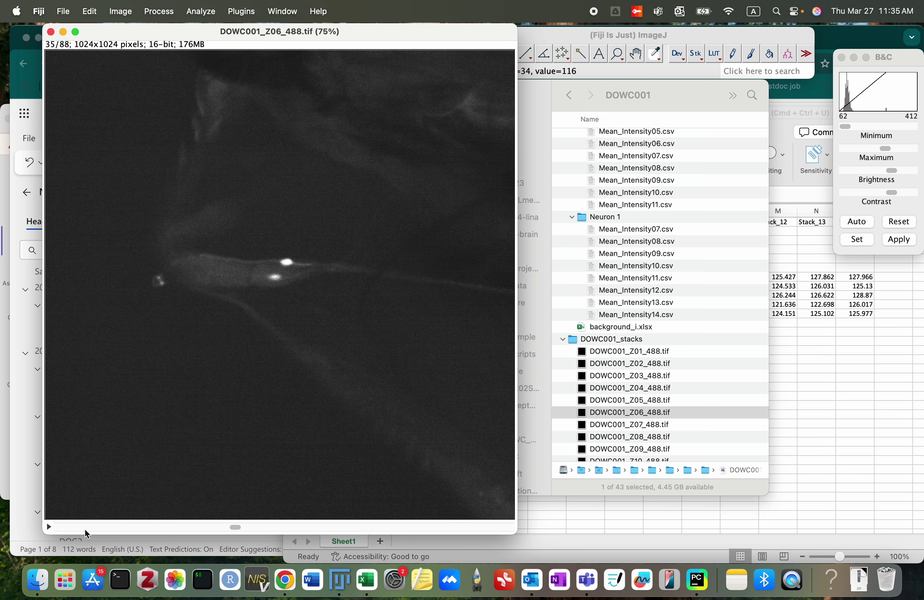
pyautogui.press('Right')
pyautogui.press('Right')
pyautogui.press('Right')
pyautogui.press('Right')
pyautogui.press('Right')
pyautogui.press('Right')
pyautogui.press('Right')
pyautogui.press('Right')
pyautogui.press('Right')
pyautogui.press('Right')
pyautogui.press('Right')
pyautogui.press('Right')
pyautogui.press('Right')
pyautogui.press('Right')
pyautogui.press('Right')
pyautogui.press('Right')
pyautogui.press('Right')
pyautogui.press('Right')
pyautogui.press('Right')
pyautogui.press('Right')
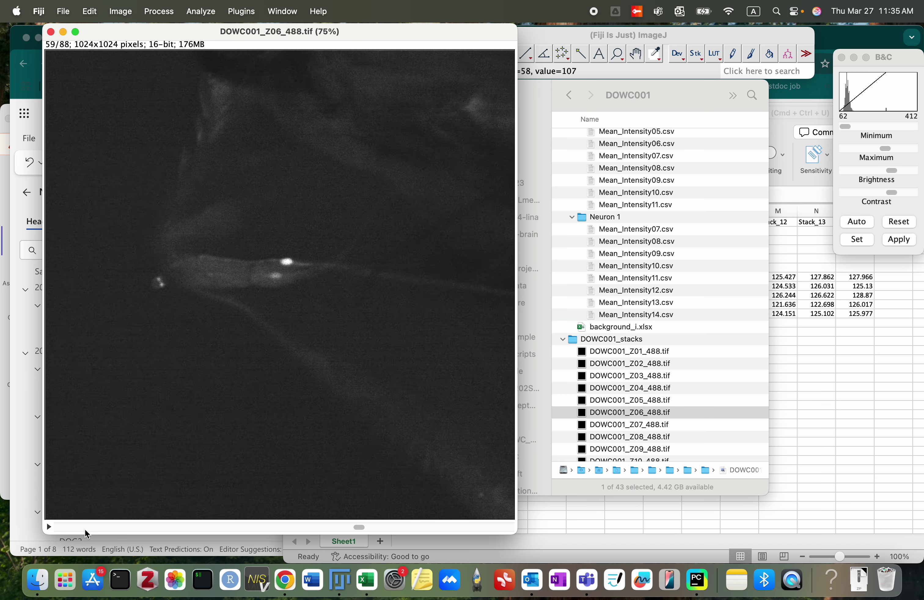
pyautogui.press('Right')
pyautogui.press('Right')
pyautogui.press('Right')
pyautogui.press('Right')
pyautogui.press('Right')
pyautogui.press('Right')
pyautogui.press('Right')
pyautogui.press('Right')
pyautogui.press('Right')
pyautogui.press('Right')
pyautogui.press('Right')
pyautogui.press('Right')
pyautogui.press('Right')
pyautogui.press('Right')
pyautogui.press('Right')
pyautogui.press('Right')
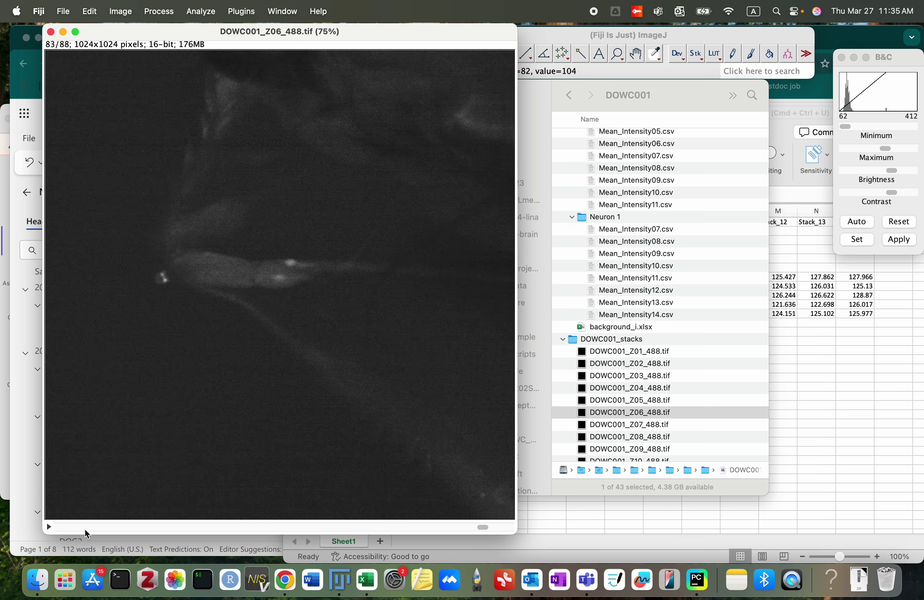
pyautogui.press('Left')
pyautogui.press('Left')
pyautogui.press('Left')
pyautogui.press('Left')
pyautogui.press('Left')
pyautogui.press('Left')
pyautogui.press('Left')
pyautogui.press('Left')
pyautogui.press('Left')
pyautogui.press('Left')
pyautogui.press('Left')
pyautogui.press('Left')
pyautogui.press('Left')
pyautogui.press('Left')
pyautogui.press('Left')
pyautogui.press('Left')
pyautogui.press('Left')
pyautogui.press('Left')
pyautogui.press('Left')
pyautogui.press('Left')
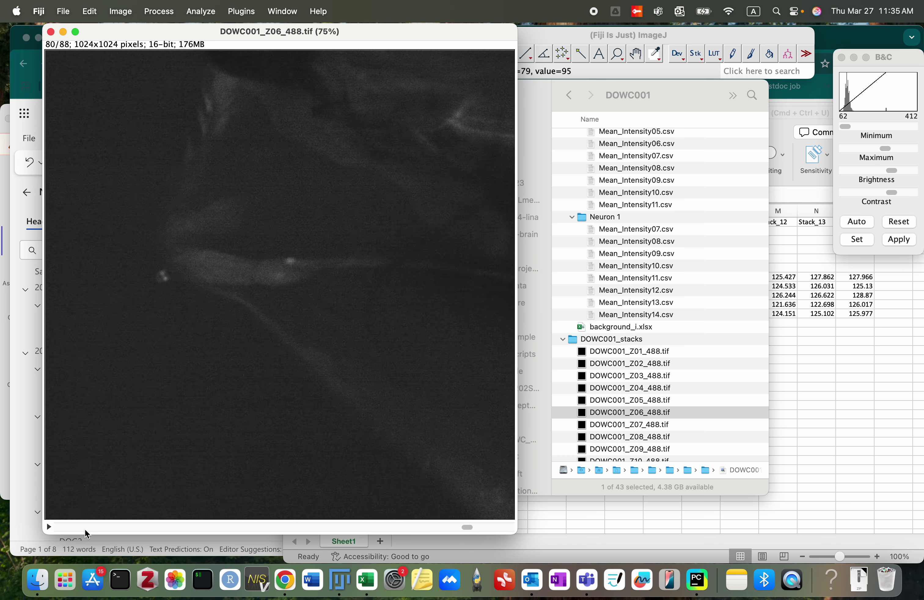
pyautogui.press('Left')
pyautogui.press('Left')
pyautogui.press('Left')
pyautogui.press('Left')
pyautogui.press('Left')
pyautogui.press('Left')
pyautogui.press('Left')
pyautogui.press('Left')
pyautogui.press('Left')
pyautogui.press('Left')
pyautogui.press('Left')
pyautogui.press('Left')
pyautogui.press('Left')
pyautogui.press('Left')
pyautogui.press('Left')
pyautogui.press('Left')
pyautogui.press('Left')
pyautogui.press('Left')
pyautogui.press('Left')
pyautogui.press('Left')
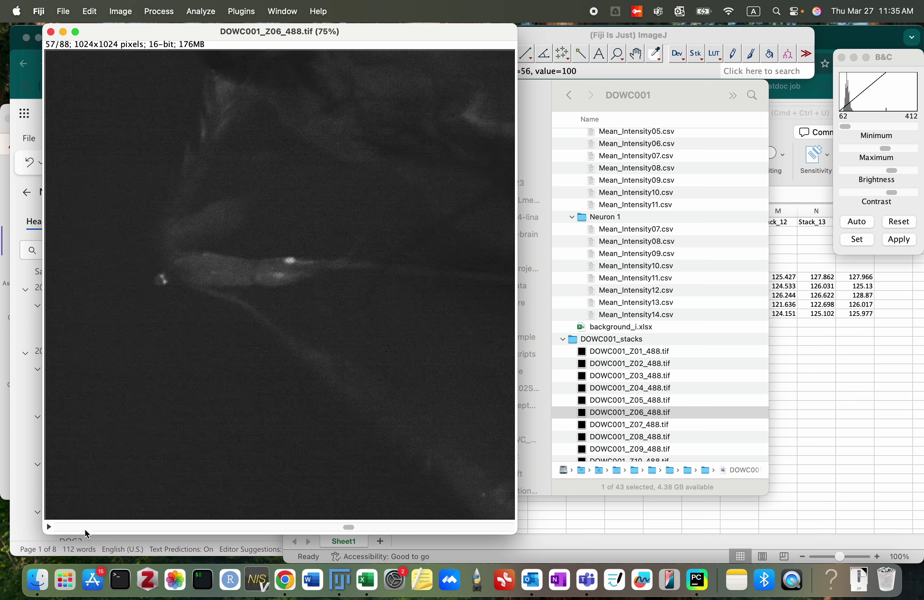
pyautogui.press('Left')
pyautogui.press('Left')
pyautogui.press('Left')
pyautogui.press('Left')
pyautogui.press('Left')
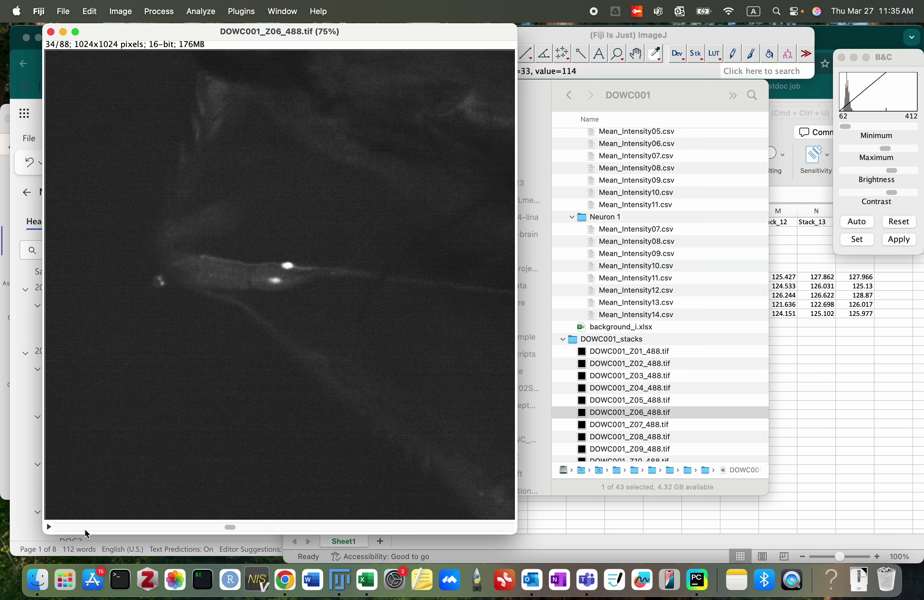
# Close the Z06 stack in Fiji and move the DOWC001 Finder window off the background_i workbook's data columns.
pyautogui.click(51, 32)
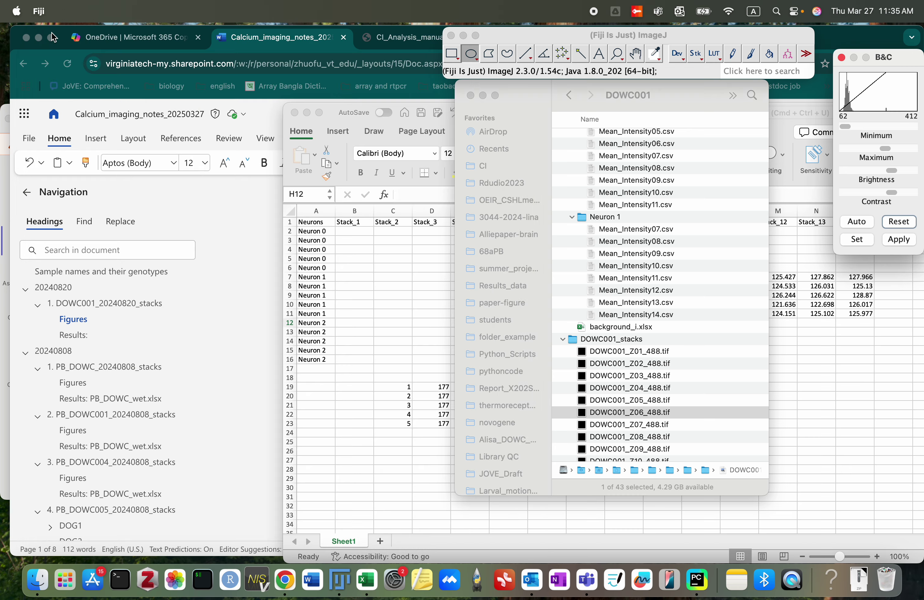
pyautogui.scroll(3, 668, 292)
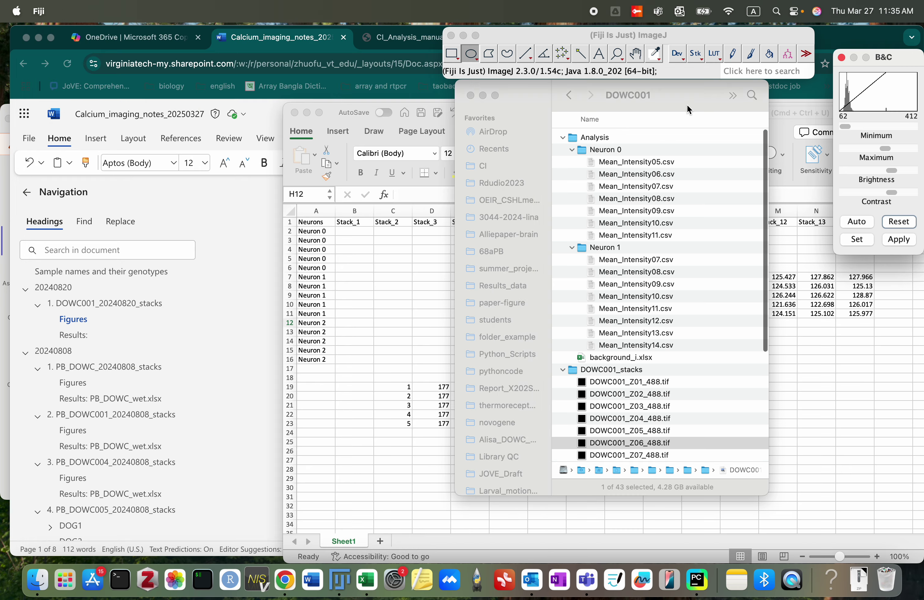
pyautogui.click(691, 90)
pyautogui.moveTo(691, 87); pyautogui.dragTo(272, 82)
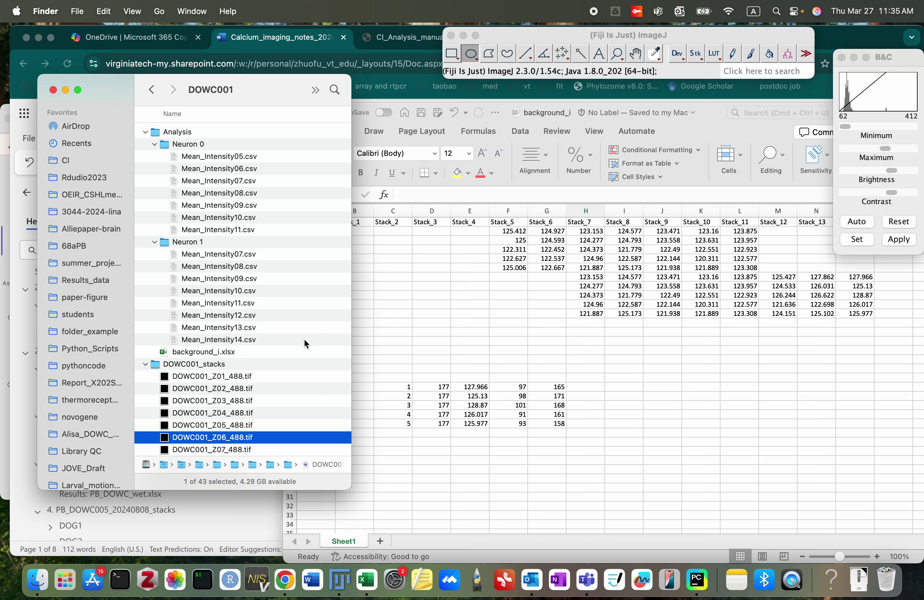
# Delete rows 12 to 24 of the background_i workbook in Excel, covering the Neuron 2 rows and the pasted measurements.
pyautogui.click(461, 395)
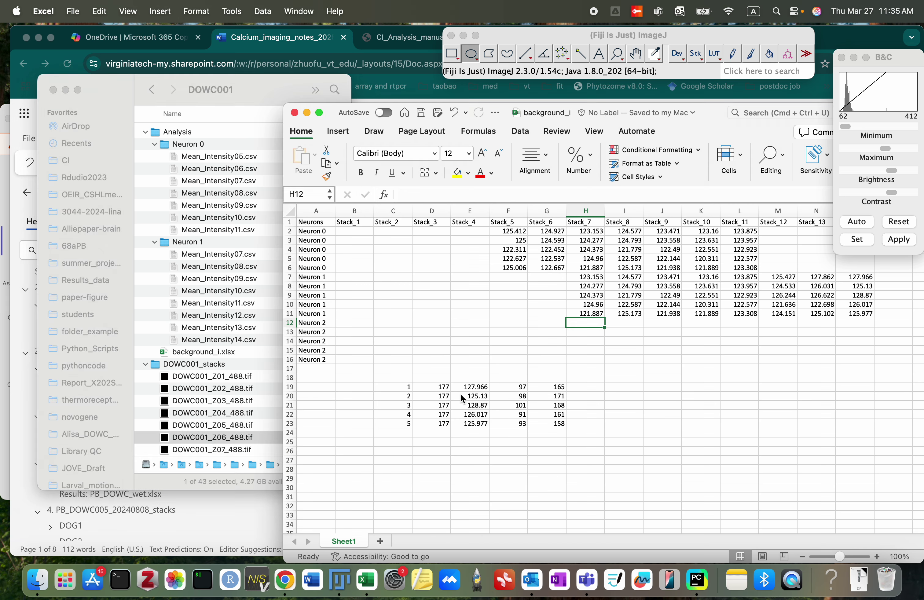
pyautogui.click(333, 342)
pyautogui.moveTo(289, 323); pyautogui.dragTo(290, 433)
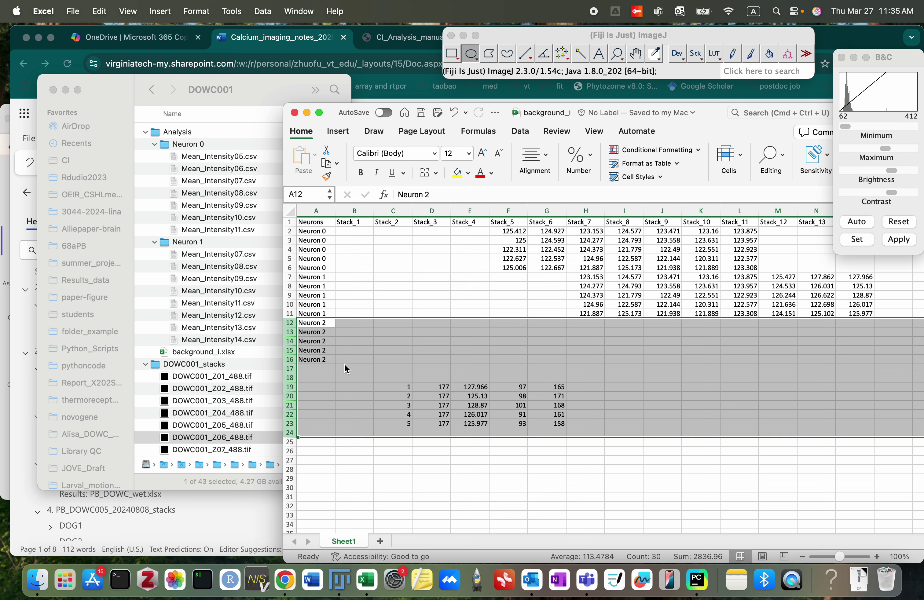
pyautogui.rightClick(345, 368)
pyautogui.click(380, 402)
pyautogui.click(475, 378)
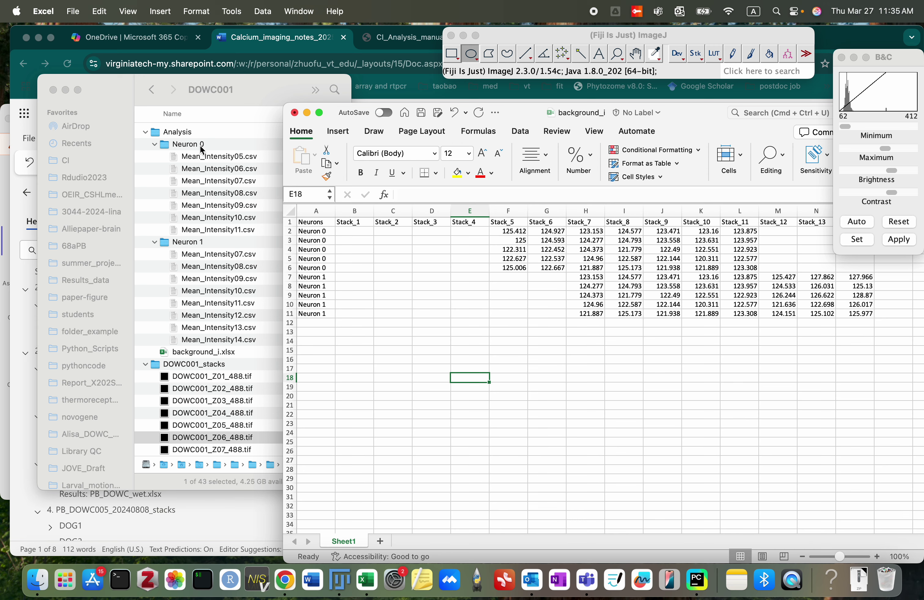
# Check the Neuron 0 files Mean_Intensity05.csv to Mean_Intensity11.csv in Finder against the Neuron 0 backgrounds for Stack_5 to Stack_11 in Excel.
pyautogui.click(201, 156)
pyautogui.click(201, 156)
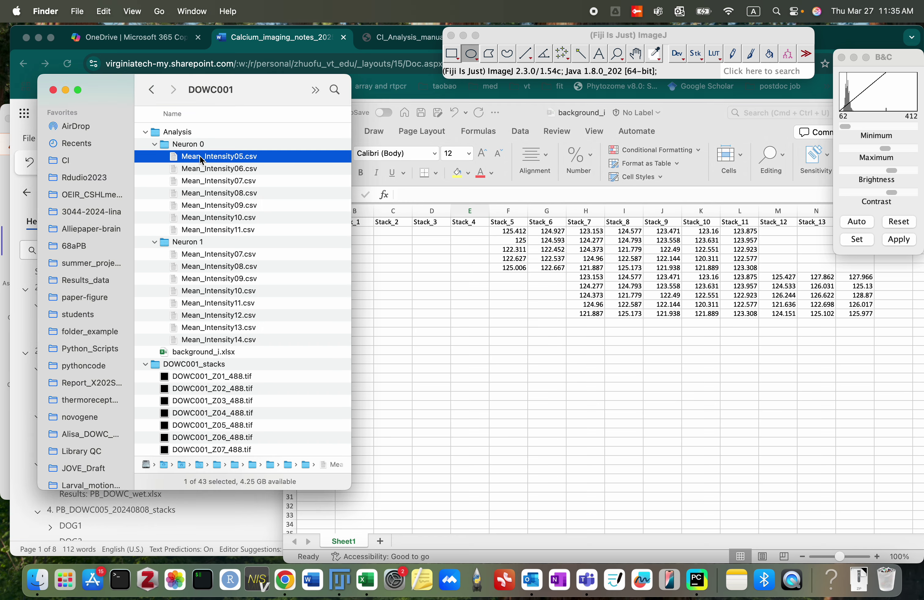
pyautogui.click(223, 230)
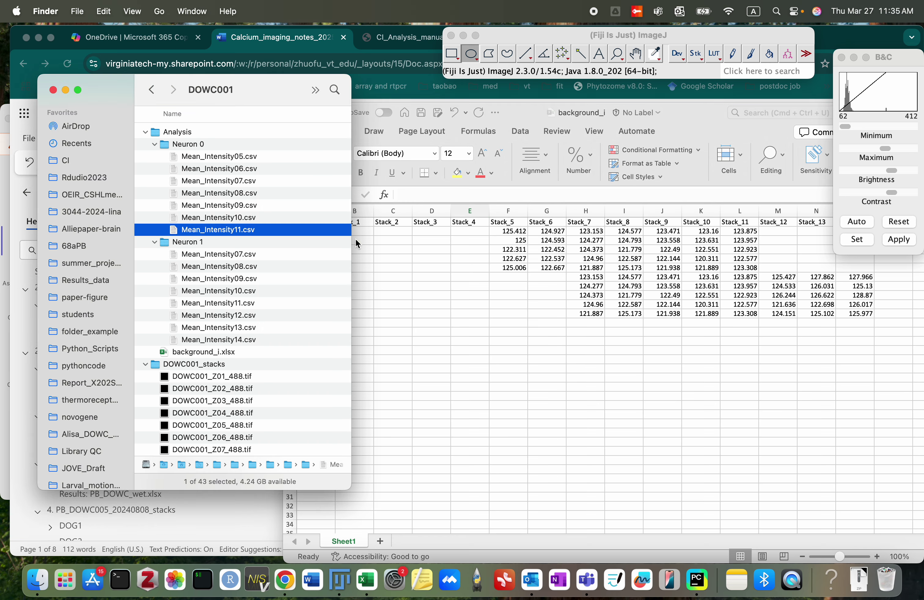
pyautogui.click(509, 229)
pyautogui.click(741, 232)
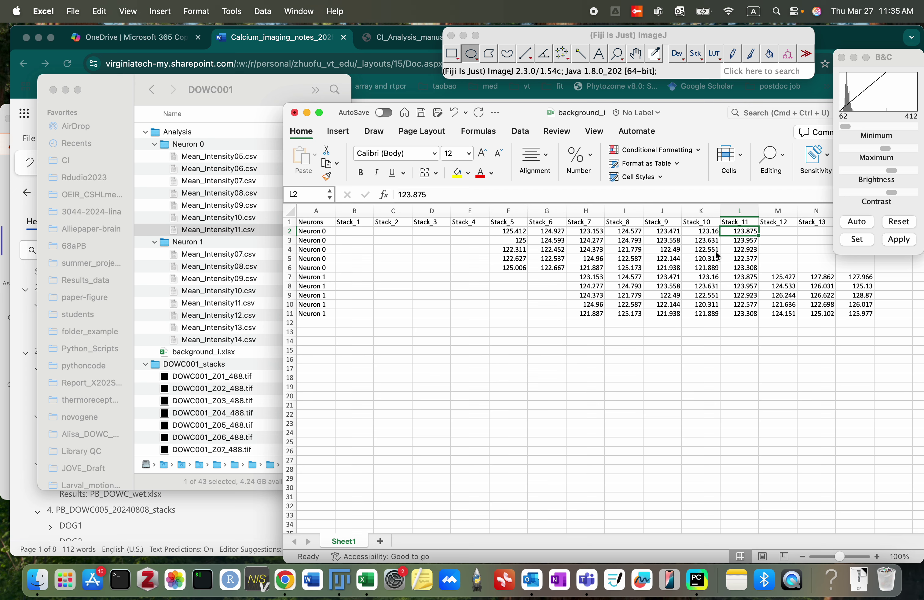
# Check the Neuron 1 files Mean_Intensity07.csv to Mean_Intensity14.csv in Finder against the Neuron 1 background columns starting at Stack_7 in Excel.
pyautogui.press('super+Tab')
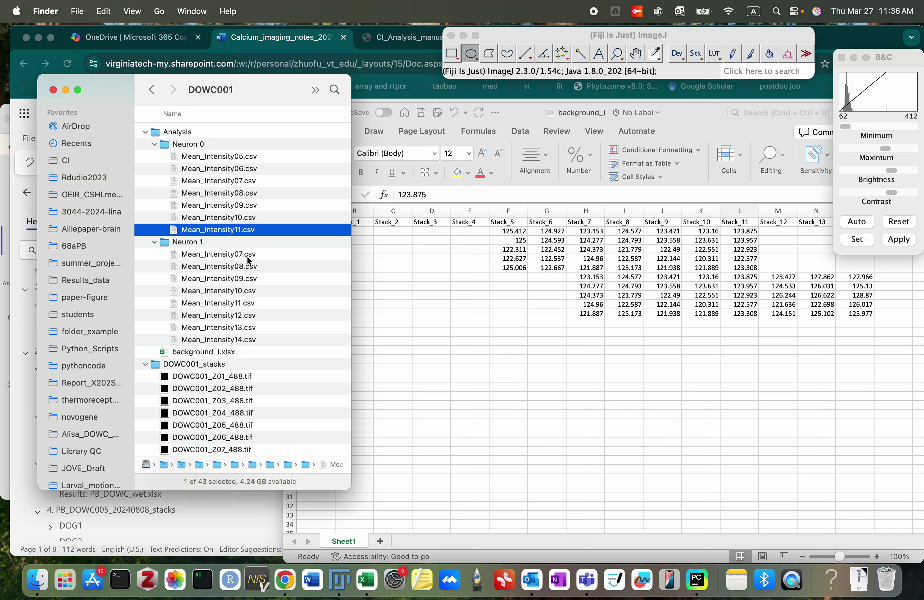
pyautogui.click(248, 258)
pyautogui.click(243, 341)
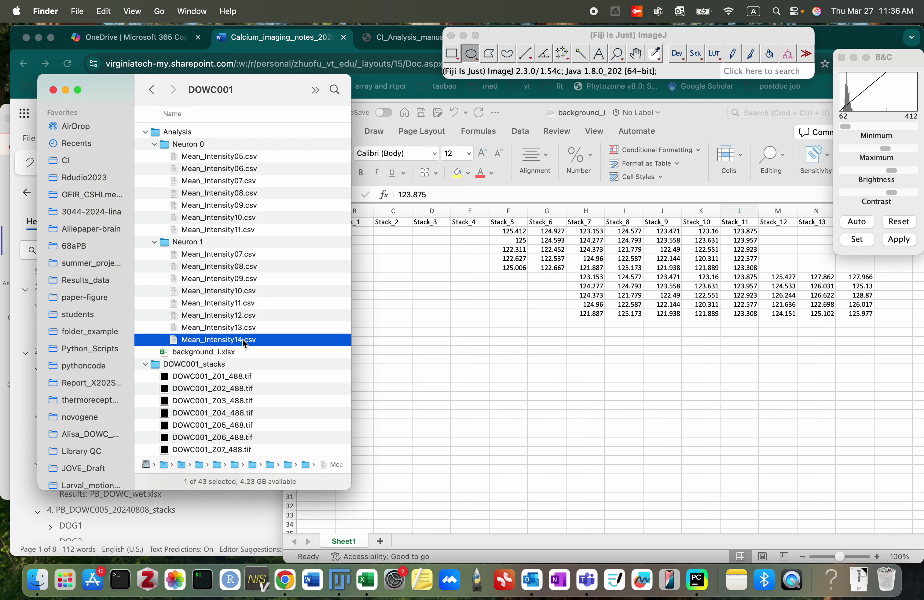
pyautogui.click(600, 279)
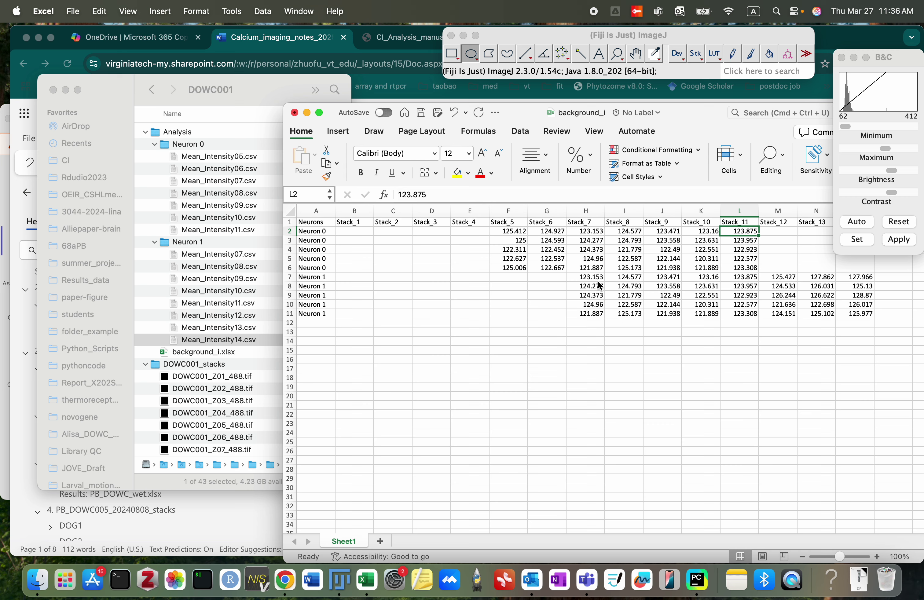
pyautogui.click(599, 286)
pyautogui.click(856, 279)
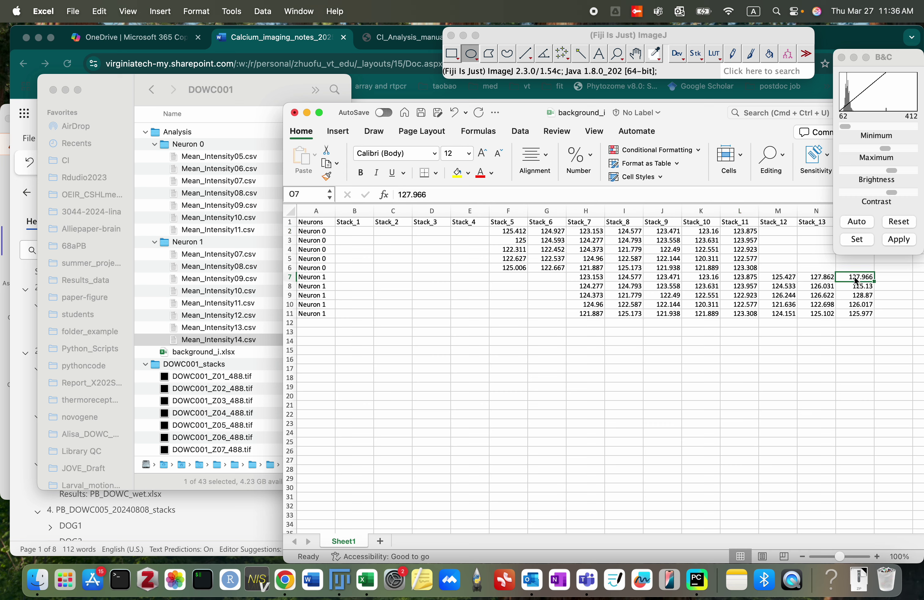
pyautogui.click(852, 317)
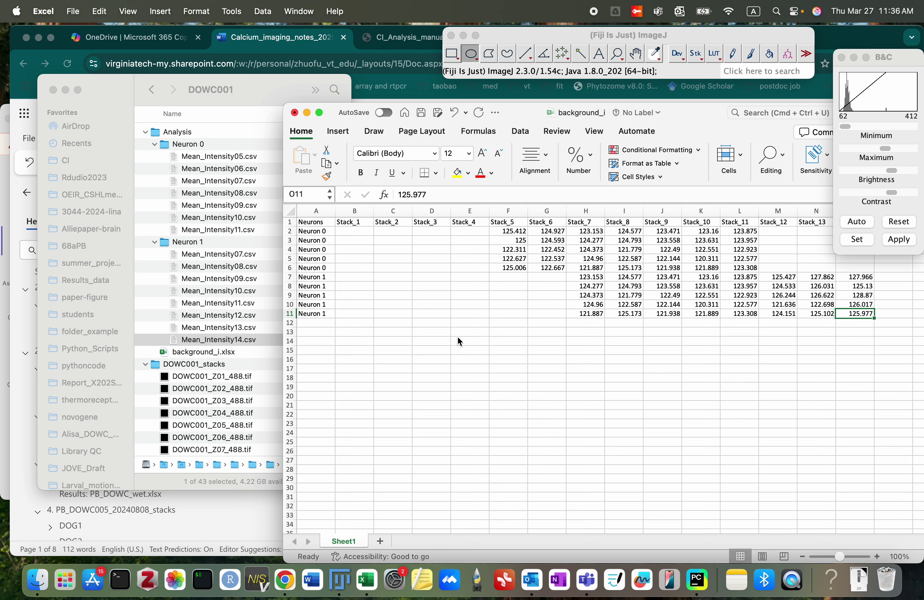
# Save the background_i workbook and close it.
pyautogui.click(420, 113)
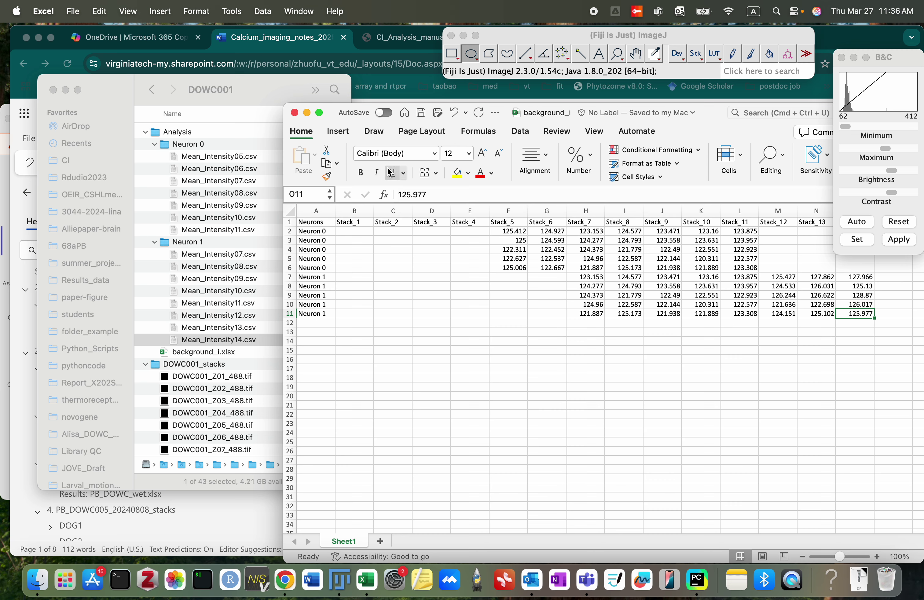
pyautogui.click(295, 113)
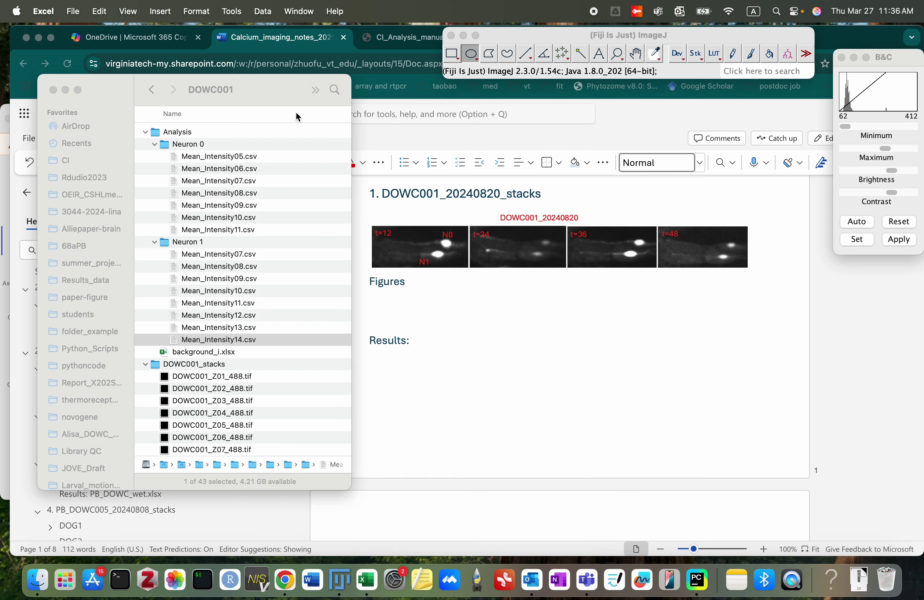
pyautogui.scroll(-3, 290, 267)
pyautogui.scroll(-7, 290, 268)
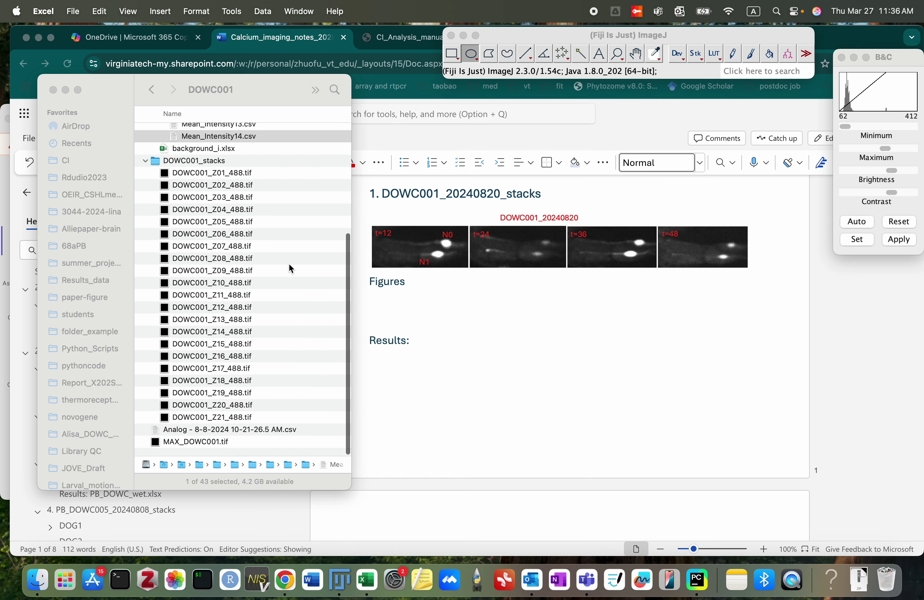
pyautogui.scroll(10, 290, 268)
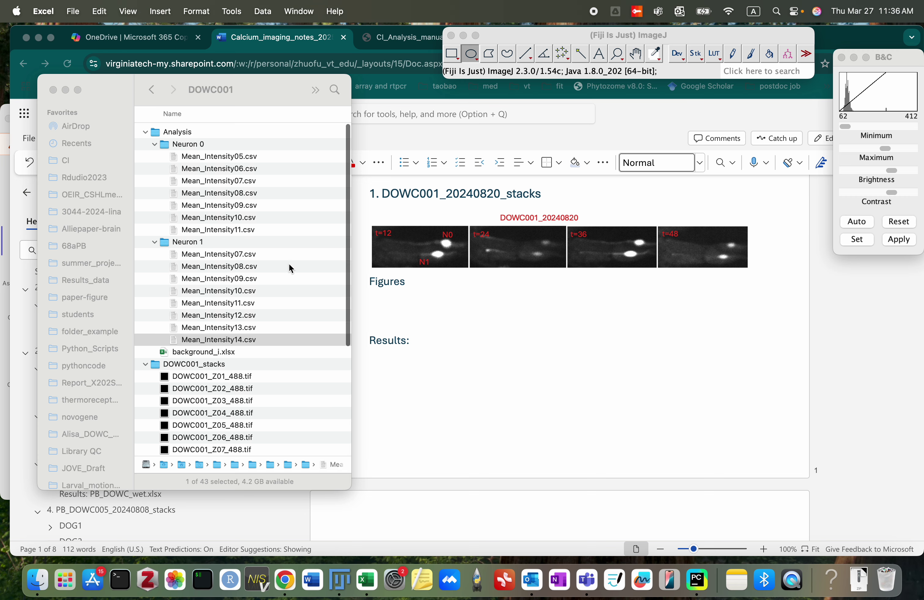